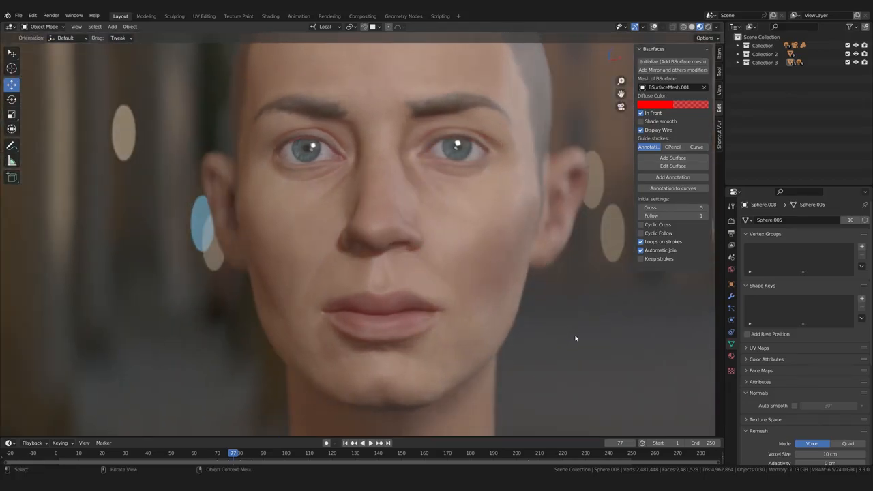
# - Examine the head sculpt and the finished face retopology mesh from the front and both sides
pyautogui.moveTo(566, 332)
pyautogui.mouseDown(button='middle')
pyautogui.moveTo(538, 337)
pyautogui.moveTo(598, 335)
pyautogui.moveTo(557, 340)
pyautogui.mouseUp(button='middle')
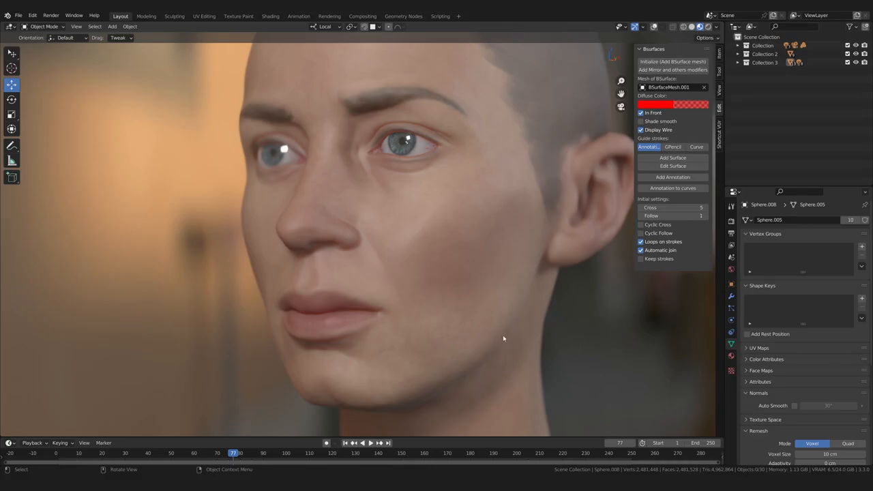
pyautogui.moveTo(502, 332)
pyautogui.mouseDown(button='middle')
pyautogui.moveTo(493, 326)
pyautogui.moveTo(500, 332)
pyautogui.mouseUp(button='middle')
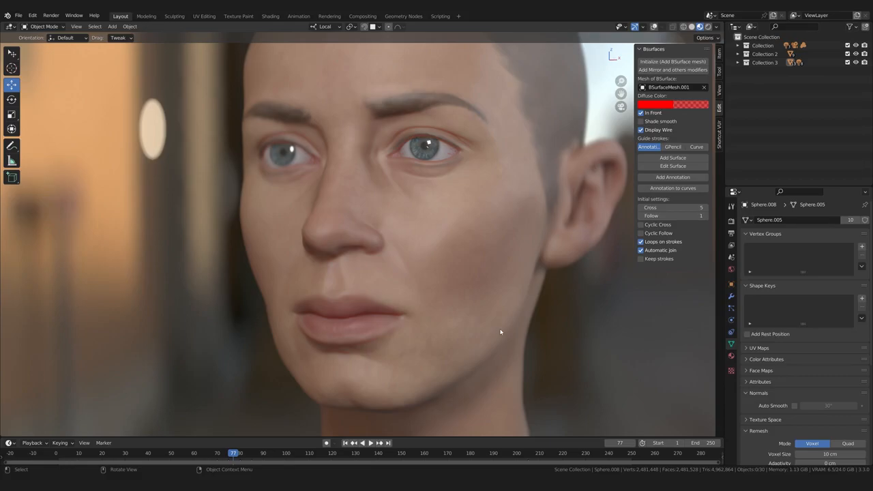
pyautogui.moveTo(467, 315); pyautogui.dragTo(547, 312, button='middle')
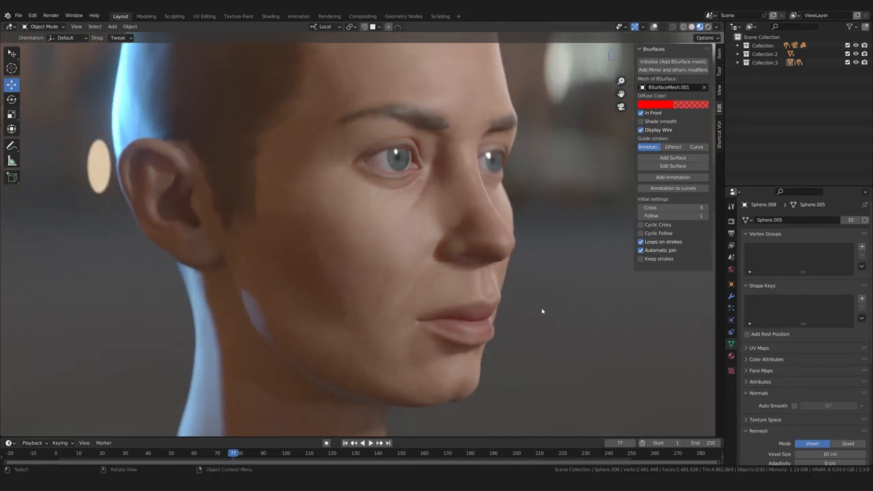
pyautogui.moveTo(530, 325)
pyautogui.mouseDown(button='middle')
pyautogui.moveTo(564, 317)
pyautogui.moveTo(464, 315)
pyautogui.moveTo(446, 302)
pyautogui.moveTo(468, 305)
pyautogui.moveTo(431, 286)
pyautogui.moveTo(453, 285)
pyautogui.mouseUp(button='middle')
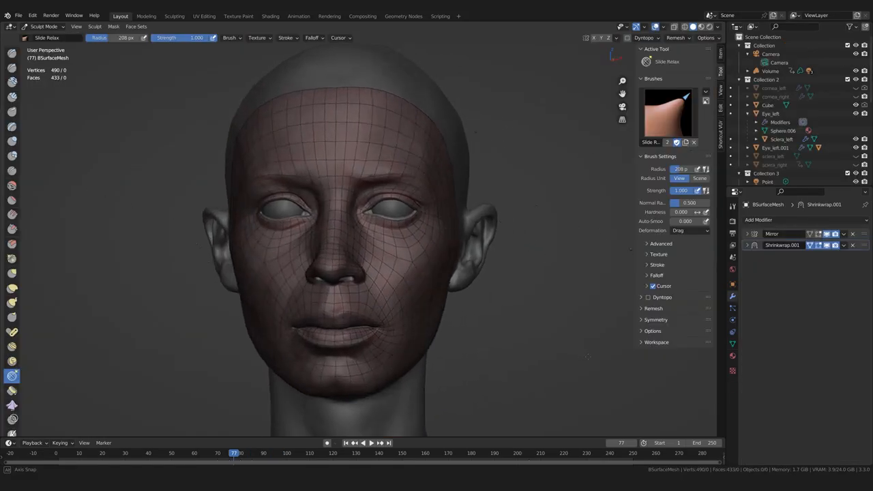
pyautogui.moveTo(519, 367)
pyautogui.keyDown('shift'); pyautogui.mouseDown(button='middle')
pyautogui.moveTo(571, 372)
pyautogui.moveTo(586, 359)
pyautogui.moveTo(519, 363)
pyautogui.mouseUp(button='middle'); pyautogui.keyUp('shift')
pyautogui.scroll(1, 568, 376)
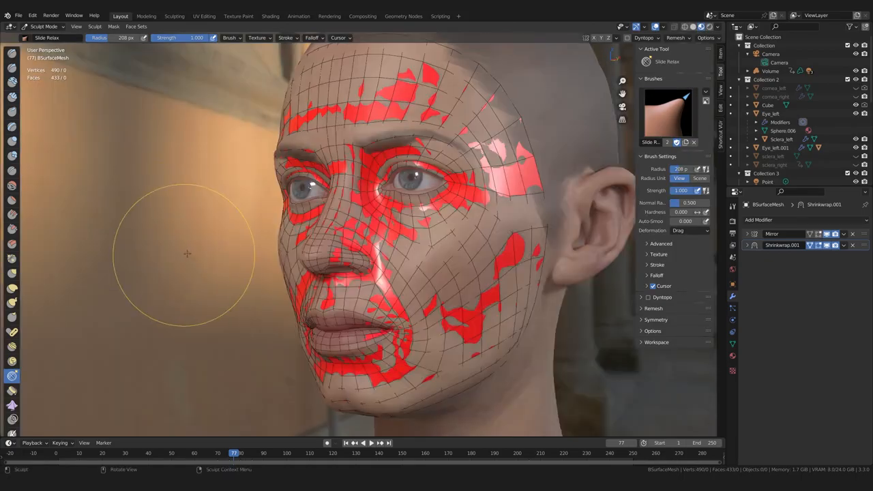
pyautogui.moveTo(186, 253)
pyautogui.mouseDown(button='middle')
pyautogui.moveTo(217, 249)
pyautogui.moveTo(205, 255)
pyautogui.mouseUp(button='middle')
# - Switch from Sculpt Mode to Object Mode and turn off the viewport display of the face mesh's Mirror modifier
pyautogui.hotkey('ctrl', 'Tab')
pyautogui.click(356, 271)
pyautogui.click(394, 106)
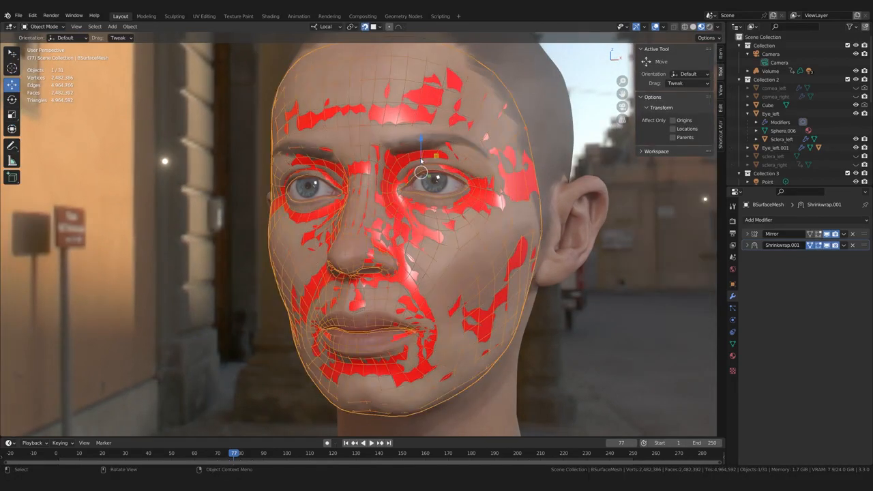
pyautogui.click(826, 235)
pyautogui.moveTo(579, 246); pyautogui.dragTo(593, 229, button='middle')
pyautogui.hotkey('alt', 'a')
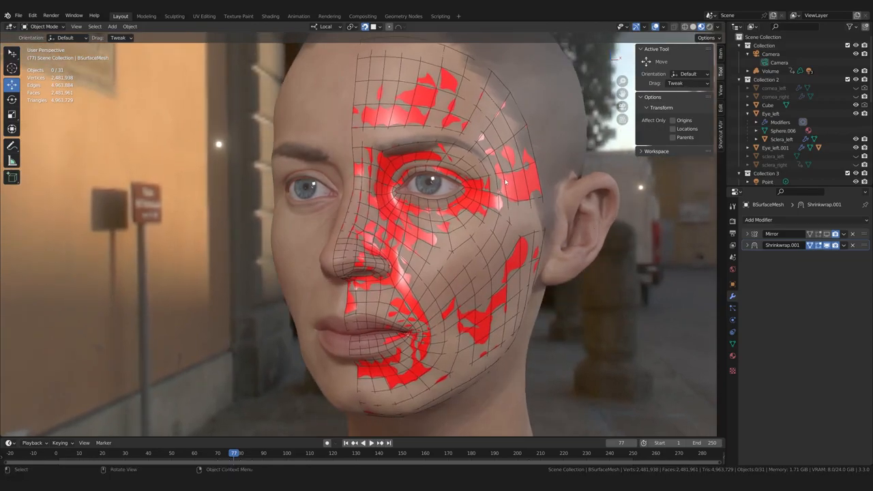
# - Isolate the half-face mesh in local view and turn its Mirror modifier's viewport display back on
pyautogui.click(508, 183)
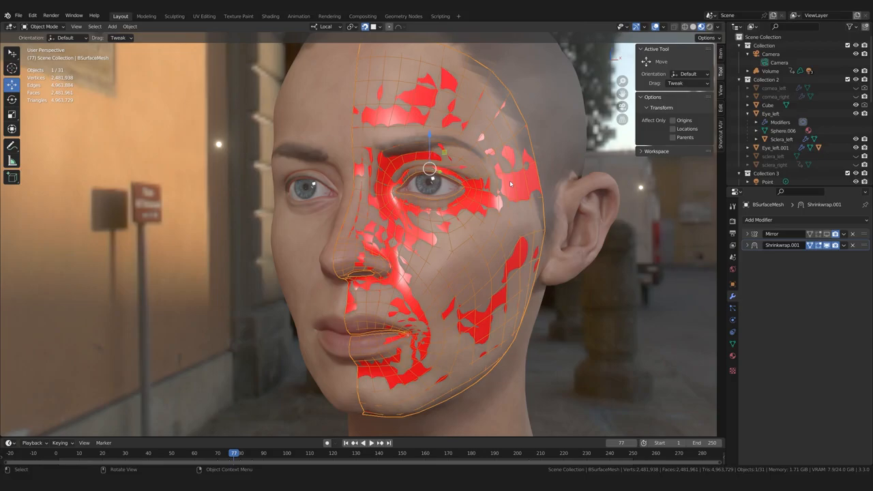
pyautogui.press('KP_Divide')
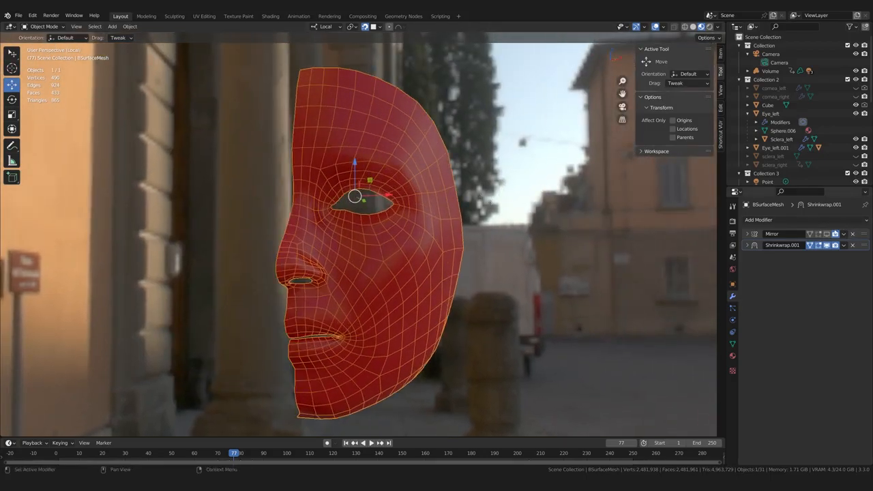
pyautogui.click(827, 233)
pyautogui.click(561, 215)
pyautogui.click(395, 250)
pyautogui.moveTo(396, 253); pyautogui.dragTo(433, 261, button='middle')
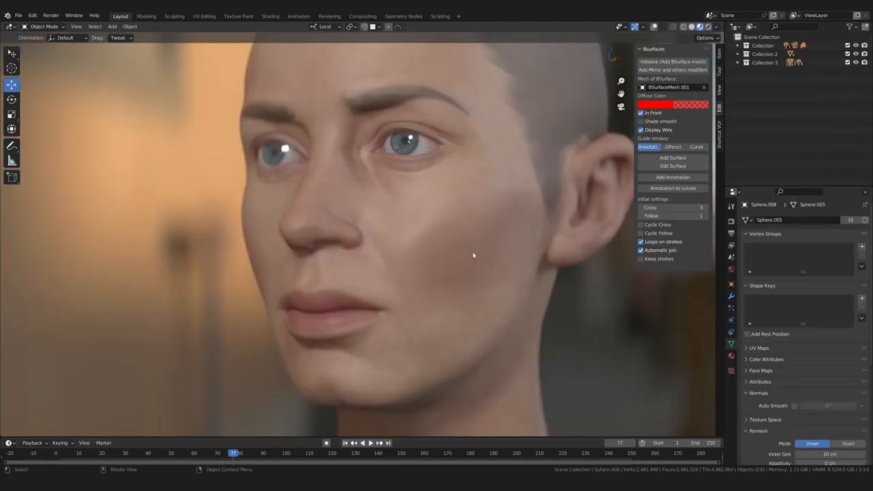
# - Draw radiating annotation strokes on the head's surface across the brow, the outer eye corner and the outer lower lid
pyautogui.click(447, 276)
pyautogui.moveTo(467, 266); pyautogui.dragTo(468, 266, button='middle')
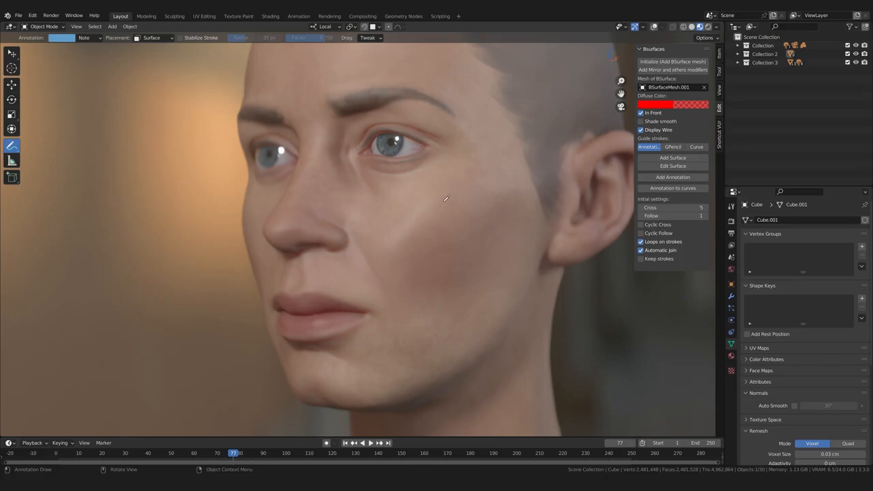
pyautogui.moveTo(447, 206)
pyautogui.mouseDown(button='middle')
pyautogui.moveTo(463, 232)
pyautogui.moveTo(466, 428)
pyautogui.mouseUp(button='middle')
pyautogui.moveTo(339, 109); pyautogui.dragTo(342, 178)
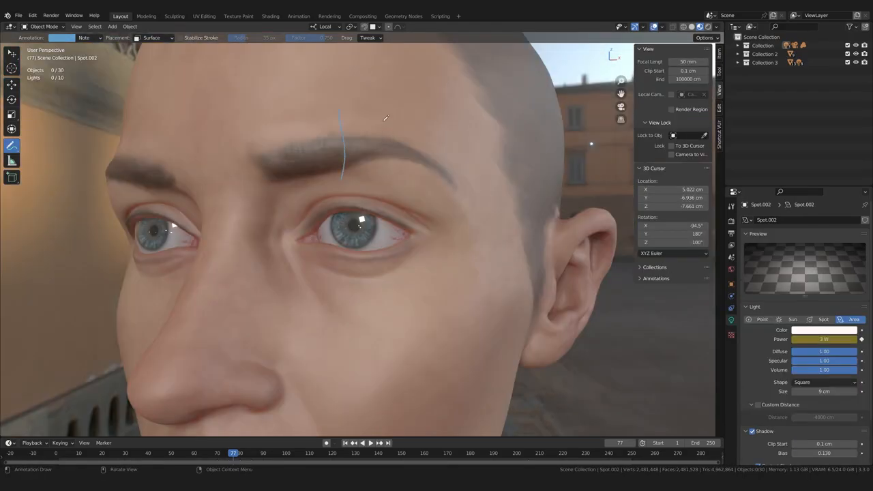
pyautogui.moveTo(384, 120); pyautogui.dragTo(382, 179)
pyautogui.moveTo(478, 200); pyautogui.dragTo(434, 220)
pyautogui.moveTo(411, 231)
pyautogui.mouseDown()
pyautogui.moveTo(447, 241)
pyautogui.moveTo(491, 215)
pyautogui.mouseUp()
pyautogui.moveTo(493, 220); pyautogui.dragTo(397, 246, button='middle')
pyautogui.moveTo(436, 226)
pyautogui.mouseDown(button='middle')
pyautogui.moveTo(386, 258)
pyautogui.moveTo(397, 257)
pyautogui.mouseUp(button='middle')
pyautogui.moveTo(389, 249)
pyautogui.mouseDown()
pyautogui.moveTo(422, 300)
pyautogui.moveTo(378, 316)
pyautogui.mouseUp()
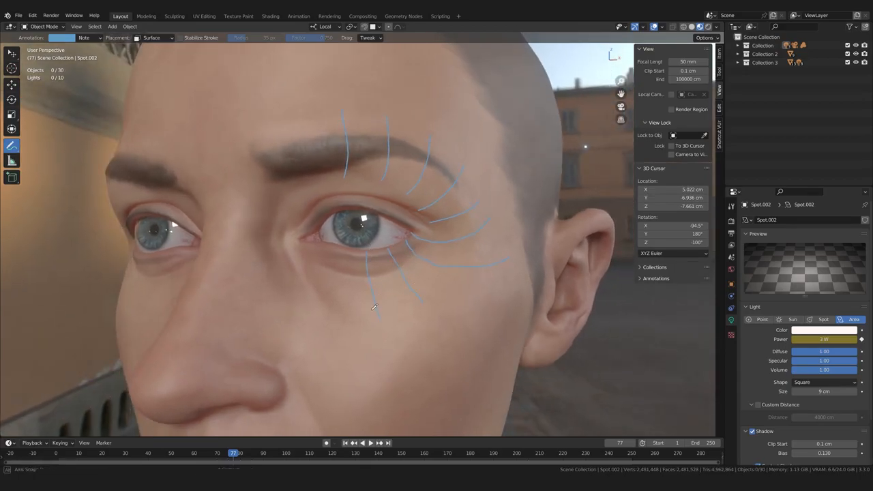
# - Continue the radiating annotation strokes under the eye, around its inner corner and up over the inner brow
pyautogui.moveTo(371, 308); pyautogui.dragTo(386, 308, button='middle')
pyautogui.moveTo(366, 250); pyautogui.dragTo(367, 317)
pyautogui.moveTo(367, 317); pyautogui.dragTo(381, 312, button='middle')
pyautogui.moveTo(362, 248)
pyautogui.mouseDown()
pyautogui.moveTo(349, 301)
pyautogui.moveTo(294, 270)
pyautogui.mouseUp()
pyautogui.moveTo(290, 267); pyautogui.dragTo(300, 265, button='middle')
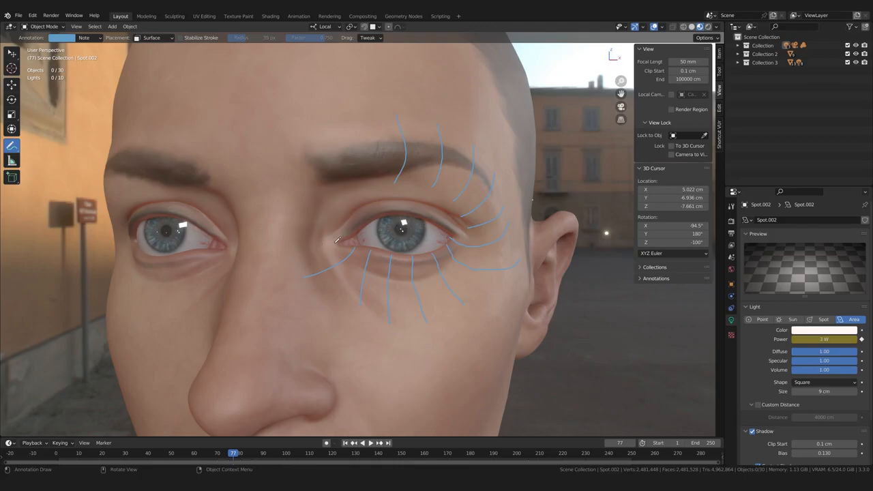
pyautogui.moveTo(321, 243); pyautogui.dragTo(275, 244)
pyautogui.moveTo(352, 236); pyautogui.dragTo(307, 198)
pyautogui.moveTo(367, 220); pyautogui.dragTo(327, 160)
pyautogui.moveTo(383, 212); pyautogui.dragTo(364, 124)
pyautogui.moveTo(377, 217); pyautogui.dragTo(372, 176, button='middle')
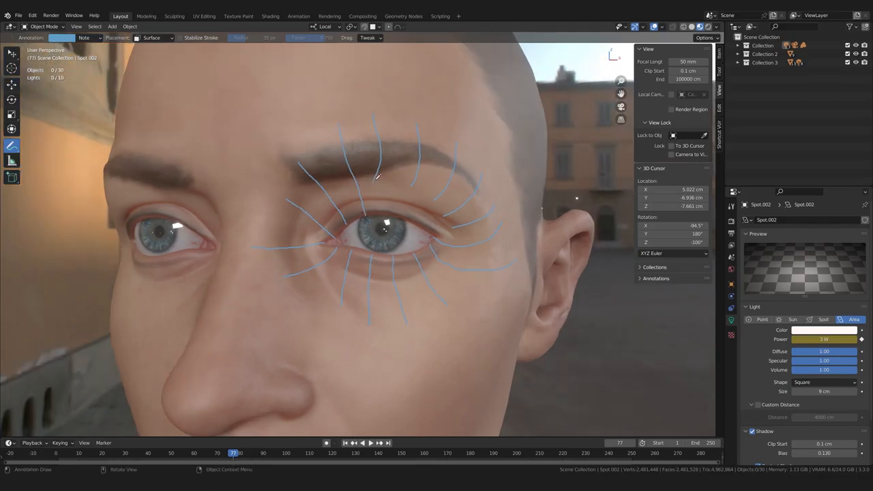
# - Erase the short annotation strokes above the upper lid and at the outer end of the brow
pyautogui.click(12, 146)
pyautogui.moveTo(12, 146); pyautogui.dragTo(68, 199)
pyautogui.moveTo(373, 162)
pyautogui.mouseDown()
pyautogui.moveTo(374, 179)
pyautogui.moveTo(384, 142)
pyautogui.moveTo(424, 146)
pyautogui.moveTo(403, 196)
pyautogui.moveTo(464, 171)
pyautogui.moveTo(448, 199)
pyautogui.moveTo(456, 214)
pyautogui.moveTo(490, 212)
pyautogui.mouseUp()
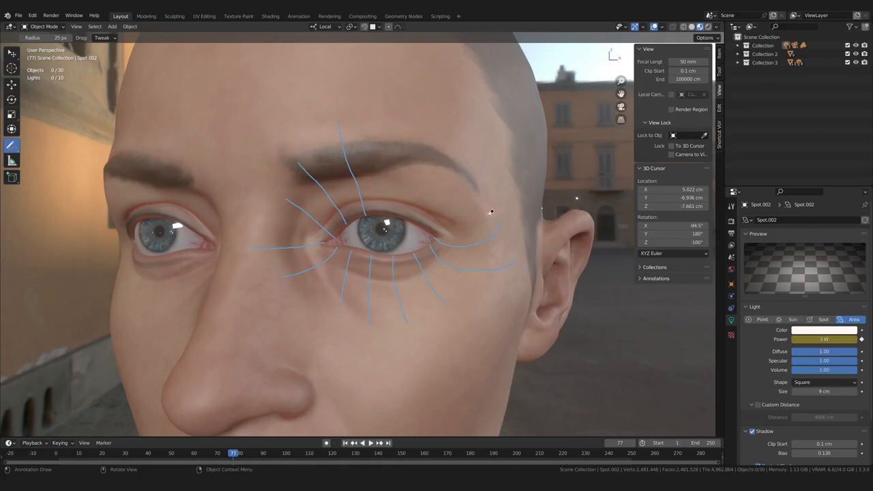
# - Redraw three longer annotation strokes from the upper lid edge outward across the brow and temple
pyautogui.click(15, 148)
pyautogui.click(48, 148)
pyautogui.moveTo(408, 222); pyautogui.dragTo(404, 213, button='middle')
pyautogui.moveTo(403, 203); pyautogui.dragTo(408, 140)
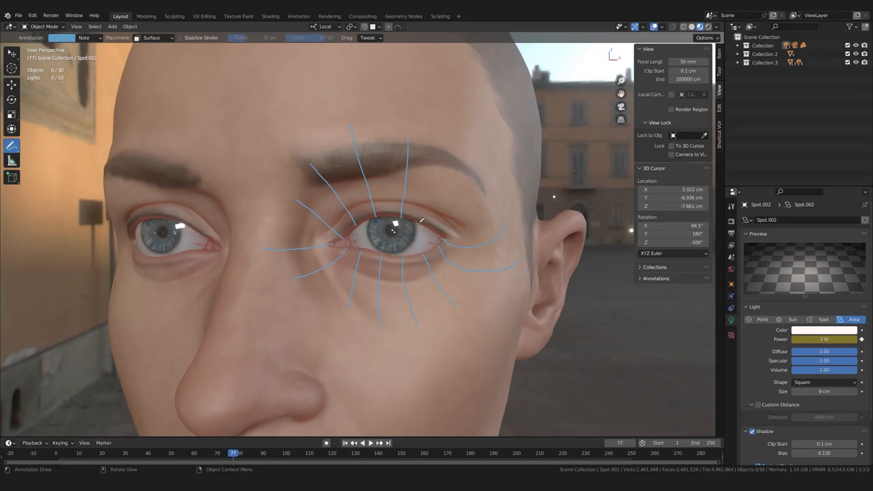
pyautogui.moveTo(422, 220); pyautogui.dragTo(437, 225, button='middle')
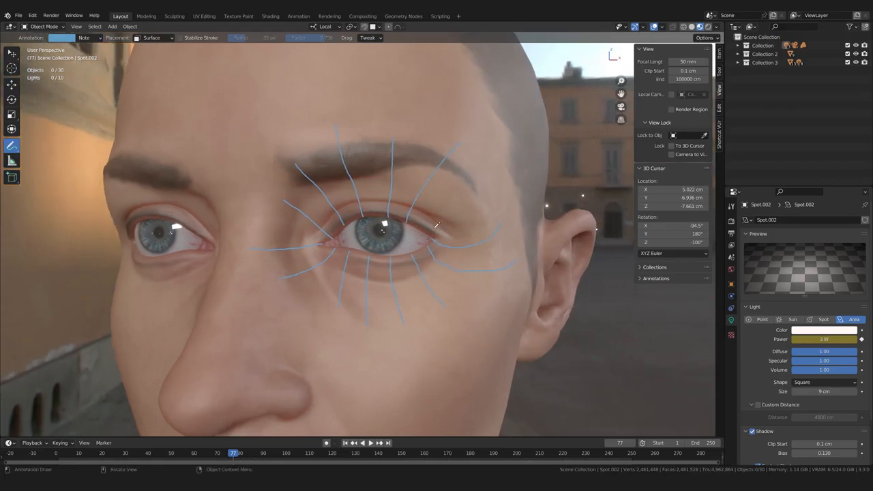
pyautogui.moveTo(423, 229); pyautogui.dragTo(513, 170)
# - Draw two concentric annotation loops around the eye, one near the lids and one wider around the socket
pyautogui.moveTo(323, 227)
pyautogui.mouseDown()
pyautogui.moveTo(361, 198)
pyautogui.moveTo(406, 202)
pyautogui.moveTo(444, 219)
pyautogui.mouseUp()
pyautogui.moveTo(435, 257)
pyautogui.mouseDown()
pyautogui.moveTo(414, 273)
pyautogui.moveTo(362, 277)
pyautogui.moveTo(322, 262)
pyautogui.moveTo(313, 235)
pyautogui.mouseUp()
pyautogui.moveTo(297, 189)
pyautogui.mouseDown()
pyautogui.moveTo(408, 170)
pyautogui.moveTo(478, 271)
pyautogui.moveTo(347, 304)
pyautogui.moveTo(281, 239)
pyautogui.moveTo(296, 198)
pyautogui.mouseUp()
# - Draw the innermost annotation loop closely along the edges of the upper and lower eyelids
pyautogui.scroll(4, 351, 233)
pyautogui.moveTo(352, 234); pyautogui.dragTo(315, 214, button='middle')
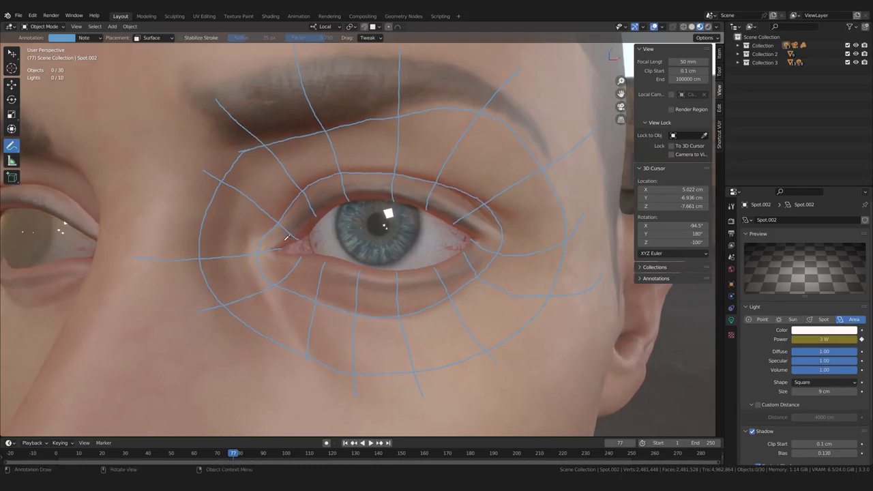
pyautogui.moveTo(286, 238)
pyautogui.mouseDown()
pyautogui.moveTo(337, 196)
pyautogui.moveTo(383, 185)
pyautogui.moveTo(411, 190)
pyautogui.moveTo(488, 239)
pyautogui.moveTo(464, 266)
pyautogui.moveTo(400, 278)
pyautogui.mouseUp()
pyautogui.moveTo(337, 269)
pyautogui.mouseDown()
pyautogui.moveTo(270, 253)
pyautogui.moveTo(288, 234)
pyautogui.mouseUp()
pyautogui.moveTo(345, 223); pyautogui.dragTo(471, 260, button='middle')
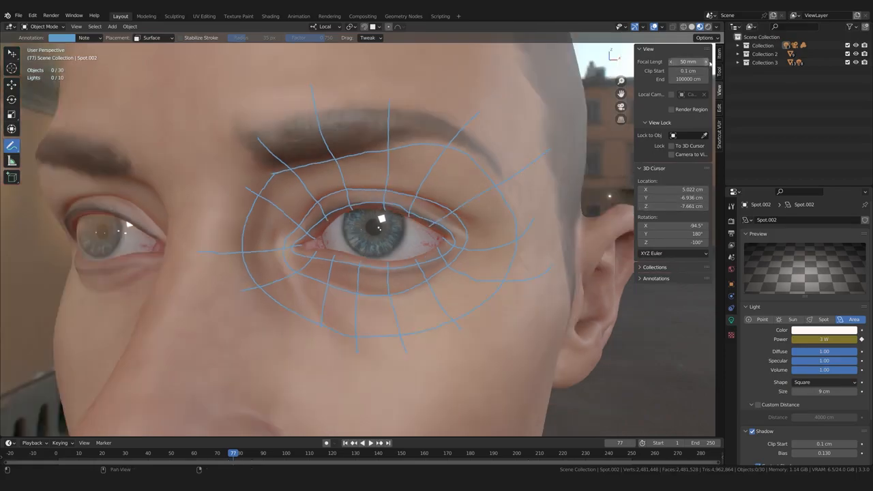
# - Generate a Bsurfaces mesh from the annotation strokes around the eye and set it to display in front
pyautogui.click(719, 109)
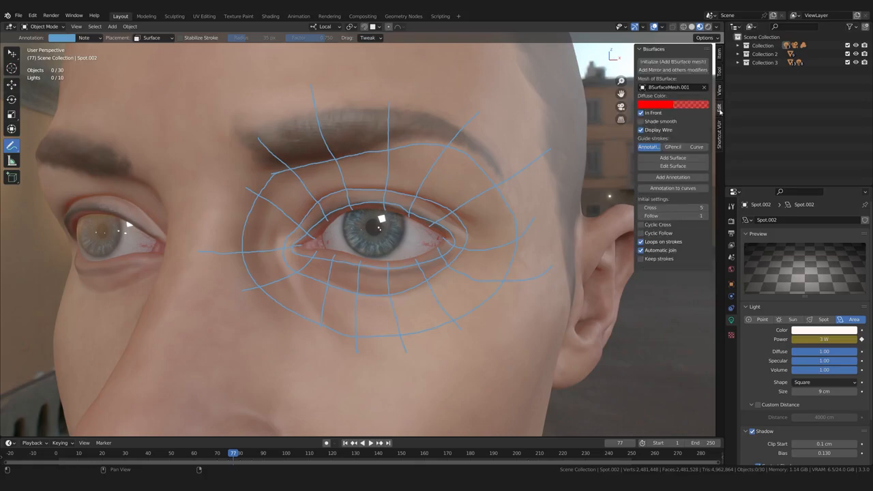
pyautogui.click(682, 160)
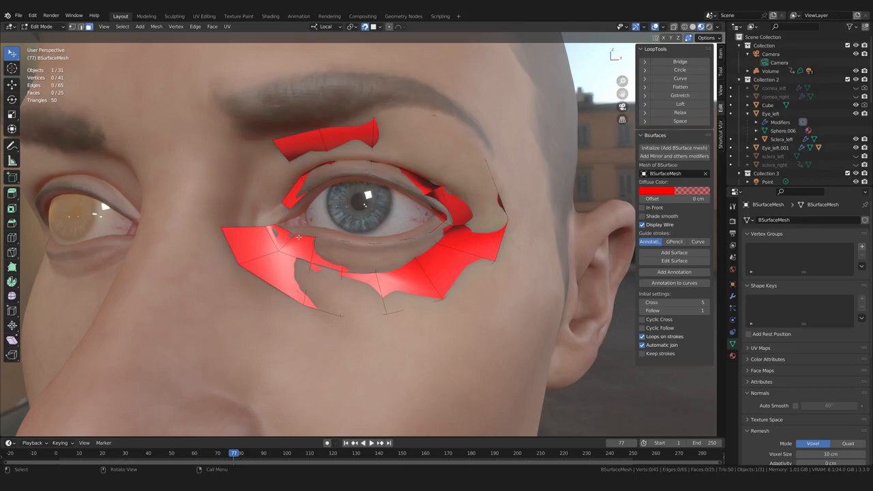
pyautogui.moveTo(278, 225); pyautogui.dragTo(276, 246, button='middle')
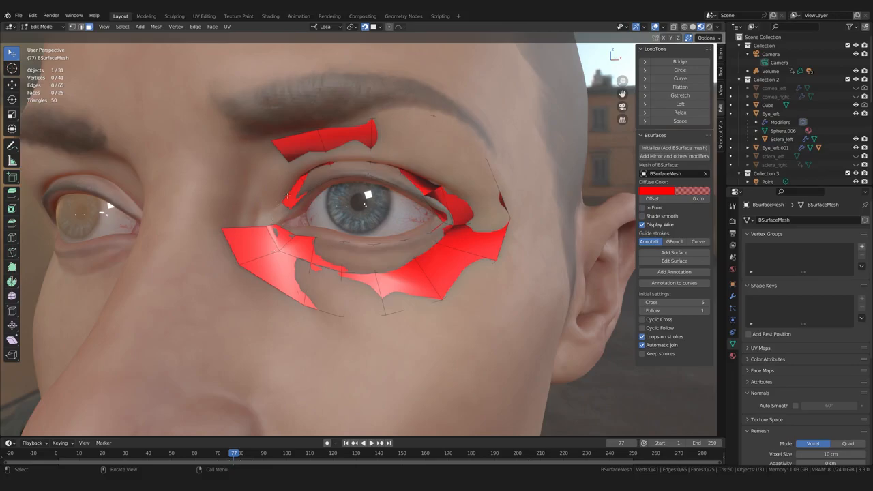
pyautogui.moveTo(276, 202); pyautogui.dragTo(281, 161, button='middle')
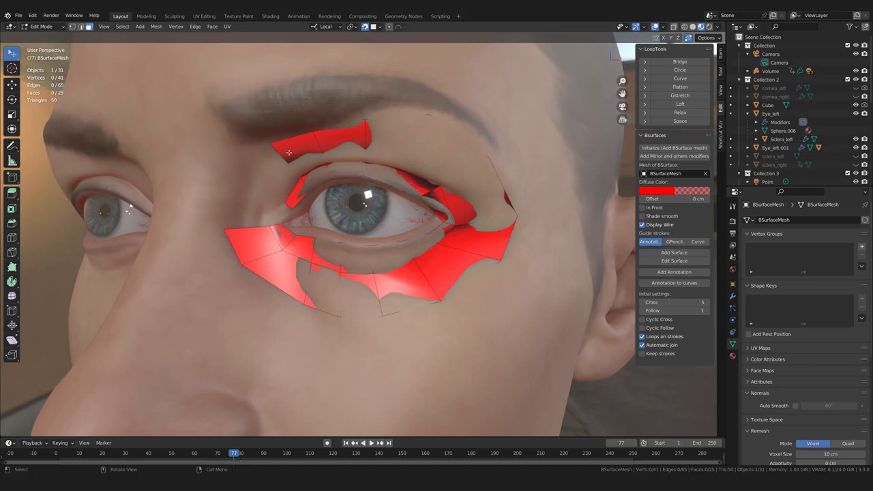
pyautogui.click(645, 208)
pyautogui.moveTo(491, 273)
pyautogui.mouseDown(button='middle')
pyautogui.moveTo(483, 275)
pyautogui.moveTo(498, 282)
pyautogui.mouseUp(button='middle')
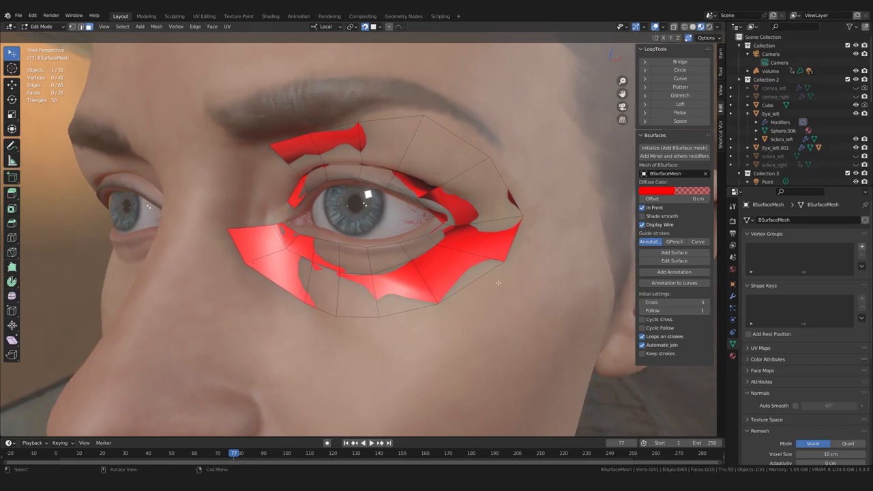
# - Switch the viewport to solid shading and enable backface culling for the eye mesh
pyautogui.click(693, 27)
pyautogui.click(718, 27)
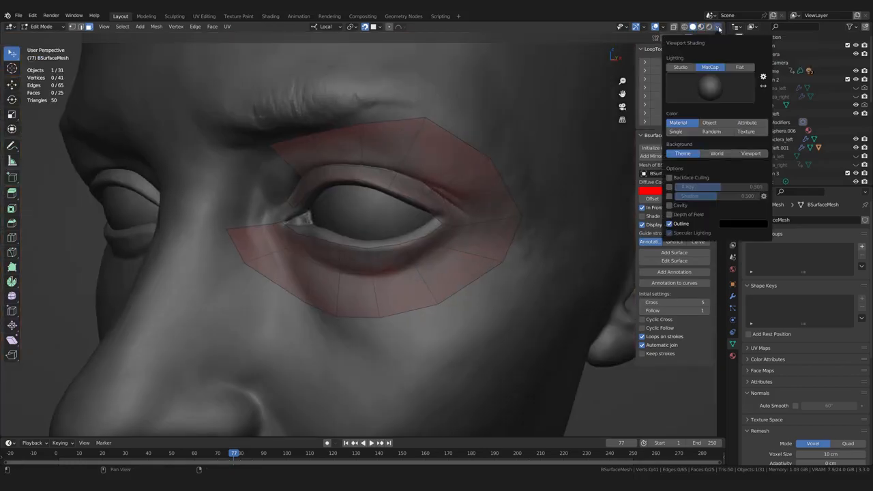
pyautogui.click(670, 178)
pyautogui.moveTo(386, 270)
pyautogui.mouseDown(button='middle')
pyautogui.moveTo(396, 271)
pyautogui.moveTo(386, 266)
pyautogui.mouseUp(button='middle')
pyautogui.scroll(1, 394, 269)
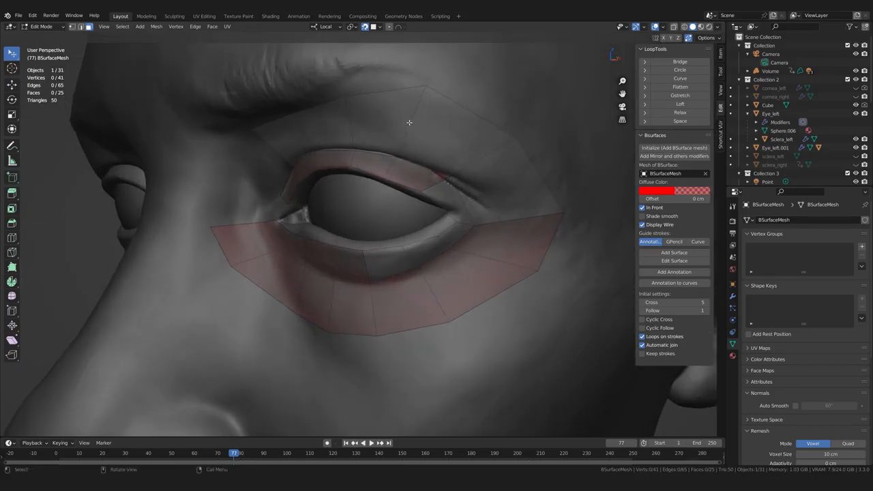
pyautogui.moveTo(302, 191); pyautogui.dragTo(311, 192, button='middle')
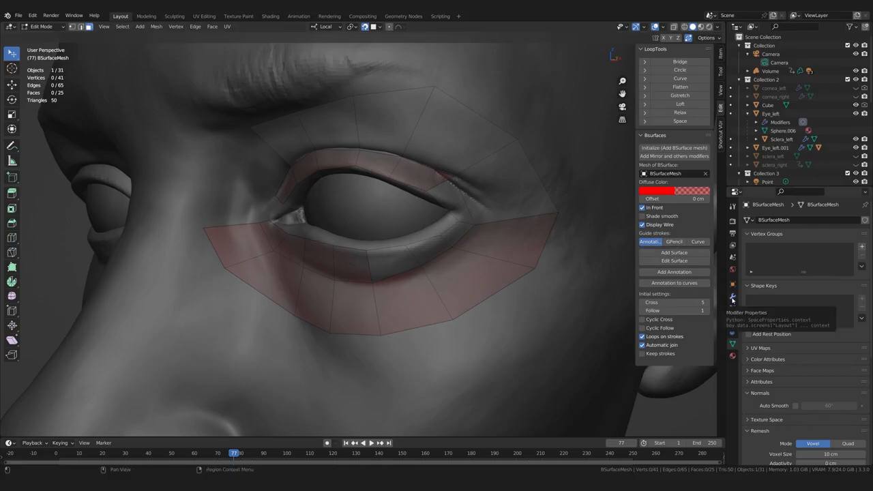
# - Add a Normal Edit modifier to the eye mesh and enable Auto Smooth in its normals settings
pyautogui.click(733, 299)
pyautogui.click(775, 221)
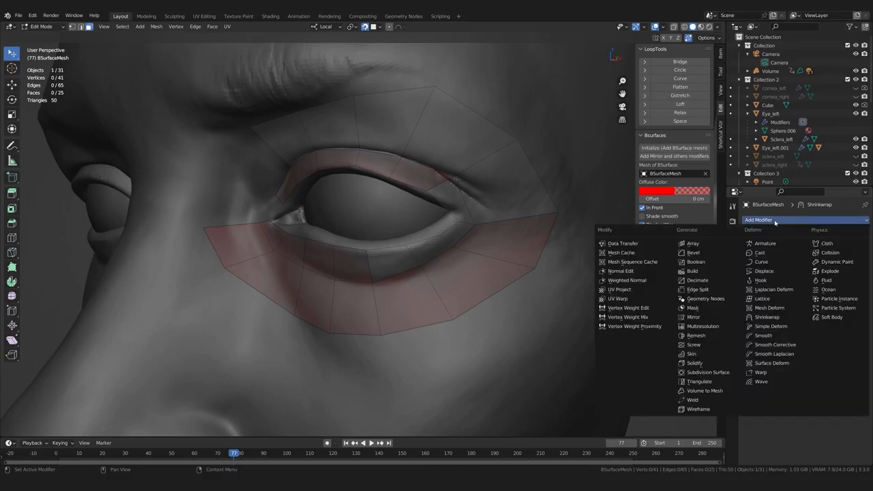
pyautogui.click(641, 272)
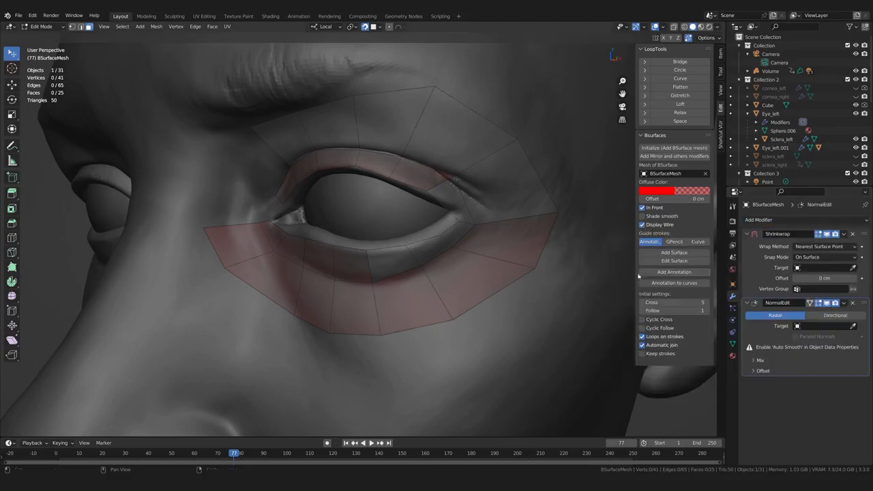
pyautogui.click(732, 345)
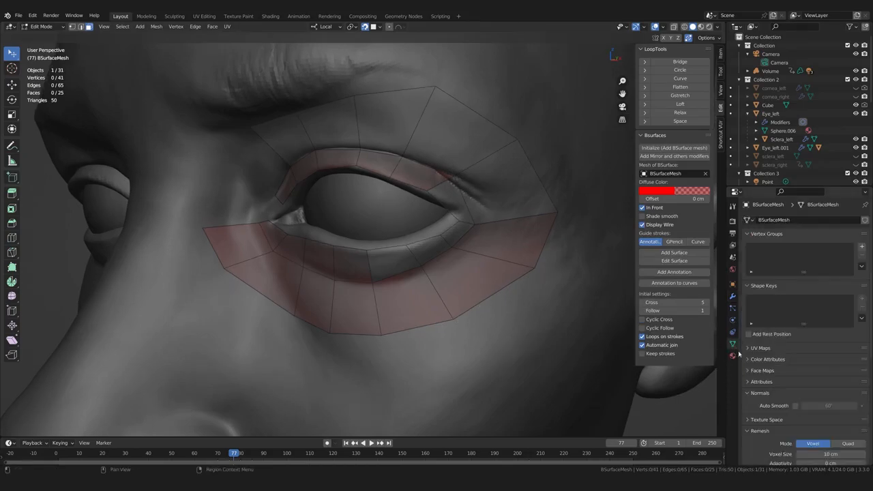
pyautogui.click(794, 406)
pyautogui.moveTo(433, 335)
pyautogui.mouseDown(button='middle')
pyautogui.moveTo(454, 327)
pyautogui.moveTo(444, 327)
pyautogui.mouseUp(button='middle')
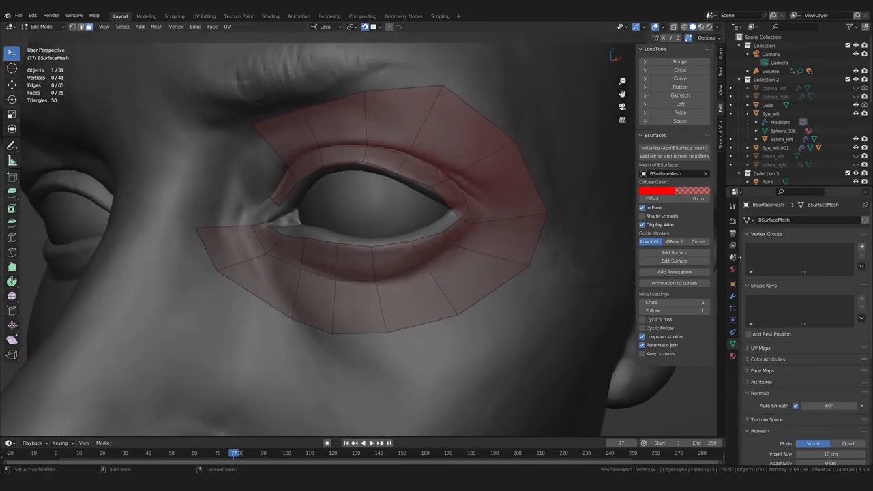
# - Leave Edit Mode and apply the Normal Edit modifier to the eye mesh
pyautogui.click(733, 296)
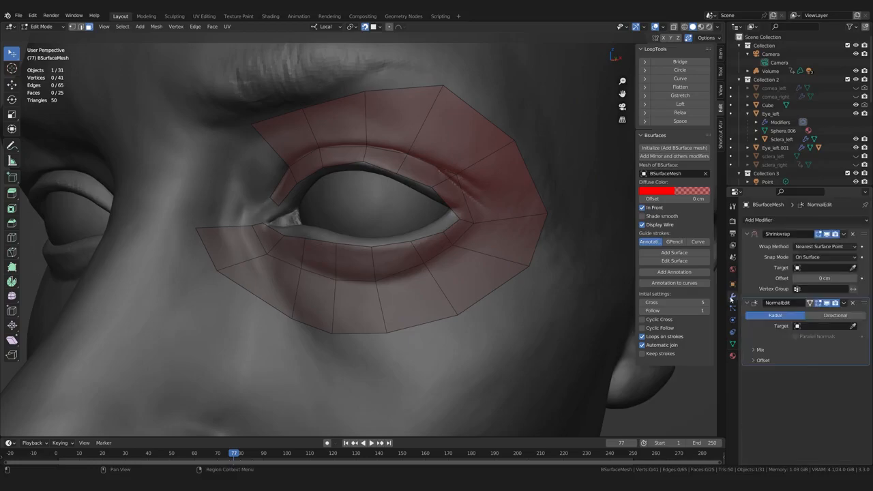
pyautogui.click(845, 303)
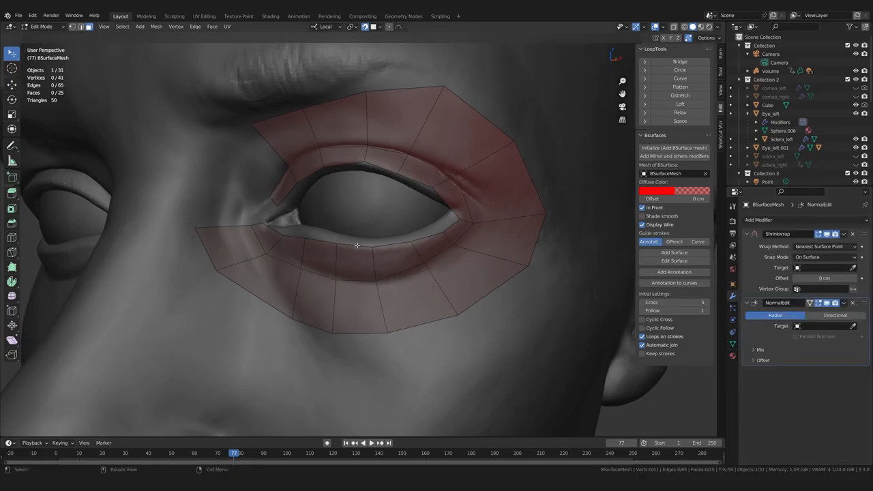
pyautogui.press('Tab')
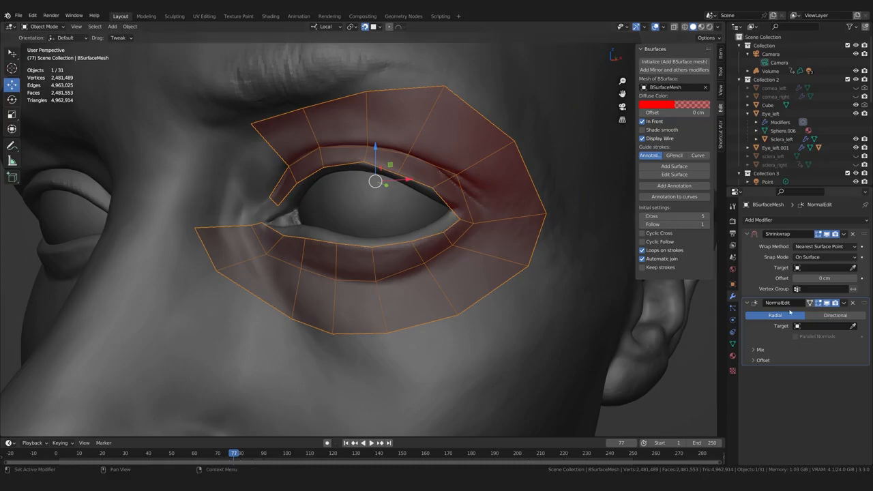
pyautogui.click(844, 304)
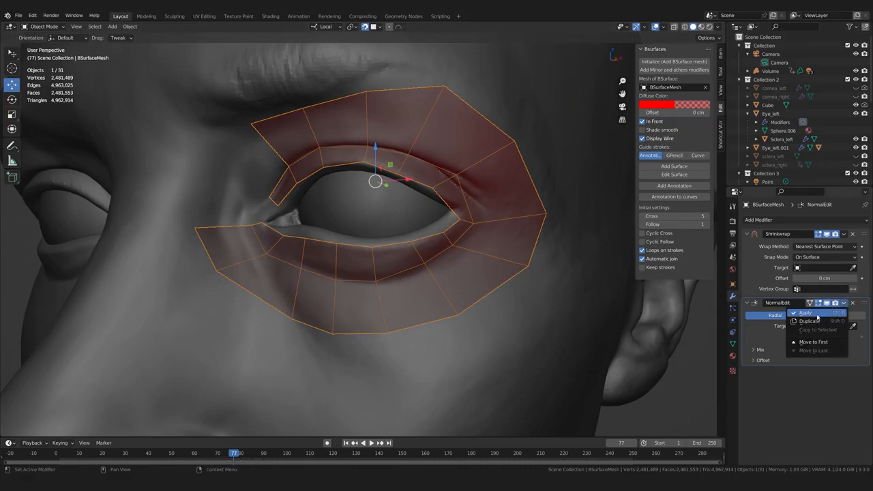
pyautogui.click(818, 316)
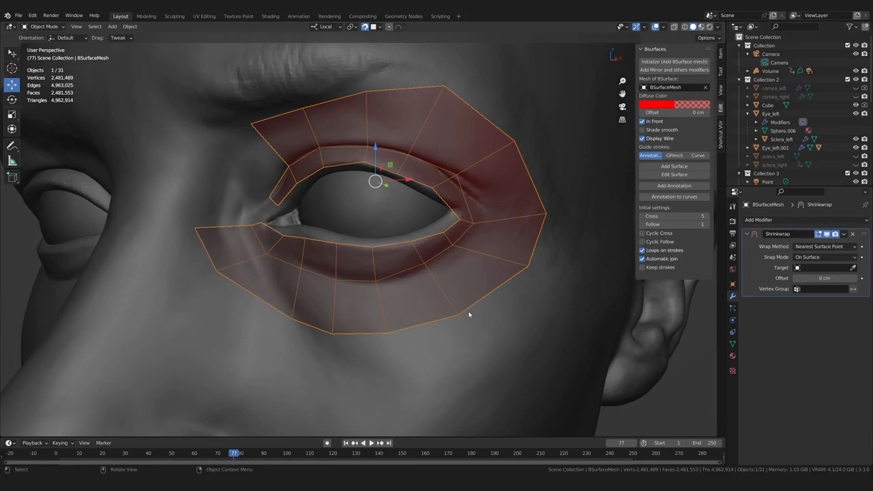
# - Undo both the application and the addition of the Normal Edit modifier, returning the eye mesh to Edit Mode
pyautogui.hotkey('ctrl', 'z')
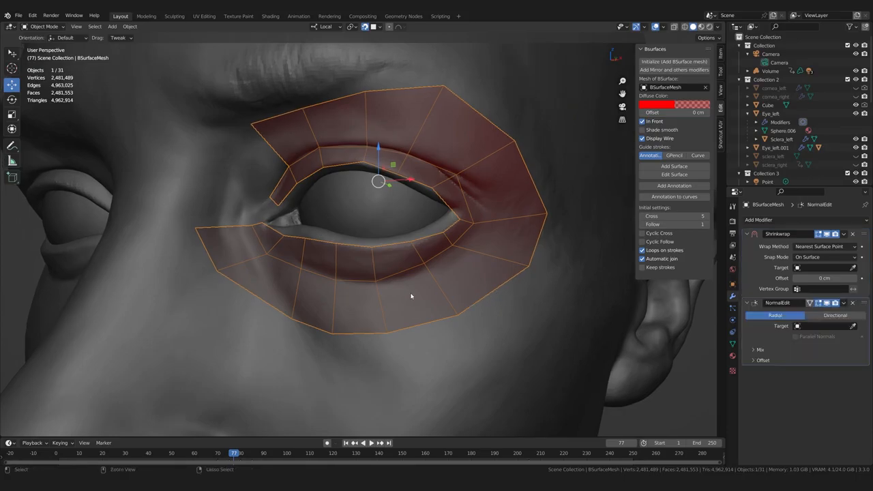
pyautogui.hotkey('ctrl', 'z')
pyautogui.moveTo(450, 309); pyautogui.dragTo(450, 314, button='middle')
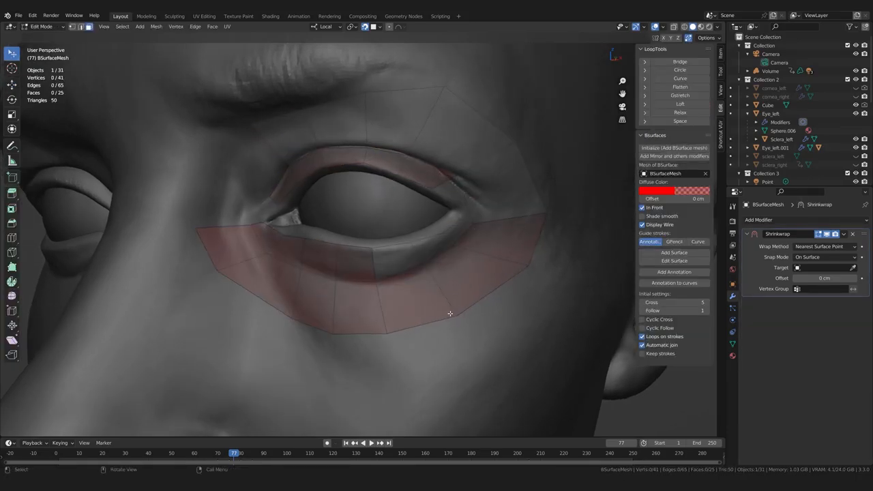
# - Select the inward-facing faces along the outer lower lid, outer eye corner and upper outer band, flip their normals and clear the selection
pyautogui.click(444, 301)
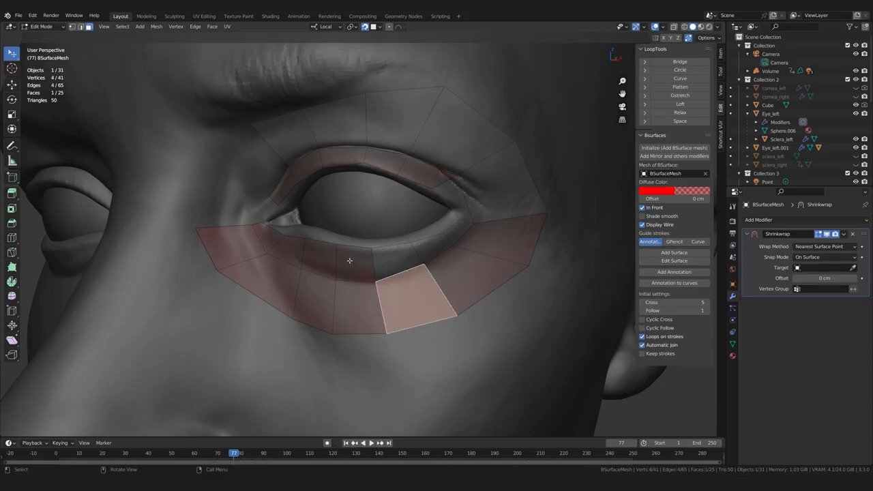
pyautogui.hotkey('ctrl', 'z')
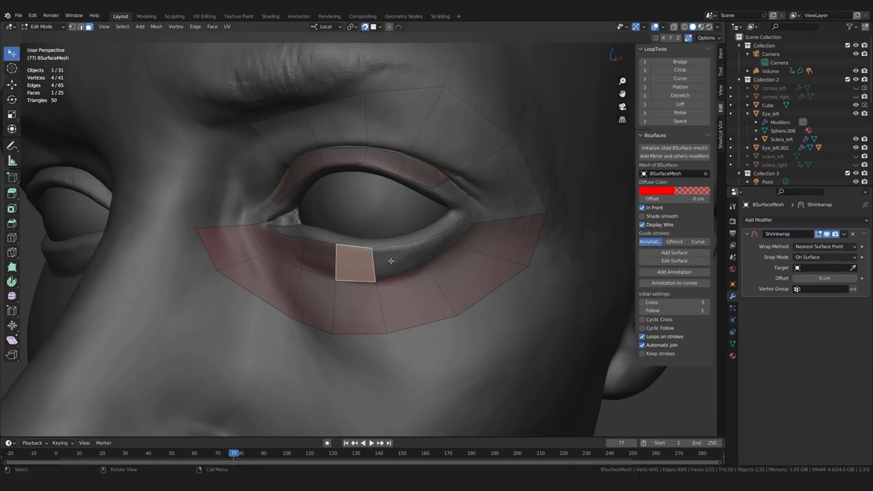
pyautogui.press('g')
pyautogui.keyDown('ctrl'); pyautogui.click(450, 238); pyautogui.keyUp('ctrl')
pyautogui.keyDown('ctrl'); pyautogui.click(464, 226); pyautogui.keyUp('ctrl')
pyautogui.keyDown('ctrl'); pyautogui.click(465, 206); pyautogui.keyUp('ctrl')
pyautogui.keyDown('ctrl'); pyautogui.click(466, 164); pyautogui.keyUp('ctrl')
pyautogui.keyDown('ctrl'); pyautogui.click(407, 136); pyautogui.keyUp('ctrl')
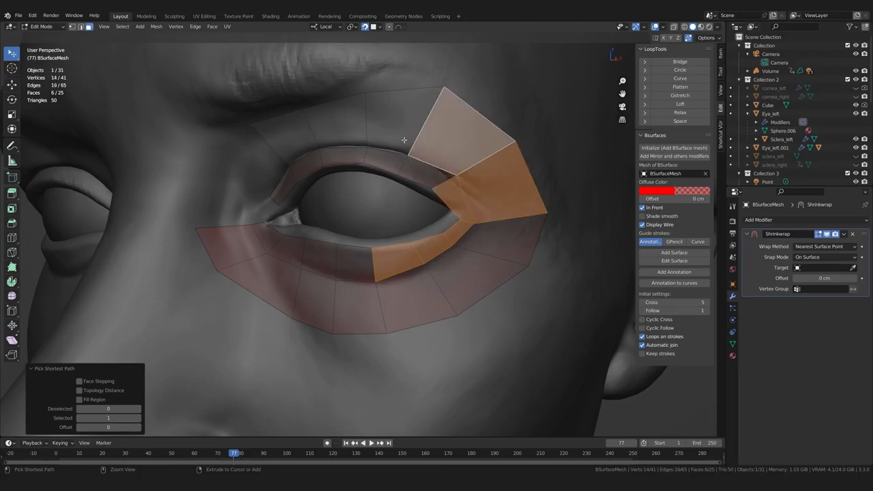
pyautogui.keyDown('ctrl'); pyautogui.click(335, 120); pyautogui.keyUp('ctrl')
pyautogui.keyDown('ctrl'); pyautogui.click(283, 133); pyautogui.keyUp('ctrl')
pyautogui.click(156, 26)
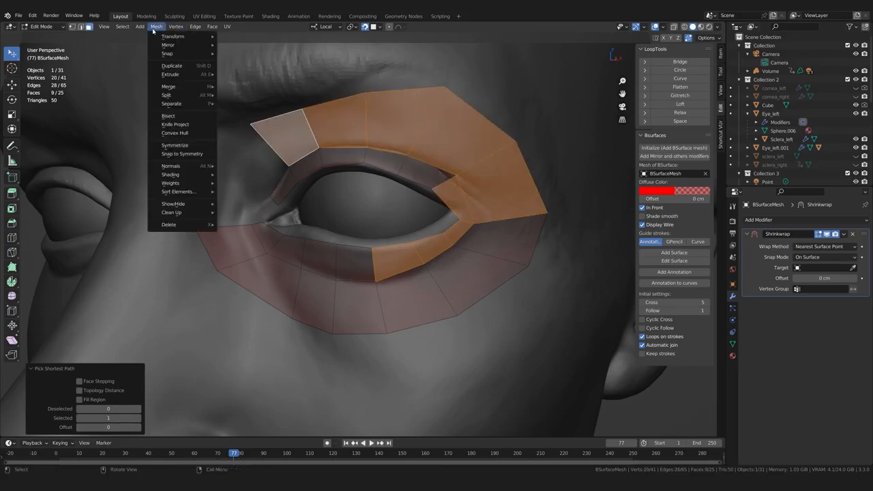
pyautogui.moveTo(193, 168)
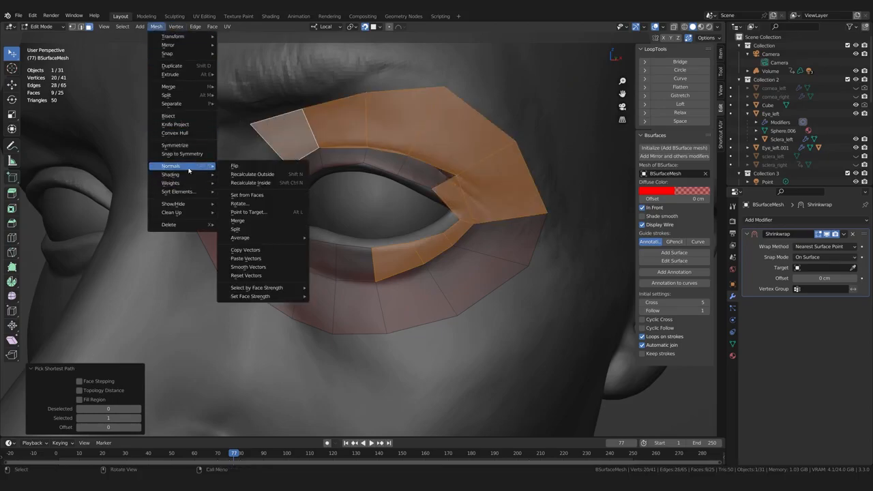
pyautogui.click(236, 166)
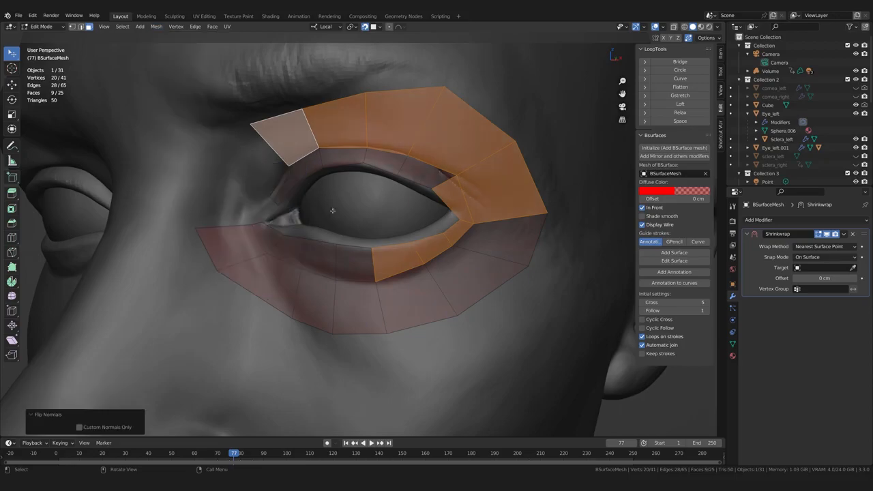
pyautogui.click(237, 157)
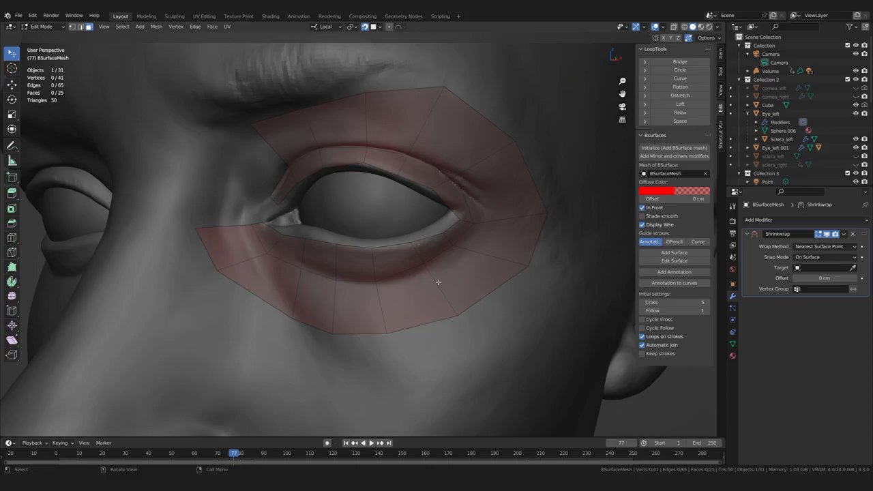
pyautogui.moveTo(438, 281); pyautogui.dragTo(215, 182, button='middle')
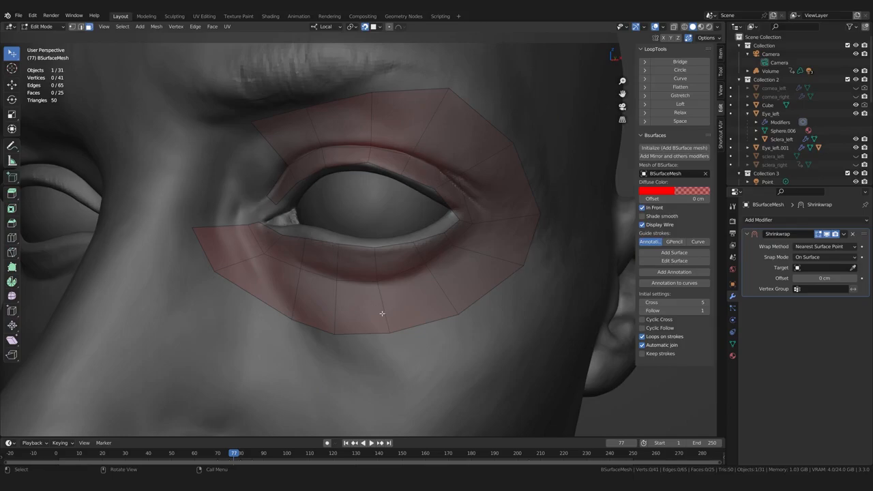
pyautogui.moveTo(404, 305)
pyautogui.mouseDown(button='middle')
pyautogui.moveTo(382, 302)
pyautogui.moveTo(382, 290)
pyautogui.moveTo(399, 299)
pyautogui.mouseUp(button='middle')
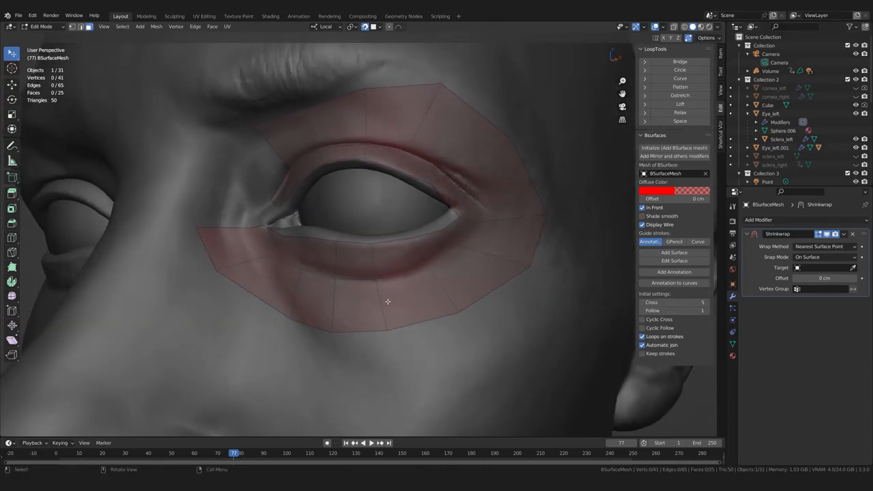
pyautogui.moveTo(389, 306)
pyautogui.mouseDown(button='middle')
pyautogui.moveTo(400, 306)
pyautogui.moveTo(385, 306)
pyautogui.mouseUp(button='middle')
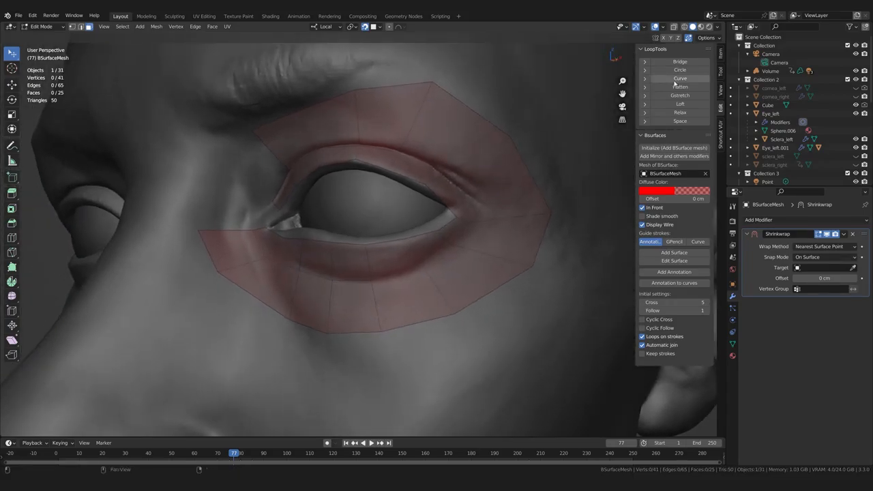
# - Set the Auto Merge threshold to 0.05 cm in the Tweak tool's options
pyautogui.click(721, 71)
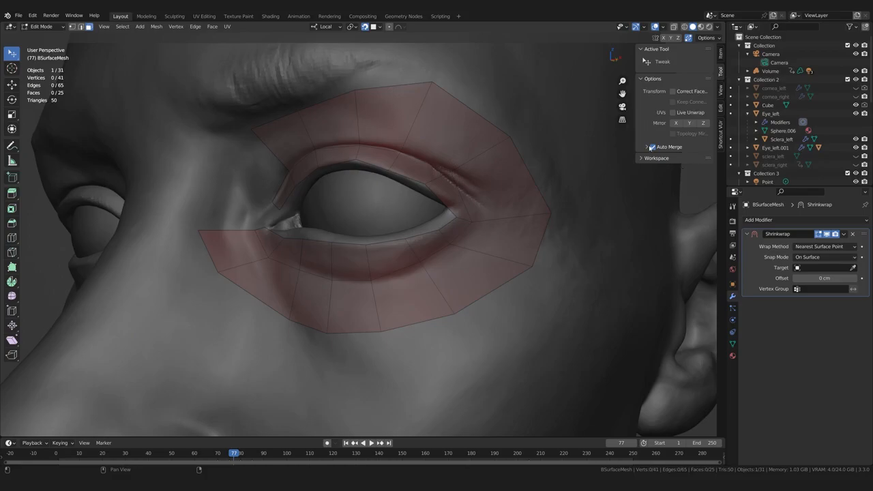
pyautogui.click(648, 148)
pyautogui.click(683, 168)
pyautogui.write('0.0')
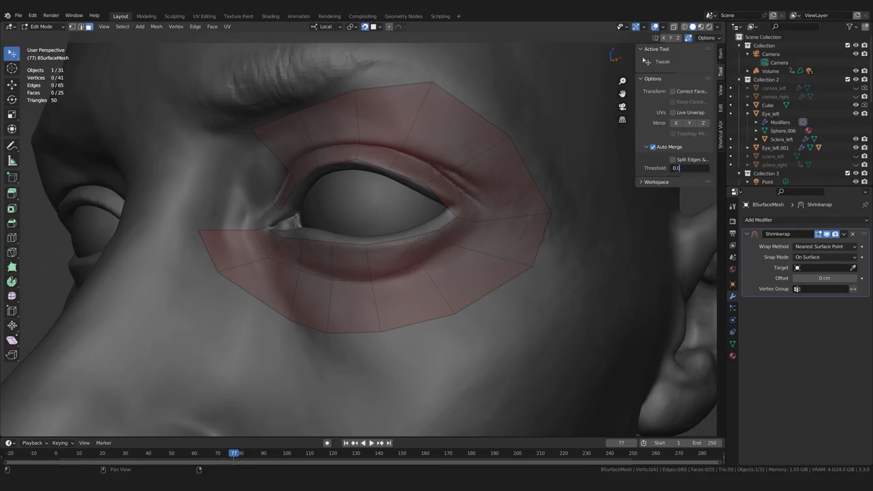
pyautogui.write('5')
pyautogui.press('Return')
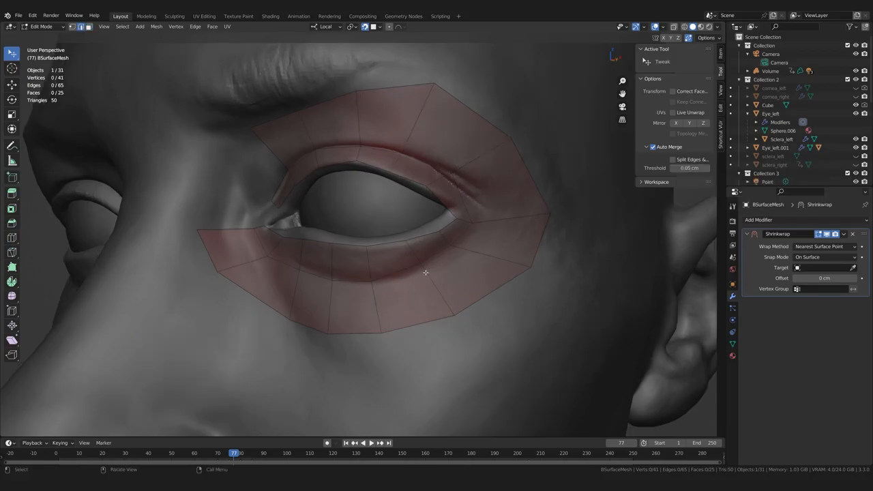
# - Fill the inner loop's gap at the inner eye corner with a face between its two open end edges
pyautogui.moveTo(358, 277); pyautogui.dragTo(386, 271, button='middle')
pyautogui.click(319, 237)
pyautogui.keyDown('ctrl'); pyautogui.click(331, 217); pyautogui.keyUp('ctrl')
pyautogui.click(328, 223)
pyautogui.click(318, 236)
pyautogui.keyDown('shift'); pyautogui.click(331, 215); pyautogui.keyUp('shift')
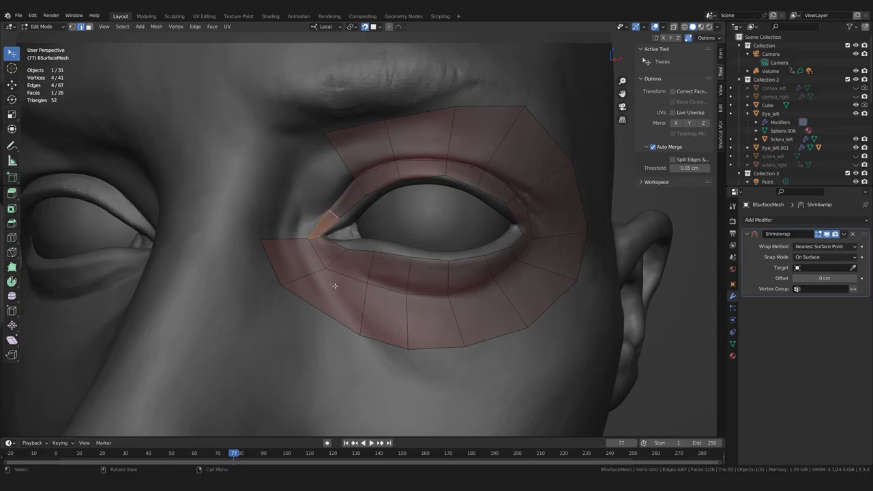
# - Close the outer band's gap above the inner eye corner with quads using Poly Build
pyautogui.moveTo(335, 286); pyautogui.dragTo(330, 276, button='middle')
pyautogui.moveTo(391, 290); pyautogui.dragTo(378, 289, button='middle')
pyautogui.click(314, 295)
pyautogui.hotkey('shift', 'space')
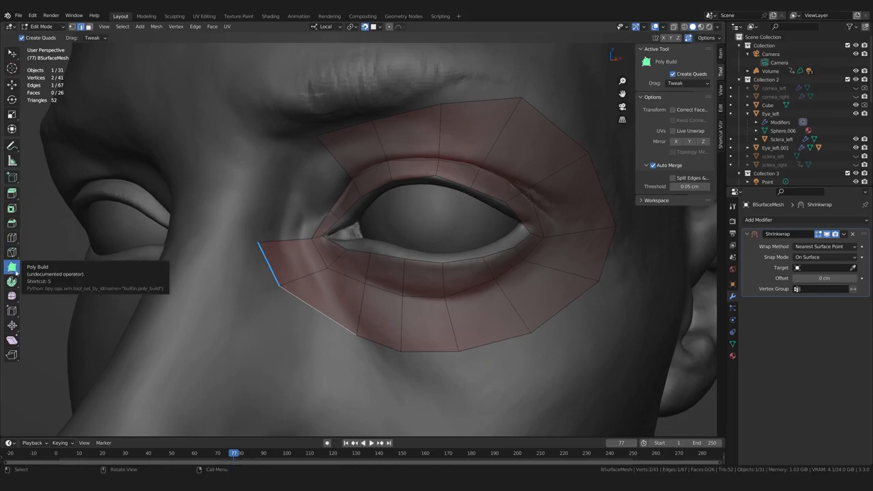
pyautogui.keyDown('shift'); pyautogui.moveTo(304, 233); pyautogui.dragTo(310, 264, button='middle'); pyautogui.keyUp('shift')
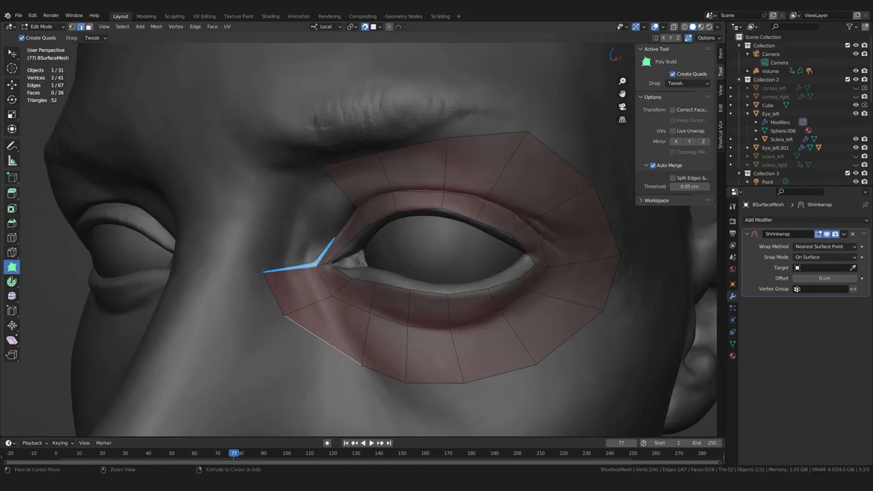
pyautogui.moveTo(314, 264); pyautogui.dragTo(343, 194)
pyautogui.keyDown('shift'); pyautogui.click(343, 191); pyautogui.keyUp('shift')
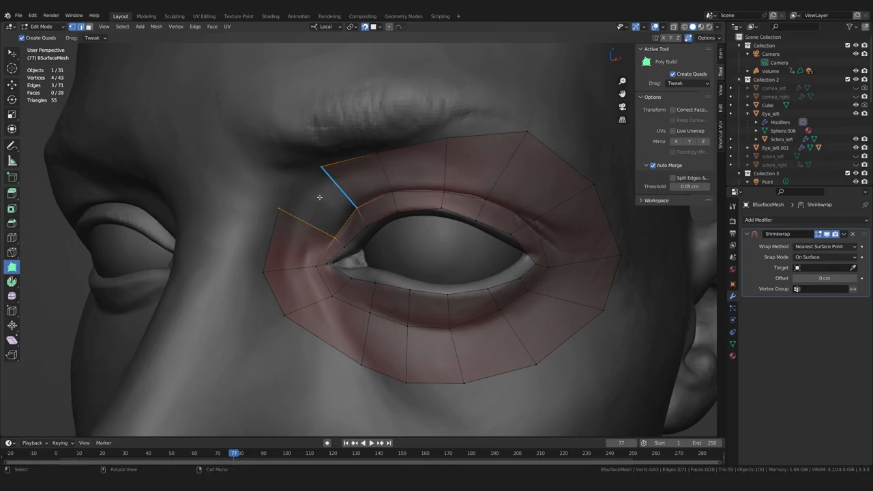
pyautogui.click(320, 197)
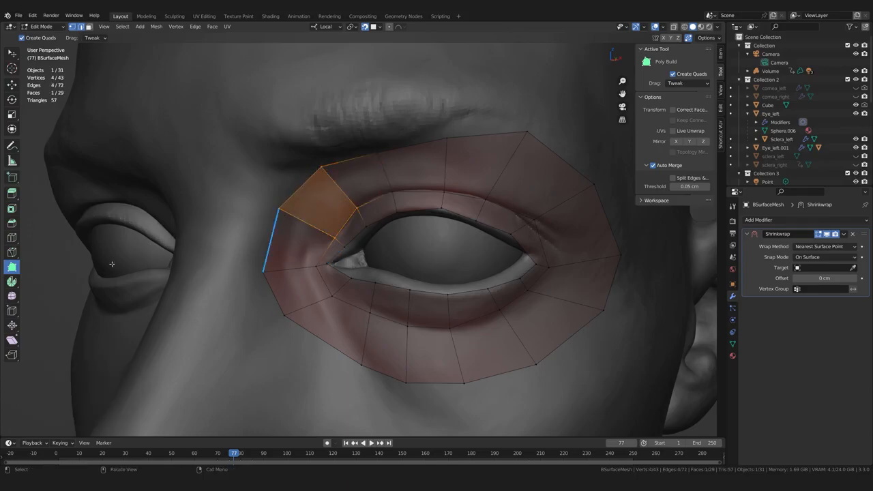
pyautogui.keyDown('ctrl'); pyautogui.click(69, 258); pyautogui.keyUp('ctrl')
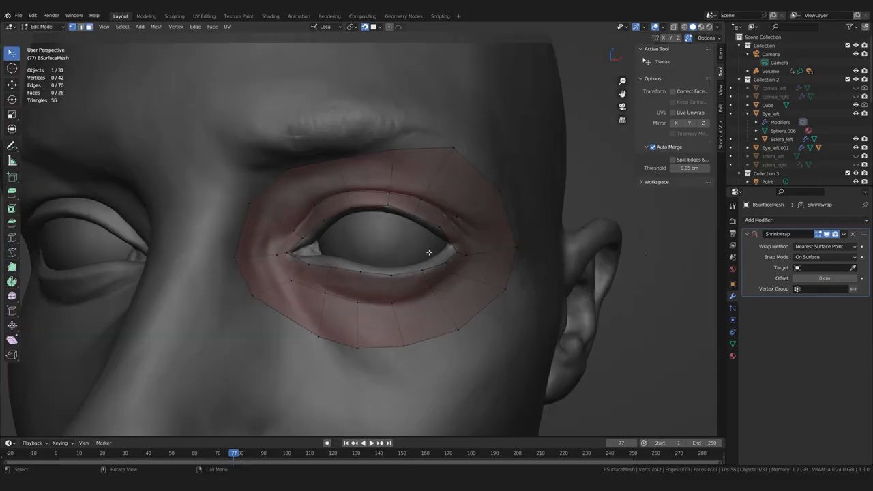
# - Select every inner-ring face along the upper eyelid from the inner to the outer eye corner to check the face count
pyautogui.moveTo(429, 251)
pyautogui.mouseDown(button='middle')
pyautogui.moveTo(403, 250)
pyautogui.moveTo(425, 253)
pyautogui.mouseUp(button='middle')
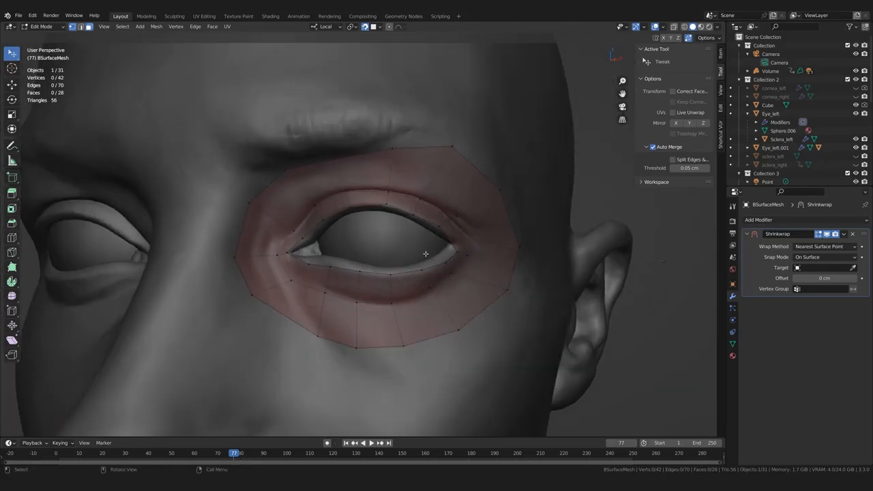
pyautogui.moveTo(291, 241); pyautogui.dragTo(320, 222, button='middle')
pyautogui.click(289, 241)
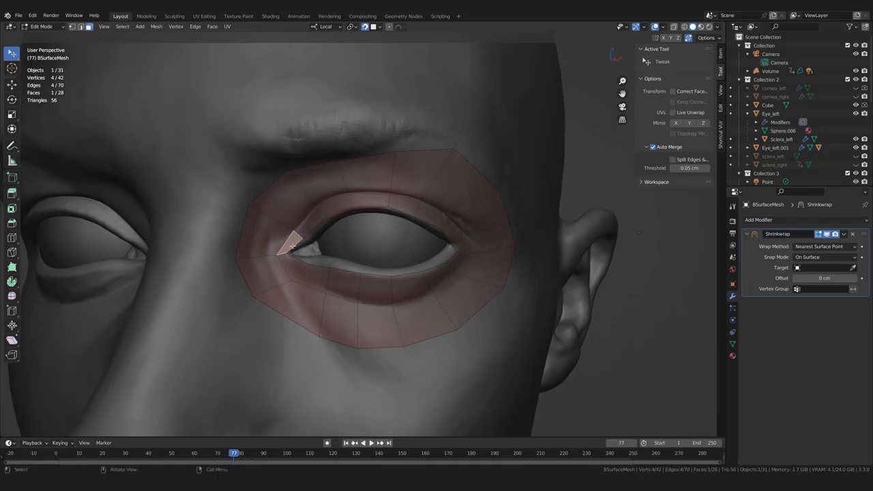
pyautogui.keyDown('shift'); pyautogui.click(309, 227); pyautogui.keyUp('shift')
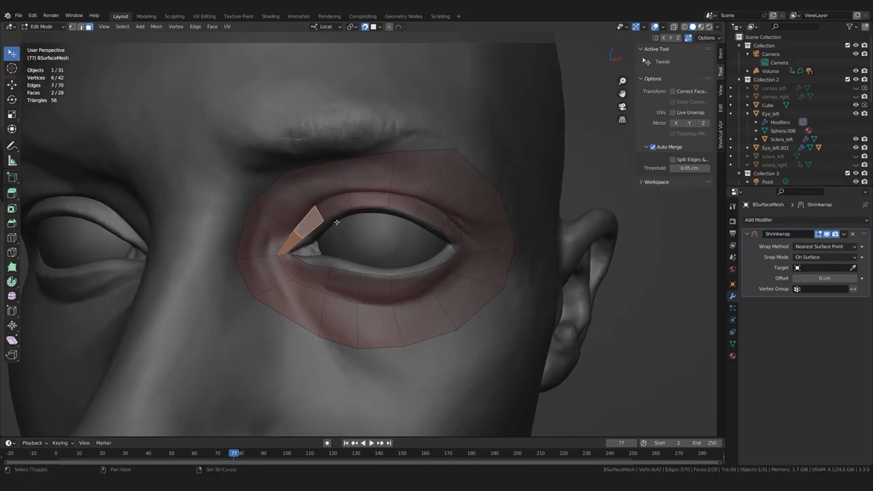
pyautogui.keyDown('shift'); pyautogui.click(329, 206); pyautogui.keyUp('shift')
pyautogui.keyDown('shift'); pyautogui.click(362, 198); pyautogui.keyUp('shift')
pyautogui.keyDown('shift'); pyautogui.click(404, 200); pyautogui.keyUp('shift')
pyautogui.keyDown('shift'); pyautogui.click(436, 209); pyautogui.keyUp('shift')
pyautogui.keyDown('shift'); pyautogui.click(453, 236); pyautogui.keyUp('shift')
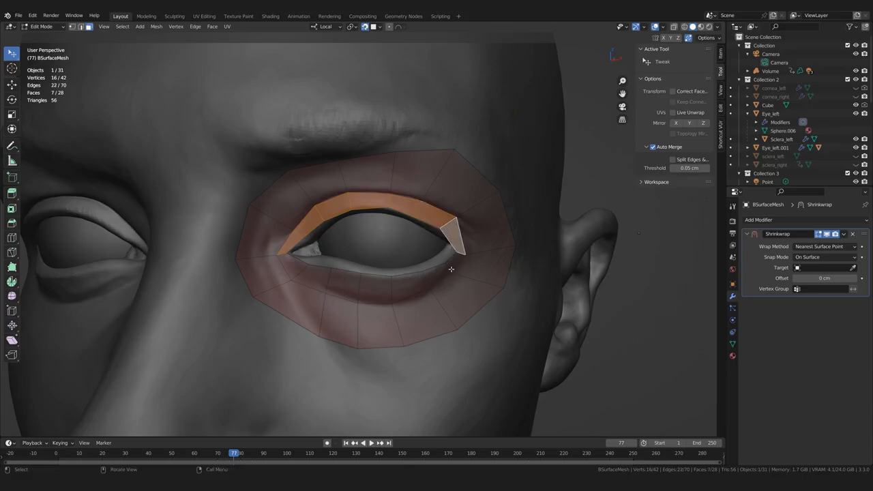
# - Select every inner-ring face along the lower eyelid to compare it with the upper lid, and clear the selection
pyautogui.click(447, 273)
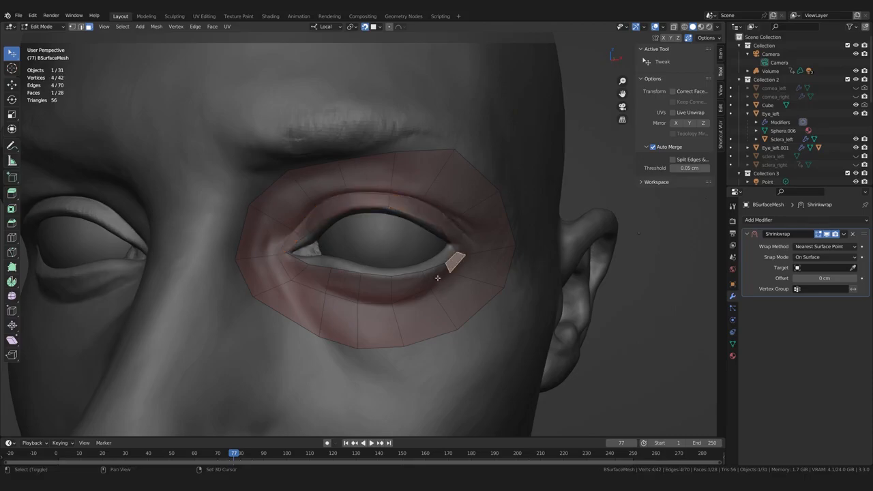
pyautogui.keyDown('shift'); pyautogui.click(434, 271); pyautogui.keyUp('shift')
pyautogui.keyDown('shift'); pyautogui.click(404, 285); pyautogui.keyUp('shift')
pyautogui.keyDown('shift'); pyautogui.click(376, 289); pyautogui.keyUp('shift')
pyautogui.keyDown('shift'); pyautogui.click(341, 284); pyautogui.keyUp('shift')
pyautogui.keyDown('shift'); pyautogui.click(319, 277); pyautogui.keyUp('shift')
pyautogui.keyDown('shift'); pyautogui.click(292, 266); pyautogui.keyUp('shift')
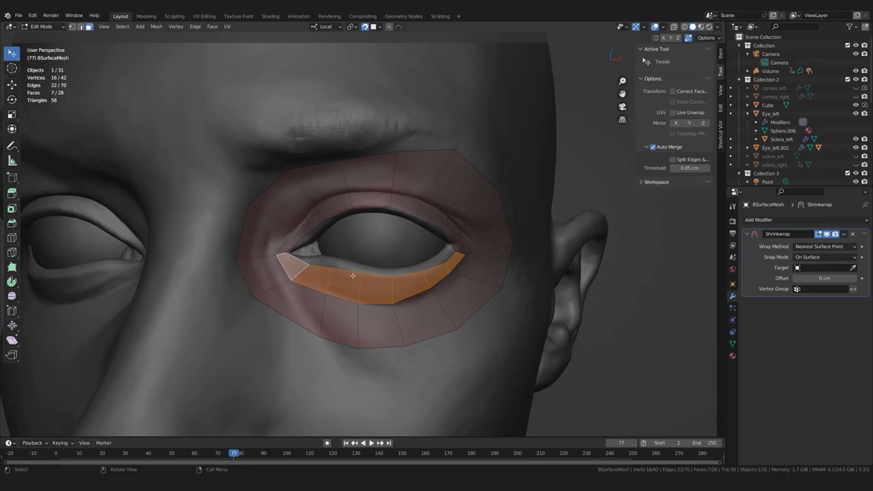
pyautogui.moveTo(353, 275); pyautogui.dragTo(365, 283, button='middle')
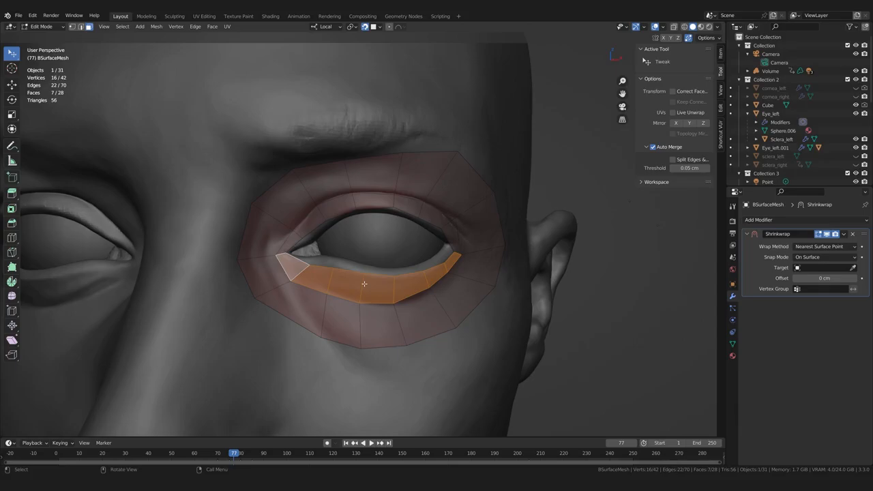
pyautogui.moveTo(375, 288); pyautogui.dragTo(351, 288, button='middle')
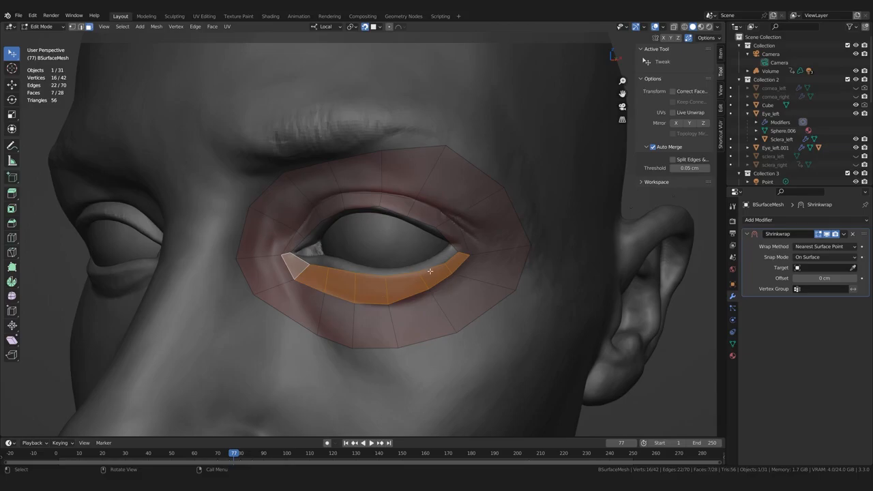
pyautogui.moveTo(416, 279); pyautogui.dragTo(399, 285, button='middle')
pyautogui.moveTo(299, 283); pyautogui.dragTo(455, 305, button='middle')
pyautogui.hotkey('alt', 'a')
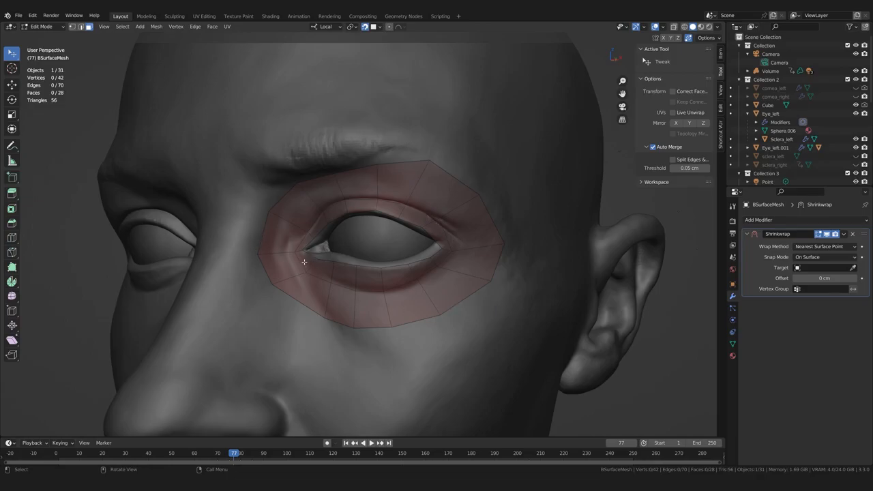
# - Go face by face along the inner ring from the lower lid's inner end over the upper lid to recount the faces
pyautogui.moveTo(309, 260); pyautogui.dragTo(336, 276)
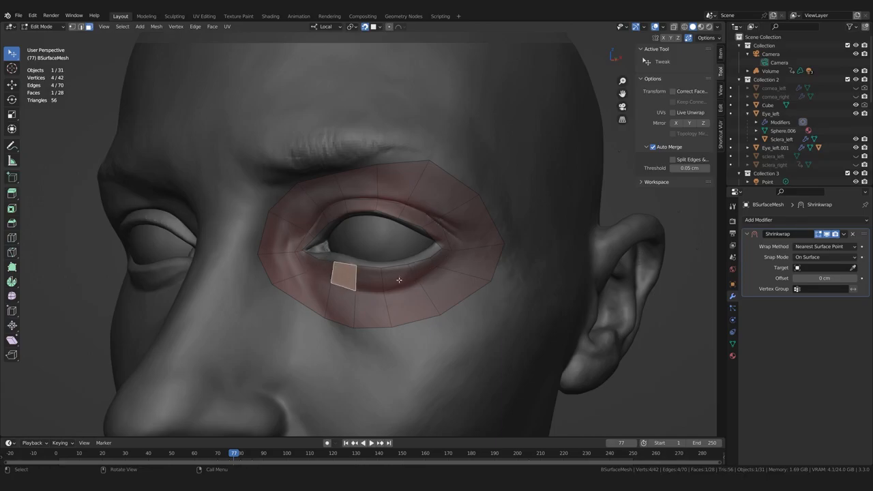
pyautogui.click(303, 244)
pyautogui.click(315, 231)
pyautogui.click(334, 212)
pyautogui.click(360, 206)
pyautogui.click(394, 210)
pyautogui.click(422, 216)
pyautogui.click(433, 227)
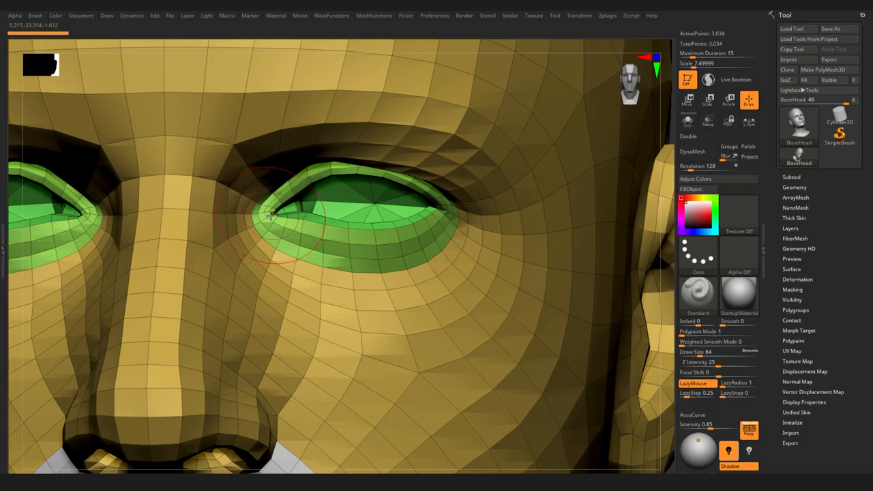
# - Switch to ZBrush and examine the eyelid edge loops and the eye-corner topology on the BaseHead reference mesh
pyautogui.moveTo(368, 262)
pyautogui.mouseDown(button='right')
pyautogui.moveTo(352, 258)
pyautogui.moveTo(365, 292)
pyautogui.moveTo(396, 289)
pyautogui.mouseUp(button='right')
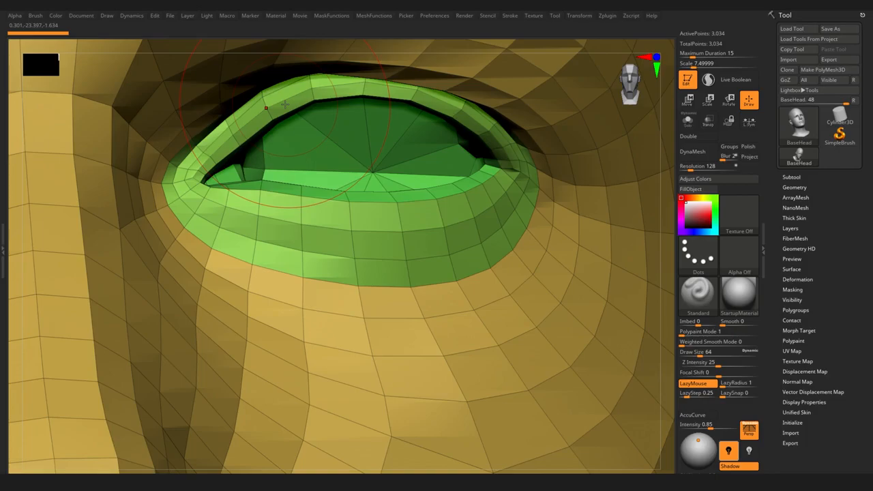
pyautogui.moveTo(191, 178); pyautogui.dragTo(151, 178, button='right')
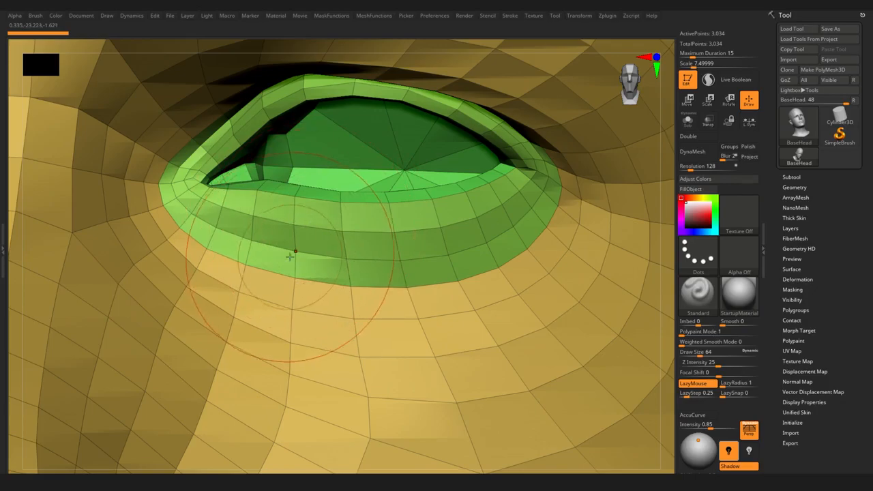
pyautogui.keyDown('ctrl'); pyautogui.moveTo(341, 274); pyautogui.dragTo(330, 175, button='right'); pyautogui.keyUp('ctrl')
pyautogui.keyDown('alt'); pyautogui.moveTo(351, 302); pyautogui.dragTo(367, 266, button='right'); pyautogui.keyUp('alt')
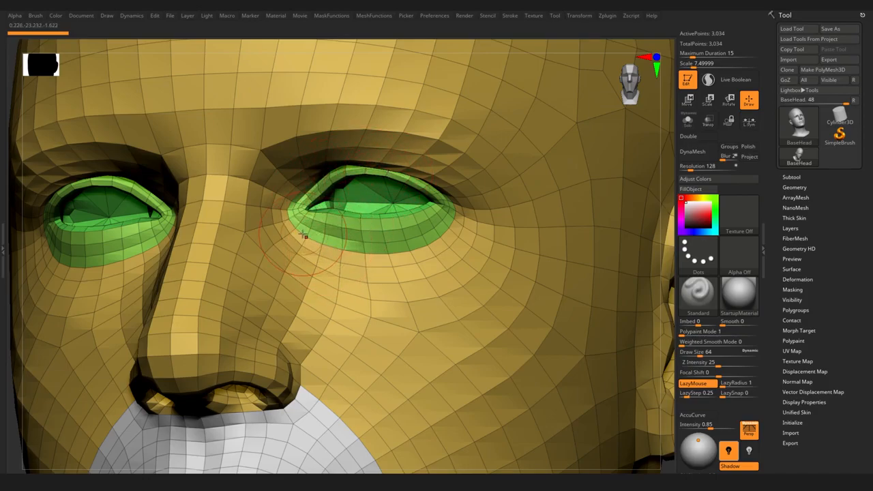
pyautogui.moveTo(340, 249)
pyautogui.mouseDown(button='right')
pyautogui.moveTo(356, 251)
pyautogui.moveTo(395, 290)
pyautogui.moveTo(349, 253)
pyautogui.mouseUp(button='right')
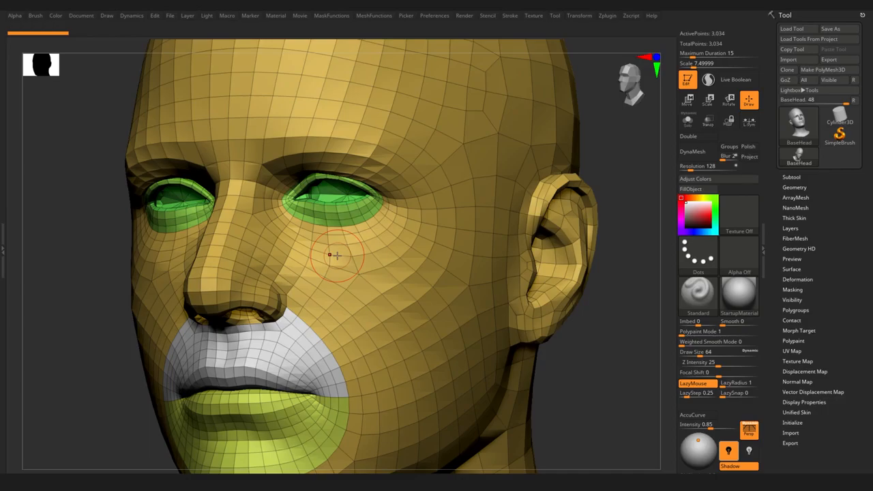
pyautogui.keyDown('shift'); pyautogui.moveTo(351, 271); pyautogui.dragTo(327, 287, button='right'); pyautogui.keyUp('shift')
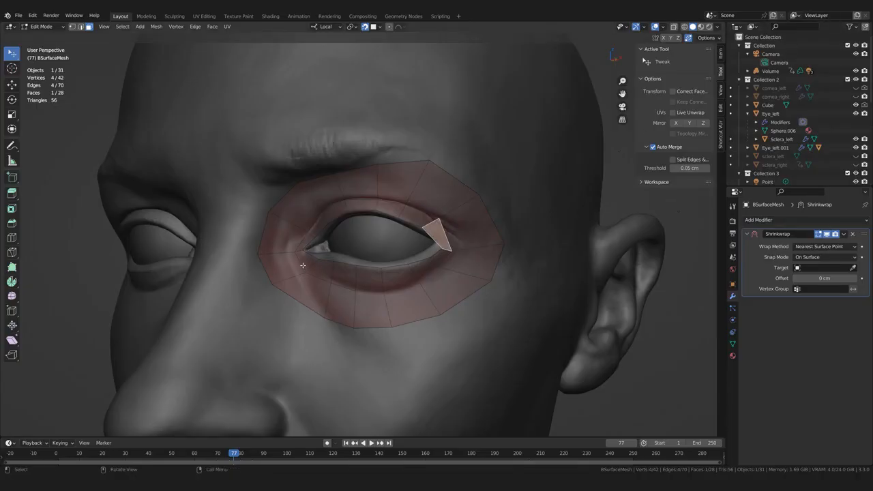
# - Switch back to Blender and inspect the inner-corner faces and the overall shape of the eye ring against the sculpt
pyautogui.click(308, 264)
pyautogui.click(303, 241)
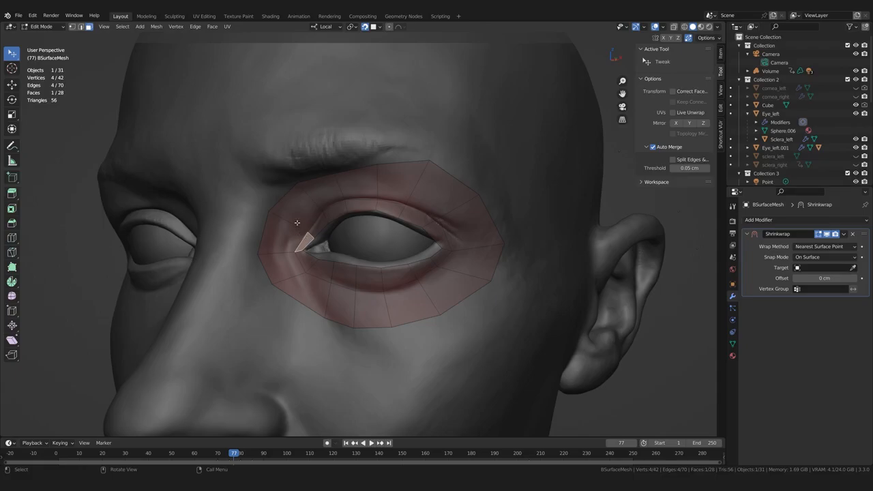
pyautogui.moveTo(322, 284); pyautogui.dragTo(344, 283, button='middle')
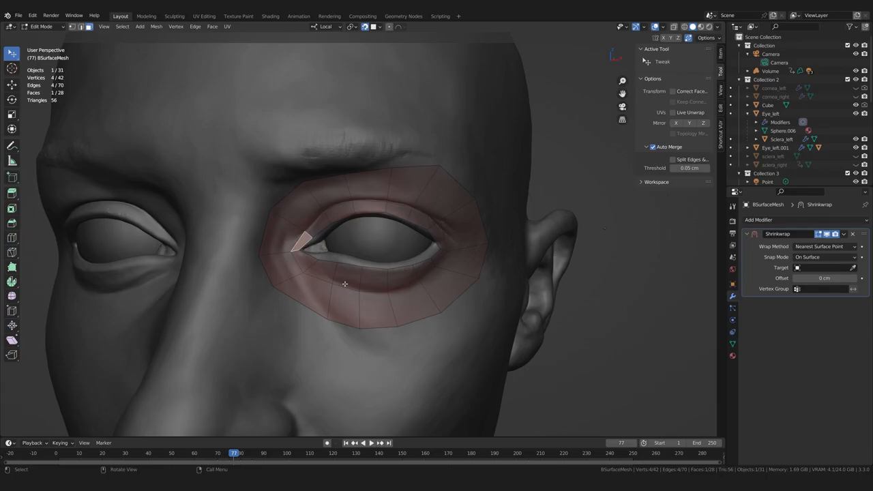
pyautogui.moveTo(373, 273); pyautogui.dragTo(406, 276, button='middle')
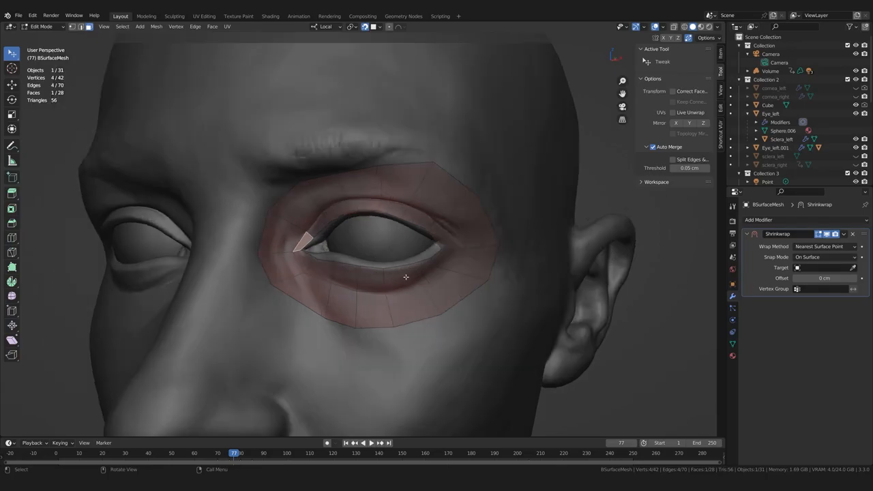
pyautogui.scroll(-4, 336, 312)
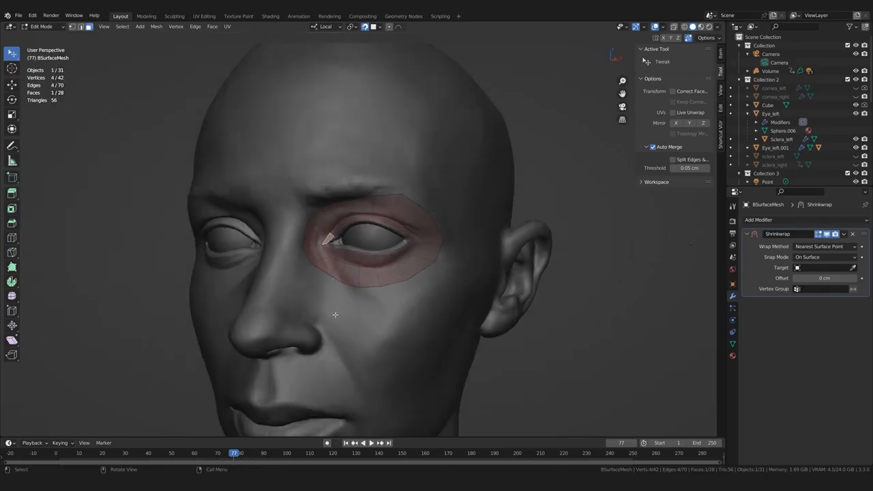
pyautogui.scroll(2, 362, 247)
pyautogui.keyDown('shift'); pyautogui.moveTo(361, 306); pyautogui.dragTo(418, 249, button='middle'); pyautogui.keyUp('shift')
pyautogui.scroll(3, 345, 258)
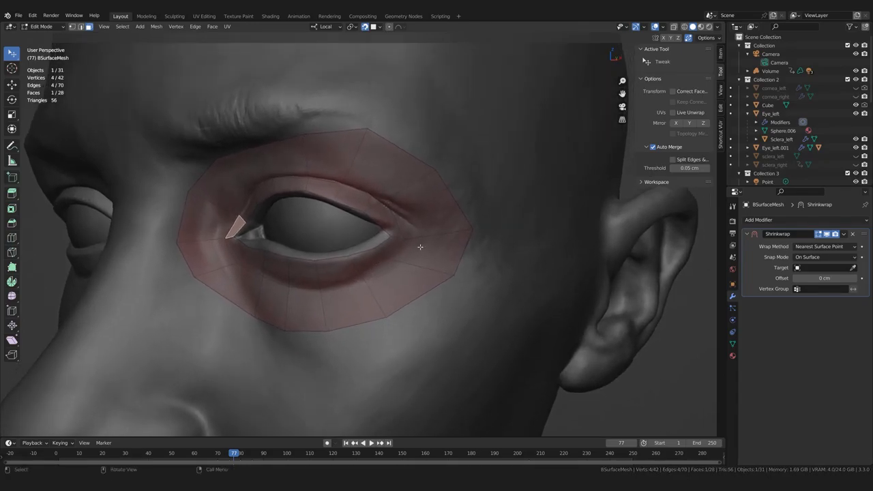
# - Reposition the ring's individual vertices around the outer eye corner with the Poly Build tool to fit the lid edge
pyautogui.click(12, 268)
pyautogui.moveTo(413, 253); pyautogui.dragTo(350, 269, button='middle')
pyautogui.scroll(1, 350, 268)
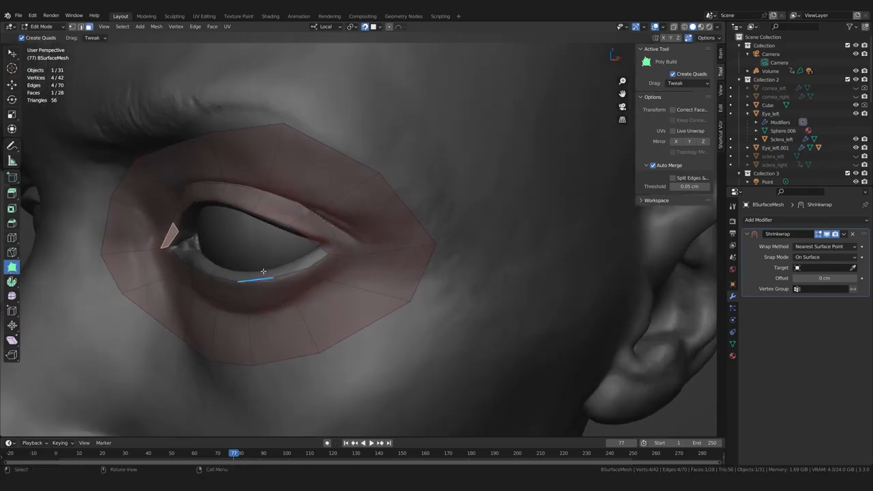
pyautogui.press('1')
pyautogui.keyDown('ctrl'); pyautogui.click(364, 247); pyautogui.keyUp('ctrl')
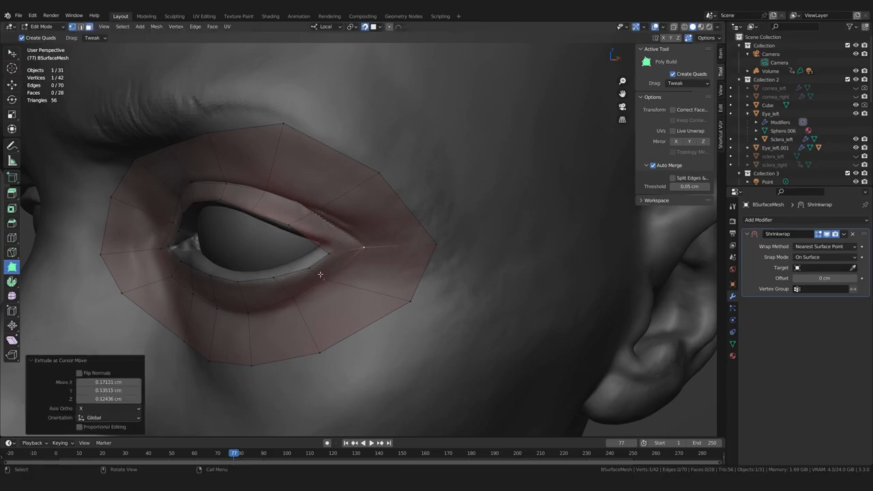
pyautogui.scroll(4, 328, 271)
pyautogui.moveTo(313, 252); pyautogui.dragTo(315, 240)
pyautogui.scroll(-1, 326, 271)
pyautogui.moveTo(315, 282); pyautogui.dragTo(299, 260)
# - Adjust the inner edge vertices along the lower eyelid so they follow the sculpted lid margin
pyautogui.moveTo(336, 266); pyautogui.dragTo(306, 271, button='middle')
pyautogui.moveTo(211, 265); pyautogui.dragTo(215, 267)
pyautogui.moveTo(221, 274); pyautogui.dragTo(242, 269, button='middle')
pyautogui.moveTo(225, 247); pyautogui.dragTo(232, 253)
pyautogui.moveTo(195, 290); pyautogui.dragTo(327, 290, button='middle')
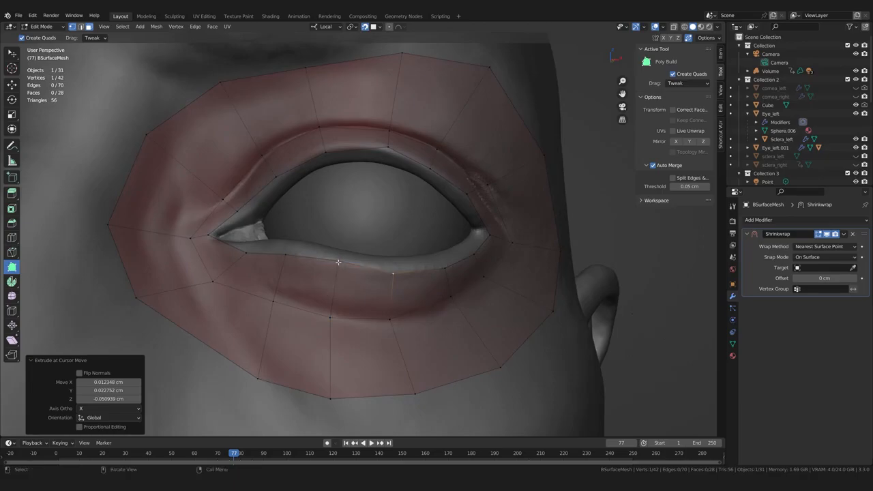
pyautogui.moveTo(339, 261); pyautogui.dragTo(337, 266)
# - Fit the ring's innermost vertex to the inner eye corner and the adjacent upper-lid vertex to the lid edge
pyautogui.moveTo(418, 273); pyautogui.dragTo(260, 259, button='middle')
pyautogui.moveTo(313, 265); pyautogui.dragTo(244, 239, button='middle')
pyautogui.moveTo(213, 258); pyautogui.dragTo(214, 255)
pyautogui.moveTo(214, 255); pyautogui.dragTo(249, 251, button='middle')
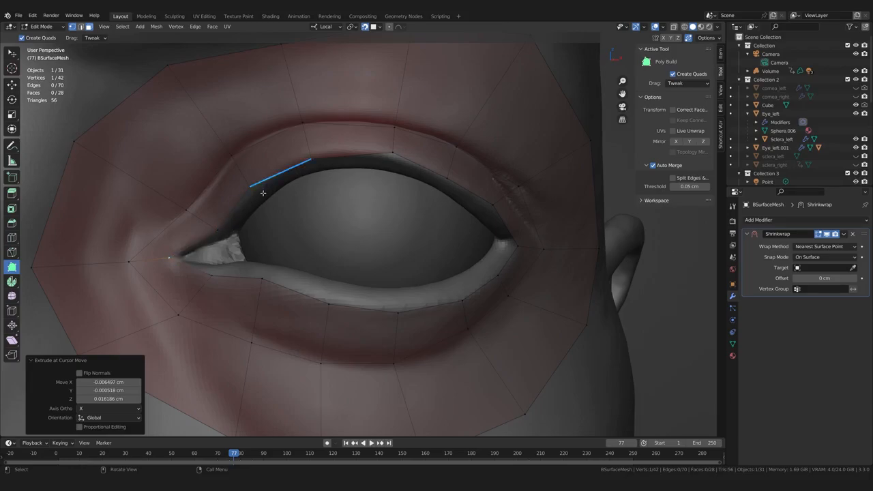
pyautogui.moveTo(188, 249); pyautogui.dragTo(210, 262, button='middle')
pyautogui.press('g')
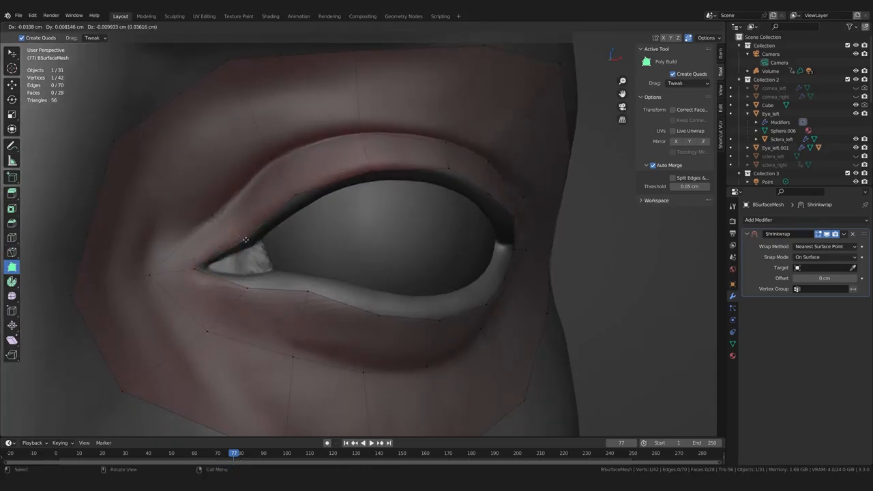
pyautogui.moveTo(248, 238); pyautogui.dragTo(246, 238)
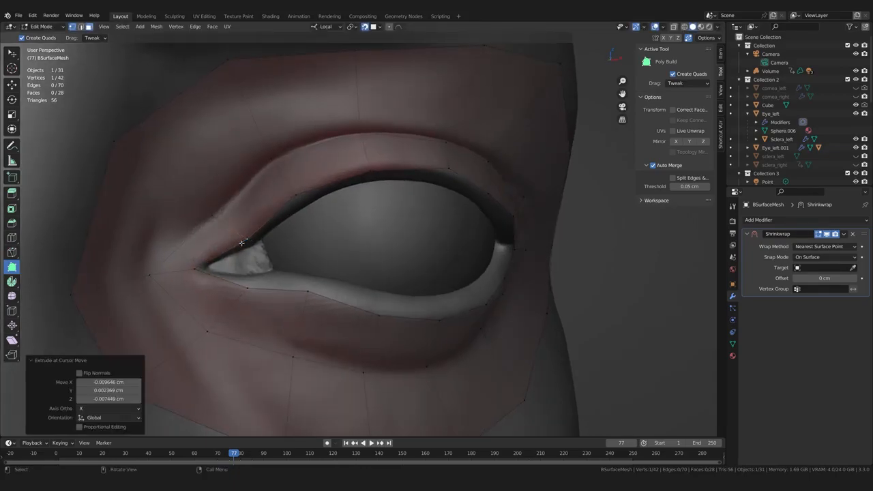
pyautogui.moveTo(246, 240); pyautogui.dragTo(231, 241, button='middle')
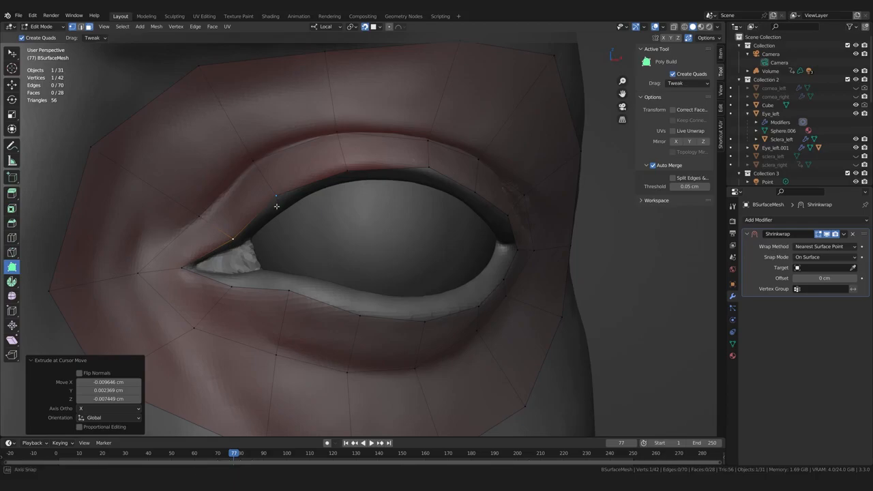
# - Move the ring's inner edge vertices along the inner half of the upper eyelid onto the lid margin
pyautogui.moveTo(276, 206); pyautogui.dragTo(276, 213, button='middle')
pyautogui.moveTo(282, 206); pyautogui.dragTo(285, 213)
pyautogui.moveTo(285, 212); pyautogui.dragTo(257, 216, button='middle')
pyautogui.moveTo(308, 185); pyautogui.dragTo(301, 183)
pyautogui.moveTo(301, 183); pyautogui.dragTo(276, 189, button='middle')
# - Align the inner edge vertices at the outer end of the upper eyelid and at the outer corner with the lid margin
pyautogui.scroll(-1, 276, 190)
pyautogui.moveTo(434, 226); pyautogui.dragTo(434, 228)
pyautogui.moveTo(434, 228); pyautogui.dragTo(415, 231, button='middle')
pyautogui.moveTo(457, 246); pyautogui.dragTo(455, 244)
pyautogui.moveTo(384, 250); pyautogui.dragTo(407, 248, button='middle')
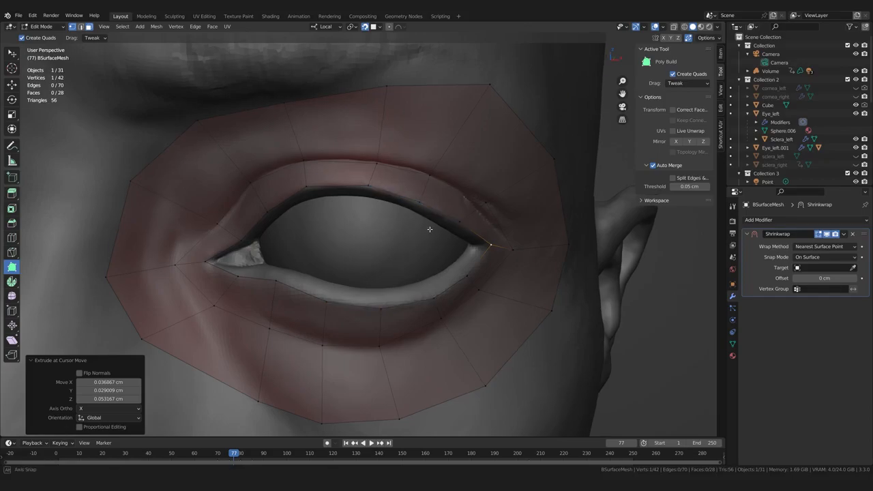
pyautogui.moveTo(430, 228); pyautogui.dragTo(445, 227, button='middle')
pyautogui.moveTo(497, 188); pyautogui.dragTo(470, 193, button='middle')
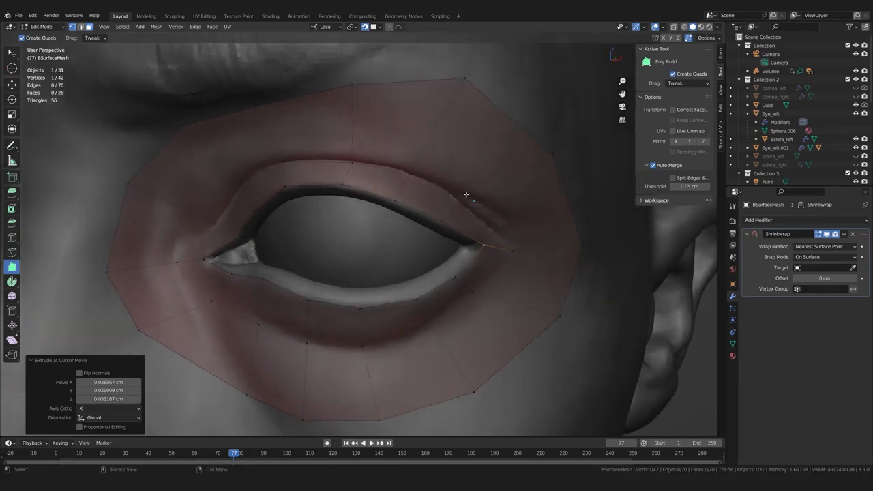
# - Select the ring's inner edges along the whole upper lid margin and space their vertices evenly with LoopTools Space
pyautogui.click(80, 26)
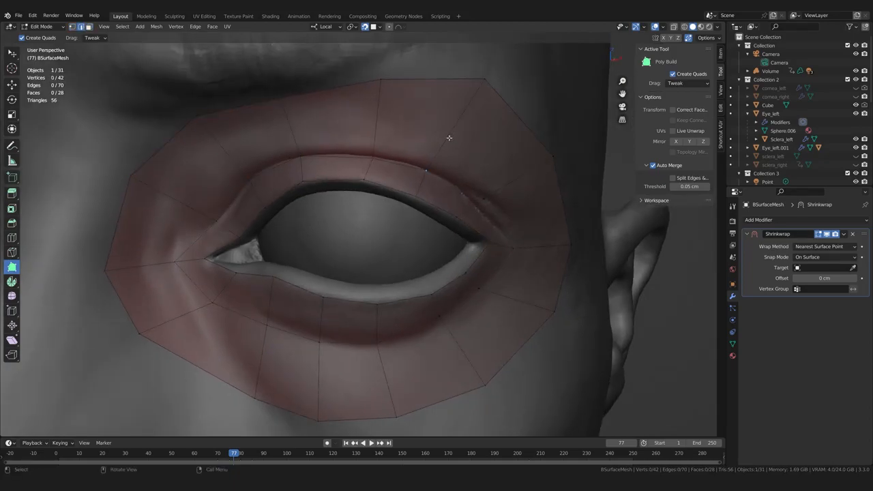
pyautogui.click(720, 109)
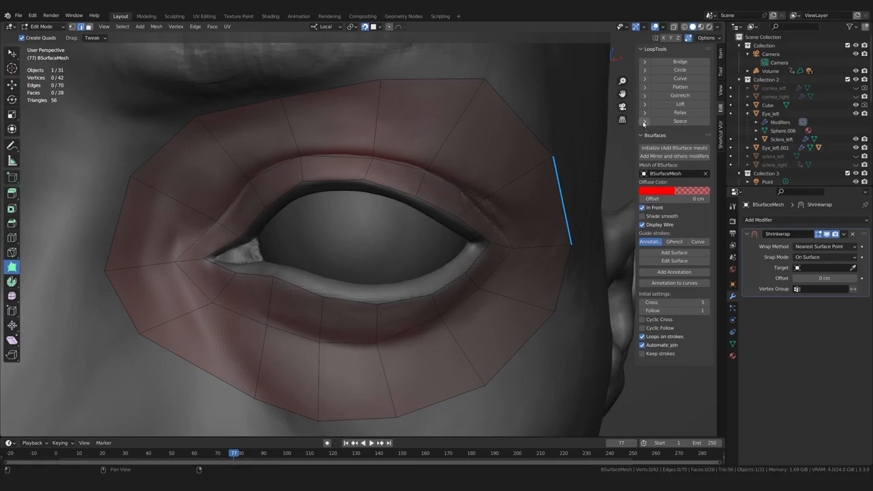
pyautogui.click(467, 227)
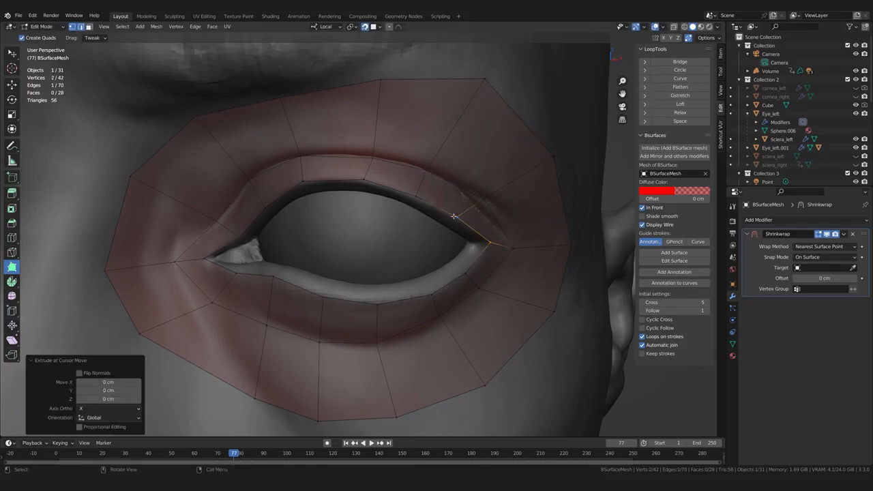
pyautogui.keyDown('shift'); pyautogui.click(430, 203); pyautogui.keyUp('shift')
pyautogui.keyDown('shift'); pyautogui.click(398, 191); pyautogui.keyUp('shift')
pyautogui.keyDown('shift'); pyautogui.click(336, 180); pyautogui.keyUp('shift')
pyautogui.keyDown('shift'); pyautogui.click(282, 193); pyautogui.keyUp('shift')
pyautogui.keyDown('shift'); pyautogui.click(254, 222); pyautogui.keyUp('shift')
pyautogui.keyDown('shift'); pyautogui.click(222, 250); pyautogui.keyUp('shift')
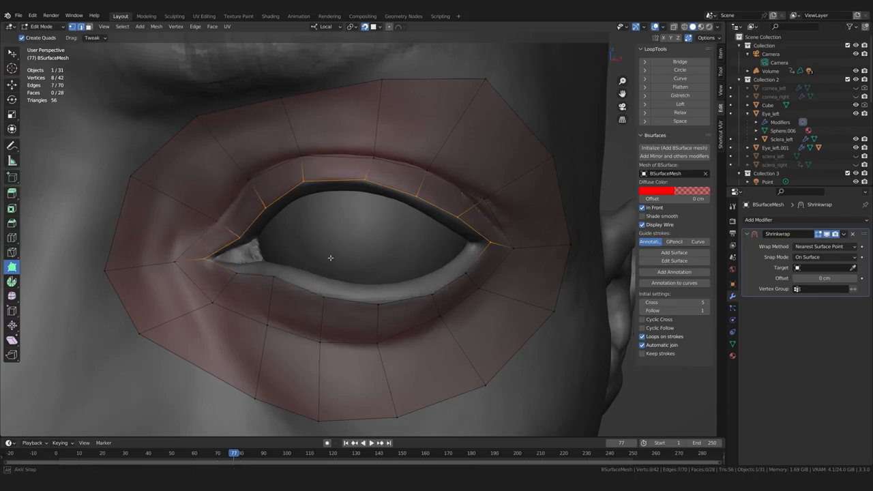
pyautogui.click(679, 121)
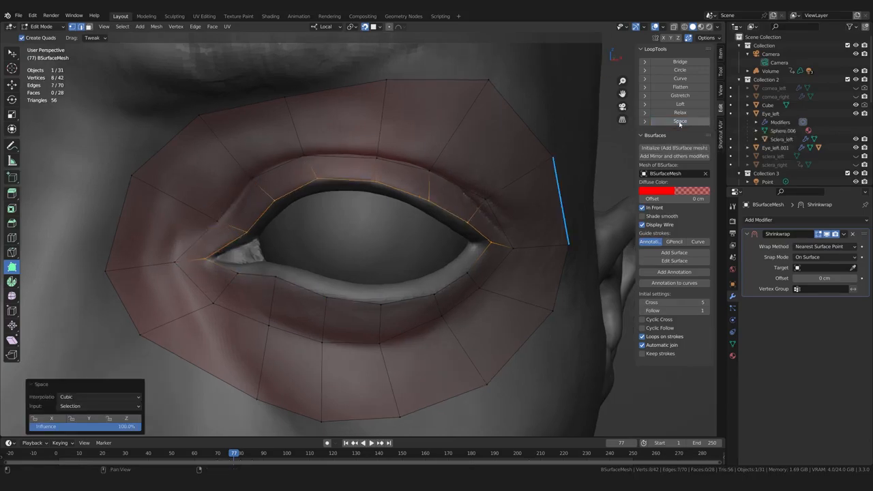
pyautogui.moveTo(389, 212); pyautogui.dragTo(455, 205, button='middle')
pyautogui.click(682, 124)
pyautogui.moveTo(340, 231); pyautogui.dragTo(285, 236, button='middle')
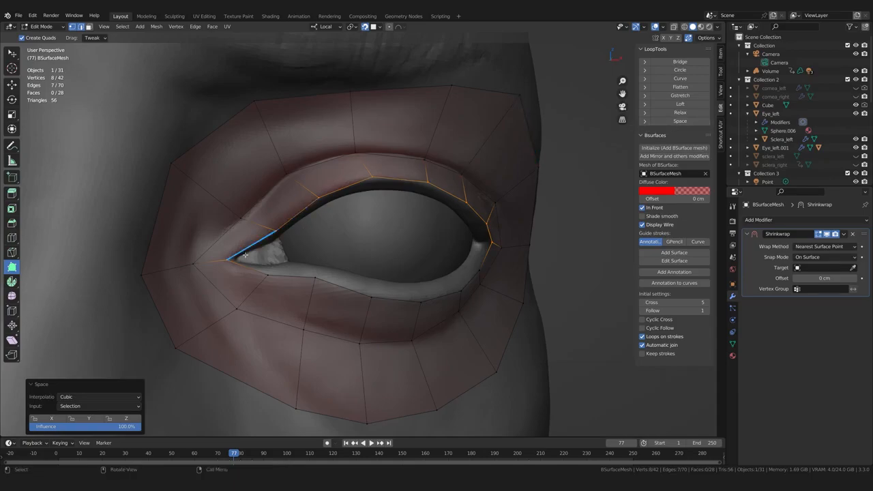
pyautogui.moveTo(302, 218)
pyautogui.mouseDown(button='middle')
pyautogui.moveTo(293, 226)
pyautogui.moveTo(306, 225)
pyautogui.mouseUp(button='middle')
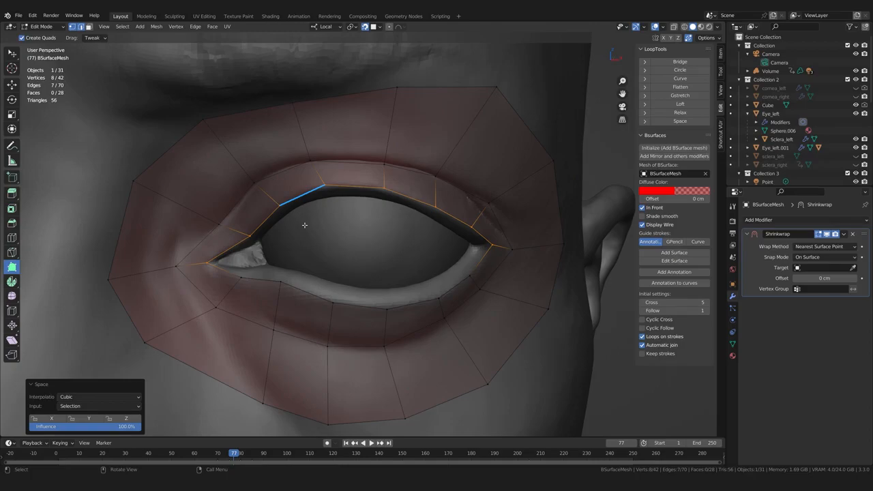
pyautogui.moveTo(351, 223); pyautogui.dragTo(267, 238, button='middle')
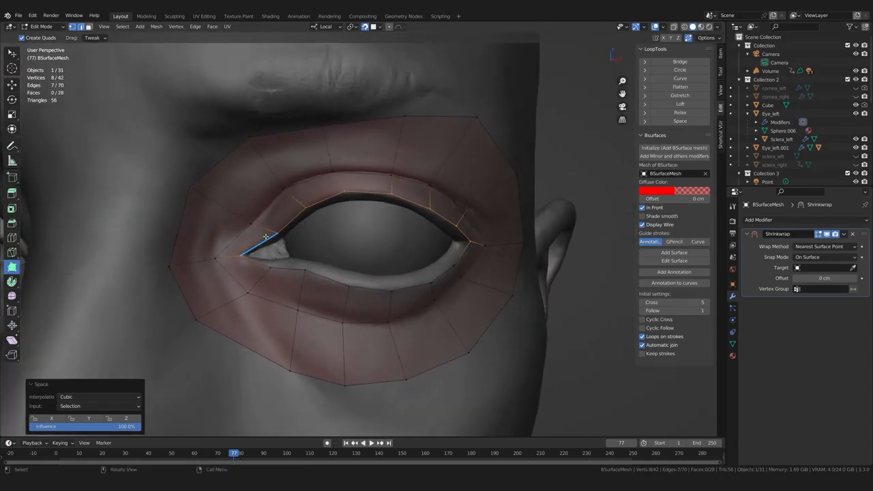
# - Move the middle loop's vertices from the inner eye corner up along the upper lid crease to match the new spacing
pyautogui.scroll(1, 267, 238)
pyautogui.moveTo(183, 267); pyautogui.dragTo(173, 262)
pyautogui.moveTo(224, 220); pyautogui.dragTo(225, 223)
pyautogui.moveTo(265, 176); pyautogui.dragTo(268, 176)
pyautogui.moveTo(352, 200); pyautogui.dragTo(331, 182, button='middle')
pyautogui.moveTo(331, 181); pyautogui.dragTo(333, 179)
# - Shift the middle loop's vertices along the center and outer part of the upper lid crease for an even flow
pyautogui.moveTo(352, 195); pyautogui.dragTo(333, 187, button='middle')
pyautogui.moveTo(376, 174); pyautogui.dragTo(375, 169)
pyautogui.moveTo(388, 191); pyautogui.dragTo(373, 192, button='middle')
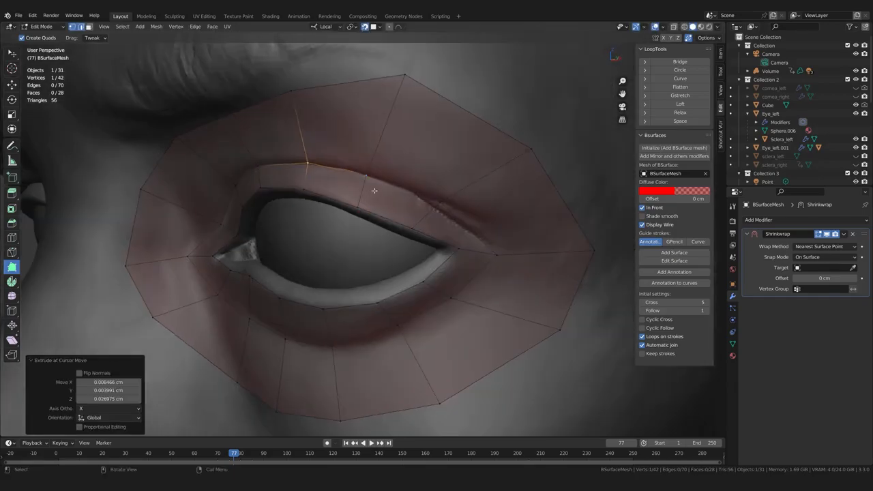
pyautogui.moveTo(366, 177); pyautogui.dragTo(370, 177)
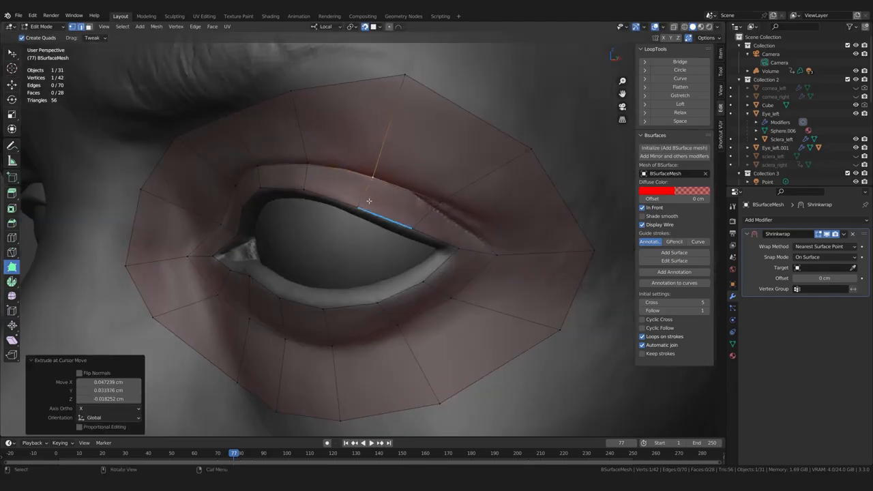
pyautogui.moveTo(370, 178)
pyautogui.mouseDown(button='middle')
pyautogui.moveTo(399, 181)
pyautogui.moveTo(378, 184)
pyautogui.mouseUp(button='middle')
pyautogui.moveTo(360, 182); pyautogui.dragTo(362, 182)
pyautogui.moveTo(362, 182)
pyautogui.mouseDown(button='middle')
pyautogui.moveTo(371, 191)
pyautogui.moveTo(358, 220)
pyautogui.moveTo(354, 168)
pyautogui.mouseUp(button='middle')
pyautogui.moveTo(352, 167); pyautogui.dragTo(353, 166)
# - Refine the middle loop's crease vertices above the inner eye corner so they line up with the lid margin vertices
pyautogui.moveTo(279, 200); pyautogui.dragTo(306, 186, button='middle')
pyautogui.moveTo(306, 185); pyautogui.dragTo(311, 181)
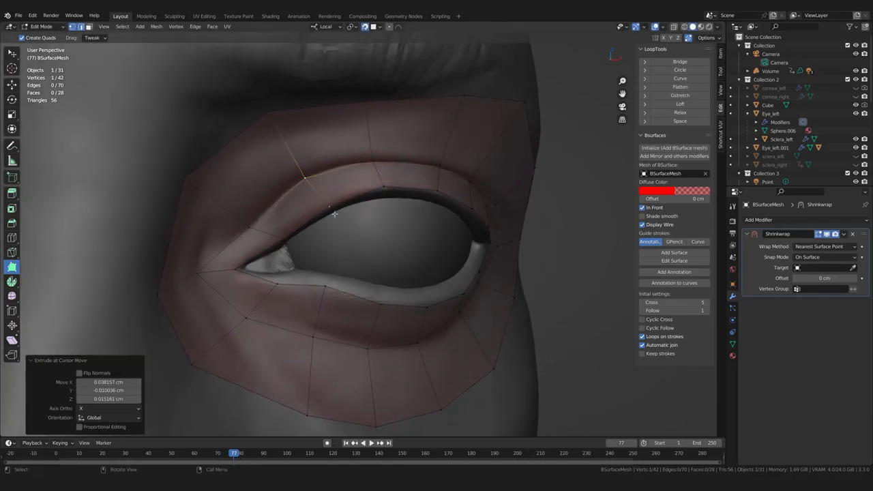
pyautogui.scroll(3, 322, 200)
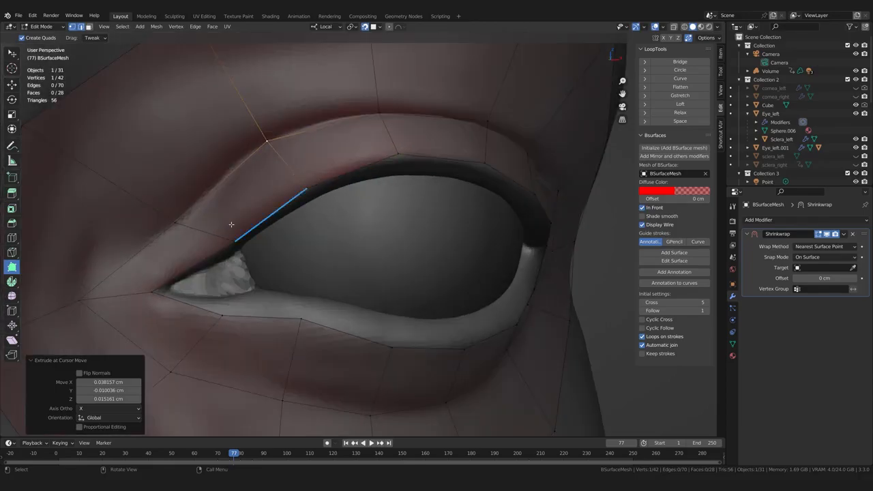
pyautogui.scroll(-2, 232, 222)
pyautogui.scroll(-2, 235, 225)
pyautogui.moveTo(213, 232); pyautogui.dragTo(211, 233)
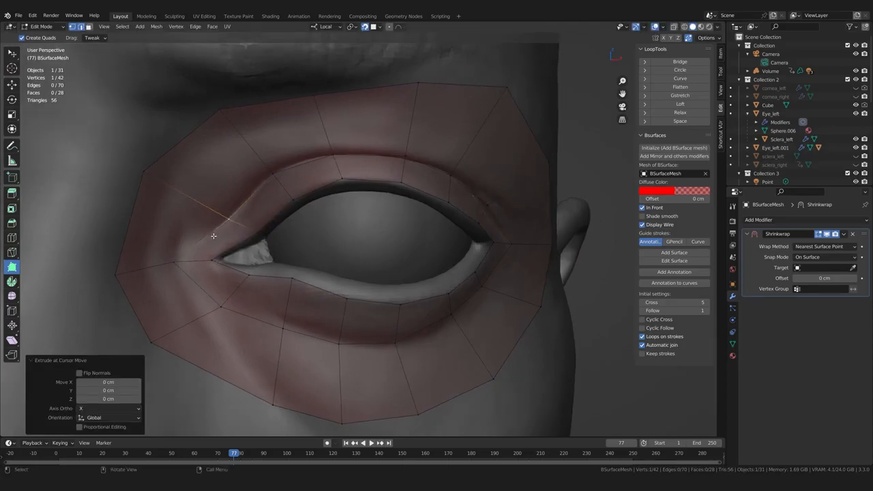
pyautogui.moveTo(208, 235); pyautogui.dragTo(206, 237, button='middle')
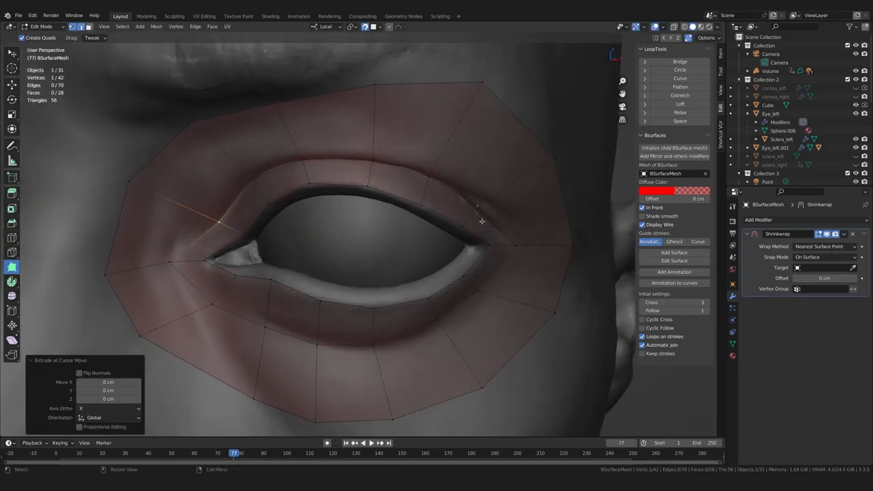
# - Select the middle loop's edges along the whole upper lid crease and space their vertices evenly with LoopTools Space
pyautogui.click(12, 53)
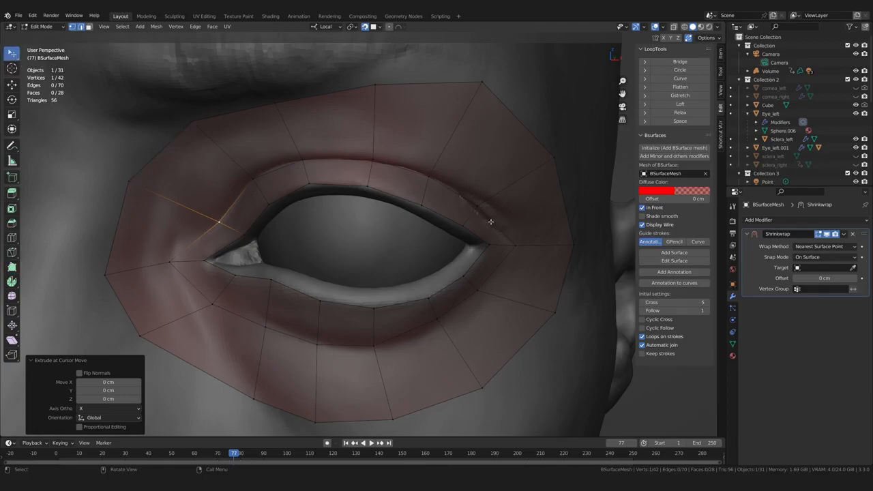
pyautogui.hotkey('ctrl', 'z')
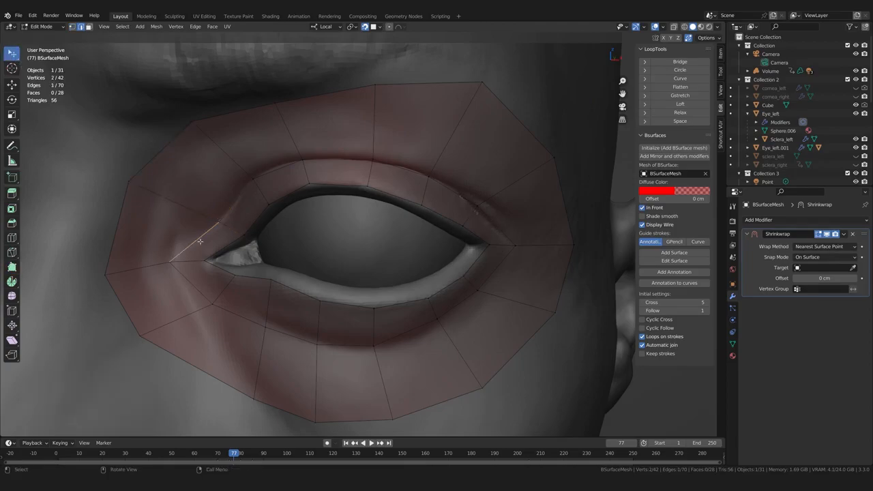
pyautogui.keyDown('ctrl'); pyautogui.click(492, 228); pyautogui.keyUp('ctrl')
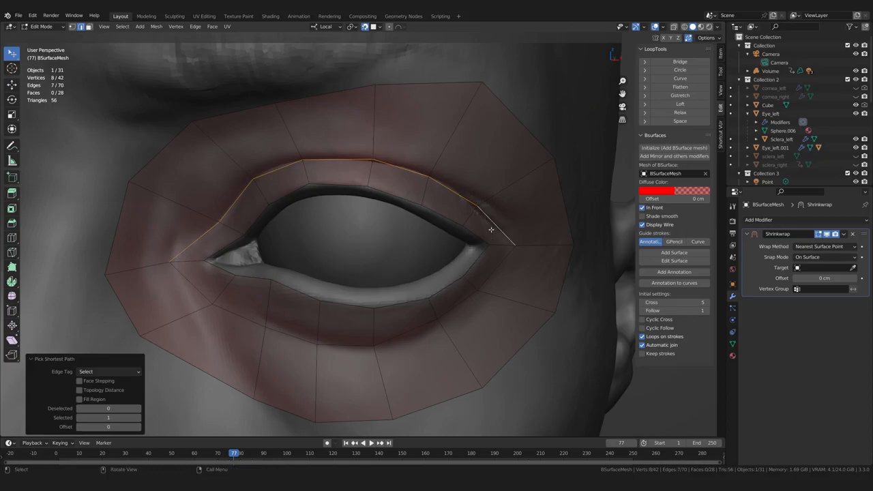
pyautogui.moveTo(494, 225); pyautogui.dragTo(505, 228, button='middle')
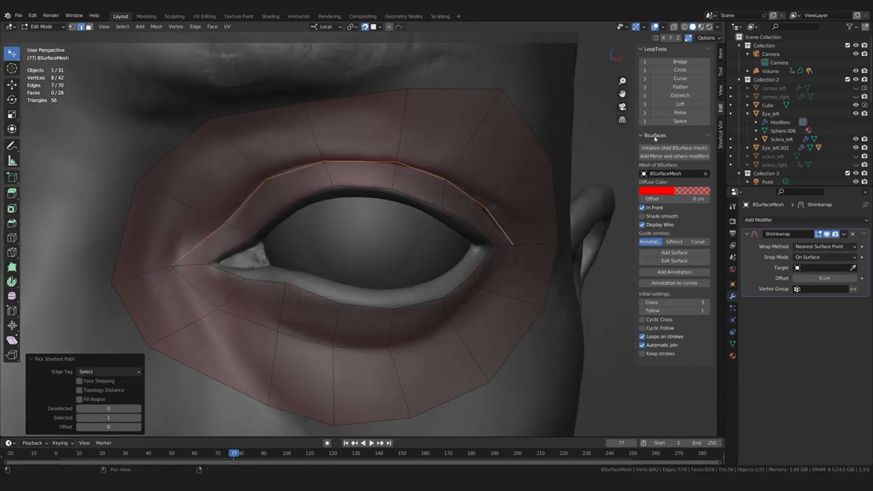
pyautogui.click(679, 121)
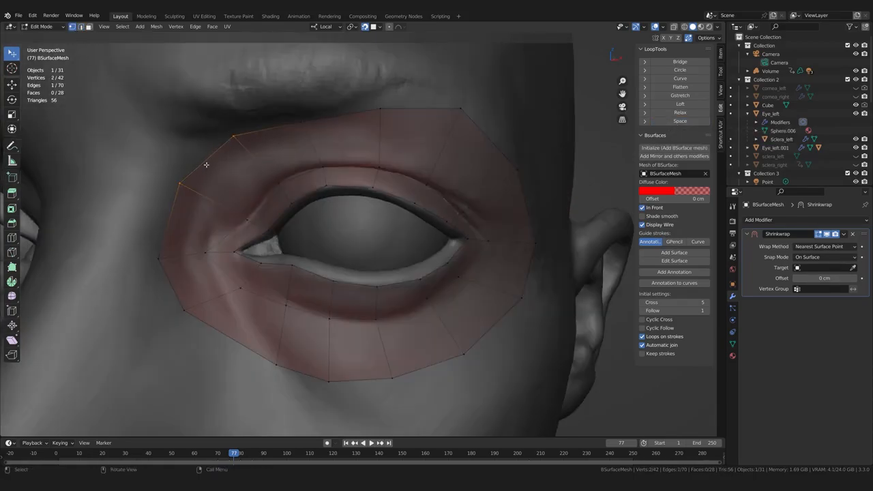
# - Move the outer loop's vertices above the inner part of the eye up towards the brow
pyautogui.moveTo(206, 164); pyautogui.dragTo(252, 171, button='middle')
pyautogui.click(244, 162)
pyautogui.press('g')
pyautogui.click(236, 159)
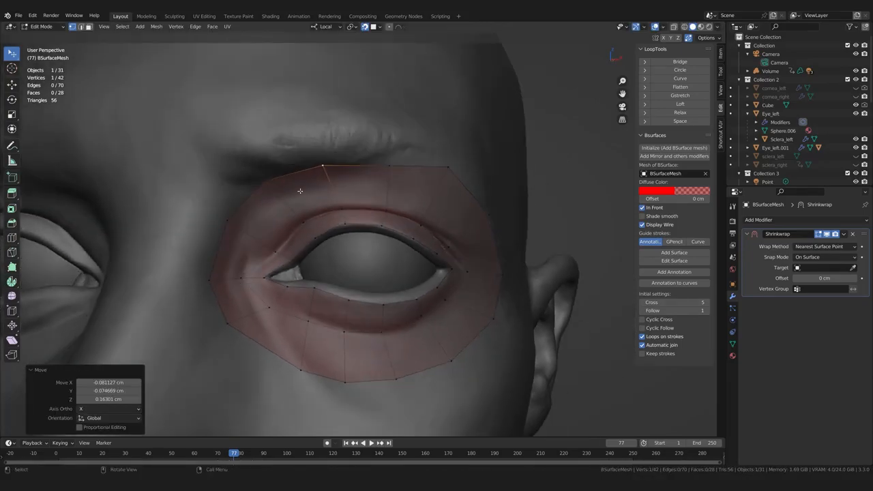
pyautogui.click(324, 165)
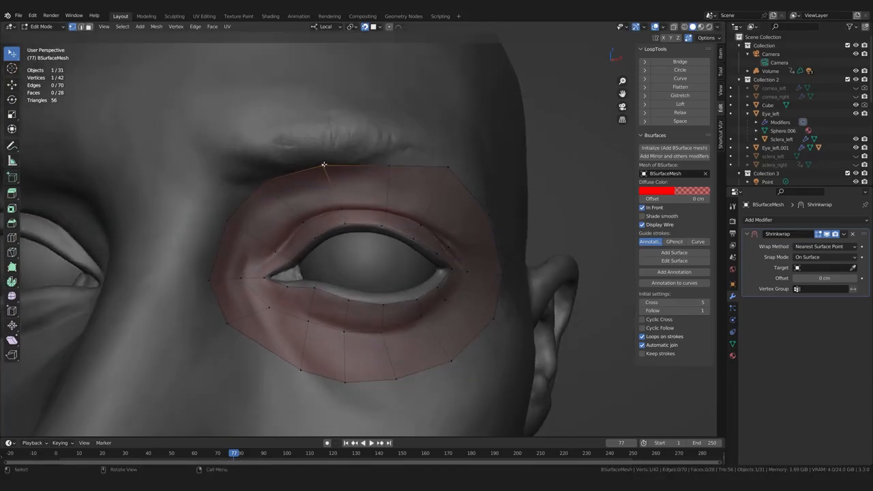
pyautogui.press('g')
pyautogui.click(329, 165)
# - Raise the outer loop's vertices above the middle of the eye to the lower edge of the brow
pyautogui.moveTo(289, 191); pyautogui.dragTo(311, 196, button='middle')
pyautogui.click(394, 169)
pyautogui.press('g')
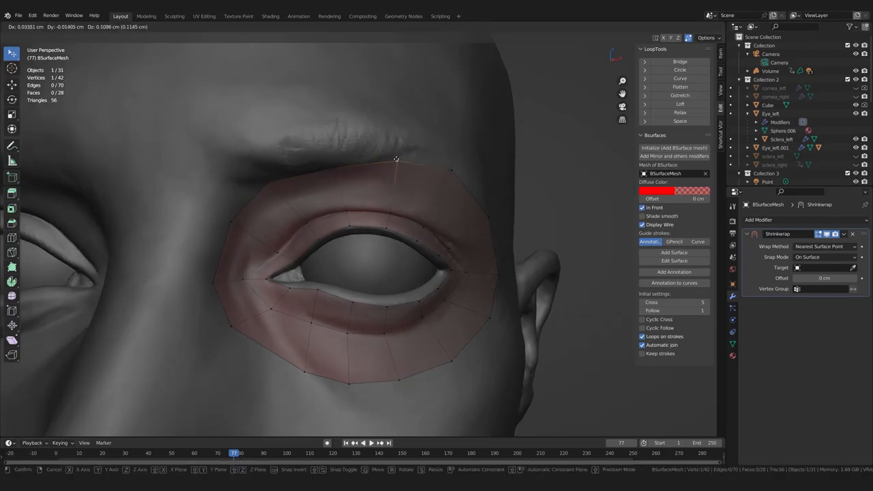
pyautogui.click(396, 160)
pyautogui.moveTo(239, 219); pyautogui.dragTo(332, 168, button='middle')
pyautogui.press('g')
pyautogui.click(377, 164)
# - Fine-tune the outer loop's vertices beneath the brow so the upper border forms an even curve
pyautogui.moveTo(328, 217); pyautogui.dragTo(333, 184, button='middle')
pyautogui.scroll(-1, 336, 180)
pyautogui.scroll(1, 331, 182)
pyautogui.click(326, 167)
pyautogui.press('g')
pyautogui.click(325, 165)
pyautogui.press('g')
pyautogui.click(337, 185)
pyautogui.press('g')
pyautogui.click(338, 186)
pyautogui.press('g')
pyautogui.click(337, 217)
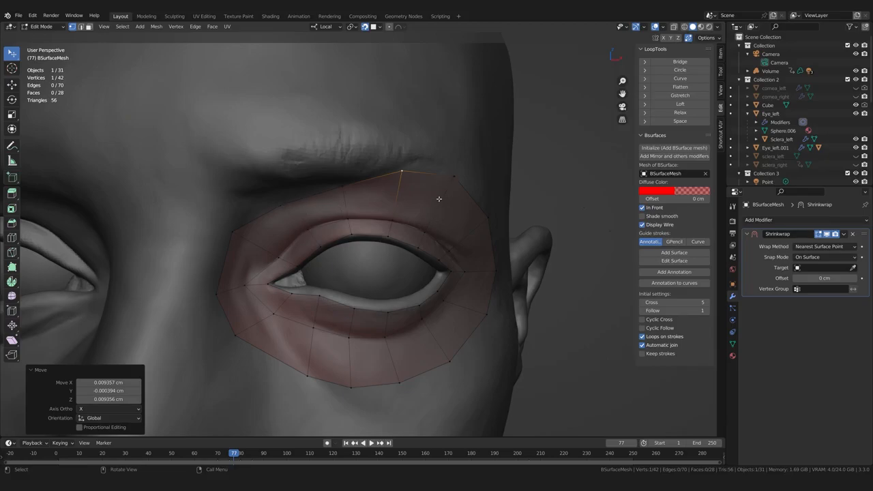
# - Nudge the outer loop's vertices below the inner end of the brow up and towards the nose
pyautogui.moveTo(281, 206); pyautogui.dragTo(275, 197)
pyautogui.moveTo(285, 227); pyautogui.dragTo(283, 218, button='middle')
pyautogui.moveTo(272, 190); pyautogui.dragTo(270, 186)
pyautogui.moveTo(338, 179); pyautogui.dragTo(332, 170)
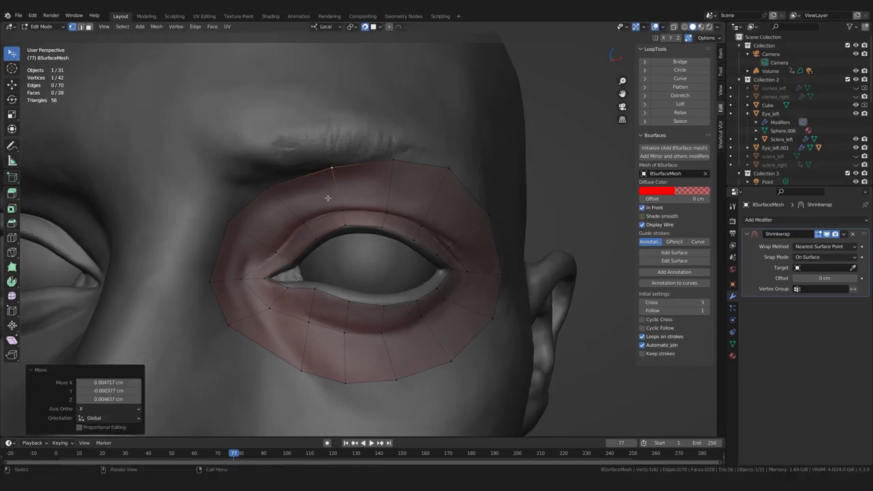
pyautogui.moveTo(326, 198); pyautogui.dragTo(313, 214, button='middle')
pyautogui.moveTo(236, 238); pyautogui.dragTo(236, 237, button='middle')
pyautogui.moveTo(325, 220); pyautogui.dragTo(332, 206, button='middle')
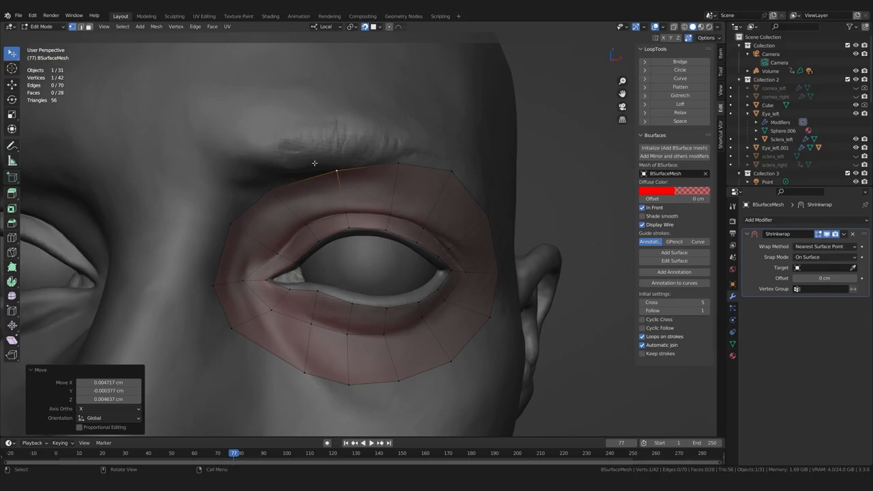
# - Move the outer loop's lower vertices towards the nose and adjust the border vertex below the brow to match
pyautogui.moveTo(453, 292); pyautogui.dragTo(241, 292, button='middle')
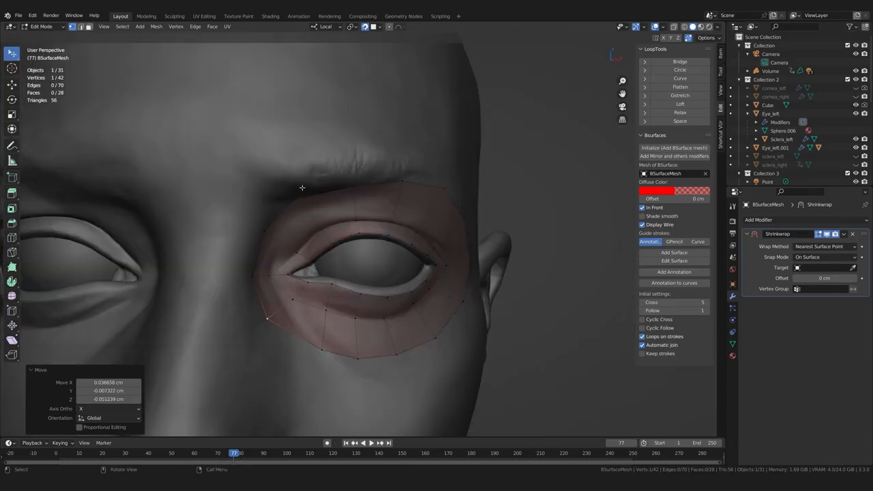
pyautogui.moveTo(419, 352); pyautogui.dragTo(337, 320, button='middle')
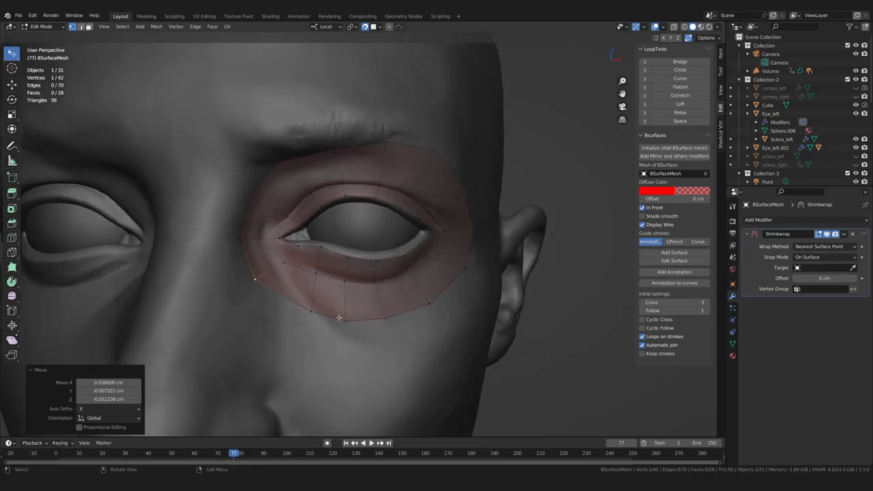
pyautogui.scroll(2, 347, 303)
pyautogui.moveTo(337, 124); pyautogui.dragTo(332, 122)
pyautogui.moveTo(300, 331); pyautogui.dragTo(303, 332, button='middle')
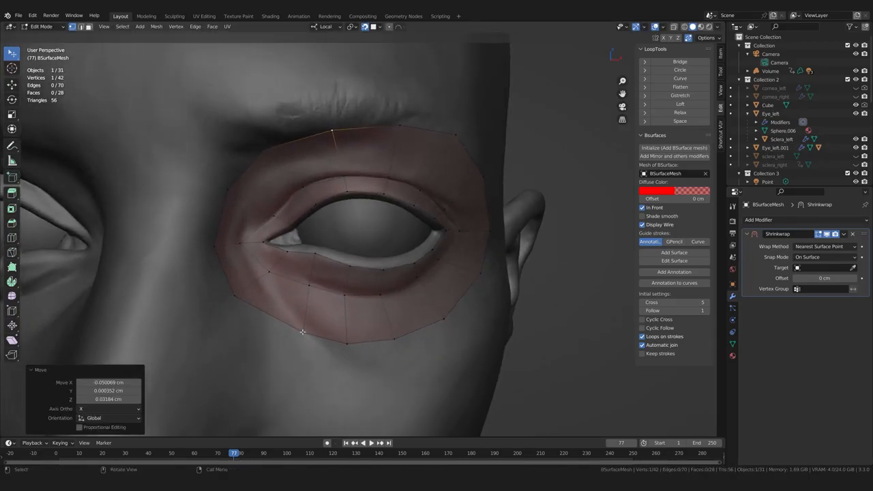
pyautogui.moveTo(302, 332); pyautogui.dragTo(284, 316)
pyautogui.scroll(-8, 324, 253)
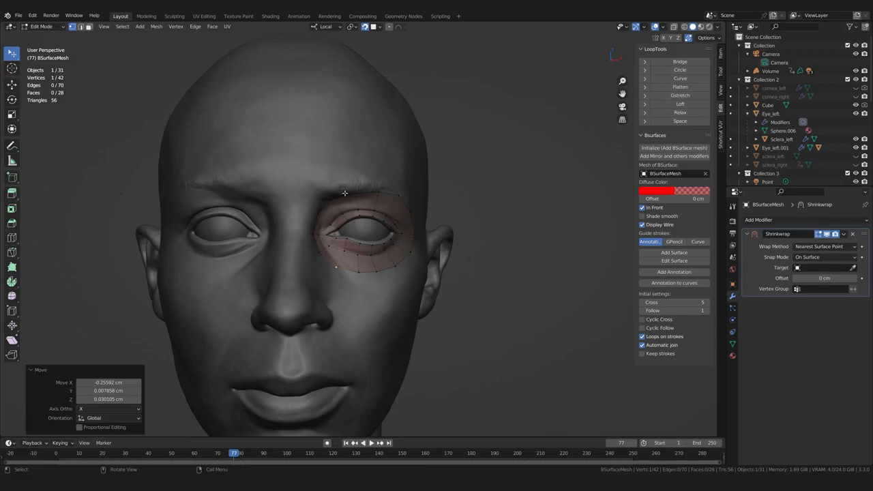
# - Pull the outer loop's lower vertices down and outward onto the cheek to widen the ring under the eye
pyautogui.scroll(2, 347, 296)
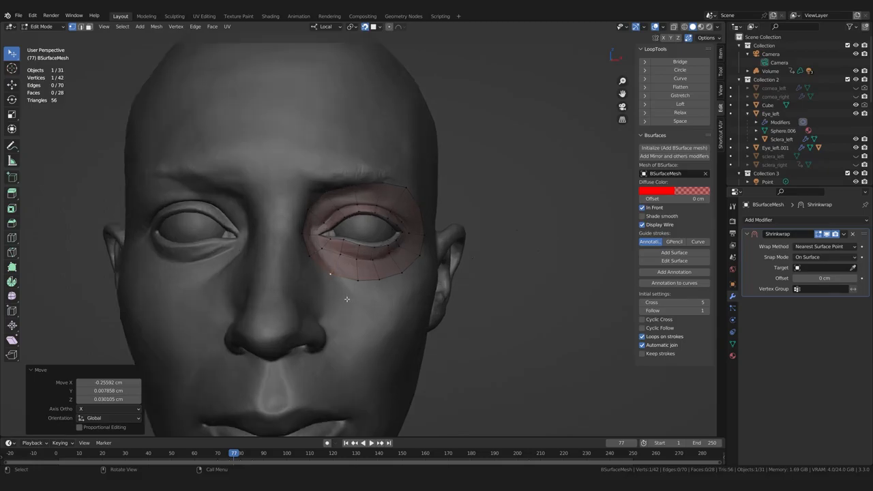
pyautogui.moveTo(346, 298)
pyautogui.mouseDown(button='middle')
pyautogui.moveTo(316, 304)
pyautogui.moveTo(329, 321)
pyautogui.moveTo(300, 304)
pyautogui.moveTo(350, 311)
pyautogui.mouseUp(button='middle')
pyautogui.scroll(1, 315, 305)
pyautogui.press('g')
pyautogui.click(296, 312)
pyautogui.moveTo(354, 310); pyautogui.dragTo(351, 315)
pyautogui.moveTo(392, 331); pyautogui.dragTo(341, 337, button='middle')
pyautogui.scroll(2, 341, 338)
pyautogui.moveTo(320, 295); pyautogui.dragTo(336, 317)
pyautogui.moveTo(387, 279); pyautogui.dragTo(399, 292)
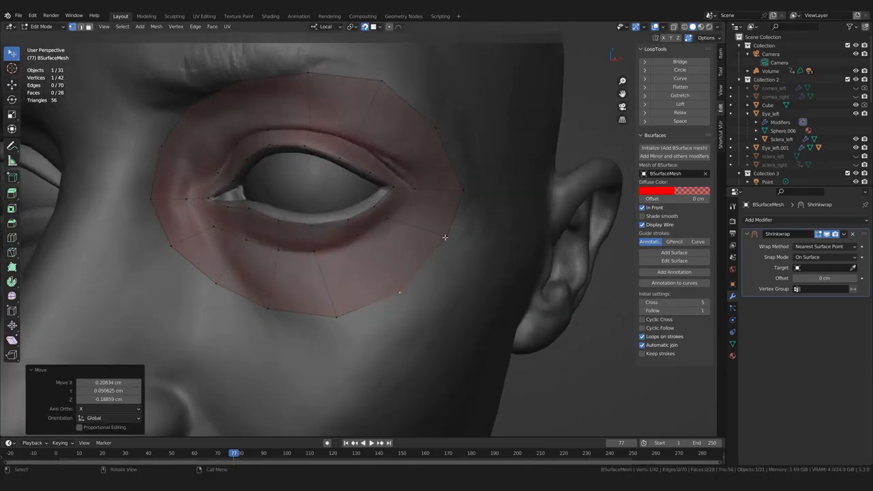
# - Pull the outer loop's vertices beside and below the outer eye corner outward towards the temple and cheek
pyautogui.moveTo(328, 322); pyautogui.dragTo(346, 320, button='middle')
pyautogui.scroll(-6, 354, 318)
pyautogui.scroll(1, 346, 320)
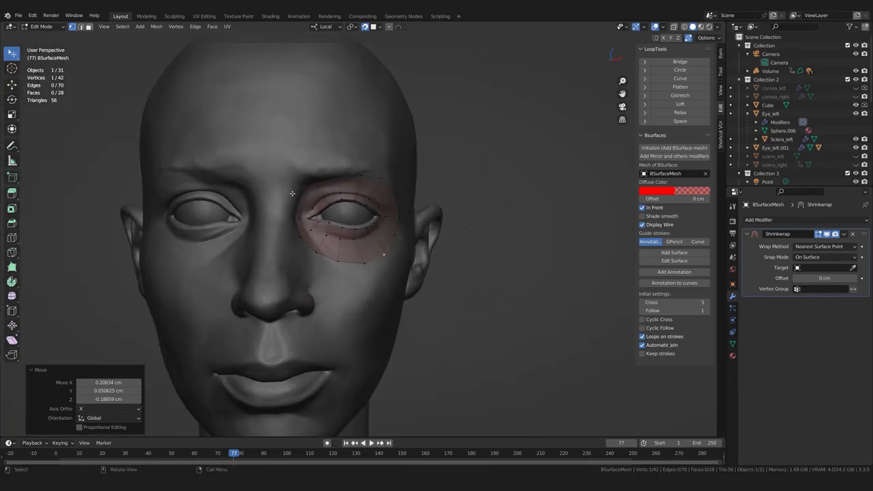
pyautogui.moveTo(365, 322); pyautogui.dragTo(346, 334, button='middle')
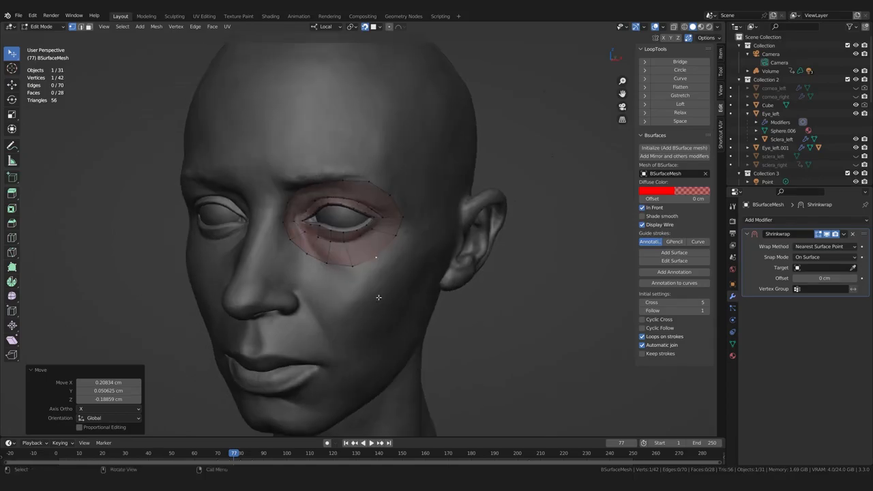
pyautogui.scroll(4, 379, 297)
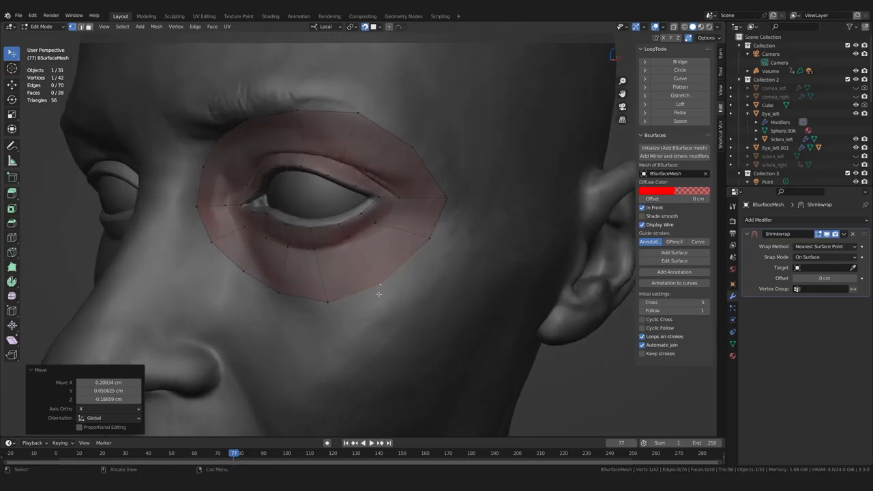
pyautogui.moveTo(430, 240); pyautogui.dragTo(436, 253)
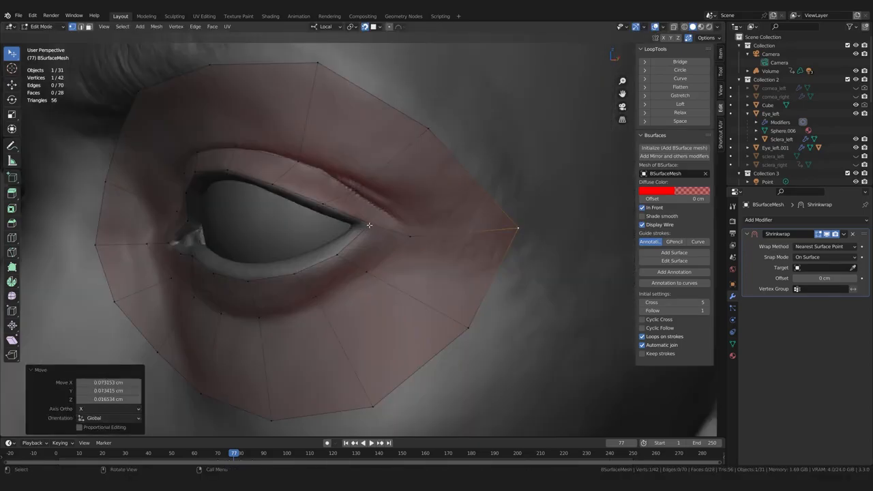
pyautogui.moveTo(369, 225); pyautogui.dragTo(412, 236)
pyautogui.moveTo(412, 236); pyautogui.dragTo(402, 272, button='middle')
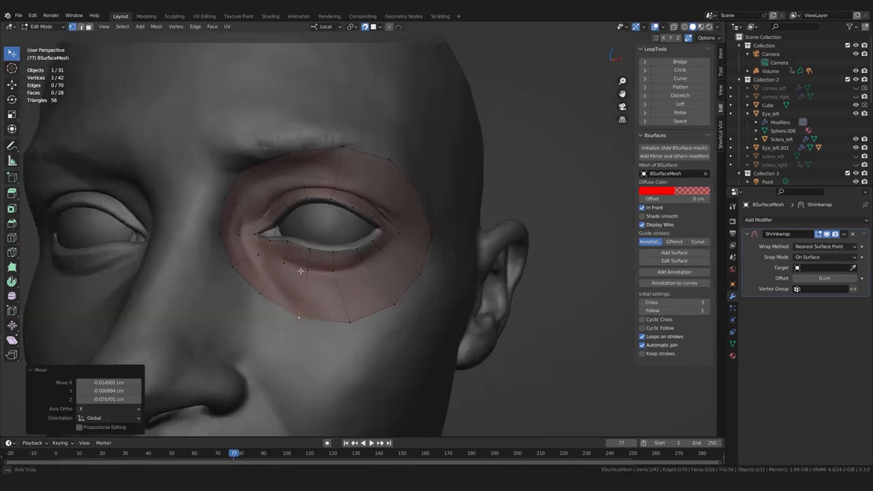
# - Try spacing the vertices along the entire upper half of the outer loop evenly with LoopTools Space
pyautogui.press('2')
pyautogui.click(222, 214)
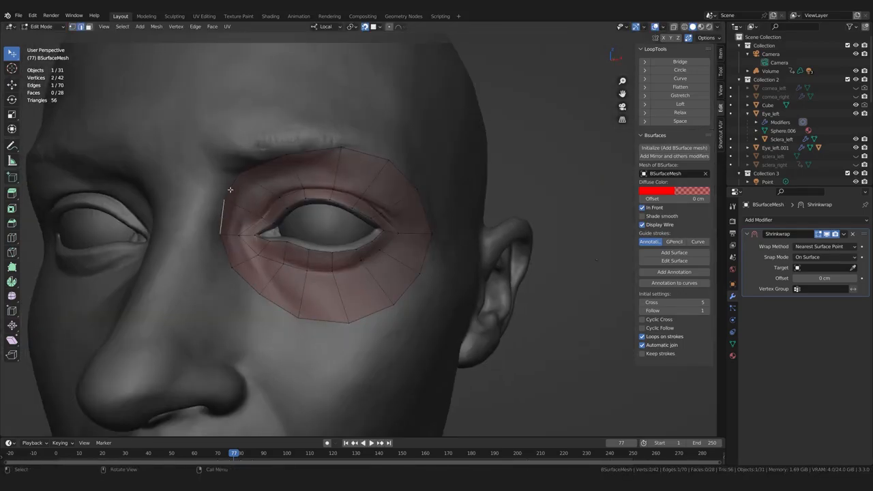
pyautogui.keyDown('ctrl'); pyautogui.click(431, 232); pyautogui.keyUp('ctrl')
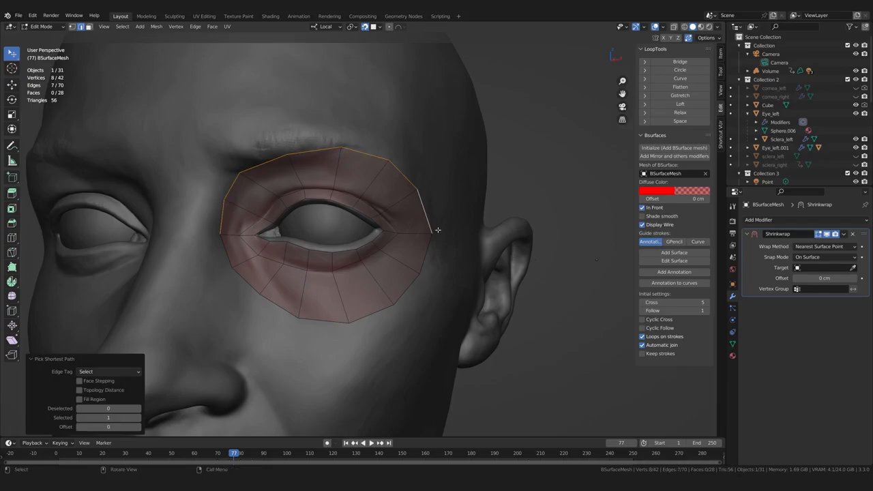
pyautogui.click(680, 121)
pyautogui.moveTo(409, 239); pyautogui.dragTo(293, 170, button='middle')
pyautogui.scroll(2, 376, 244)
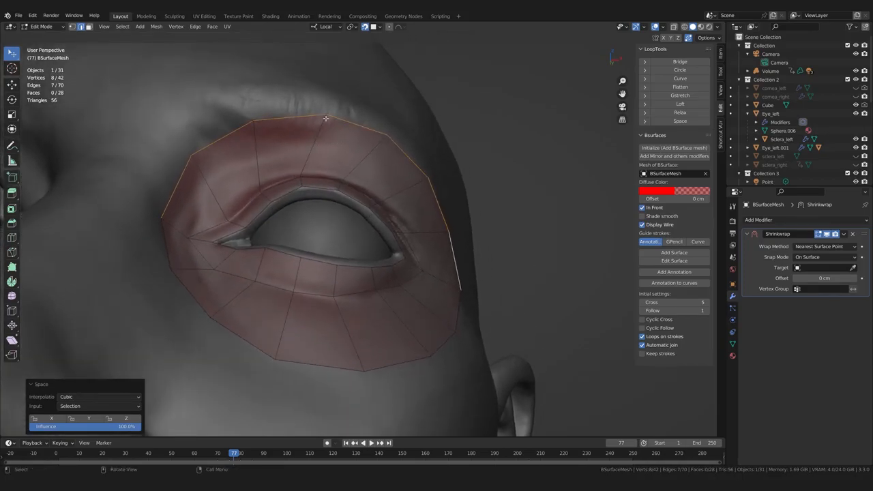
pyautogui.scroll(-1, 314, 93)
pyautogui.moveTo(314, 93); pyautogui.dragTo(303, 235, button='middle')
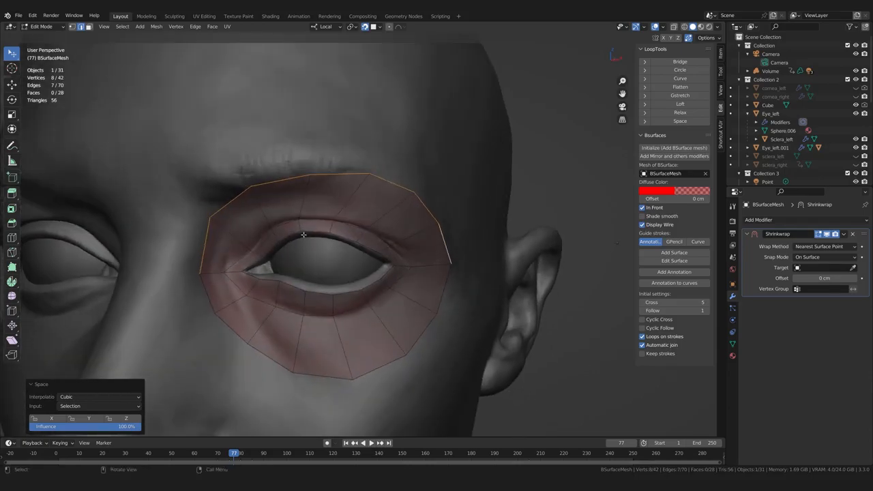
pyautogui.moveTo(305, 189); pyautogui.dragTo(300, 200, button='middle')
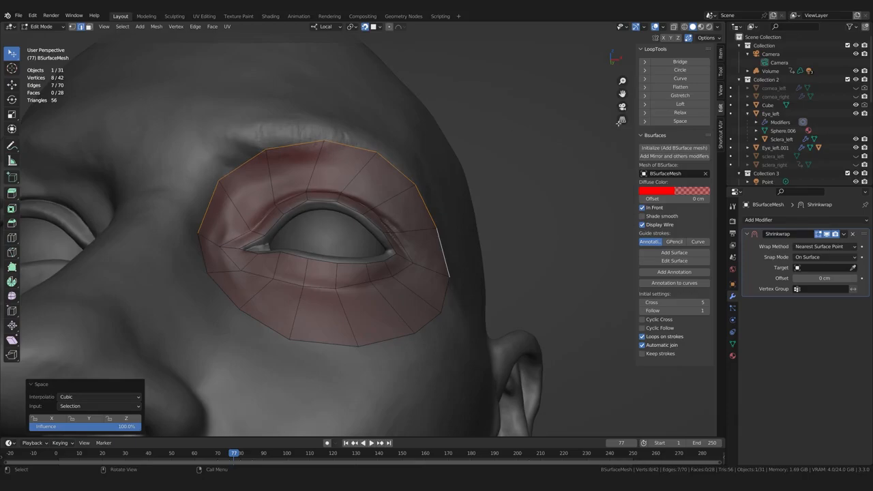
pyautogui.press('g')
pyautogui.moveTo(328, 197); pyautogui.dragTo(323, 203, button='middle')
# - Select the outer loop's three upper edges nearest the nose and space their vertices evenly with LoopTools Space
pyautogui.hotkey('alt', 'a')
pyautogui.click(252, 165)
pyautogui.keyDown('ctrl'); pyautogui.click(218, 190); pyautogui.keyUp('ctrl')
pyautogui.keyDown('ctrl'); pyautogui.click(206, 221); pyautogui.keyUp('ctrl')
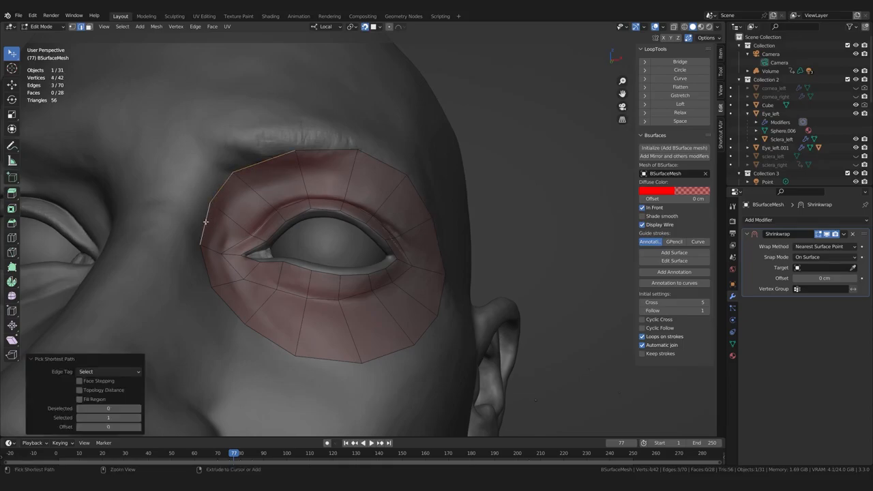
pyautogui.click(677, 122)
pyautogui.moveTo(227, 205); pyautogui.dragTo(224, 223, button='middle')
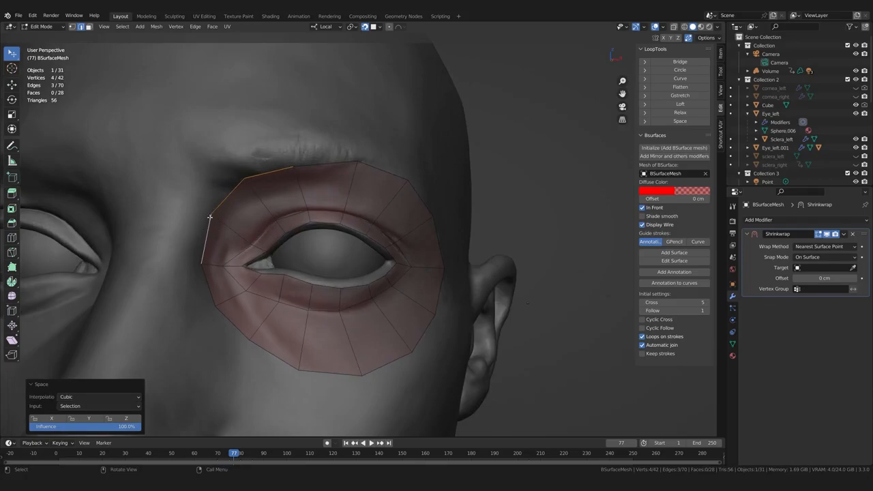
pyautogui.moveTo(215, 227); pyautogui.dragTo(238, 235, button='middle')
# - Select the outer loop's edges from the middle of the brow to the outer eye corner and even them with LoopTools Space
pyautogui.click(339, 159)
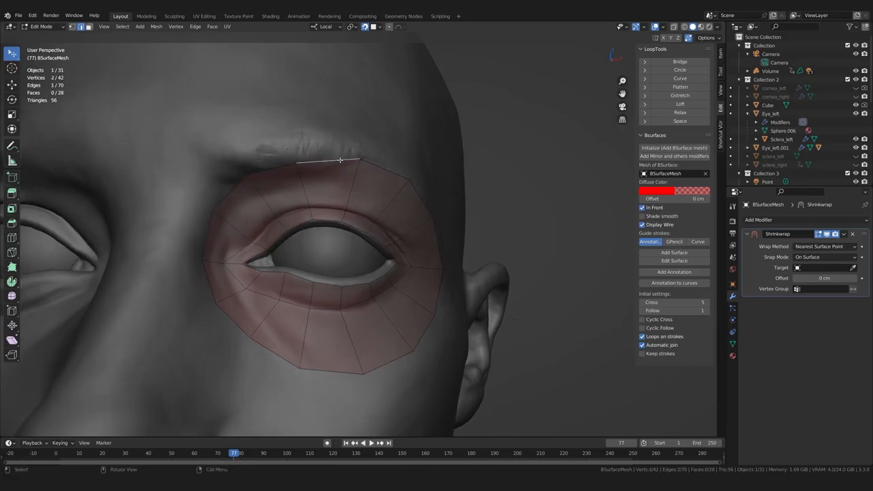
pyautogui.moveTo(339, 160); pyautogui.dragTo(400, 175, button='middle')
pyautogui.keyDown('ctrl'); pyautogui.click(393, 166); pyautogui.keyUp('ctrl')
pyautogui.keyDown('ctrl'); pyautogui.click(433, 212); pyautogui.keyUp('ctrl')
pyautogui.keyDown('ctrl'); pyautogui.click(439, 232); pyautogui.keyUp('ctrl')
pyautogui.moveTo(439, 231); pyautogui.dragTo(450, 203, button='middle')
pyautogui.click(680, 121)
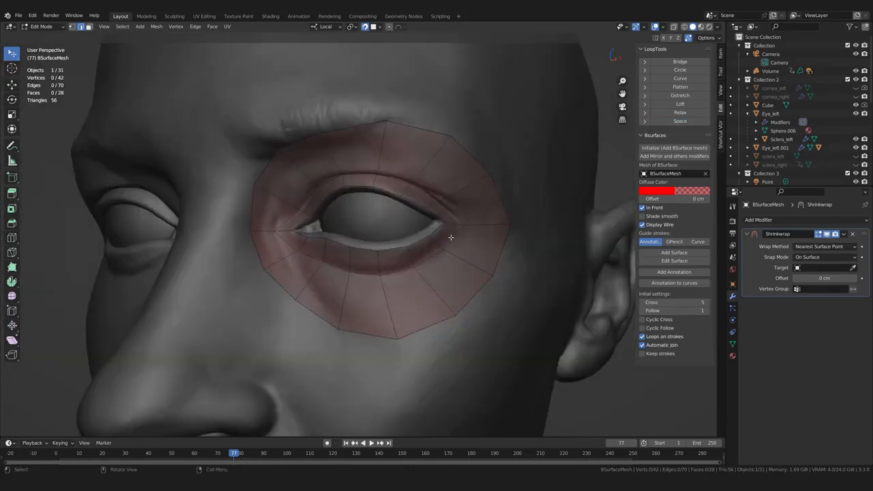
# - Select the middle loop's edges below the lower lid from corner to corner and even their spacing with LoopTools Space
pyautogui.click(451, 238)
pyautogui.keyDown('ctrl'); pyautogui.click(429, 258); pyautogui.keyUp('ctrl')
pyautogui.keyDown('ctrl'); pyautogui.click(398, 271); pyautogui.keyUp('ctrl')
pyautogui.keyDown('ctrl'); pyautogui.click(278, 231); pyautogui.keyUp('ctrl')
pyautogui.moveTo(300, 245); pyautogui.dragTo(327, 249, button='middle')
pyautogui.click(680, 121)
pyautogui.moveTo(402, 277); pyautogui.dragTo(325, 254, button='middle')
# - Select the outer loop's four lower edges from the nose side to the cheek and space their vertices evenly with LoopTools Space
pyautogui.click(248, 269)
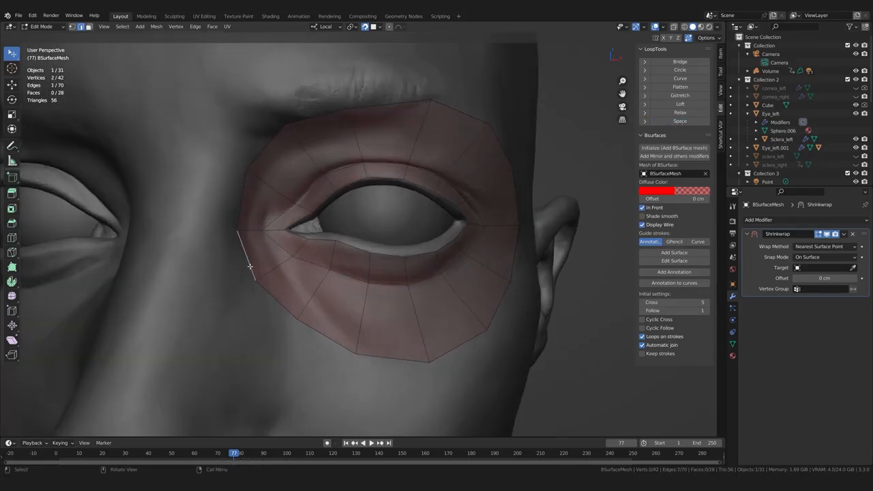
pyautogui.keyDown('ctrl'); pyautogui.click(277, 302); pyautogui.keyUp('ctrl')
pyautogui.keyDown('ctrl'); pyautogui.click(312, 330); pyautogui.keyUp('ctrl')
pyautogui.keyDown('ctrl'); pyautogui.click(396, 362); pyautogui.keyUp('ctrl')
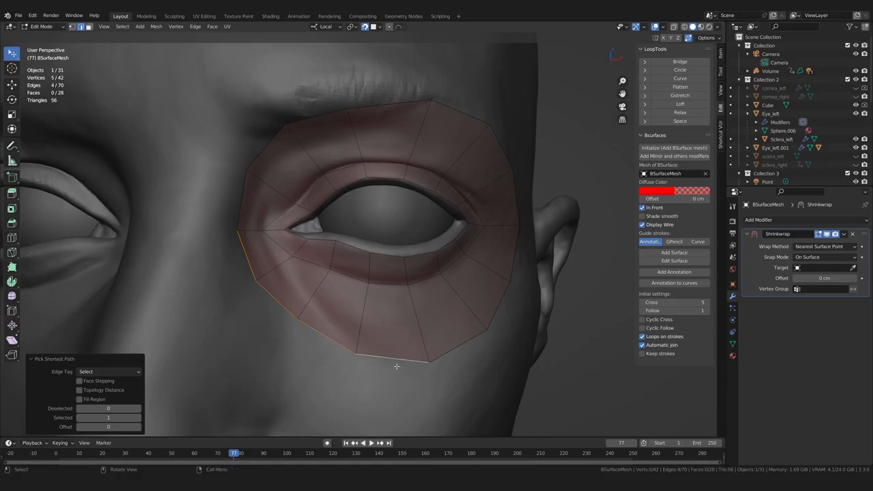
pyautogui.click(680, 120)
pyautogui.moveTo(338, 256)
pyautogui.mouseDown(button='middle')
pyautogui.moveTo(325, 291)
pyautogui.moveTo(339, 273)
pyautogui.mouseUp(button='middle')
pyautogui.scroll(-1, 320, 293)
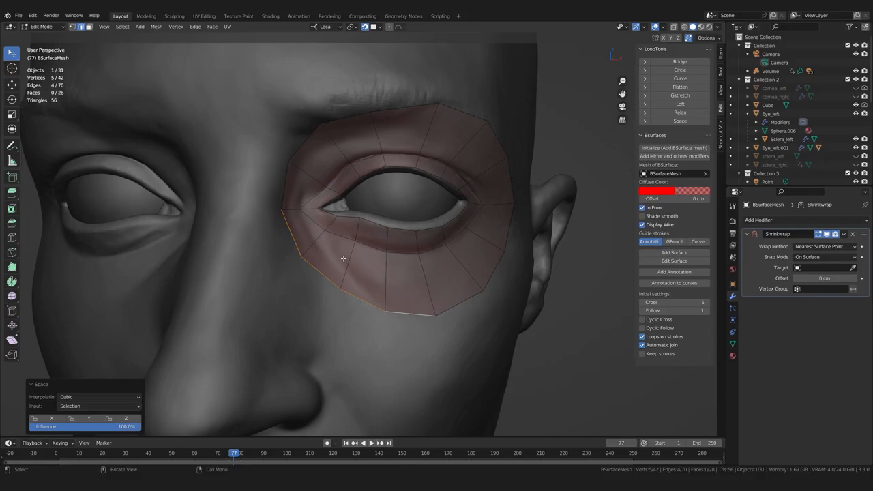
pyautogui.moveTo(395, 171); pyautogui.dragTo(379, 192, button='middle')
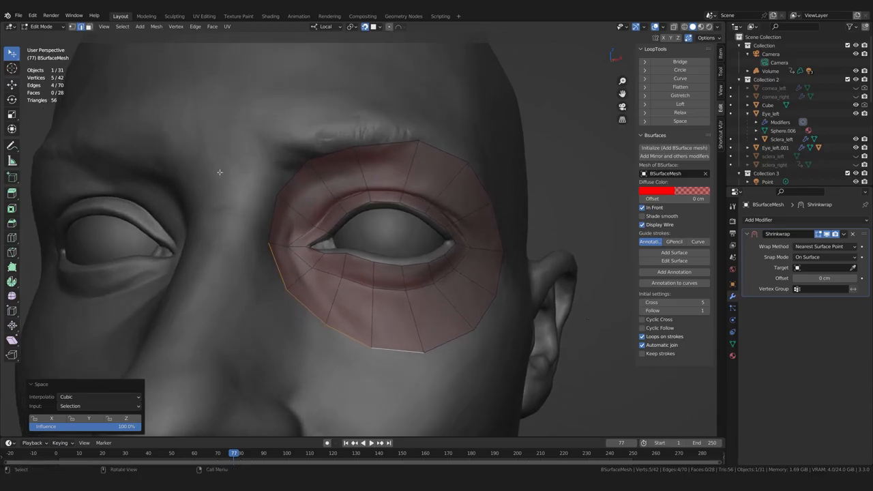
# - Nudge the outer loop's edge along the inner part of the brow slightly toward the outer eye
pyautogui.scroll(2, 356, 188)
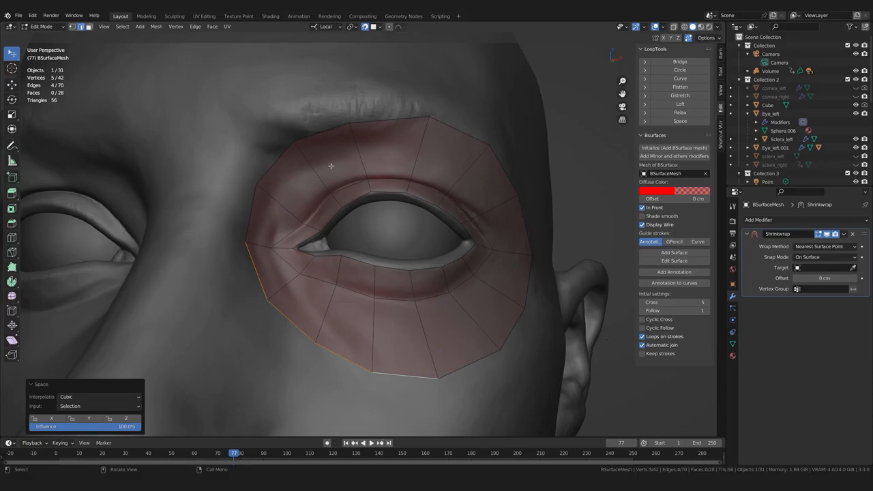
pyautogui.click(344, 127)
pyautogui.press('g')
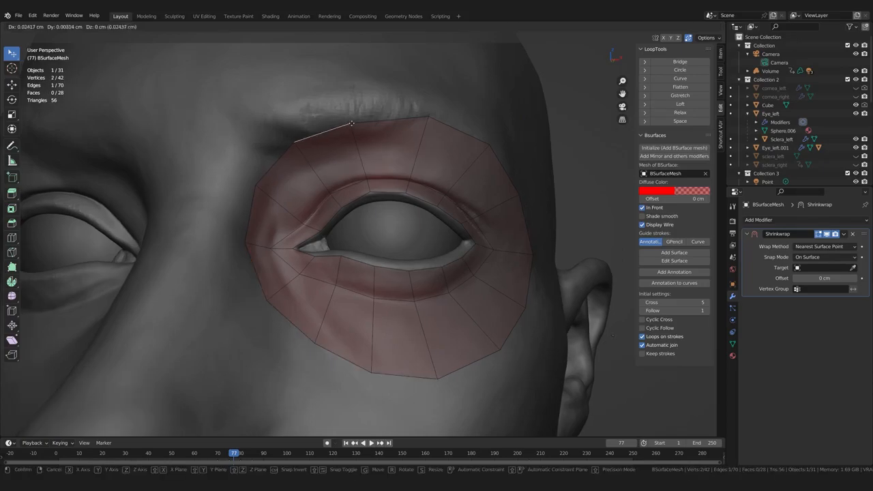
pyautogui.click(353, 123)
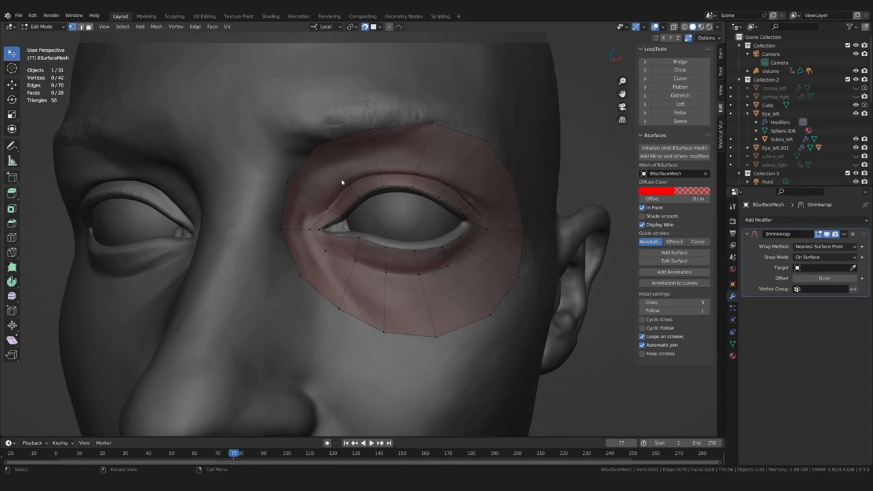
pyautogui.moveTo(341, 180); pyautogui.dragTo(339, 180, button='middle')
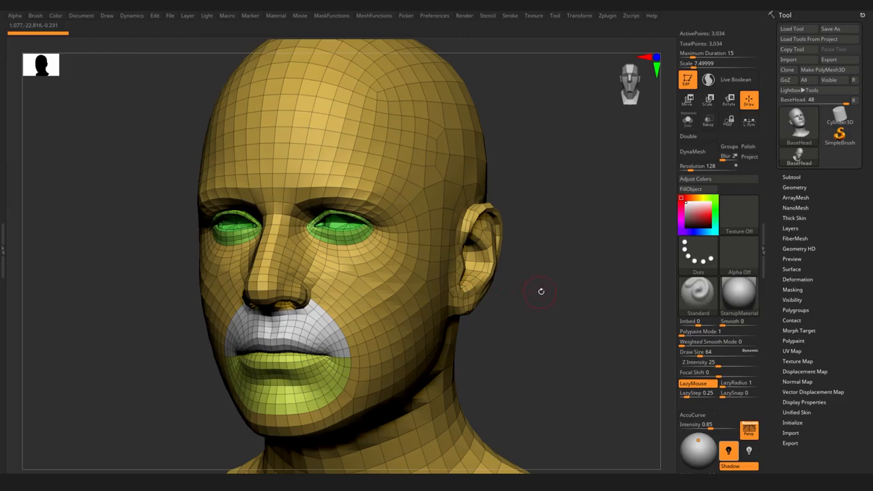
# - Switch to ZBrush and examine the BaseHead reference mesh's edge flow around the eyes, brow, nose and cheeks
pyautogui.moveTo(530, 292); pyautogui.dragTo(354, 276)
pyautogui.keyDown('ctrl'); pyautogui.moveTo(354, 276); pyautogui.dragTo(358, 307, button='right'); pyautogui.keyUp('ctrl')
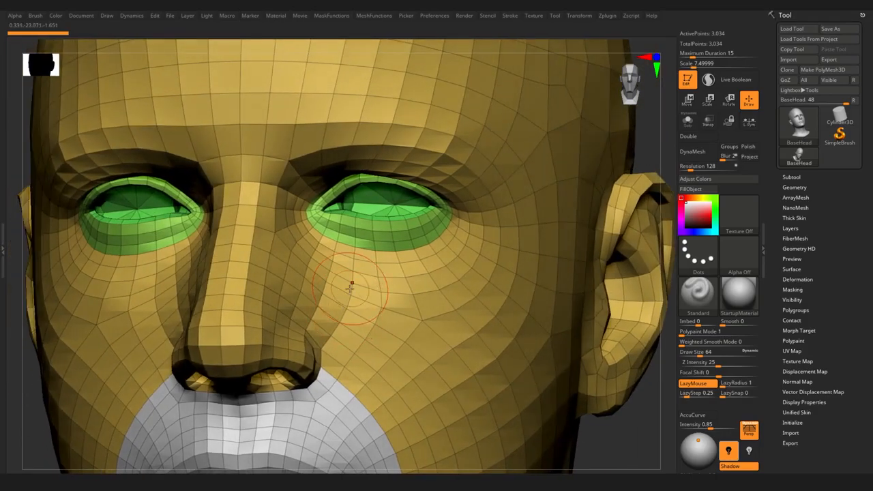
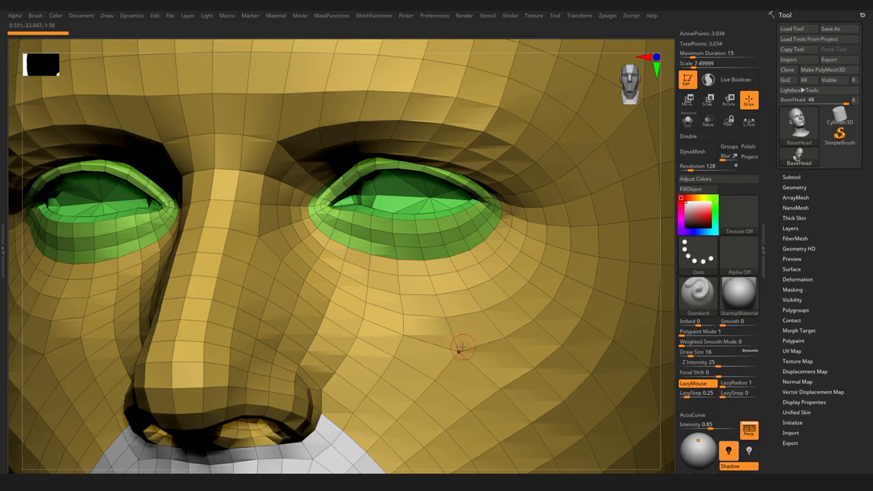
pyautogui.keyDown('ctrl'); pyautogui.moveTo(465, 365); pyautogui.dragTo(449, 316, button='right'); pyautogui.keyUp('ctrl')
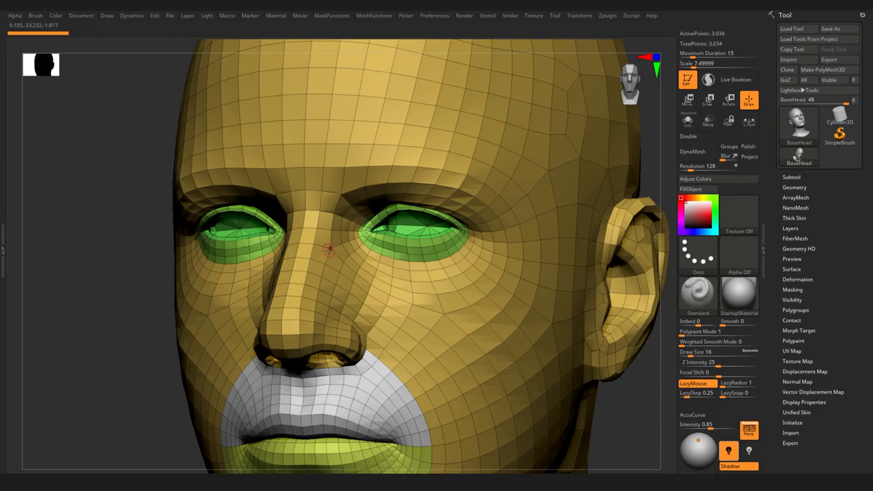
pyautogui.moveTo(328, 252); pyautogui.dragTo(347, 231, button='right')
pyautogui.moveTo(328, 193); pyautogui.dragTo(334, 195, button='right')
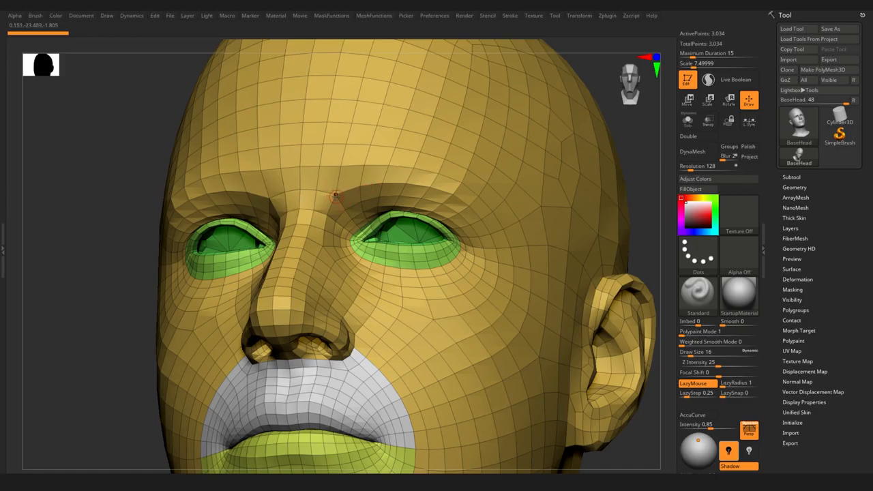
pyautogui.moveTo(336, 196)
pyautogui.mouseDown(button='right')
pyautogui.moveTo(376, 199)
pyautogui.moveTo(362, 198)
pyautogui.mouseUp(button='right')
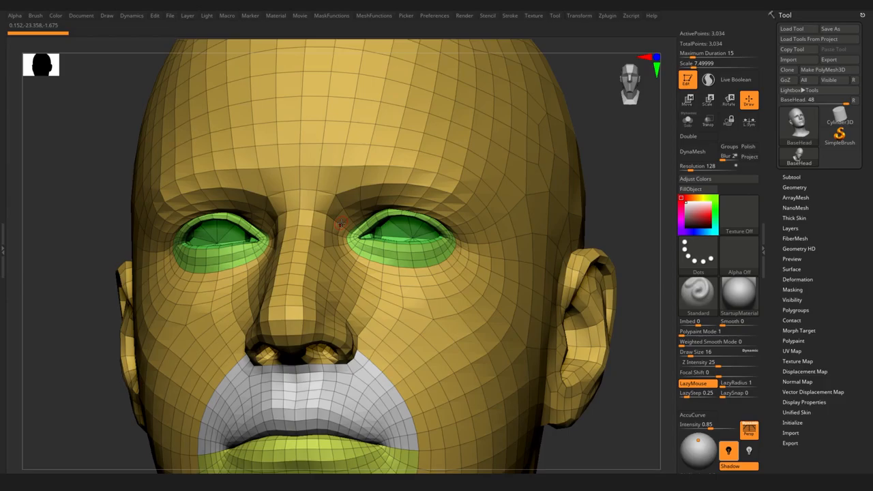
pyautogui.moveTo(342, 223)
pyautogui.mouseDown(button='right')
pyautogui.moveTo(287, 219)
pyautogui.moveTo(343, 218)
pyautogui.mouseUp(button='right')
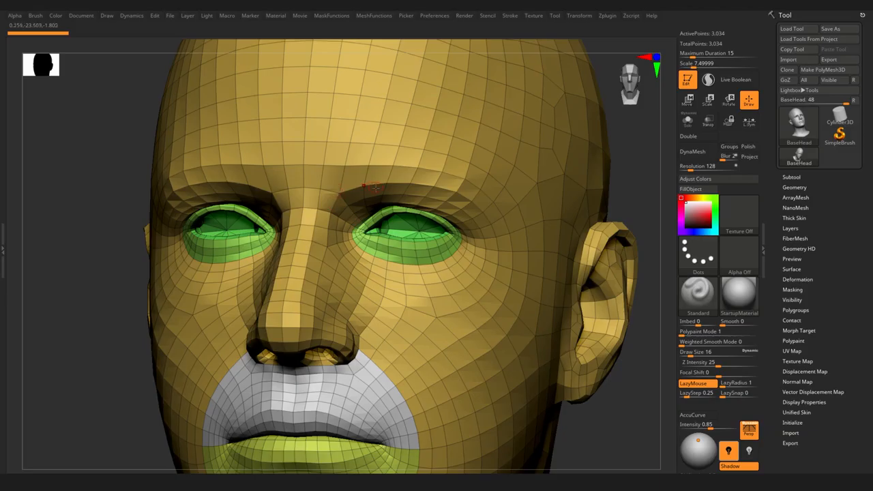
# - Switch back to Blender and view the head with the eye mesh in Rendered and Material Preview shading
pyautogui.hotkey('alt', 'Tab')
pyautogui.scroll(-4, 303, 233)
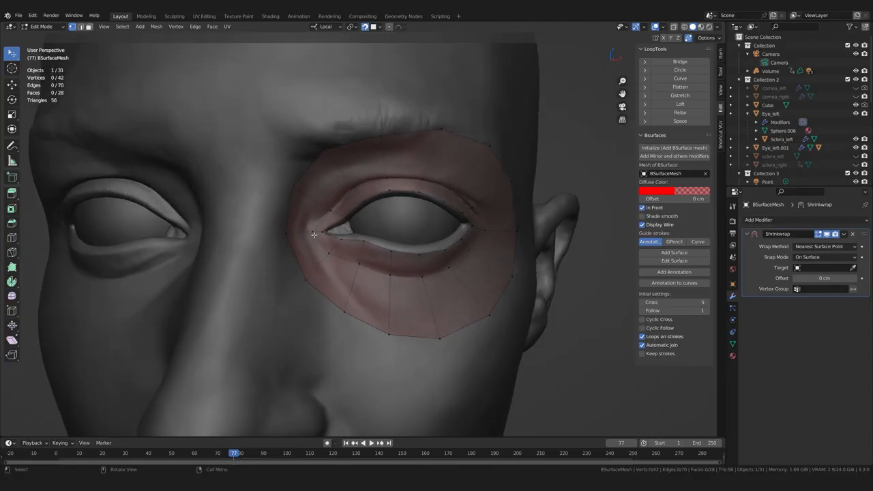
pyautogui.click(709, 28)
pyautogui.moveTo(325, 174); pyautogui.dragTo(330, 173, button='middle')
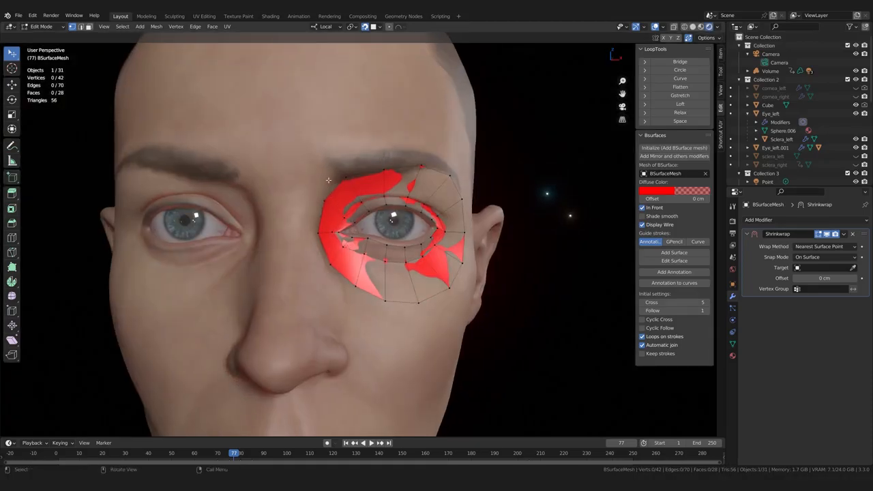
pyautogui.click(701, 27)
pyautogui.moveTo(424, 239); pyautogui.dragTo(399, 243, button='middle')
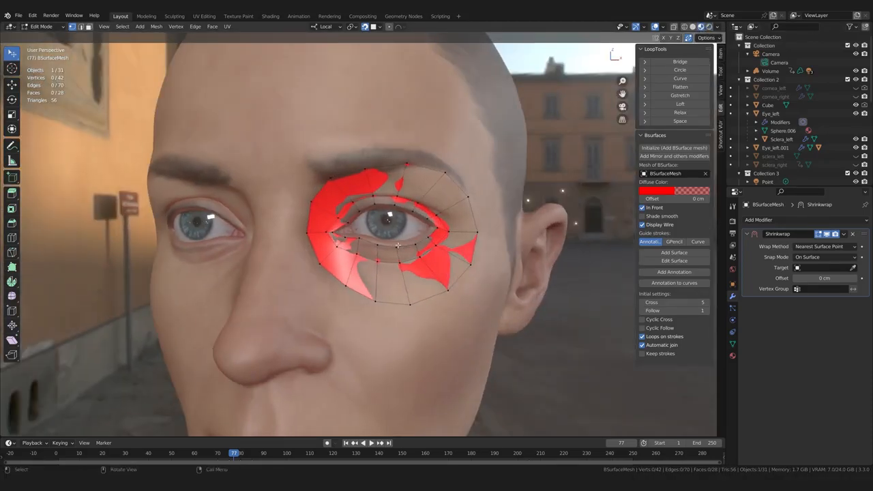
# - Set the viewport focal length to 90.4 mm and return to Solid shading
pyautogui.click(721, 73)
pyautogui.click(721, 89)
pyautogui.moveTo(689, 62); pyautogui.dragTo(717, 62)
pyautogui.scroll(-2, 361, 223)
pyautogui.moveTo(361, 223); pyautogui.dragTo(375, 238, button='middle')
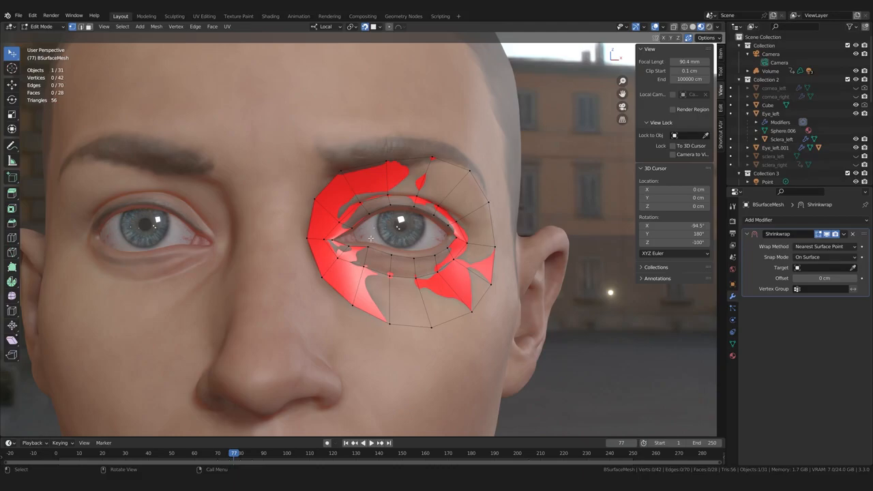
pyautogui.moveTo(371, 238); pyautogui.dragTo(417, 219, button='middle')
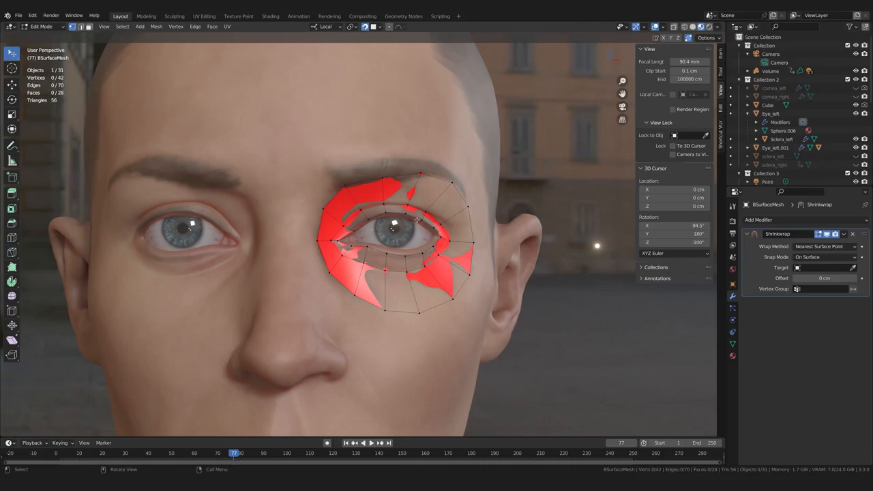
pyautogui.click(692, 26)
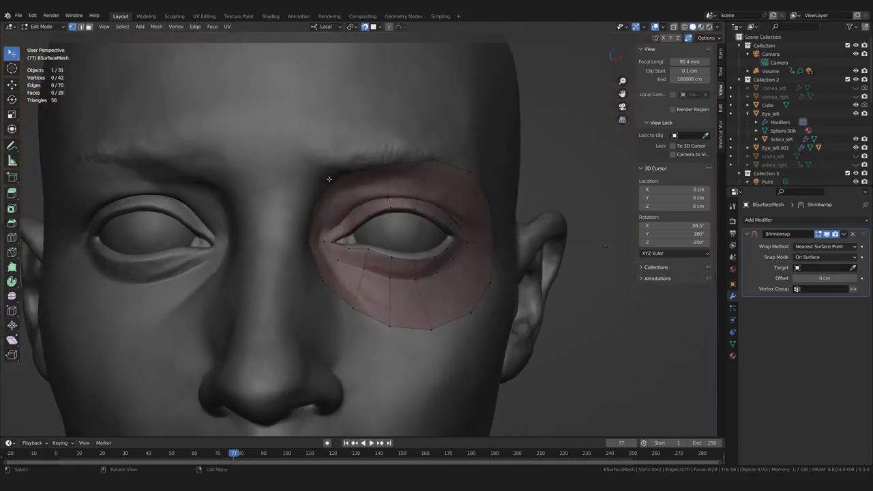
pyautogui.scroll(1, 332, 223)
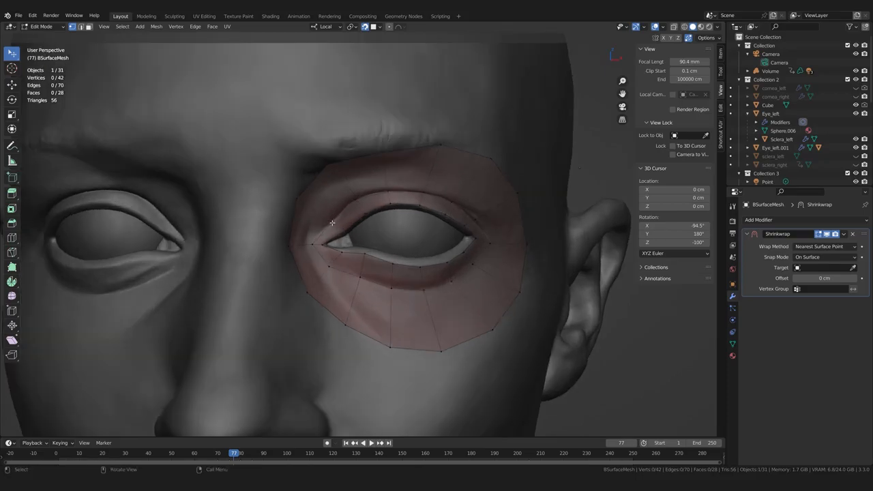
# - Move the outer loop's upper nose-side vertex about 0.45 cm toward the nose, under the inner end of the brow
pyautogui.click(327, 166)
pyautogui.press('g')
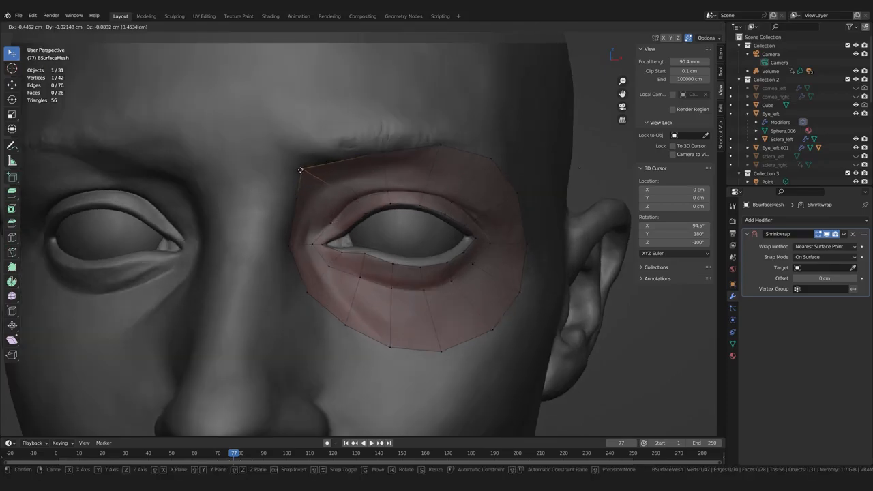
pyautogui.click(300, 170)
pyautogui.moveTo(300, 169); pyautogui.dragTo(367, 205, button='middle')
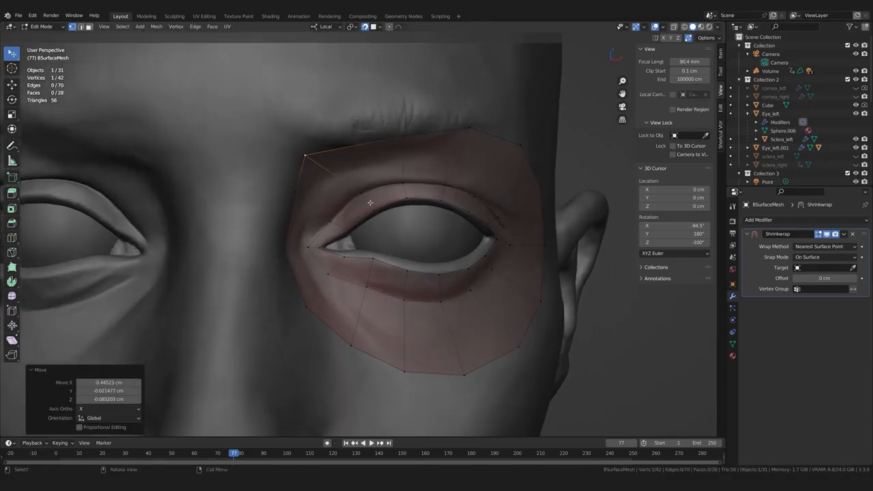
# - Reposition the upper-lid vertices near the inner eye corner along the lid crease and lid edge
pyautogui.scroll(2, 367, 205)
pyautogui.press('g')
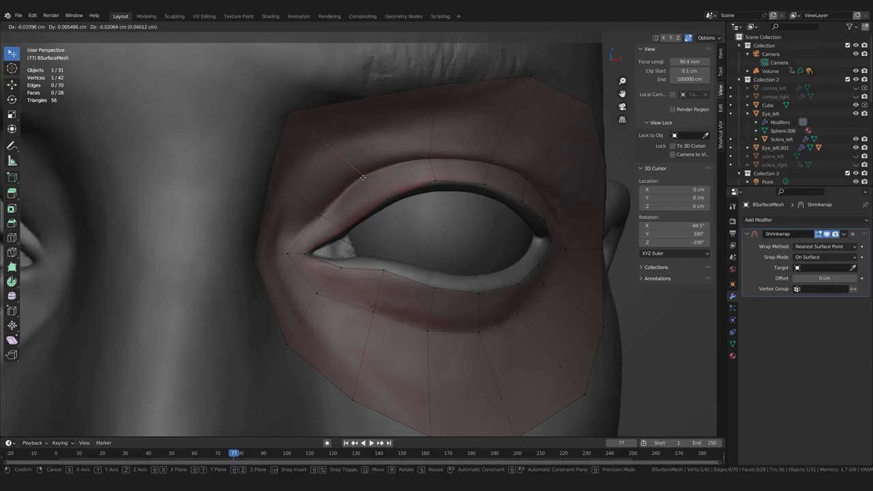
pyautogui.click(363, 177)
pyautogui.moveTo(365, 207); pyautogui.dragTo(366, 209, button='middle')
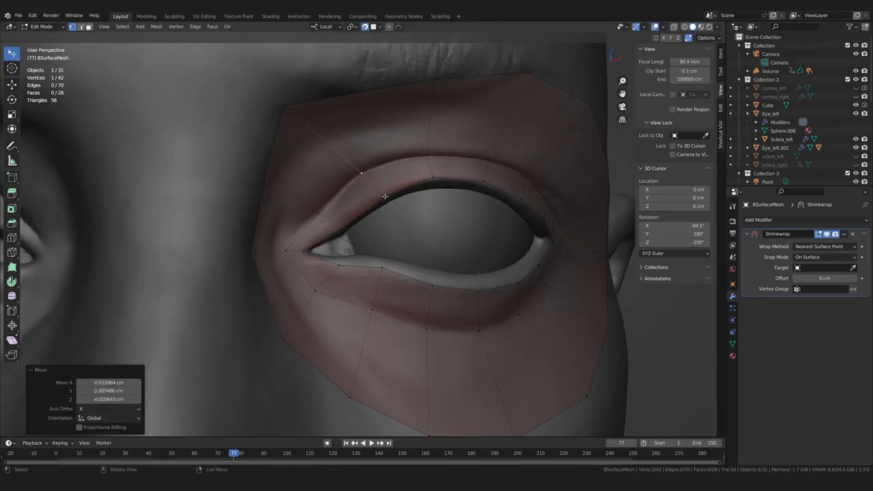
pyautogui.press('g')
pyautogui.click(381, 195)
pyautogui.press('g')
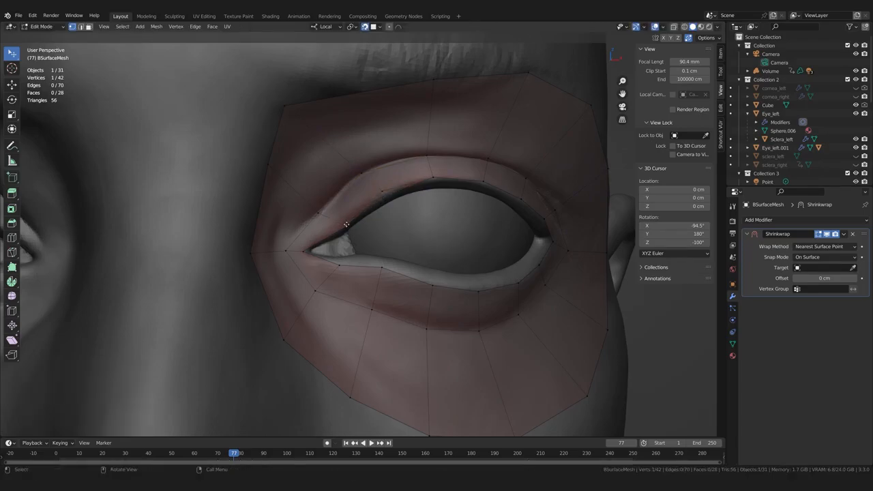
pyautogui.moveTo(343, 219); pyautogui.dragTo(342, 221)
pyautogui.moveTo(342, 221); pyautogui.dragTo(342, 220)
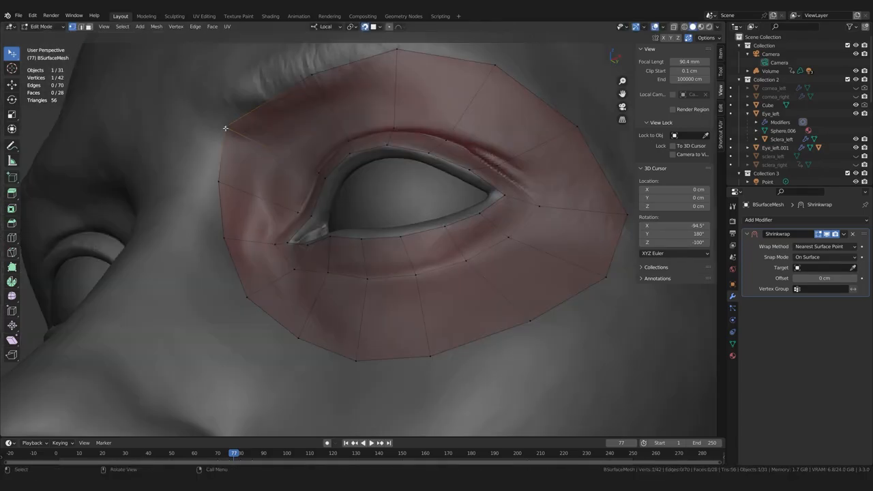
# - Adjust the outer loop's vertices along the brow from several angles so the loop curves smoothly over the eye
pyautogui.moveTo(224, 129); pyautogui.dragTo(234, 134)
pyautogui.moveTo(245, 172); pyautogui.dragTo(307, 129, button='middle')
pyautogui.moveTo(373, 96); pyautogui.dragTo(365, 94)
pyautogui.moveTo(374, 103); pyautogui.dragTo(382, 116, button='middle')
pyautogui.moveTo(448, 98); pyautogui.dragTo(447, 96)
pyautogui.moveTo(423, 129); pyautogui.dragTo(507, 132, button='middle')
pyautogui.moveTo(508, 132); pyautogui.dragTo(510, 131)
pyautogui.moveTo(366, 97); pyautogui.dragTo(367, 98)
pyautogui.moveTo(448, 99); pyautogui.dragTo(446, 97)
pyautogui.moveTo(447, 97); pyautogui.dragTo(313, 154, button='middle')
pyautogui.moveTo(312, 153); pyautogui.dragTo(314, 146)
pyautogui.moveTo(313, 192); pyautogui.dragTo(334, 186, button='middle')
pyautogui.moveTo(359, 190); pyautogui.dragTo(353, 197)
# - Shift the outer loop's vertices beside the nose to form a smooth, evenly spaced curve around the inner eye corner
pyautogui.scroll(-1, 352, 242)
pyautogui.moveTo(352, 243); pyautogui.dragTo(323, 253, button='middle')
pyautogui.scroll(2, 317, 260)
pyautogui.moveTo(312, 261); pyautogui.dragTo(292, 268)
pyautogui.moveTo(292, 267)
pyautogui.mouseDown(button='middle')
pyautogui.moveTo(316, 289)
pyautogui.moveTo(302, 288)
pyautogui.moveTo(287, 267)
pyautogui.mouseUp(button='middle')
pyautogui.moveTo(287, 266); pyautogui.dragTo(286, 263)
pyautogui.moveTo(284, 205); pyautogui.dragTo(275, 205)
pyautogui.moveTo(276, 159); pyautogui.dragTo(297, 164)
pyautogui.moveTo(297, 170); pyautogui.dragTo(286, 175, button='middle')
pyautogui.moveTo(277, 205); pyautogui.dragTo(290, 204)
pyautogui.moveTo(283, 262); pyautogui.dragTo(293, 262)
pyautogui.moveTo(298, 161); pyautogui.dragTo(293, 163)
# - Refine the outer loop's vertices from the inner brow corner down to the side of the nose
pyautogui.moveTo(293, 164); pyautogui.dragTo(327, 188, button='middle')
pyautogui.moveTo(332, 255); pyautogui.dragTo(294, 205, button='middle')
pyautogui.moveTo(289, 202); pyautogui.dragTo(283, 203)
pyautogui.moveTo(297, 164); pyautogui.dragTo(284, 162)
pyautogui.moveTo(281, 120); pyautogui.dragTo(288, 120)
pyautogui.moveTo(292, 262); pyautogui.dragTo(288, 263)
pyautogui.moveTo(289, 263); pyautogui.dragTo(357, 294, button='middle')
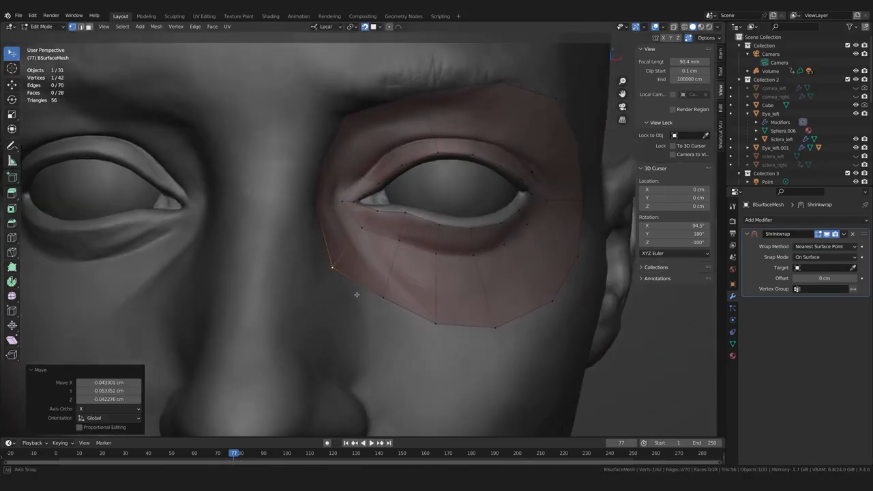
# - Raise the outer loop's lower nose-side vertex and adjust the vertex level with the inner eye corner
pyautogui.moveTo(333, 268); pyautogui.dragTo(331, 268)
pyautogui.moveTo(354, 297); pyautogui.dragTo(342, 270, button='middle')
pyautogui.moveTo(341, 269); pyautogui.dragTo(340, 253)
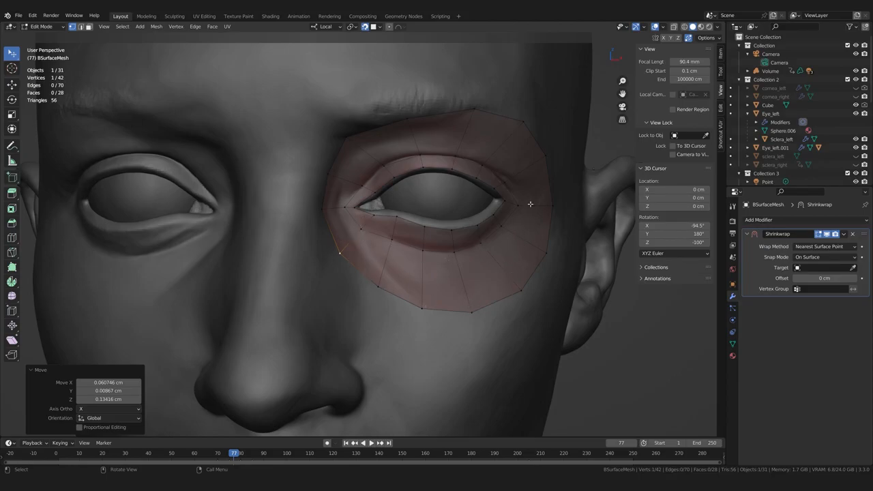
pyautogui.moveTo(353, 226); pyautogui.dragTo(307, 261, button='middle')
pyautogui.scroll(2, 306, 261)
pyautogui.moveTo(309, 254); pyautogui.dragTo(310, 258)
pyautogui.moveTo(288, 203); pyautogui.dragTo(291, 202)
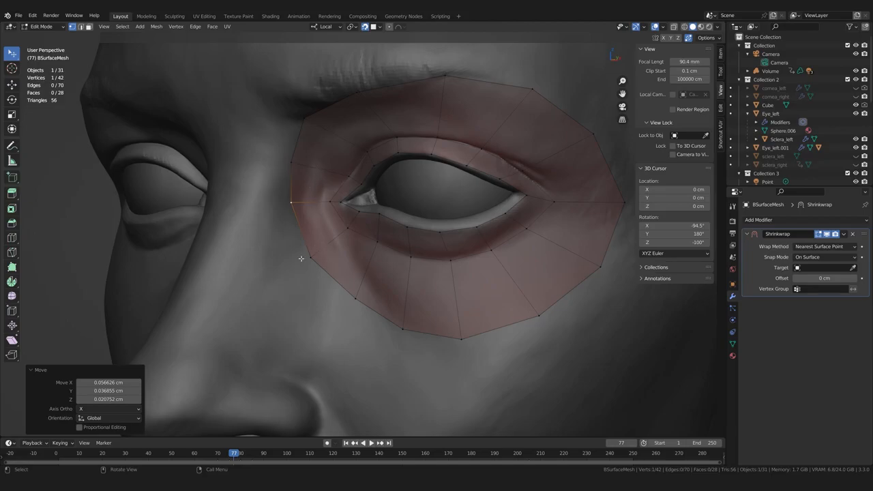
# - Fine-tune the two outer-loop vertices at and just above the height of the inner eye corner
pyautogui.moveTo(296, 263); pyautogui.dragTo(326, 259, button='middle')
pyautogui.press('g')
pyautogui.click(287, 158)
pyautogui.press('g')
pyautogui.click(294, 207)
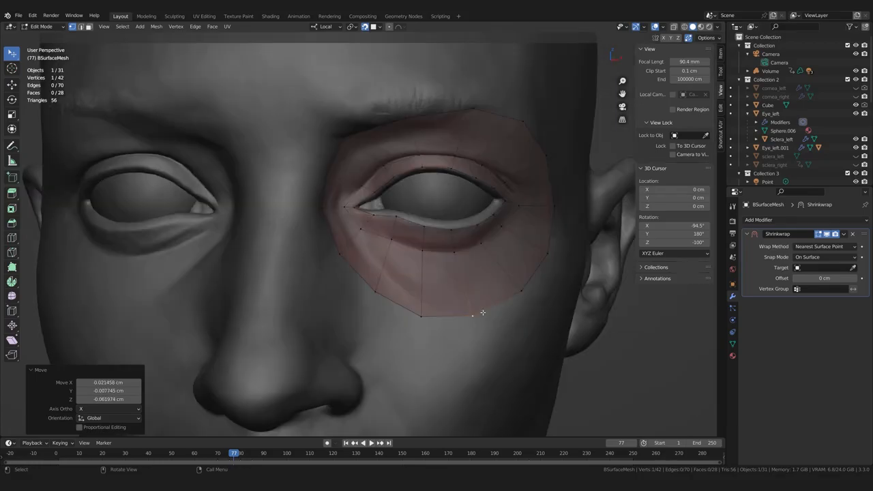
# - Adjust the outer loop's lower vertices on the cheek below the outer half of the eye to round the contour
pyautogui.moveTo(473, 316); pyautogui.dragTo(476, 318)
pyautogui.moveTo(523, 293); pyautogui.dragTo(524, 296)
pyautogui.moveTo(474, 319); pyautogui.dragTo(478, 319)
pyautogui.scroll(-3, 478, 328)
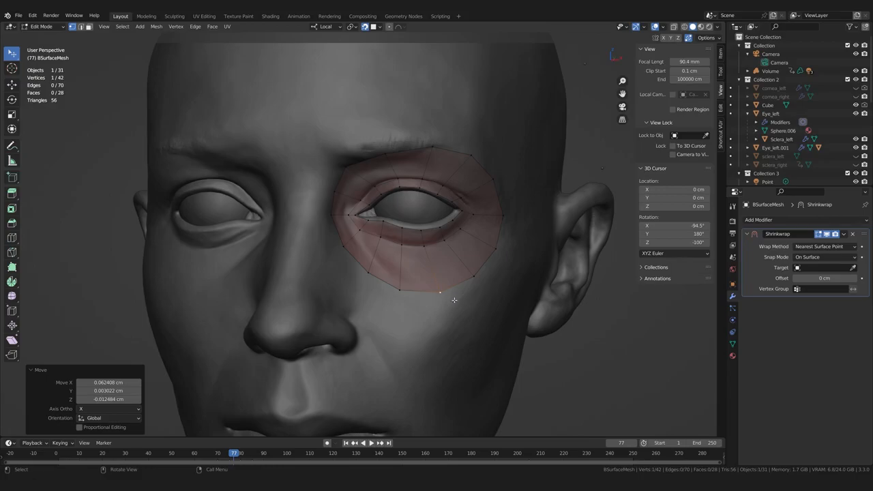
pyautogui.press('g')
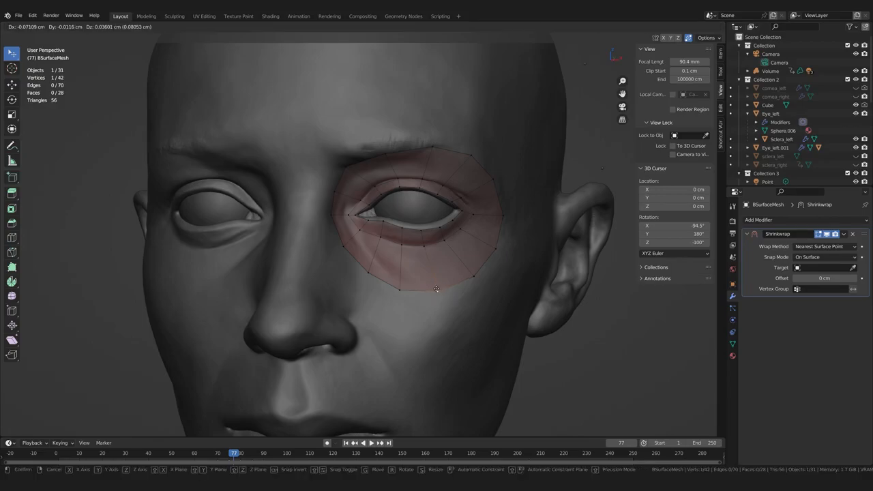
pyautogui.click(437, 290)
pyautogui.moveTo(475, 277); pyautogui.dragTo(475, 278)
pyautogui.scroll(1, 460, 297)
pyautogui.moveTo(464, 325); pyautogui.dragTo(452, 322, button='middle')
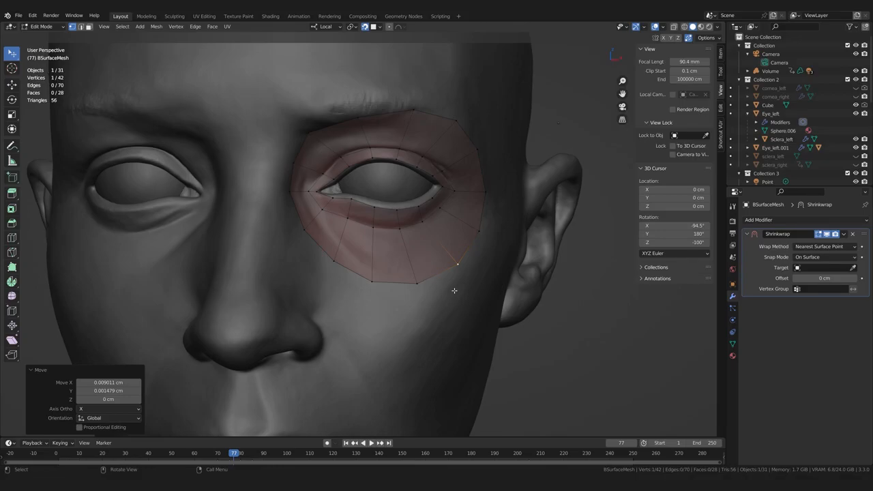
# - Add one loop cut across the ring from the upper lid to the middle of the brow with a slide factor of 0.067
pyautogui.moveTo(405, 268); pyautogui.dragTo(381, 190, button='middle')
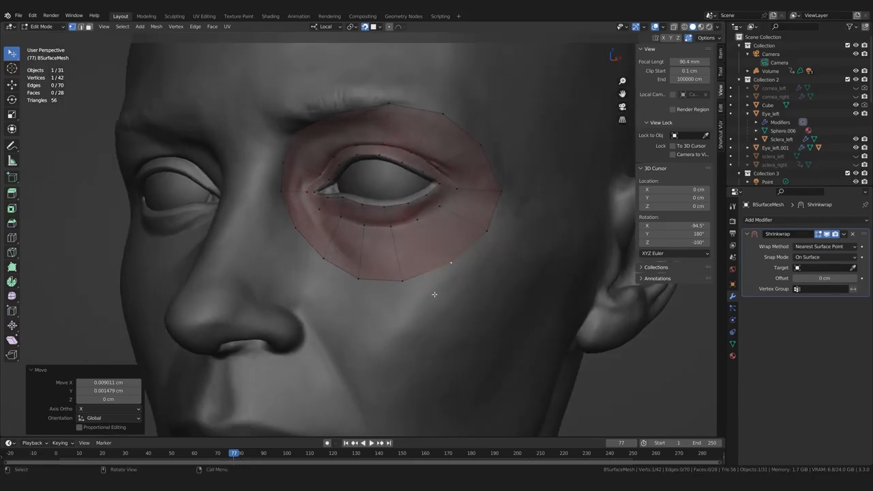
pyautogui.moveTo(434, 293); pyautogui.dragTo(320, 78, button='middle')
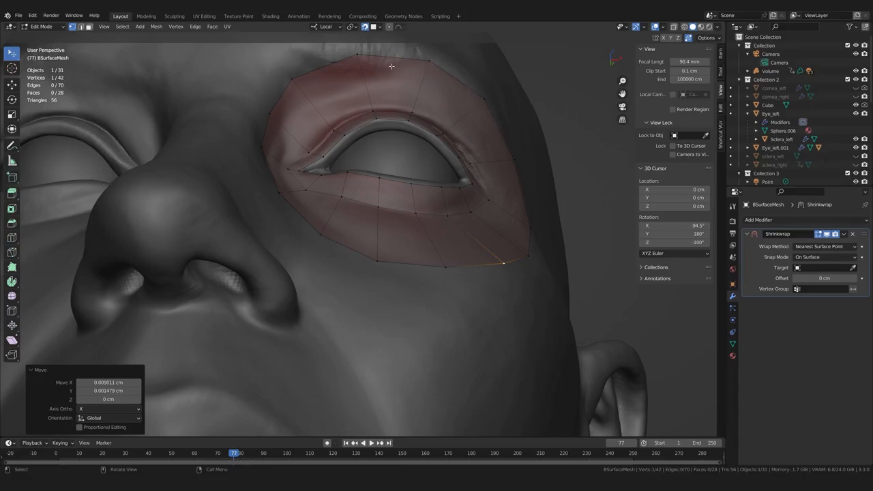
pyautogui.moveTo(399, 155); pyautogui.dragTo(410, 277, button='middle')
pyautogui.hotkey('ctrl', 'r')
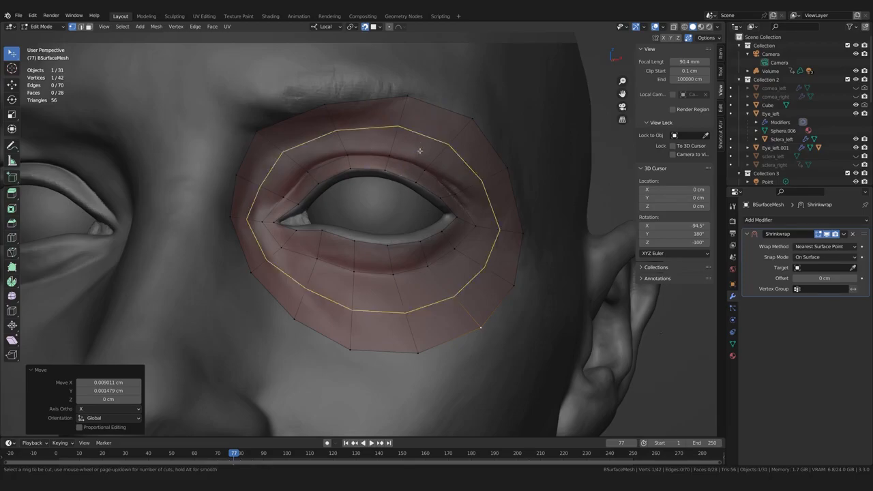
pyautogui.click(368, 151)
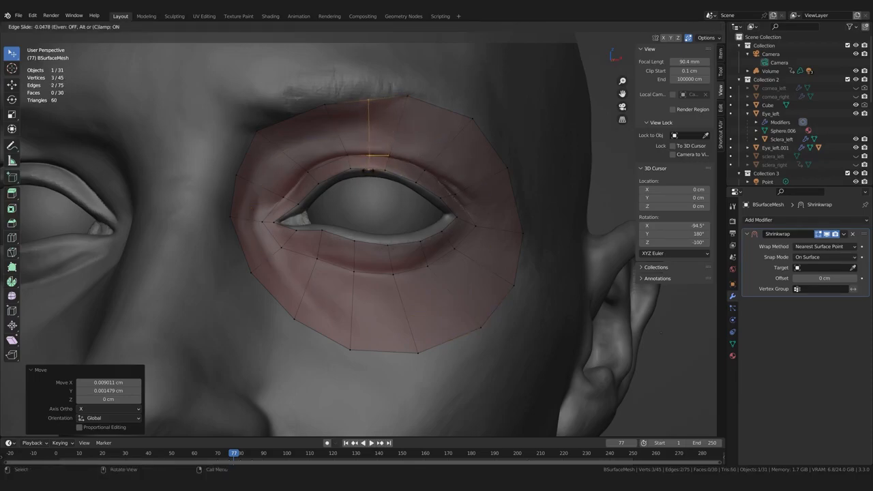
pyautogui.click(366, 171)
pyautogui.moveTo(442, 300); pyautogui.dragTo(468, 302, button='middle')
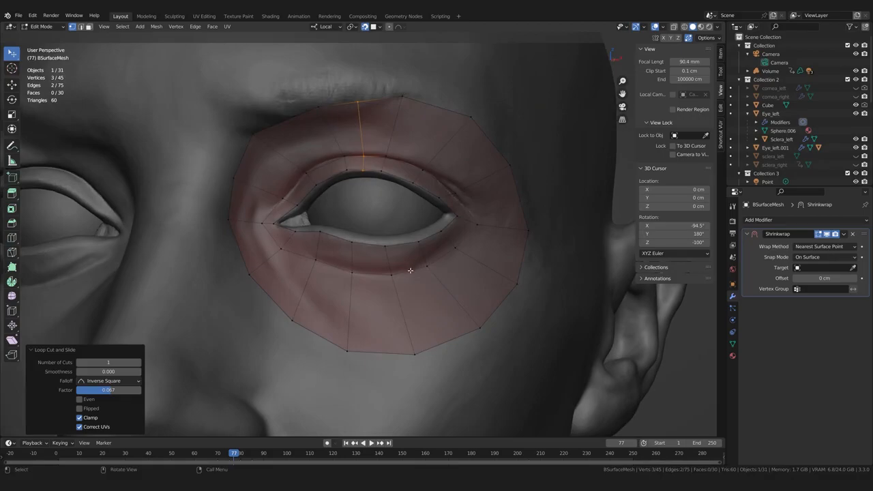
# - Add one centred loop cut across the ring's lower outer part, from the lower lid to the cheek
pyautogui.moveTo(410, 270); pyautogui.dragTo(408, 271, button='middle')
pyautogui.hotkey('ctrl', 'r')
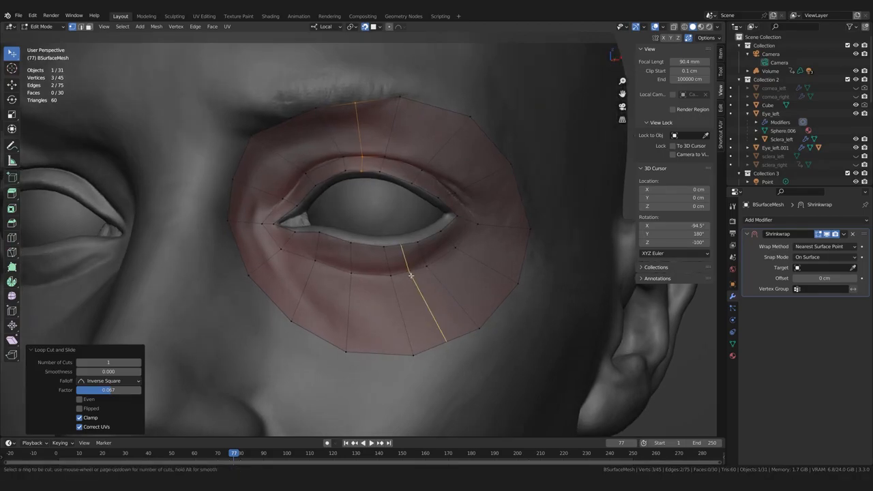
pyautogui.click(408, 272)
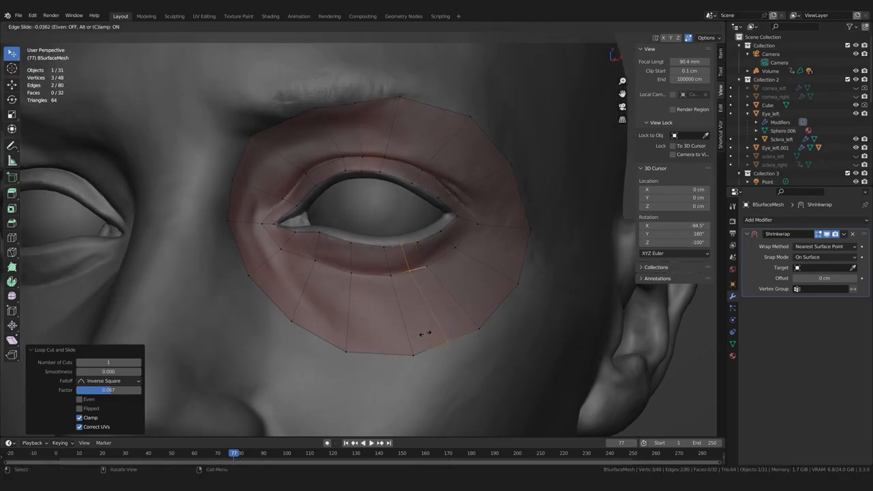
pyautogui.rightClick(425, 333)
pyautogui.moveTo(425, 337); pyautogui.dragTo(306, 295, button='middle')
pyautogui.moveTo(3, 43); pyautogui.dragTo(274, 226, button='middle')
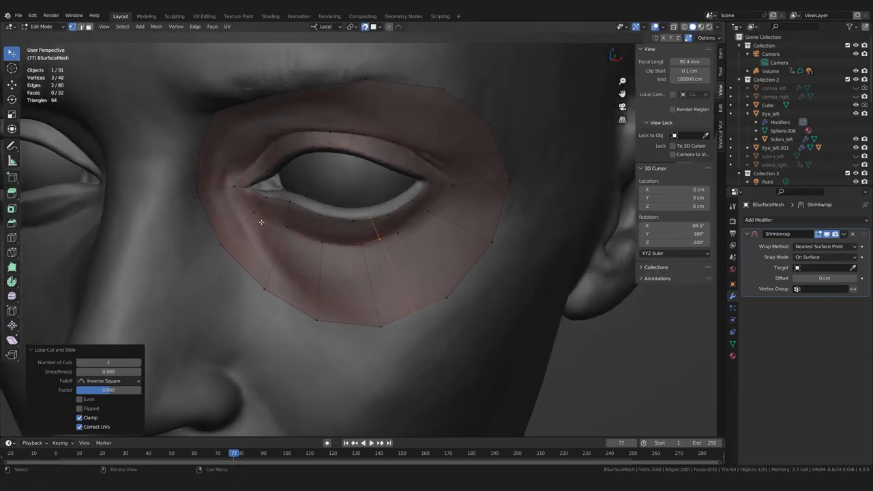
# - Pull the cheek cut's outer vertex outward to round the contour and slightly lower the outer-loop vertex at the middle of the brow
pyautogui.click(564, 371)
pyautogui.moveTo(413, 310); pyautogui.dragTo(422, 326)
pyautogui.moveTo(412, 302); pyautogui.dragTo(374, 112, button='middle')
pyautogui.moveTo(356, 111); pyautogui.dragTo(361, 114)
pyautogui.moveTo(361, 113); pyautogui.dragTo(386, 211, button='middle')
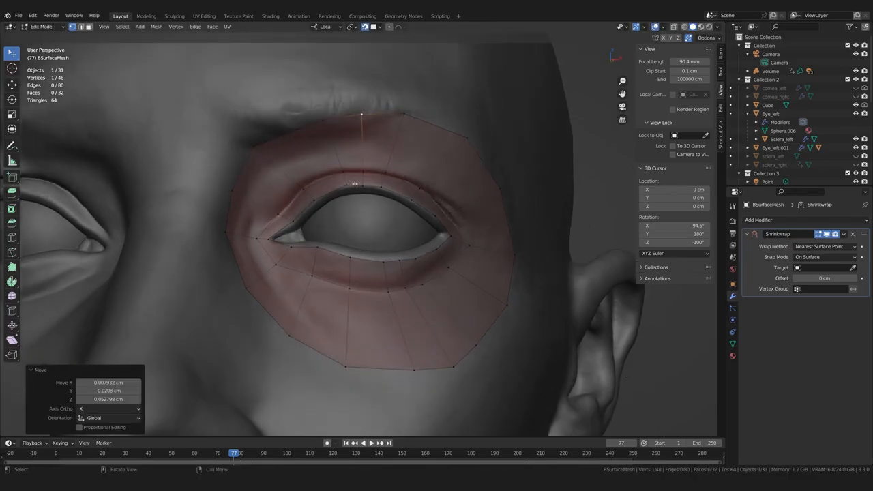
# - Evenly space the vertices along the upper parts of the ring's inner, middle and outer edge loops with LoopTools Space
pyautogui.moveTo(336, 195); pyautogui.dragTo(337, 196, button='middle')
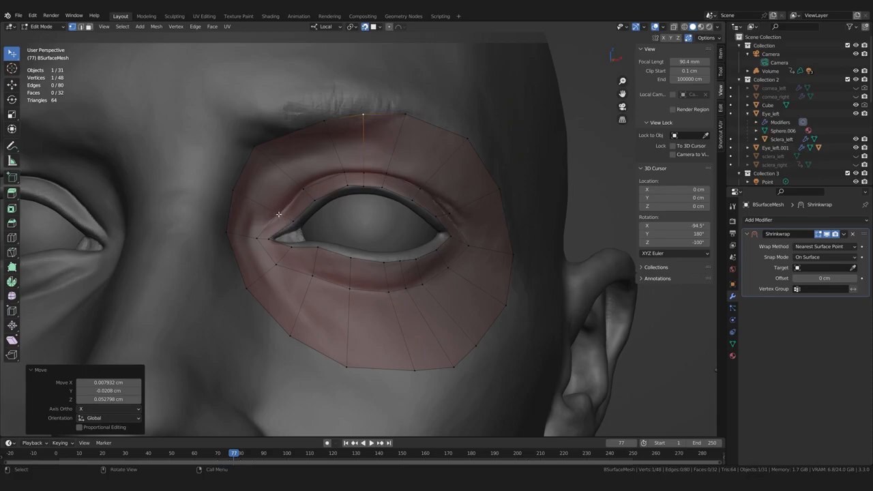
pyautogui.press('2')
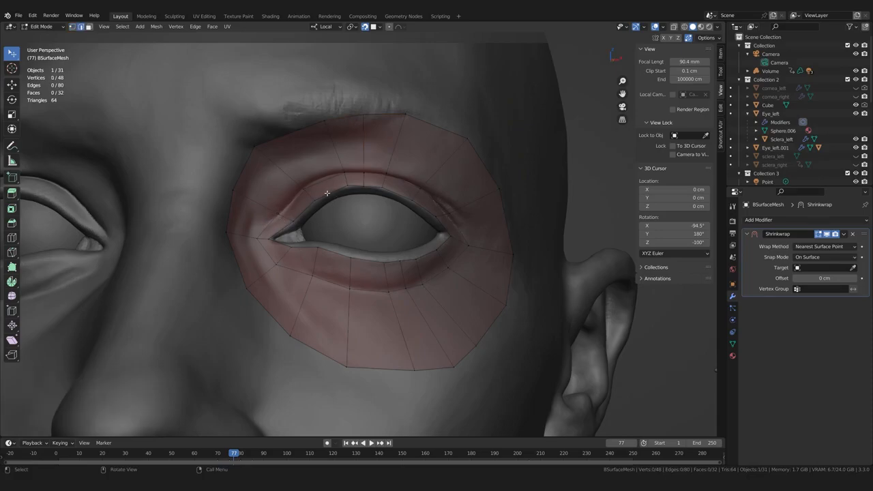
pyautogui.moveTo(326, 206); pyautogui.dragTo(328, 204, button='middle')
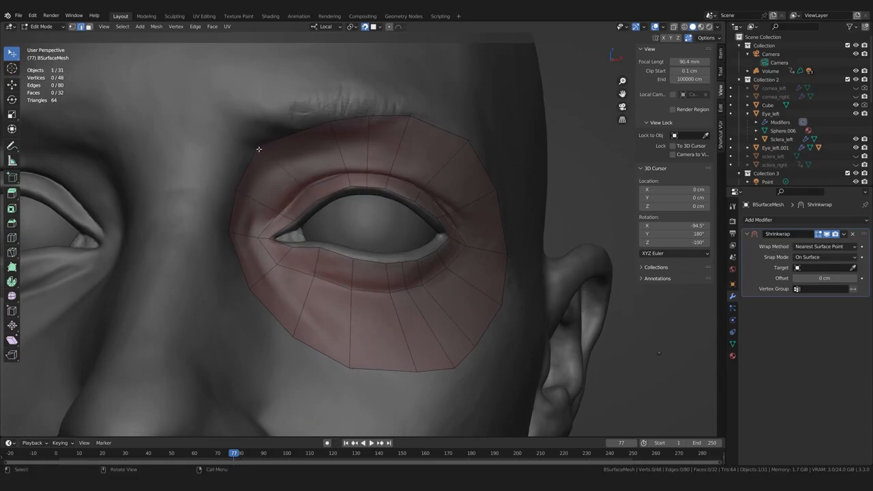
pyautogui.moveTo(291, 184); pyautogui.dragTo(382, 220, button='middle')
pyautogui.click(335, 196)
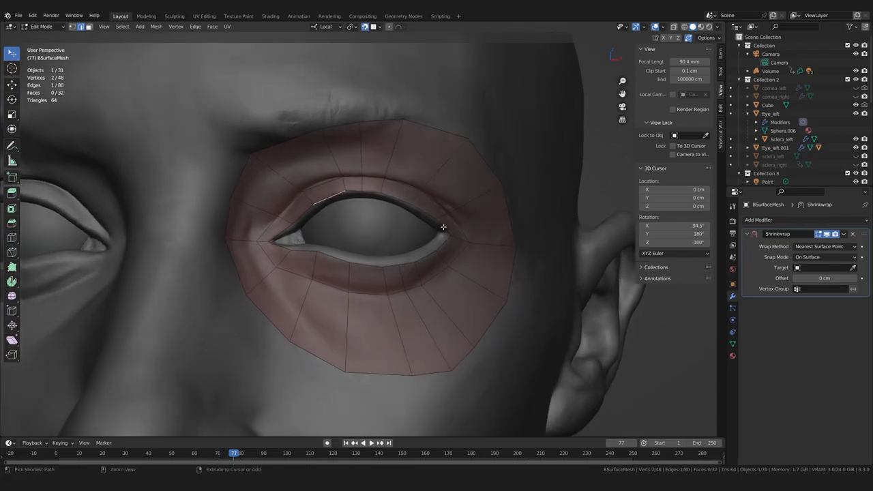
pyautogui.keyDown('ctrl'); pyautogui.click(443, 227); pyautogui.keyUp('ctrl')
pyautogui.moveTo(443, 227); pyautogui.dragTo(321, 197, button='middle')
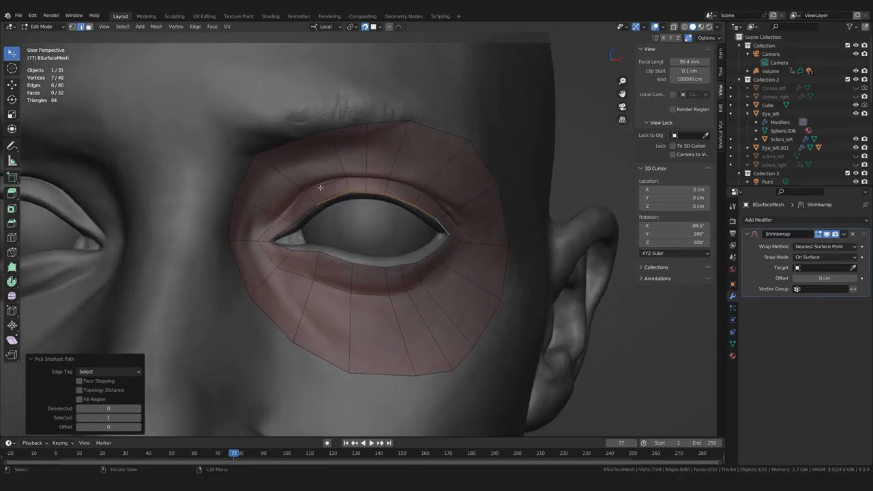
pyautogui.keyDown('shift'); pyautogui.click(325, 185); pyautogui.keyUp('shift')
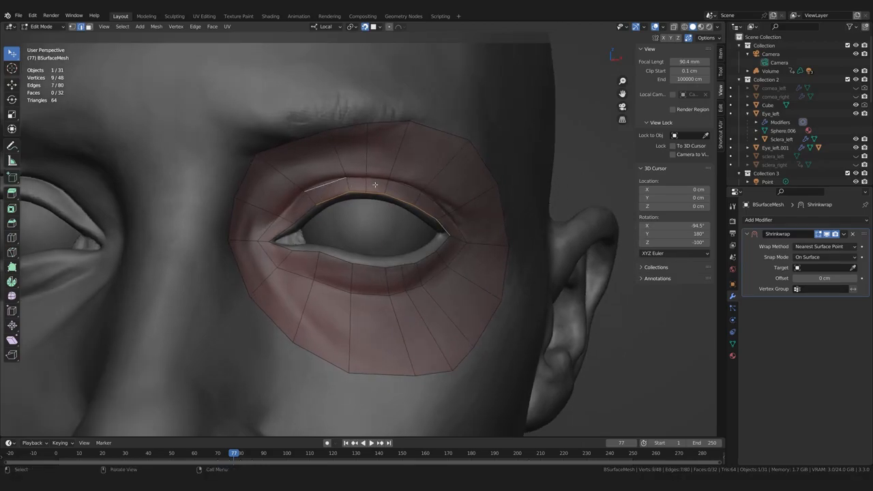
pyautogui.keyDown('ctrl'); pyautogui.click(456, 224); pyautogui.keyUp('ctrl')
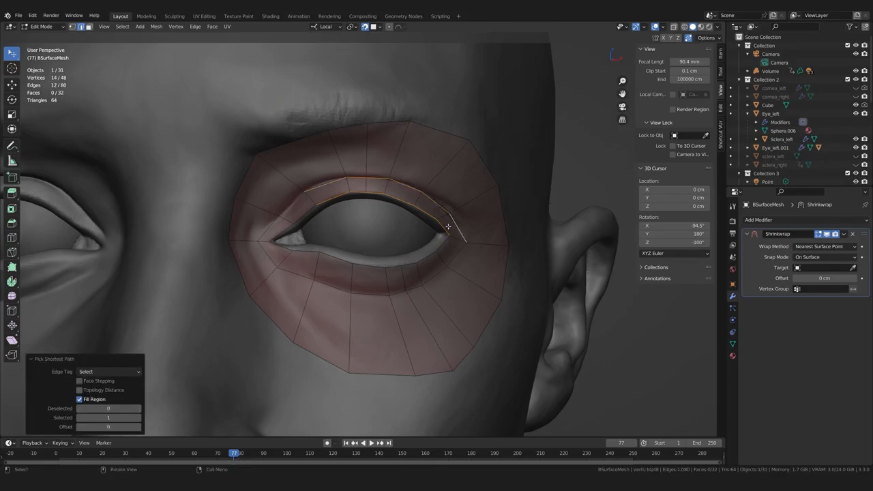
pyautogui.moveTo(457, 219); pyautogui.dragTo(444, 211, button='middle')
pyautogui.keyDown('shift'); pyautogui.click(288, 138); pyautogui.keyUp('shift')
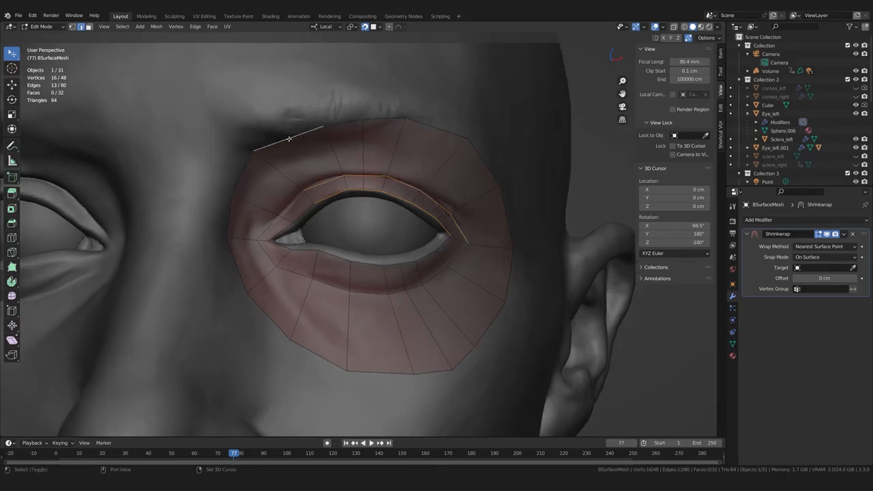
pyautogui.keyDown('ctrl'); pyautogui.click(504, 204); pyautogui.keyUp('ctrl')
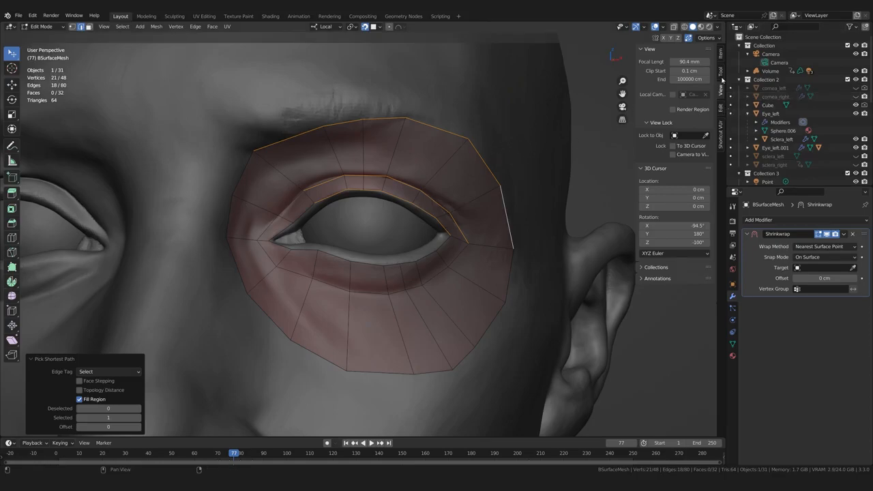
pyautogui.click(721, 109)
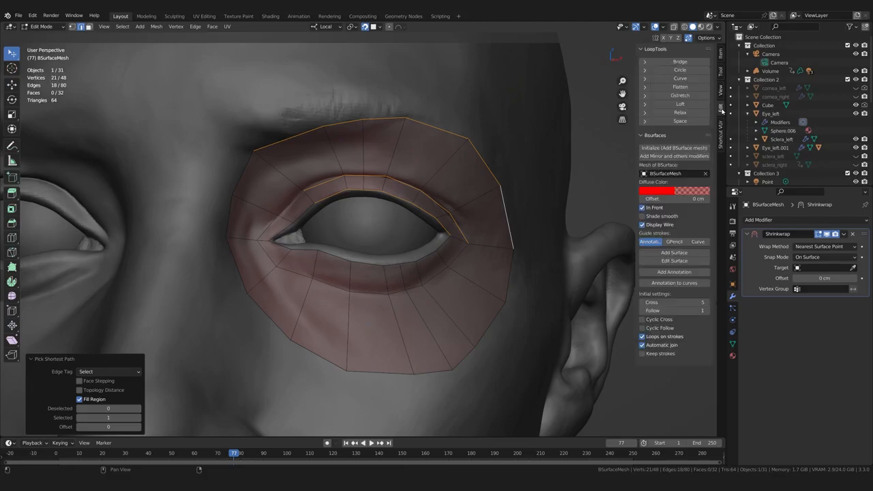
pyautogui.click(693, 123)
# - Check the ring against the textured face in Material Preview and slightly lower the outer loop's vertex below the middle of the brow
pyautogui.moveTo(385, 181); pyautogui.dragTo(301, 203, button='middle')
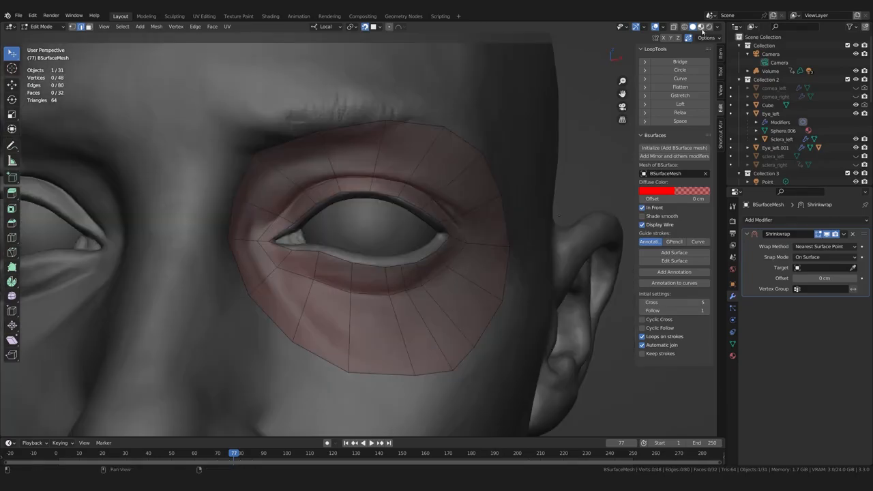
pyautogui.click(700, 27)
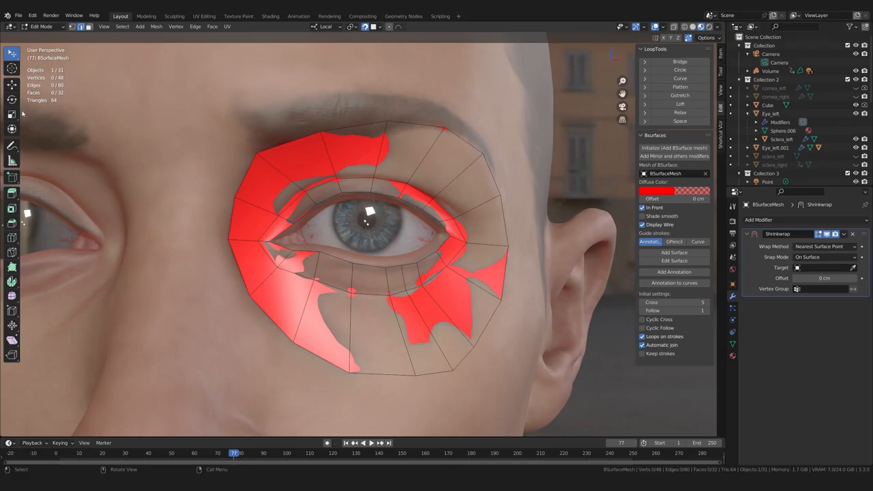
pyautogui.moveTo(166, 175); pyautogui.dragTo(168, 168, button='middle')
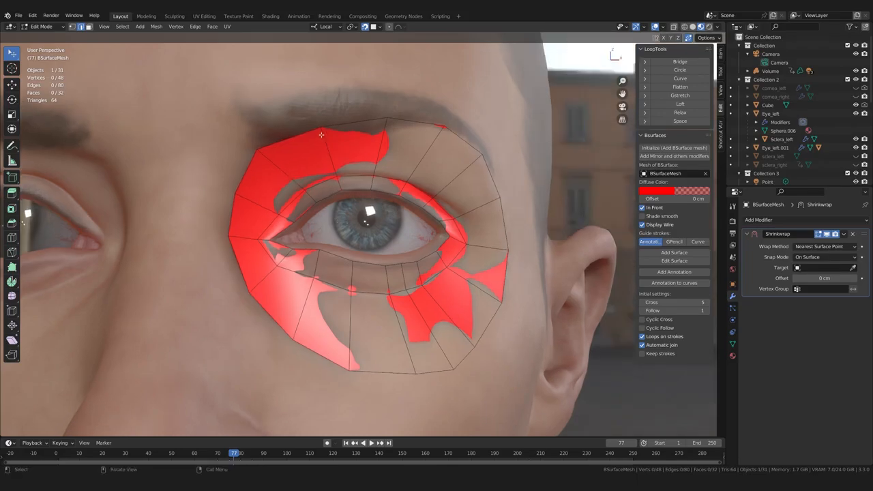
pyautogui.moveTo(322, 128); pyautogui.dragTo(322, 132)
pyautogui.hotkey('ctrl', 'z')
pyautogui.press('1')
pyautogui.moveTo(386, 118); pyautogui.dragTo(389, 126)
pyautogui.moveTo(402, 157); pyautogui.dragTo(412, 157, button='middle')
pyautogui.click(262, 151)
pyautogui.moveTo(262, 151); pyautogui.dragTo(263, 150)
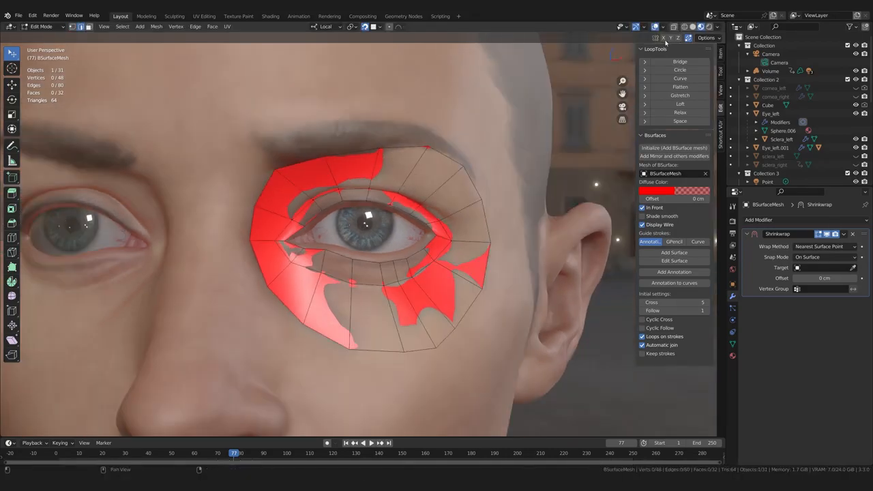
# - Return to Solid shading and nudge the lower-lid vertex where the recent loop cut meets the eyelid
pyautogui.click(693, 26)
pyautogui.moveTo(414, 216); pyautogui.dragTo(375, 204, button='middle')
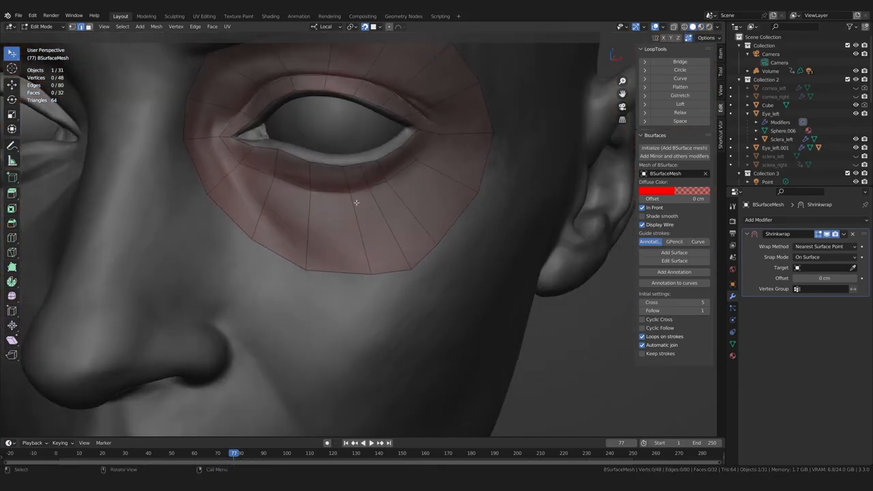
pyautogui.scroll(2, 359, 199)
pyautogui.scroll(2, 355, 198)
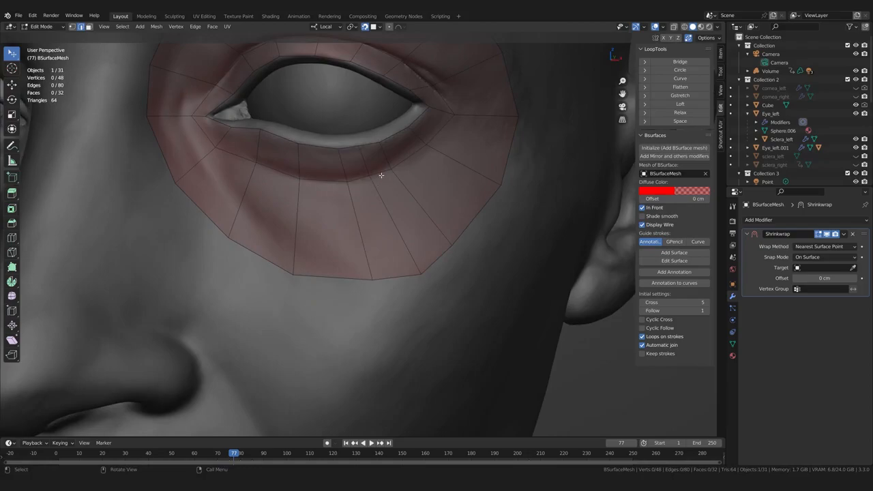
pyautogui.press('1')
pyautogui.click(360, 147)
pyautogui.press('g')
pyautogui.click(359, 147)
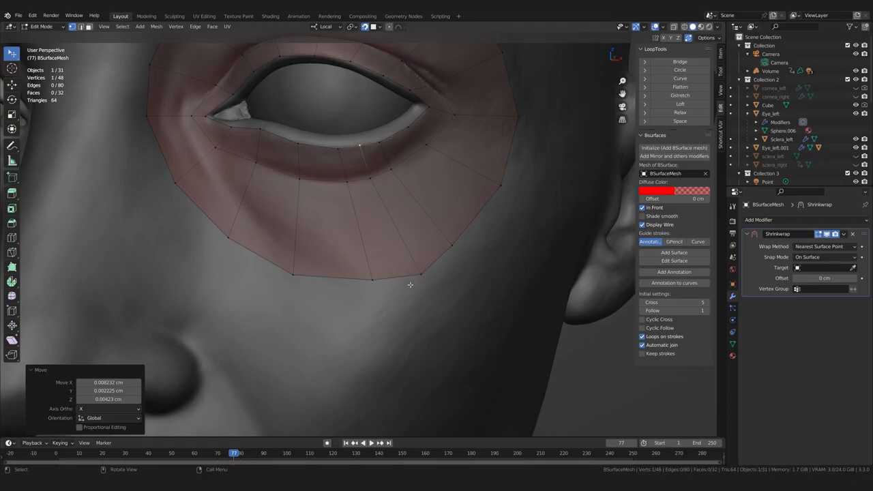
# - Evenly space the vertices along the lower halves of the ring's inner, middle and outer edge loops with LoopTools Space
pyautogui.scroll(-4, 415, 288)
pyautogui.scroll(3, 411, 287)
pyautogui.moveTo(412, 287); pyautogui.dragTo(378, 263, button='middle')
pyautogui.press('2')
pyautogui.click(404, 139)
pyautogui.moveTo(372, 195); pyautogui.dragTo(350, 171, button='middle')
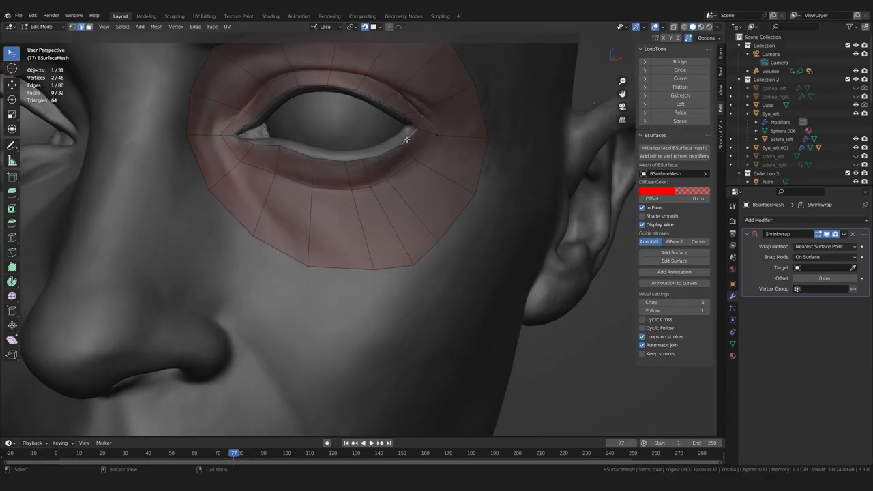
pyautogui.keyDown('ctrl'); pyautogui.click(243, 141); pyautogui.keyUp('ctrl')
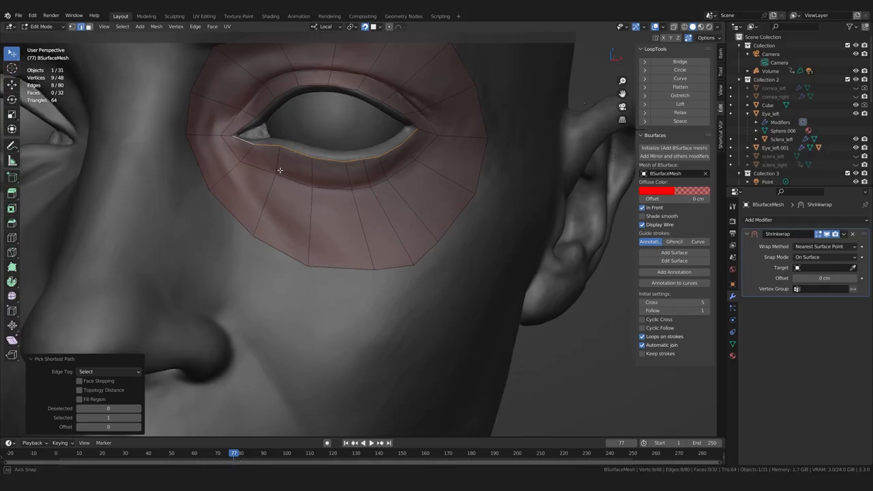
pyautogui.moveTo(279, 170); pyautogui.dragTo(277, 171, button='middle')
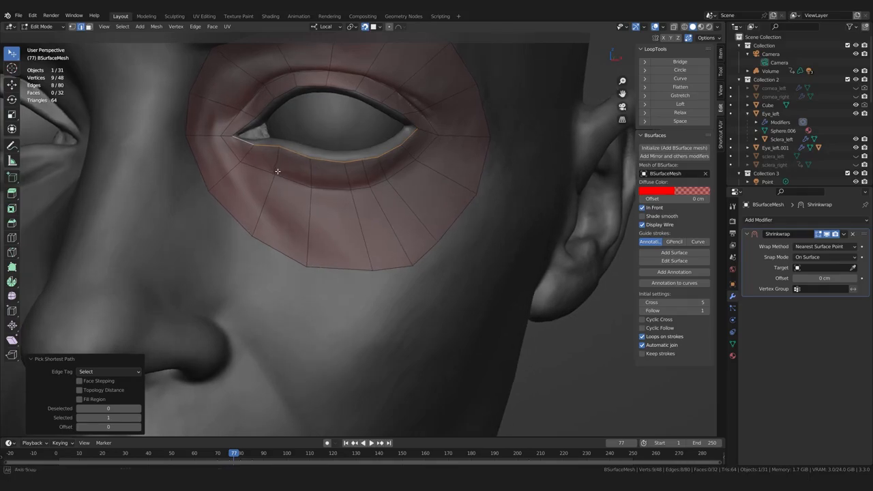
pyautogui.keyDown('shift'); pyautogui.click(425, 146); pyautogui.keyUp('shift')
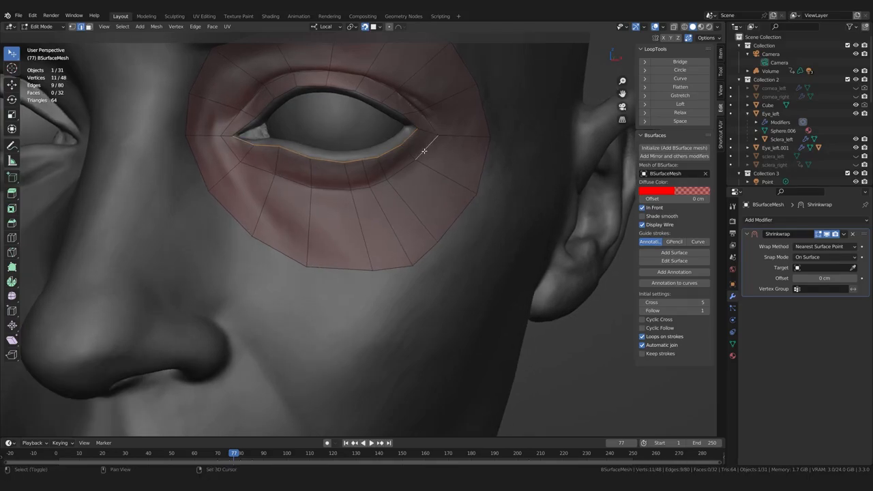
pyautogui.keyDown('ctrl'); pyautogui.click(234, 150); pyautogui.keyUp('ctrl')
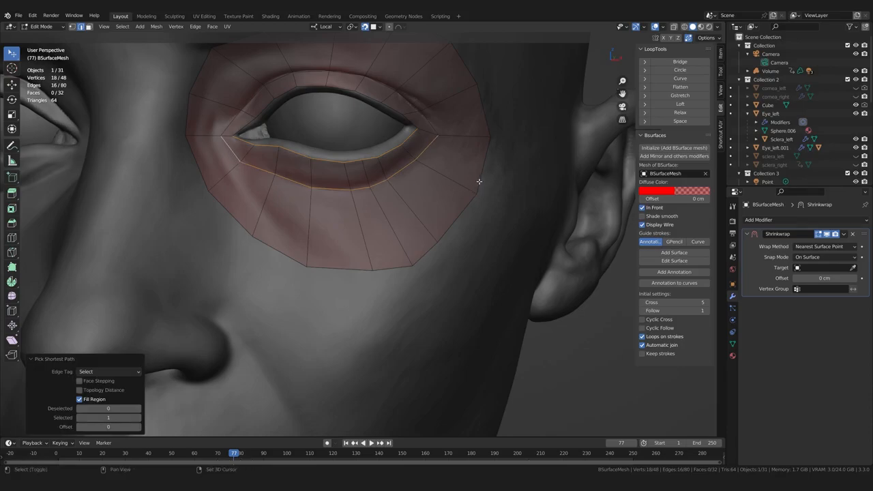
pyautogui.keyDown('ctrl'); pyautogui.click(205, 178); pyautogui.keyUp('ctrl')
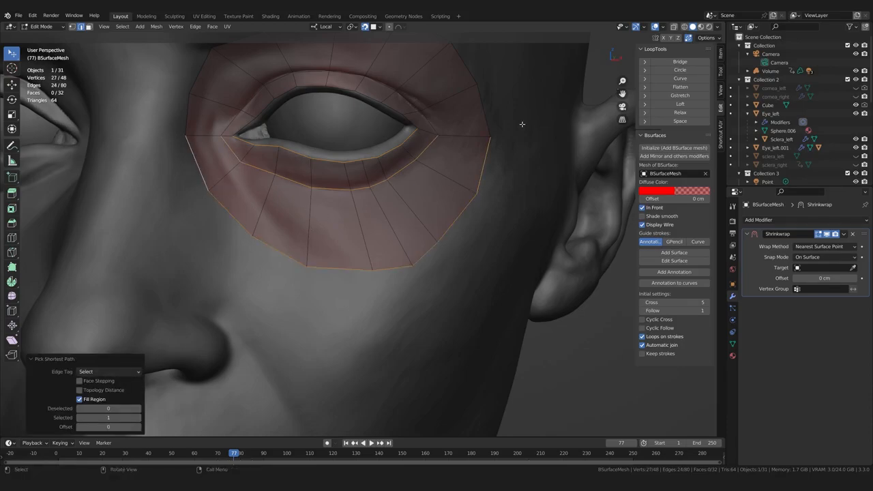
pyautogui.click(677, 121)
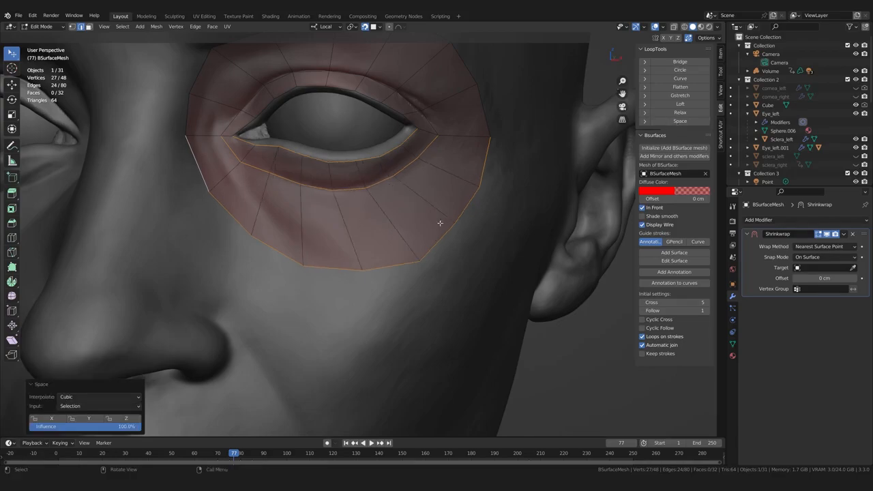
# - Undo and redo the spacing to compare the lower edge loops before and after, and clear the selection
pyautogui.moveTo(444, 225); pyautogui.dragTo(437, 226, button='middle')
pyautogui.hotkey('ctrl', 'z')
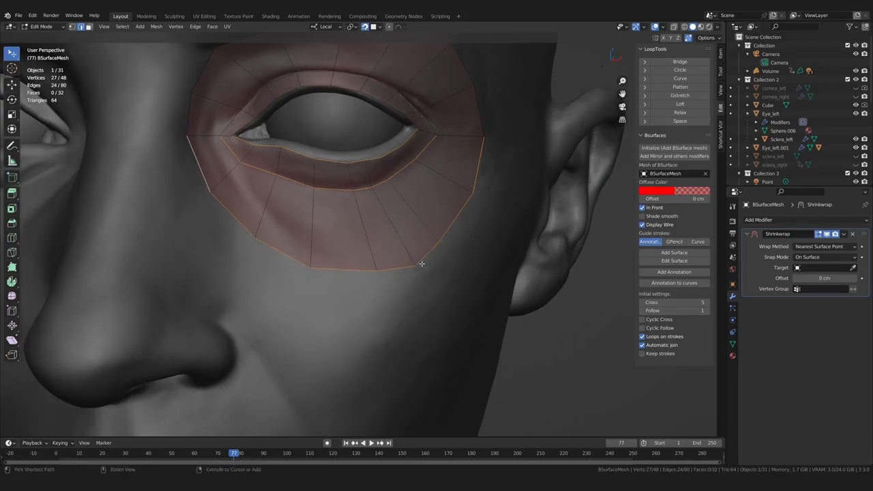
pyautogui.hotkey('ctrl', 'z')
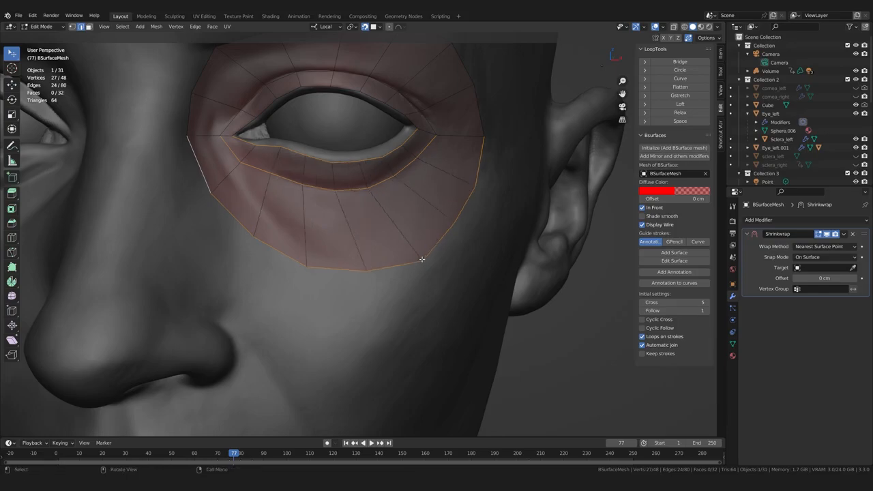
pyautogui.moveTo(423, 262); pyautogui.dragTo(467, 264, button='middle')
pyautogui.click(558, 354)
# - Try moving and dissolving the cheek edge below the middle of the eye, and undo both changes
pyautogui.moveTo(326, 271); pyautogui.dragTo(332, 269, button='middle')
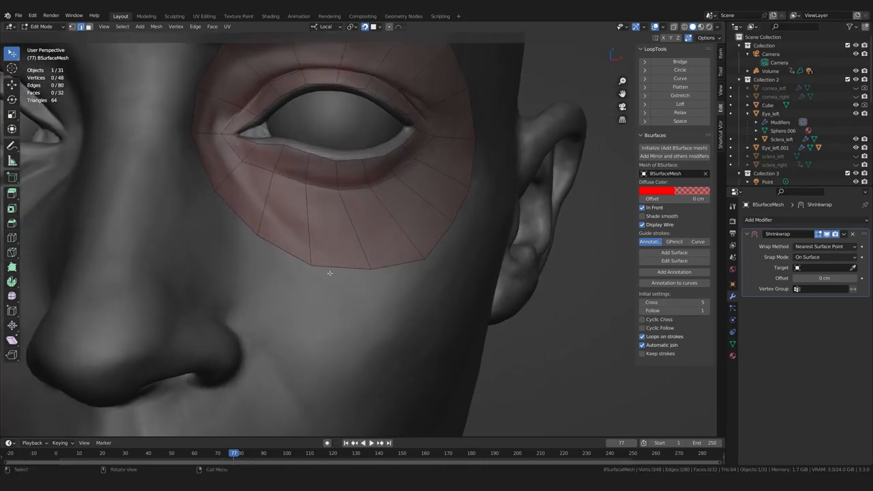
pyautogui.moveTo(311, 264); pyautogui.dragTo(307, 262)
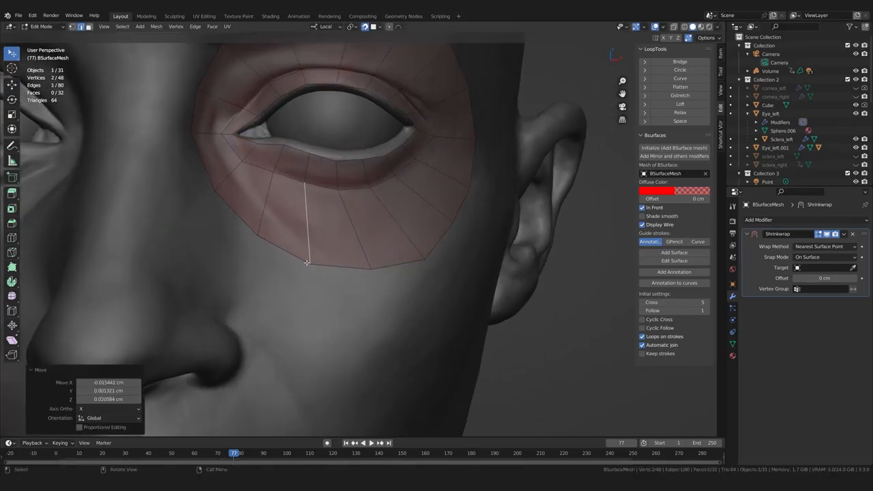
pyautogui.hotkey('ctrl', 'x')
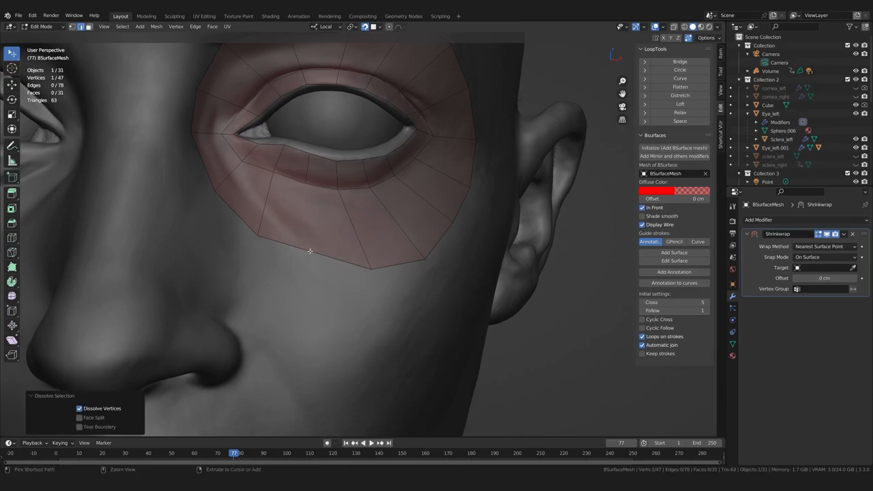
pyautogui.hotkey('ctrl', 'z')
pyautogui.hotkey('ctrl', 'z')
# - Move the outer loop's two lower vertices on the nose side of the cheek slightly outward to round the contour
pyautogui.press('1')
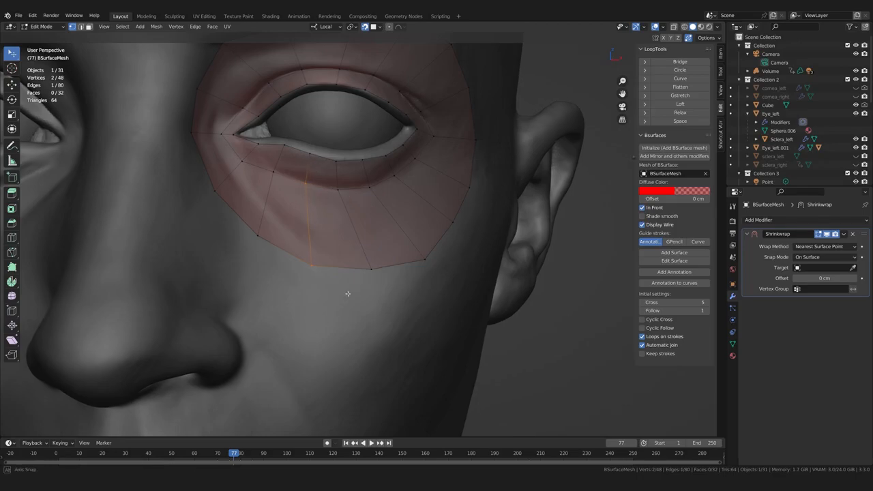
pyautogui.moveTo(346, 293); pyautogui.dragTo(336, 299, button='middle')
pyautogui.hotkey('alt', 'a')
pyautogui.moveTo(308, 269); pyautogui.dragTo(302, 268)
pyautogui.moveTo(300, 268); pyautogui.dragTo(313, 264, button='middle')
pyautogui.moveTo(255, 243); pyautogui.dragTo(247, 237)
# - Lower the outer loop's bottom vertices on the cheek beneath the outer half of the eye
pyautogui.moveTo(385, 273); pyautogui.dragTo(363, 277, button='middle')
pyautogui.moveTo(363, 276); pyautogui.dragTo(356, 282)
pyautogui.moveTo(427, 265); pyautogui.dragTo(411, 268, button='middle')
pyautogui.moveTo(415, 263); pyautogui.dragTo(414, 270)
pyautogui.moveTo(410, 271); pyautogui.dragTo(431, 268, button='middle')
pyautogui.moveTo(360, 278); pyautogui.dragTo(361, 277)
pyautogui.moveTo(402, 276); pyautogui.dragTo(354, 274, button='middle')
# - Move the outer loop's temple-side vertices slightly outward and nudge the middle-loop vertex at the outer eye corner
pyautogui.moveTo(449, 231); pyautogui.dragTo(455, 240)
pyautogui.moveTo(489, 193); pyautogui.dragTo(494, 191)
pyautogui.moveTo(486, 184); pyautogui.dragTo(470, 179, button='middle')
pyautogui.moveTo(436, 135); pyautogui.dragTo(439, 136)
pyautogui.moveTo(508, 137); pyautogui.dragTo(510, 139)
pyautogui.moveTo(492, 163); pyautogui.dragTo(438, 159, button='middle')
pyautogui.scroll(2, 438, 159)
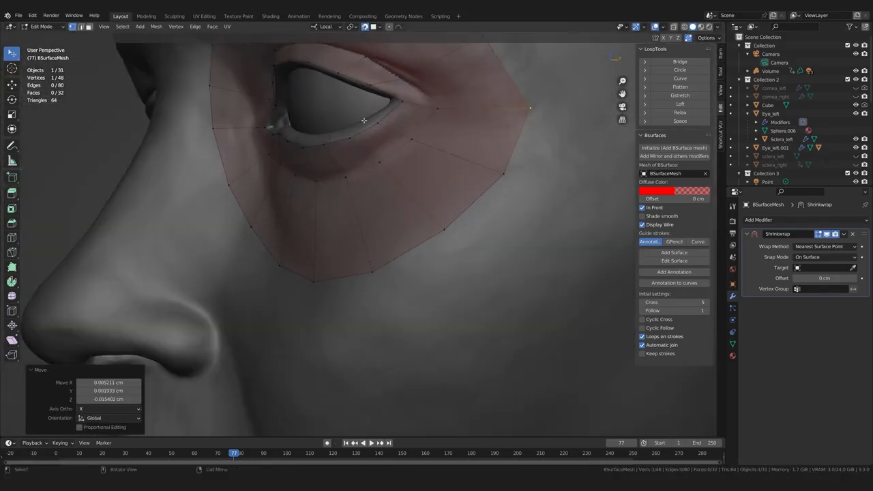
# - Nudge the vertex above the outer half of the upper eyelid slightly toward the outer eye corner
pyautogui.moveTo(402, 109); pyautogui.dragTo(397, 113, button='middle')
pyautogui.moveTo(373, 87); pyautogui.dragTo(379, 91)
pyautogui.moveTo(379, 96); pyautogui.dragTo(385, 131, button='middle')
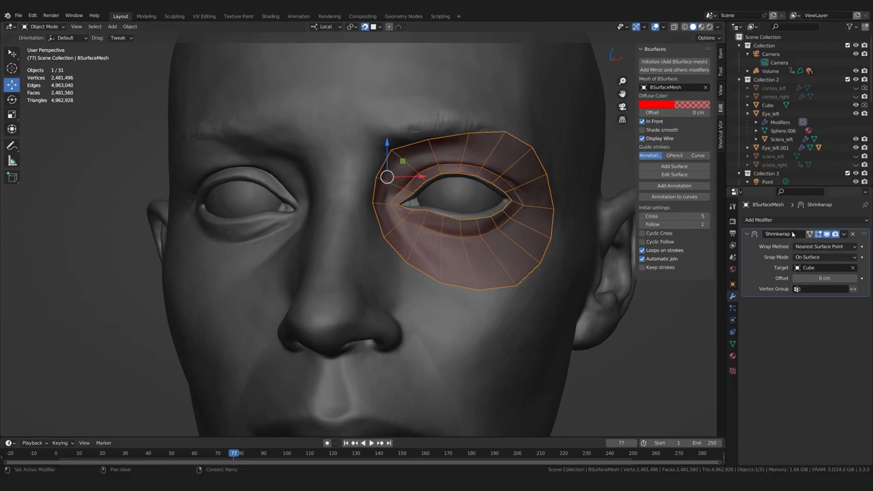
# - Add a Mirror modifier to the eye mesh and place it above the Shrinkwrap modifier
pyautogui.click(767, 221)
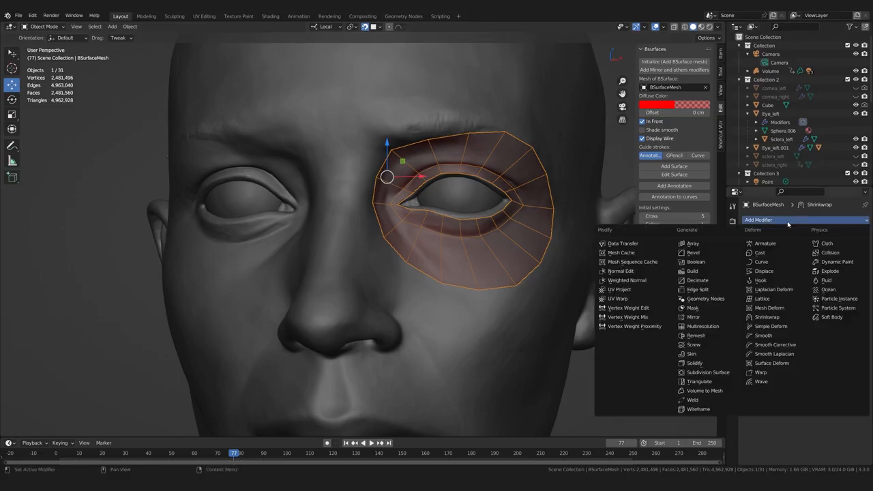
pyautogui.click(713, 319)
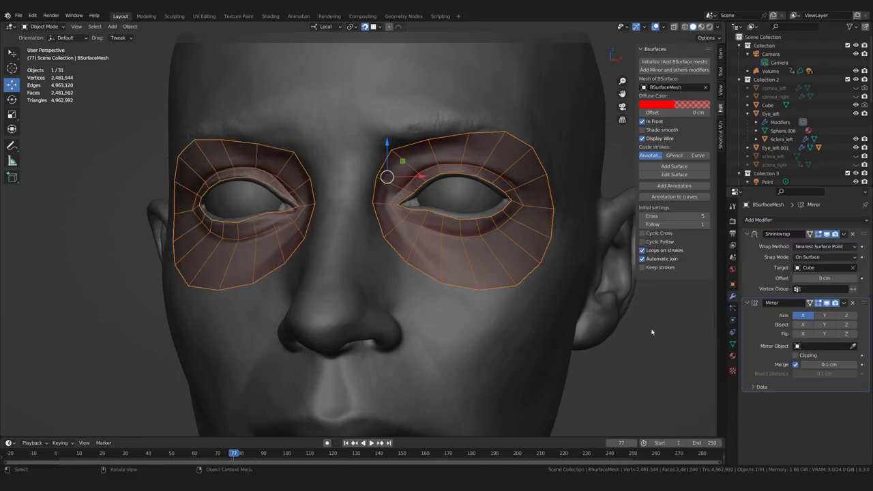
pyautogui.click(748, 302)
pyautogui.moveTo(864, 305); pyautogui.dragTo(870, 234)
# - Examine how the mirrored ring fits the lids and corners of the opposite eye
pyautogui.moveTo(390, 290); pyautogui.dragTo(333, 269, button='middle')
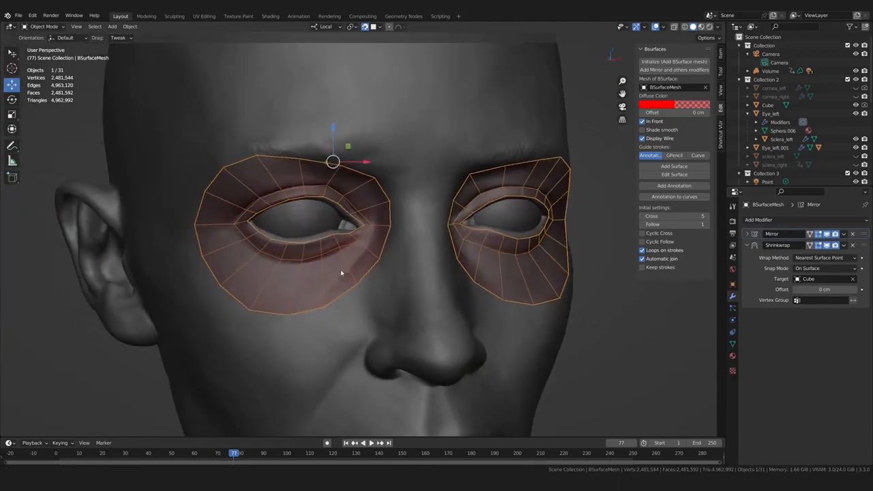
pyautogui.scroll(6, 334, 268)
pyautogui.moveTo(463, 276); pyautogui.dragTo(445, 277, button='middle')
pyautogui.moveTo(461, 244); pyautogui.dragTo(370, 251, button='middle')
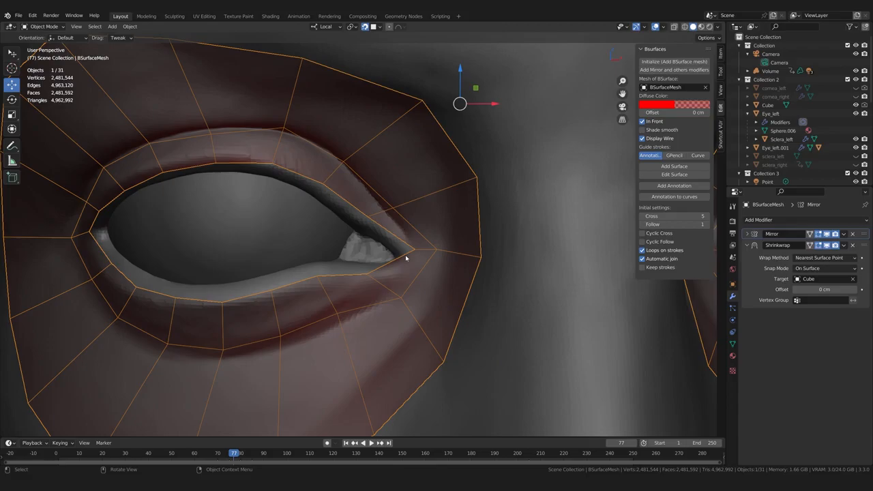
pyautogui.scroll(-1, 372, 247)
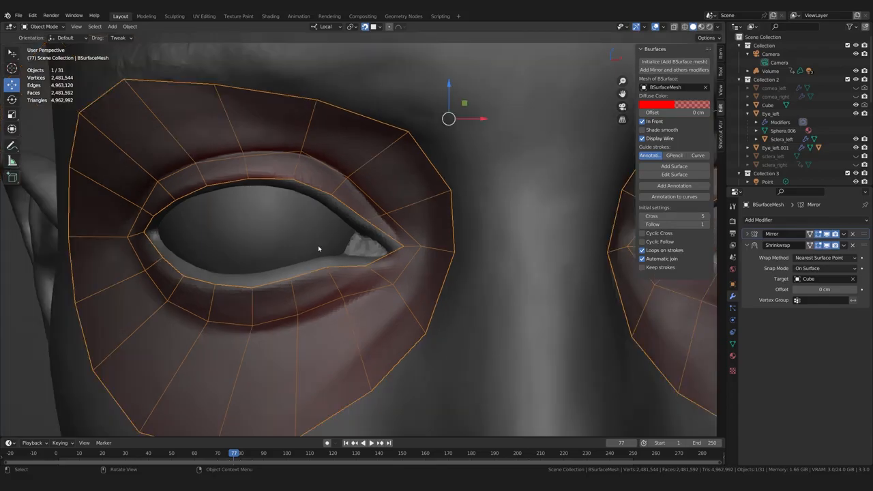
pyautogui.scroll(-1, 354, 309)
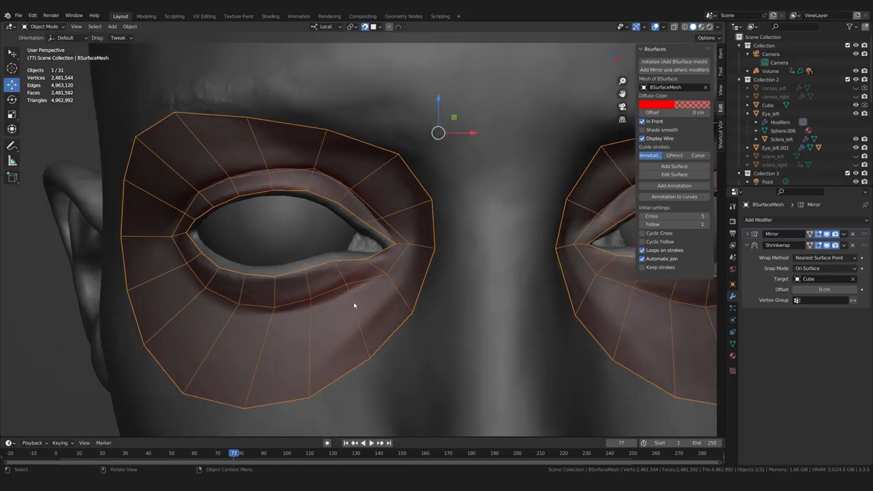
pyautogui.scroll(-5, 354, 306)
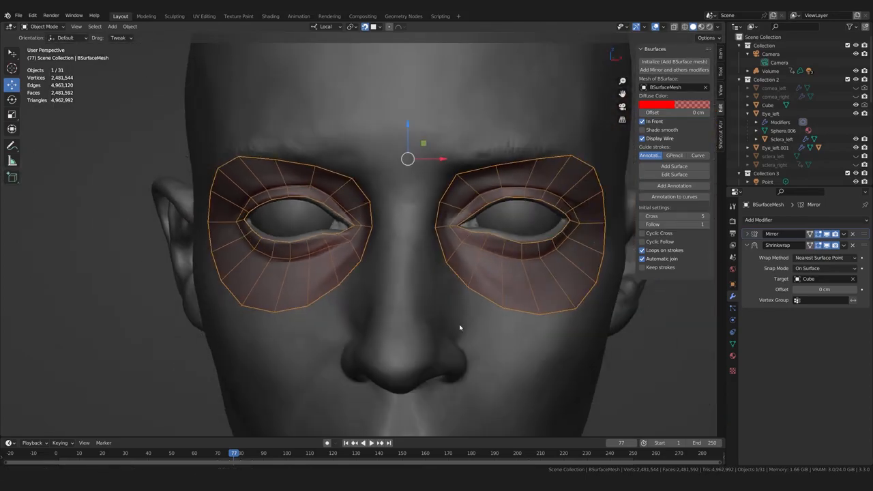
pyautogui.moveTo(459, 327); pyautogui.dragTo(409, 259, button='middle')
# - Extrude the outer loop's bottom edge beneath the eye into a strip of five faces running past the nose to the upper lip
pyautogui.press('Tab')
pyautogui.moveTo(412, 226); pyautogui.dragTo(420, 233, button='middle')
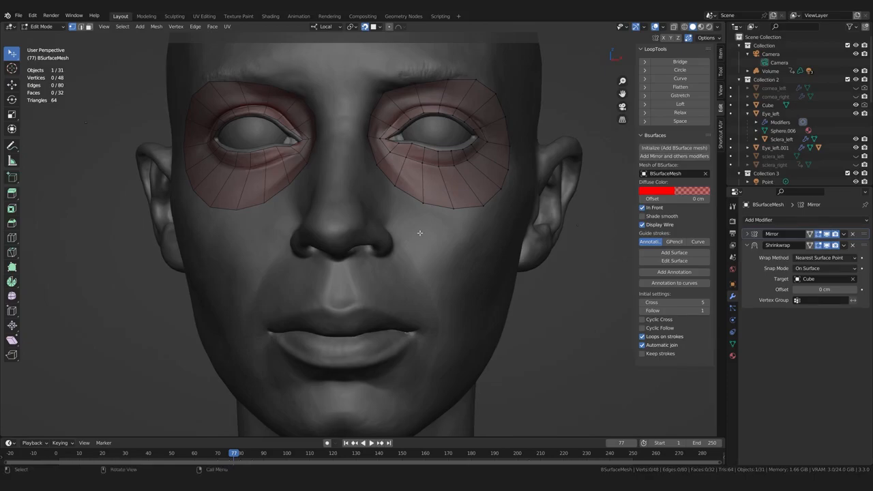
pyautogui.press('2')
pyautogui.moveTo(426, 218)
pyautogui.mouseDown(button='middle')
pyautogui.moveTo(439, 207)
pyautogui.moveTo(431, 222)
pyautogui.mouseUp(button='middle')
pyautogui.click(439, 206)
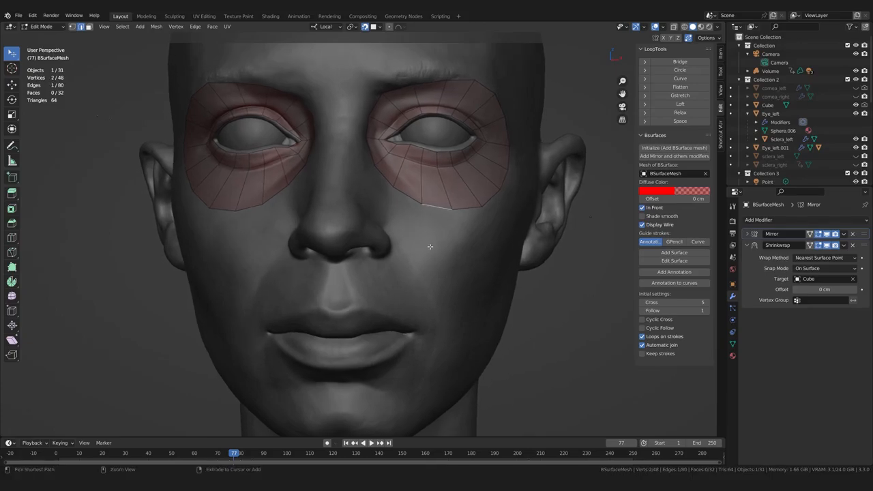
pyautogui.keyDown('ctrl'); pyautogui.rightClick(428, 245); pyautogui.keyUp('ctrl')
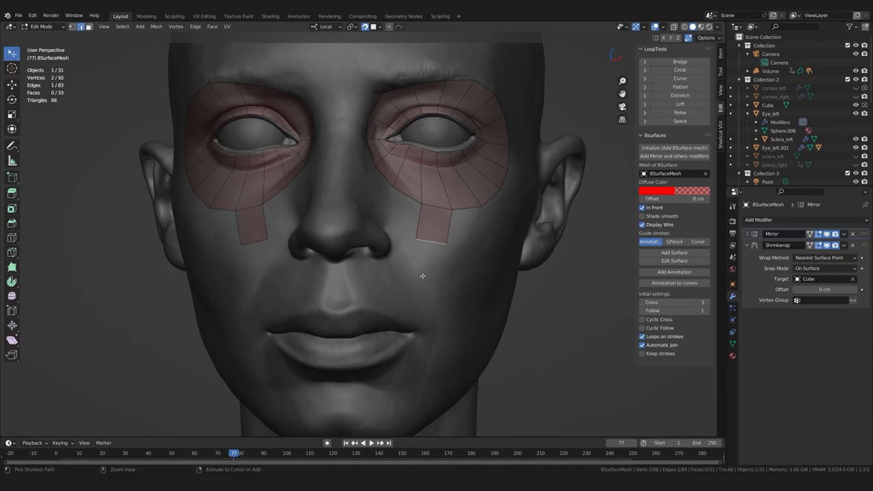
pyautogui.keyDown('ctrl'); pyautogui.rightClick(417, 274); pyautogui.keyUp('ctrl')
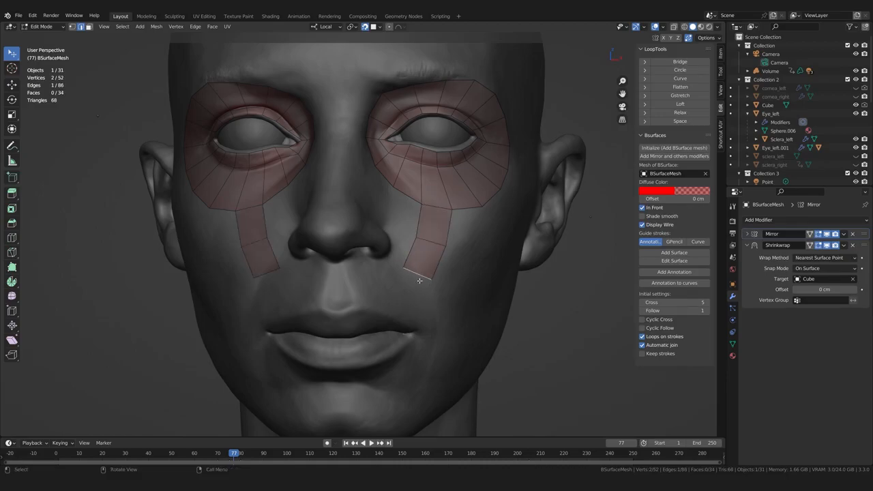
pyautogui.keyDown('ctrl'); pyautogui.rightClick(401, 298); pyautogui.keyUp('ctrl')
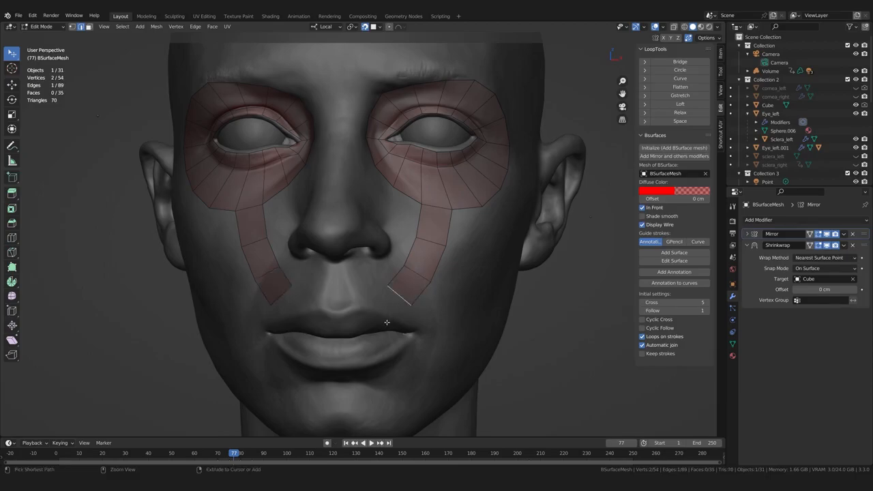
pyautogui.keyDown('ctrl'); pyautogui.rightClick(386, 317); pyautogui.keyUp('ctrl')
pyautogui.moveTo(361, 314); pyautogui.dragTo(375, 294, button='middle')
pyautogui.keyDown('ctrl'); pyautogui.rightClick(375, 291); pyautogui.keyUp('ctrl')
# - Reposition the vertices where the strip bends beside the nostril to smooth its curve along the cheek
pyautogui.moveTo(363, 262); pyautogui.dragTo(342, 280, button='middle')
pyautogui.press('1')
pyautogui.hotkey('alt', 'a')
pyautogui.click(365, 255)
pyautogui.press('g')
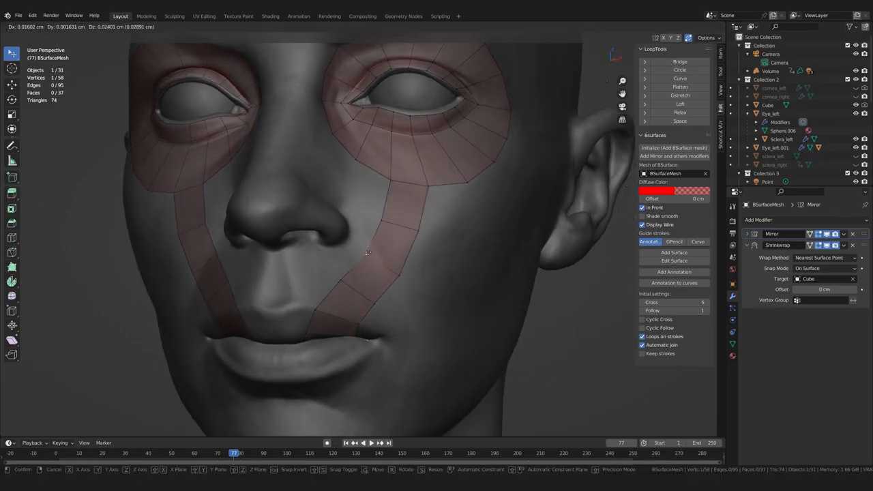
pyautogui.click(410, 286)
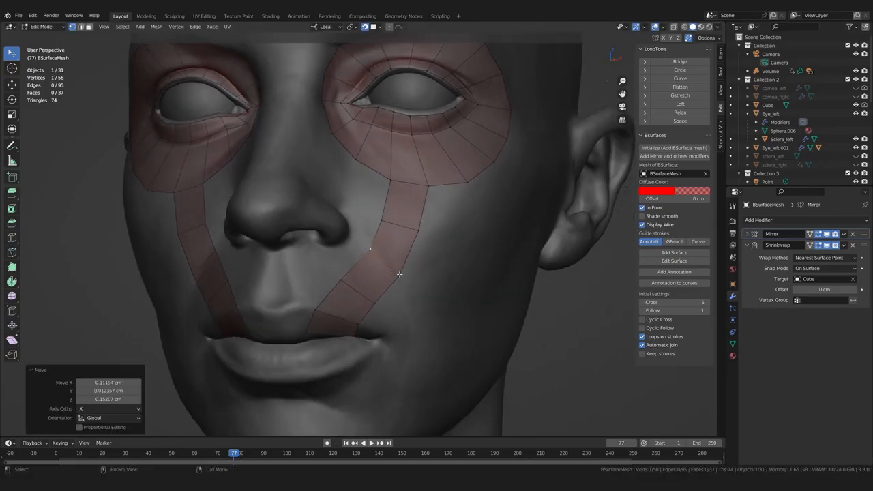
pyautogui.press('g')
pyautogui.click(393, 282)
pyautogui.press('g')
pyautogui.click(370, 245)
# - Adjust the strip's inner vertex beside the nose and shift both vertices of the bend below it slightly outward
pyautogui.moveTo(387, 291); pyautogui.dragTo(385, 288, button='middle')
pyautogui.moveTo(408, 237); pyautogui.dragTo(373, 224)
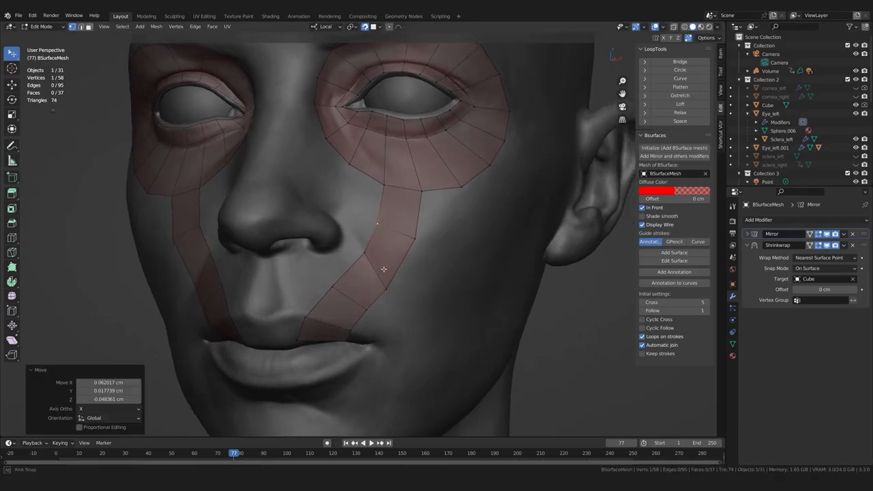
pyautogui.moveTo(379, 269); pyautogui.dragTo(409, 258, button='middle')
pyautogui.moveTo(354, 262); pyautogui.dragTo(361, 258)
pyautogui.moveTo(395, 293); pyautogui.dragTo(401, 294)
# - Reshape the strip's lower end by moving its last vertices to follow the fold and edge of the upper lip
pyautogui.keyDown('shift'); pyautogui.moveTo(382, 321); pyautogui.dragTo(354, 272, button='middle'); pyautogui.keyUp('shift')
pyautogui.scroll(1, 348, 275)
pyautogui.moveTo(315, 238); pyautogui.dragTo(328, 237)
pyautogui.moveTo(379, 269); pyautogui.dragTo(374, 263)
pyautogui.moveTo(371, 294); pyautogui.dragTo(362, 291)
pyautogui.moveTo(296, 279); pyautogui.dragTo(315, 289)
pyautogui.click(315, 288)
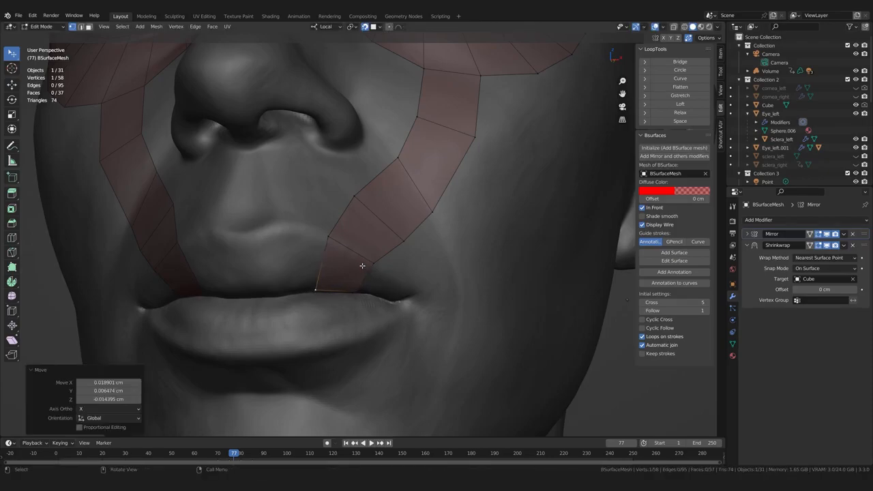
# - Undo the last two vertex moves on the strip above the upper lip
pyautogui.scroll(-4, 352, 275)
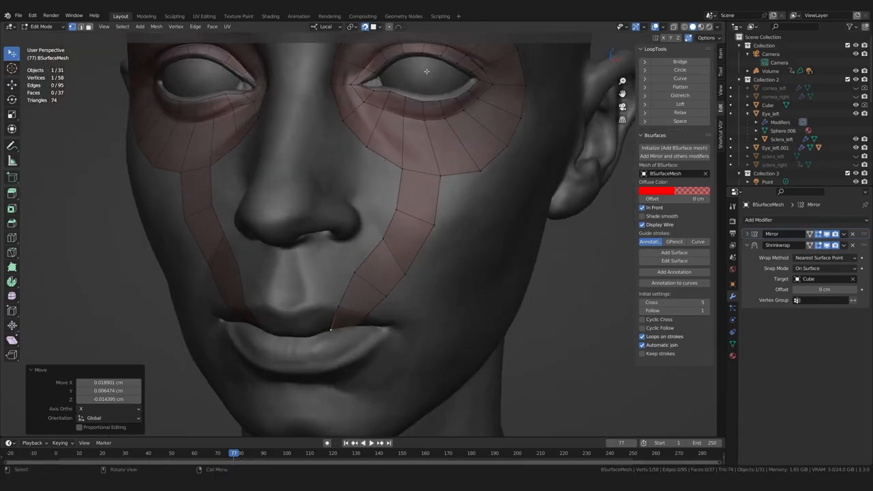
pyautogui.moveTo(340, 315); pyautogui.dragTo(335, 290, button='middle')
pyautogui.scroll(1, 333, 288)
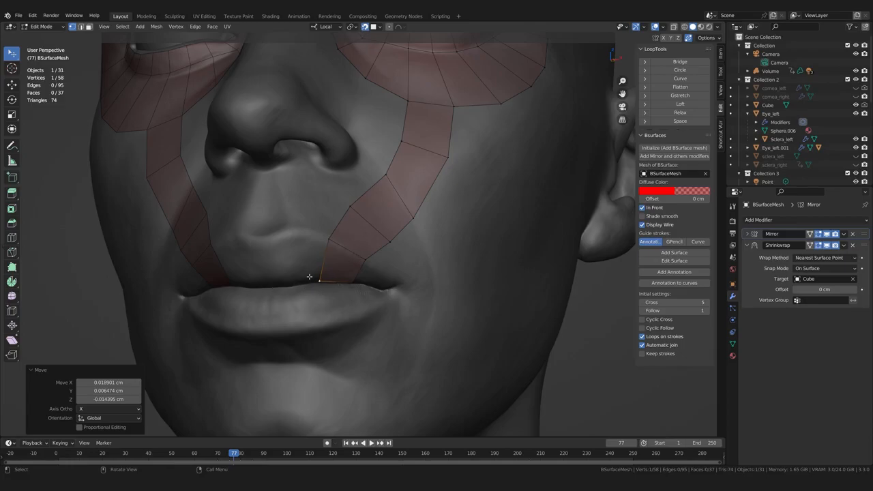
pyautogui.moveTo(316, 295); pyautogui.dragTo(333, 308, button='middle')
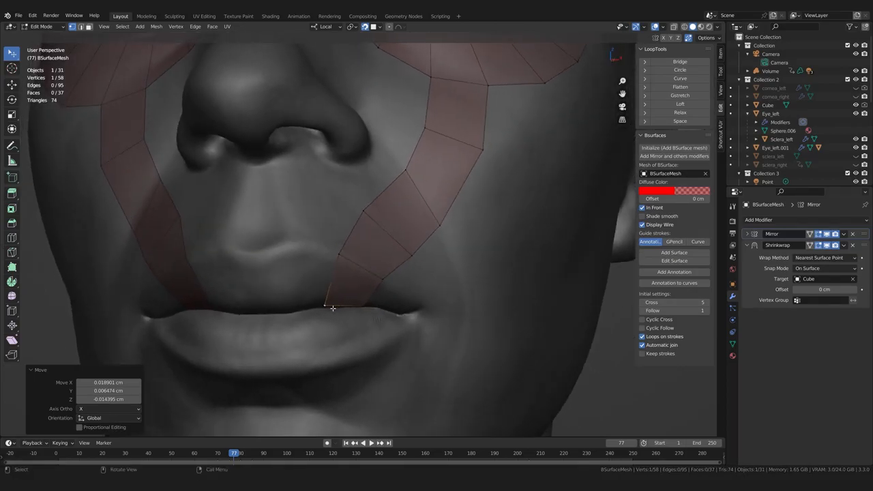
pyautogui.scroll(-1, 332, 308)
pyautogui.hotkey('ctrl', 'z')
pyautogui.hotkey('ctrl', 'z')
# - Extrude the strip's inner end edge along the upper lip to the face's centre line with Poly Build
pyautogui.moveTo(297, 280); pyautogui.dragTo(315, 272, button='middle')
pyautogui.press('p')
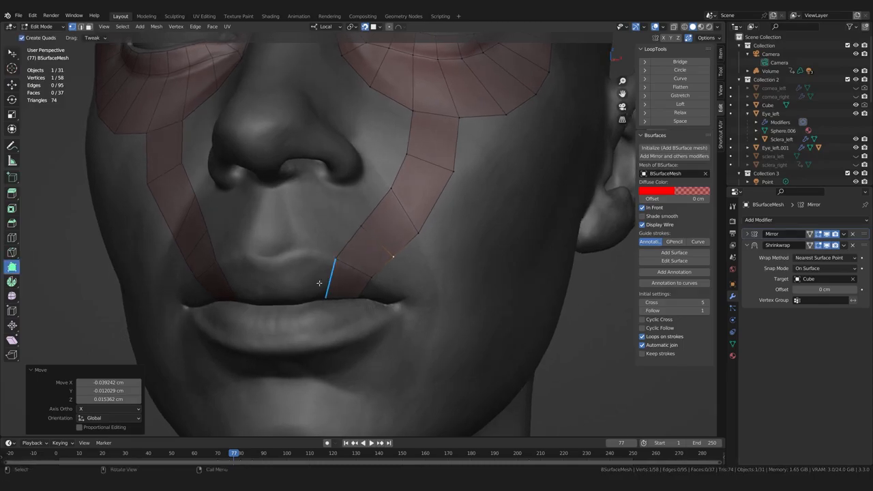
pyautogui.moveTo(319, 278); pyautogui.dragTo(267, 264)
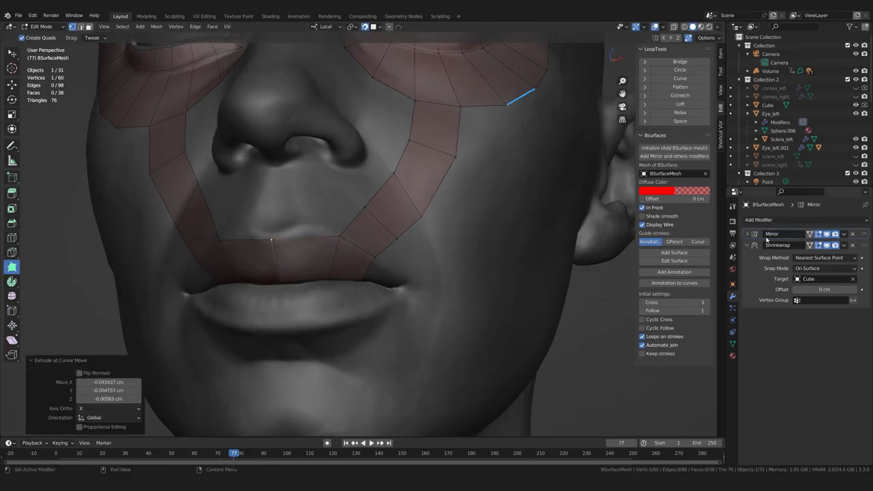
# - Enable X-axis bisecting in the Mirror modifier
pyautogui.click(748, 234)
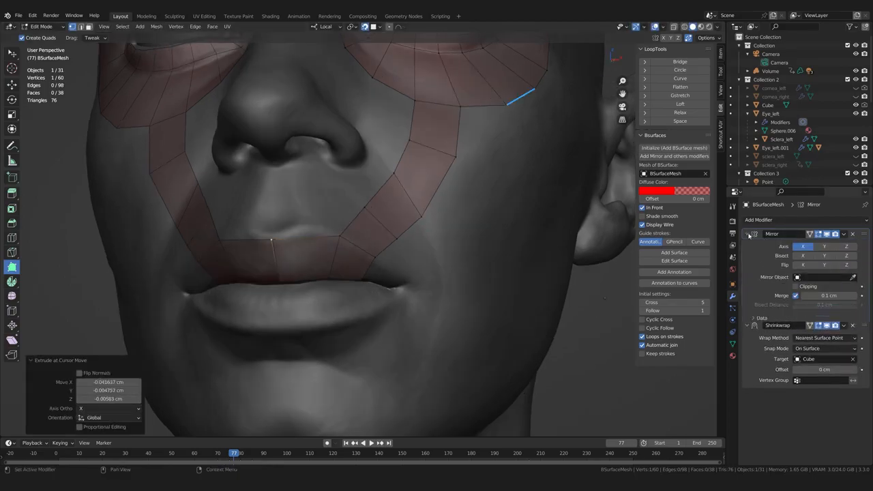
pyautogui.click(801, 257)
pyautogui.click(802, 257)
pyautogui.click(803, 257)
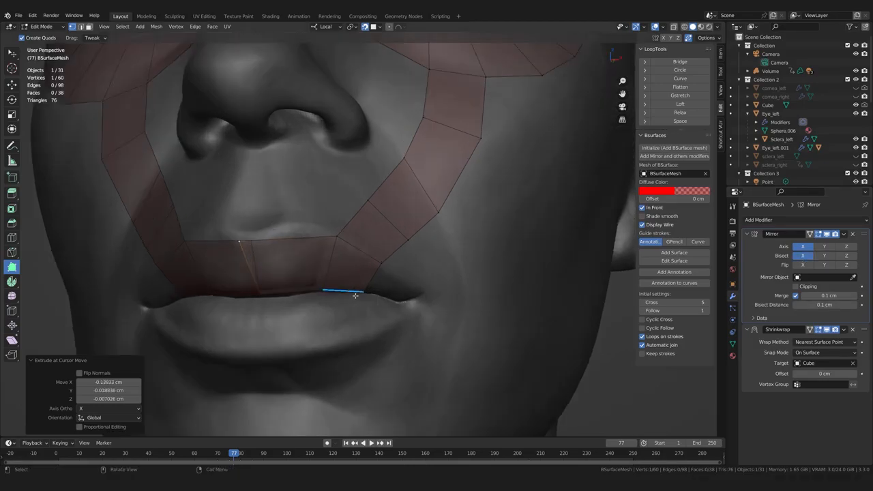
# - Add a single loop cut through the middle of the new upper-lip face
pyautogui.moveTo(355, 296); pyautogui.dragTo(361, 296, button='middle')
pyautogui.hotkey('ctrl', 'r')
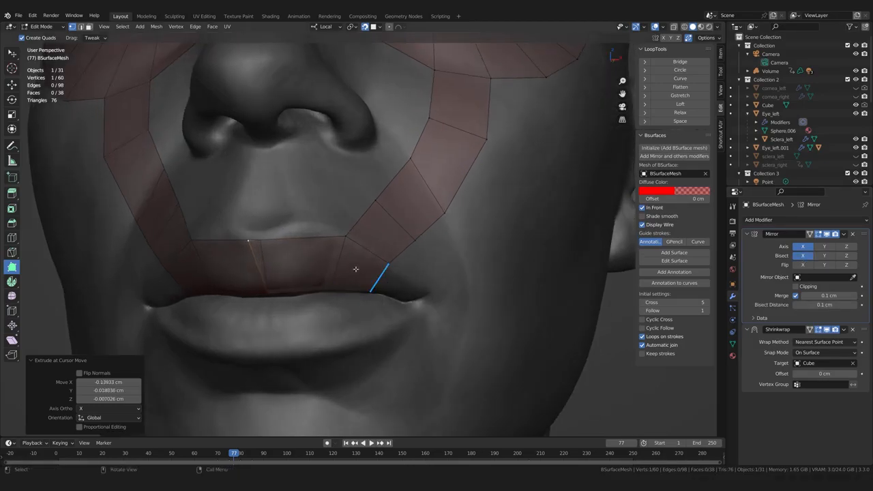
pyautogui.click(296, 239)
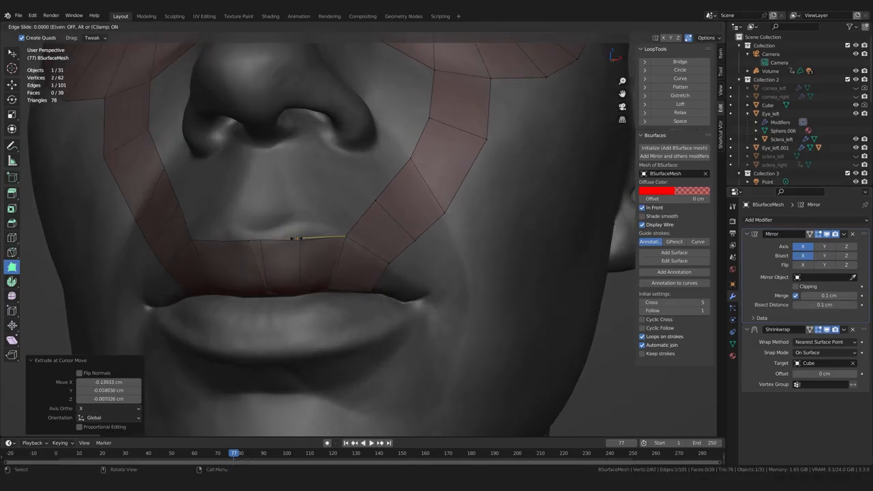
pyautogui.click(368, 308)
# - Raise the new cut's upper vertex to the upper lip's contour with the Tweak tool
pyautogui.moveTo(367, 308); pyautogui.dragTo(300, 271, button='middle')
pyautogui.scroll(2, 327, 298)
pyautogui.click(11, 53)
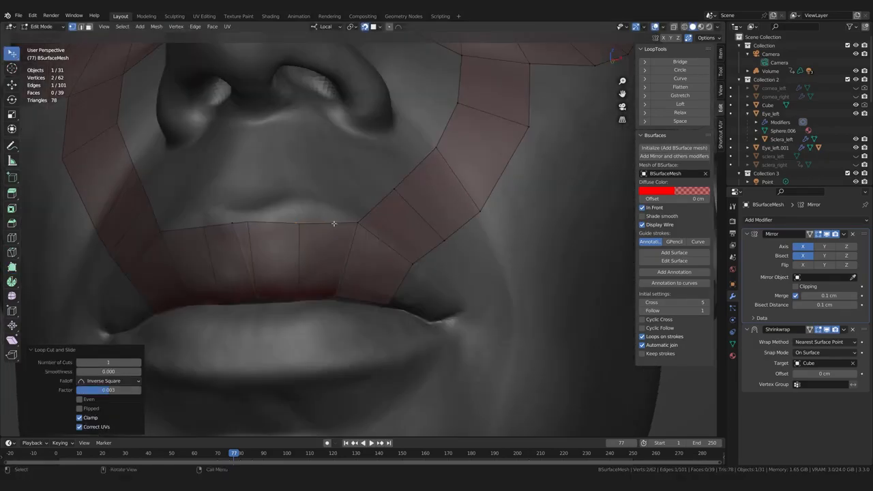
pyautogui.moveTo(297, 223); pyautogui.dragTo(305, 200)
pyautogui.moveTo(305, 200); pyautogui.dragTo(298, 219, button='middle')
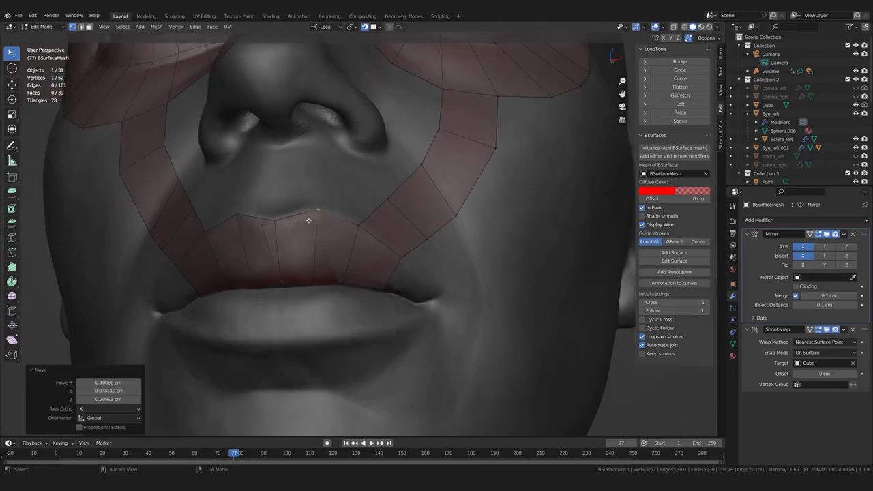
pyautogui.moveTo(317, 211); pyautogui.dragTo(315, 213)
# - Nudge the inner-loop vertex on the outer half of the lower eyelid slightly downward
pyautogui.scroll(-3, 321, 257)
pyautogui.scroll(2, 322, 259)
pyautogui.moveTo(322, 261); pyautogui.dragTo(422, 161, button='middle')
pyautogui.scroll(-2, 368, 280)
pyautogui.scroll(3, 361, 278)
pyautogui.scroll(-2, 369, 273)
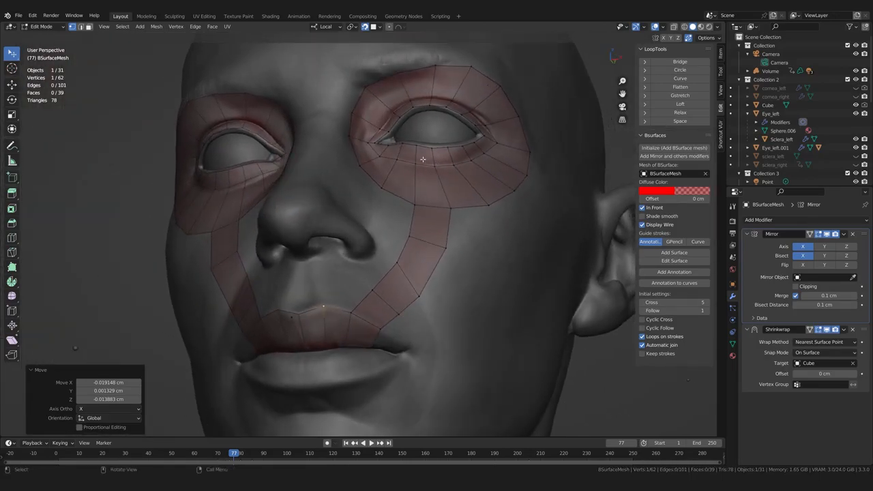
pyautogui.scroll(4, 423, 156)
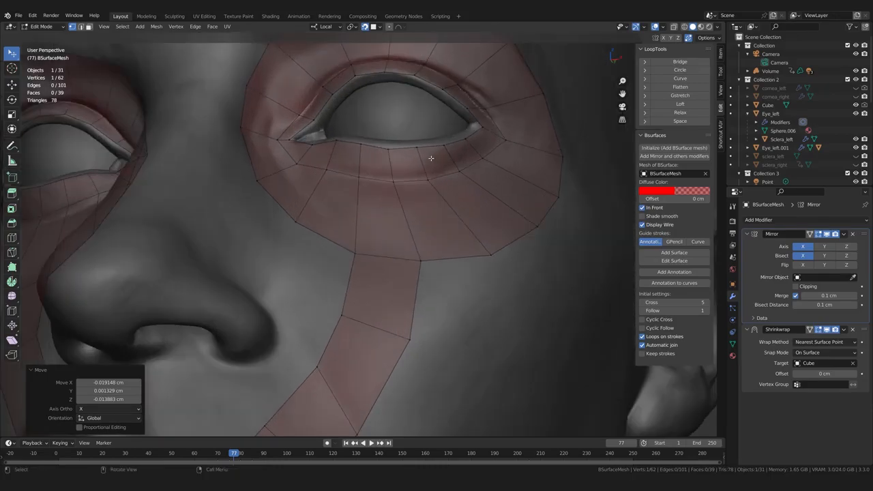
pyautogui.click(417, 148)
pyautogui.moveTo(417, 148); pyautogui.dragTo(415, 152)
pyautogui.scroll(-2, 411, 191)
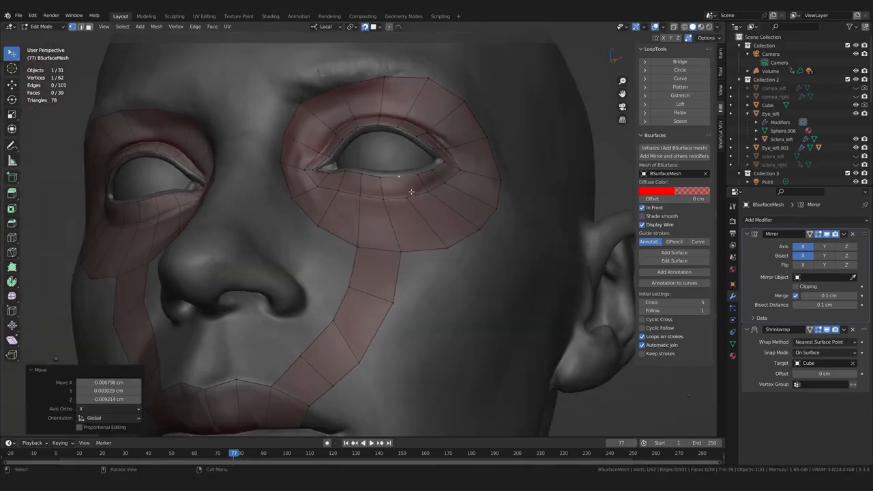
pyautogui.keyDown('shift'); pyautogui.moveTo(368, 283); pyautogui.dragTo(395, 228, button='middle'); pyautogui.keyUp('shift')
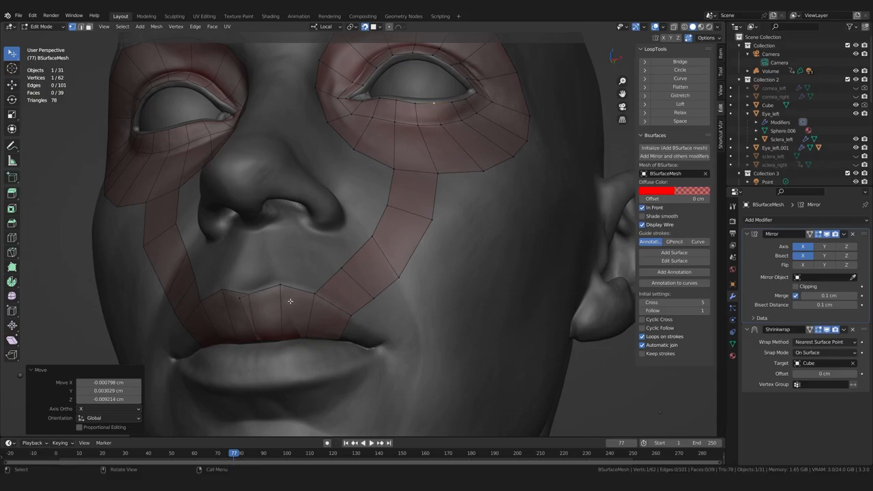
pyautogui.moveTo(294, 316); pyautogui.dragTo(295, 322, button='middle')
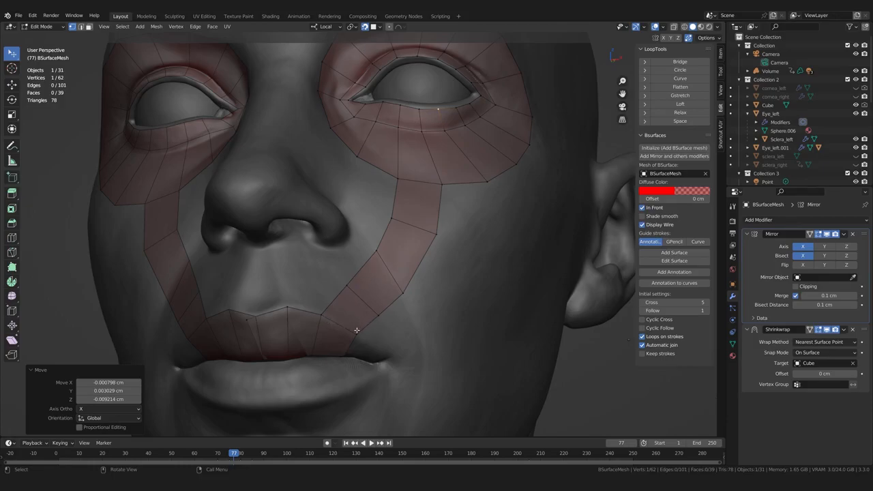
pyautogui.moveTo(346, 343); pyautogui.dragTo(251, 333, button='middle')
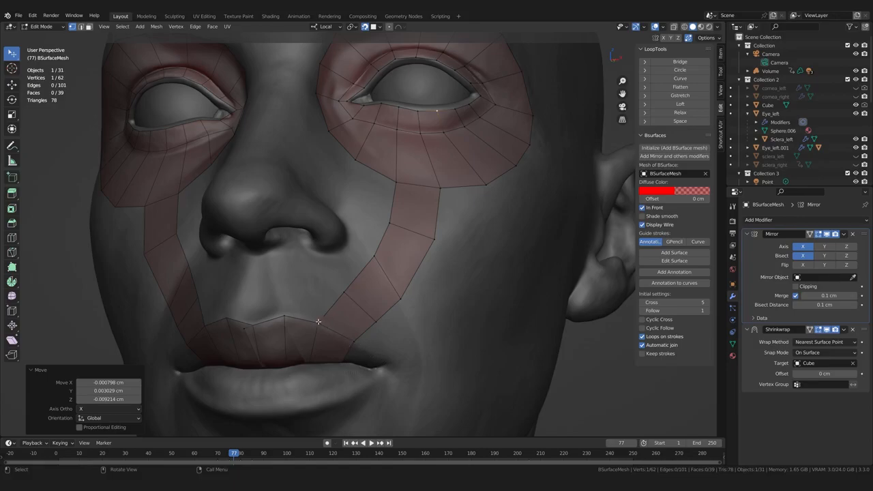
pyautogui.moveTo(283, 317); pyautogui.dragTo(276, 326, button='middle')
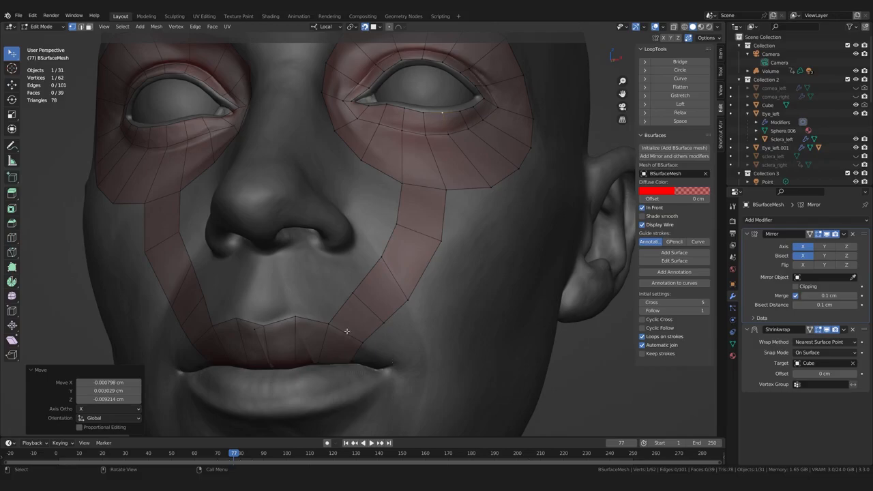
# - Extend the upper-lip strip's outer end edge to the mouth corner with the Poly Build tool
pyautogui.moveTo(348, 335); pyautogui.dragTo(343, 327, button='middle')
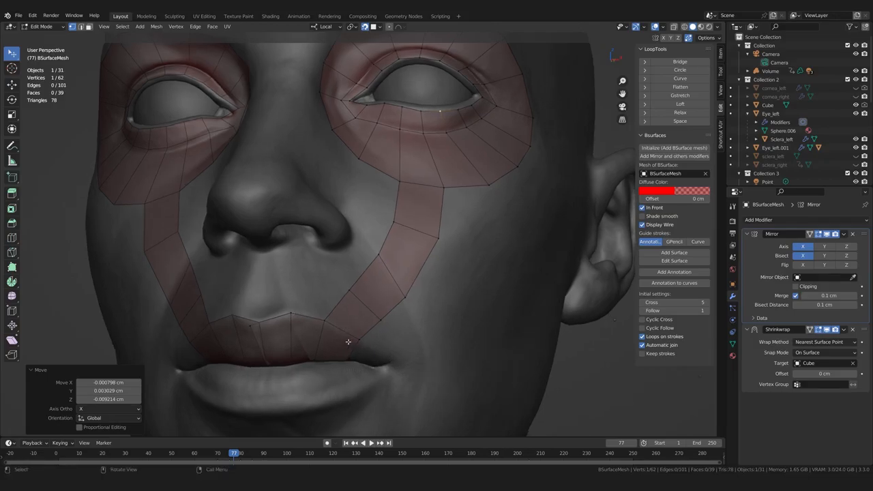
pyautogui.scroll(3, 314, 344)
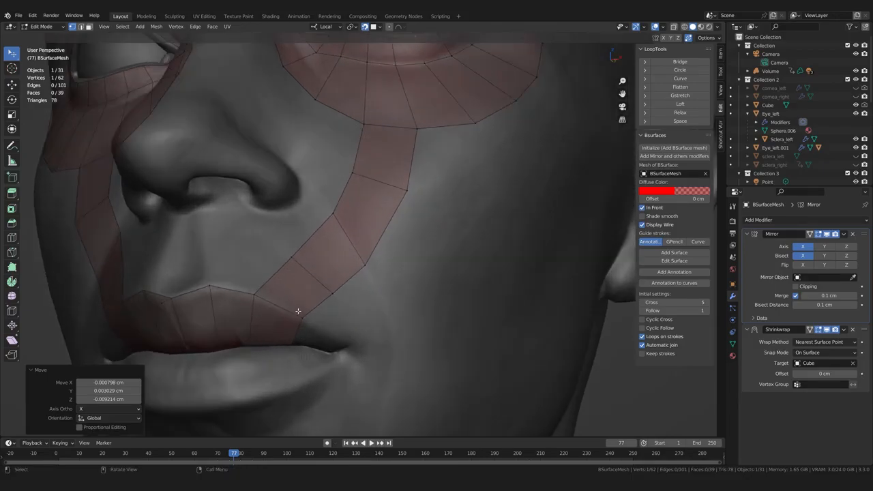
pyautogui.click(12, 267)
pyautogui.moveTo(305, 325); pyautogui.dragTo(353, 337)
pyautogui.moveTo(346, 341); pyautogui.dragTo(354, 337, button='middle')
# - Add a single loop cut across the new face at the mouth corner, leaving it almost centred
pyautogui.hotkey('ctrl', 'r')
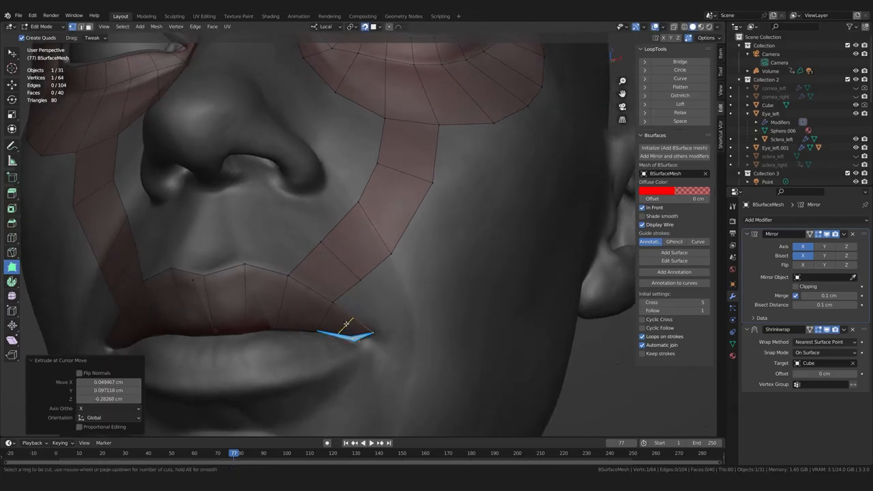
pyautogui.click(347, 323)
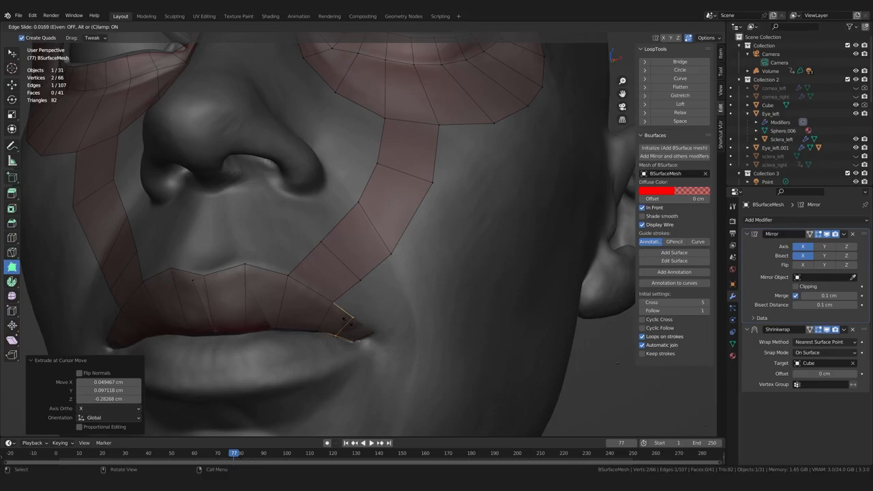
pyautogui.click(382, 328)
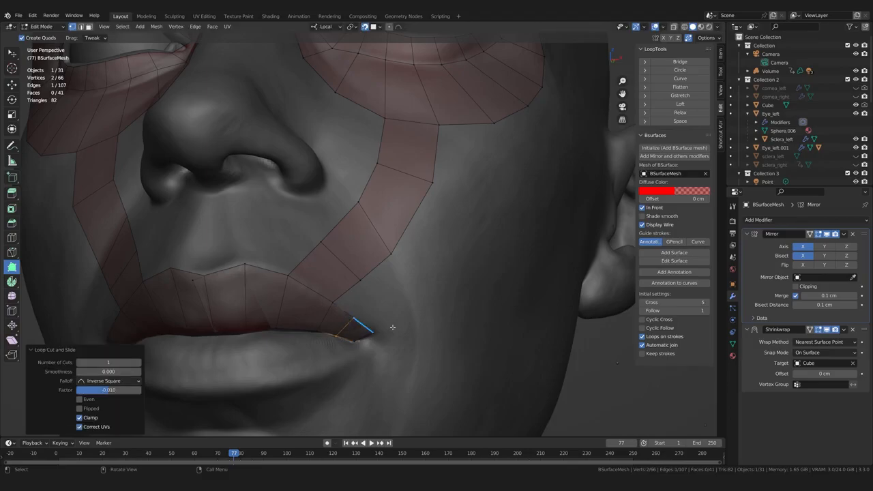
# - Build a quad beside the mouth corner that joins the new cut to the lower end of the cheek strip
pyautogui.moveTo(399, 300); pyautogui.dragTo(397, 312, button='middle')
pyautogui.scroll(-1, 397, 312)
pyautogui.scroll(1, 397, 312)
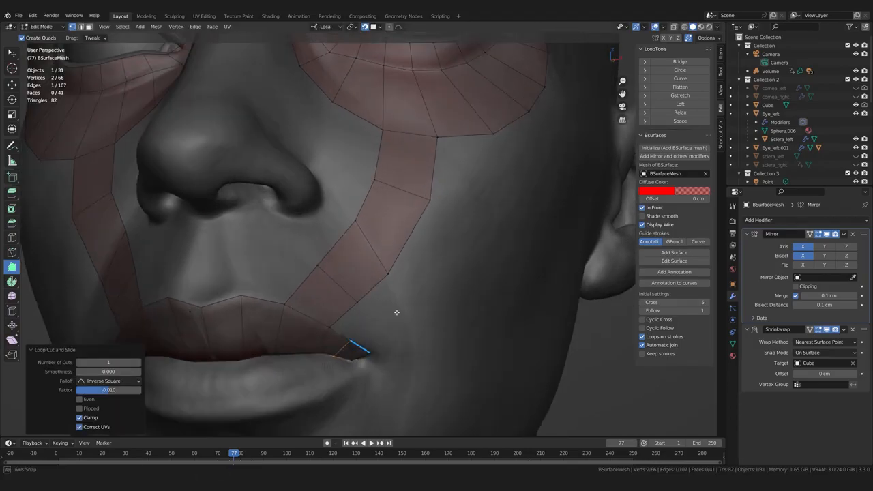
pyautogui.moveTo(351, 315); pyautogui.dragTo(372, 319)
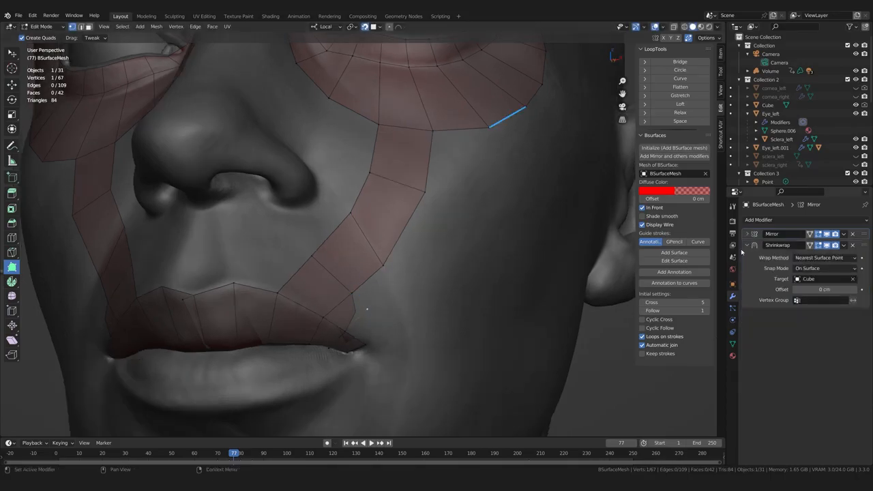
# - Enable the On Cage display of the Shrinkwrap modifier
pyautogui.click(809, 245)
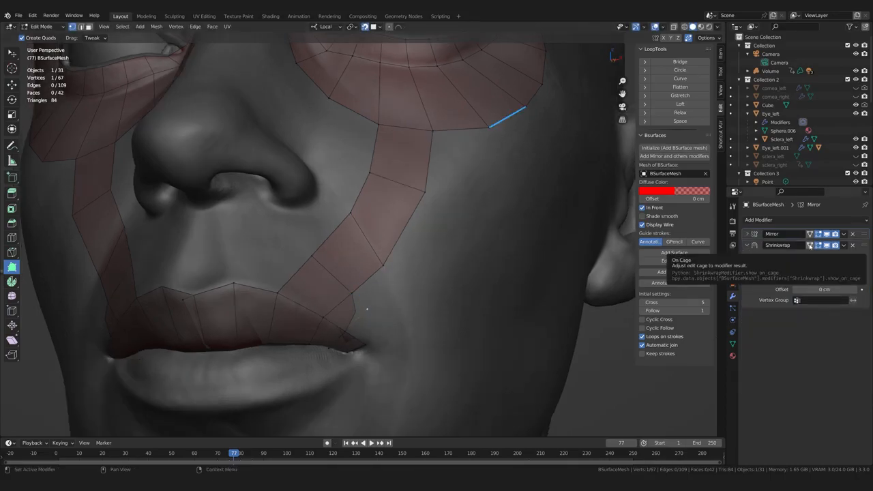
pyautogui.click(810, 246)
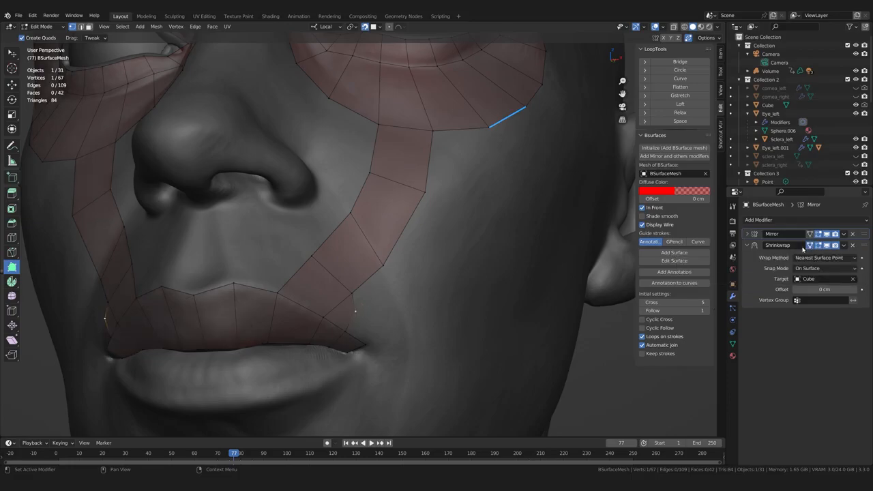
# - Pull the outer vertex of the new mouth-corner quad slightly outward across the cheek with Poly Build
pyautogui.moveTo(365, 310); pyautogui.dragTo(349, 339, button='middle')
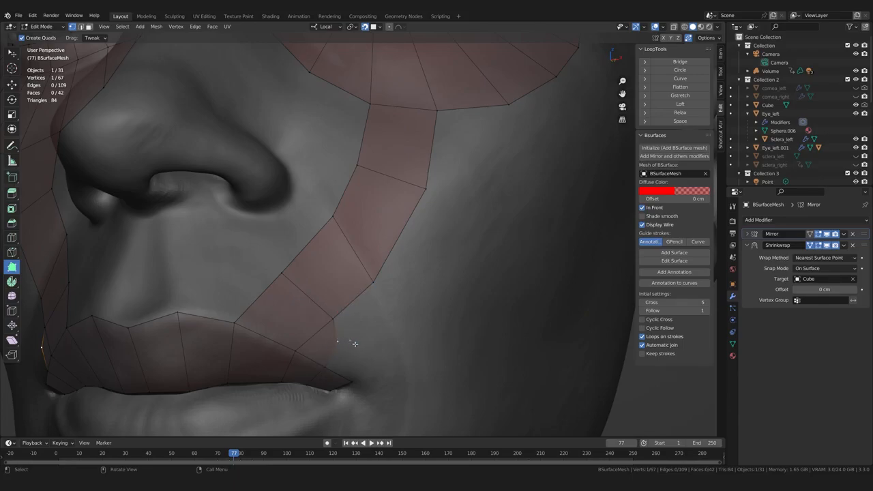
pyautogui.moveTo(350, 343); pyautogui.dragTo(318, 357, button='middle')
pyautogui.click(11, 57)
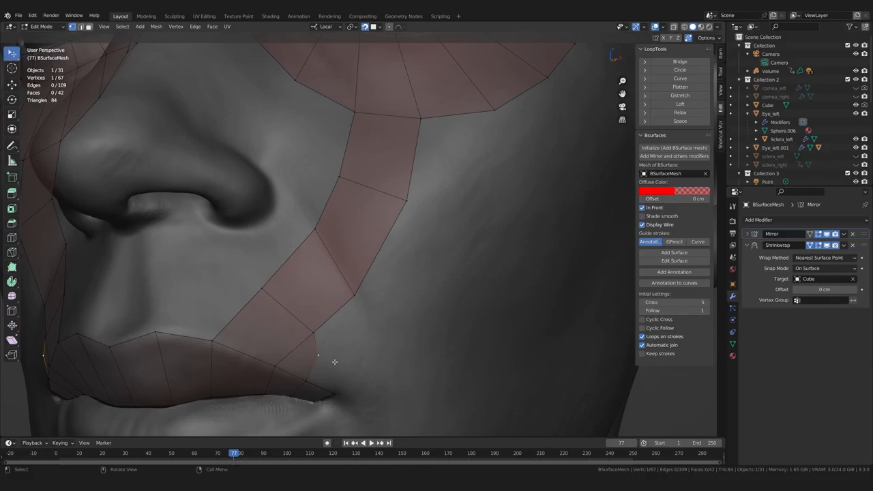
pyautogui.click(13, 266)
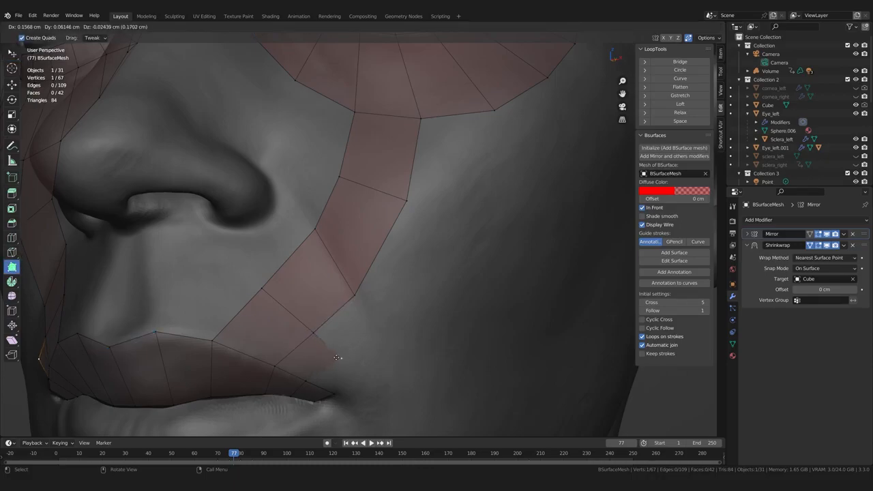
pyautogui.keyDown('ctrl'); pyautogui.click(332, 354); pyautogui.keyUp('ctrl')
pyautogui.scroll(-2, 335, 354)
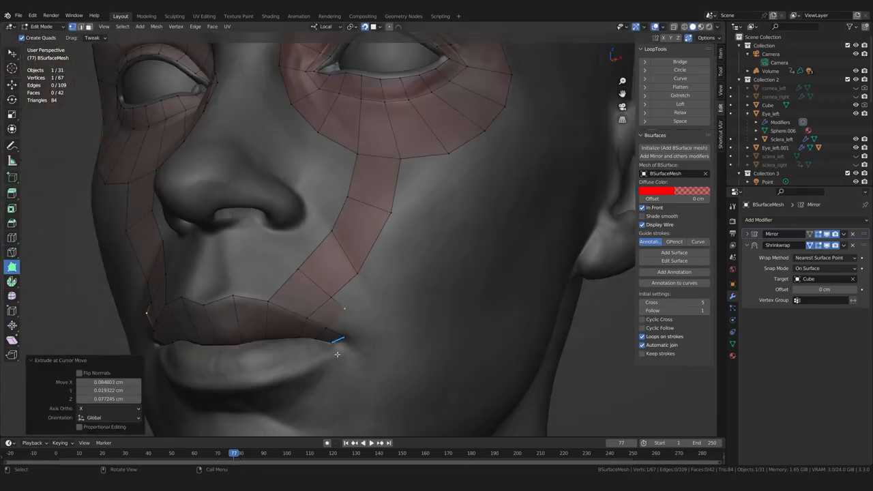
pyautogui.scroll(1, 338, 347)
pyautogui.moveTo(343, 326); pyautogui.dragTo(343, 335)
# - Build two more quads up the outer side of the cheek strip from the mouth corner with Poly Build
pyautogui.moveTo(343, 334); pyautogui.dragTo(337, 332, button='middle')
pyautogui.keyDown('ctrl'); pyautogui.moveTo(328, 319); pyautogui.dragTo(364, 313); pyautogui.keyUp('ctrl')
pyautogui.moveTo(363, 313); pyautogui.dragTo(379, 308, button='middle')
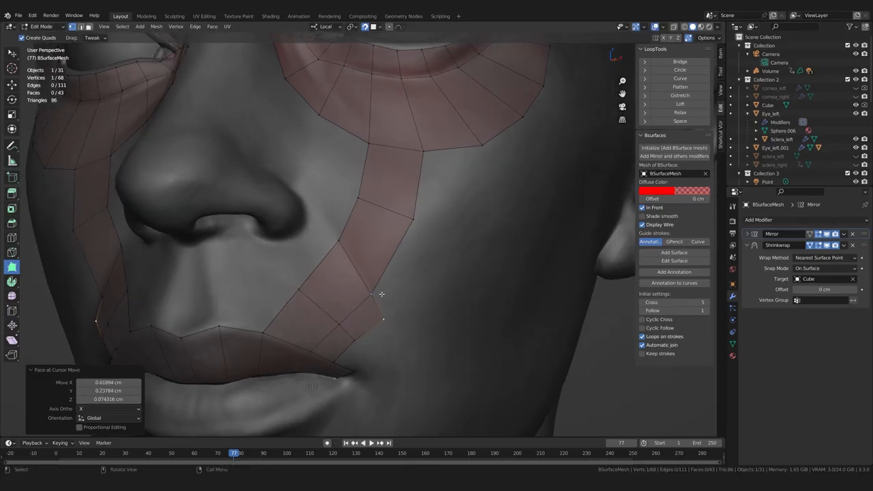
pyautogui.keyDown('ctrl'); pyautogui.moveTo(398, 282); pyautogui.dragTo(468, 226); pyautogui.keyUp('ctrl')
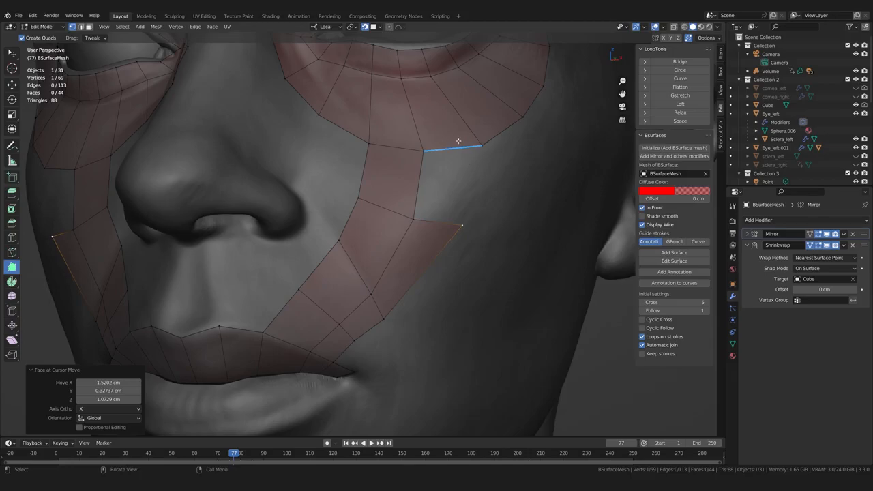
# - Fill the gap between the new outer cheek quad, the cheek strip and the eye ring with a face
pyautogui.scroll(-1, 443, 190)
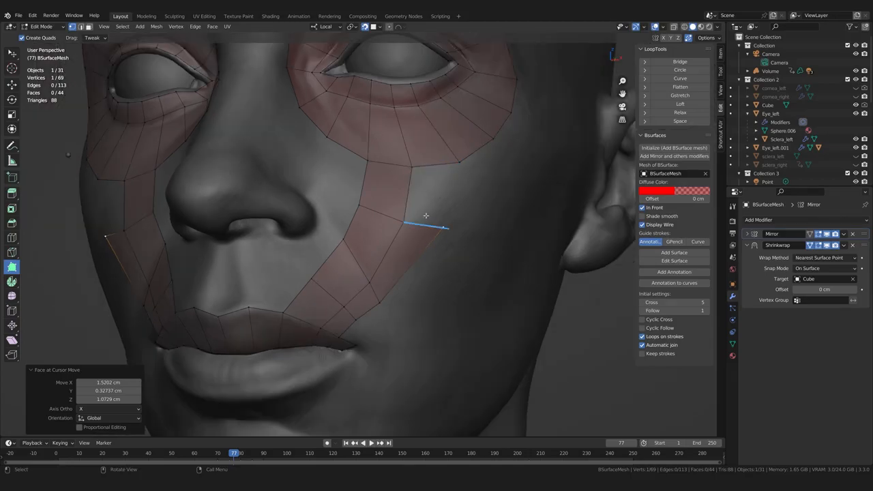
pyautogui.moveTo(433, 169); pyautogui.dragTo(442, 166, button='middle')
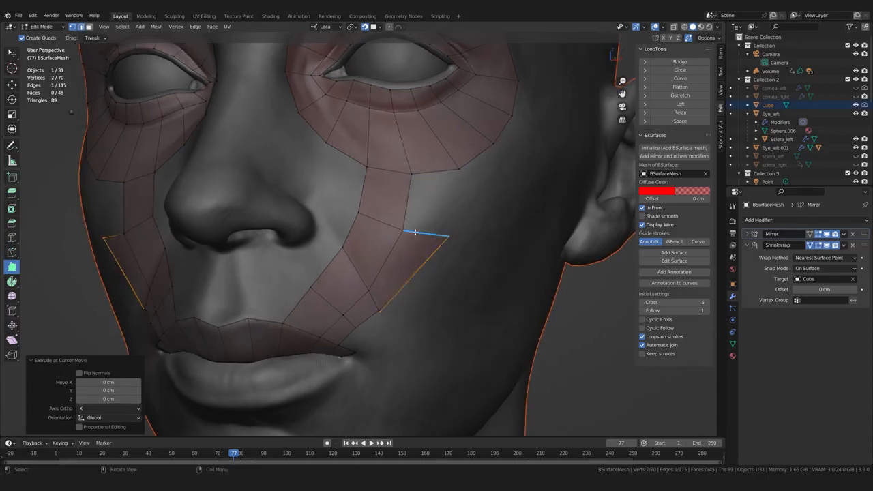
pyautogui.click(415, 232)
pyautogui.keyDown('shift'); pyautogui.click(429, 171); pyautogui.keyUp('shift')
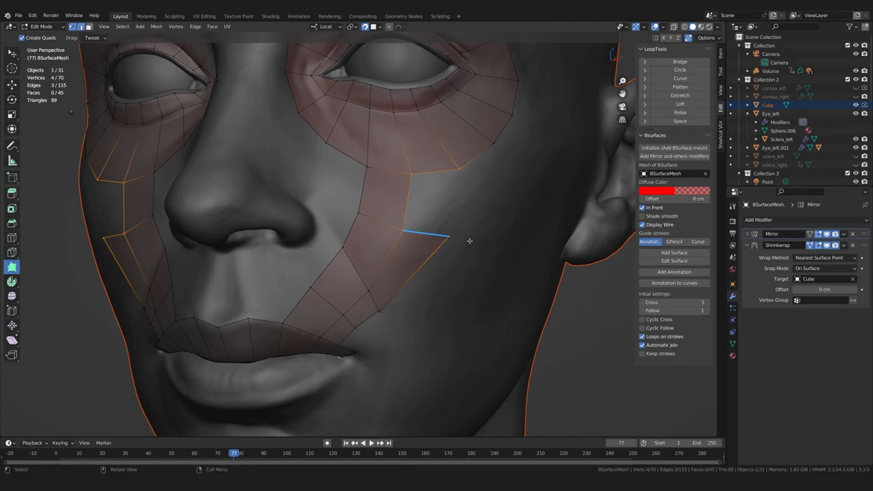
pyautogui.press('f')
# - Move the outer cheek vertex slightly down and inward, and remove the stray triangle from the cheek patch's outer edge
pyautogui.moveTo(406, 277); pyautogui.dragTo(385, 262, button='middle')
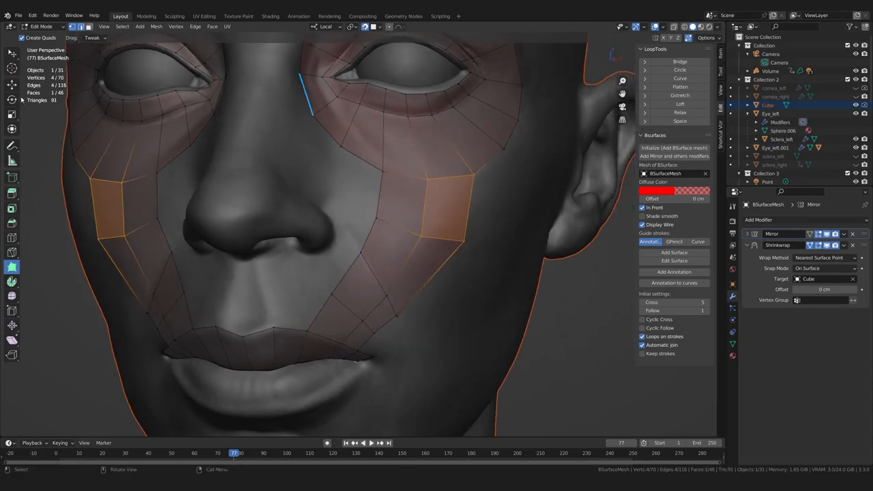
pyautogui.click(12, 54)
pyautogui.click(459, 239)
pyautogui.press('g')
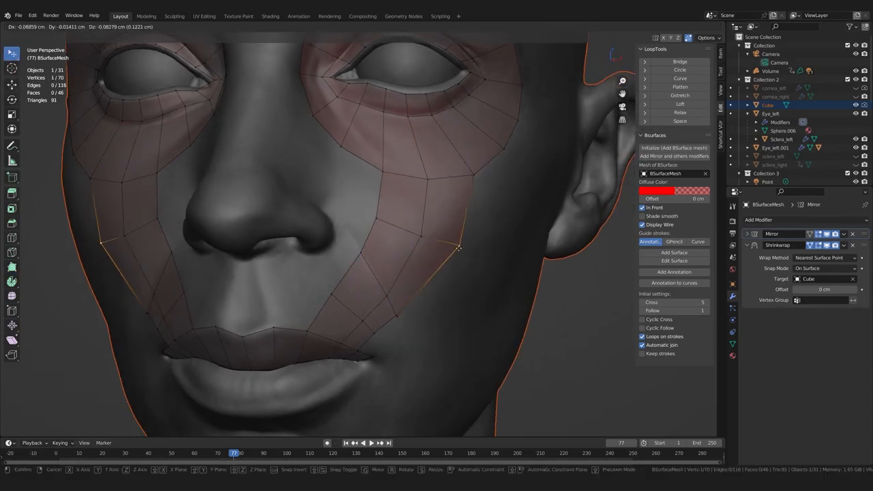
pyautogui.moveTo(456, 260); pyautogui.dragTo(419, 237)
pyautogui.click(373, 219)
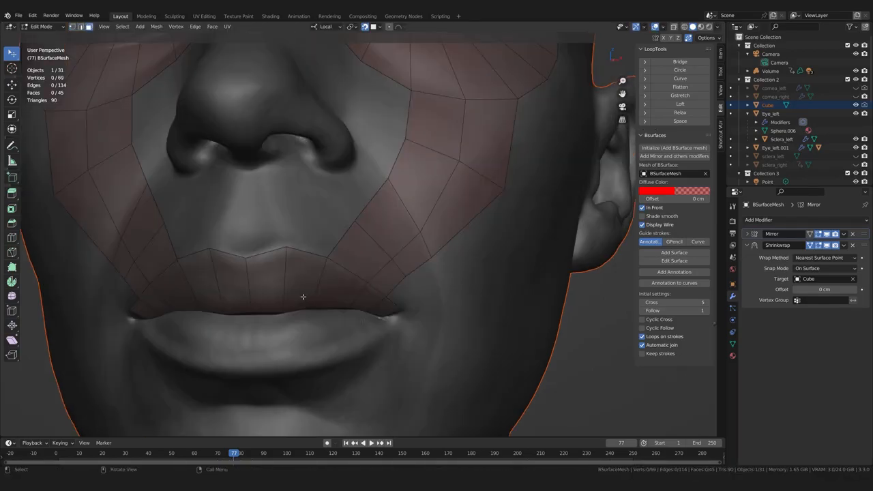
# - Add a single loop cut through the upper-lip face just outside the cupid's-bow peak, close to its centre
pyautogui.scroll(-1, 289, 287)
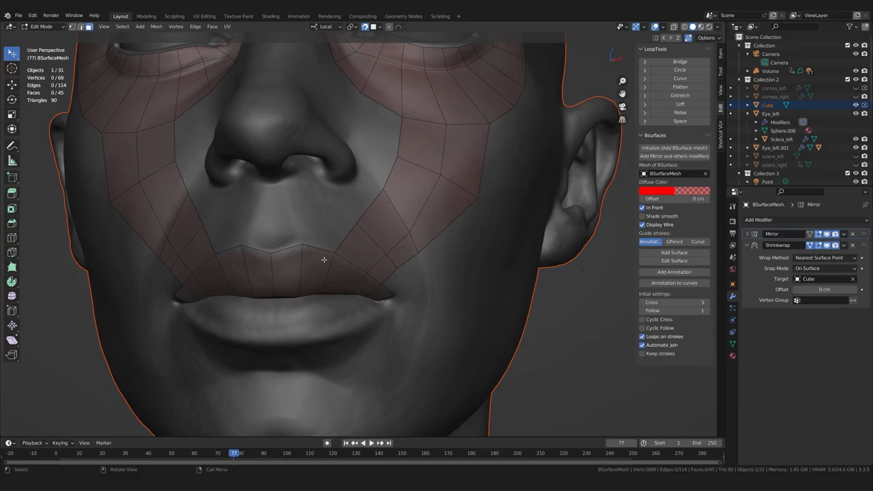
pyautogui.hotkey('ctrl', 'r')
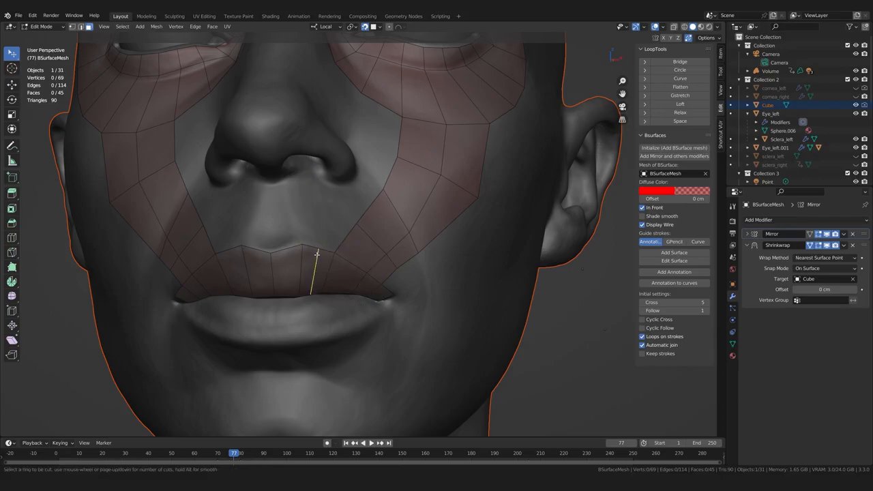
pyautogui.click(316, 253)
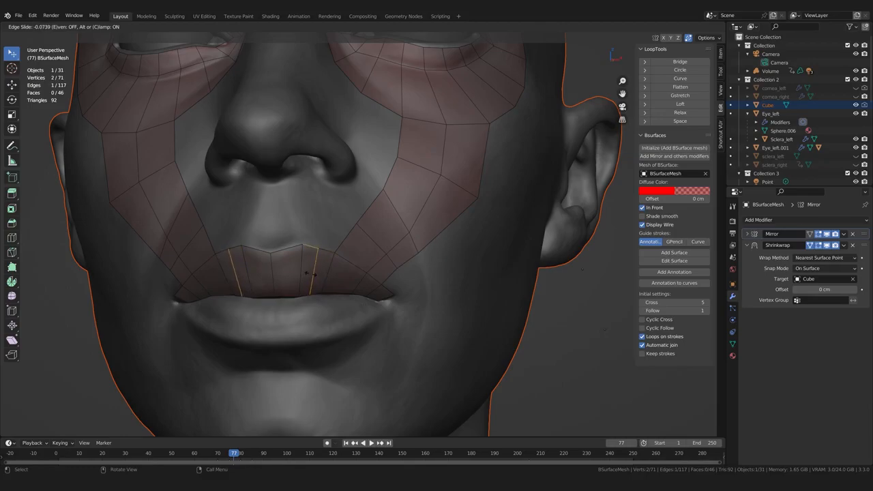
pyautogui.click(311, 274)
# - Select the upper lip's contour edges from mouth corner to cupid's-bow peak and space them evenly with LoopTools
pyautogui.scroll(1, 293, 298)
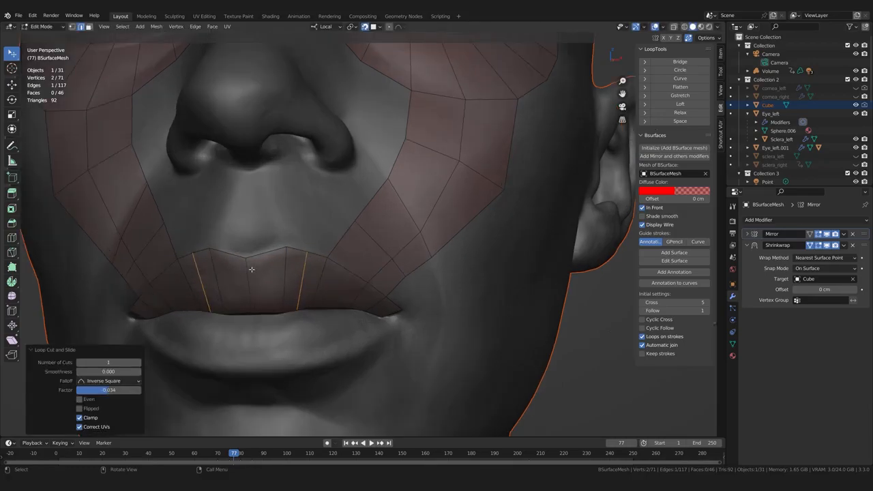
pyautogui.scroll(-1, 253, 269)
pyautogui.click(380, 289)
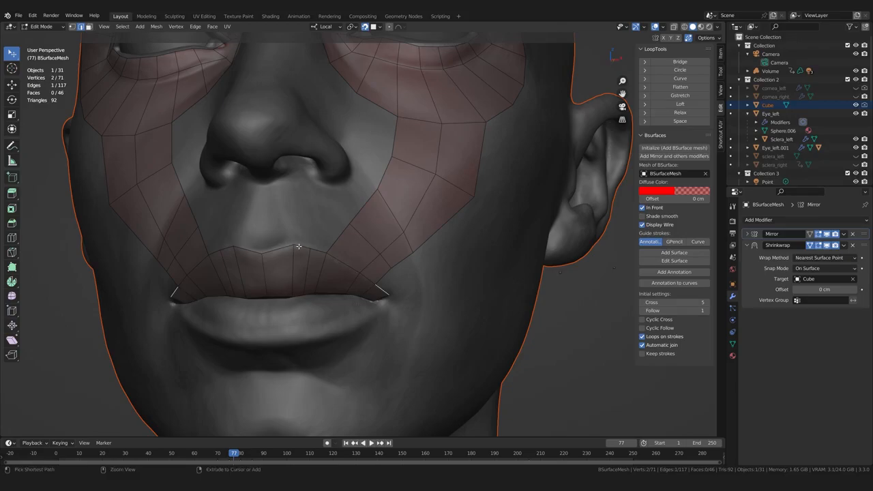
pyautogui.keyDown('ctrl'); pyautogui.click(296, 247); pyautogui.keyUp('ctrl')
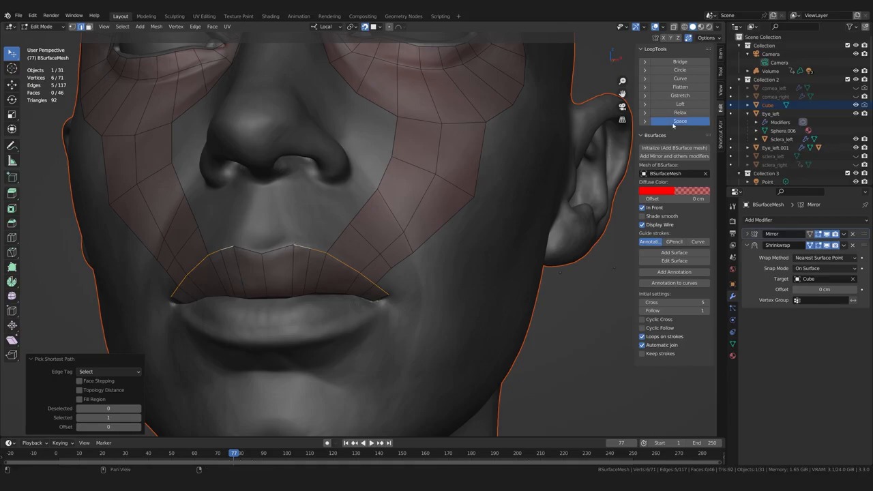
# - Select the upper lip's lower edge path out to the mouth corner and space its vertices evenly with LoopTools
pyautogui.scroll(3, 283, 267)
pyautogui.click(269, 272)
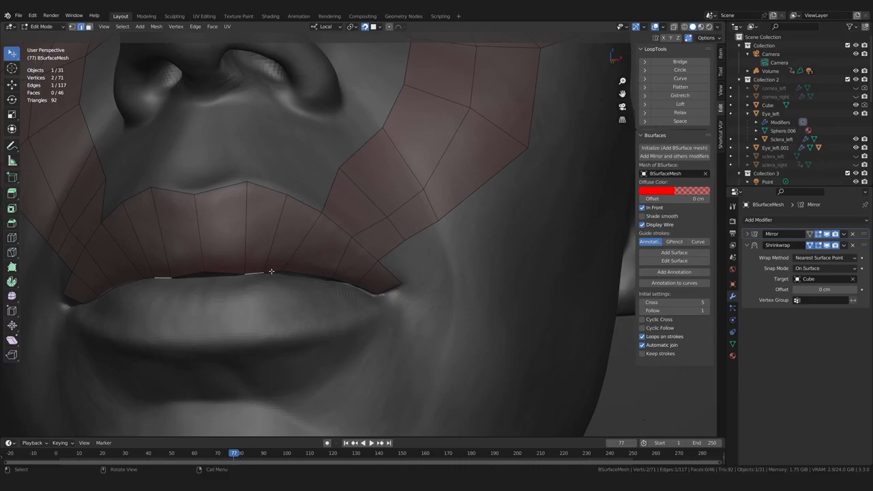
pyautogui.keyDown('ctrl'); pyautogui.click(371, 291); pyautogui.keyUp('ctrl')
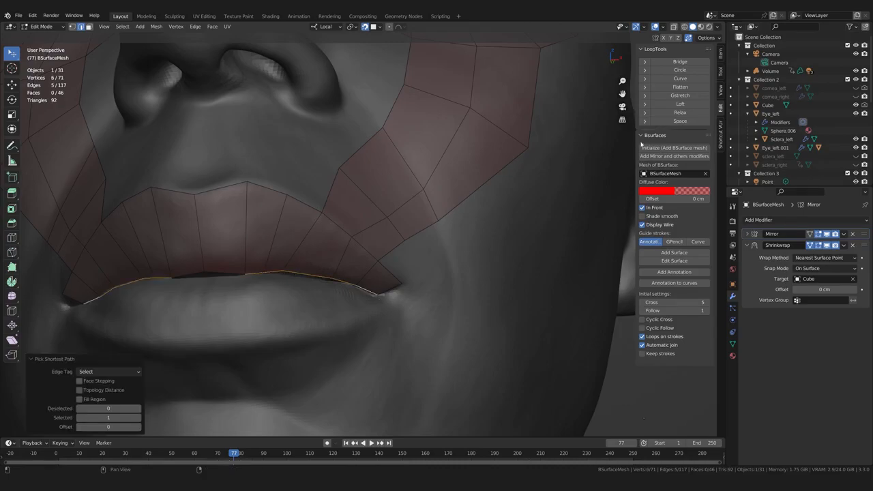
pyautogui.click(674, 121)
pyautogui.moveTo(314, 216); pyautogui.dragTo(341, 263, button='middle')
pyautogui.scroll(-2, 317, 234)
pyautogui.click(542, 368)
# - Shift the cheek strip's inner edge between nostril and upper lip slightly outward and down
pyautogui.scroll(2, 349, 212)
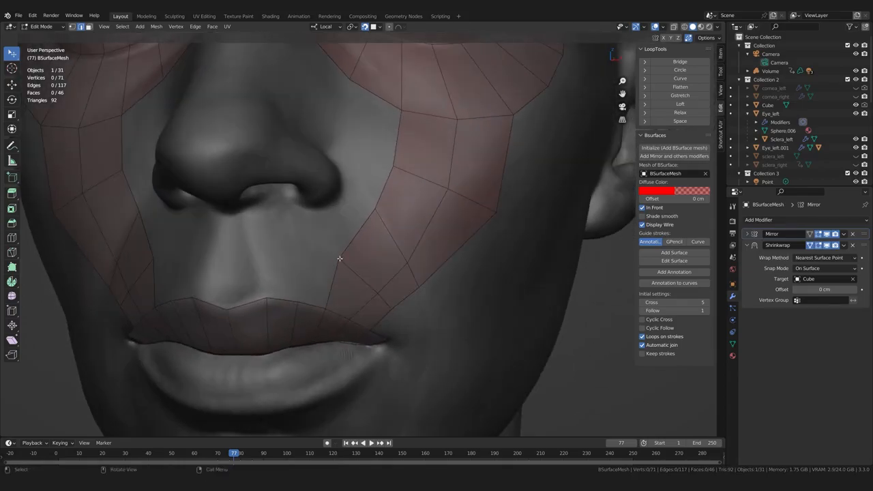
pyautogui.click(339, 258)
pyautogui.press('g')
pyautogui.press('x')
pyautogui.click(333, 249)
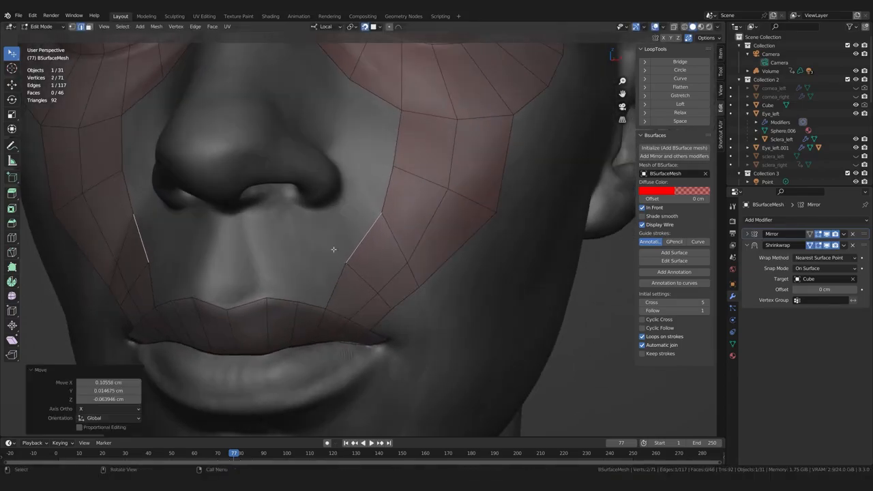
# - Nudge the individual vertices on the cheek strip's inner border with the Move tool in vertex selection mode
pyautogui.click(12, 84)
pyautogui.click(585, 375)
pyautogui.moveTo(347, 262); pyautogui.dragTo(349, 265)
pyautogui.click(346, 263)
pyautogui.press('1')
pyautogui.click(347, 262)
pyautogui.moveTo(381, 213); pyautogui.dragTo(379, 212)
pyautogui.click(393, 167)
# - Shift the cheek patch's middle-column vertices slightly to even out the quads between eye ring and mouth
pyautogui.click(446, 188)
pyautogui.moveTo(446, 187); pyautogui.dragTo(444, 186)
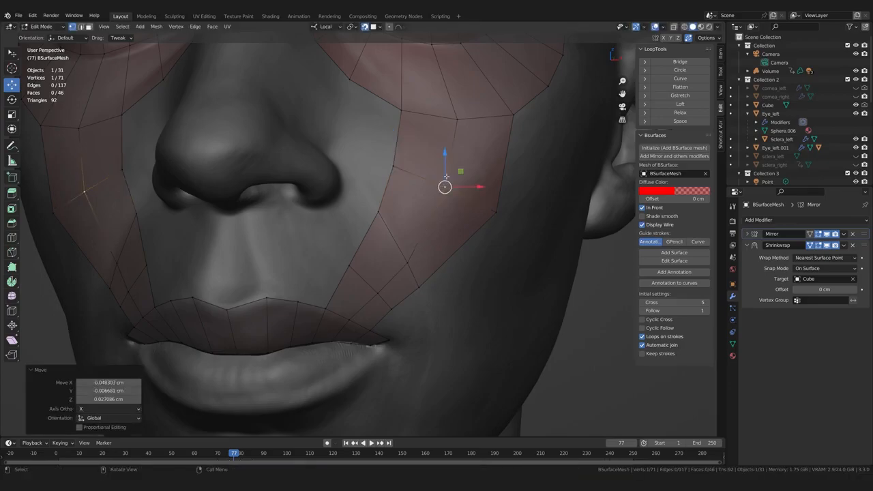
pyautogui.moveTo(444, 186); pyautogui.dragTo(430, 202, button='middle')
pyautogui.moveTo(448, 134); pyautogui.dragTo(442, 133)
pyautogui.moveTo(391, 282); pyautogui.dragTo(403, 269, button='middle')
pyautogui.moveTo(408, 265); pyautogui.dragTo(402, 253)
# - Fine-tune the inner, middle and outer vertices of the small cheek quads just above the mouth corner
pyautogui.moveTo(378, 293); pyautogui.dragTo(422, 293)
pyautogui.moveTo(391, 310); pyautogui.dragTo(393, 314)
pyautogui.moveTo(350, 266); pyautogui.dragTo(350, 262)
pyautogui.moveTo(394, 314); pyautogui.dragTo(398, 311)
pyautogui.moveTo(372, 285); pyautogui.dragTo(374, 282)
pyautogui.moveTo(349, 261); pyautogui.dragTo(351, 257)
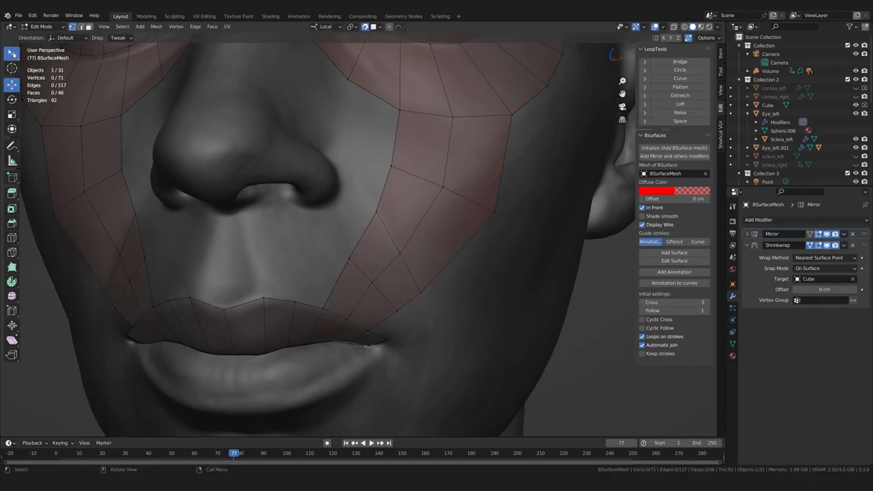
pyautogui.scroll(-5, 391, 300)
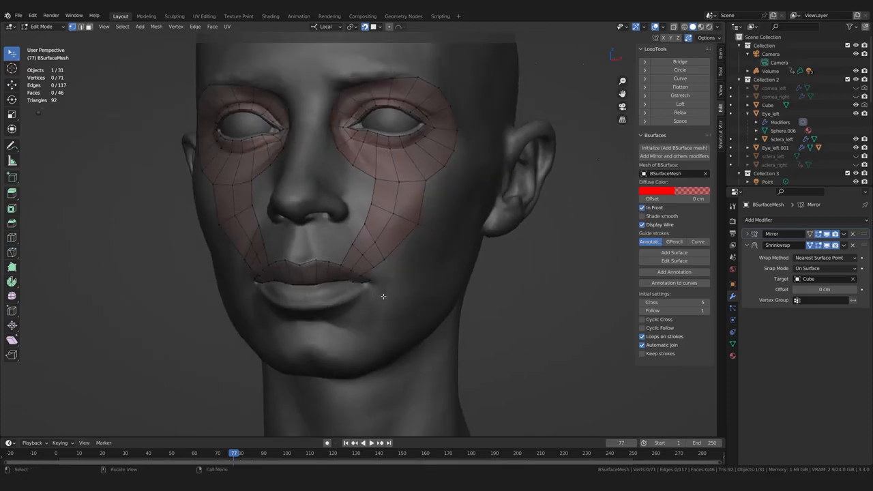
pyautogui.scroll(6, 380, 296)
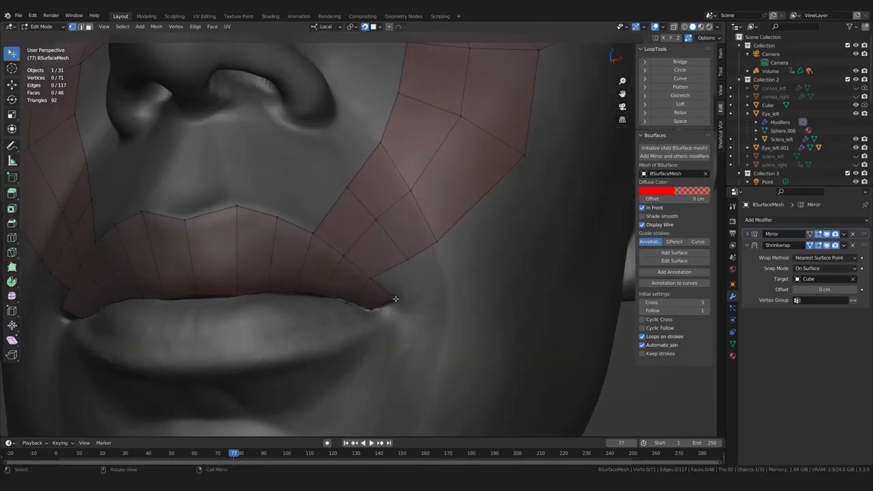
# - Move the upper-lip strip's end vertex out to the mouth corner and nudge the inner lip-line vertex near the centre
pyautogui.moveTo(394, 298); pyautogui.dragTo(403, 313)
pyautogui.moveTo(393, 313); pyautogui.dragTo(398, 325, button='middle')
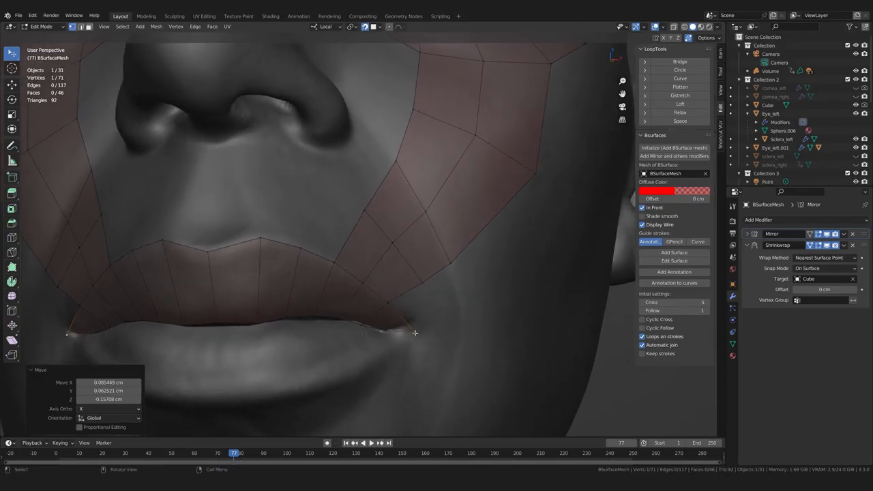
pyautogui.moveTo(414, 333); pyautogui.dragTo(411, 332)
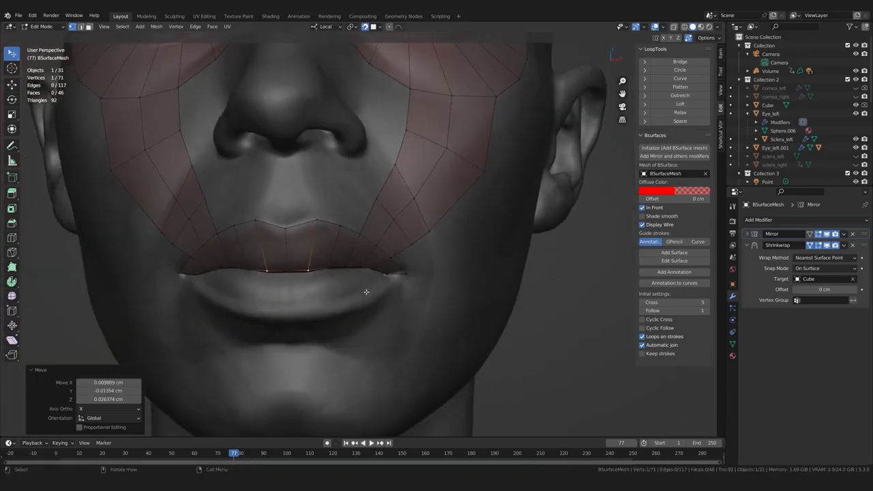
pyautogui.scroll(2, 369, 292)
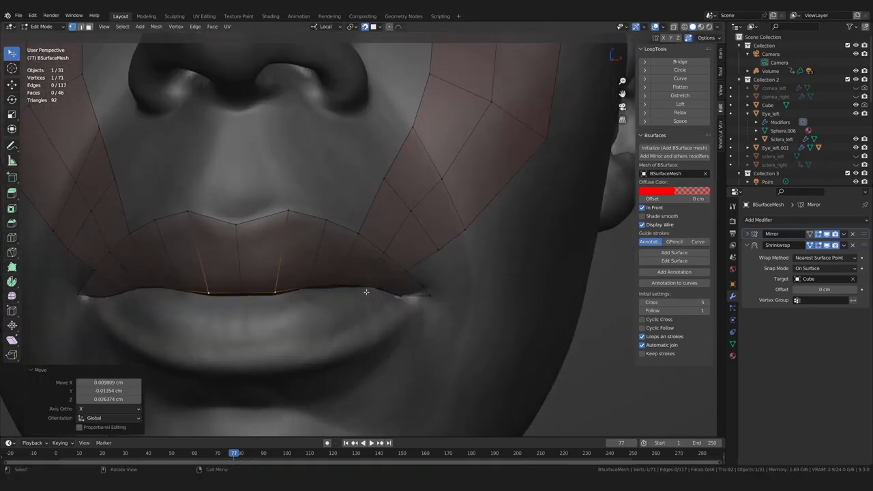
pyautogui.scroll(1, 366, 289)
pyautogui.moveTo(364, 285)
pyautogui.mouseDown(button='middle')
pyautogui.moveTo(356, 289)
pyautogui.moveTo(366, 287)
pyautogui.mouseUp(button='middle')
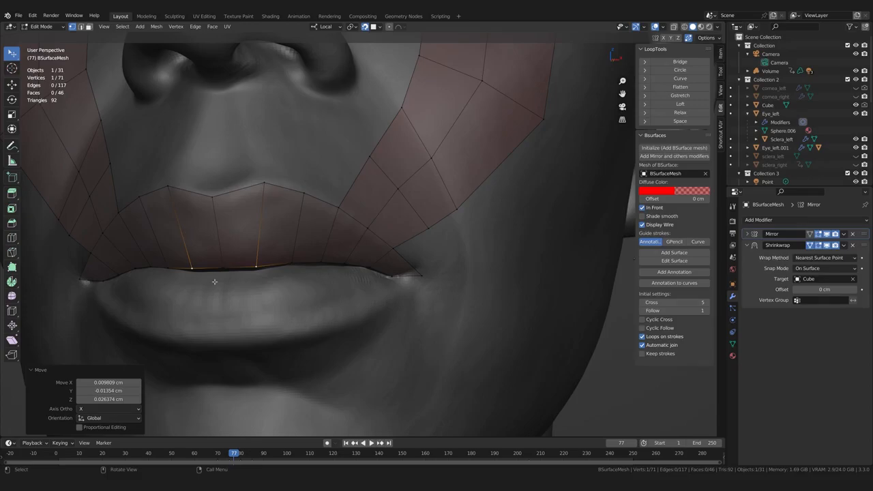
# - Build the first lower-lip quad at the mouth corner with Poly Build, then rotate and move its free edge to follow the lip
pyautogui.hotkey('shift', 'space')
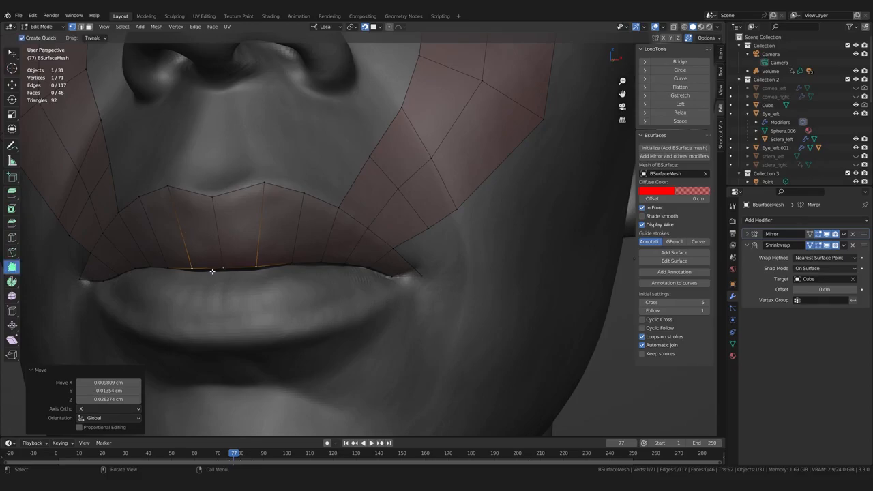
pyautogui.moveTo(408, 280); pyautogui.dragTo(383, 299)
pyautogui.press('r')
pyautogui.click(365, 293)
pyautogui.press('g')
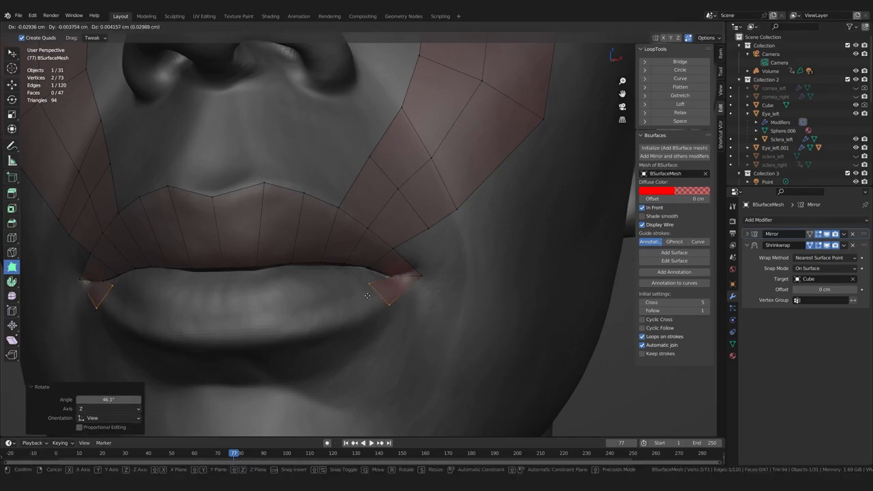
pyautogui.click(367, 296)
pyautogui.moveTo(366, 296); pyautogui.dragTo(366, 297, button='middle')
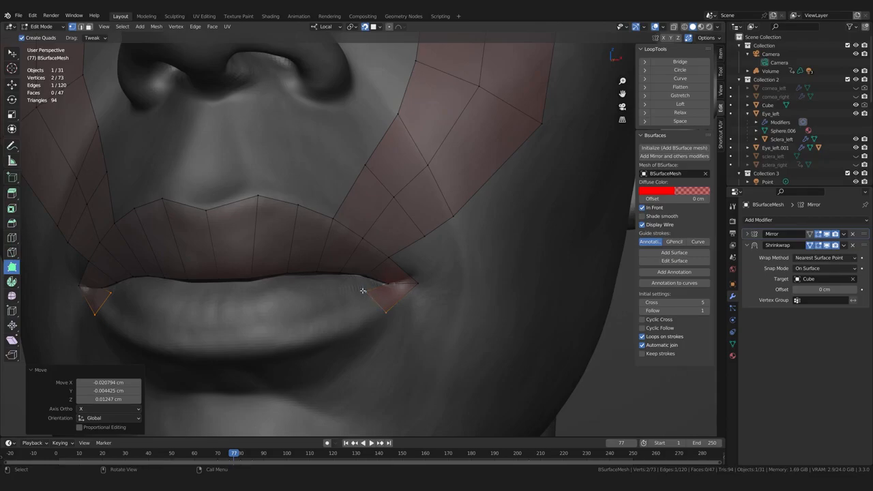
# - Extrude the lower-lip strip's end edge in successive quads toward the face's centre, rotating the new edges to follow the lip
pyautogui.moveTo(360, 300); pyautogui.dragTo(348, 312, button='middle')
pyautogui.moveTo(337, 328); pyautogui.dragTo(301, 336)
pyautogui.press('r')
pyautogui.click(313, 320)
pyautogui.moveTo(300, 336); pyautogui.dragTo(327, 335, button='middle')
pyautogui.moveTo(327, 336); pyautogui.dragTo(263, 340)
pyautogui.press('r')
pyautogui.click(257, 338)
pyautogui.moveTo(248, 342); pyautogui.dragTo(289, 349, button='middle')
pyautogui.moveTo(291, 349); pyautogui.dragTo(258, 349)
pyautogui.moveTo(330, 353); pyautogui.dragTo(295, 349, button='middle')
pyautogui.scroll(1, 341, 334)
# - Pull the lower-lip strip's inner vertices up to the line of the mouth opening
pyautogui.moveTo(357, 328)
pyautogui.mouseDown()
pyautogui.moveTo(356, 310)
pyautogui.moveTo(320, 317)
pyautogui.moveTo(355, 313)
pyautogui.mouseUp()
pyautogui.moveTo(299, 354); pyautogui.dragTo(294, 315)
pyautogui.moveTo(255, 366); pyautogui.dragTo(256, 318)
pyautogui.moveTo(211, 370); pyautogui.dragTo(207, 321)
pyautogui.moveTo(208, 335); pyautogui.dragTo(244, 335, button='middle')
pyautogui.moveTo(247, 365); pyautogui.dragTo(245, 317)
# - Select the lower lip's inner edge row from centre to mouth corner and space it evenly with LoopTools Space
pyautogui.press('2')
pyautogui.click(260, 311)
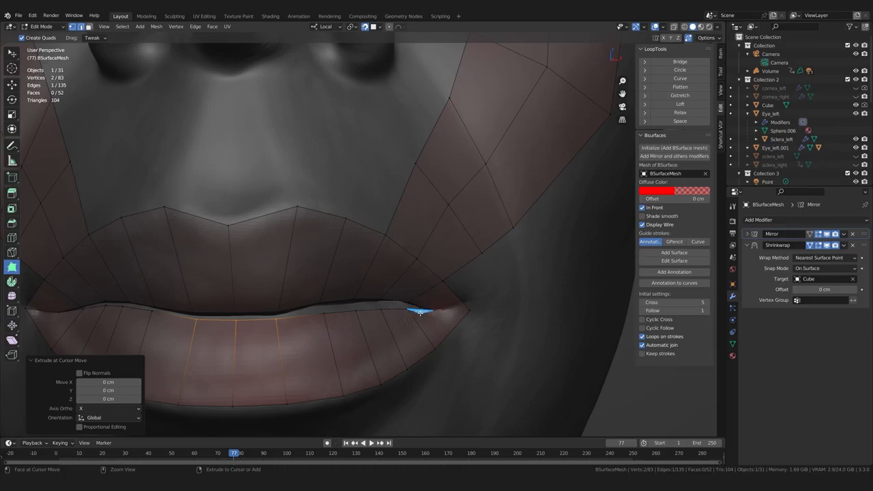
pyautogui.moveTo(352, 358); pyautogui.dragTo(343, 361, button='middle')
pyautogui.click(12, 55)
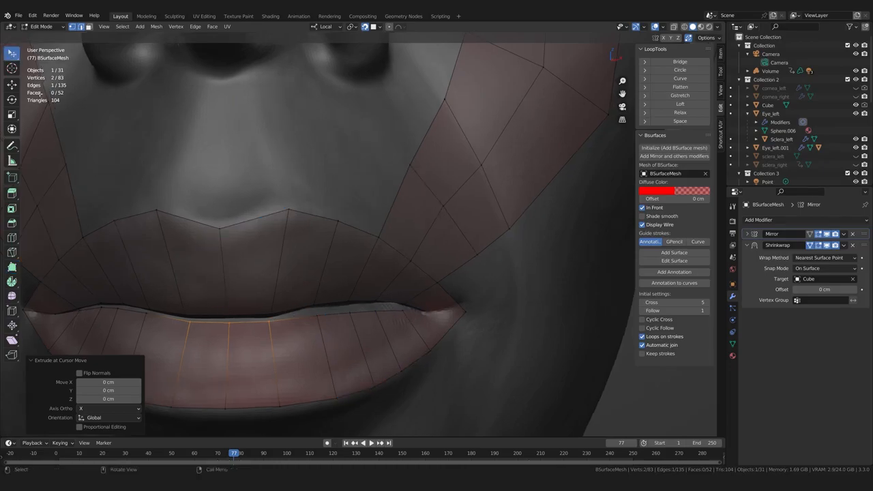
pyautogui.click(262, 350)
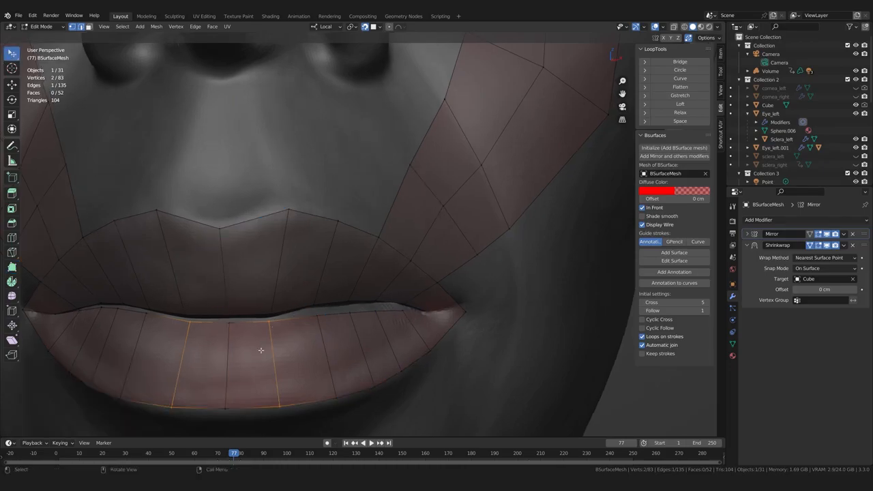
pyautogui.click(250, 322)
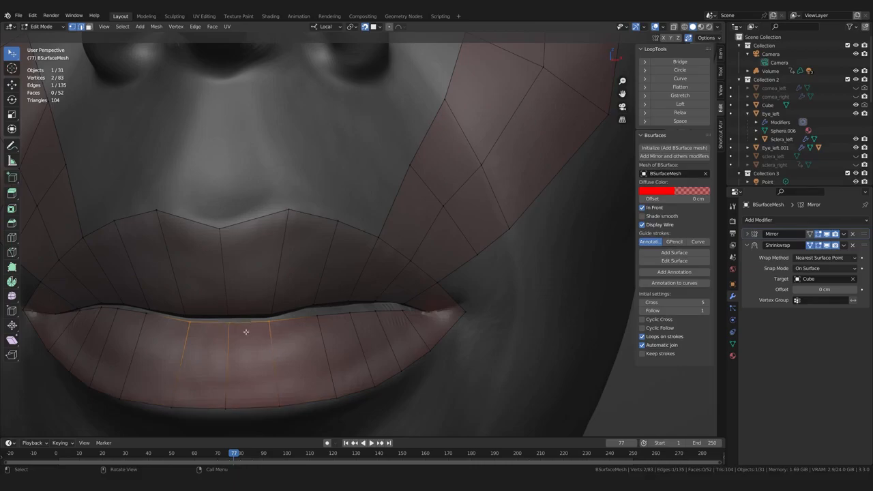
pyautogui.moveTo(419, 315); pyautogui.dragTo(390, 330, button='middle')
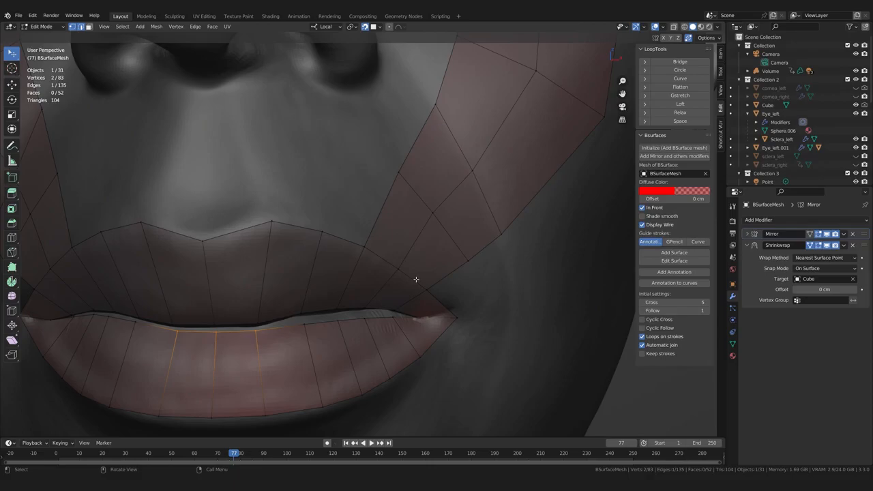
pyautogui.keyDown('ctrl'); pyautogui.click(405, 317); pyautogui.keyUp('ctrl')
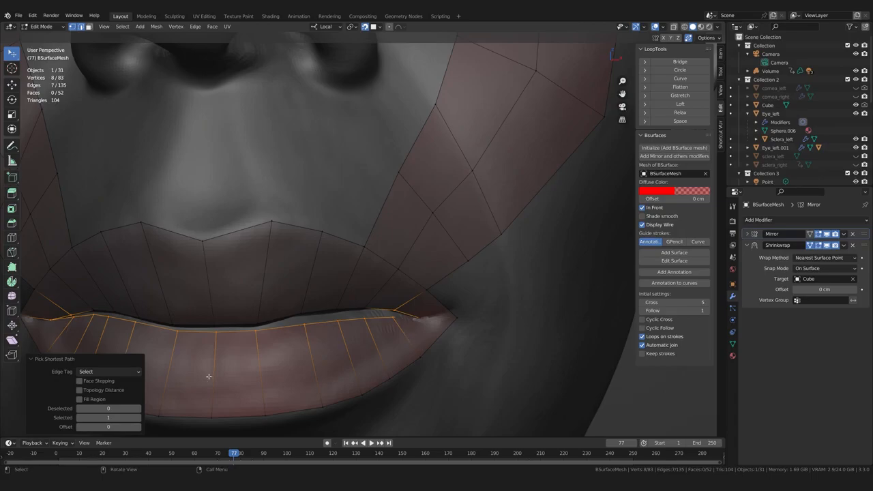
pyautogui.click(680, 120)
# - Select the lower lip's outer edge row from centre to mouth corner, space it evenly with LoopTools Space, and clear the selection
pyautogui.click(239, 417)
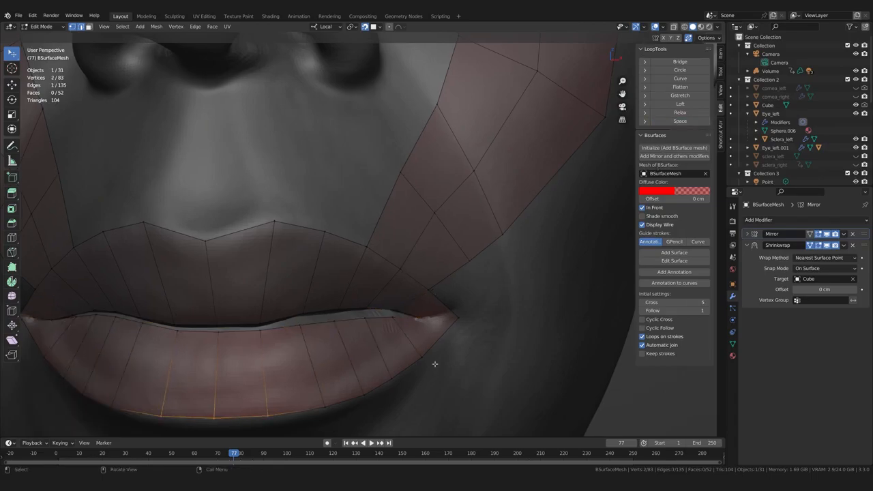
pyautogui.keyDown('ctrl'); pyautogui.click(433, 343); pyautogui.keyUp('ctrl')
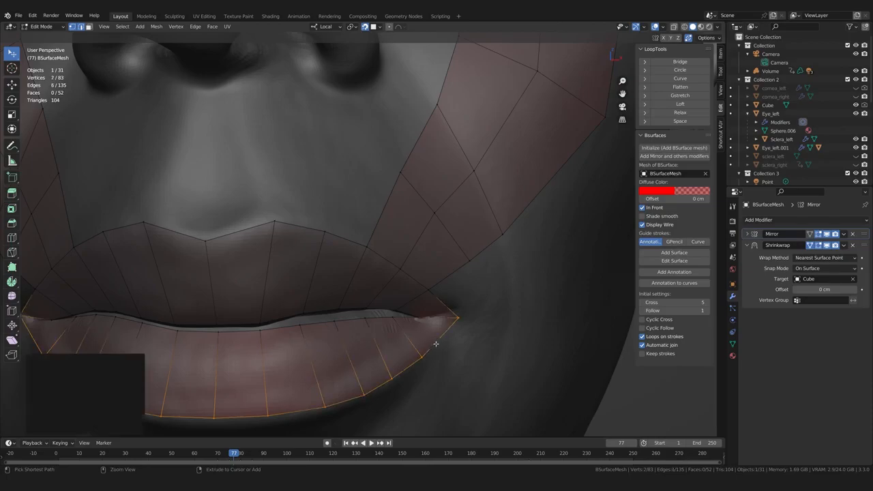
pyautogui.click(680, 120)
pyautogui.scroll(-4, 561, 384)
pyautogui.click(561, 384)
pyautogui.scroll(-3, 420, 284)
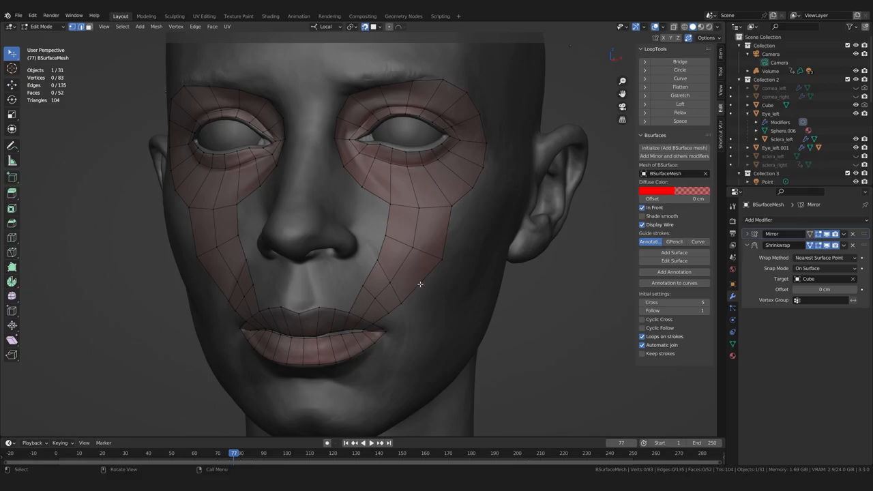
# - Build three quads above the upper lip with Poly Build, filling from the cheek strip to the face's centre line
pyautogui.moveTo(285, 300); pyautogui.dragTo(347, 329, button='middle')
pyautogui.scroll(1, 332, 330)
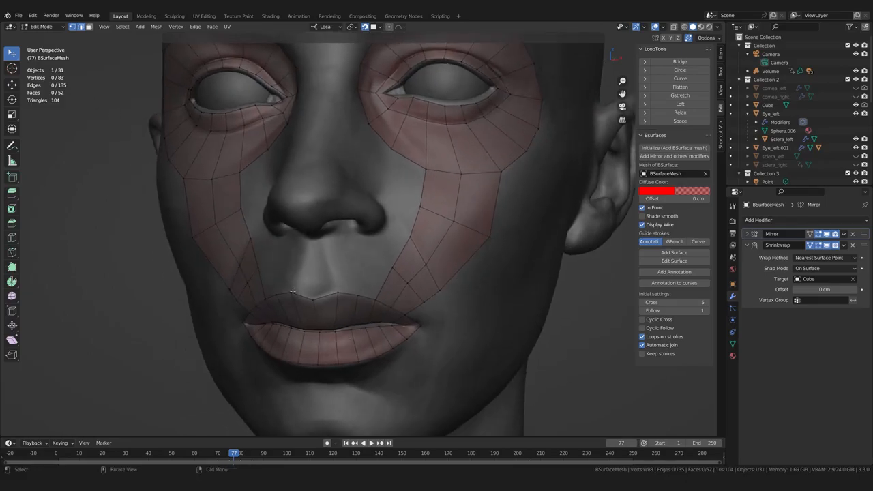
pyautogui.hotkey('shift', 'space')
pyautogui.moveTo(309, 302); pyautogui.dragTo(339, 318, button='middle')
pyautogui.scroll(1, 339, 320)
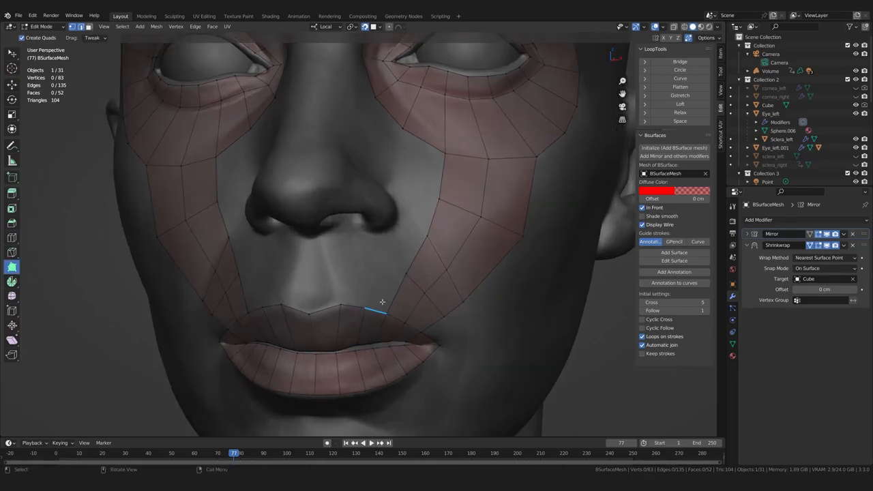
pyautogui.moveTo(386, 305); pyautogui.dragTo(376, 262)
pyautogui.keyDown('ctrl'); pyautogui.moveTo(357, 293); pyautogui.dragTo(332, 257); pyautogui.keyUp('ctrl')
pyautogui.keyDown('ctrl'); pyautogui.moveTo(328, 294); pyautogui.dragTo(312, 257); pyautogui.keyUp('ctrl')
# - Adjust the upper-edge vertices of the new quad row between the upper lip and the nose
pyautogui.moveTo(372, 264); pyautogui.dragTo(334, 259)
pyautogui.scroll(-1, 359, 348)
pyautogui.scroll(1, 349, 325)
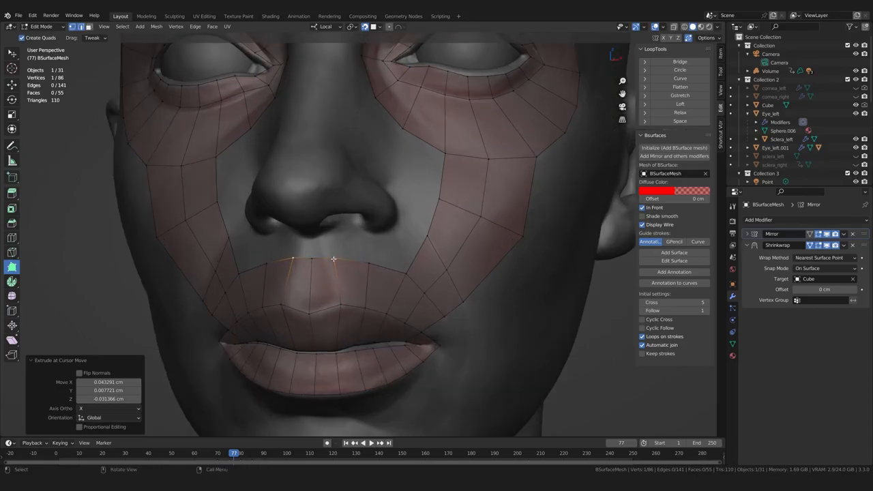
pyautogui.scroll(1, 333, 259)
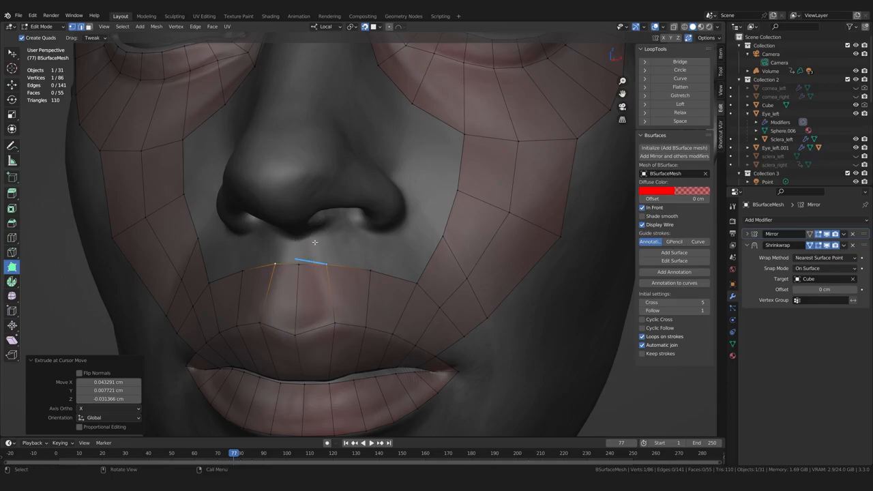
pyautogui.moveTo(327, 265); pyautogui.dragTo(328, 266)
pyautogui.scroll(-1, 329, 266)
# - Extend the quad ring from the cheek strip around the mouth corner and down beside the lower lip with Poly Build
pyautogui.moveTo(329, 267); pyautogui.dragTo(405, 321, button='middle')
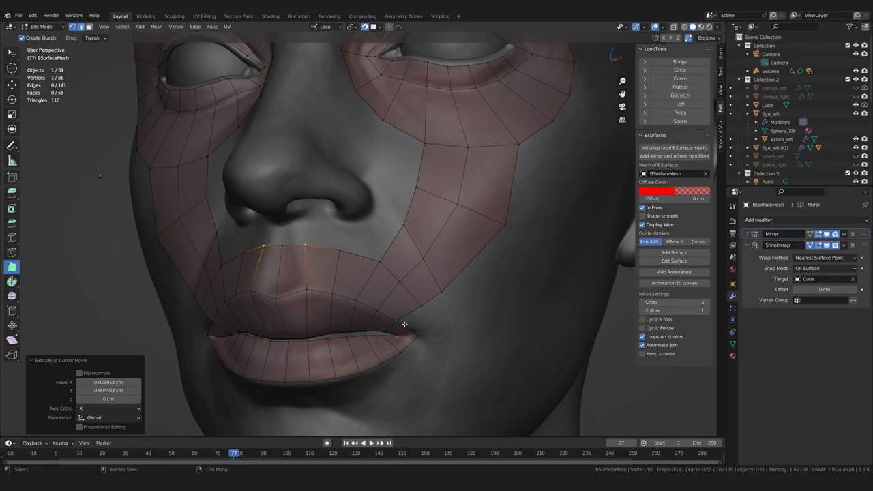
pyautogui.keyDown('ctrl'); pyautogui.moveTo(410, 323); pyautogui.dragTo(456, 338); pyautogui.keyUp('ctrl')
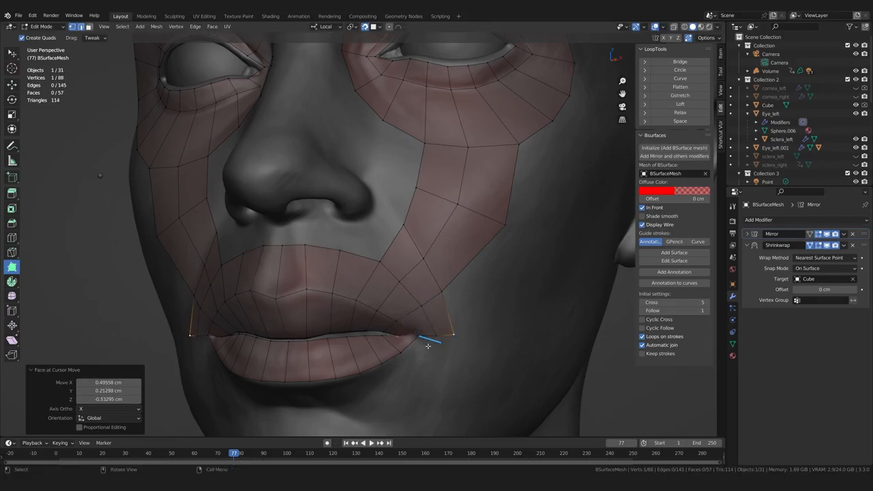
pyautogui.scroll(-3, 576, 360)
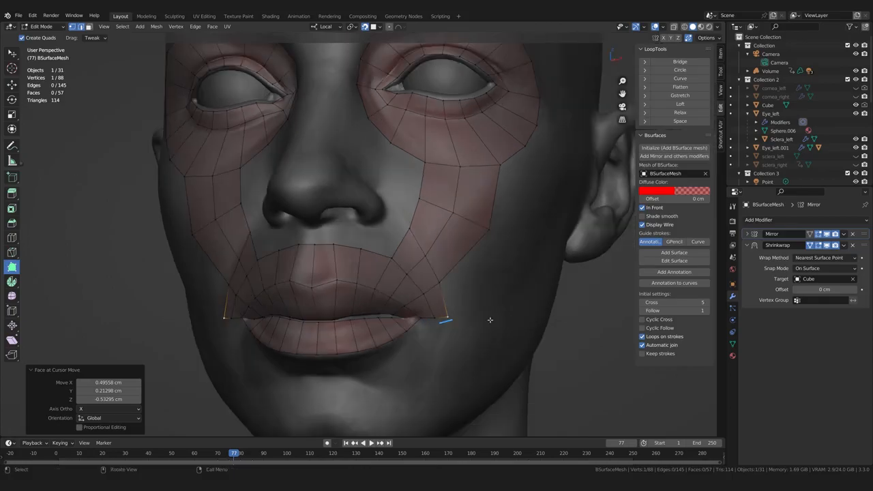
pyautogui.keyDown('ctrl'); pyautogui.moveTo(424, 324); pyautogui.dragTo(409, 359); pyautogui.keyUp('ctrl')
pyautogui.keyDown('ctrl'); pyautogui.moveTo(423, 357); pyautogui.dragTo(427, 385); pyautogui.keyUp('ctrl')
pyautogui.moveTo(514, 372); pyautogui.dragTo(516, 370, button='middle')
pyautogui.click(461, 370)
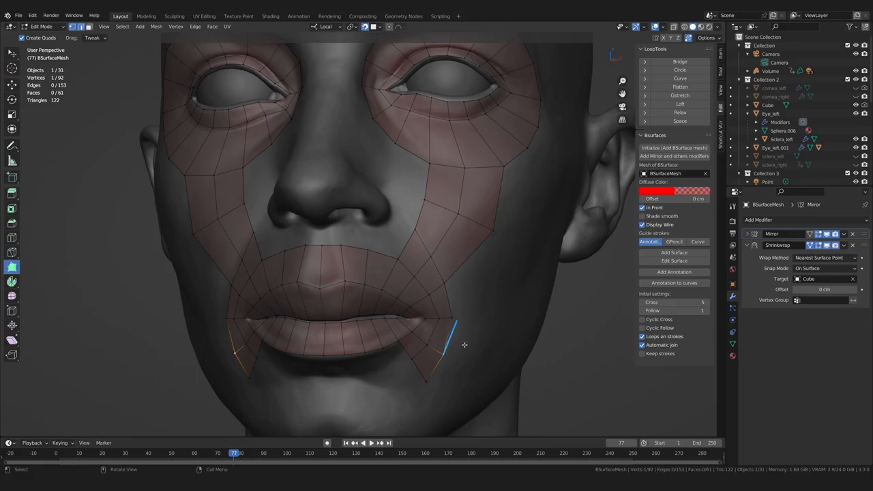
pyautogui.moveTo(459, 318)
pyautogui.mouseDown(button='middle')
pyautogui.moveTo(464, 360)
pyautogui.moveTo(446, 362)
pyautogui.moveTo(437, 327)
pyautogui.moveTo(452, 332)
pyautogui.mouseUp(button='middle')
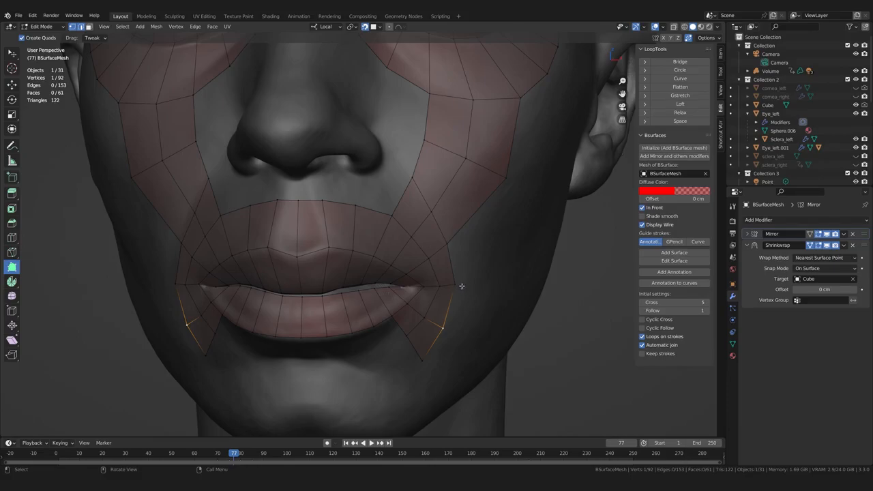
pyautogui.moveTo(448, 243); pyautogui.dragTo(506, 179)
pyautogui.hotkey('ctrl', 'z')
pyautogui.moveTo(444, 327); pyautogui.dragTo(461, 290)
# - In Object Mode, duplicate the retopology mesh's Shrinkwrap modifier and apply the original, then return to Edit Mode
pyautogui.hotkey('ctrl', 'Tab')
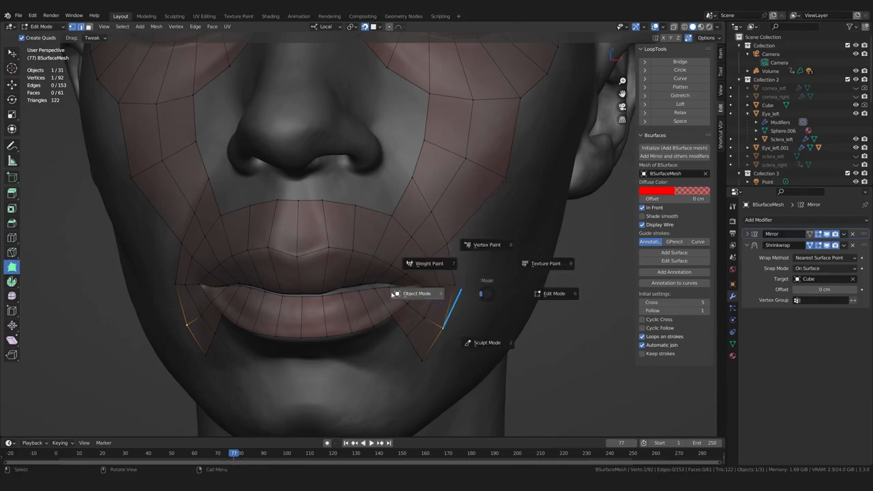
pyautogui.click(418, 294)
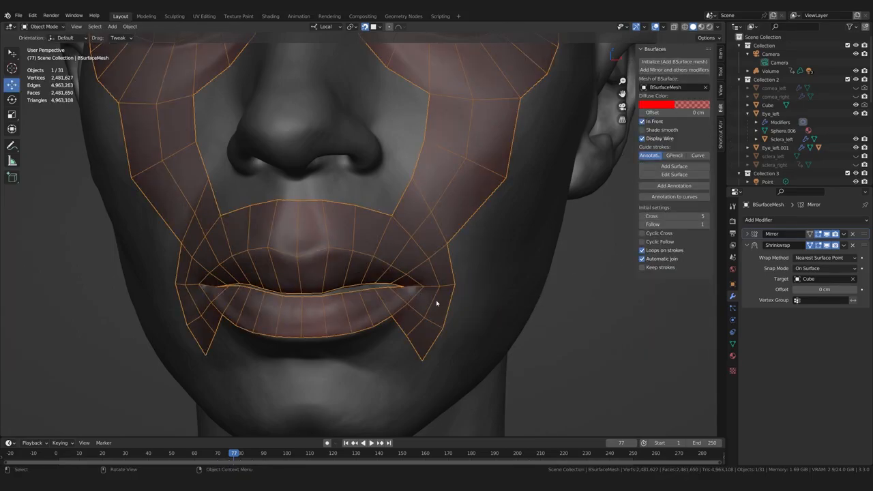
pyautogui.click(843, 245)
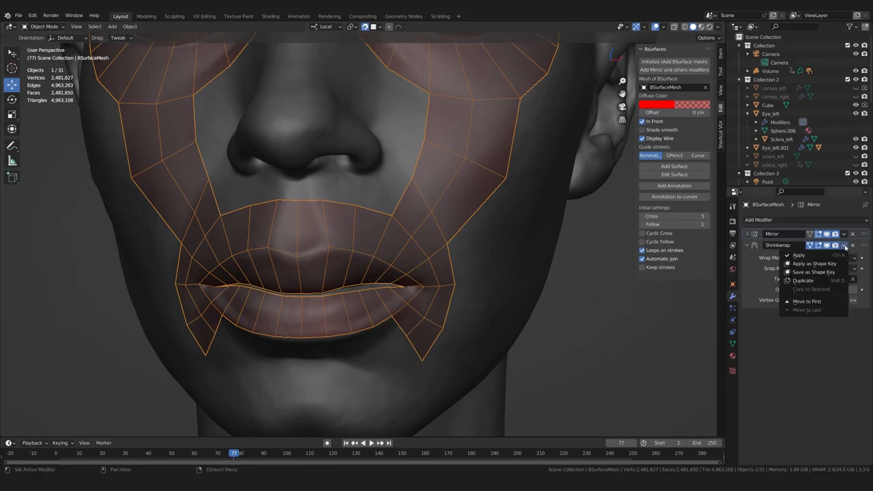
pyautogui.click(818, 282)
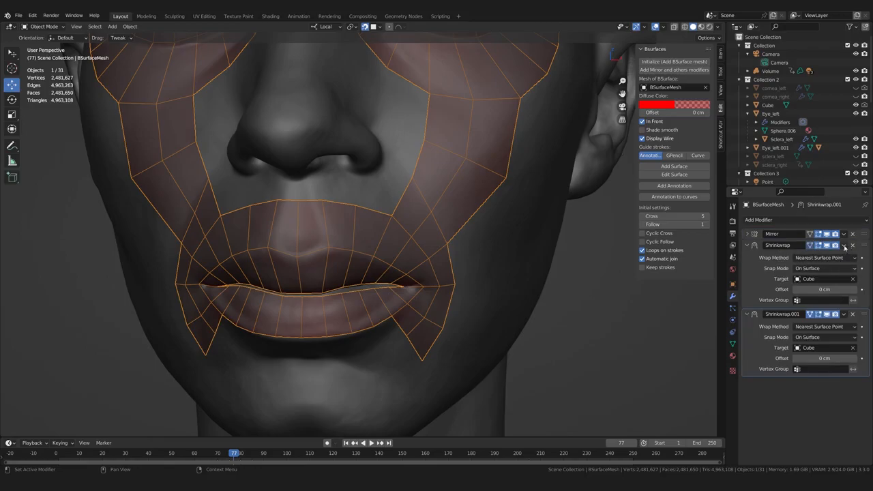
pyautogui.click(844, 246)
pyautogui.click(807, 255)
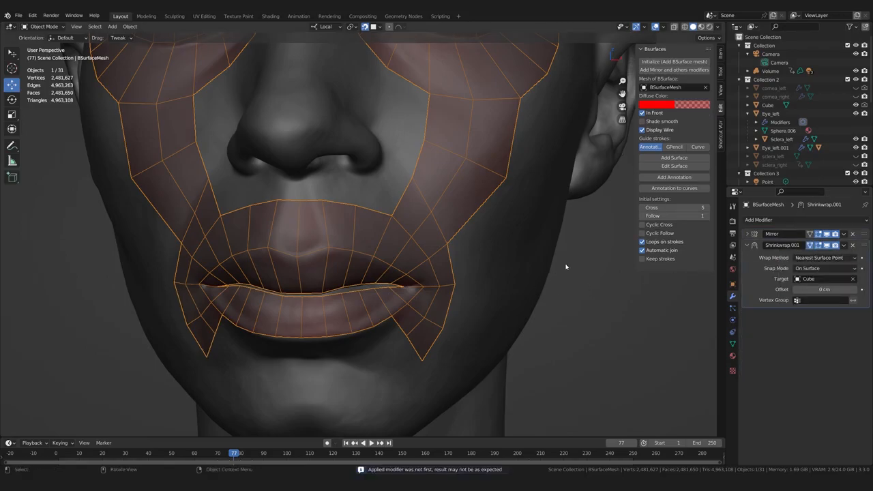
pyautogui.press('Tab')
# - Build three quads beneath the lower lip with Poly Build, continuing the ring from the mouth corner toward the centre
pyautogui.press('p')
pyautogui.moveTo(278, 368); pyautogui.dragTo(327, 341, button='middle')
pyautogui.moveTo(387, 334); pyautogui.dragTo(434, 299, button='middle')
pyautogui.scroll(1, 368, 317)
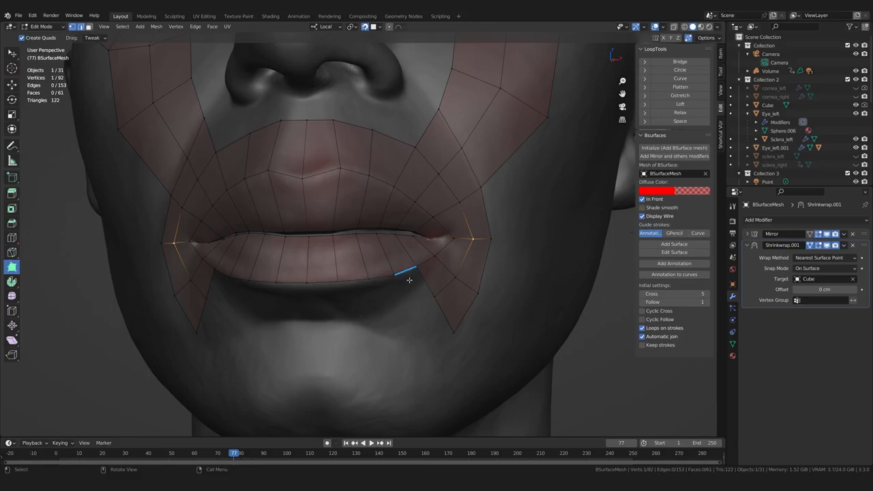
pyautogui.moveTo(416, 271); pyautogui.dragTo(411, 311)
pyautogui.moveTo(391, 280); pyautogui.dragTo(378, 312)
pyautogui.keyDown('ctrl'); pyautogui.moveTo(364, 289); pyautogui.dragTo(342, 318); pyautogui.keyUp('ctrl')
pyautogui.moveTo(343, 317); pyautogui.dragTo(358, 307, button='middle')
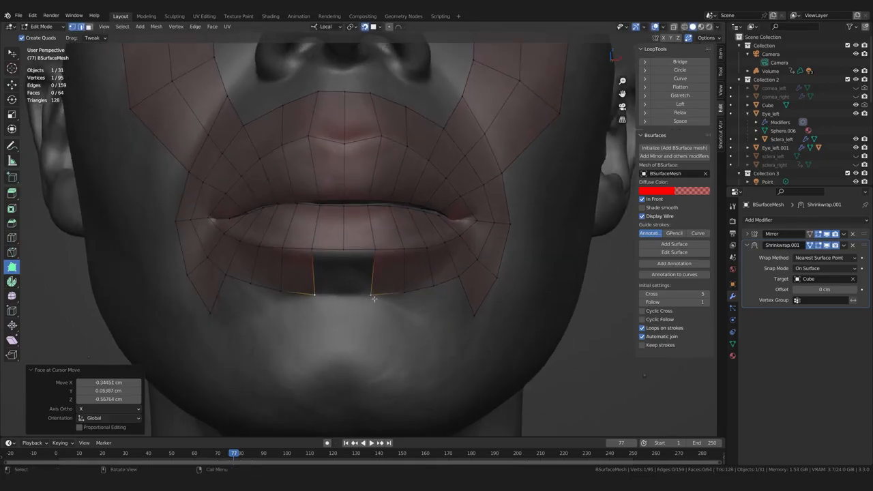
# - Fill the remaining gap beneath the lower lip at the centre line and even out the new row's lower vertices
pyautogui.moveTo(403, 293); pyautogui.dragTo(405, 292)
pyautogui.keyDown('ctrl'); pyautogui.moveTo(357, 270); pyautogui.dragTo(345, 293); pyautogui.keyUp('ctrl')
pyautogui.moveTo(355, 299); pyautogui.dragTo(339, 311, button='middle')
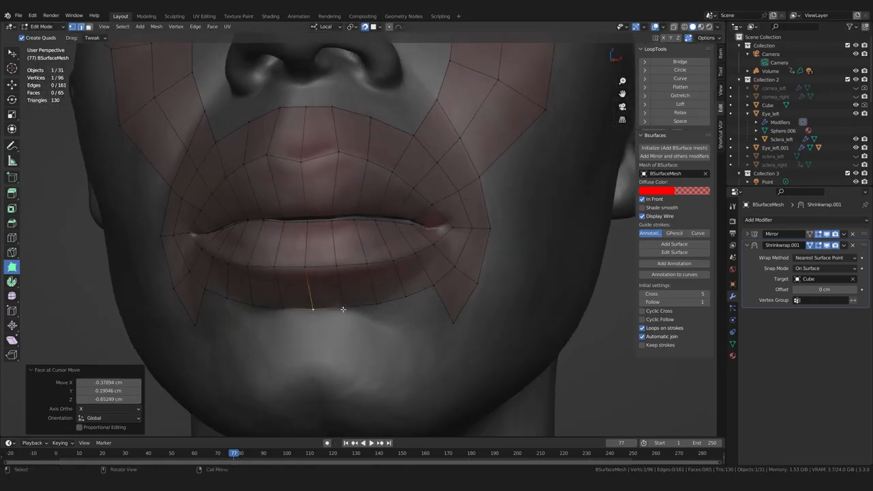
pyautogui.moveTo(346, 308); pyautogui.dragTo(376, 305)
pyautogui.moveTo(375, 332); pyautogui.dragTo(389, 328, button='middle')
pyautogui.moveTo(245, 330); pyautogui.dragTo(265, 331, button='middle')
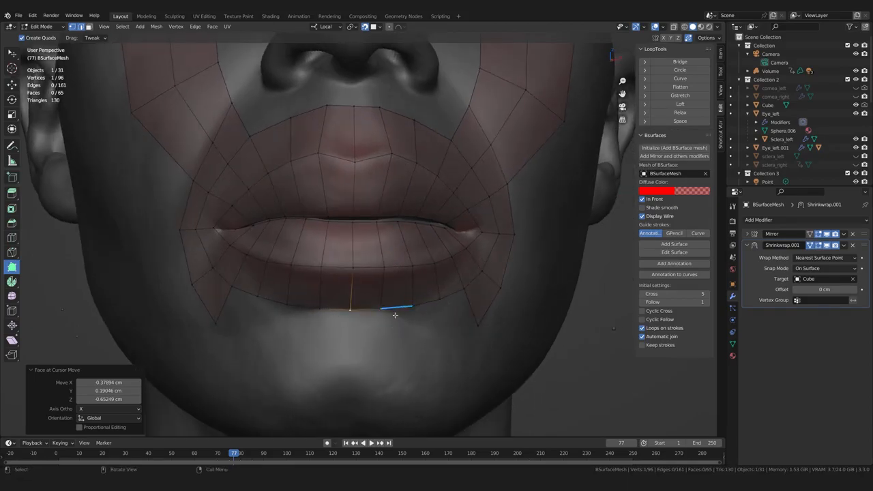
pyautogui.moveTo(375, 321); pyautogui.dragTo(294, 332, button='middle')
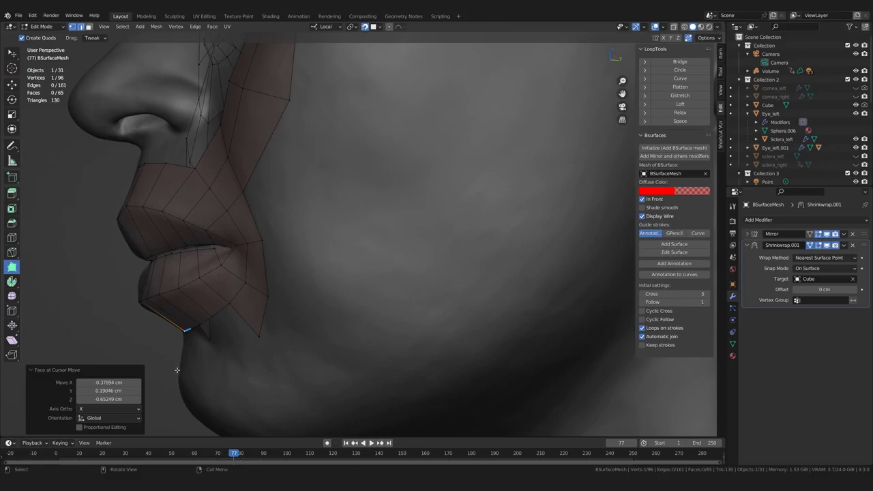
# - Build four quads with Poly Build below the lower-lip row, closing the outer mouth ring from the mouth corner to the centre line
pyautogui.moveTo(177, 377); pyautogui.dragTo(200, 319, button='middle')
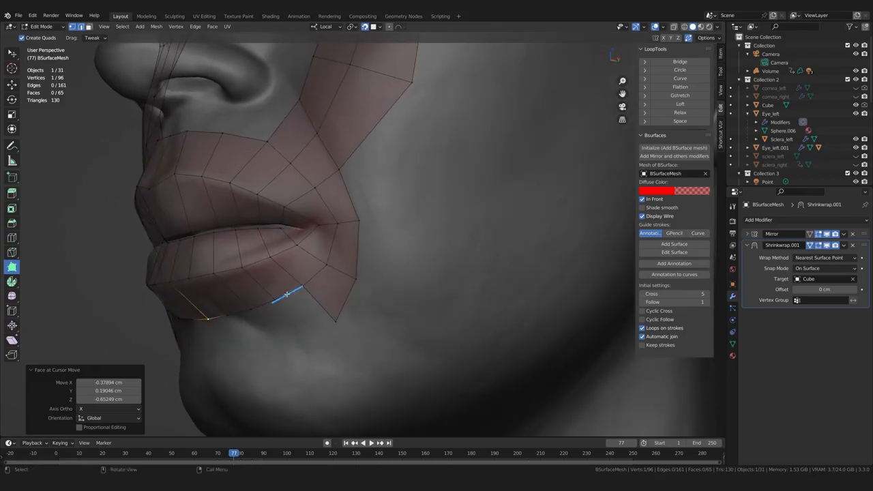
pyautogui.moveTo(283, 310); pyautogui.dragTo(302, 321, button='middle')
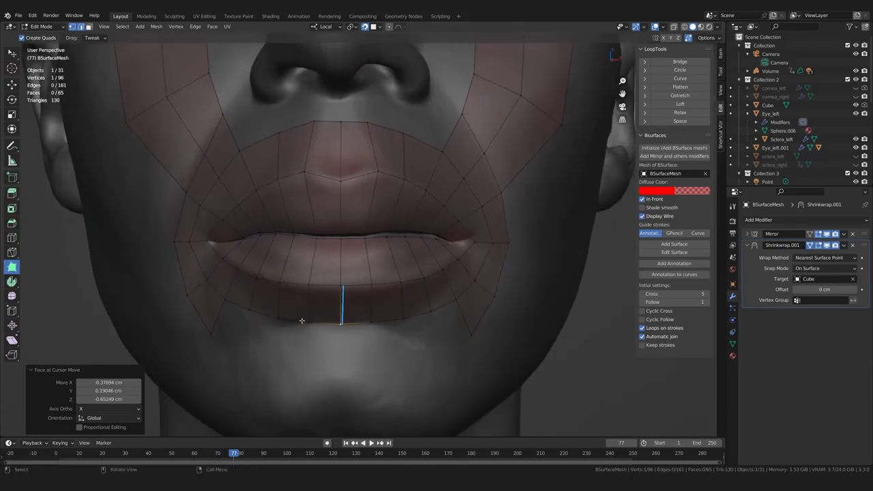
pyautogui.moveTo(390, 327); pyautogui.dragTo(403, 304, button='middle')
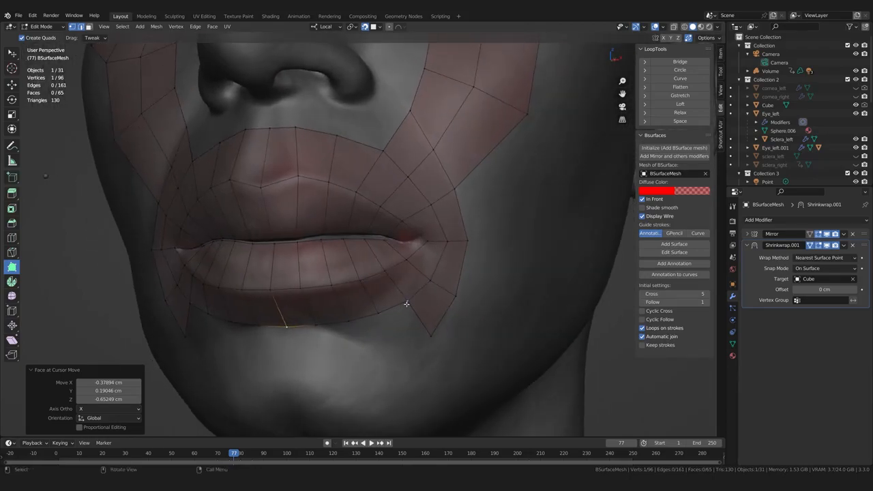
pyautogui.keyDown('ctrl'); pyautogui.moveTo(404, 322); pyautogui.dragTo(395, 352); pyautogui.keyUp('ctrl')
pyautogui.moveTo(372, 352); pyautogui.dragTo(393, 338, button='middle')
pyautogui.keyDown('ctrl'); pyautogui.moveTo(394, 340); pyautogui.dragTo(393, 364); pyautogui.keyUp('ctrl')
pyautogui.moveTo(358, 371); pyautogui.dragTo(376, 368, button='middle')
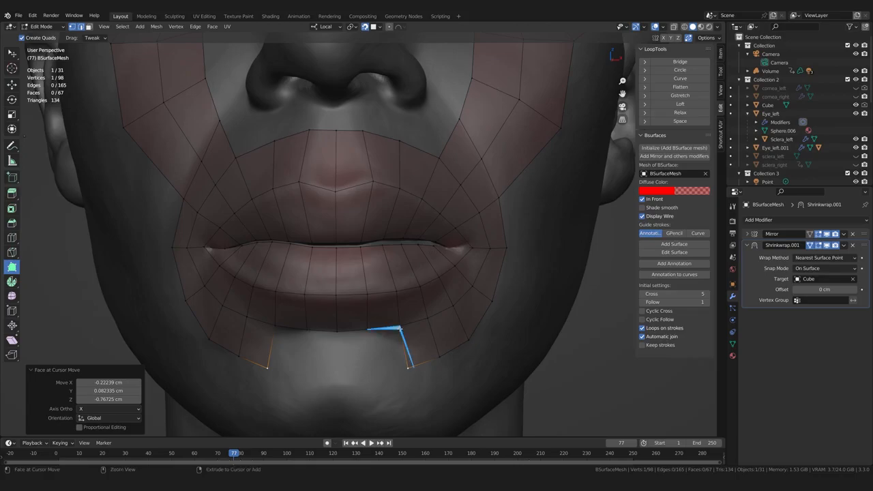
pyautogui.keyDown('ctrl'); pyautogui.moveTo(399, 328); pyautogui.dragTo(371, 375); pyautogui.keyUp('ctrl')
pyautogui.keyDown('ctrl'); pyautogui.moveTo(365, 331); pyautogui.dragTo(336, 376); pyautogui.keyUp('ctrl')
pyautogui.moveTo(336, 374); pyautogui.dragTo(359, 376, button='middle')
# - Even out the bottom edge of the new chin row by shifting its vertices from the centre line out toward the mouth corner
pyautogui.moveTo(322, 379); pyautogui.dragTo(321, 384)
pyautogui.moveTo(354, 376); pyautogui.dragTo(353, 381)
pyautogui.moveTo(393, 369); pyautogui.dragTo(390, 373)
pyautogui.moveTo(422, 355); pyautogui.dragTo(424, 357)
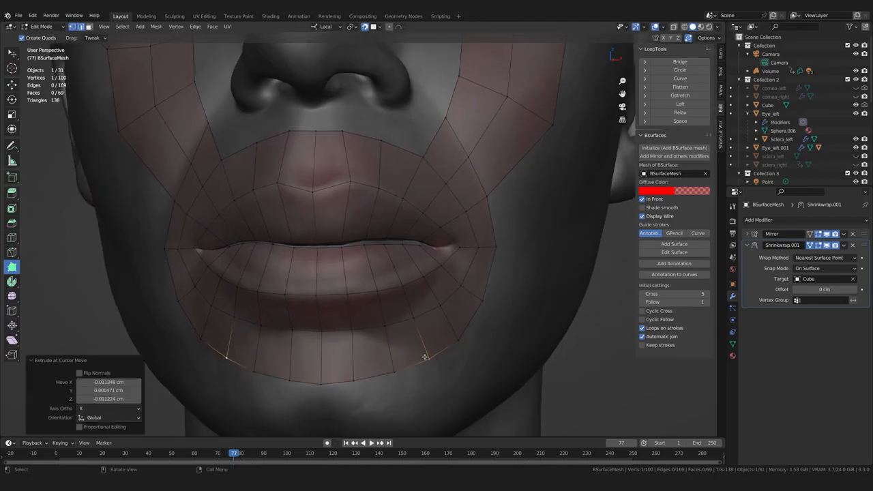
pyautogui.moveTo(459, 344); pyautogui.dragTo(370, 353, button='middle')
pyautogui.moveTo(370, 353); pyautogui.dragTo(379, 347)
# - Raise a vertex on the inner edge of the chin row slightly and nudge the row's bottom vertex at the centre
pyautogui.moveTo(349, 356); pyautogui.dragTo(371, 359, button='middle')
pyautogui.moveTo(344, 330); pyautogui.dragTo(344, 323)
pyautogui.moveTo(368, 335); pyautogui.dragTo(188, 332, button='middle')
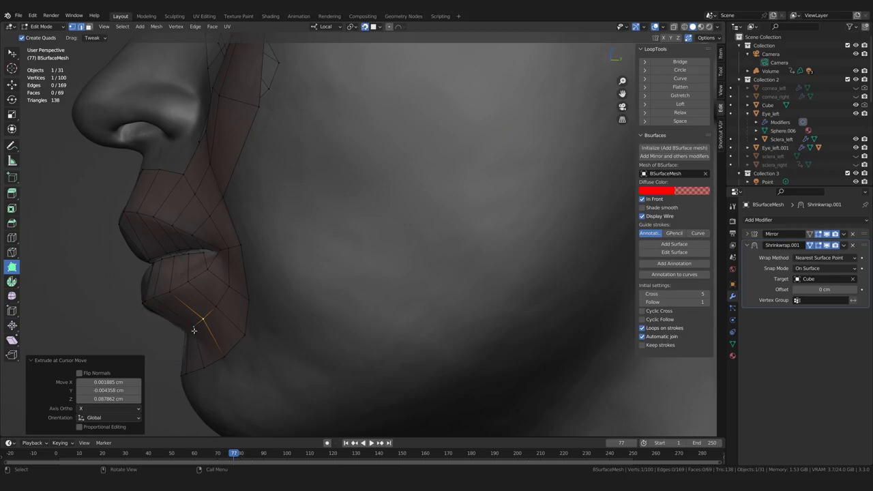
pyautogui.moveTo(174, 355); pyautogui.dragTo(278, 357, button='middle')
pyautogui.moveTo(343, 367); pyautogui.dragTo(344, 367)
pyautogui.moveTo(375, 365); pyautogui.dragTo(356, 374, button='middle')
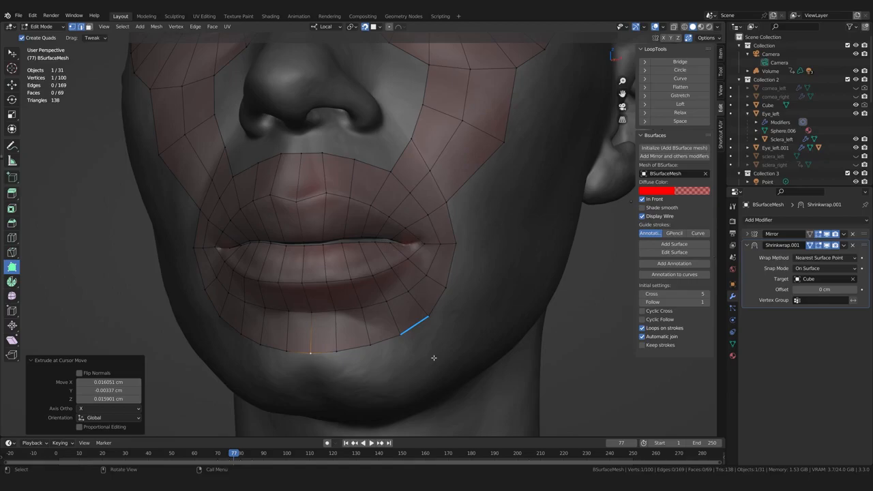
pyautogui.moveTo(433, 358); pyautogui.dragTo(459, 337, button='middle')
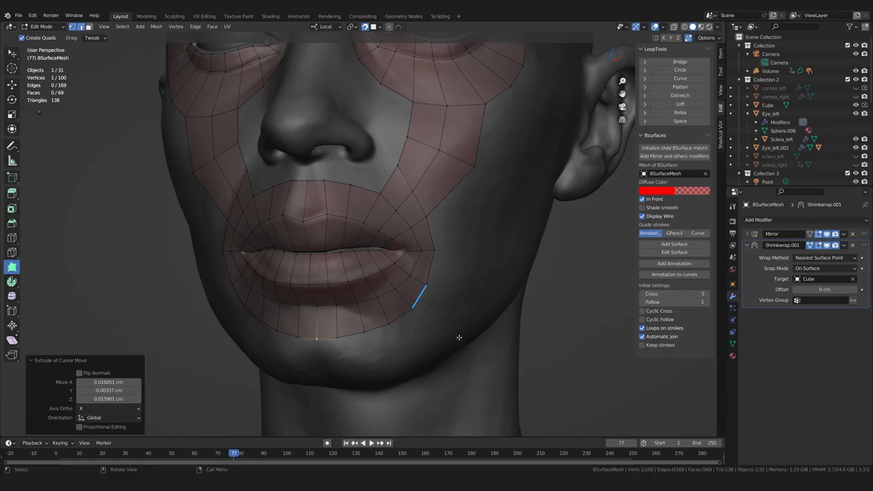
pyautogui.moveTo(418, 317); pyautogui.dragTo(404, 318, button='middle')
pyautogui.moveTo(457, 276); pyautogui.dragTo(415, 362, button='middle')
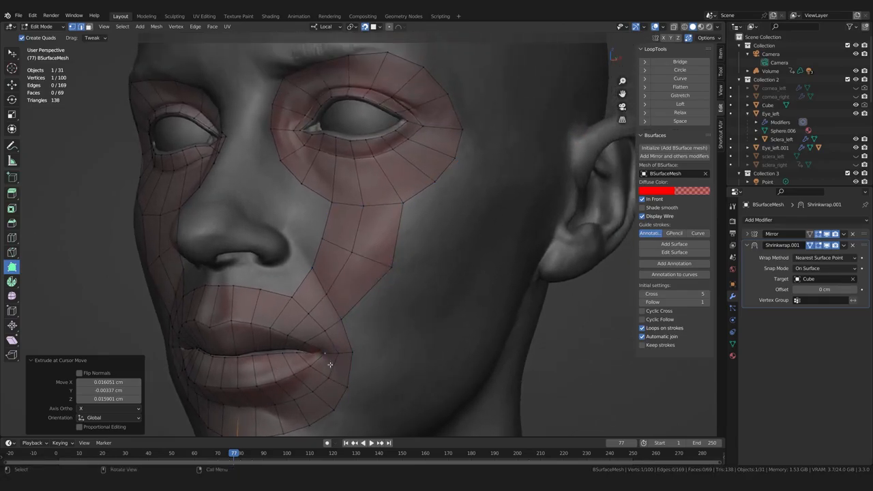
# - Try to extend the retopology mesh onto the lower cheek with two quads outward from the mouth-corner loop
pyautogui.moveTo(423, 321)
pyautogui.mouseDown(button='middle')
pyautogui.moveTo(416, 318)
pyautogui.moveTo(429, 327)
pyautogui.mouseUp(button='middle')
pyautogui.moveTo(415, 219); pyautogui.dragTo(467, 241, button='middle')
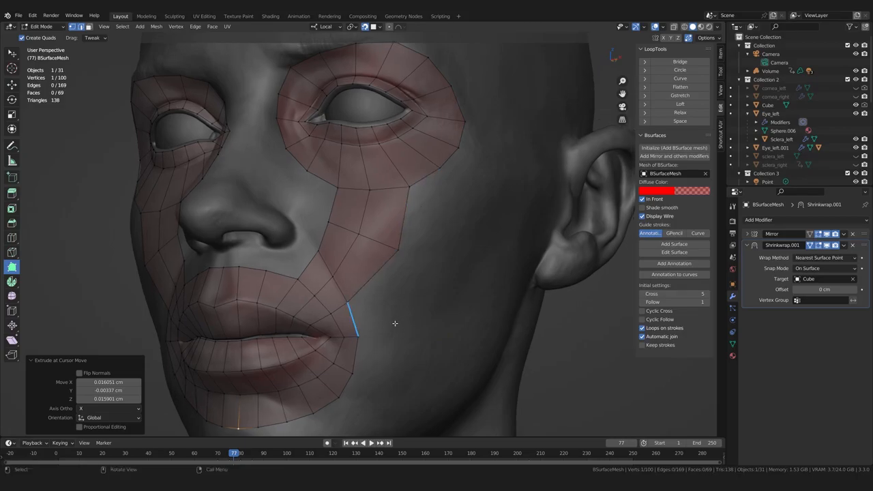
pyautogui.scroll(-1, 395, 323)
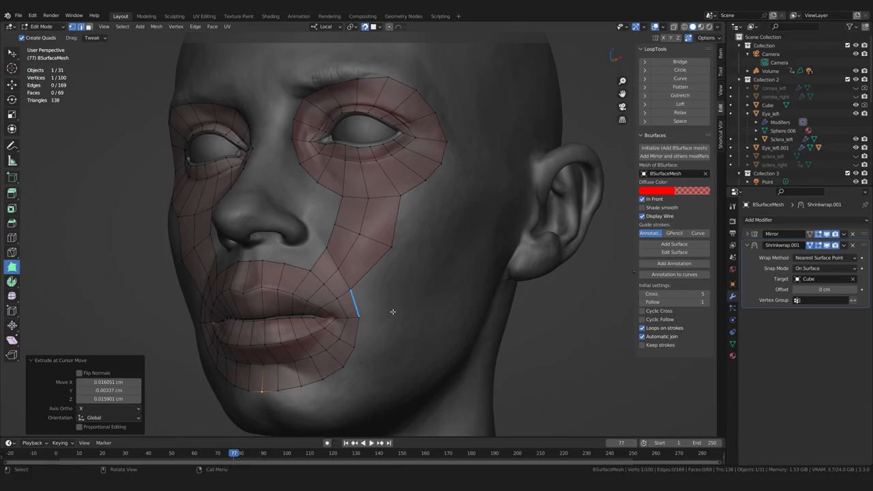
pyautogui.moveTo(391, 332); pyautogui.dragTo(396, 337, button='middle')
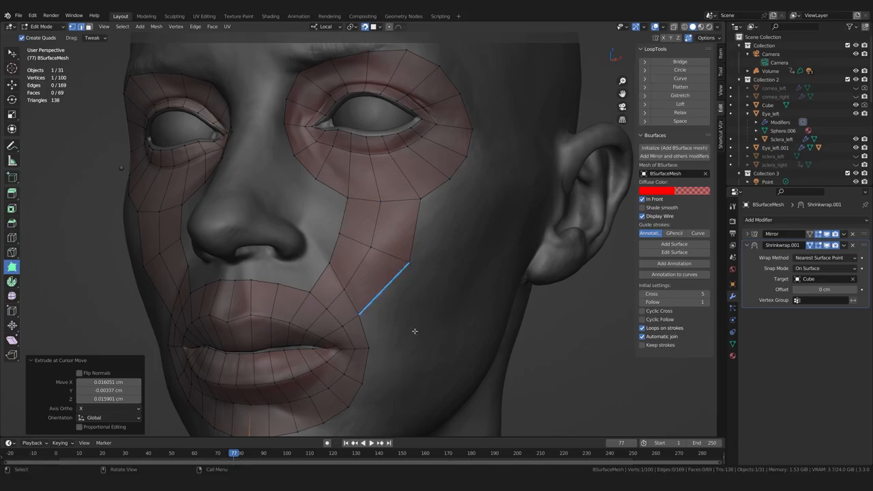
pyautogui.moveTo(449, 331); pyautogui.dragTo(419, 331, button='middle')
pyautogui.keyDown('ctrl'); pyautogui.moveTo(352, 309); pyautogui.dragTo(420, 337); pyautogui.keyUp('ctrl')
pyautogui.keyDown('ctrl'); pyautogui.moveTo(350, 340); pyautogui.dragTo(394, 399); pyautogui.keyUp('ctrl')
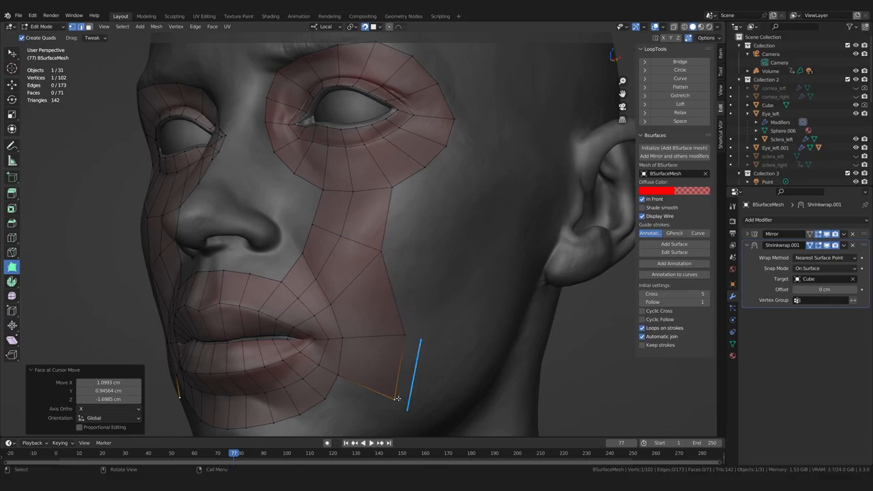
pyautogui.keyDown('shift'); pyautogui.click(376, 316); pyautogui.keyUp('shift')
pyautogui.keyDown('shift'); pyautogui.click(365, 328); pyautogui.keyUp('shift')
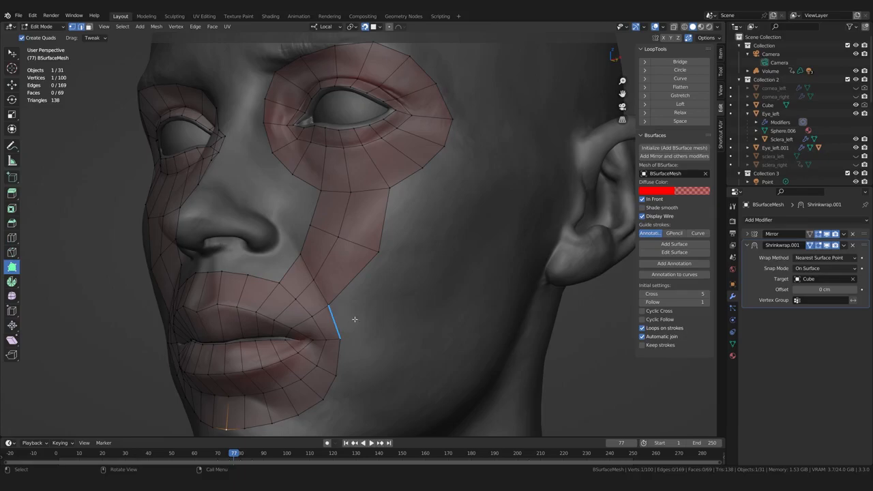
# - Try to widen the cheek strip with three quads stacked from the mouth corner up to the under-eye loop
pyautogui.moveTo(346, 319); pyautogui.dragTo(399, 299)
pyautogui.hotkey('ctrl', 'z')
pyautogui.moveTo(405, 335); pyautogui.dragTo(398, 334)
pyautogui.moveTo(379, 252); pyautogui.dragTo(369, 244)
pyautogui.keyDown('ctrl'); pyautogui.moveTo(343, 294); pyautogui.dragTo(464, 189); pyautogui.keyUp('ctrl')
pyautogui.hotkey('ctrl', 'z')
pyautogui.moveTo(465, 190); pyautogui.dragTo(456, 290, button='middle')
pyautogui.moveTo(459, 343); pyautogui.dragTo(416, 327, button='middle')
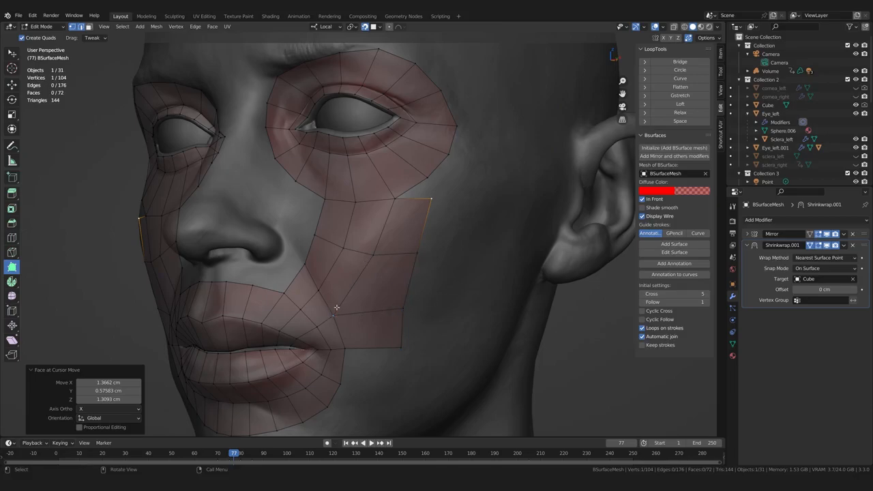
pyautogui.moveTo(345, 310); pyautogui.dragTo(354, 307, button='middle')
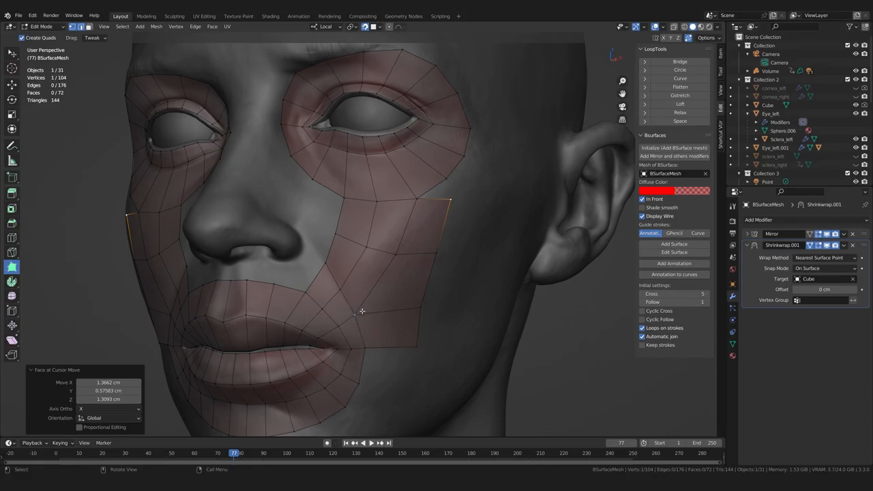
pyautogui.moveTo(378, 346)
pyautogui.mouseDown(button='middle')
pyautogui.moveTo(371, 349)
pyautogui.moveTo(410, 334)
pyautogui.moveTo(372, 332)
pyautogui.mouseUp(button='middle')
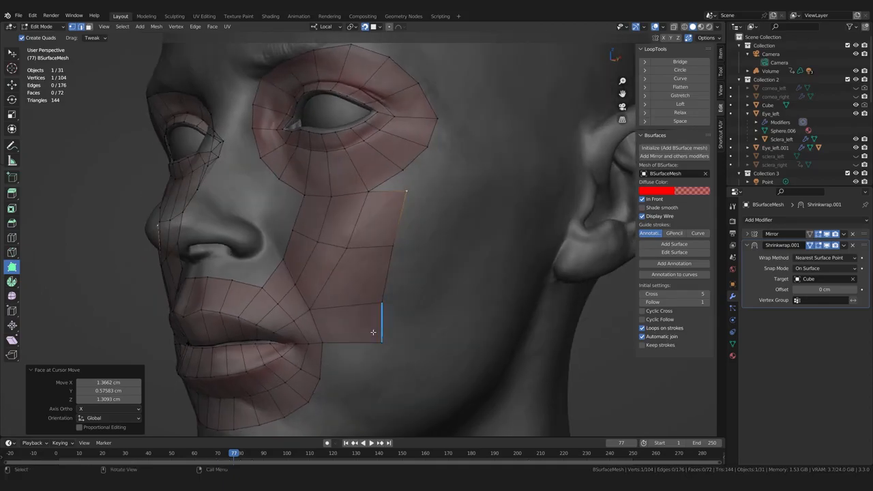
pyautogui.moveTo(363, 332); pyautogui.dragTo(367, 332, button='middle')
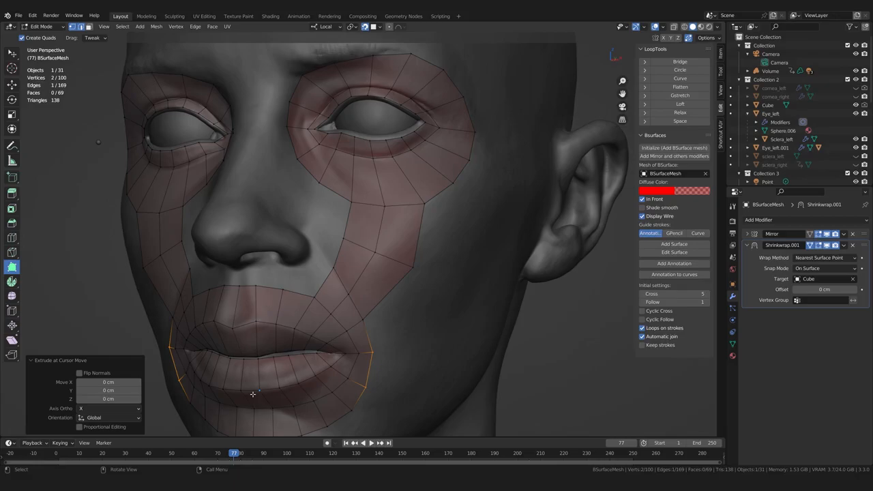
# - Examine the edge flow of the eye loops, cheek strips and mouth loops from the front, both sides and below
pyautogui.moveTo(350, 330); pyautogui.dragTo(366, 318, button='middle')
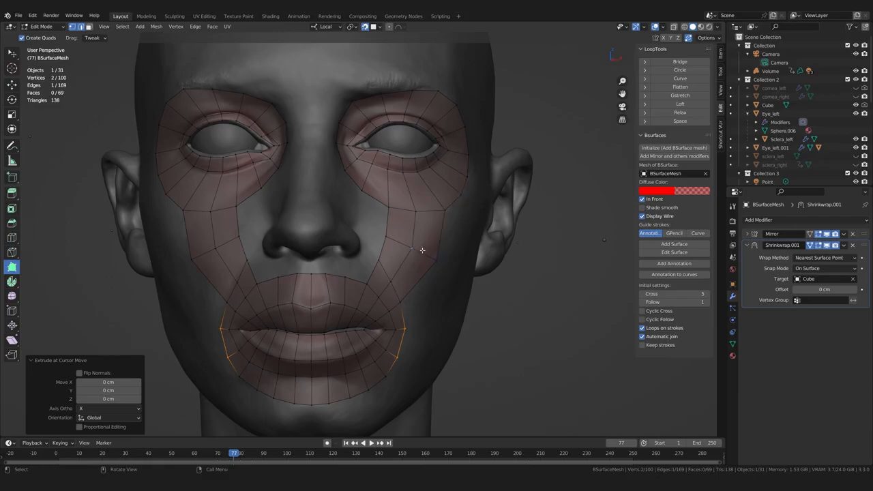
pyautogui.moveTo(392, 285); pyautogui.dragTo(362, 291, button='middle')
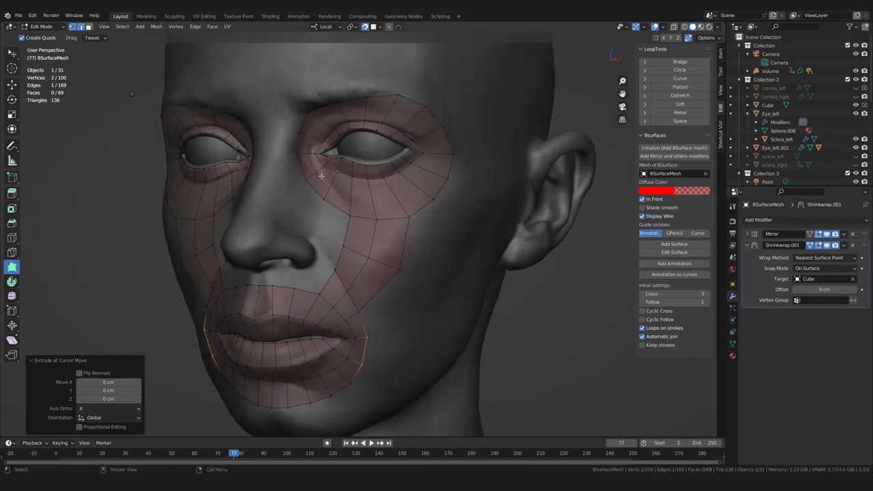
pyautogui.press('w')
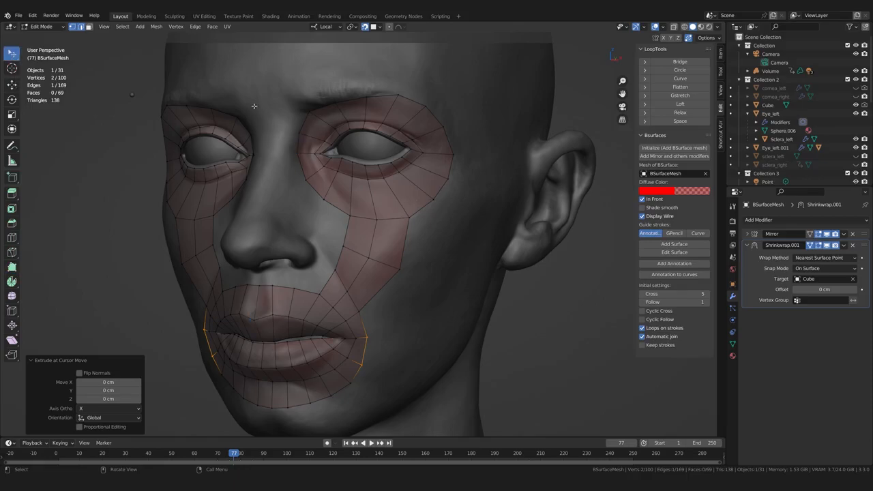
pyautogui.moveTo(312, 264); pyautogui.dragTo(427, 189, button='middle')
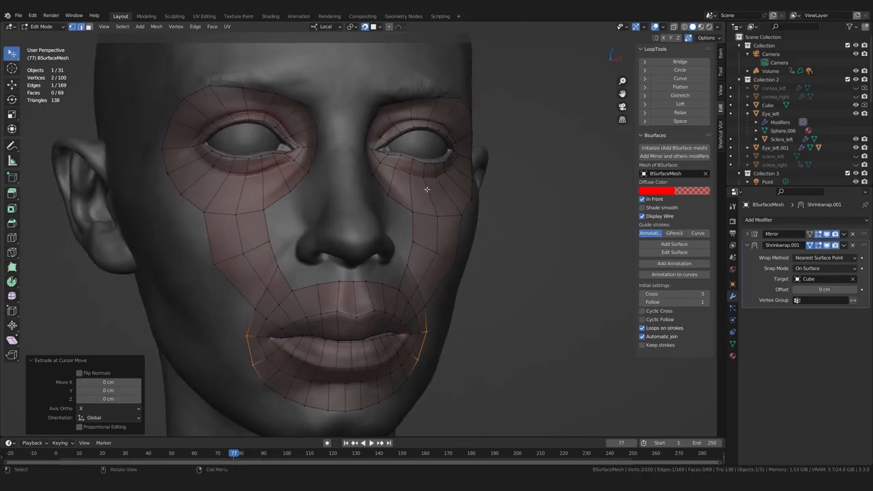
pyautogui.moveTo(375, 324); pyautogui.dragTo(256, 245, button='middle')
pyautogui.moveTo(126, 222); pyautogui.dragTo(415, 197, button='middle')
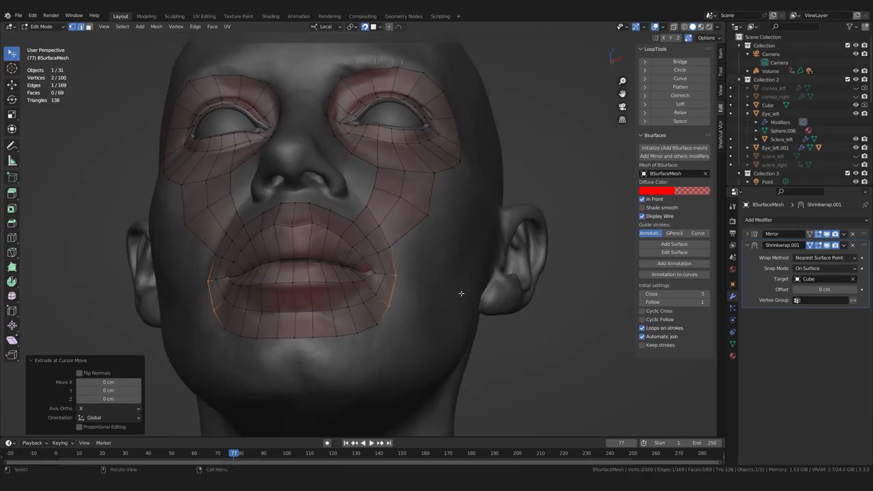
pyautogui.moveTo(470, 261); pyautogui.dragTo(327, 310, button='middle')
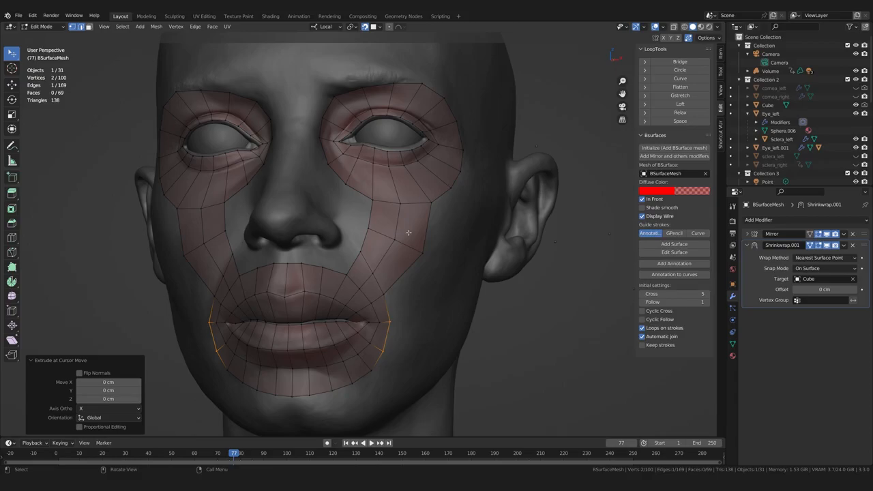
pyautogui.moveTo(368, 221); pyautogui.dragTo(360, 239, button='middle')
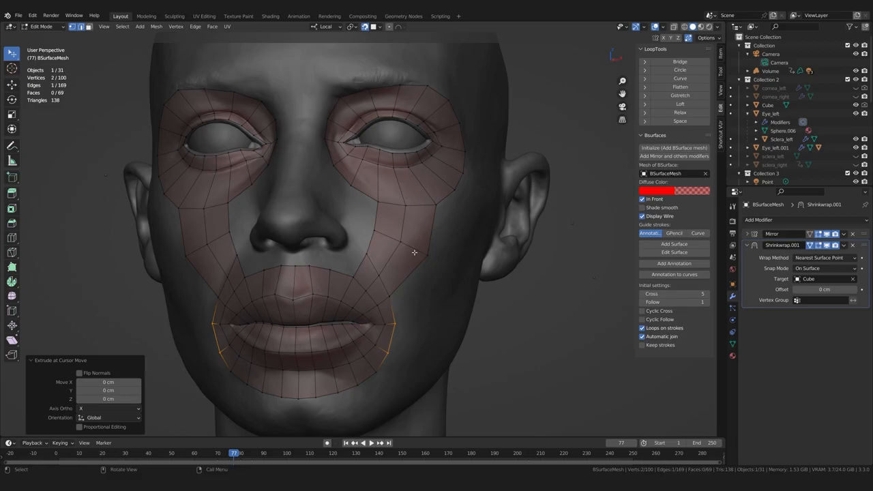
pyautogui.moveTo(414, 252); pyautogui.dragTo(459, 202, button='middle')
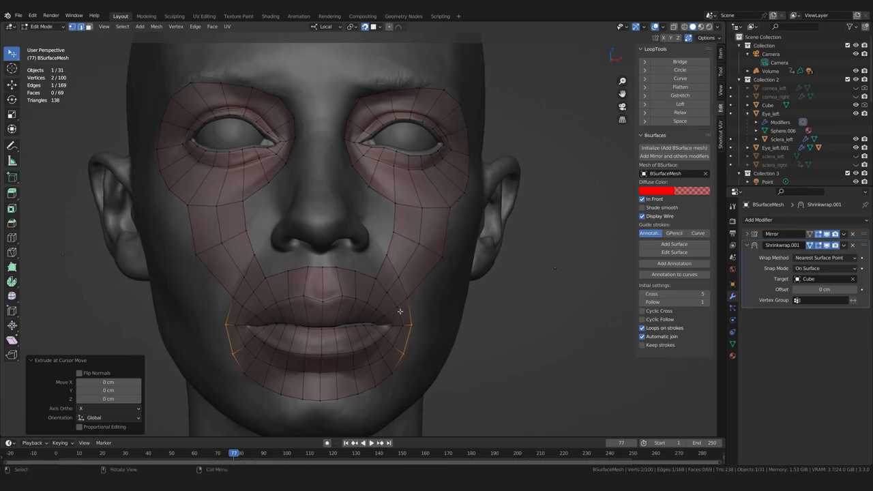
# - Add one loop cut across the lower part of the cheek strip between the eye and mouth loops
pyautogui.moveTo(400, 300); pyautogui.dragTo(406, 253, button='middle')
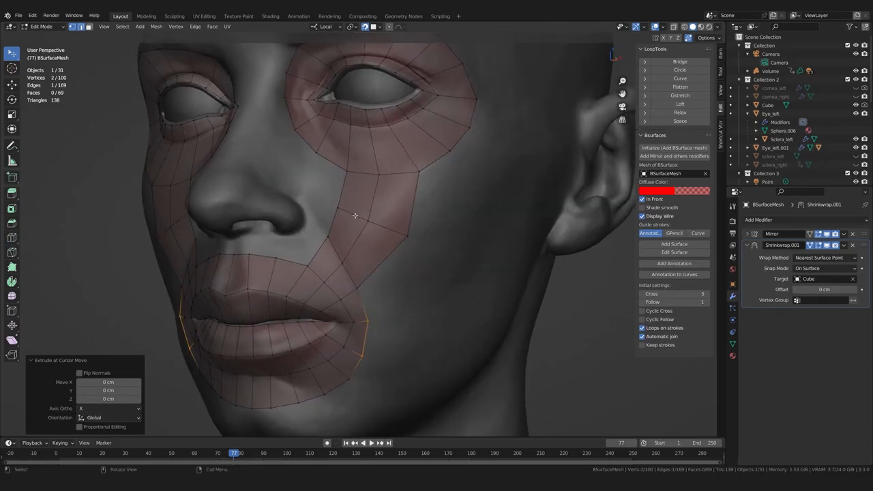
pyautogui.hotkey('ctrl', 'r')
pyautogui.click(379, 259)
pyautogui.click(380, 257)
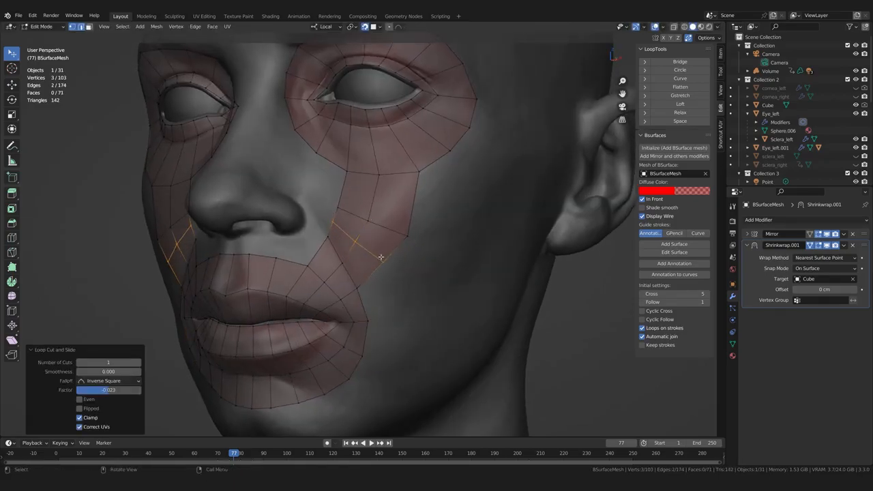
pyautogui.moveTo(381, 257); pyautogui.dragTo(402, 274, button='middle')
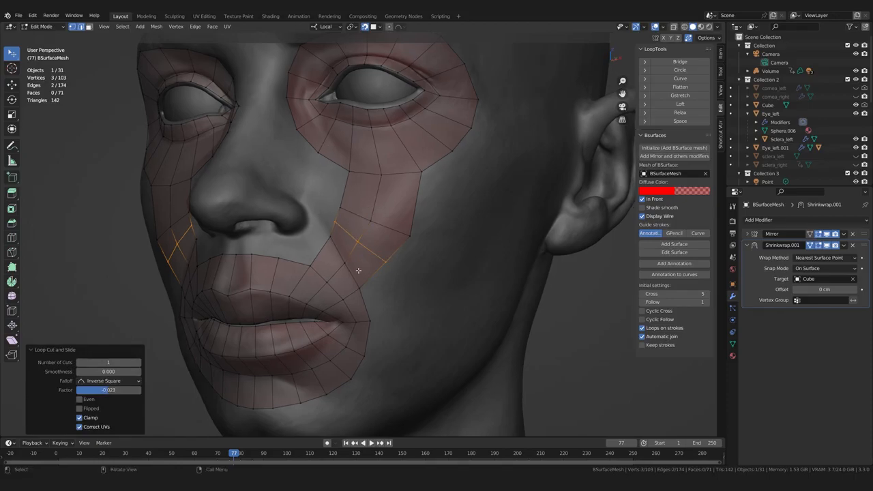
# - Select the three lengthwise edge paths of the cheek strip and distribute their vertices evenly with LoopTools Space
pyautogui.moveTo(359, 270); pyautogui.dragTo(342, 255, button='middle')
pyautogui.press('2')
pyautogui.click(332, 233)
pyautogui.keyDown('ctrl'); pyautogui.click(345, 191); pyautogui.keyUp('ctrl')
pyautogui.keyDown('shift'); pyautogui.click(376, 200); pyautogui.keyUp('shift')
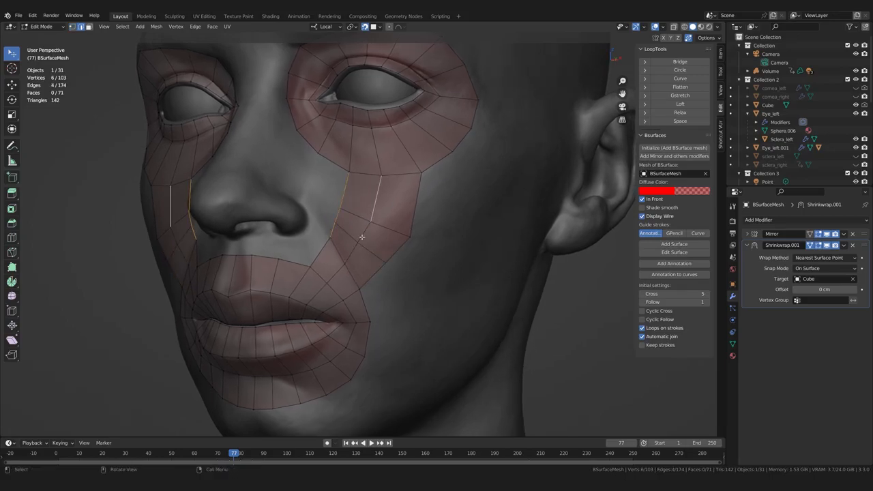
pyautogui.keyDown('ctrl'); pyautogui.click(352, 253); pyautogui.keyUp('ctrl')
pyautogui.keyDown('ctrl'); pyautogui.click(413, 219); pyautogui.keyUp('ctrl')
pyautogui.hotkey('ctrl', 'z')
pyautogui.keyDown('shift'); pyautogui.click(413, 215); pyautogui.keyUp('shift')
pyautogui.keyDown('ctrl'); pyautogui.click(372, 275); pyautogui.keyUp('ctrl')
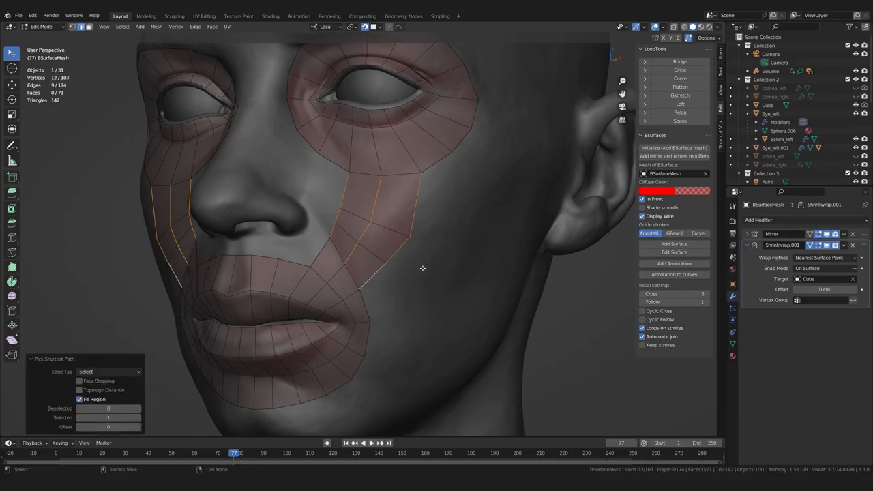
pyautogui.click(687, 121)
pyautogui.moveTo(462, 221); pyautogui.dragTo(492, 225, button='middle')
pyautogui.click(580, 384)
pyautogui.moveTo(445, 303); pyautogui.dragTo(425, 305, button='middle')
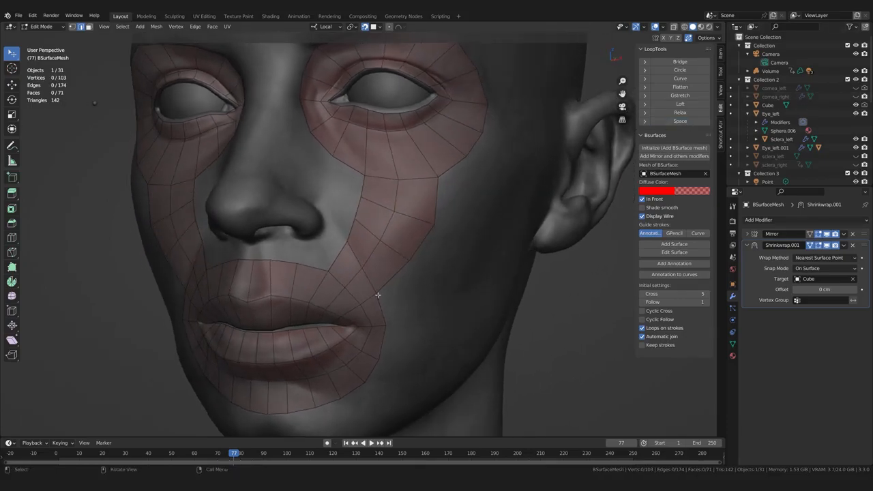
# - Use Poly Build to reposition the vertices where the cheek strip joins the under-eye loop
pyautogui.click(12, 267)
pyautogui.moveTo(350, 247); pyautogui.dragTo(376, 249, button='middle')
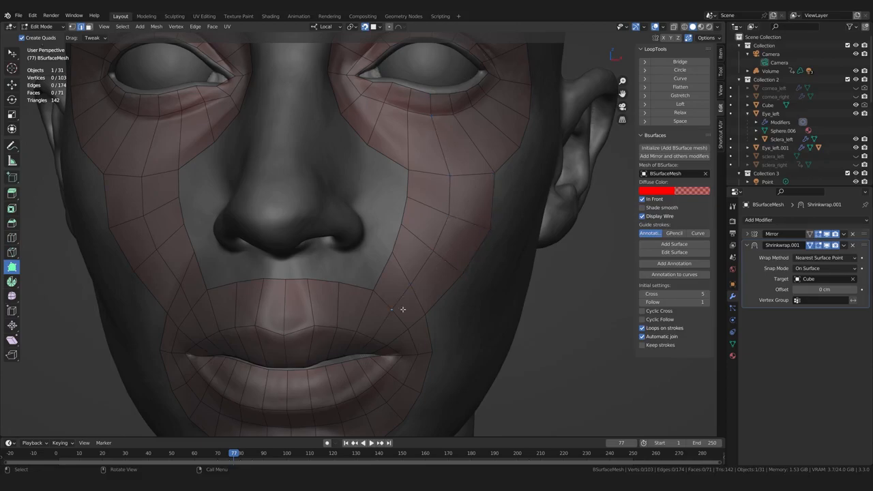
pyautogui.moveTo(468, 195); pyautogui.dragTo(459, 220, button='middle')
pyautogui.moveTo(452, 182); pyautogui.dragTo(452, 183)
pyautogui.moveTo(452, 184); pyautogui.dragTo(454, 211, button='middle')
pyautogui.moveTo(455, 211); pyautogui.dragTo(455, 211)
pyautogui.moveTo(455, 211); pyautogui.dragTo(465, 195, button='middle')
pyautogui.moveTo(465, 195); pyautogui.dragTo(465, 195)
pyautogui.moveTo(465, 195); pyautogui.dragTo(469, 195)
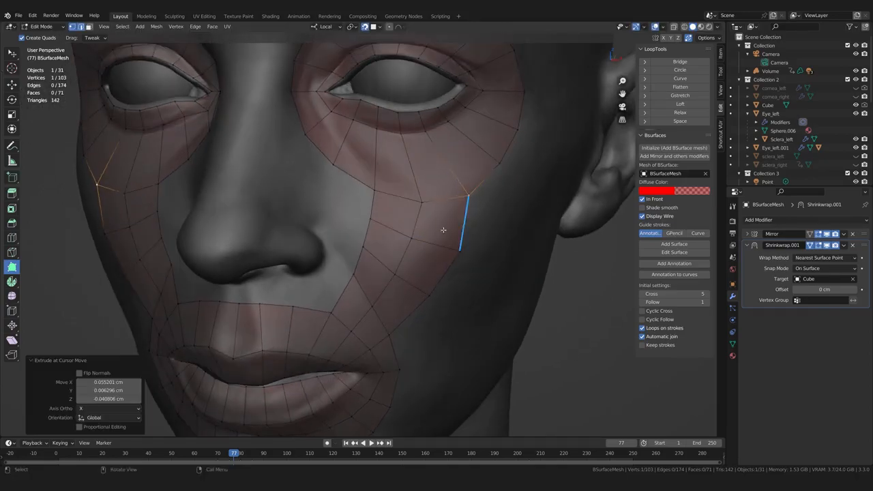
# - Reposition the vertices down the cheek strip to where it meets the mouth loop
pyautogui.moveTo(457, 214); pyautogui.dragTo(421, 218, button='middle')
pyautogui.moveTo(421, 218); pyautogui.dragTo(413, 217)
pyautogui.moveTo(413, 224); pyautogui.dragTo(419, 235, button='middle')
pyautogui.moveTo(400, 261); pyautogui.dragTo(400, 261)
pyautogui.moveTo(392, 269); pyautogui.dragTo(415, 289, button='middle')
pyautogui.moveTo(406, 321); pyautogui.dragTo(403, 318)
pyautogui.moveTo(408, 275); pyautogui.dragTo(388, 299)
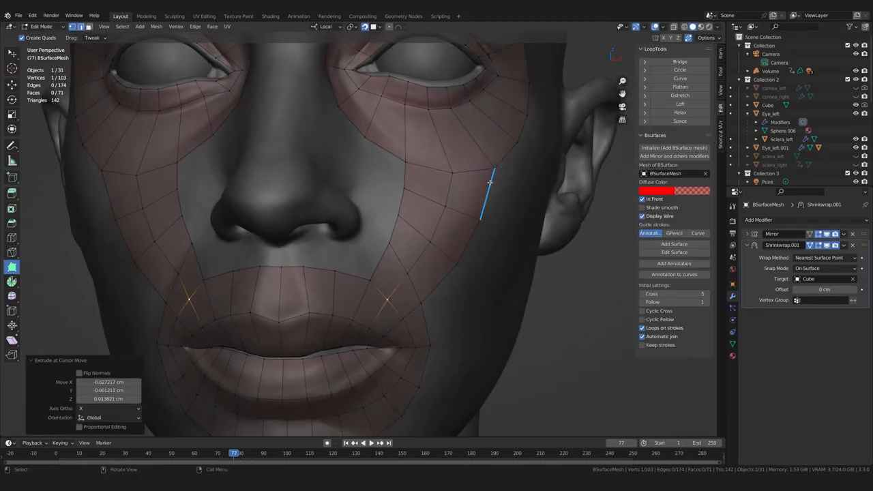
# - Fine-tune the cheek strip's vertices and pull the vertex beside the mouth corner closer to the lips
pyautogui.moveTo(486, 205); pyautogui.dragTo(444, 190, button='middle')
pyautogui.moveTo(444, 190); pyautogui.dragTo(445, 190)
pyautogui.scroll(-2, 436, 205)
pyautogui.scroll(2, 400, 277)
pyautogui.moveTo(395, 247); pyautogui.dragTo(391, 253)
pyautogui.scroll(-2, 394, 269)
pyautogui.scroll(2, 366, 278)
pyautogui.moveTo(398, 279); pyautogui.dragTo(362, 272, button='middle')
pyautogui.moveTo(331, 311); pyautogui.dragTo(306, 305)
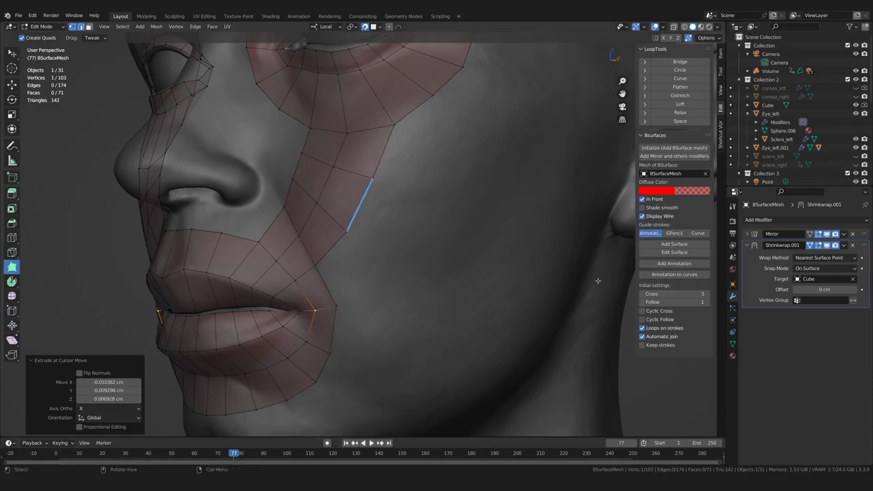
# - Adjust the outer mouth-corner vertex and add a quad between the mouth loop and the cheek strip's lower outer edge
pyautogui.scroll(4, 308, 316)
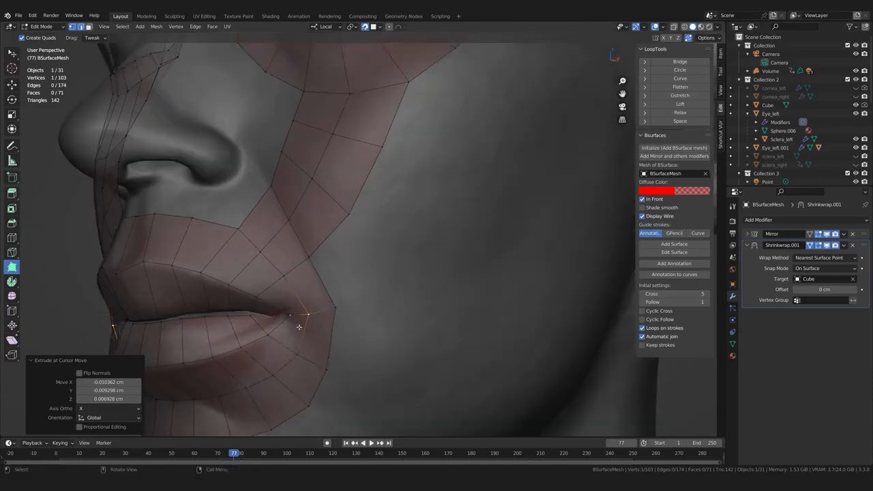
pyautogui.scroll(-3, 270, 336)
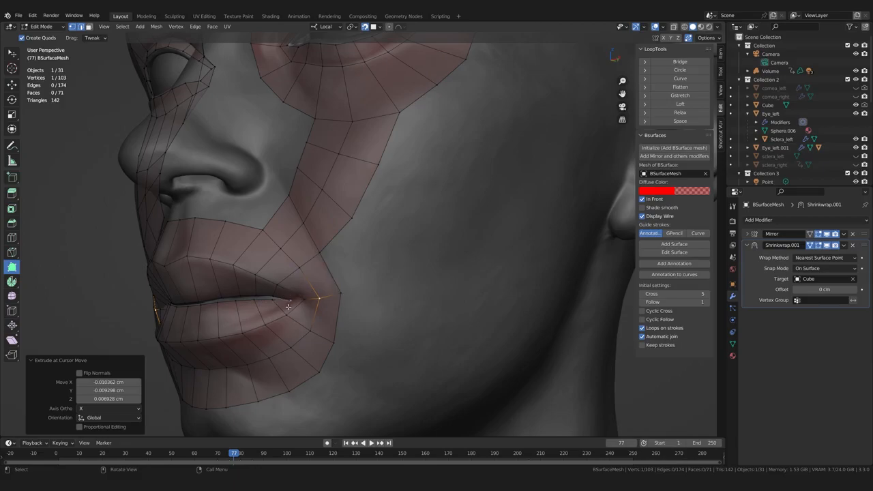
pyautogui.moveTo(393, 371); pyautogui.dragTo(444, 317, button='middle')
pyautogui.scroll(-2, 432, 317)
pyautogui.scroll(2, 443, 317)
pyautogui.moveTo(350, 307); pyautogui.dragTo(349, 309)
pyautogui.keyDown('ctrl'); pyautogui.moveTo(334, 265); pyautogui.dragTo(393, 300); pyautogui.keyUp('ctrl')
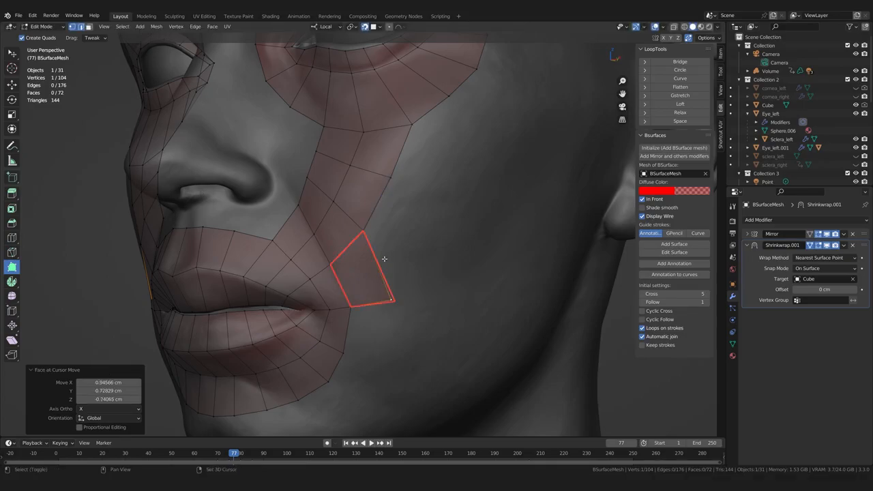
# - Try to extend the mesh across the cheek with two quads beyond the mouth-corner quad and the strip's outer edge
pyautogui.moveTo(390, 259); pyautogui.dragTo(452, 250)
pyautogui.moveTo(425, 222); pyautogui.dragTo(457, 226)
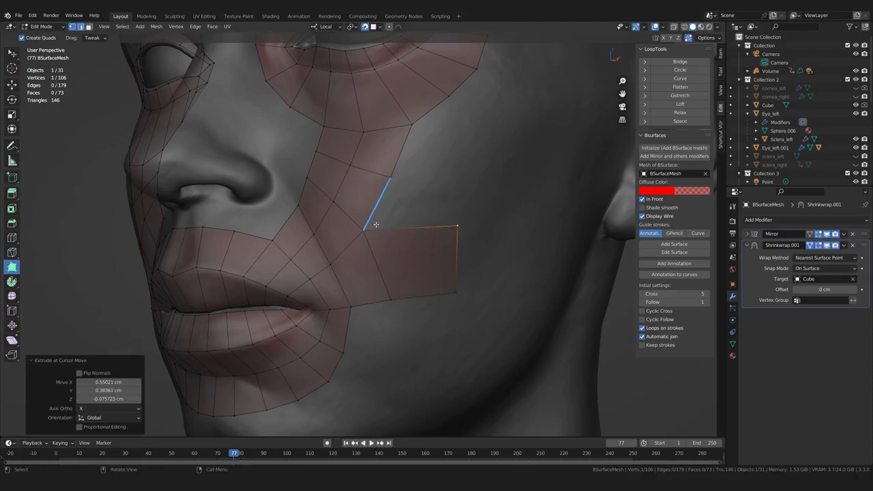
pyautogui.moveTo(370, 227); pyautogui.dragTo(460, 176)
pyautogui.moveTo(357, 305); pyautogui.dragTo(399, 266, button='middle')
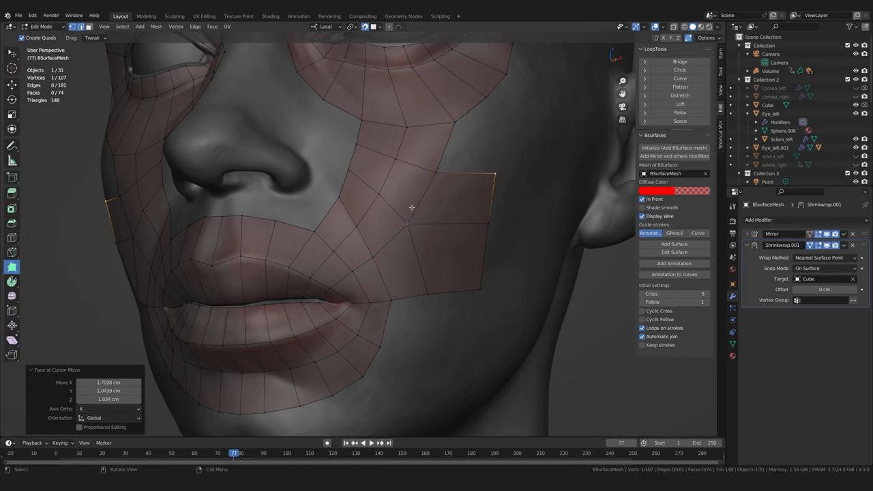
pyautogui.moveTo(427, 206); pyautogui.dragTo(403, 250, button='middle')
pyautogui.hotkey('ctrl', 'z')
pyautogui.hotkey('ctrl', 'z')
# - Nudge the vertex above the mouth-corner quad and add a quad outward from the middle of the cheek strip's outer edge
pyautogui.keyDown('ctrl'); pyautogui.click(366, 238); pyautogui.keyUp('ctrl')
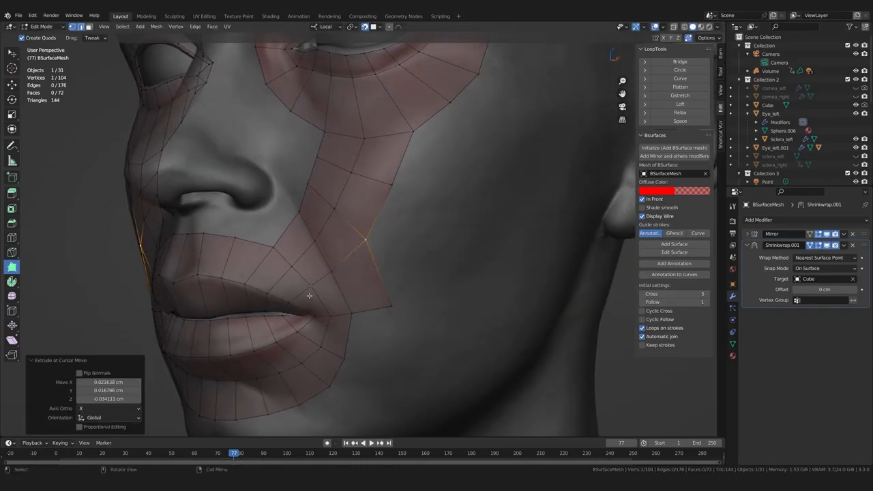
pyautogui.moveTo(389, 287); pyautogui.dragTo(376, 292, button='middle')
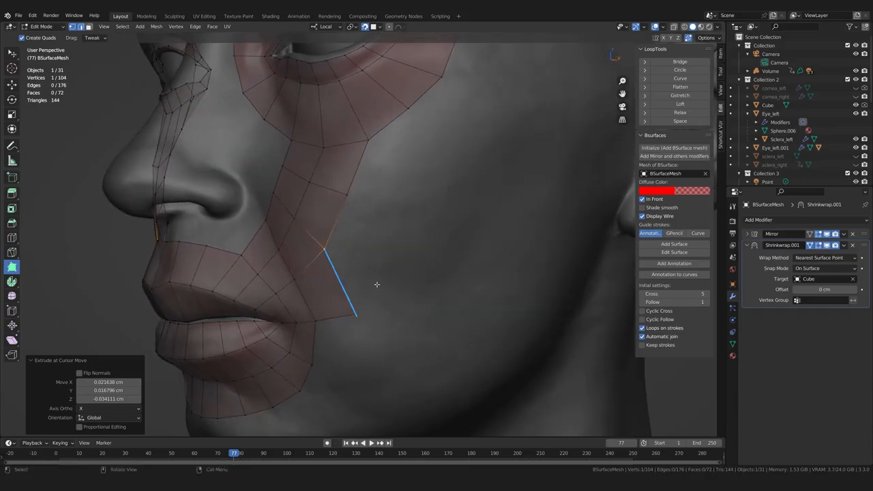
pyautogui.moveTo(375, 171); pyautogui.dragTo(398, 233, button='middle')
pyautogui.moveTo(418, 181); pyautogui.dragTo(416, 190)
pyautogui.moveTo(429, 226); pyautogui.dragTo(395, 205, button='middle')
pyautogui.keyDown('ctrl'); pyautogui.moveTo(375, 186); pyautogui.dragTo(427, 165); pyautogui.keyUp('ctrl')
# - Reposition the two outer vertices of the new cheek quad to shape it along the cheek
pyautogui.moveTo(427, 212); pyautogui.dragTo(428, 218)
pyautogui.moveTo(427, 163); pyautogui.dragTo(436, 175)
pyautogui.moveTo(429, 218); pyautogui.dragTo(419, 238)
pyautogui.moveTo(439, 174); pyautogui.dragTo(437, 176)
pyautogui.scroll(-1, 417, 239)
pyautogui.moveTo(417, 239); pyautogui.dragTo(379, 240, button='middle')
pyautogui.scroll(1, 380, 240)
pyautogui.moveTo(377, 225); pyautogui.dragTo(366, 222)
pyautogui.moveTo(366, 222); pyautogui.dragTo(356, 171, button='middle')
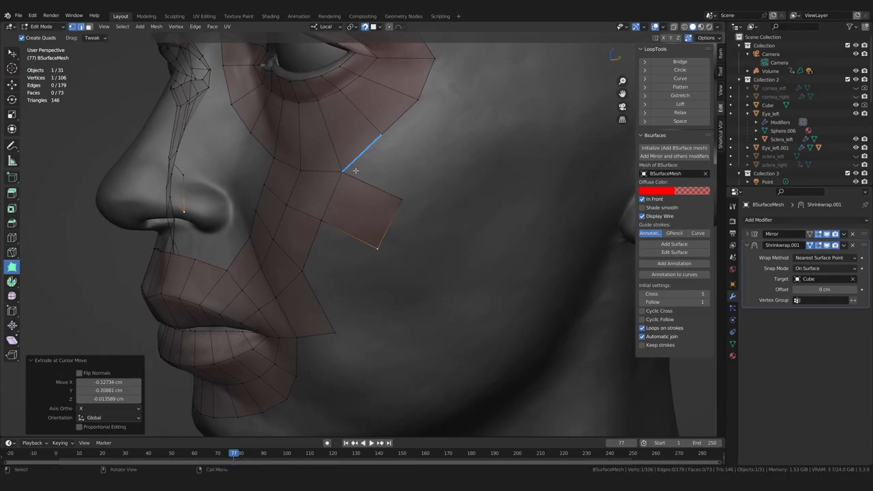
# - Add a quad between the eye loop's lower outer edge and the cheek quad, and nudge the eye-loop vertex it joins
pyautogui.moveTo(379, 179); pyautogui.dragTo(436, 178)
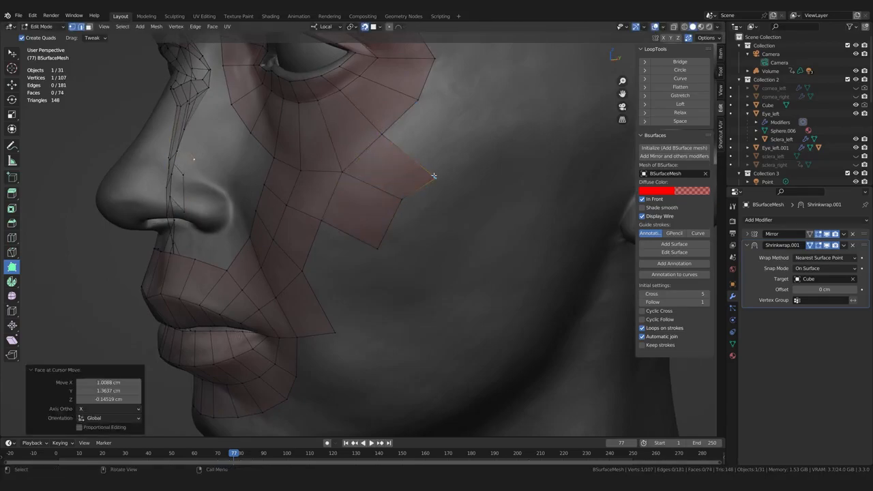
pyautogui.scroll(-2, 361, 141)
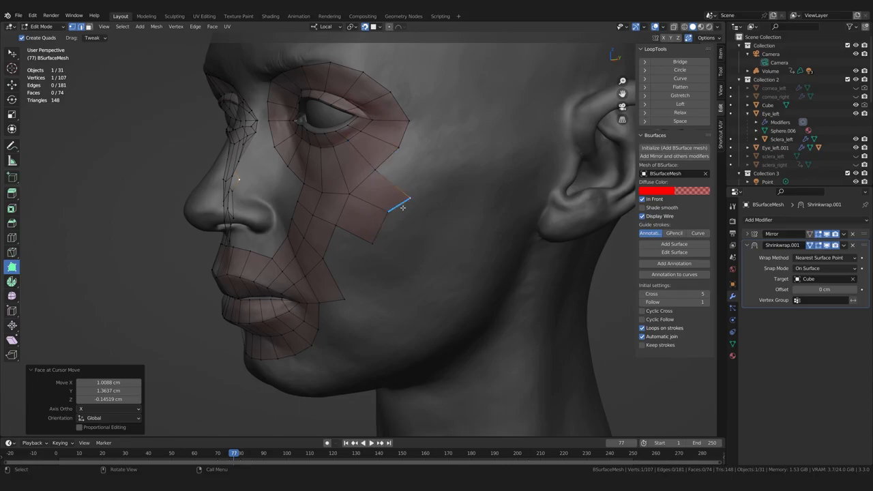
pyautogui.keyDown('ctrl'); pyautogui.rightClick(386, 159); pyautogui.keyUp('ctrl')
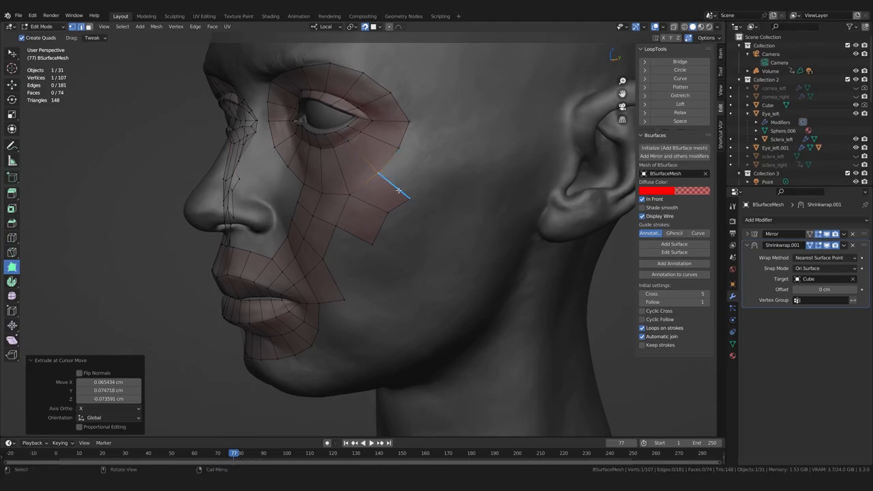
# - Pull the outer corner and lower corner of the two new cheek quads slightly inward to even out their shape
pyautogui.moveTo(398, 214); pyautogui.dragTo(382, 228, button='middle')
pyautogui.scroll(3, 402, 218)
pyautogui.moveTo(420, 205); pyautogui.dragTo(414, 214)
pyautogui.moveTo(395, 253); pyautogui.dragTo(381, 248)
pyautogui.scroll(-1, 382, 266)
pyautogui.moveTo(382, 267); pyautogui.dragTo(376, 264, button='middle')
pyautogui.scroll(1, 371, 262)
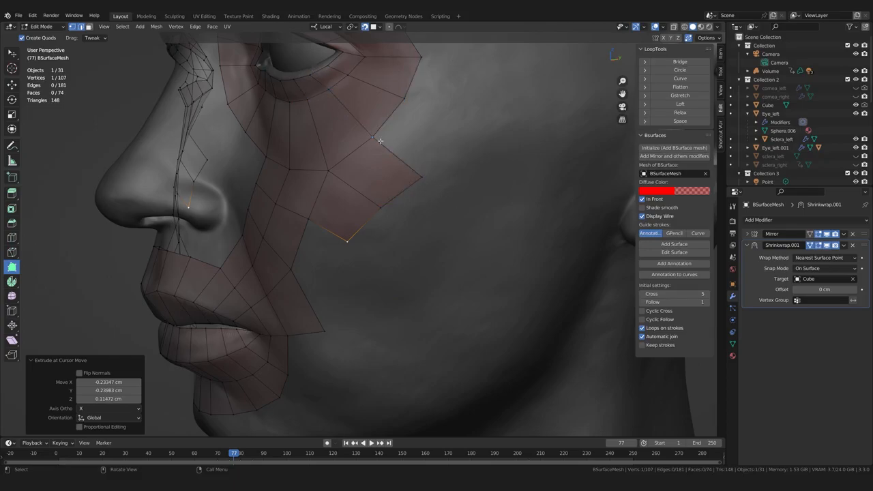
# - Fine-tune the three free vertices along the outer border of the two cheek quads, easing them downward
pyautogui.moveTo(421, 179); pyautogui.dragTo(419, 183)
pyautogui.moveTo(382, 207); pyautogui.dragTo(379, 210)
pyautogui.moveTo(347, 242); pyautogui.dragTo(344, 249)
pyautogui.scroll(-2, 340, 266)
pyautogui.moveTo(337, 277)
pyautogui.mouseDown(button='middle')
pyautogui.moveTo(386, 270)
pyautogui.moveTo(348, 266)
pyautogui.mouseUp(button='middle')
pyautogui.scroll(1, 348, 265)
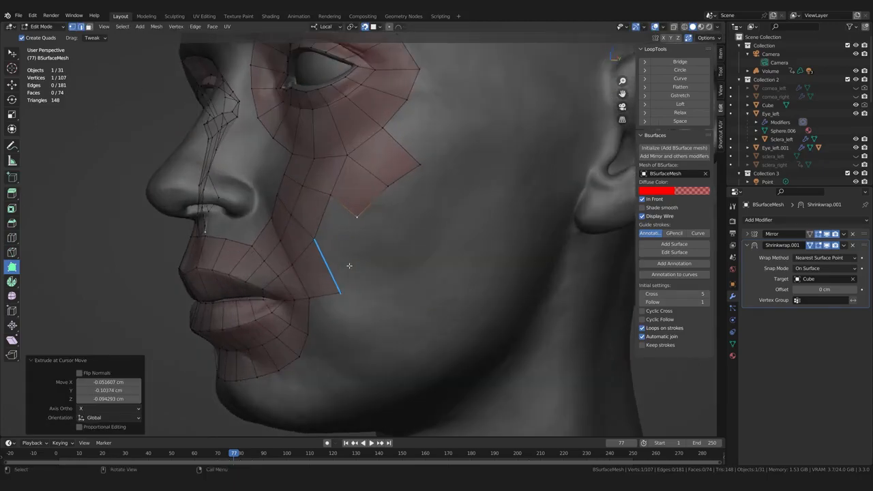
# - Enlarge the cheek quads by moving their free vertices down and outward, and raise the mouth-corner quad's outer vertex toward them
pyautogui.moveTo(354, 219); pyautogui.dragTo(370, 242)
pyautogui.moveTo(386, 187); pyautogui.dragTo(403, 210)
pyautogui.moveTo(368, 240); pyautogui.dragTo(365, 248)
pyautogui.moveTo(414, 164); pyautogui.dragTo(435, 185)
pyautogui.moveTo(399, 208); pyautogui.dragTo(401, 214)
pyautogui.moveTo(366, 249); pyautogui.dragTo(363, 250)
pyautogui.moveTo(336, 293); pyautogui.dragTo(364, 253)
# - Refine the cheek quads' three outer vertices from several angles so the border follows the cheek surface
pyautogui.moveTo(413, 209); pyautogui.dragTo(441, 216, button='middle')
pyautogui.moveTo(413, 219); pyautogui.dragTo(414, 216)
pyautogui.moveTo(419, 220); pyautogui.dragTo(400, 222, button='middle')
pyautogui.moveTo(407, 183); pyautogui.dragTo(413, 189)
pyautogui.moveTo(414, 189); pyautogui.dragTo(376, 189, button='middle')
pyautogui.moveTo(436, 190); pyautogui.dragTo(444, 194)
pyautogui.moveTo(405, 216); pyautogui.dragTo(402, 222)
pyautogui.moveTo(367, 257); pyautogui.dragTo(367, 259)
pyautogui.moveTo(369, 259); pyautogui.dragTo(335, 253, button='middle')
# - Fill the gap between the mouth-corner quad and the cheek quads with a face built from their facing edges
pyautogui.click(343, 256)
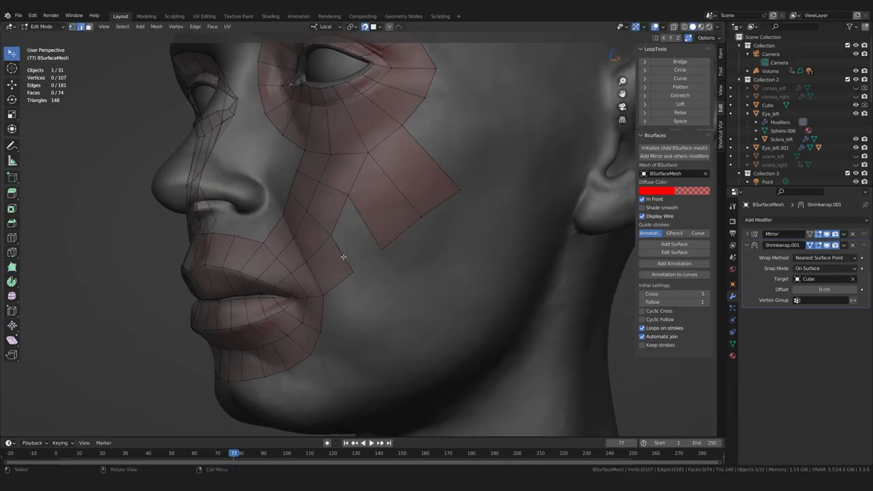
pyautogui.keyDown('ctrl'); pyautogui.click(371, 235); pyautogui.keyUp('ctrl')
pyautogui.click(361, 251)
pyautogui.click(342, 253)
pyautogui.keyDown('shift'); pyautogui.click(371, 233); pyautogui.keyUp('shift')
pyautogui.press('f')
pyautogui.moveTo(358, 247); pyautogui.dragTo(395, 277, button='middle')
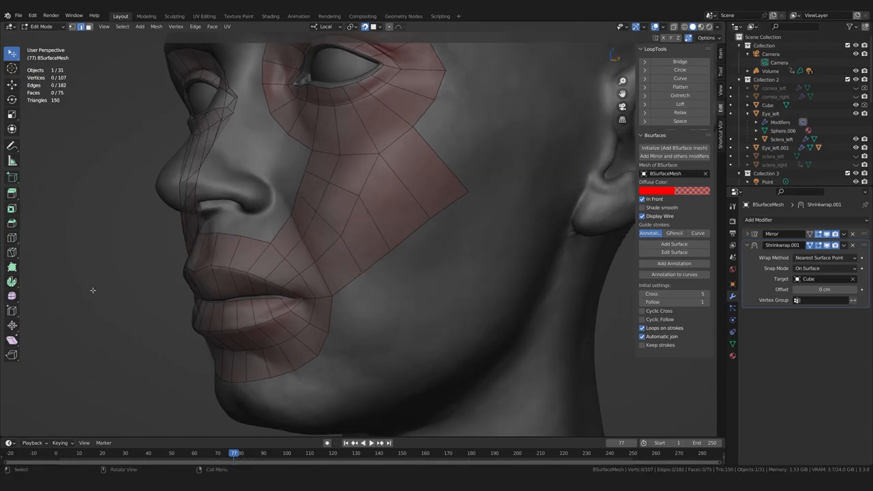
pyautogui.click(92, 291)
# - With the Poly Build tool, even out the vertices along the cheek patch's lower outer border after the fill
pyautogui.scroll(-2, 205, 289)
pyautogui.moveTo(321, 283); pyautogui.dragTo(362, 296, button='middle')
pyautogui.click(11, 267)
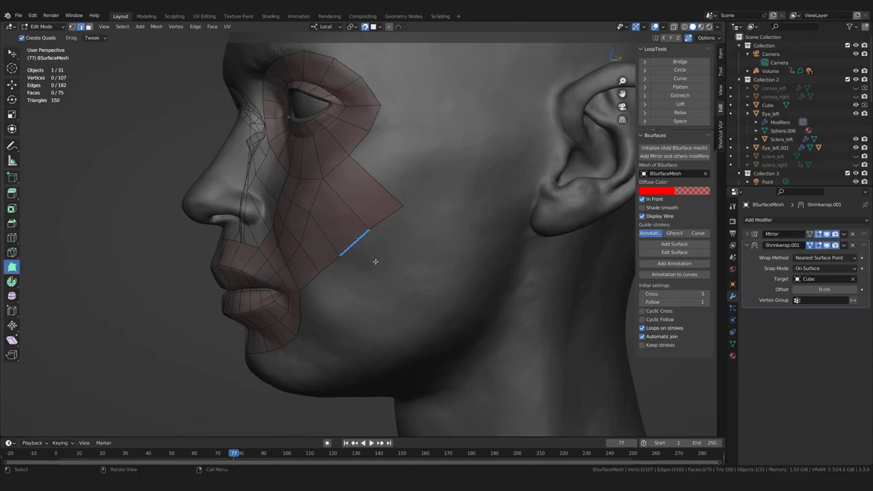
pyautogui.moveTo(367, 228); pyautogui.dragTo(337, 251)
pyautogui.moveTo(338, 252); pyautogui.dragTo(369, 267, button='middle')
pyautogui.moveTo(400, 217); pyautogui.dragTo(397, 216)
pyautogui.moveTo(382, 256); pyautogui.dragTo(379, 252)
pyautogui.moveTo(379, 253); pyautogui.dragTo(362, 255, button='middle')
pyautogui.moveTo(362, 255); pyautogui.dragTo(362, 255)
pyautogui.moveTo(402, 228); pyautogui.dragTo(401, 227)
pyautogui.moveTo(444, 202); pyautogui.dragTo(438, 199)
# - Relax the interior vertices of the cheek patch between the eye loop and the mouth corner for evenly sized quads
pyautogui.scroll(-1, 436, 204)
pyautogui.moveTo(432, 210); pyautogui.dragTo(389, 204, button='middle')
pyautogui.moveTo(389, 203); pyautogui.dragTo(390, 205)
pyautogui.moveTo(363, 243); pyautogui.dragTo(366, 245)
pyautogui.moveTo(343, 276); pyautogui.dragTo(342, 276)
pyautogui.moveTo(338, 287)
pyautogui.mouseDown(button='middle')
pyautogui.moveTo(357, 291)
pyautogui.moveTo(326, 294)
pyautogui.mouseUp(button='middle')
pyautogui.scroll(1, 374, 294)
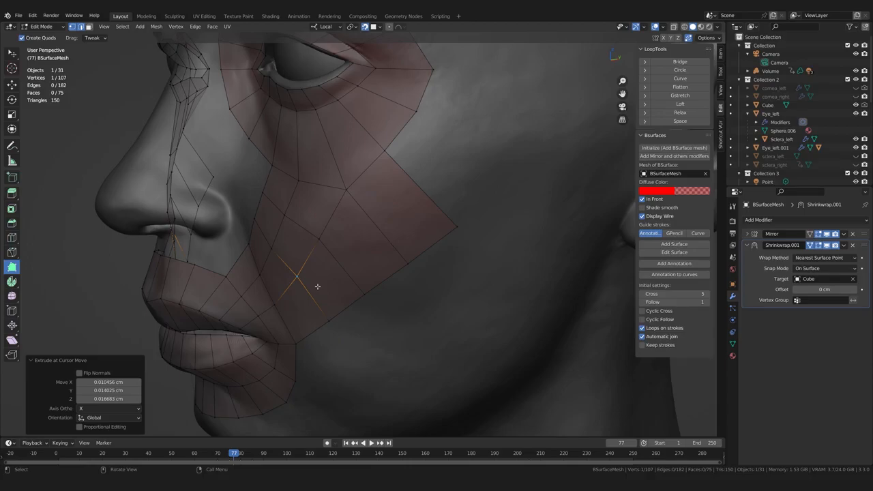
# - Shift the outermost corner of the cheek patch and its neighbouring border vertex slightly to follow the cheekbone
pyautogui.moveTo(344, 233); pyautogui.dragTo(396, 219, button='middle')
pyautogui.moveTo(439, 195); pyautogui.dragTo(449, 195)
pyautogui.moveTo(472, 152); pyautogui.dragTo(477, 157)
pyautogui.scroll(-2, 476, 157)
pyautogui.moveTo(473, 158); pyautogui.dragTo(455, 144, button='middle')
pyautogui.moveTo(398, 224); pyautogui.dragTo(398, 224)
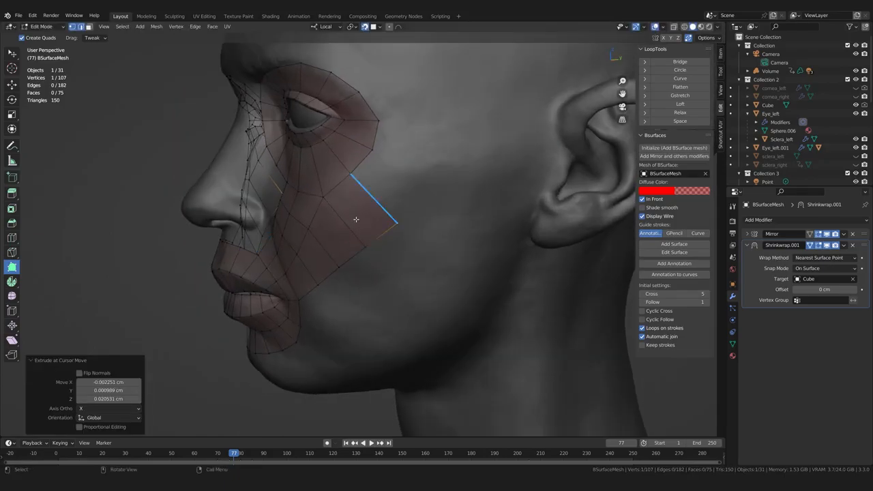
# - Extend the mesh outward from the eye loop's outer side with three quads running from the cheekbone up to the temple
pyautogui.keyDown('ctrl'); pyautogui.moveTo(361, 176); pyautogui.dragTo(431, 169); pyautogui.keyUp('ctrl')
pyautogui.hotkey('ctrl', 'z')
pyautogui.keyDown('ctrl'); pyautogui.moveTo(388, 147); pyautogui.dragTo(446, 125); pyautogui.keyUp('ctrl')
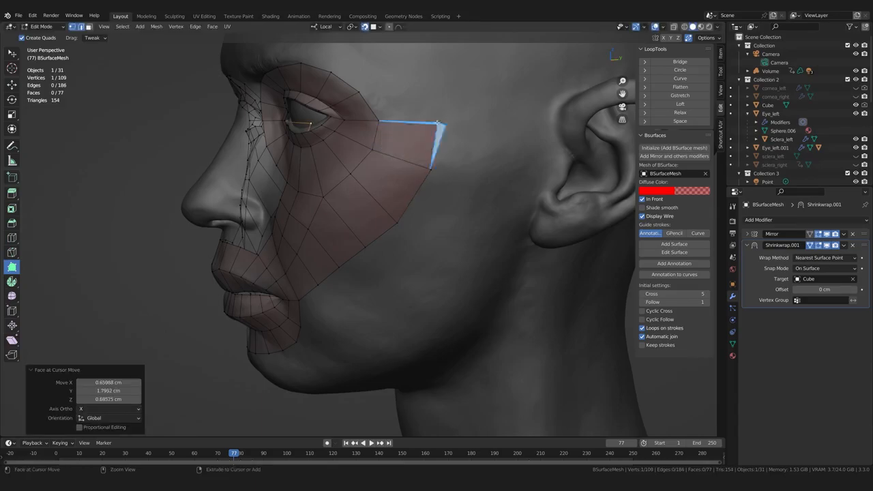
pyautogui.keyDown('ctrl'); pyautogui.moveTo(385, 117); pyautogui.dragTo(447, 73); pyautogui.keyUp('ctrl')
pyautogui.moveTo(388, 127); pyautogui.dragTo(413, 239, button='middle')
pyautogui.moveTo(387, 193); pyautogui.dragTo(459, 195, button='middle')
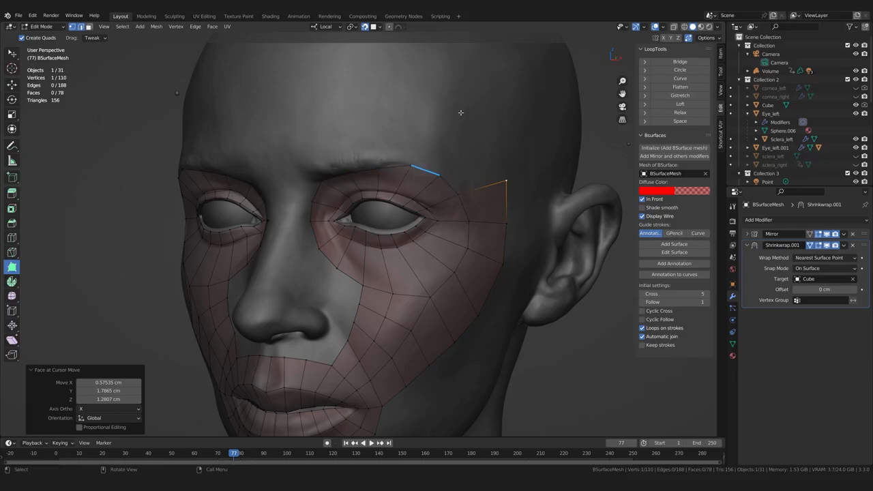
# - Reposition the top outer corner of the temple quads and smooth two vertices along the cheek patch's lower border
pyautogui.moveTo(465, 207); pyautogui.dragTo(394, 214, button='middle')
pyautogui.moveTo(439, 174); pyautogui.dragTo(431, 169)
pyautogui.moveTo(366, 228); pyautogui.dragTo(374, 198, button='middle')
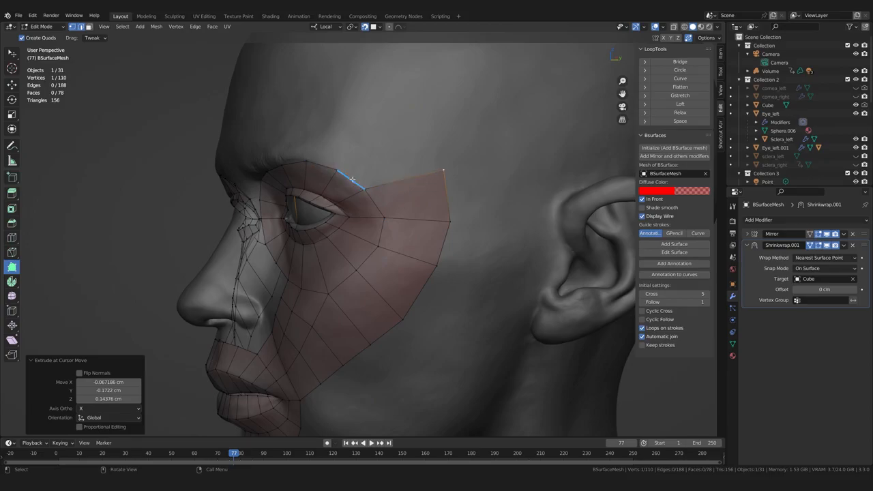
pyautogui.moveTo(356, 271); pyautogui.dragTo(362, 221, button='middle')
pyautogui.moveTo(433, 228); pyautogui.dragTo(433, 223)
pyautogui.moveTo(393, 261); pyautogui.dragTo(389, 257)
pyautogui.moveTo(433, 224); pyautogui.dragTo(436, 220)
pyautogui.moveTo(390, 258); pyautogui.dragTo(394, 259)
pyautogui.moveTo(394, 260); pyautogui.dragTo(312, 306, button='middle')
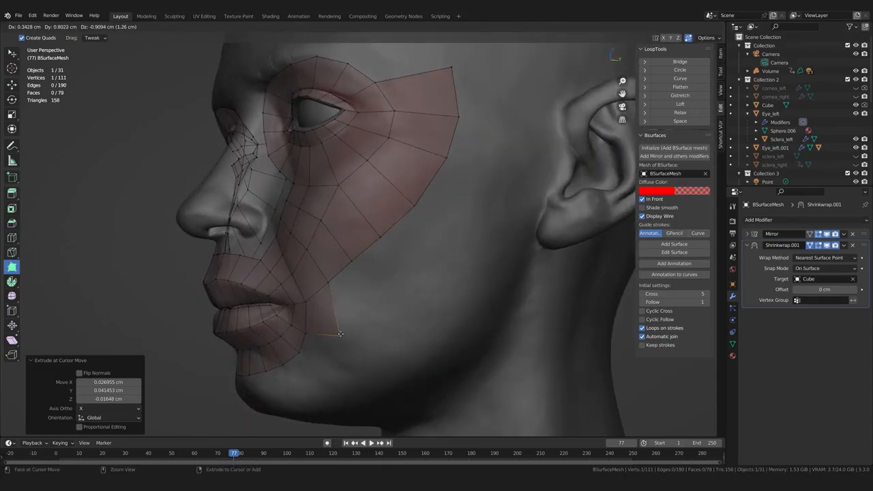
# - Add a row of five quads from the mouth corner along the cheek patch's lower border, extending down toward the jaw
pyautogui.moveTo(339, 284); pyautogui.dragTo(344, 288)
pyautogui.moveTo(340, 334); pyautogui.dragTo(324, 366)
pyautogui.moveTo(334, 288); pyautogui.dragTo(370, 336)
pyautogui.moveTo(387, 239); pyautogui.dragTo(463, 325)
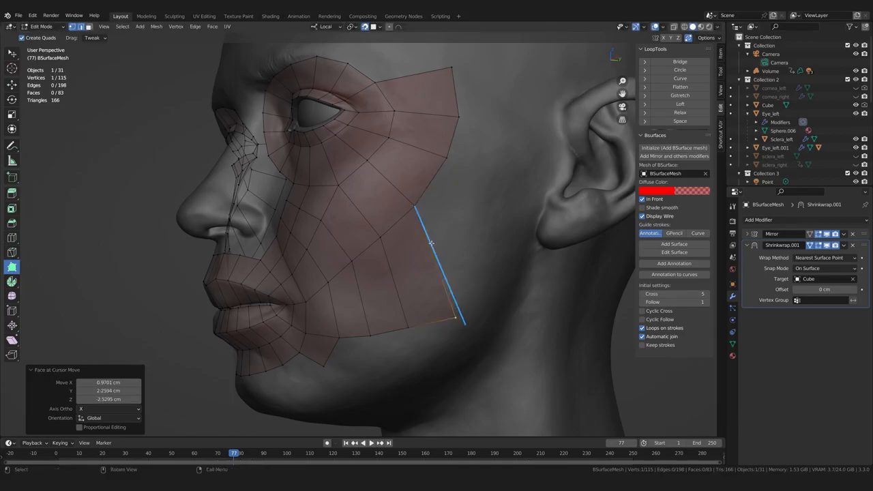
# - Undo the outermost quad of the jaw row and rebuild it with its lower corner slightly closer to the mouth
pyautogui.moveTo(430, 231); pyautogui.dragTo(432, 206, button='middle')
pyautogui.moveTo(425, 286); pyautogui.dragTo(425, 322, button='middle')
pyautogui.keyDown('ctrl'); pyautogui.moveTo(448, 319); pyautogui.dragTo(447, 321); pyautogui.keyUp('ctrl')
pyautogui.hotkey('ctrl', 'z')
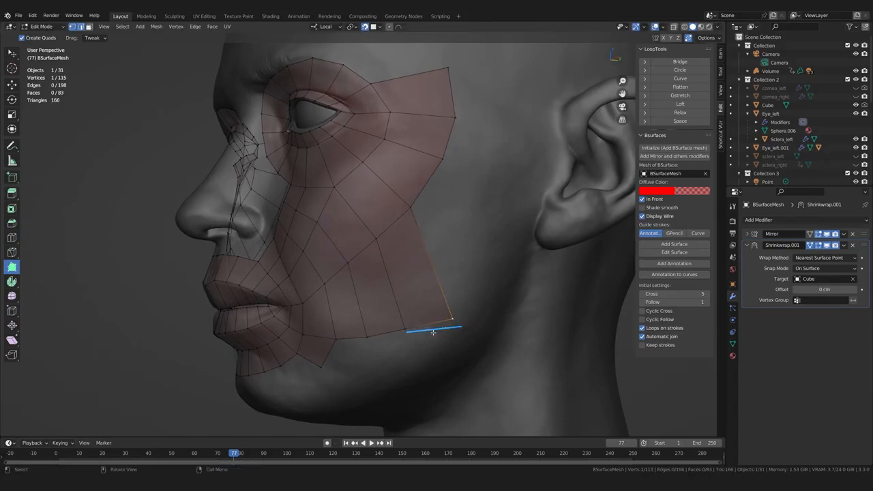
pyautogui.hotkey('ctrl', 'z')
pyautogui.keyDown('ctrl'); pyautogui.moveTo(399, 294); pyautogui.dragTo(450, 329); pyautogui.keyUp('ctrl')
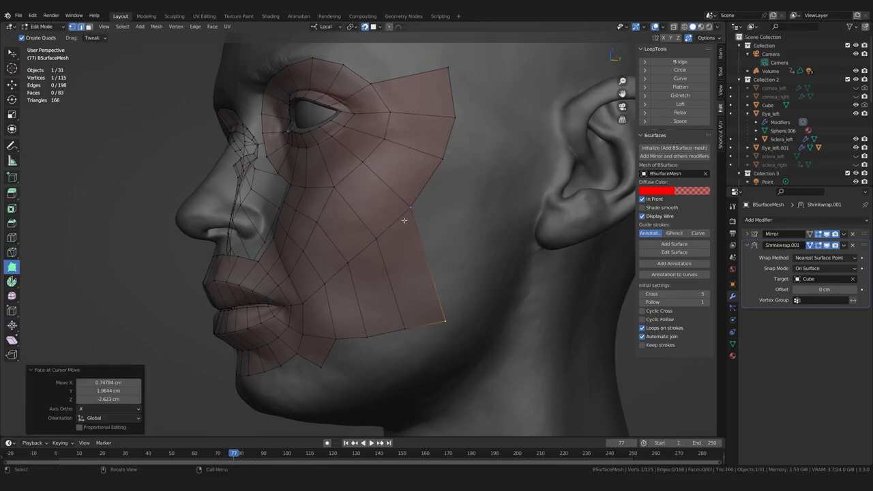
# - Lower the jaw row's outer corner vertex and the cheekbone vertex on the patch's outer border slightly
pyautogui.moveTo(384, 334); pyautogui.dragTo(378, 325, button='middle')
pyautogui.moveTo(440, 332); pyautogui.dragTo(412, 225, button='middle')
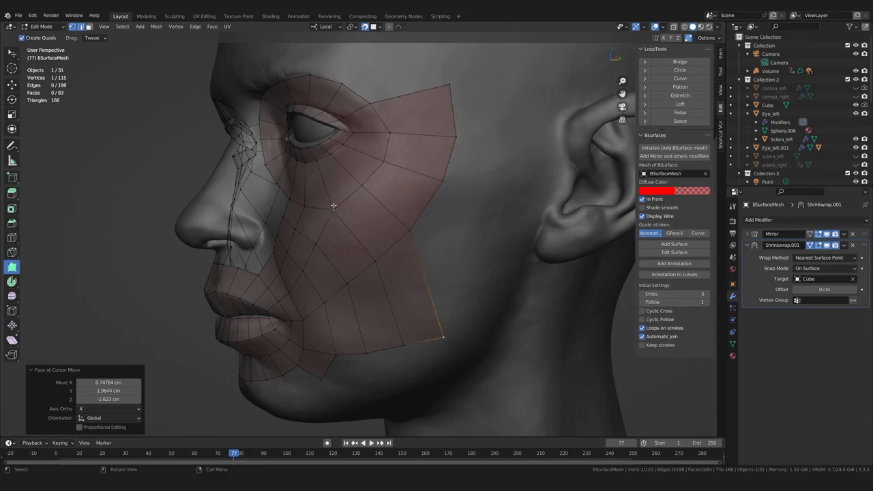
pyautogui.moveTo(332, 211); pyautogui.dragTo(423, 190, button='middle')
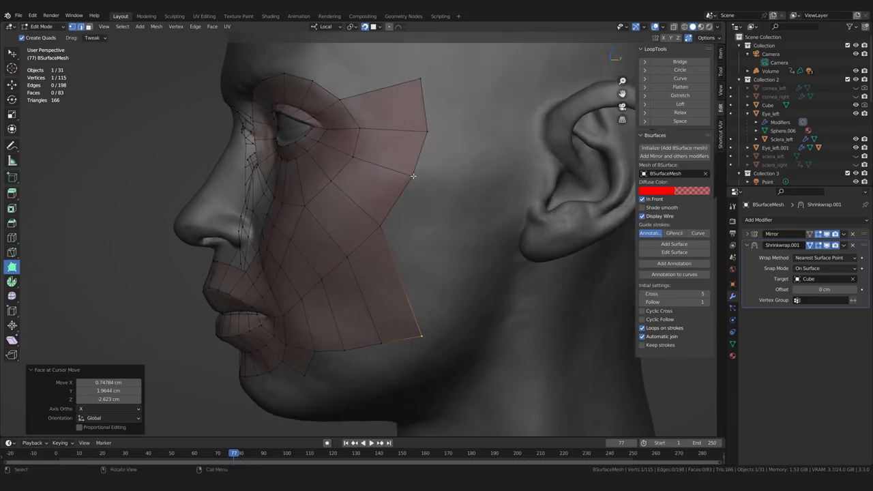
pyautogui.moveTo(419, 334); pyautogui.dragTo(417, 343)
pyautogui.moveTo(409, 178); pyautogui.dragTo(407, 185)
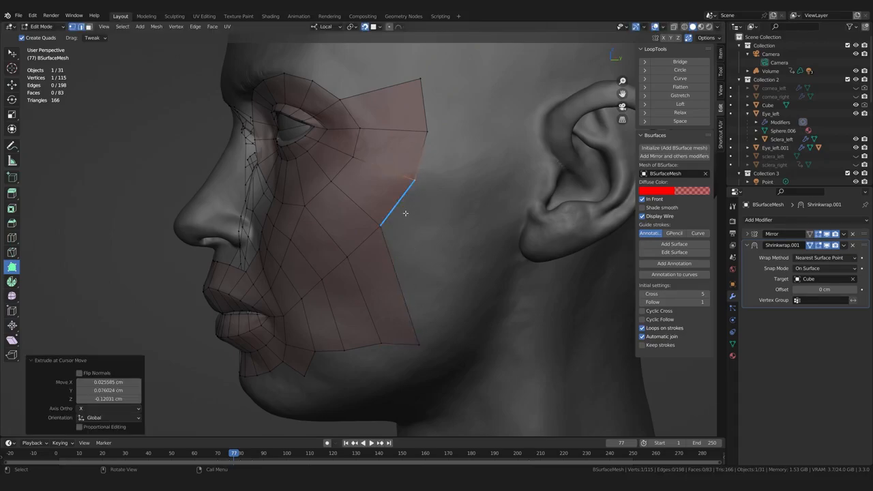
# - Add another quad between the cheekbone and the jaw row's outer side, and align its lower vertices along the jaw
pyautogui.keyDown('ctrl'); pyautogui.click(467, 358); pyautogui.keyUp('ctrl')
pyautogui.moveTo(469, 357); pyautogui.dragTo(451, 333)
pyautogui.moveTo(381, 348); pyautogui.dragTo(377, 345)
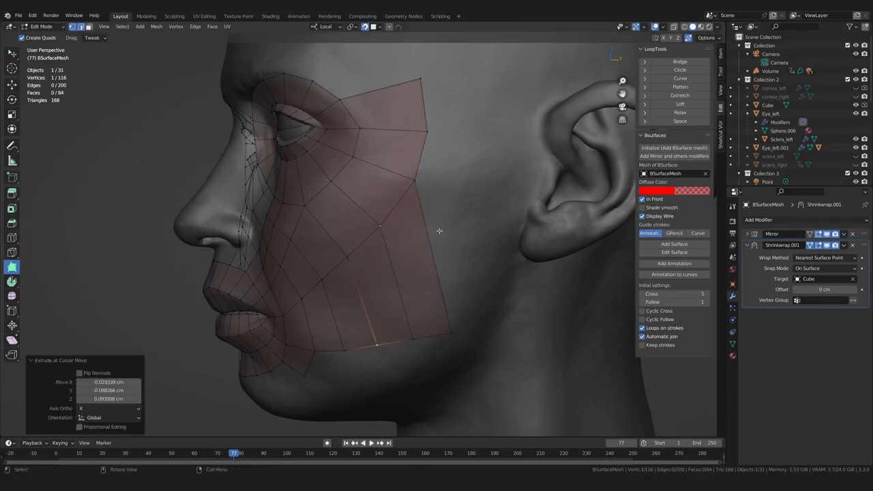
# - Extend the patch toward the ear with one tall quad over the jaw and two quads above it up to the temple
pyautogui.moveTo(446, 243); pyautogui.dragTo(504, 235)
pyautogui.moveTo(468, 171); pyautogui.dragTo(506, 180)
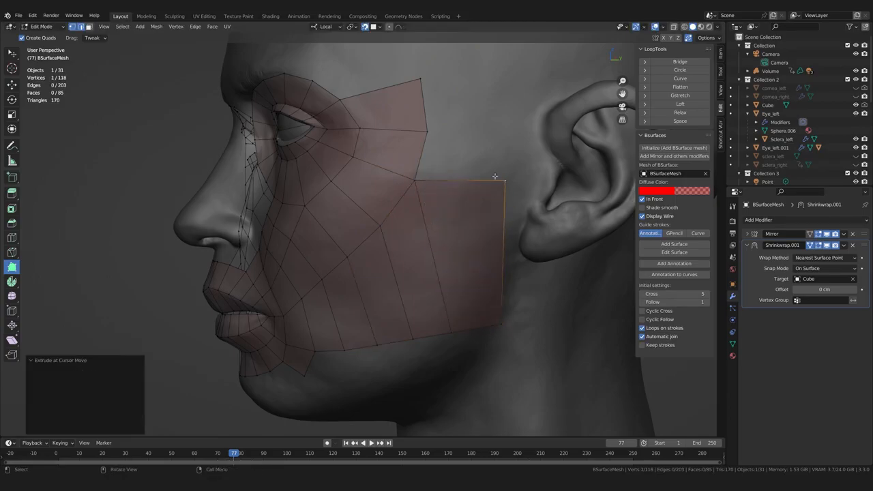
pyautogui.moveTo(421, 176); pyautogui.dragTo(506, 62)
pyautogui.hotkey('ctrl', 'z')
pyautogui.moveTo(453, 333)
pyautogui.mouseDown()
pyautogui.moveTo(412, 338)
pyautogui.moveTo(451, 332)
pyautogui.mouseUp()
pyautogui.moveTo(403, 330); pyautogui.dragTo(424, 323, button='middle')
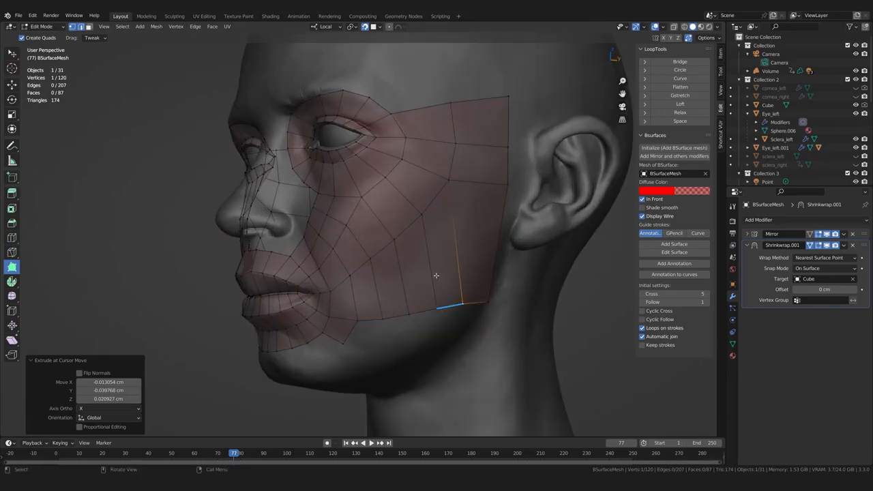
# - Shift the two rearmost vertices of the patch's lower border forward along the jawline
pyautogui.scroll(2, 364, 320)
pyautogui.moveTo(364, 320)
pyautogui.mouseDown(button='middle')
pyautogui.moveTo(334, 338)
pyautogui.moveTo(356, 329)
pyautogui.mouseUp(button='middle')
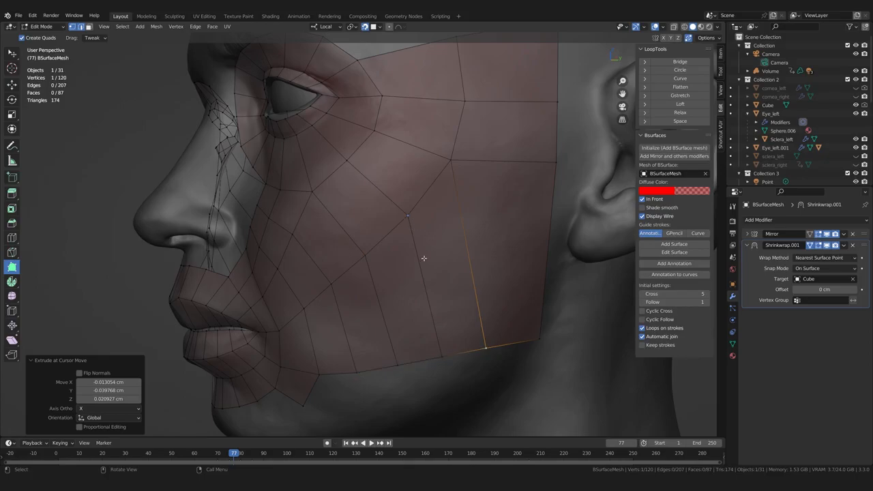
pyautogui.moveTo(384, 325); pyautogui.dragTo(458, 345, button='middle')
pyautogui.moveTo(521, 334); pyautogui.dragTo(506, 334)
pyautogui.moveTo(455, 345); pyautogui.dragTo(452, 343)
pyautogui.moveTo(353, 297); pyautogui.dragTo(373, 297, button='middle')
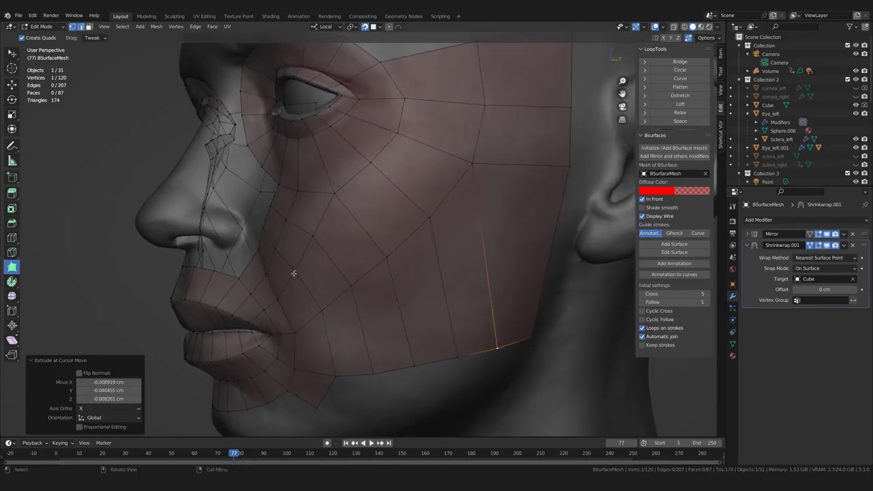
# - Nudge the vertices where the jaw row meets the cheek patch slightly down and outward to even the quads
pyautogui.moveTo(294, 274); pyautogui.dragTo(316, 277, button='middle')
pyautogui.moveTo(347, 308); pyautogui.dragTo(348, 312)
pyautogui.moveTo(376, 283); pyautogui.dragTo(380, 288)
pyautogui.moveTo(416, 253); pyautogui.dragTo(418, 257)
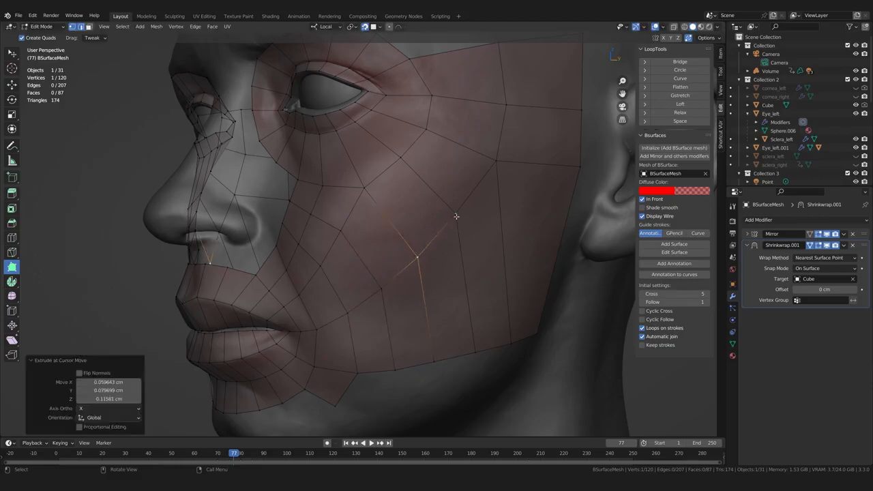
pyautogui.moveTo(455, 221); pyautogui.dragTo(444, 259, button='middle')
# - Insert one loop cut through the outer cheek row, running from the mouth corner up to the temple
pyautogui.hotkey('ctrl', 'r')
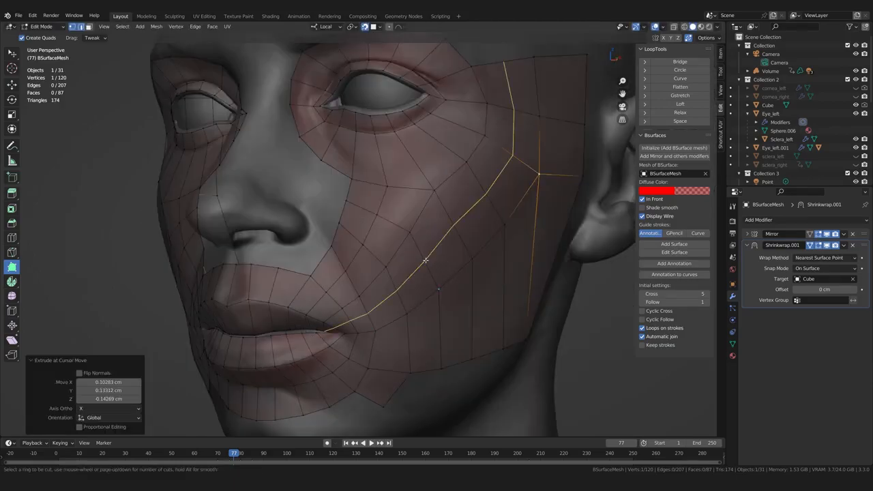
pyautogui.click(425, 260)
pyautogui.click(424, 260)
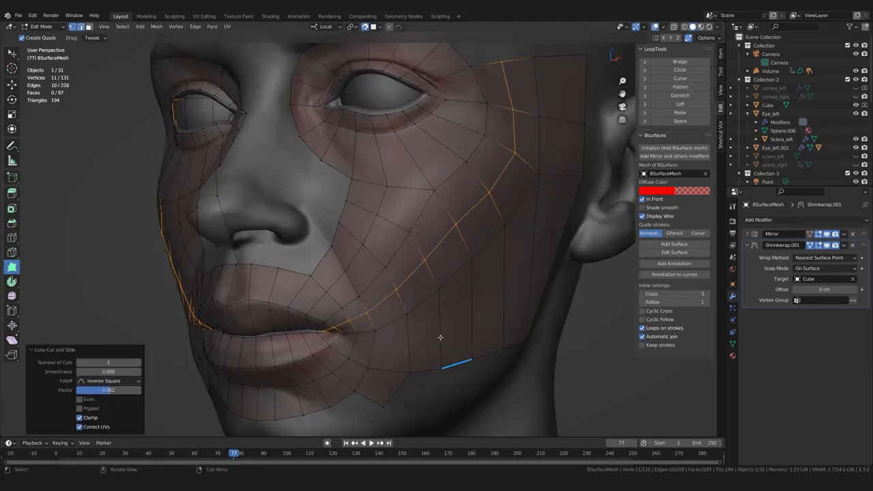
# - Try to add a loop cut through the lower jaw row from the mouth corner toward the ear
pyautogui.hotkey('ctrl', 'r')
pyautogui.click(442, 334)
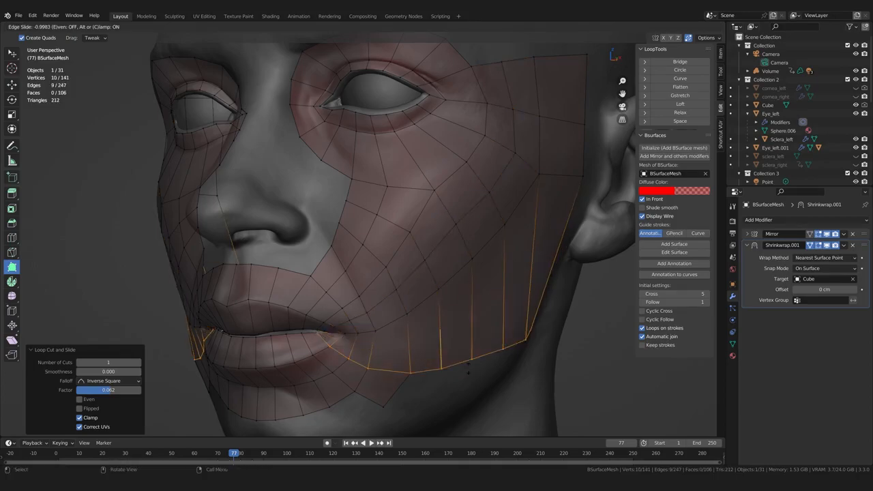
pyautogui.click(445, 329)
pyautogui.moveTo(413, 352); pyautogui.dragTo(384, 267, button='middle')
pyautogui.scroll(4, 390, 349)
pyautogui.scroll(4, 383, 344)
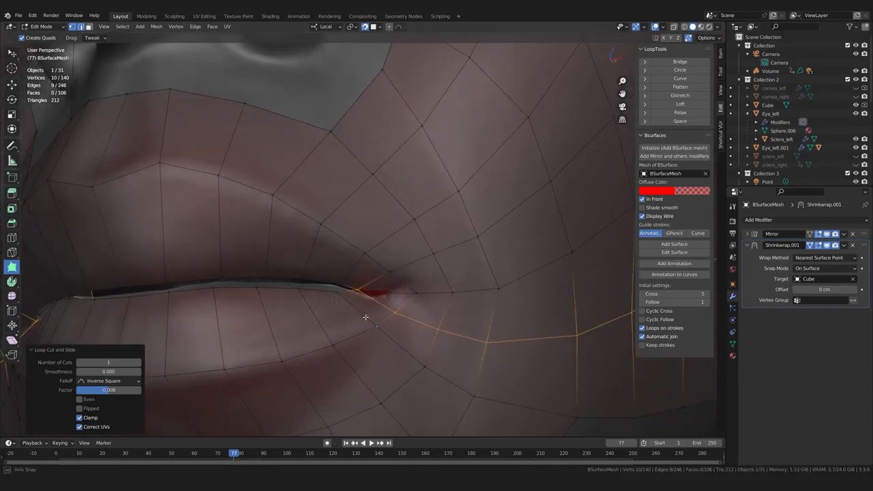
pyautogui.hotkey('ctrl', 'z')
# - Turn off Auto Merge in the active tool's options
pyautogui.moveTo(386, 331); pyautogui.dragTo(375, 331, button='middle')
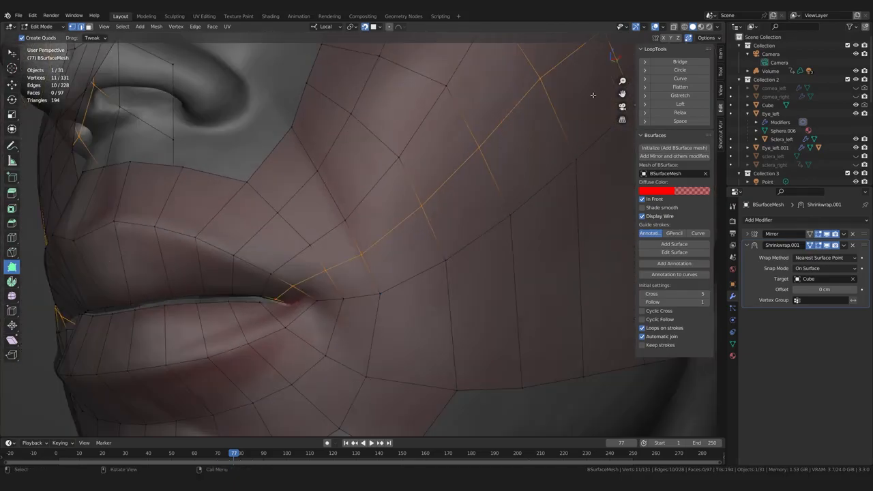
pyautogui.click(720, 72)
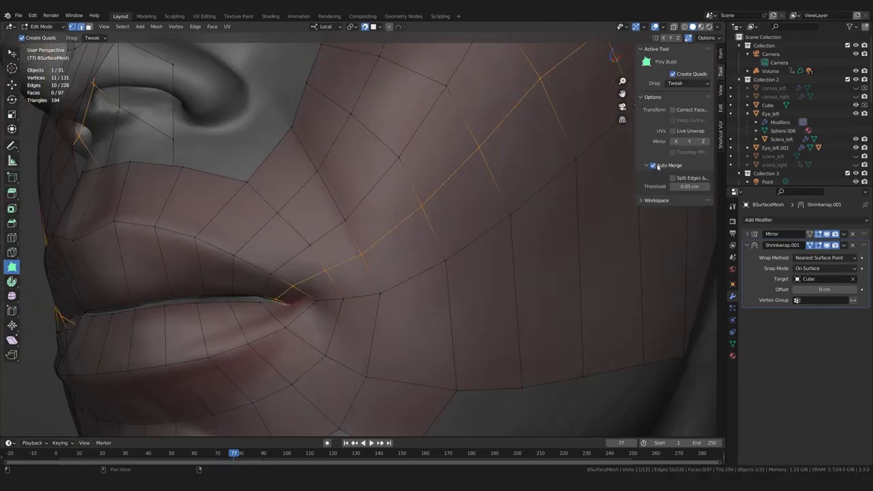
pyautogui.click(658, 167)
pyautogui.scroll(-3, 447, 278)
pyautogui.click(653, 166)
# - Insert a loop cut across the middle of the jaw row, from the mouth corner to the patch's ear-side border
pyautogui.moveTo(415, 274); pyautogui.dragTo(411, 284, button='middle')
pyautogui.hotkey('ctrl', 'r')
pyautogui.click(412, 286)
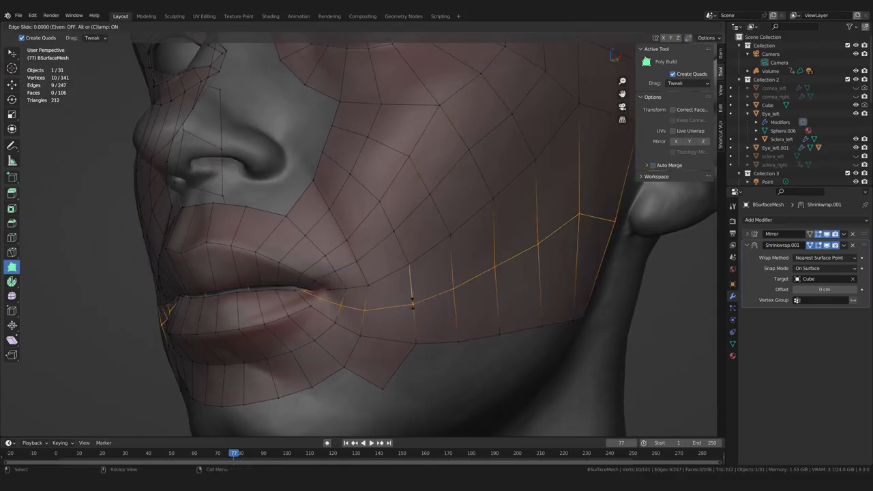
pyautogui.click(422, 304)
pyautogui.click(197, 268)
pyautogui.scroll(-3, 358, 307)
pyautogui.scroll(2, 358, 309)
pyautogui.moveTo(379, 311); pyautogui.dragTo(409, 321, button='middle')
pyautogui.scroll(1, 407, 307)
pyautogui.scroll(-3, 407, 307)
pyautogui.scroll(2, 408, 302)
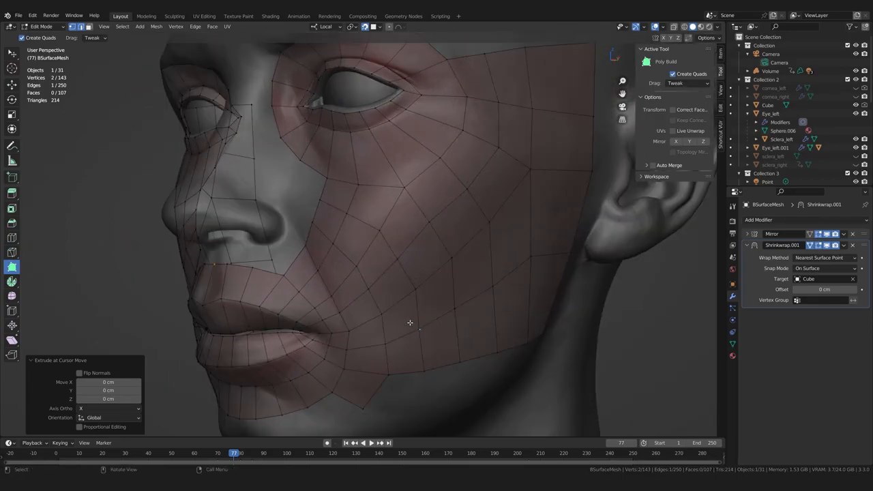
# - Nudge the new loop's vertex just below the mouth corner slightly outward and down
pyautogui.moveTo(329, 345); pyautogui.dragTo(333, 348)
pyautogui.moveTo(333, 348); pyautogui.dragTo(351, 347, button='middle')
pyautogui.scroll(3, 348, 337)
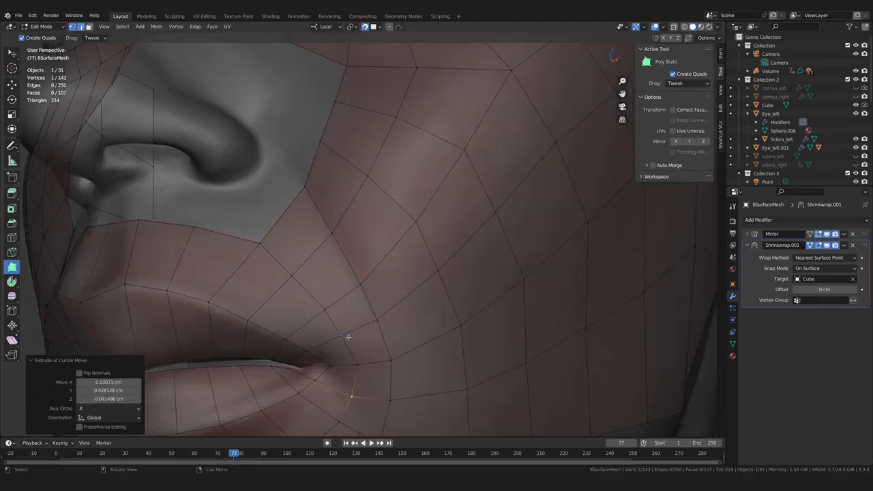
# - Nudge the vertices just above the mouth corner and on the cheek side of the upper lip to even the edge flow
pyautogui.moveTo(357, 365); pyautogui.dragTo(356, 365)
pyautogui.moveTo(340, 336); pyautogui.dragTo(327, 308)
pyautogui.moveTo(291, 275); pyautogui.dragTo(294, 270)
# - Switch the mesh to Sculpt Mode and slide the topology across the middle of the cheek with the Slide Relax brush
pyautogui.scroll(-6, 351, 260)
pyautogui.moveTo(353, 259); pyautogui.dragTo(387, 290, button='middle')
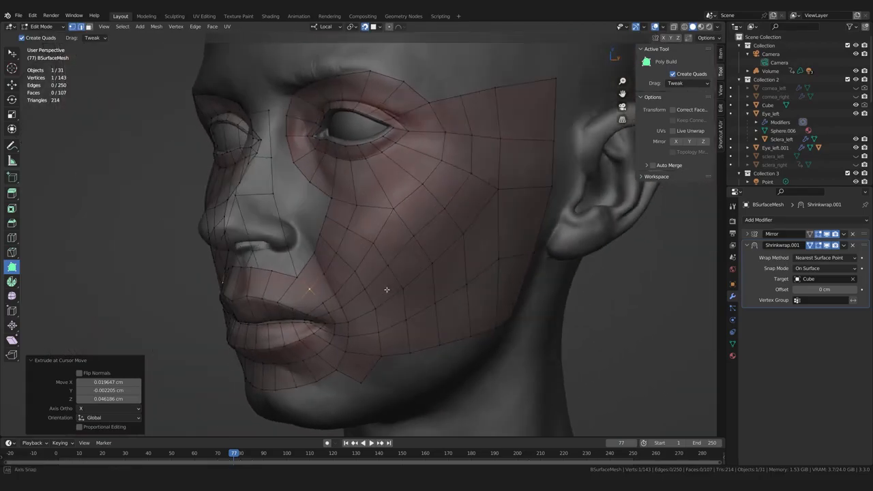
pyautogui.scroll(2, 387, 290)
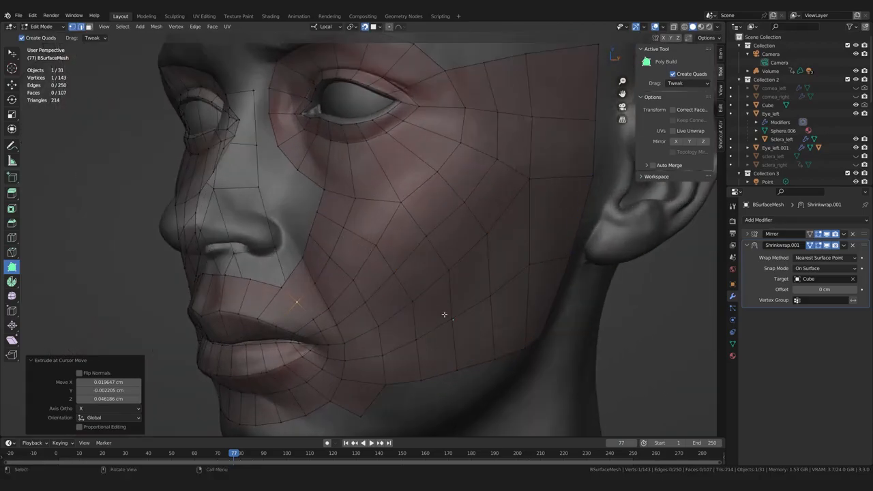
pyautogui.moveTo(441, 318); pyautogui.dragTo(444, 319, button='middle')
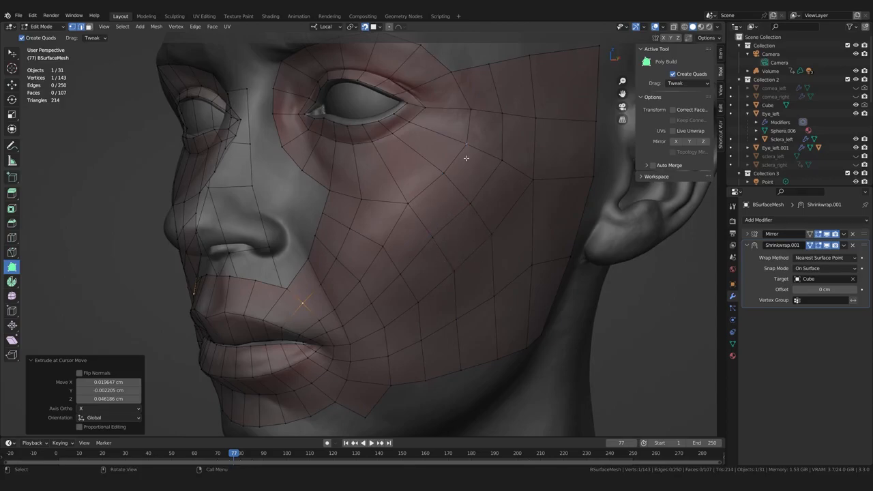
pyautogui.hotkey('ctrl', 'Tab')
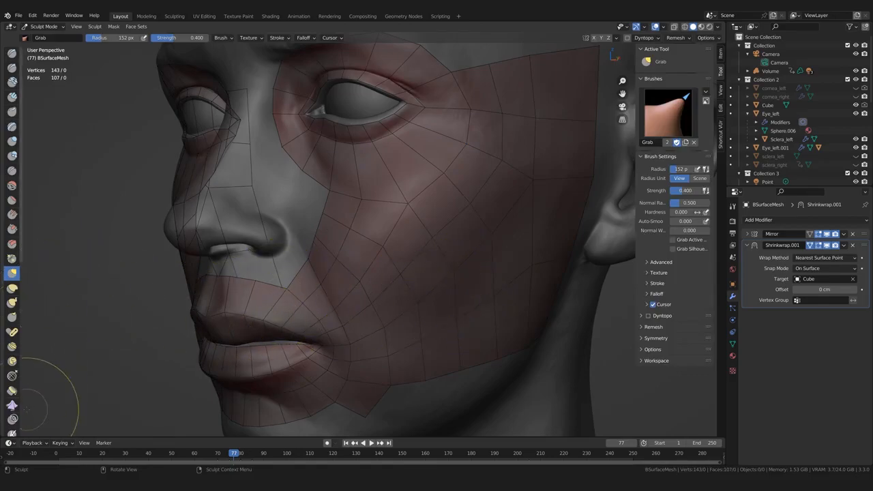
pyautogui.click(12, 375)
pyautogui.moveTo(423, 307)
pyautogui.mouseDown(button='middle')
pyautogui.moveTo(443, 305)
pyautogui.moveTo(447, 277)
pyautogui.mouseUp(button='middle')
pyautogui.moveTo(448, 233); pyautogui.dragTo(386, 273)
pyautogui.moveTo(469, 243); pyautogui.dragTo(431, 210)
# - Try a relaxing stroke on the cheekbone below the eye and undo it
pyautogui.moveTo(375, 246)
pyautogui.mouseDown(button='middle')
pyautogui.moveTo(400, 243)
pyautogui.moveTo(464, 204)
pyautogui.mouseUp(button='middle')
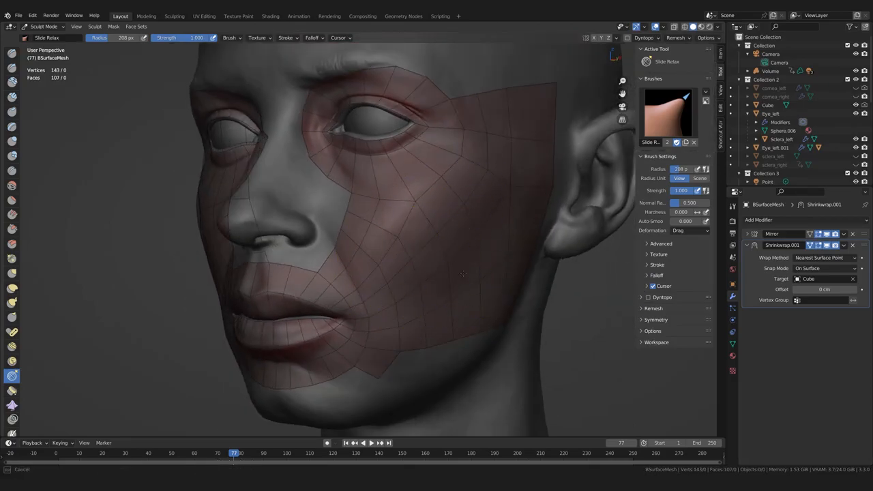
pyautogui.scroll(1, 438, 250)
pyautogui.moveTo(422, 266); pyautogui.dragTo(468, 234, button='middle')
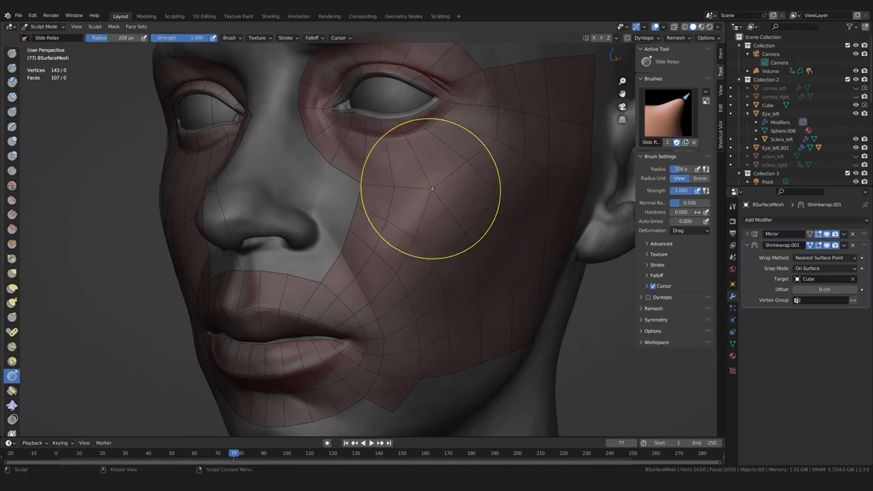
pyautogui.moveTo(432, 188)
pyautogui.mouseDown()
pyautogui.moveTo(422, 148)
pyautogui.moveTo(405, 135)
pyautogui.moveTo(468, 233)
pyautogui.mouseUp()
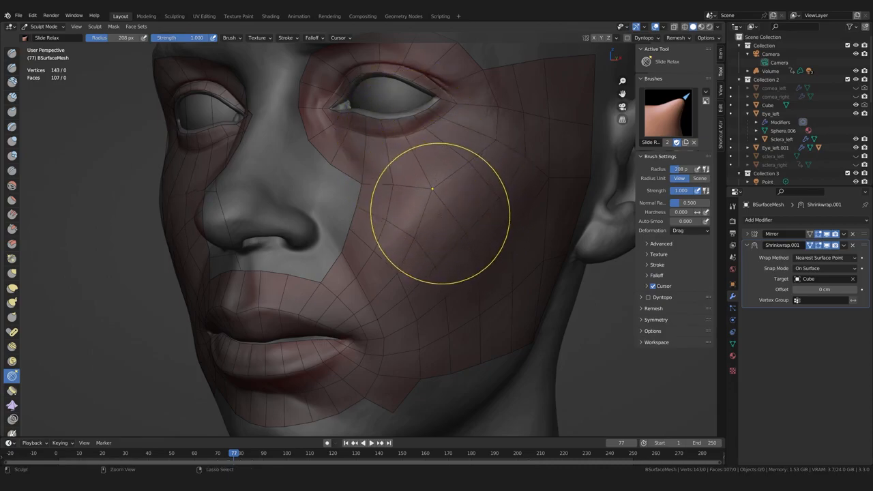
pyautogui.moveTo(448, 239); pyautogui.dragTo(438, 239, button='middle')
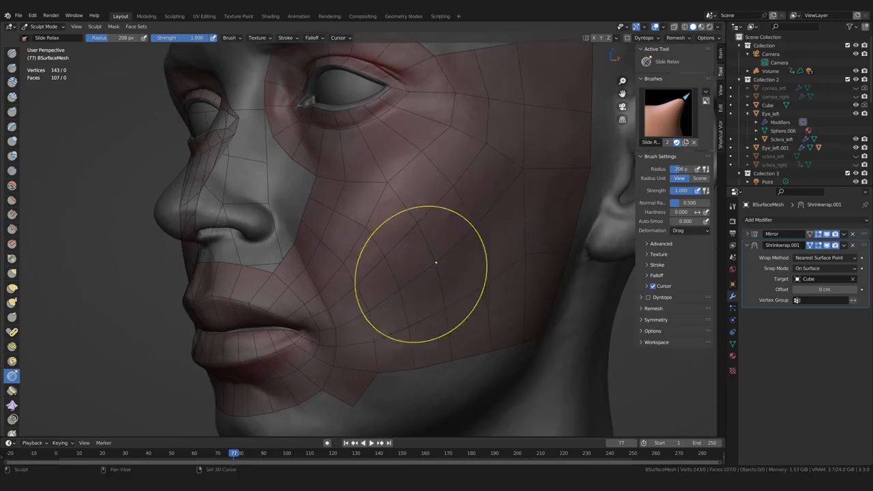
pyautogui.moveTo(452, 185)
pyautogui.mouseDown(button='middle')
pyautogui.moveTo(470, 227)
pyautogui.moveTo(474, 308)
pyautogui.moveTo(409, 285)
pyautogui.mouseUp(button='middle')
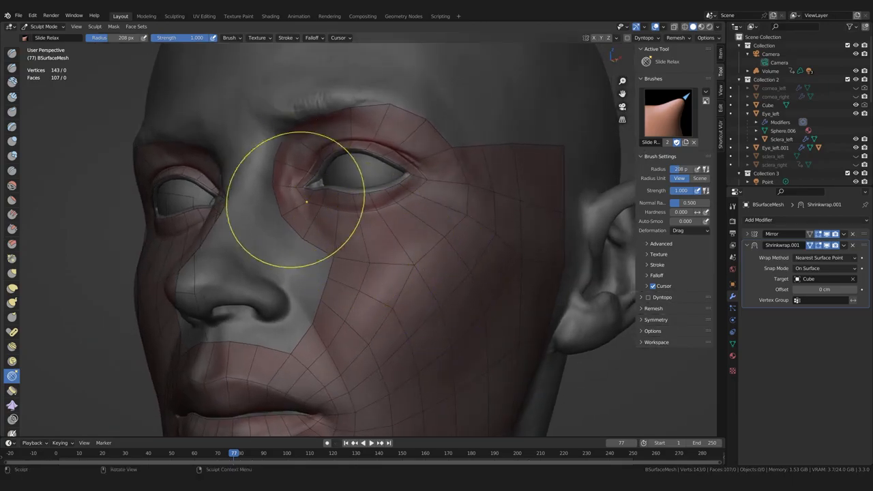
pyautogui.keyDown('shift'); pyautogui.moveTo(403, 249); pyautogui.dragTo(388, 238); pyautogui.keyUp('shift')
pyautogui.hotkey('ctrl', 'z')
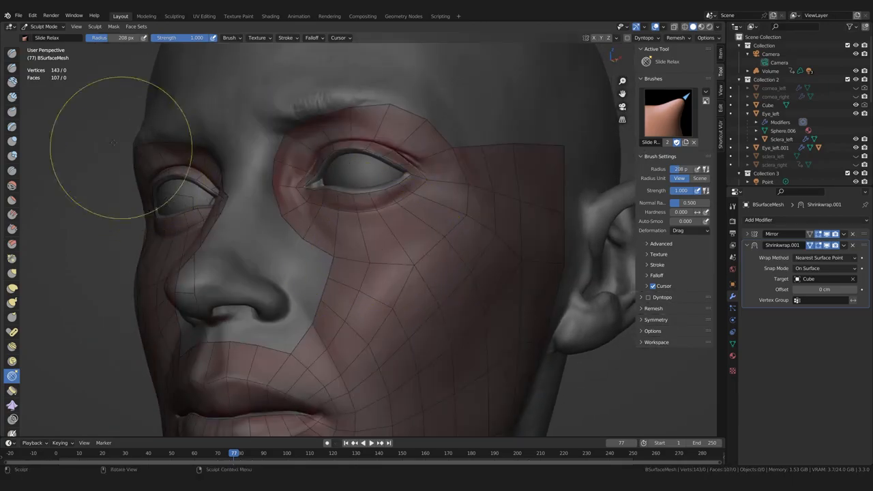
# - Return to Edit Mode and insert a single loop cut around the eye, midway across the outermost ring of eye faces
pyautogui.press('Tab')
pyautogui.hotkey('ctrl', 'r')
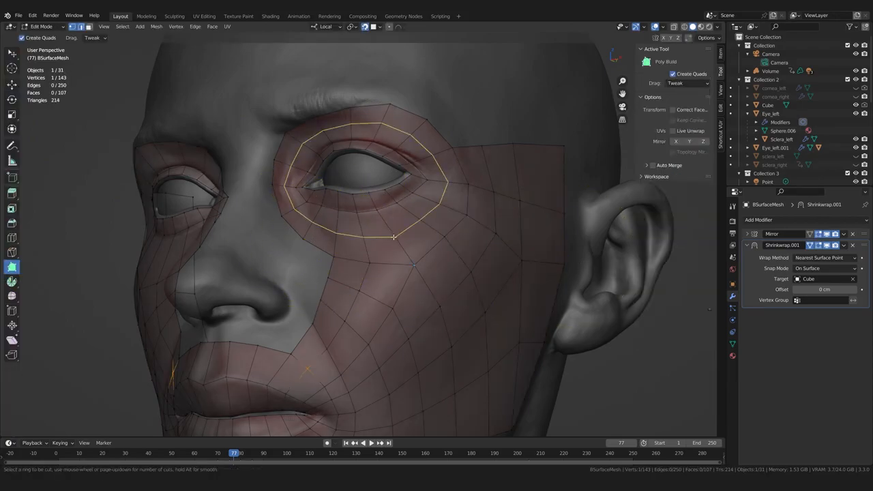
pyautogui.click(393, 237)
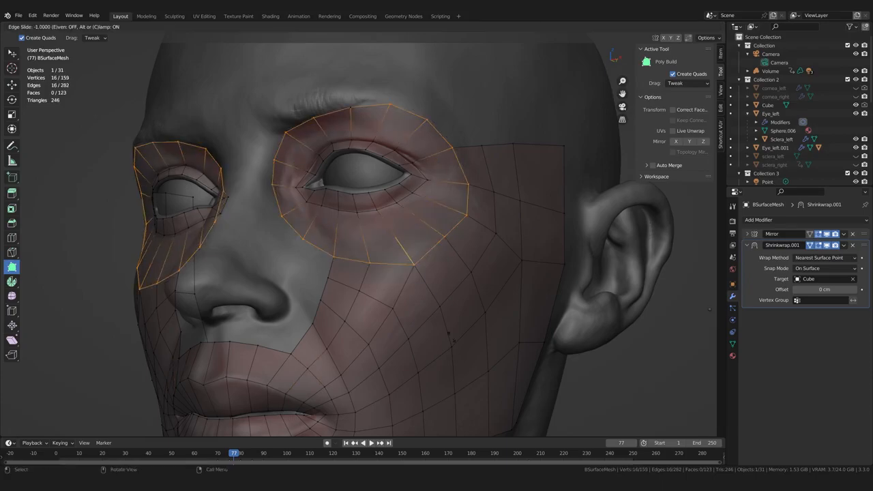
pyautogui.click(396, 234)
pyautogui.scroll(-1, 374, 272)
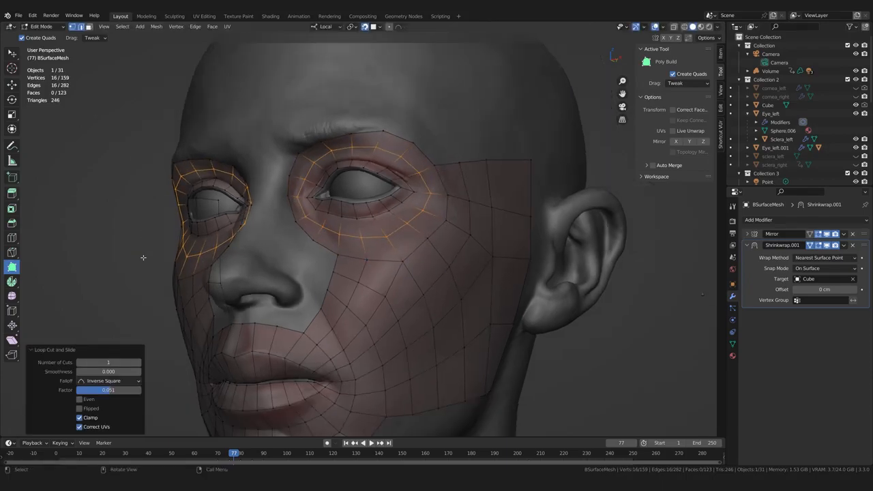
pyautogui.click(112, 218)
pyautogui.moveTo(333, 244); pyautogui.dragTo(327, 246, button='middle')
# - Go back to Sculpt Mode and relax the cheek topology below the eye with the Slide Relax brush's smoothing strokes
pyautogui.hotkey('ctrl', 'Tab')
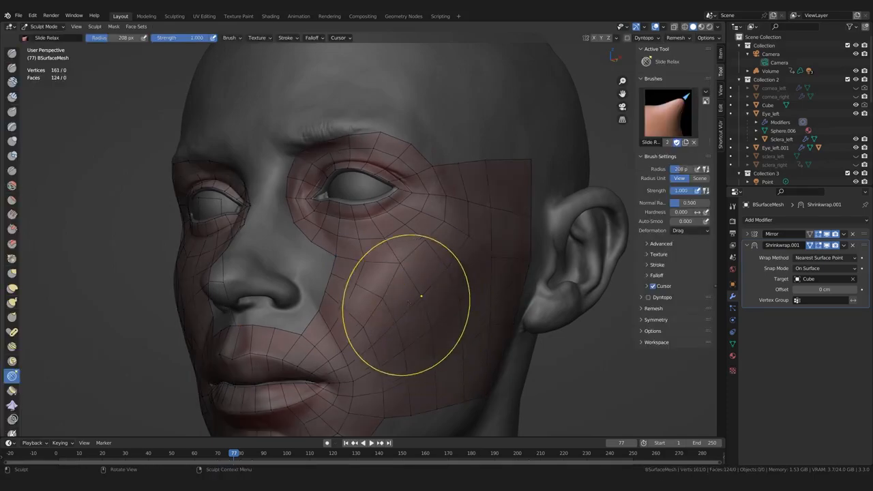
pyautogui.keyDown('shift'); pyautogui.moveTo(418, 271); pyautogui.dragTo(420, 266); pyautogui.keyUp('shift')
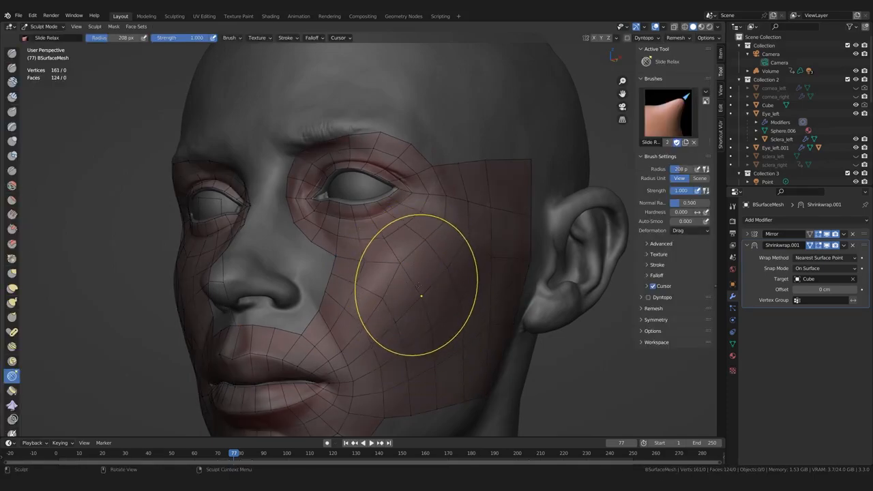
pyautogui.moveTo(416, 285); pyautogui.dragTo(410, 284, button='middle')
pyautogui.moveTo(411, 283)
pyautogui.keyDown('shift'); pyautogui.mouseDown()
pyautogui.moveTo(418, 286)
pyautogui.moveTo(411, 280)
pyautogui.mouseUp(); pyautogui.keyUp('shift')
pyautogui.keyDown('shift'); pyautogui.moveTo(420, 243); pyautogui.dragTo(400, 273); pyautogui.keyUp('shift')
pyautogui.keyDown('shift'); pyautogui.moveTo(399, 273); pyautogui.dragTo(436, 316); pyautogui.keyUp('shift')
pyautogui.moveTo(436, 316)
pyautogui.mouseDown(button='middle')
pyautogui.moveTo(432, 266)
pyautogui.moveTo(443, 292)
pyautogui.mouseUp(button='middle')
pyautogui.moveTo(346, 333)
pyautogui.mouseDown(button='middle')
pyautogui.moveTo(377, 345)
pyautogui.moveTo(389, 276)
pyautogui.mouseUp(button='middle')
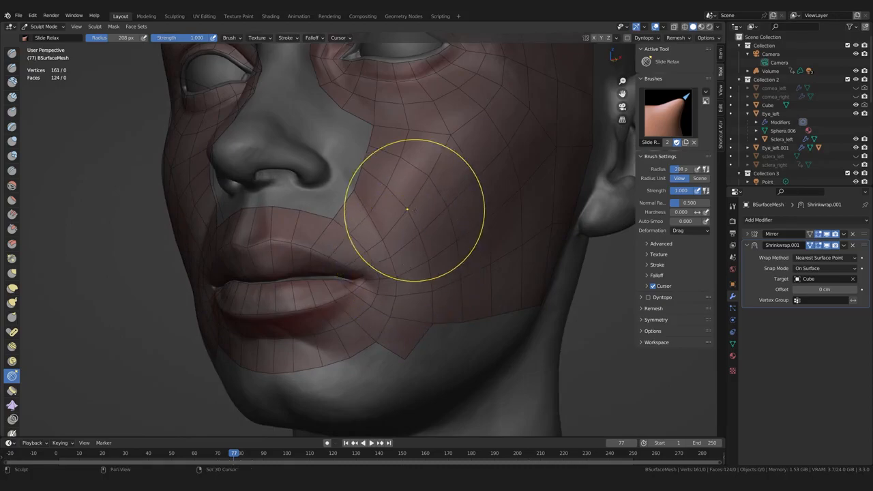
# - Slide the edge loops between the mouth corner and the nasolabial fold with the Slide Relax brush
pyautogui.scroll(4, 396, 277)
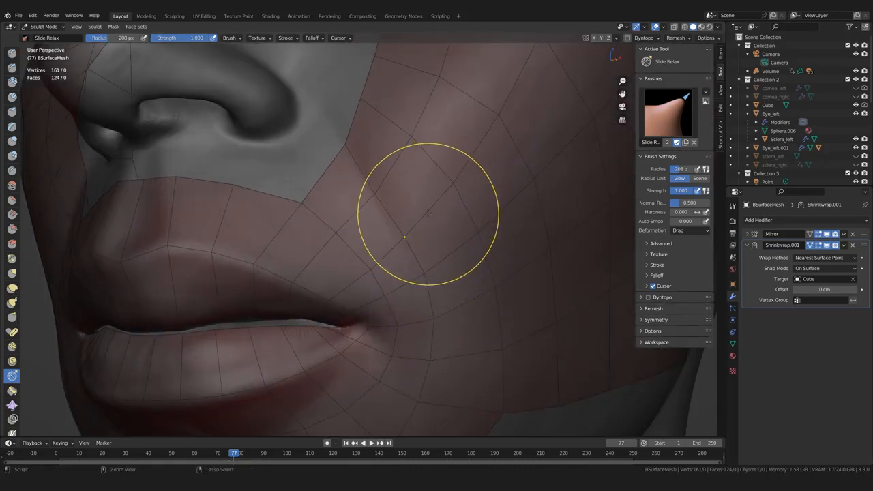
pyautogui.moveTo(438, 332); pyautogui.dragTo(430, 218)
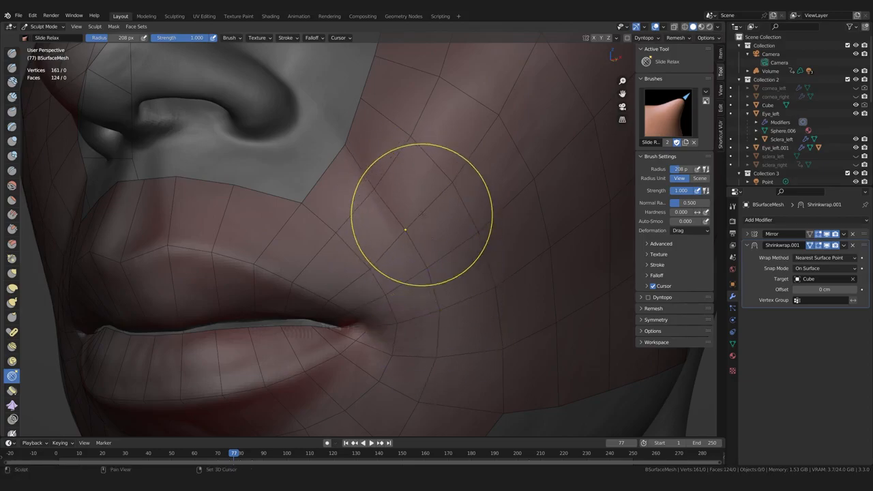
pyautogui.moveTo(384, 246); pyautogui.dragTo(375, 250)
pyautogui.moveTo(375, 250); pyautogui.dragTo(366, 255)
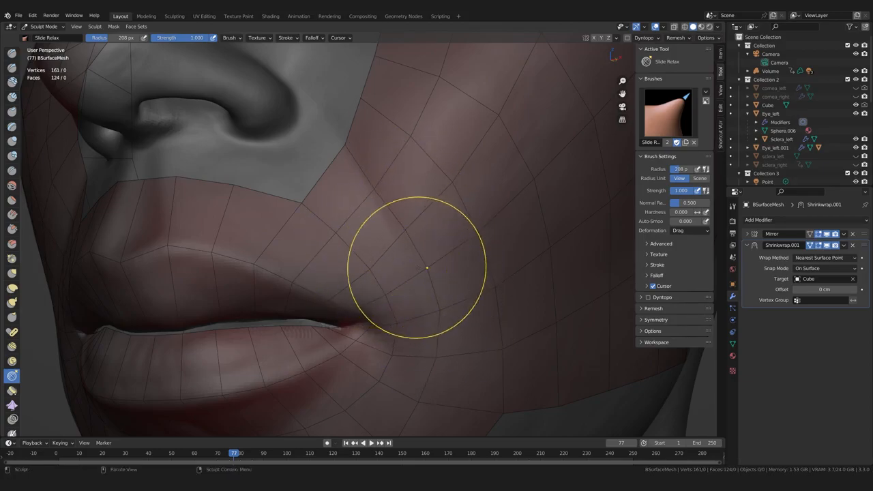
pyautogui.moveTo(419, 267); pyautogui.dragTo(421, 296, button='middle')
pyautogui.moveTo(471, 324)
pyautogui.mouseDown(button='middle')
pyautogui.moveTo(491, 335)
pyautogui.moveTo(409, 305)
pyautogui.mouseUp(button='middle')
pyautogui.moveTo(419, 276)
pyautogui.mouseDown(button='middle')
pyautogui.moveTo(455, 249)
pyautogui.moveTo(373, 229)
pyautogui.mouseUp(button='middle')
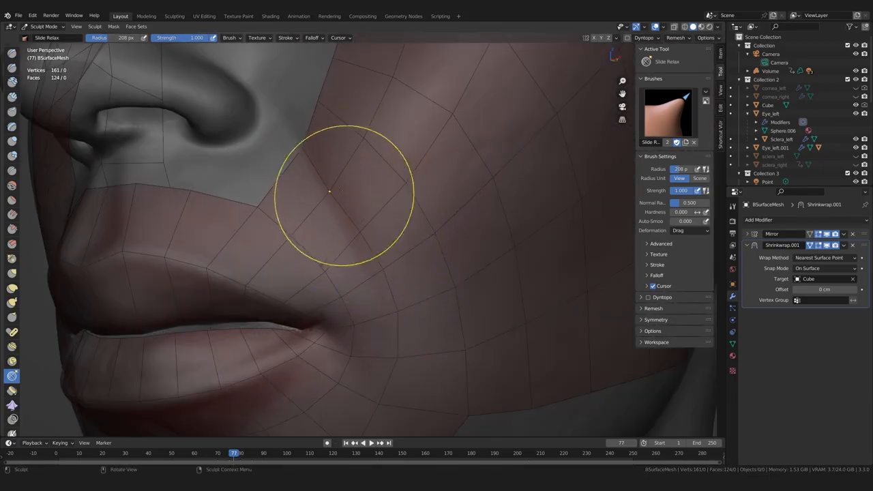
# - Slide the cheek vertices beside the mouth corner with short strokes to refine the spacing along the nasolabial fold
pyautogui.scroll(-1, 383, 286)
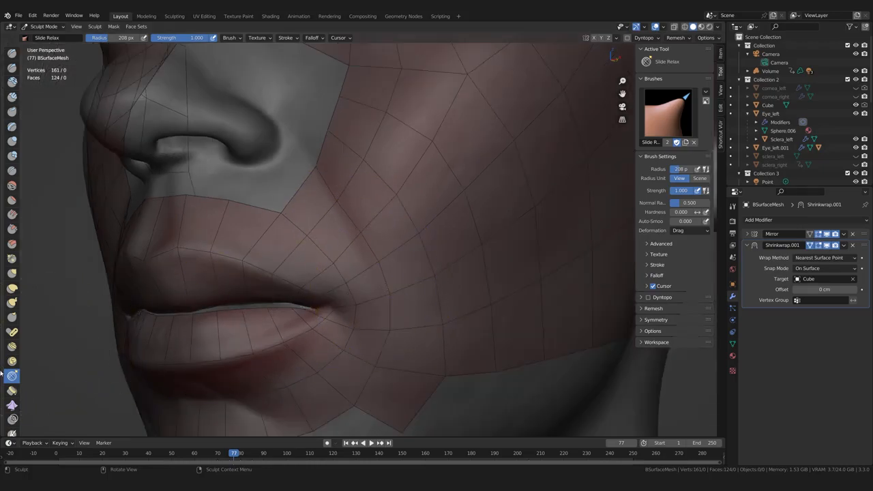
pyautogui.moveTo(378, 261); pyautogui.dragTo(382, 259)
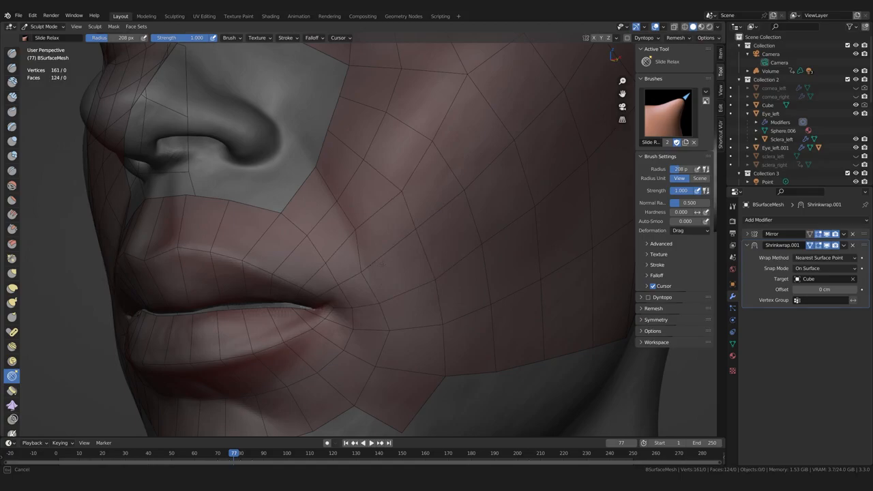
pyautogui.moveTo(391, 253)
pyautogui.mouseDown()
pyautogui.moveTo(379, 254)
pyautogui.moveTo(424, 195)
pyautogui.mouseUp()
pyautogui.moveTo(391, 231); pyautogui.dragTo(357, 226)
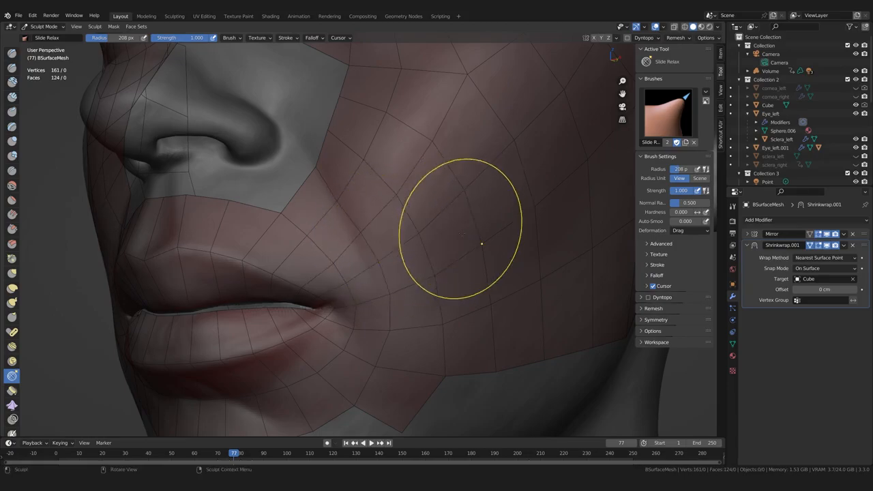
pyautogui.moveTo(403, 244); pyautogui.dragTo(400, 248, button='middle')
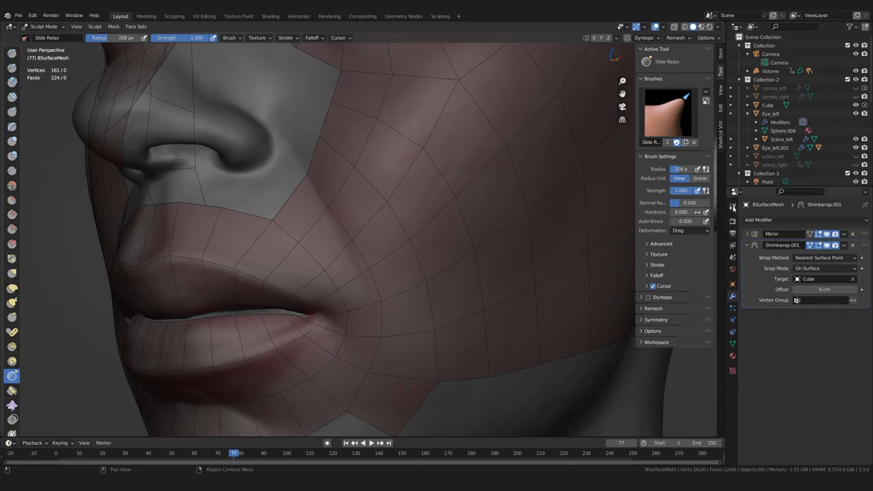
# - Set the Slide Relax brush's stroke spacing to 2% in the brush's Stroke settings
pyautogui.click(733, 208)
pyautogui.scroll(-4, 761, 339)
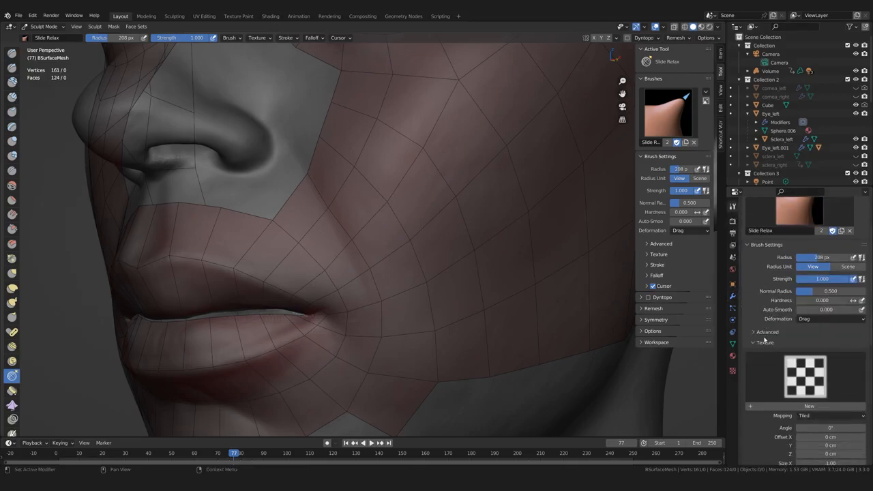
pyautogui.click(764, 337)
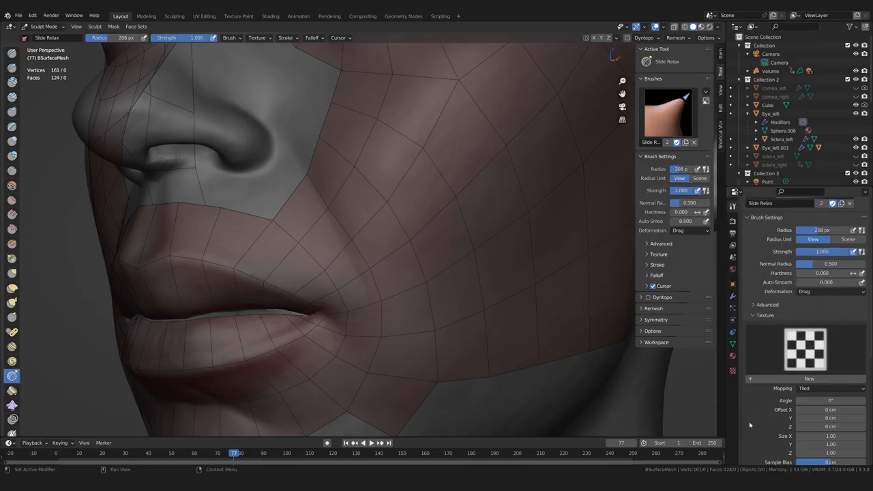
pyautogui.scroll(-8, 752, 429)
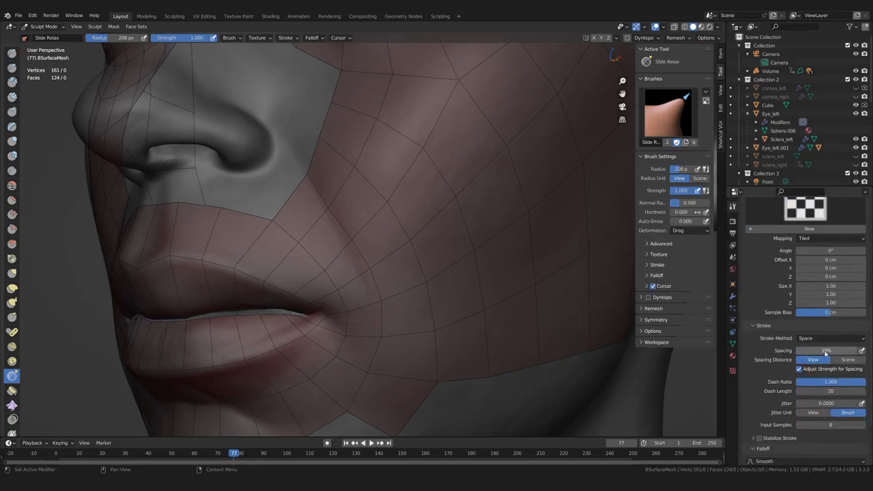
pyautogui.write('2')
pyautogui.press('Return')
# - Slide the loops around the mouth corner and lower cheek toward an even flow, reducing the brush's stroke spacing to 1%
pyautogui.moveTo(276, 163)
pyautogui.mouseDown(button='middle')
pyautogui.moveTo(350, 241)
pyautogui.moveTo(407, 261)
pyautogui.mouseUp(button='middle')
pyautogui.moveTo(395, 267); pyautogui.dragTo(405, 262)
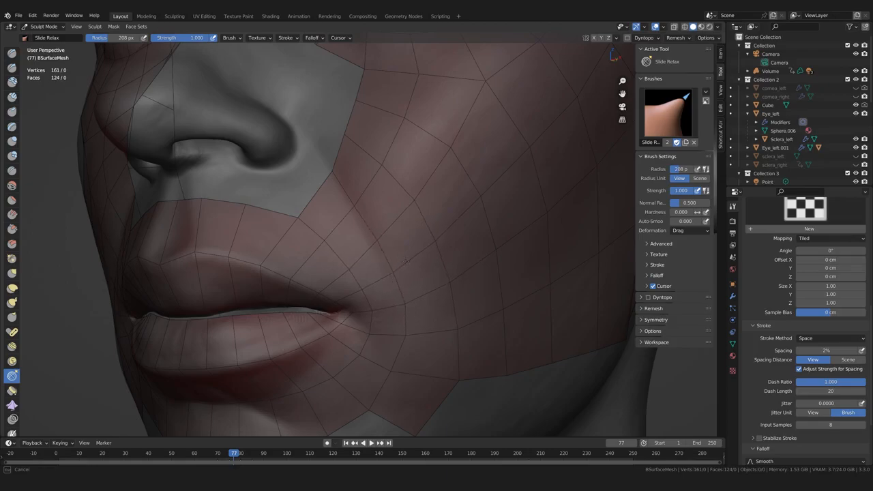
pyautogui.moveTo(403, 283); pyautogui.dragTo(413, 292, button='middle')
pyautogui.moveTo(418, 262)
pyautogui.mouseDown()
pyautogui.moveTo(413, 247)
pyautogui.moveTo(381, 250)
pyautogui.moveTo(379, 206)
pyautogui.mouseUp()
pyautogui.moveTo(464, 335)
pyautogui.mouseDown()
pyautogui.moveTo(430, 314)
pyautogui.moveTo(361, 213)
pyautogui.mouseUp()
pyautogui.moveTo(408, 243); pyautogui.dragTo(405, 250)
pyautogui.moveTo(432, 318); pyautogui.dragTo(426, 320)
pyautogui.moveTo(452, 249); pyautogui.dragTo(450, 253)
pyautogui.moveTo(481, 352); pyautogui.dragTo(480, 356)
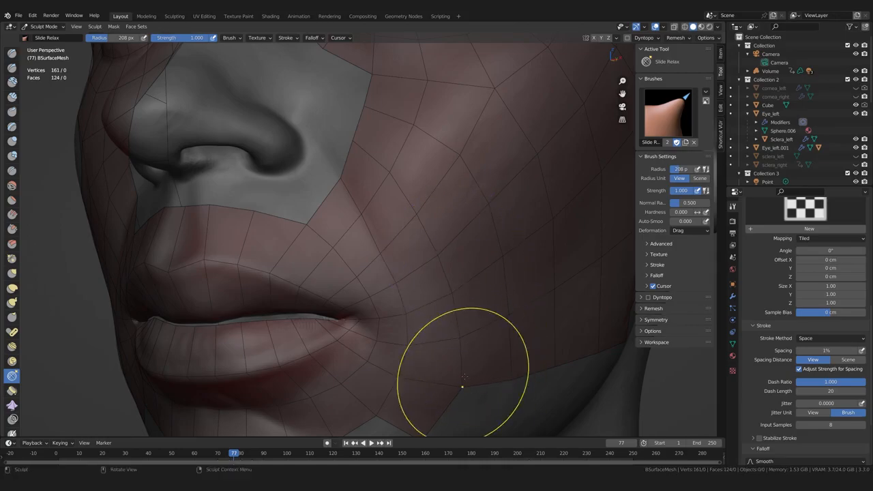
# - Examine the topology flow across the cheek, nasolabial fold and mouth from the front and three-quarter views
pyautogui.scroll(-3, 450, 348)
pyautogui.moveTo(428, 251); pyautogui.dragTo(406, 245, button='middle')
pyautogui.scroll(2, 355, 238)
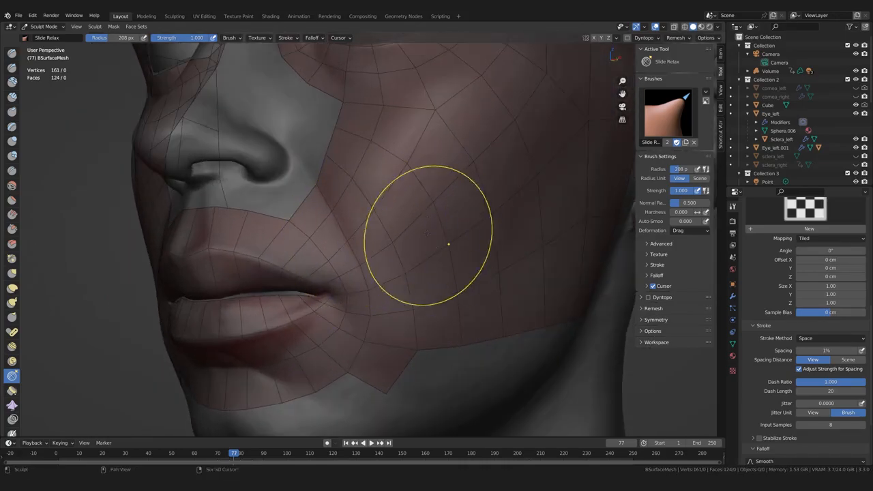
pyautogui.moveTo(415, 171)
pyautogui.mouseDown(button='middle')
pyautogui.moveTo(398, 208)
pyautogui.moveTo(498, 247)
pyautogui.moveTo(412, 152)
pyautogui.mouseUp(button='middle')
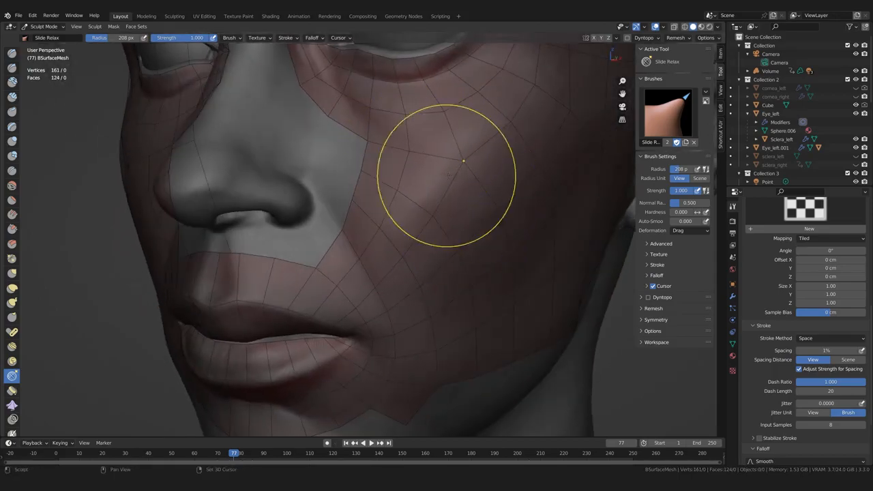
pyautogui.scroll(-1, 464, 292)
pyautogui.moveTo(402, 232); pyautogui.dragTo(476, 261, button='middle')
pyautogui.scroll(-2, 462, 232)
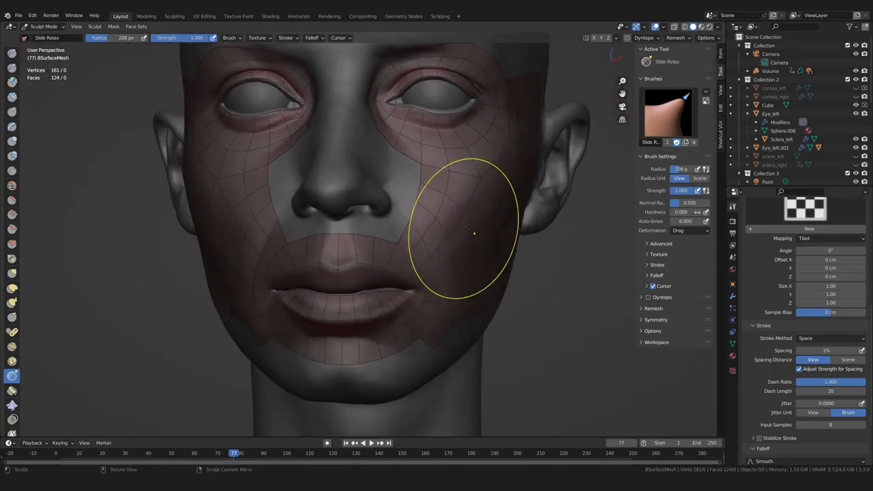
pyautogui.scroll(3, 522, 203)
pyautogui.moveTo(537, 266); pyautogui.dragTo(321, 269, button='middle')
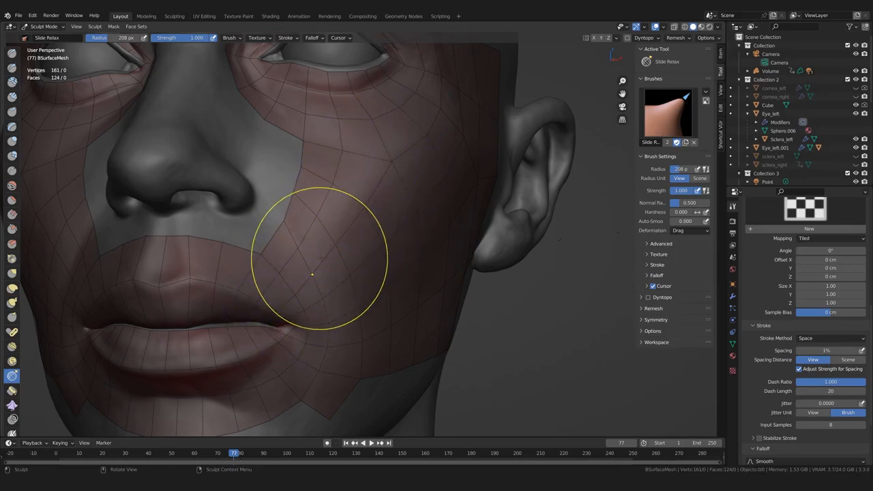
pyautogui.moveTo(333, 244); pyautogui.dragTo(331, 214, button='middle')
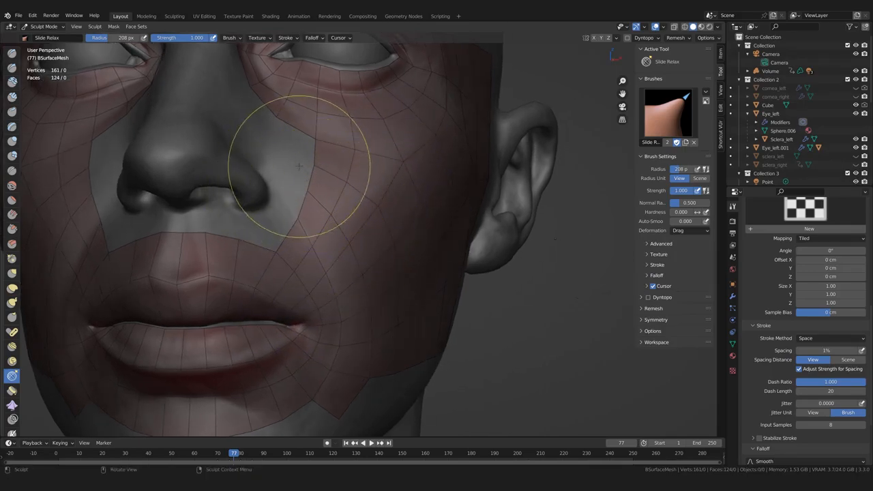
pyautogui.moveTo(425, 312)
pyautogui.mouseDown(button='middle')
pyautogui.moveTo(377, 316)
pyautogui.moveTo(399, 263)
pyautogui.mouseUp(button='middle')
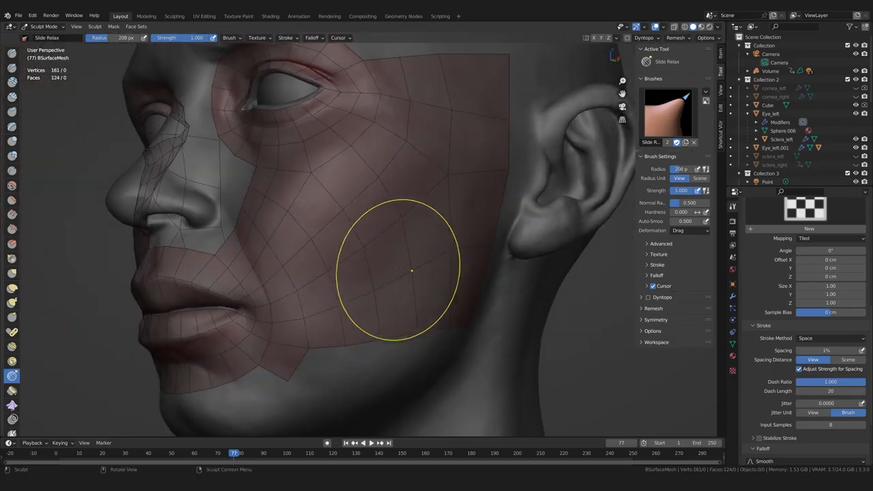
# - Relax the loops on the lower cheek above the jaw border with short Slide Relax strokes
pyautogui.moveTo(374, 291)
pyautogui.mouseDown(button='middle')
pyautogui.moveTo(350, 293)
pyautogui.moveTo(399, 228)
pyautogui.mouseUp(button='middle')
pyautogui.moveTo(421, 198); pyautogui.dragTo(475, 318, button='middle')
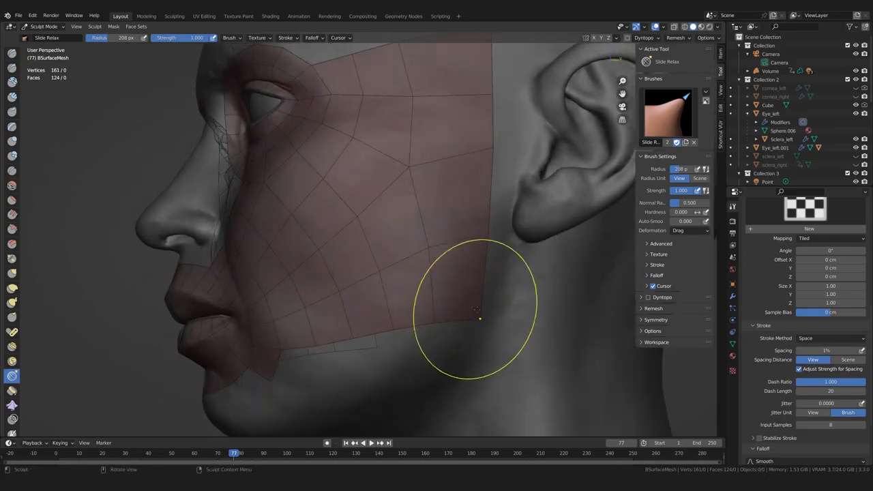
pyautogui.moveTo(392, 318); pyautogui.dragTo(377, 320, button='middle')
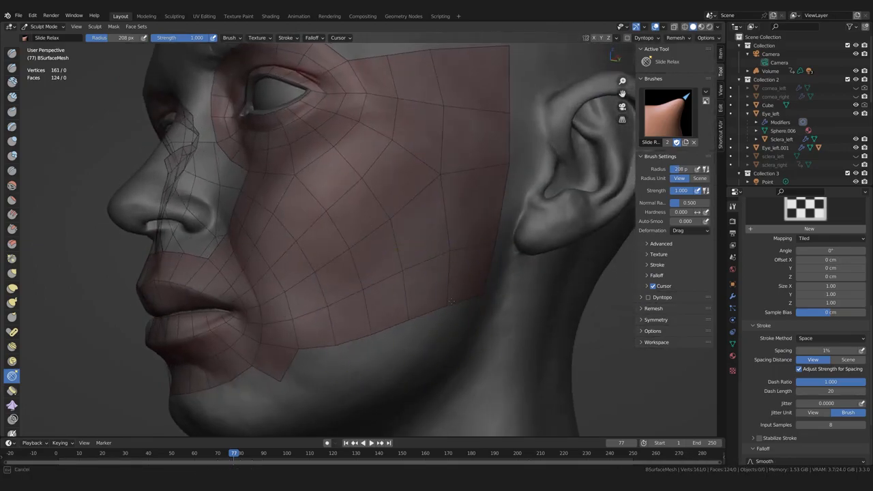
pyautogui.moveTo(370, 361); pyautogui.dragTo(399, 304, button='middle')
pyautogui.moveTo(400, 304); pyautogui.dragTo(394, 283)
pyautogui.moveTo(396, 299); pyautogui.dragTo(402, 292)
pyautogui.moveTo(403, 302); pyautogui.dragTo(392, 293)
pyautogui.moveTo(389, 298); pyautogui.dragTo(382, 306)
pyautogui.moveTo(388, 300); pyautogui.dragTo(384, 332, button='middle')
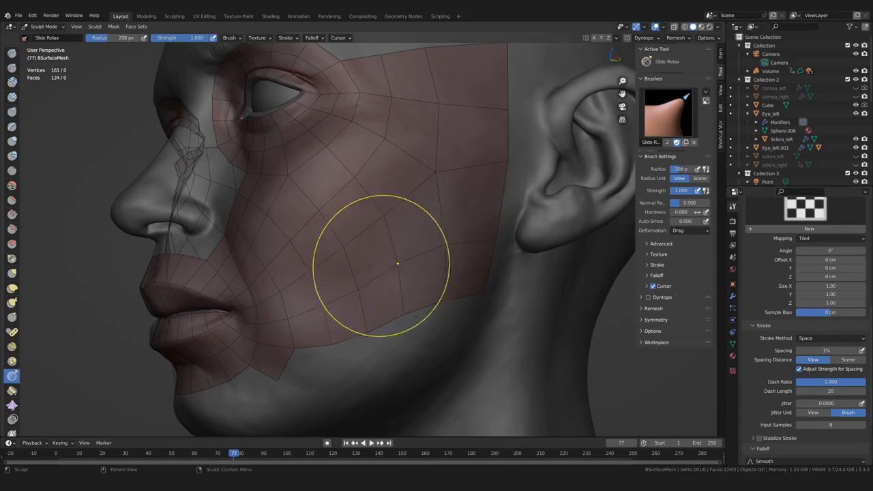
# - Duplicate the Shrinkwrap modifier and apply the first of the two copies to the face mesh in Object Mode
pyautogui.press('Tab')
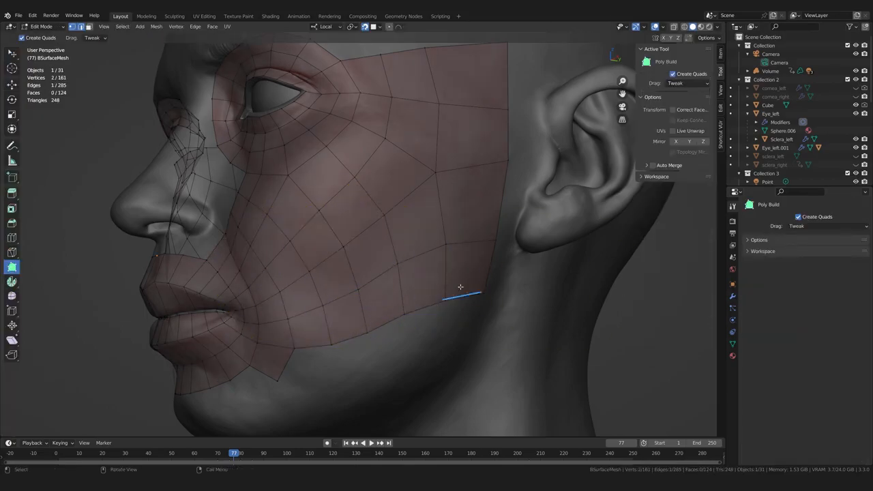
pyautogui.click(734, 298)
pyautogui.click(747, 246)
pyautogui.click(747, 246)
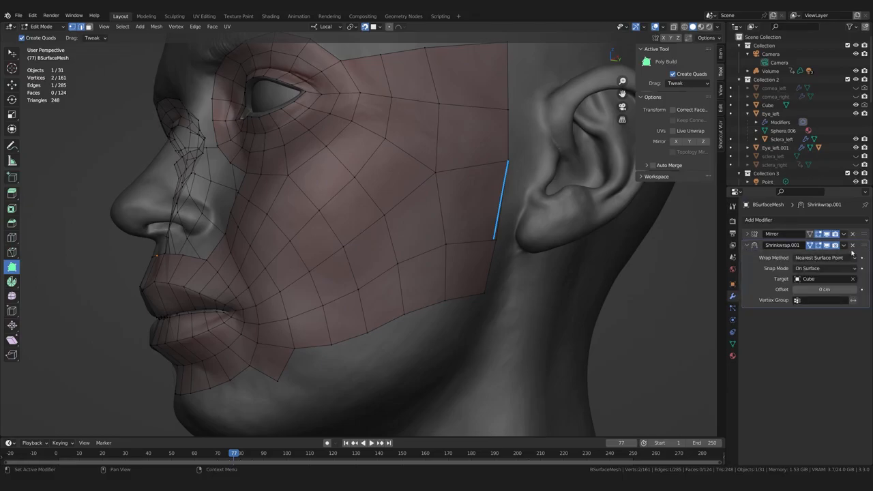
pyautogui.click(844, 245)
pyautogui.click(830, 281)
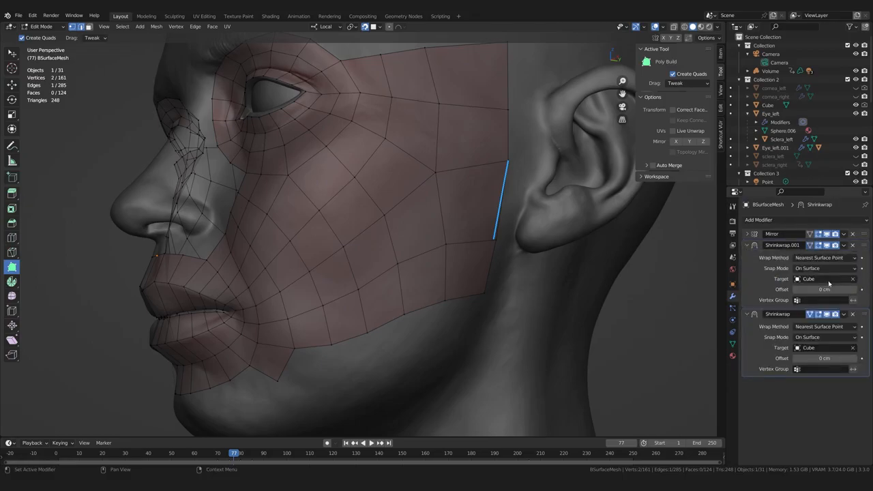
pyautogui.press('Tab')
pyautogui.click(843, 245)
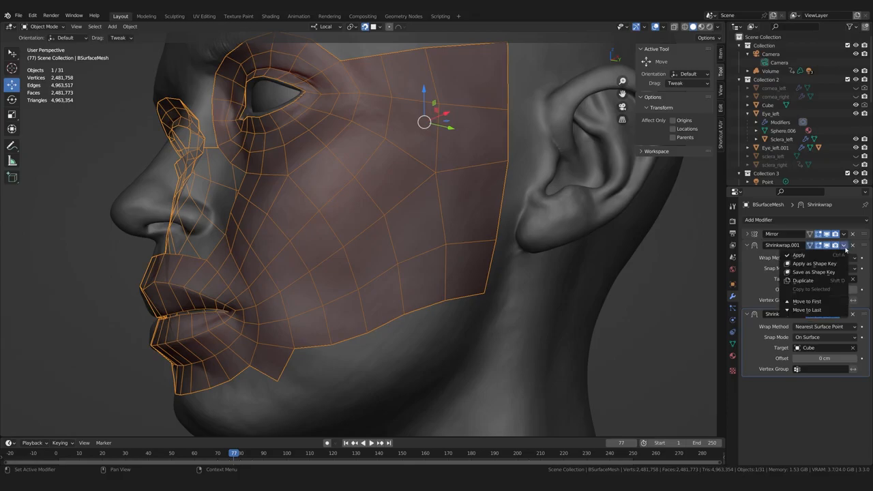
pyautogui.click(805, 260)
pyautogui.click(466, 332)
pyautogui.click(371, 292)
# - Build two quads under the lower cheek border beside the mouth corner with Poly Build in Edit Mode
pyautogui.moveTo(375, 322); pyautogui.dragTo(402, 300, button='middle')
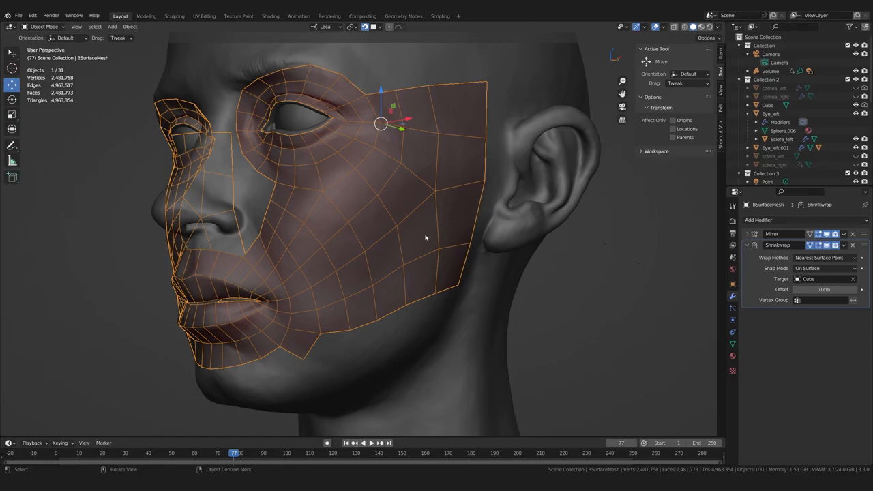
pyautogui.moveTo(424, 294); pyautogui.dragTo(300, 332, button='middle')
pyautogui.press('Tab')
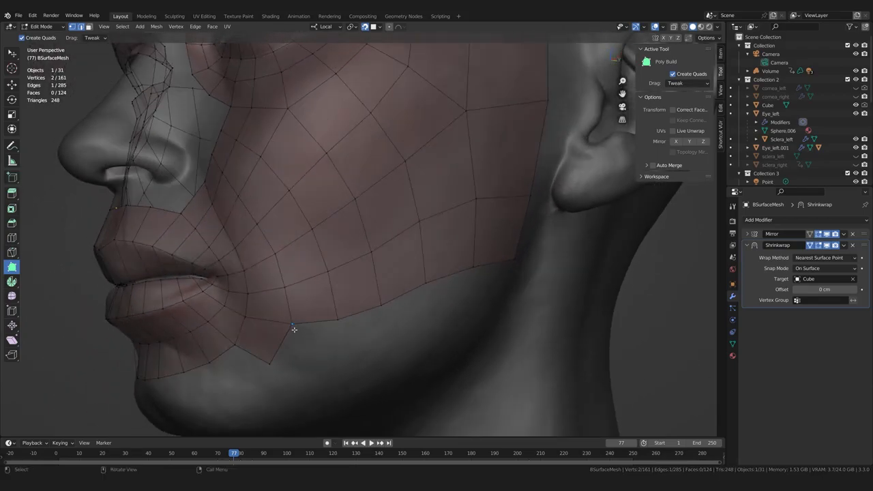
pyautogui.keyDown('ctrl'); pyautogui.moveTo(300, 335); pyautogui.dragTo(325, 381); pyautogui.keyUp('ctrl')
pyautogui.moveTo(325, 381); pyautogui.dragTo(279, 369, button='middle')
pyautogui.moveTo(231, 350); pyautogui.dragTo(267, 366)
pyautogui.keyDown('ctrl'); pyautogui.click(369, 387); pyautogui.keyUp('ctrl')
pyautogui.moveTo(369, 372); pyautogui.dragTo(314, 289, button='middle')
pyautogui.moveTo(240, 242); pyautogui.dragTo(283, 254, button='middle')
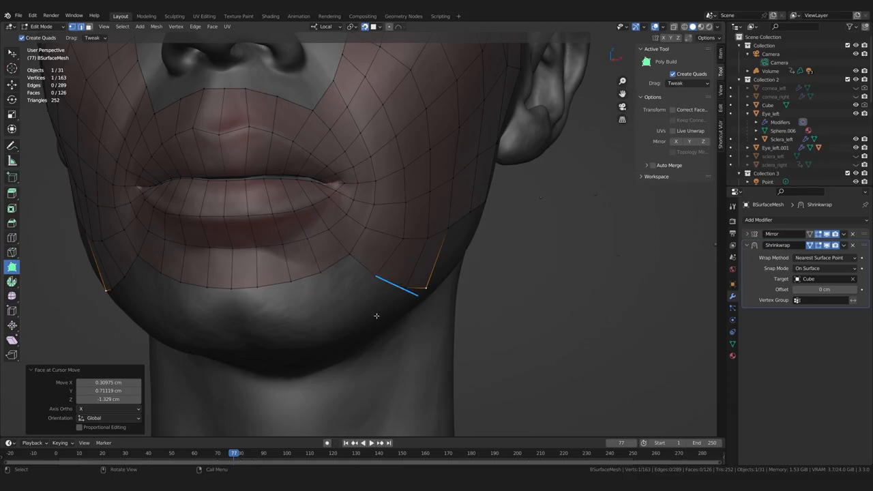
# - Nudge the border vertices along the jaw from below the mouth corner to the rear corner under the ear
pyautogui.moveTo(371, 315); pyautogui.dragTo(362, 318, button='middle')
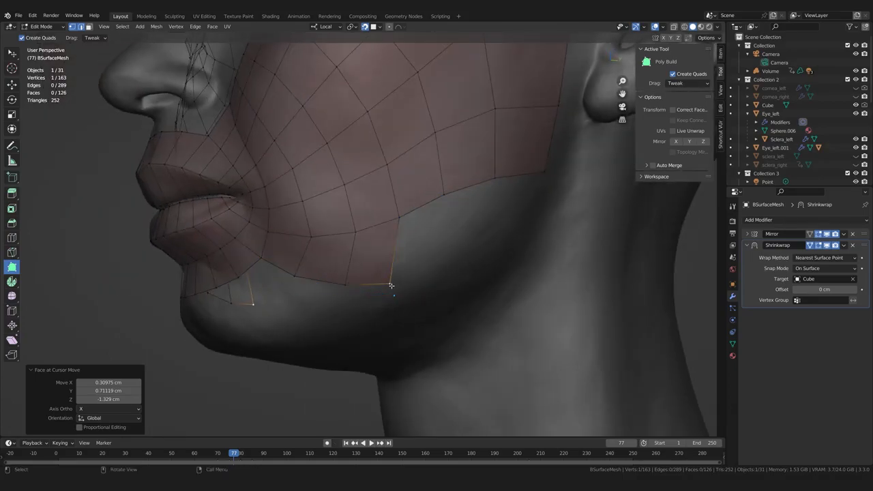
pyautogui.moveTo(391, 283); pyautogui.dragTo(336, 288)
pyautogui.moveTo(295, 276); pyautogui.dragTo(298, 275)
pyautogui.moveTo(354, 231); pyautogui.dragTo(356, 231)
pyautogui.moveTo(442, 199); pyautogui.dragTo(445, 205)
pyautogui.moveTo(492, 177); pyautogui.dragTo(495, 184)
pyautogui.moveTo(545, 172); pyautogui.dragTo(548, 168)
# - Adjust the interior cheek vertices in the rows above the jaw border to even out their spacing
pyautogui.moveTo(476, 140); pyautogui.dragTo(444, 159, button='middle')
pyautogui.moveTo(523, 125); pyautogui.dragTo(520, 127)
pyautogui.moveTo(457, 145); pyautogui.dragTo(457, 148)
pyautogui.moveTo(409, 165); pyautogui.dragTo(412, 169)
pyautogui.moveTo(458, 147); pyautogui.dragTo(460, 147)
pyautogui.moveTo(457, 151); pyautogui.dragTo(433, 159, button='middle')
pyautogui.moveTo(499, 183); pyautogui.dragTo(491, 185)
pyautogui.moveTo(450, 205); pyautogui.dragTo(440, 208)
pyautogui.moveTo(404, 222); pyautogui.dragTo(401, 223)
# - Pull the rear border vertices in front of the ear and at the temple forward, away from the ear
pyautogui.moveTo(470, 144); pyautogui.dragTo(452, 140, button='middle')
pyautogui.moveTo(486, 115); pyautogui.dragTo(447, 122)
pyautogui.scroll(-2, 470, 122)
pyautogui.keyDown('shift'); pyautogui.moveTo(446, 123); pyautogui.dragTo(449, 208, button='middle'); pyautogui.keyUp('shift')
pyautogui.moveTo(448, 205); pyautogui.dragTo(446, 207)
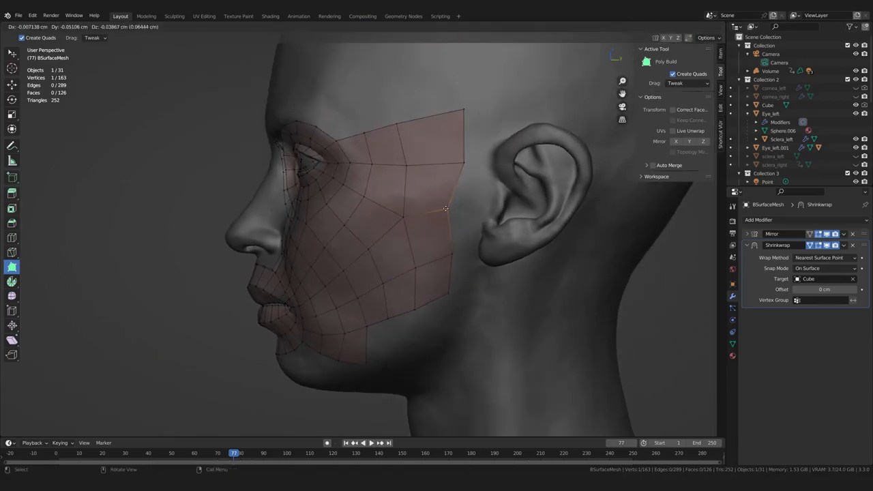
pyautogui.moveTo(462, 163); pyautogui.dragTo(452, 165)
pyautogui.moveTo(465, 109); pyautogui.dragTo(445, 114)
pyautogui.moveTo(397, 124); pyautogui.dragTo(397, 125)
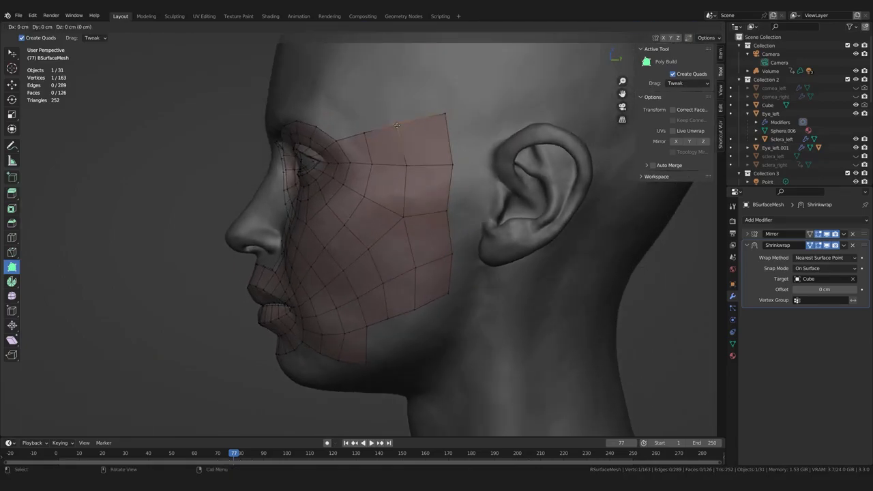
# - Reposition the rear cheek vertices and the neighbouring jaw vertices to smooth the edge flow
pyautogui.moveTo(412, 272); pyautogui.dragTo(382, 281)
pyautogui.moveTo(383, 282); pyautogui.dragTo(391, 302, button='middle')
pyautogui.scroll(1, 394, 299)
pyautogui.moveTo(402, 285); pyautogui.dragTo(401, 287)
pyautogui.moveTo(372, 308); pyautogui.dragTo(367, 304)
pyautogui.moveTo(479, 298); pyautogui.dragTo(478, 296)
pyautogui.moveTo(484, 253); pyautogui.dragTo(481, 251)
pyautogui.moveTo(440, 267); pyautogui.dragTo(437, 267)
pyautogui.moveTo(401, 288); pyautogui.dragTo(397, 285)
pyautogui.moveTo(388, 245); pyautogui.dragTo(386, 246)
pyautogui.moveTo(441, 313); pyautogui.dragTo(445, 308)
pyautogui.moveTo(389, 247); pyautogui.dragTo(388, 246)
# - Fine-tune the vertices from the temple and cheekbone down to the rear jaw border
pyautogui.moveTo(427, 210); pyautogui.dragTo(422, 213)
pyautogui.moveTo(435, 145); pyautogui.dragTo(433, 145)
pyautogui.moveTo(426, 95); pyautogui.dragTo(425, 93)
pyautogui.moveTo(423, 212); pyautogui.dragTo(423, 201)
pyautogui.moveTo(486, 198); pyautogui.dragTo(484, 199)
pyautogui.moveTo(481, 251); pyautogui.dragTo(479, 253)
pyautogui.moveTo(440, 267); pyautogui.dragTo(436, 260)
pyautogui.moveTo(480, 254); pyautogui.dragTo(480, 252)
pyautogui.moveTo(400, 282); pyautogui.dragTo(398, 276)
pyautogui.moveTo(480, 252); pyautogui.dragTo(479, 246)
pyautogui.moveTo(447, 308); pyautogui.dragTo(409, 322)
pyautogui.moveTo(382, 324); pyautogui.dragTo(421, 335, button='middle')
pyautogui.scroll(1, 400, 337)
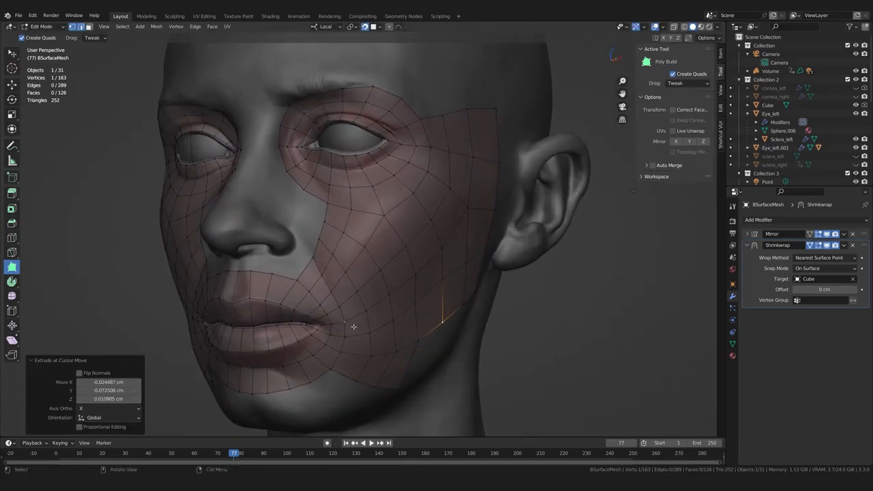
# - Tweak the front cheek vertices beside the nose and below the eye for smoother loops
pyautogui.moveTo(350, 326); pyautogui.dragTo(378, 322, button='middle')
pyautogui.scroll(1, 378, 321)
pyautogui.moveTo(378, 272); pyautogui.dragTo(350, 257, button='middle')
pyautogui.moveTo(340, 218); pyautogui.dragTo(342, 226)
pyautogui.moveTo(342, 226); pyautogui.dragTo(374, 229, button='middle')
pyautogui.moveTo(376, 230); pyautogui.dragTo(377, 234)
pyautogui.moveTo(377, 235); pyautogui.dragTo(329, 240, button='middle')
pyautogui.moveTo(376, 226); pyautogui.dragTo(374, 222)
pyautogui.moveTo(350, 263); pyautogui.dragTo(349, 261)
pyautogui.moveTo(375, 223); pyautogui.dragTo(379, 222)
pyautogui.scroll(-1, 545, 327)
pyautogui.click(557, 337)
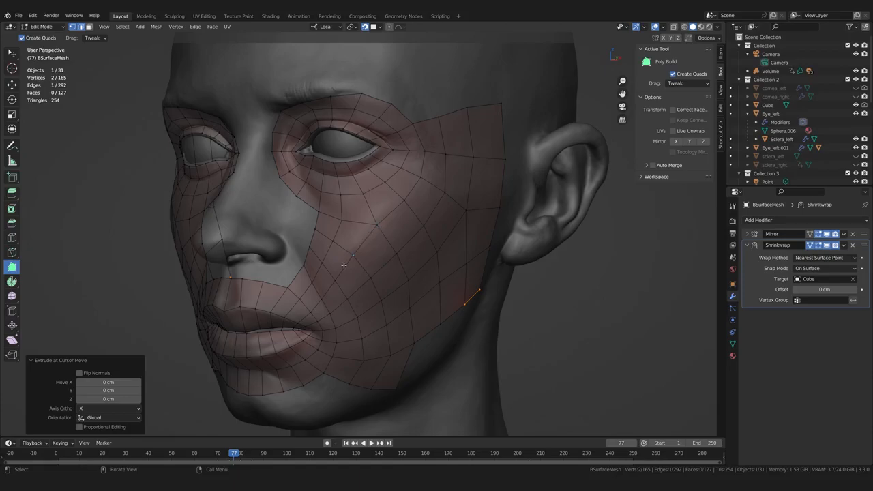
# - Adjust the vertices on the cheekbone and along the nasolabial fold beside the upper lip
pyautogui.scroll(2, 390, 230)
pyautogui.moveTo(385, 219); pyautogui.dragTo(386, 220)
pyautogui.scroll(-1, 403, 267)
pyautogui.moveTo(403, 266); pyautogui.dragTo(423, 265, button='middle')
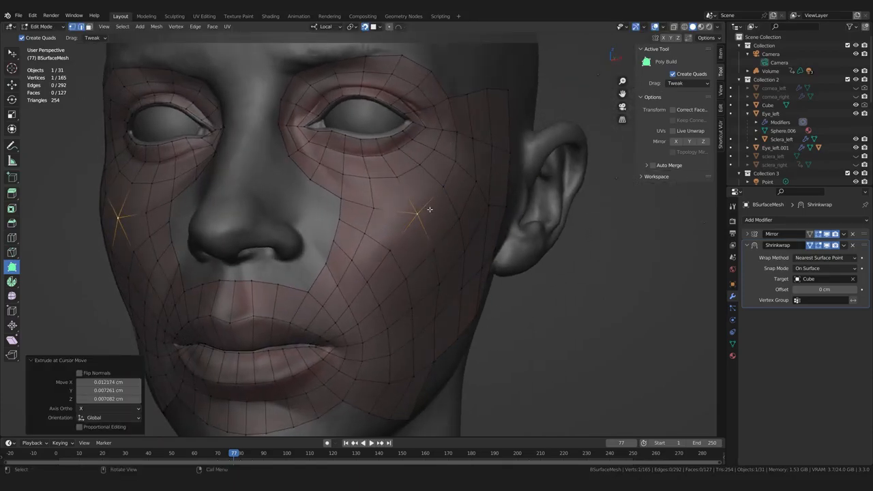
pyautogui.moveTo(327, 336); pyautogui.dragTo(298, 334, button='middle')
pyautogui.moveTo(309, 325); pyautogui.dragTo(288, 343)
pyautogui.moveTo(292, 304); pyautogui.dragTo(293, 300)
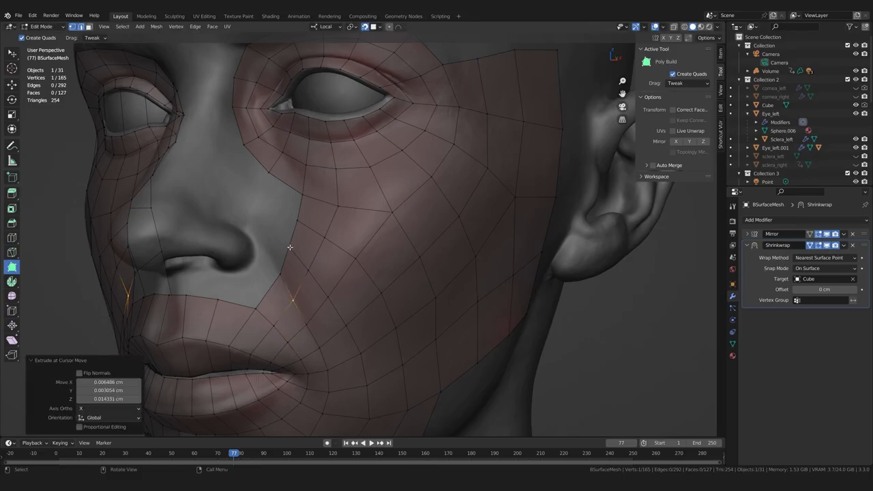
pyautogui.moveTo(357, 255); pyautogui.dragTo(357, 262, button='middle')
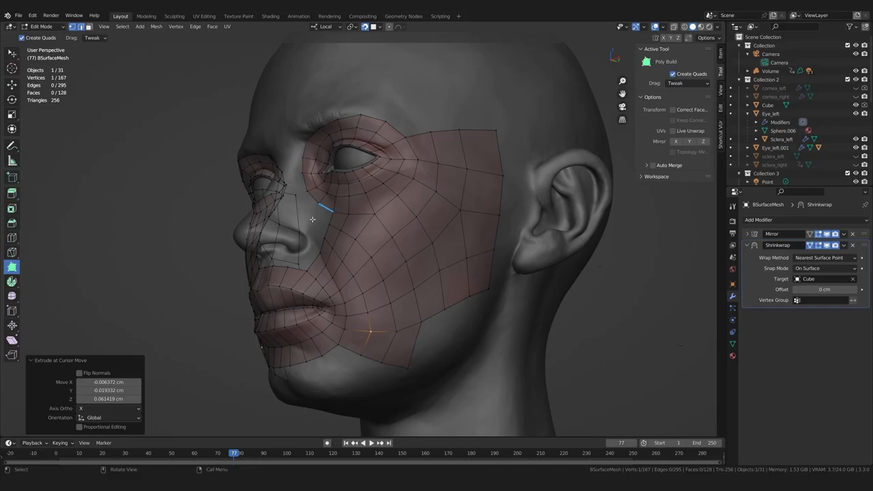
# - Build two more quads along the jaw border toward the ear and undo the third extension
pyautogui.moveTo(309, 219); pyautogui.dragTo(465, 351, button='middle')
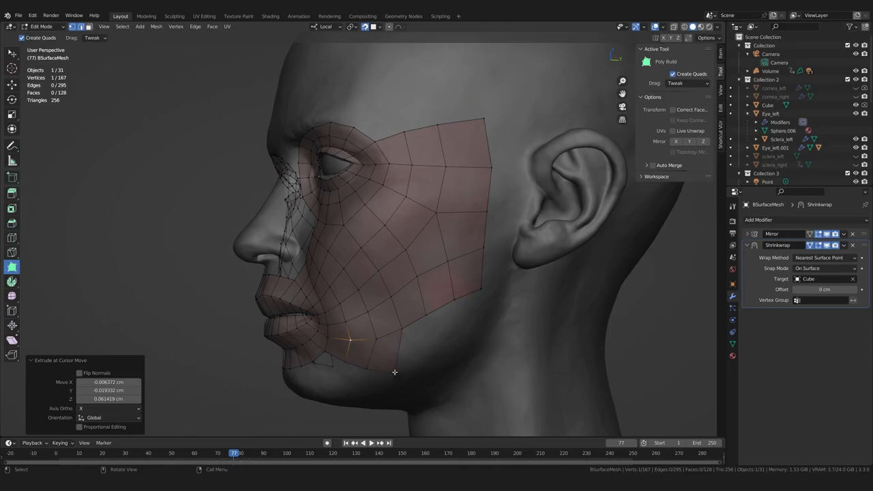
pyautogui.moveTo(400, 378); pyautogui.dragTo(403, 372, button='middle')
pyautogui.scroll(1, 403, 373)
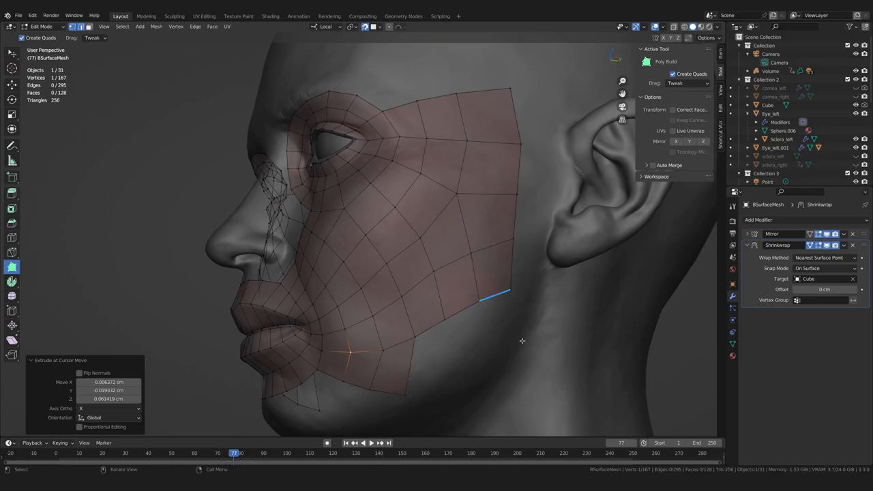
pyautogui.scroll(1, 403, 367)
pyautogui.moveTo(403, 366); pyautogui.dragTo(406, 312, button='middle')
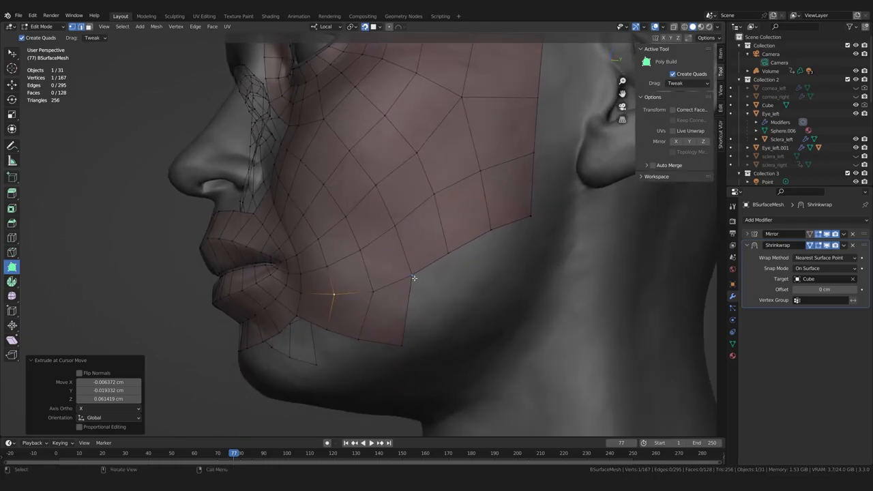
pyautogui.moveTo(414, 276); pyautogui.dragTo(460, 319)
pyautogui.moveTo(456, 257); pyautogui.dragTo(507, 295)
pyautogui.keyDown('ctrl'); pyautogui.moveTo(503, 238); pyautogui.dragTo(538, 267); pyautogui.keyUp('ctrl')
pyautogui.hotkey('ctrl', 'z')
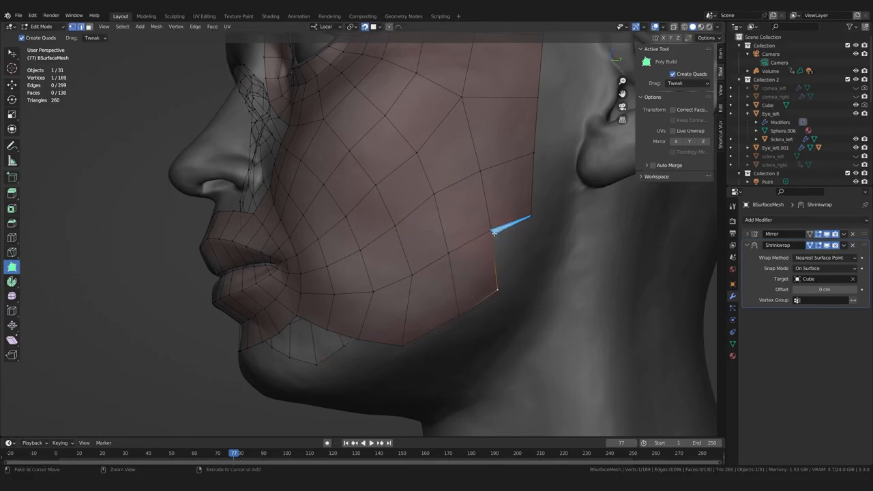
# - Select the overlapping vertices at the inner jaw border corner, enable Auto Merge and snap them together
pyautogui.moveTo(502, 252); pyautogui.dragTo(541, 256, button='middle')
pyautogui.scroll(3, 542, 257)
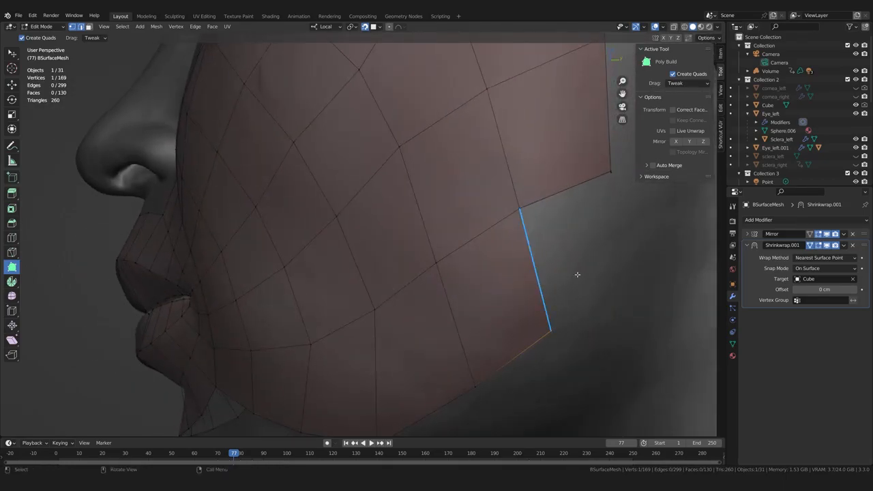
pyautogui.moveTo(577, 274); pyautogui.dragTo(471, 286, button='middle')
pyautogui.scroll(1, 432, 284)
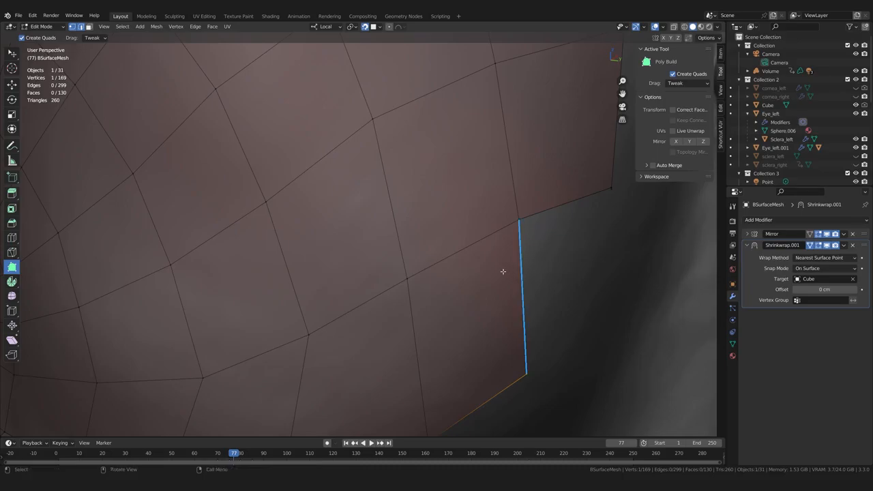
pyautogui.press('1')
pyautogui.press('b')
pyautogui.moveTo(550, 252); pyautogui.dragTo(499, 200)
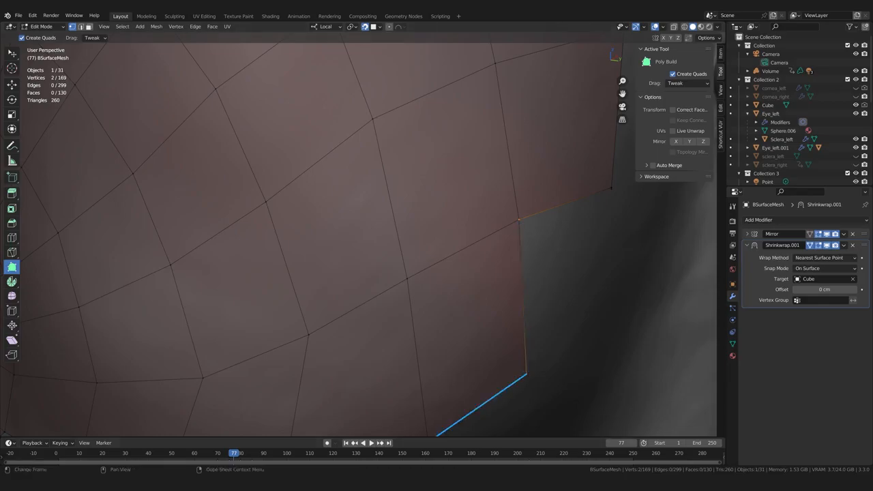
pyautogui.click(719, 98)
pyautogui.click(721, 73)
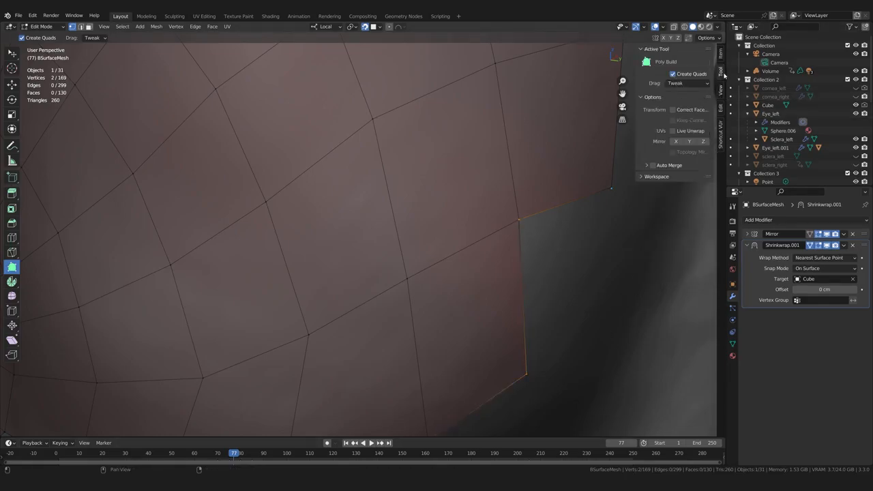
pyautogui.click(652, 165)
pyautogui.click(519, 220)
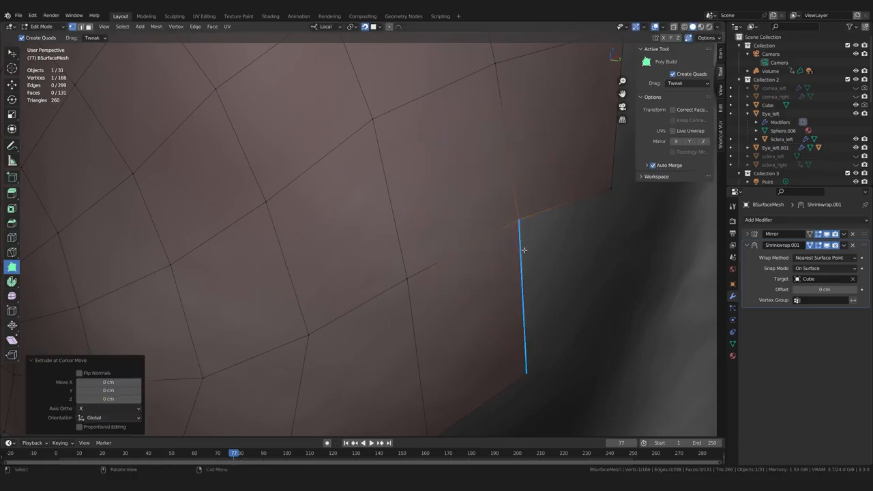
pyautogui.moveTo(516, 218)
pyautogui.mouseDown()
pyautogui.moveTo(527, 228)
pyautogui.moveTo(519, 219)
pyautogui.mouseUp()
# - Build the quad closing the rear jaw corner below the ear and reposition the adjacent jaw border vertices
pyautogui.scroll(-2, 542, 249)
pyautogui.keyDown('ctrl'); pyautogui.moveTo(466, 240); pyautogui.dragTo(495, 304); pyautogui.keyUp('ctrl')
pyautogui.scroll(-3, 481, 307)
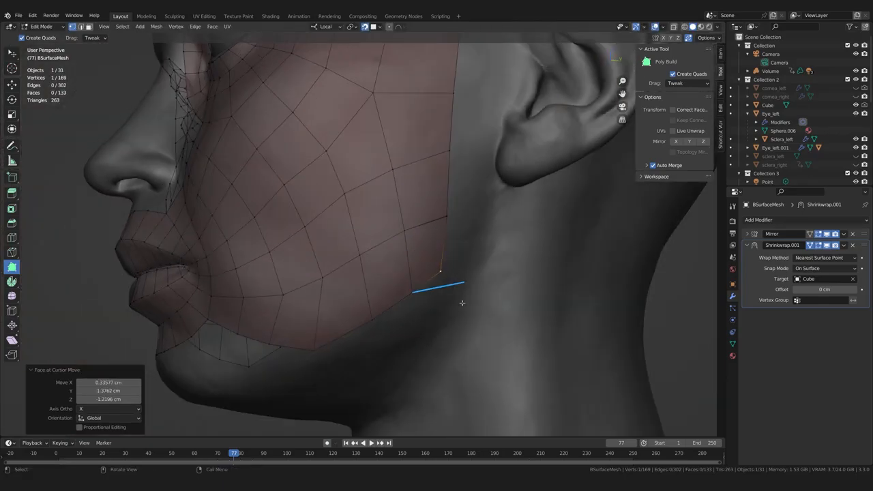
pyautogui.moveTo(448, 290); pyautogui.dragTo(472, 298, button='middle')
pyautogui.moveTo(486, 295); pyautogui.dragTo(468, 283)
pyautogui.moveTo(416, 300); pyautogui.dragTo(408, 298, button='middle')
pyautogui.moveTo(411, 296); pyautogui.dragTo(398, 305)
pyautogui.moveTo(366, 326); pyautogui.dragTo(352, 335)
# - Merge the overlapping vertices on the rear jaw border below the ear at their center
pyautogui.scroll(4, 460, 259)
pyautogui.moveTo(525, 232); pyautogui.dragTo(526, 232)
pyautogui.moveTo(535, 253)
pyautogui.mouseDown(button='middle')
pyautogui.moveTo(544, 253)
pyautogui.moveTo(531, 259)
pyautogui.mouseUp(button='middle')
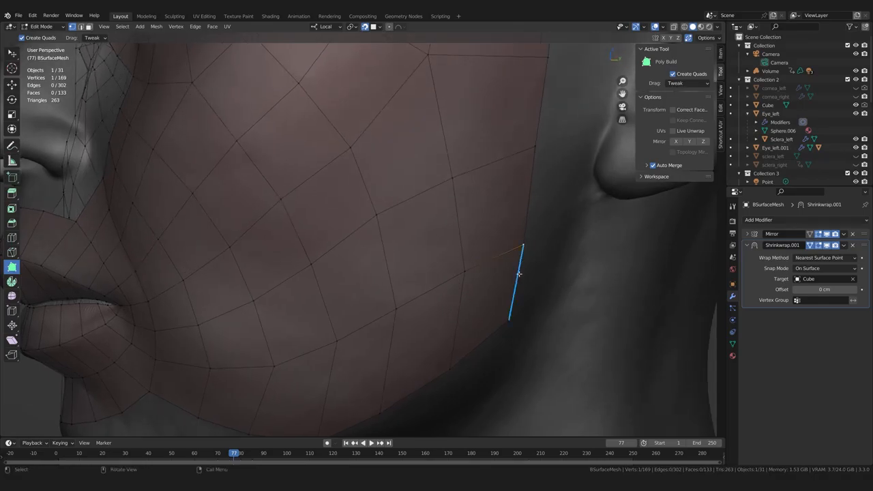
pyautogui.press('b')
pyautogui.moveTo(580, 283); pyautogui.dragTo(506, 210)
pyautogui.click(177, 27)
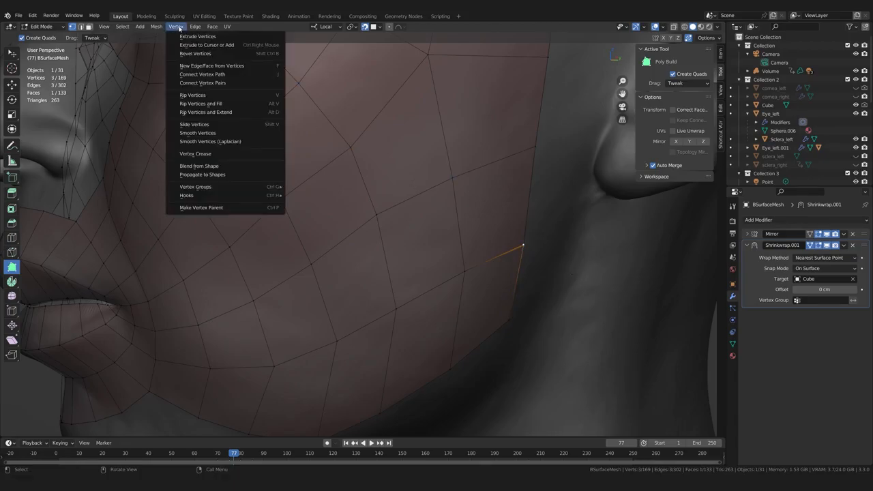
pyautogui.moveTo(181, 31)
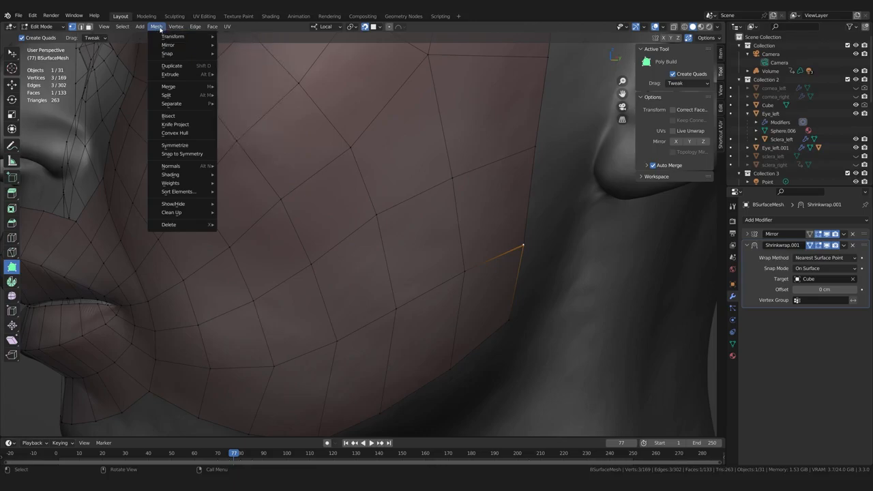
pyautogui.moveTo(174, 87)
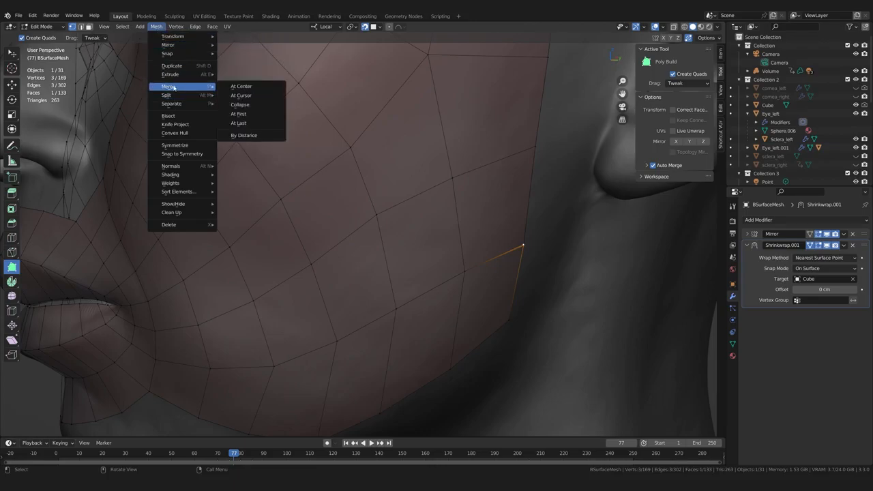
pyautogui.click(263, 87)
# - Build two quads under the jaw border below the mouth corner toward the chin and adjust the vertices around them
pyautogui.moveTo(481, 290); pyautogui.dragTo(390, 250, button='middle')
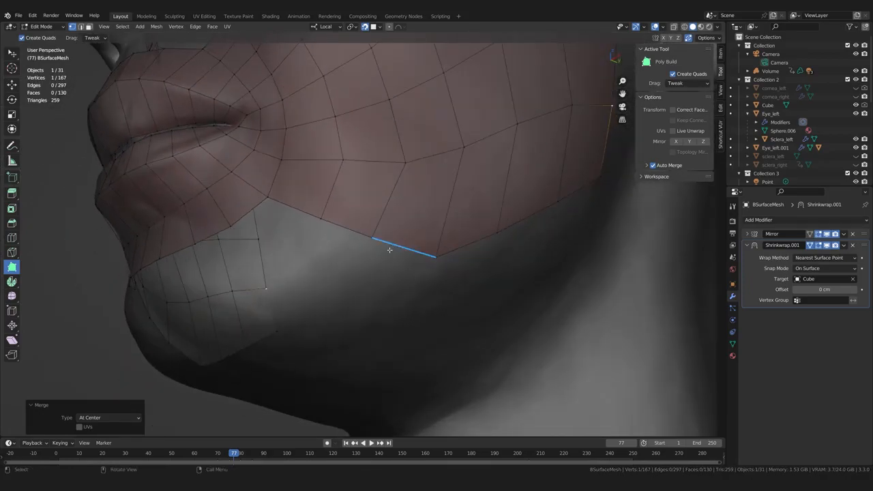
pyautogui.moveTo(393, 253); pyautogui.dragTo(320, 250)
pyautogui.moveTo(341, 288); pyautogui.dragTo(333, 289)
pyautogui.moveTo(333, 289)
pyautogui.mouseDown(button='middle')
pyautogui.moveTo(327, 298)
pyautogui.moveTo(341, 289)
pyautogui.mouseUp(button='middle')
pyautogui.scroll(1, 343, 287)
pyautogui.moveTo(354, 270); pyautogui.dragTo(355, 266)
pyautogui.moveTo(311, 260); pyautogui.dragTo(315, 256)
pyautogui.moveTo(314, 256); pyautogui.dragTo(314, 259)
pyautogui.moveTo(314, 259); pyautogui.dragTo(338, 302, button='middle')
pyautogui.keyDown('ctrl'); pyautogui.moveTo(403, 289); pyautogui.dragTo(351, 279); pyautogui.keyUp('ctrl')
pyautogui.moveTo(341, 289); pyautogui.dragTo(373, 300, button='middle')
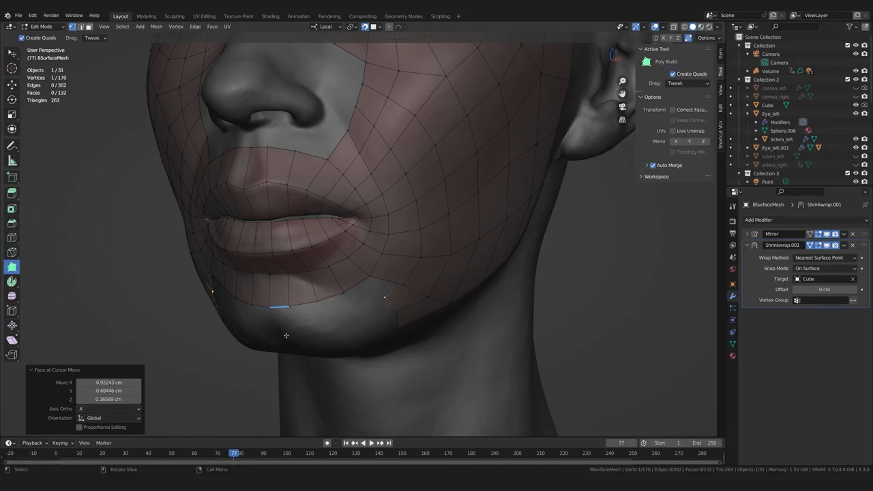
pyautogui.moveTo(289, 335); pyautogui.dragTo(262, 339, button='middle')
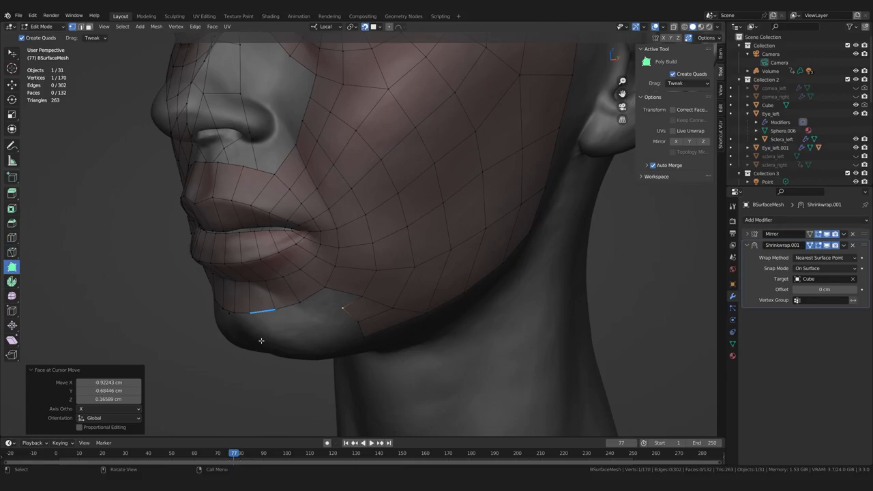
# - Reposition the vertices along the jaw border below the mouth corner to even out the surrounding quads
pyautogui.moveTo(380, 277); pyautogui.dragTo(350, 271, button='middle')
pyautogui.moveTo(394, 230); pyautogui.dragTo(392, 227)
pyautogui.moveTo(353, 242); pyautogui.dragTo(349, 243)
pyautogui.scroll(3, 328, 296)
pyautogui.moveTo(328, 296); pyautogui.dragTo(354, 291, button='middle')
pyautogui.moveTo(338, 263); pyautogui.dragTo(307, 275)
pyautogui.moveTo(354, 294); pyautogui.dragTo(316, 303)
pyautogui.moveTo(307, 275); pyautogui.dragTo(294, 287)
pyautogui.moveTo(316, 304); pyautogui.dragTo(310, 306)
# - Build a strip of quads across the chin from the jaw border to the centerline, subdivide it, and extend a second row beneath
pyautogui.moveTo(293, 308); pyautogui.dragTo(339, 317, button='middle')
pyautogui.moveTo(391, 305); pyautogui.dragTo(261, 328)
pyautogui.press('r')
pyautogui.click(340, 321)
pyautogui.press('r')
pyautogui.click(292, 327)
pyautogui.moveTo(350, 315); pyautogui.dragTo(382, 274, button='middle')
pyautogui.keyDown('ctrl'); pyautogui.moveTo(411, 282); pyautogui.dragTo(370, 319); pyautogui.keyUp('ctrl')
pyautogui.keyDown('ctrl'); pyautogui.moveTo(355, 289); pyautogui.dragTo(310, 329); pyautogui.keyUp('ctrl')
pyautogui.keyDown('ctrl'); pyautogui.moveTo(302, 292); pyautogui.dragTo(266, 353); pyautogui.keyUp('ctrl')
# - Fill the open band between the lower lip mesh and the new chin strip with four quads
pyautogui.press('w')
pyautogui.moveTo(365, 314); pyautogui.dragTo(400, 261, button='middle')
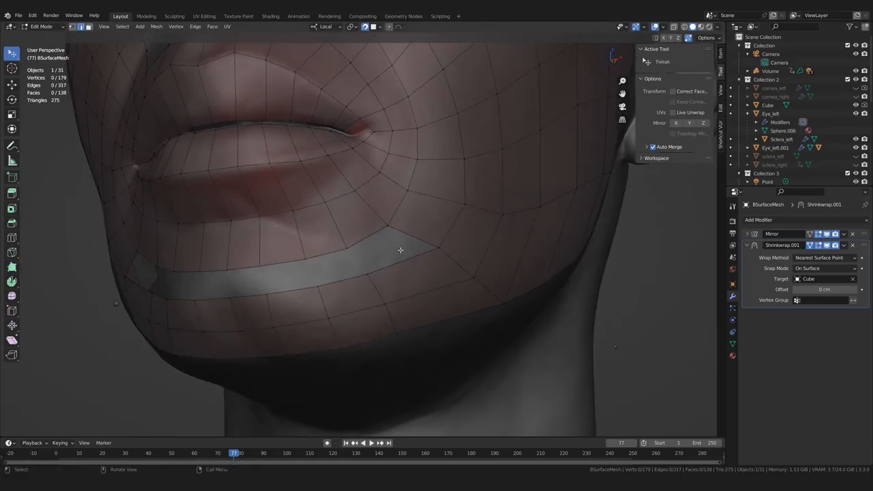
pyautogui.press('f')
pyautogui.press('f')
pyautogui.press('f')
pyautogui.press('f')
pyautogui.moveTo(369, 293); pyautogui.dragTo(303, 280, button='middle')
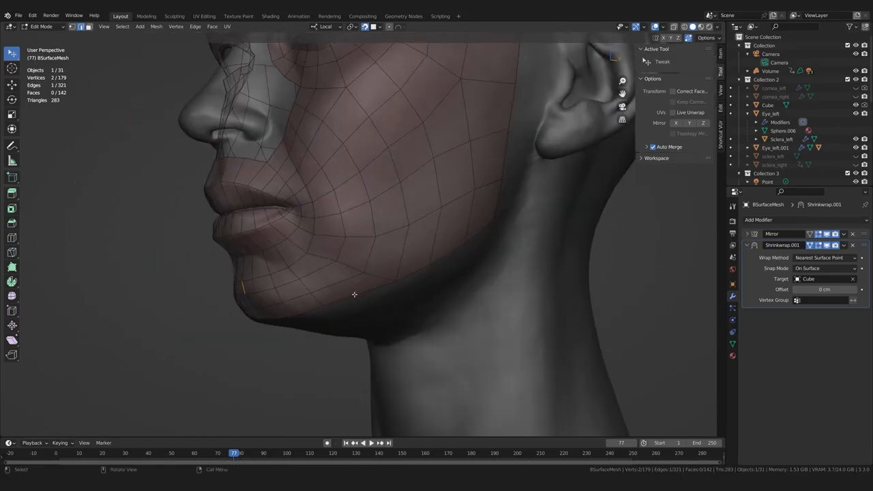
# - Move the vertices along the lower jaw border behind the chin to smooth the edge flow
pyautogui.moveTo(369, 275); pyautogui.dragTo(343, 283, button='middle')
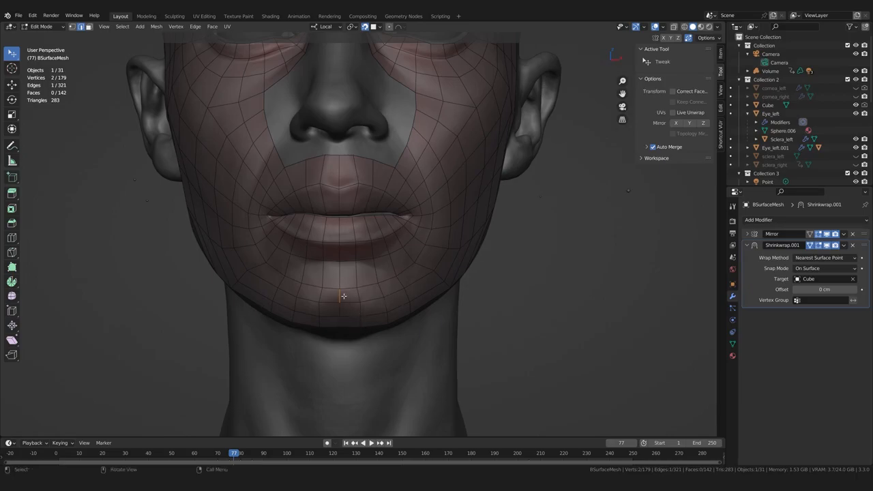
pyautogui.moveTo(370, 332); pyautogui.dragTo(323, 314, button='middle')
pyautogui.scroll(-4, 340, 307)
pyautogui.scroll(3, 353, 291)
pyautogui.moveTo(375, 290)
pyautogui.mouseDown(button='middle')
pyautogui.moveTo(355, 293)
pyautogui.moveTo(373, 295)
pyautogui.mouseUp(button='middle')
pyautogui.scroll(2, 364, 293)
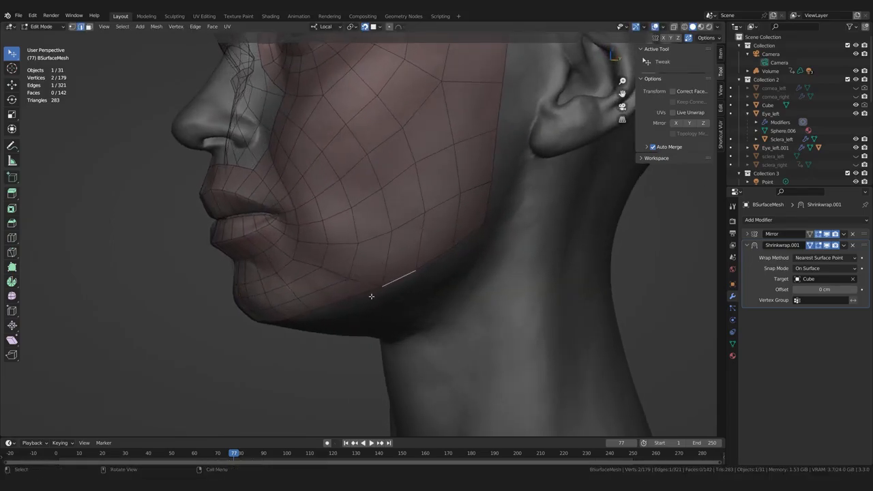
pyautogui.moveTo(379, 286); pyautogui.dragTo(339, 276)
pyautogui.moveTo(321, 268); pyautogui.dragTo(315, 266)
pyautogui.scroll(-3, 316, 286)
pyautogui.moveTo(315, 314); pyautogui.dragTo(331, 327, button='middle')
pyautogui.scroll(3, 331, 321)
pyautogui.moveTo(334, 296); pyautogui.dragTo(318, 281)
# - Adjust the vertices just above the jaw border at the side of the chin for more even quad spacing
pyautogui.scroll(-3, 318, 286)
pyautogui.moveTo(319, 286); pyautogui.dragTo(228, 330, button='middle')
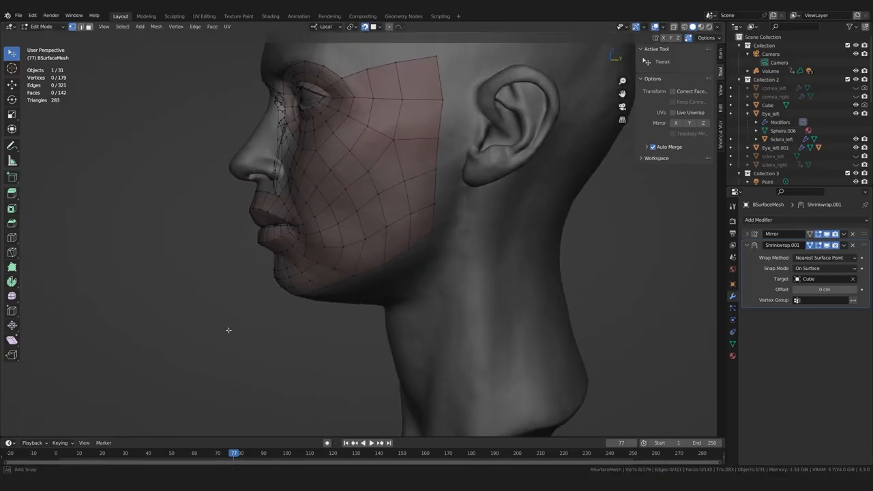
pyautogui.scroll(1, 255, 325)
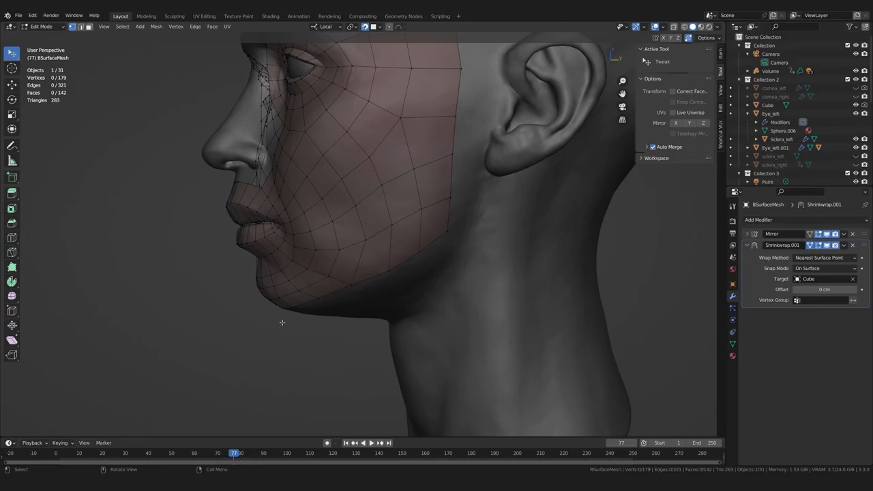
pyautogui.scroll(-2, 281, 322)
pyautogui.moveTo(281, 322); pyautogui.dragTo(302, 318, button='middle')
pyautogui.scroll(2, 313, 321)
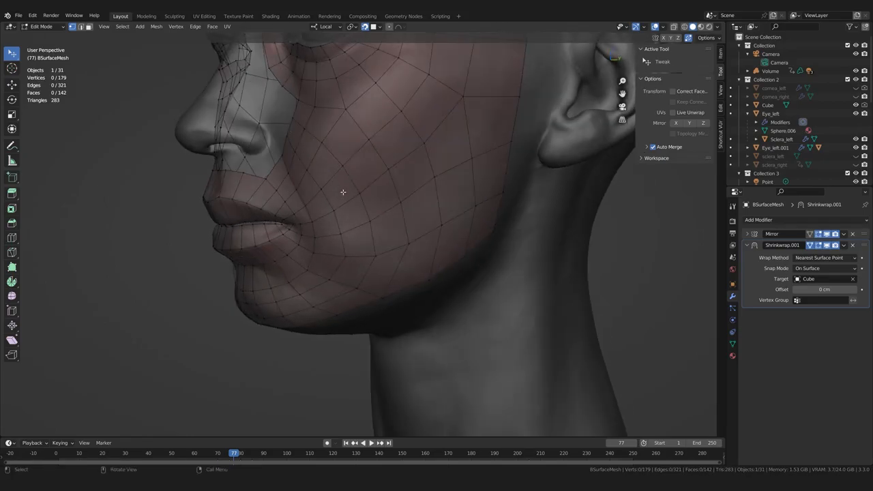
pyautogui.moveTo(339, 296); pyautogui.dragTo(318, 291, button='middle')
pyautogui.scroll(1, 318, 292)
pyautogui.moveTo(339, 293); pyautogui.dragTo(328, 294)
pyautogui.moveTo(289, 302); pyautogui.dragTo(303, 298, button='middle')
pyautogui.moveTo(314, 284); pyautogui.dragTo(338, 292)
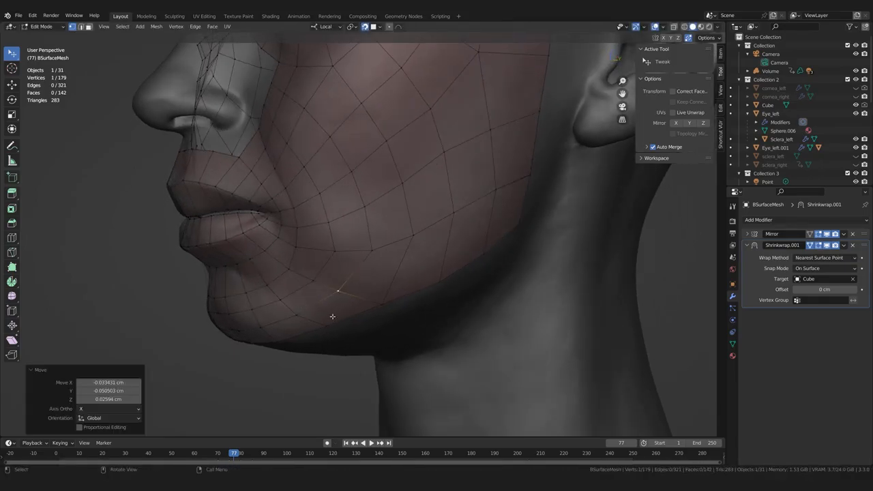
pyautogui.moveTo(405, 292); pyautogui.dragTo(354, 262, button='middle')
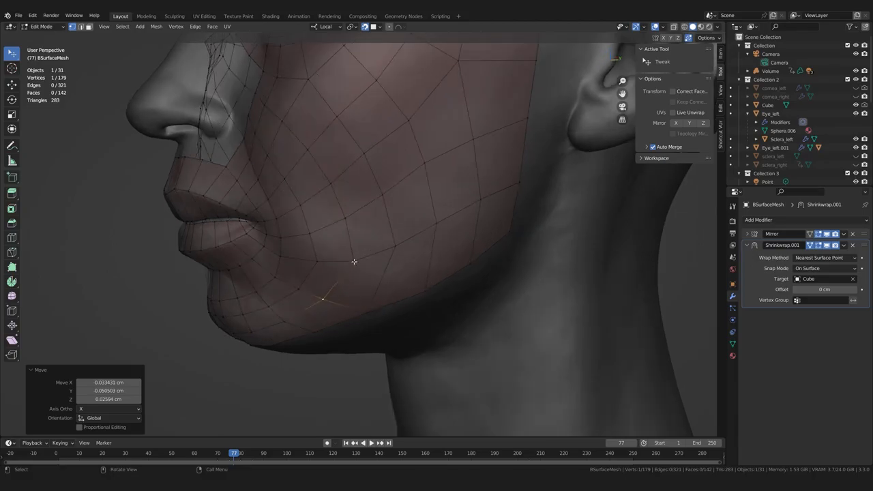
pyautogui.moveTo(296, 284)
pyautogui.mouseDown(button='middle')
pyautogui.moveTo(304, 281)
pyautogui.moveTo(289, 275)
pyautogui.moveTo(300, 285)
pyautogui.mouseUp(button='middle')
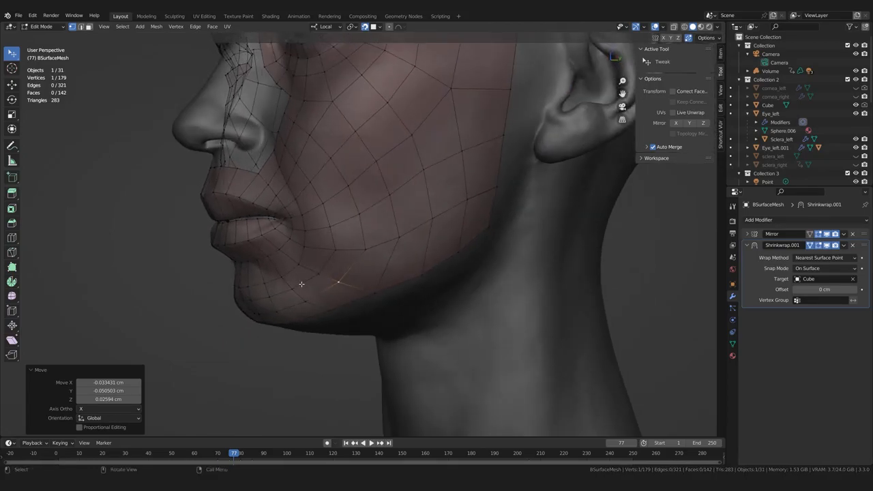
# - Delete the three adjacent faces along the jaw border below the cheek, between the chin and rear jaw
pyautogui.press('3')
pyautogui.click(368, 274)
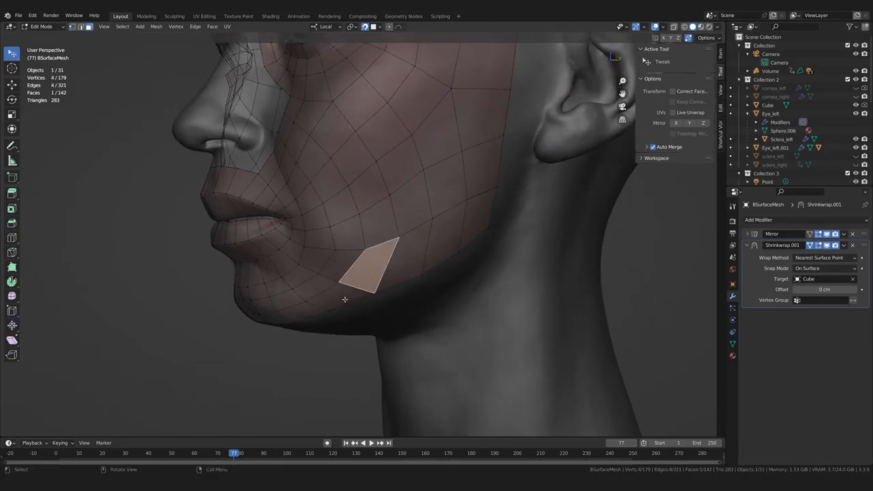
pyautogui.keyDown('shift'); pyautogui.click(349, 298); pyautogui.keyUp('shift')
pyautogui.keyDown('shift'); pyautogui.click(392, 281); pyautogui.keyUp('shift')
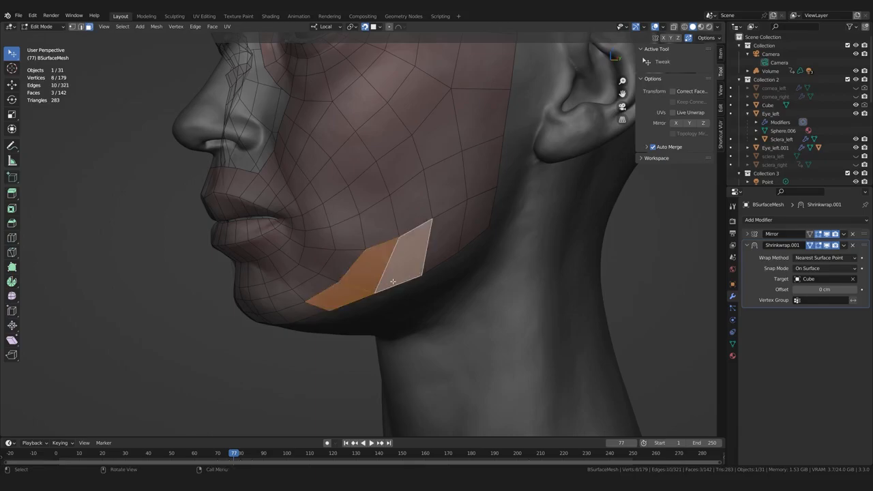
pyautogui.moveTo(314, 312); pyautogui.dragTo(263, 315, button='middle')
pyautogui.press('x')
pyautogui.click(331, 304)
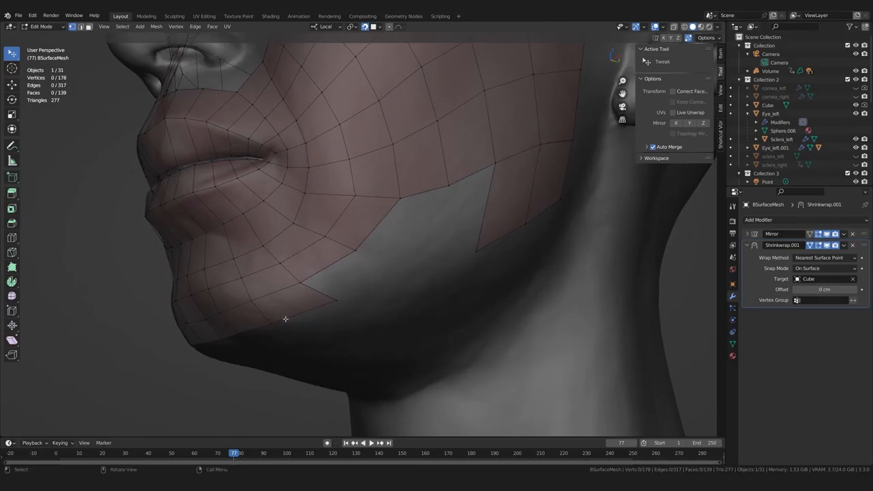
# - Reposition the vertices beside the opened jaw gap and in the chin rows, shaping both sides of the chin
pyautogui.moveTo(301, 283); pyautogui.dragTo(325, 305)
pyautogui.moveTo(320, 300); pyautogui.dragTo(362, 285, button='middle')
pyautogui.click(300, 254)
pyautogui.moveTo(301, 253); pyautogui.dragTo(293, 257)
pyautogui.moveTo(294, 257); pyautogui.dragTo(345, 295, button='middle')
pyautogui.moveTo(345, 296); pyautogui.dragTo(350, 300)
pyautogui.moveTo(364, 319); pyautogui.dragTo(353, 320, button='middle')
pyautogui.scroll(-1, 353, 321)
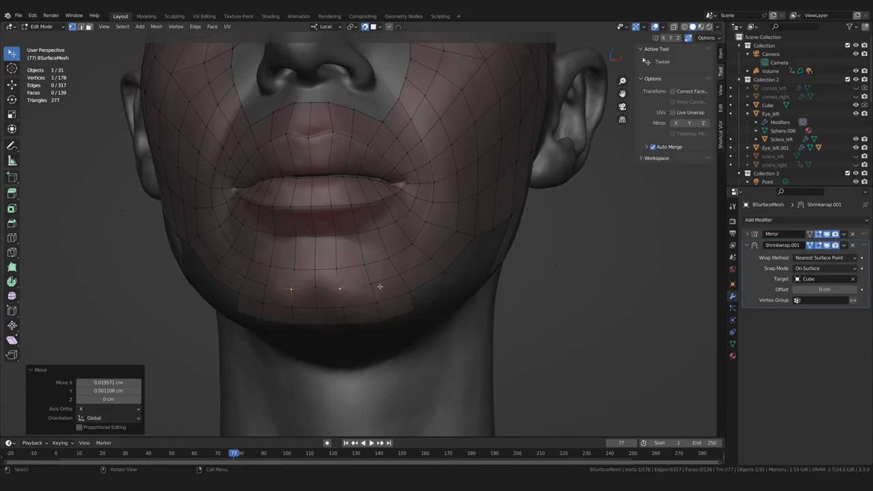
pyautogui.moveTo(379, 341); pyautogui.dragTo(388, 314, button='middle')
pyautogui.scroll(5, 355, 328)
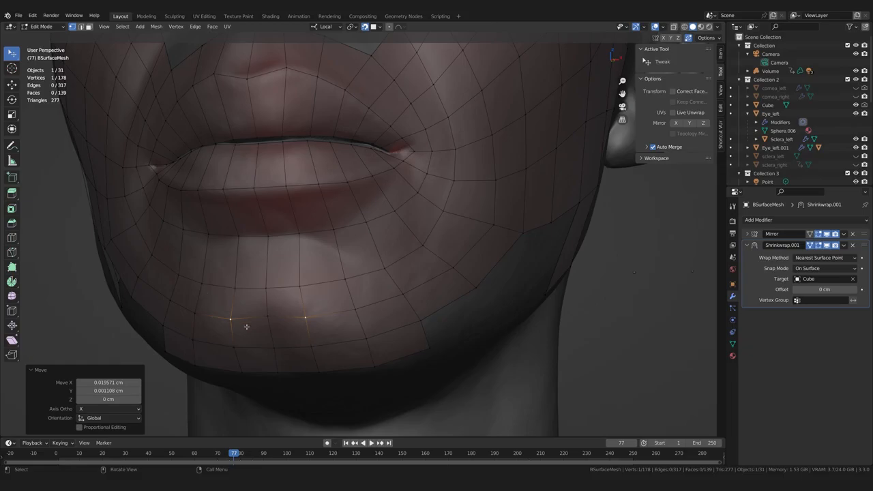
pyautogui.scroll(-4, 340, 297)
pyautogui.moveTo(339, 298); pyautogui.dragTo(276, 332, button='middle')
pyautogui.scroll(2, 306, 302)
pyautogui.moveTo(332, 330); pyautogui.dragTo(272, 334, button='middle')
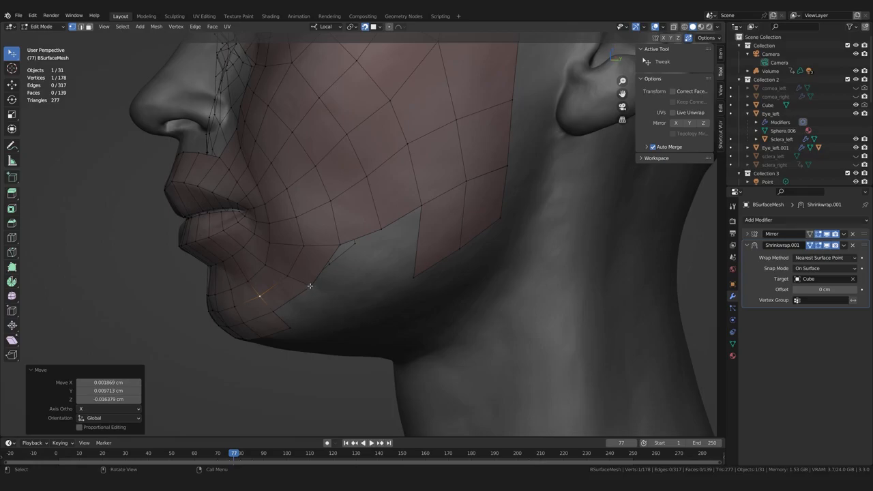
# - Examine the jaw gap and chin edge flow from below, the side and the opposite side of the face
pyautogui.moveTo(310, 281); pyautogui.dragTo(338, 324, button='middle')
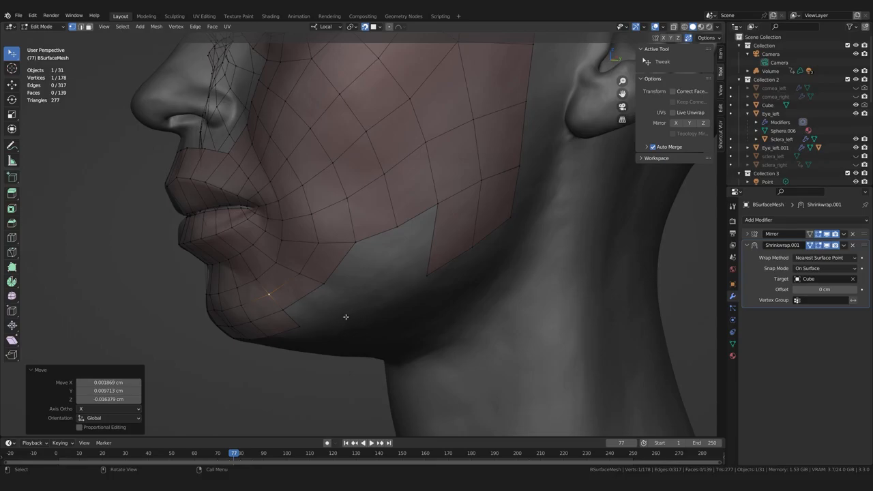
pyautogui.moveTo(343, 308); pyautogui.dragTo(375, 181, button='middle')
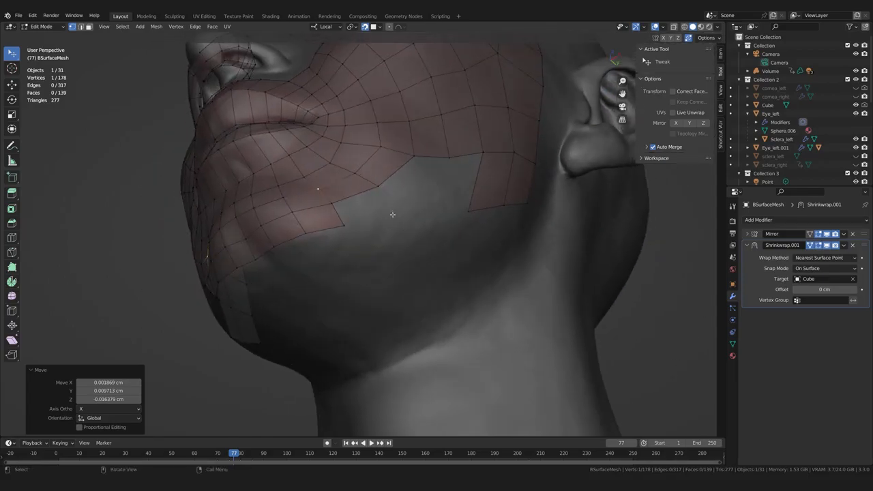
pyautogui.moveTo(403, 263); pyautogui.dragTo(466, 216, button='middle')
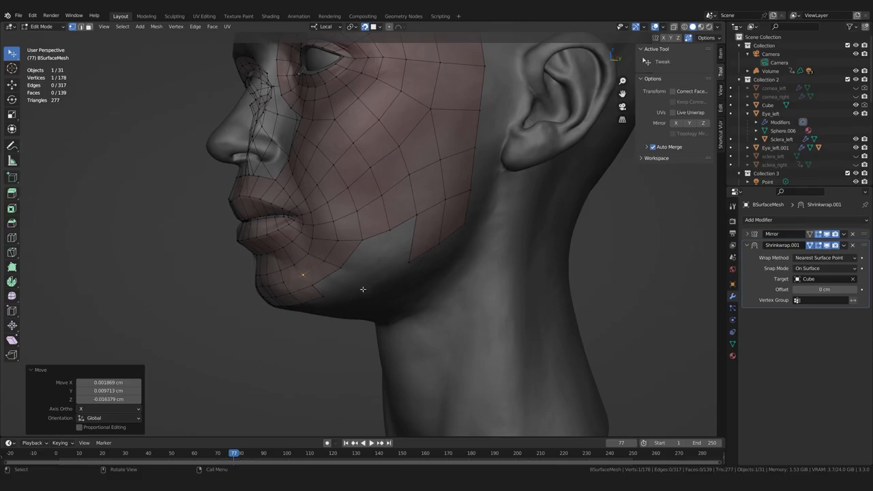
pyautogui.moveTo(343, 297); pyautogui.dragTo(461, 334, button='middle')
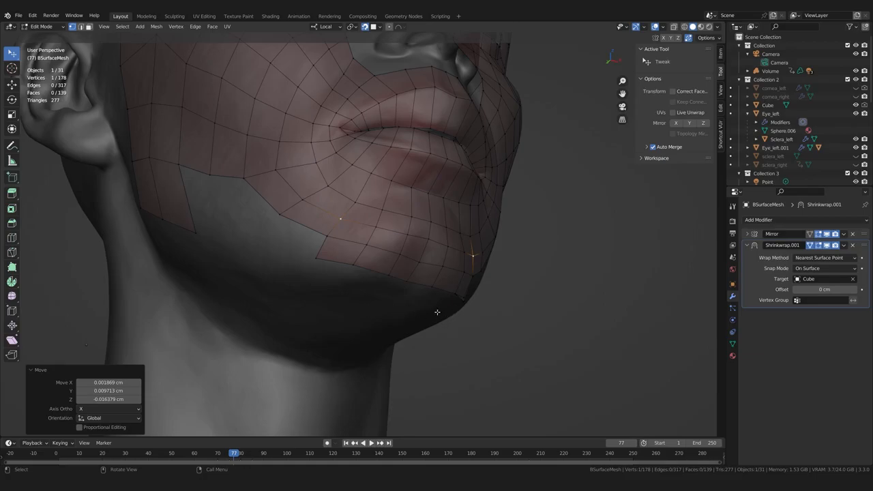
pyautogui.moveTo(445, 324); pyautogui.dragTo(452, 317, button='middle')
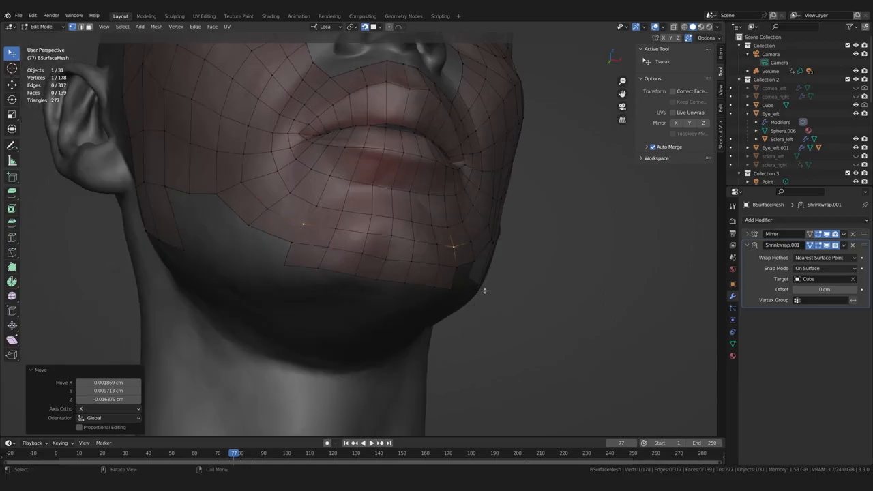
pyautogui.scroll(3, 356, 351)
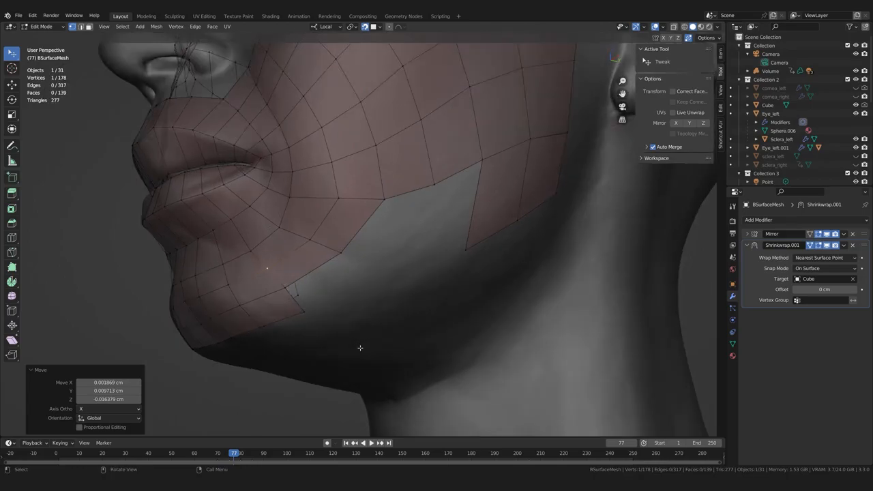
# - Fine-tune the vertices along the gap's front edge and the cheek vertex above it, below the mouth corner
pyautogui.scroll(2, 339, 313)
pyautogui.moveTo(312, 259); pyautogui.dragTo(308, 263)
pyautogui.scroll(-1, 284, 278)
pyautogui.moveTo(284, 279); pyautogui.dragTo(298, 300, button='middle')
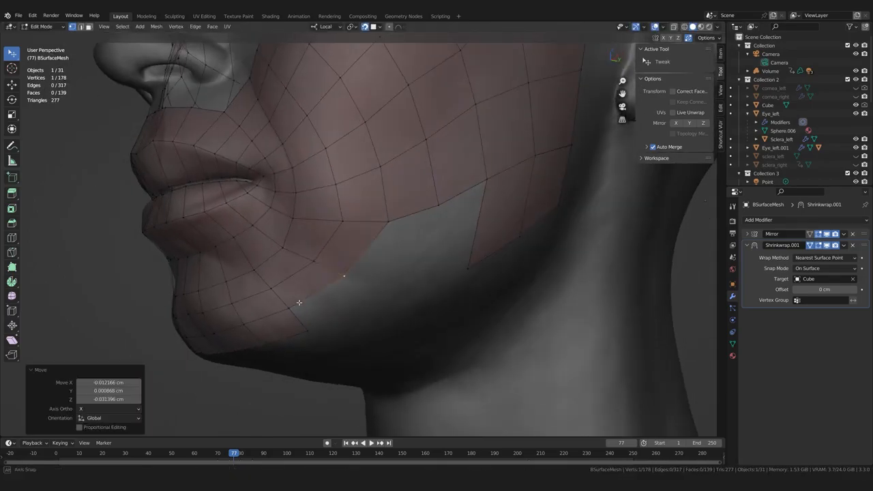
pyautogui.scroll(1, 299, 290)
pyautogui.moveTo(298, 267); pyautogui.dragTo(295, 268)
pyautogui.moveTo(338, 218); pyautogui.dragTo(332, 218)
pyautogui.moveTo(336, 285); pyautogui.dragTo(326, 274, button='middle')
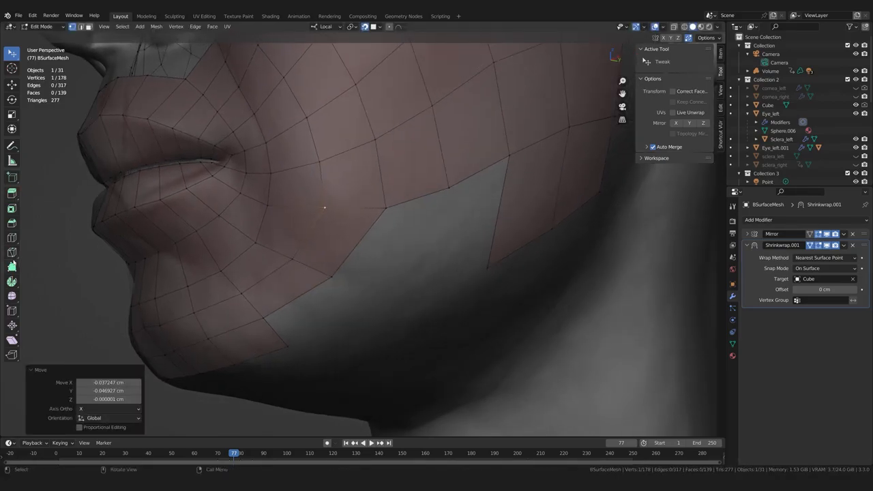
# - Use Poly Build to add three quads extending the chin mesh back into the jaw gap, and adjust their vertices
pyautogui.click(12, 268)
pyautogui.keyDown('ctrl'); pyautogui.moveTo(280, 318); pyautogui.dragTo(350, 326); pyautogui.keyUp('ctrl')
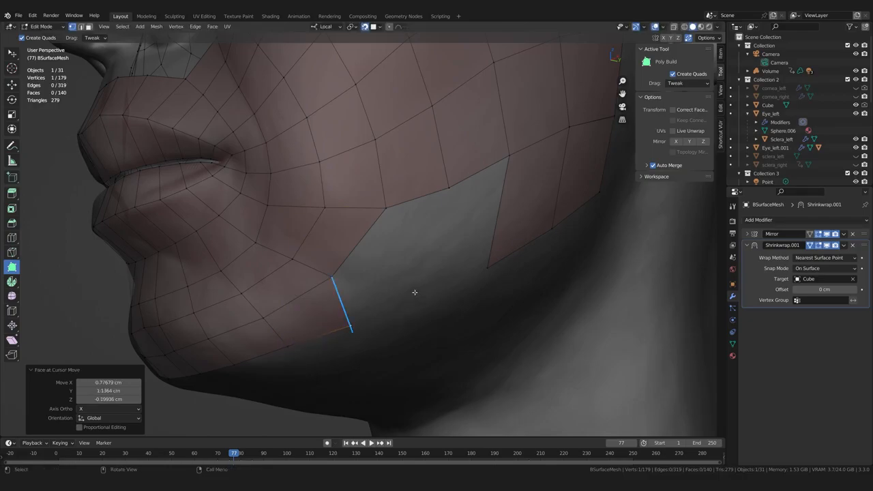
pyautogui.moveTo(343, 280)
pyautogui.mouseDown(button='middle')
pyautogui.moveTo(313, 272)
pyautogui.moveTo(334, 285)
pyautogui.moveTo(339, 279)
pyautogui.mouseUp(button='middle')
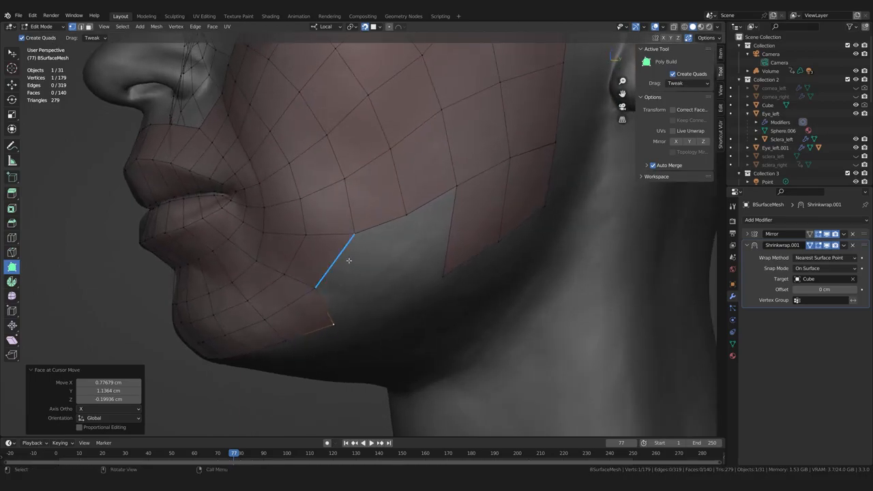
pyautogui.keyDown('ctrl'); pyautogui.moveTo(353, 260); pyautogui.dragTo(407, 214); pyautogui.keyUp('ctrl')
pyautogui.moveTo(365, 294); pyautogui.dragTo(398, 260)
pyautogui.moveTo(406, 215); pyautogui.dragTo(402, 214)
pyautogui.keyDown('ctrl'); pyautogui.moveTo(327, 296); pyautogui.dragTo(385, 305); pyautogui.keyUp('ctrl')
pyautogui.moveTo(398, 260); pyautogui.dragTo(388, 265)
pyautogui.moveTo(402, 214); pyautogui.dragTo(398, 216)
pyautogui.moveTo(438, 254)
pyautogui.mouseDown(button='middle')
pyautogui.moveTo(380, 278)
pyautogui.moveTo(442, 268)
pyautogui.mouseUp(button='middle')
# - Add one loop cut through the two rear jaw faces behind the remaining gap
pyautogui.hotkey('ctrl', 'r')
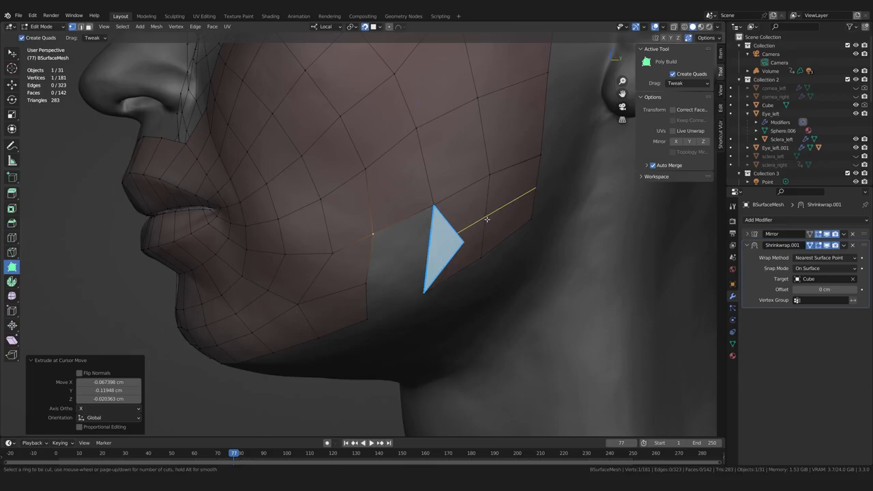
pyautogui.click(487, 219)
pyautogui.click(468, 222)
pyautogui.moveTo(450, 289); pyautogui.dragTo(453, 298, button='middle')
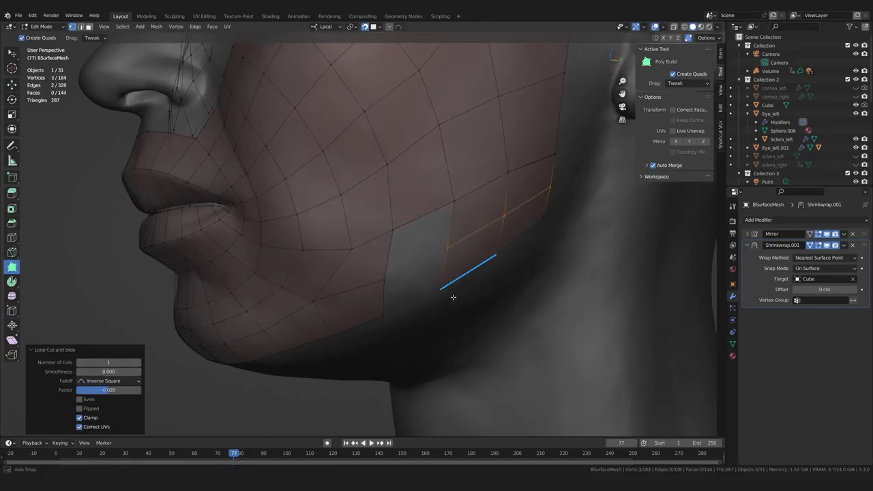
# - Fill the remaining jaw gap between the front and rear meshes with two quads
pyautogui.press('w')
pyautogui.press('2')
pyautogui.click(390, 258)
pyautogui.click(427, 219)
pyautogui.press('f')
pyautogui.press('f')
# - Inspect the closed jaw and chin topology from several angles, including in Sculpt Mode
pyautogui.moveTo(401, 282); pyautogui.dragTo(377, 301, button='middle')
pyautogui.scroll(-4, 240, 323)
pyautogui.scroll(3, 229, 324)
pyautogui.moveTo(236, 319); pyautogui.dragTo(293, 319, button='middle')
pyautogui.scroll(1, 262, 299)
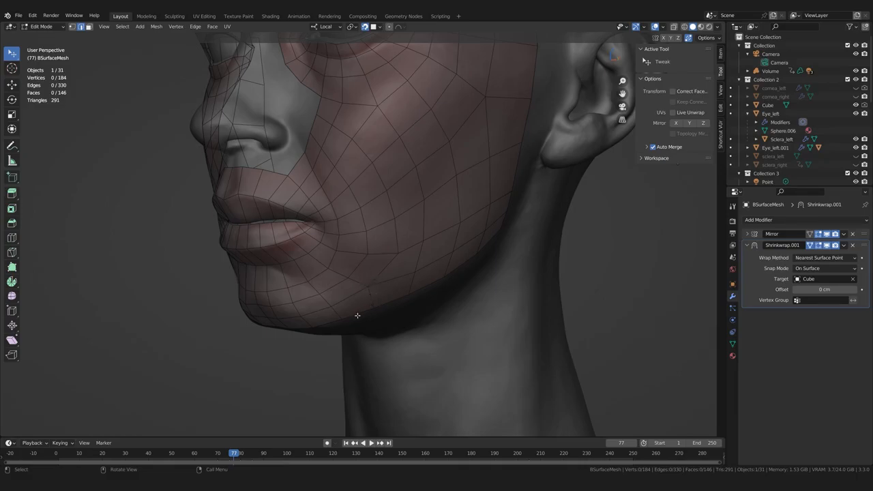
pyautogui.scroll(2, 338, 308)
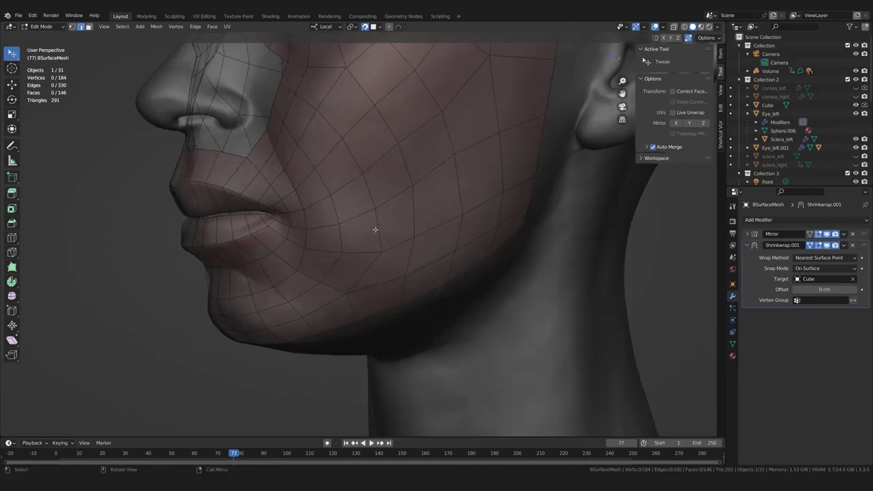
pyautogui.hotkey('ctrl', 'Tab')
pyautogui.scroll(1, 343, 306)
pyautogui.moveTo(343, 306)
pyautogui.mouseDown(button='middle')
pyautogui.moveTo(440, 277)
pyautogui.moveTo(347, 284)
pyautogui.moveTo(357, 286)
pyautogui.moveTo(354, 244)
pyautogui.mouseUp(button='middle')
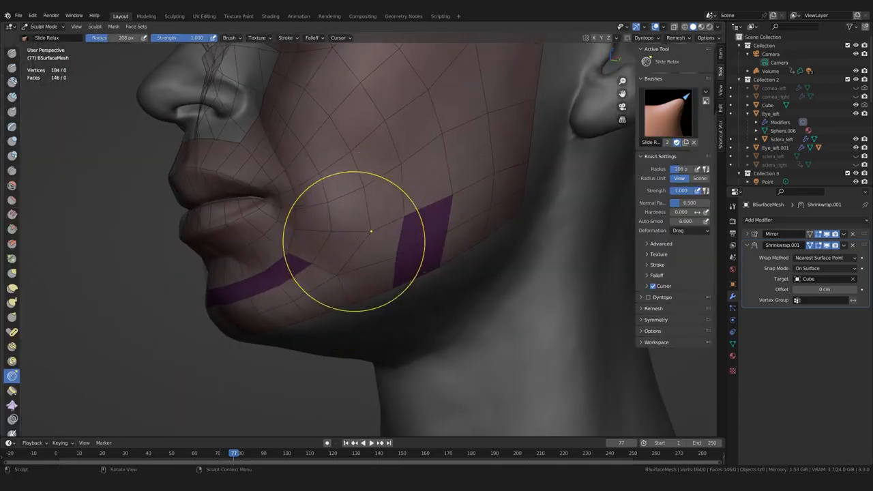
pyautogui.moveTo(273, 311)
pyautogui.mouseDown(button='middle')
pyautogui.moveTo(267, 298)
pyautogui.moveTo(302, 285)
pyautogui.mouseUp(button='middle')
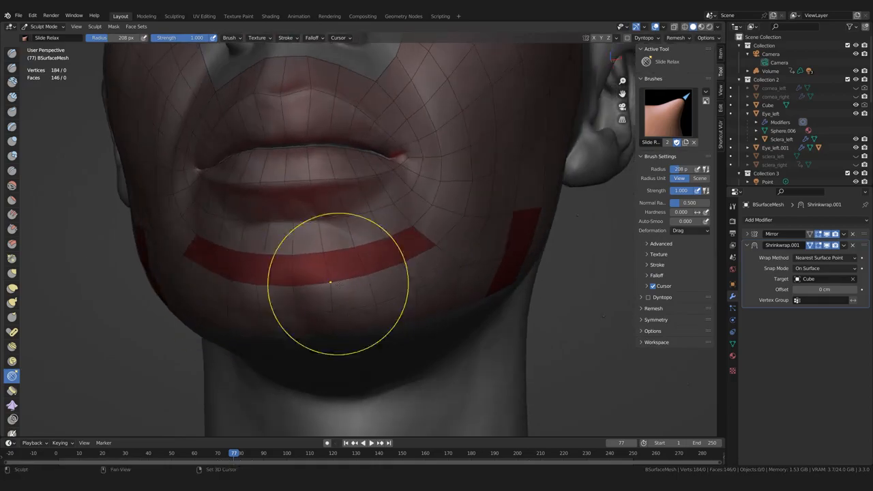
pyautogui.moveTo(376, 303); pyautogui.dragTo(425, 200, button='middle')
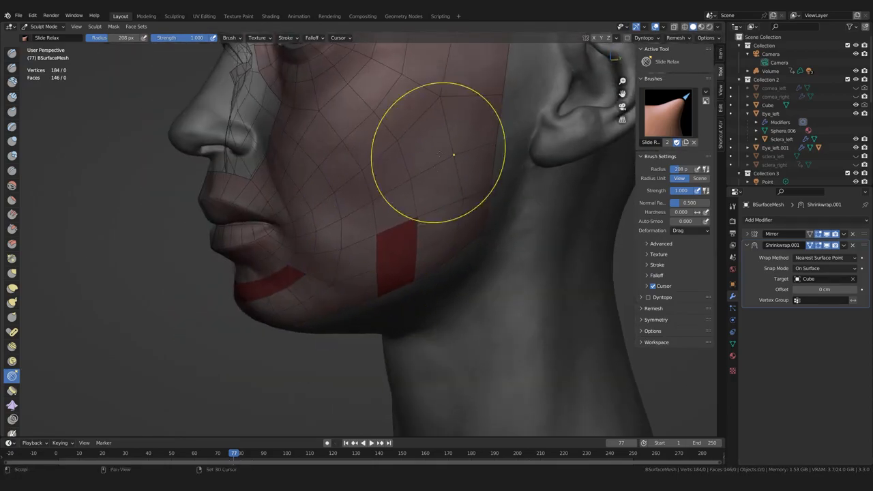
# - Return to Edit Mode and merge the two close vertices on the rear jaw border below the ear at their center
pyautogui.press('Tab')
pyautogui.click(488, 179)
pyautogui.press('m')
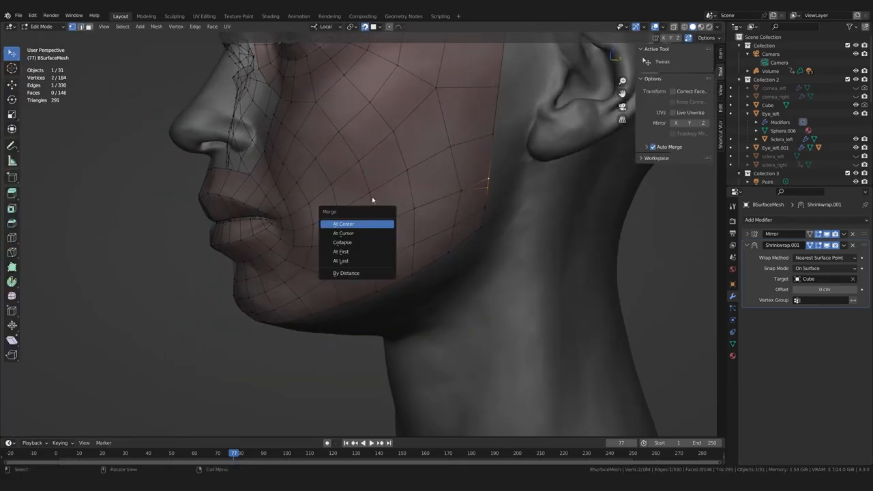
pyautogui.click(365, 226)
pyautogui.hotkey('alt', 'a')
pyautogui.moveTo(375, 236); pyautogui.dragTo(353, 234, button='middle')
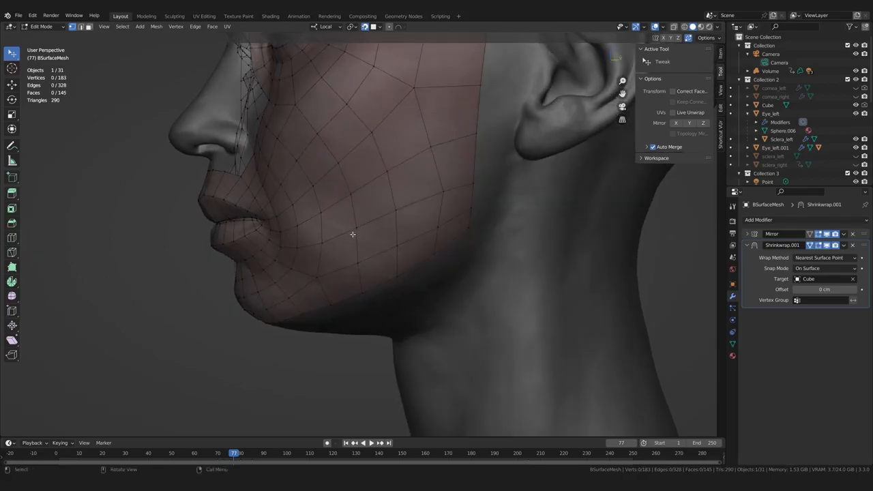
# - Move individual vertices on the rear cheek and jaw border below the ear to even their spacing
pyautogui.scroll(2, 353, 233)
pyautogui.moveTo(466, 185); pyautogui.dragTo(459, 188)
pyautogui.moveTo(408, 210); pyautogui.dragTo(408, 208)
pyautogui.moveTo(459, 188); pyautogui.dragTo(456, 187)
pyautogui.moveTo(453, 129); pyautogui.dragTo(448, 132)
pyautogui.moveTo(503, 175); pyautogui.dragTo(503, 161)
pyautogui.moveTo(407, 207); pyautogui.dragTo(405, 209)
pyautogui.moveTo(399, 161); pyautogui.dragTo(399, 162)
pyautogui.moveTo(460, 229); pyautogui.dragTo(458, 225)
pyautogui.moveTo(500, 204); pyautogui.dragTo(500, 201)
pyautogui.moveTo(496, 229); pyautogui.dragTo(488, 231)
pyautogui.moveTo(503, 162); pyautogui.dragTo(502, 161)
pyautogui.scroll(-2, 490, 147)
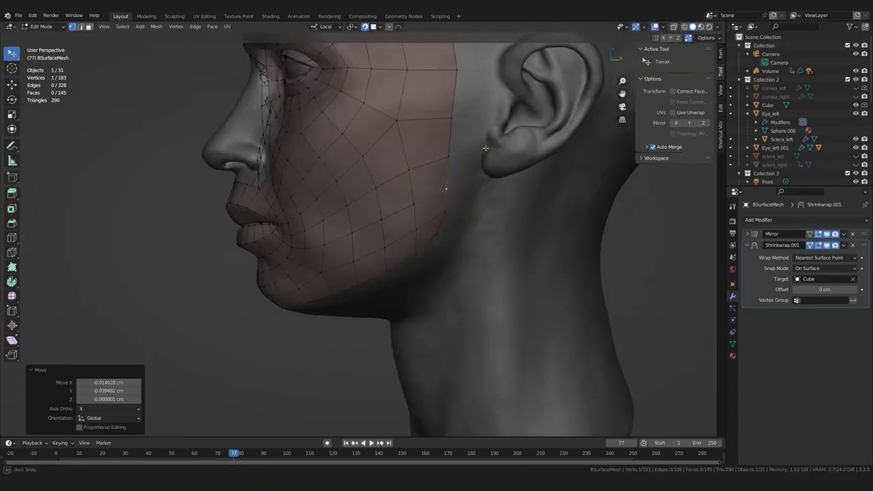
# - Nudge the lower jaw vertex where several edge loops meet, and check the jaw and cheek flow from several angles
pyautogui.moveTo(489, 147); pyautogui.dragTo(443, 184, button='middle')
pyautogui.scroll(-1, 443, 185)
pyautogui.scroll(2, 345, 252)
pyautogui.moveTo(347, 253); pyautogui.dragTo(349, 251)
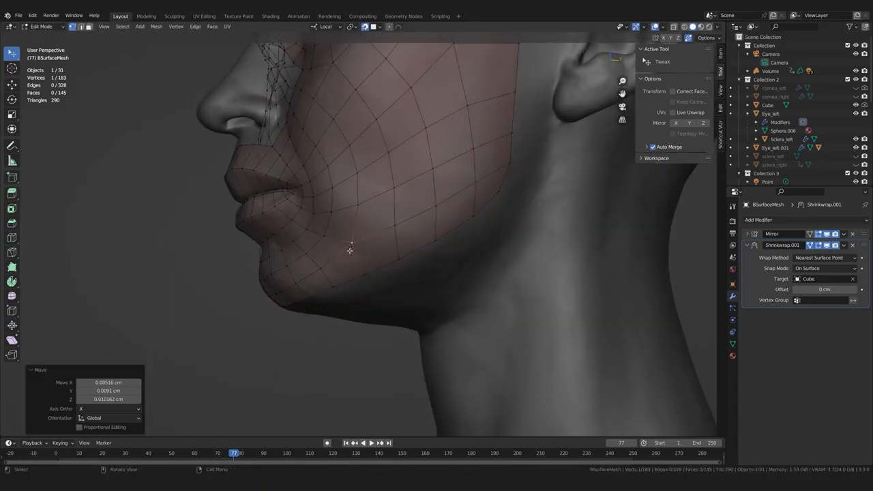
pyautogui.scroll(1, 349, 250)
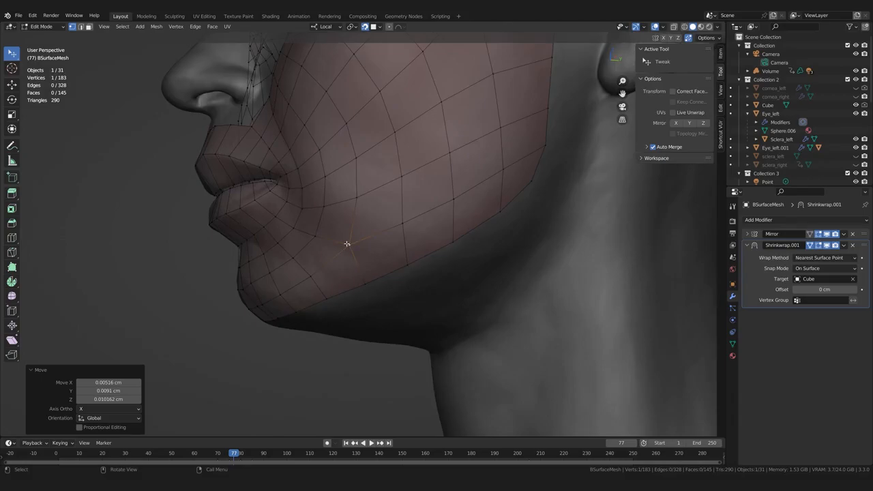
pyautogui.scroll(-2, 368, 251)
pyautogui.moveTo(391, 259); pyautogui.dragTo(398, 269, button='middle')
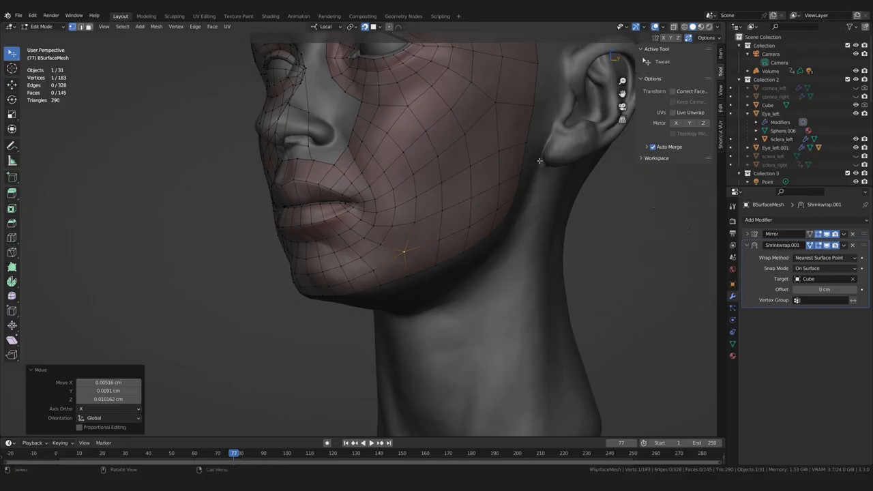
pyautogui.moveTo(287, 246); pyautogui.dragTo(344, 185, button='middle')
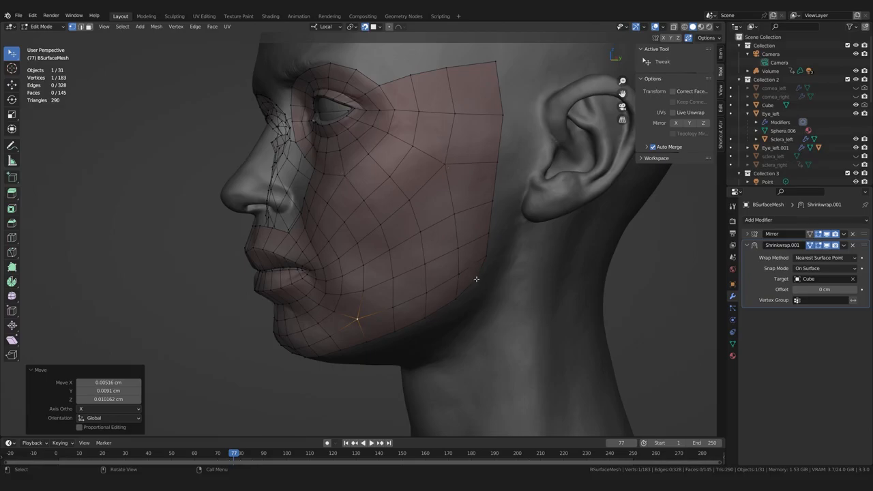
pyautogui.moveTo(476, 286); pyautogui.dragTo(219, 267, button='middle')
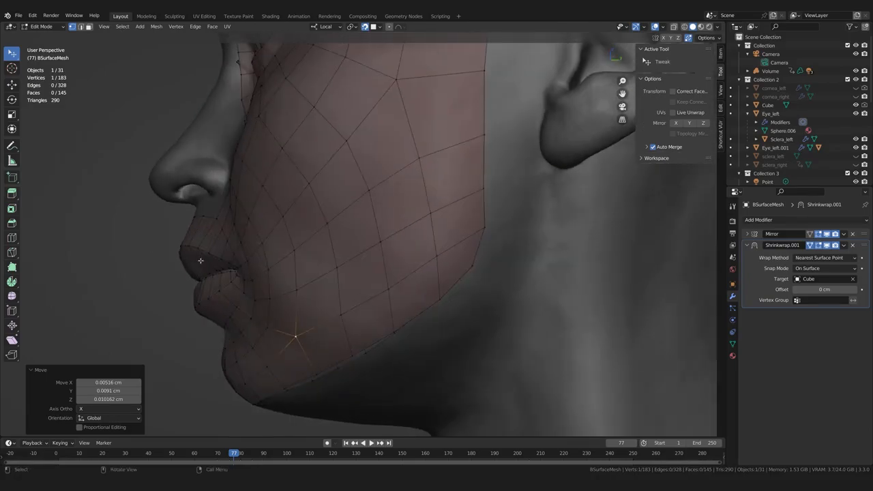
# - Use Poly Build to add a strip of quads along the jaw border from below the ear to under the chin
pyautogui.click(12, 268)
pyautogui.moveTo(467, 292)
pyautogui.mouseDown()
pyautogui.moveTo(414, 328)
pyautogui.moveTo(478, 293)
pyautogui.mouseUp()
pyautogui.moveTo(497, 243); pyautogui.dragTo(513, 225)
pyautogui.keyDown('ctrl'); pyautogui.moveTo(504, 202); pyautogui.dragTo(531, 133); pyautogui.keyUp('ctrl')
pyautogui.moveTo(487, 282); pyautogui.dragTo(495, 287)
pyautogui.moveTo(472, 270); pyautogui.dragTo(472, 272)
pyautogui.moveTo(465, 284); pyautogui.dragTo(478, 283, button='middle')
pyautogui.keyDown('ctrl'); pyautogui.moveTo(477, 295); pyautogui.dragTo(477, 298); pyautogui.keyUp('ctrl')
pyautogui.keyDown('ctrl'); pyautogui.moveTo(434, 321); pyautogui.dragTo(390, 329); pyautogui.keyUp('ctrl')
pyautogui.moveTo(390, 327); pyautogui.dragTo(414, 300, button='middle')
pyautogui.keyDown('ctrl'); pyautogui.moveTo(382, 331); pyautogui.dragTo(378, 334); pyautogui.keyUp('ctrl')
pyautogui.moveTo(379, 334); pyautogui.dragTo(428, 276, button='middle')
pyautogui.keyDown('ctrl'); pyautogui.moveTo(424, 252); pyautogui.dragTo(360, 256); pyautogui.keyUp('ctrl')
pyautogui.scroll(-2, 437, 279)
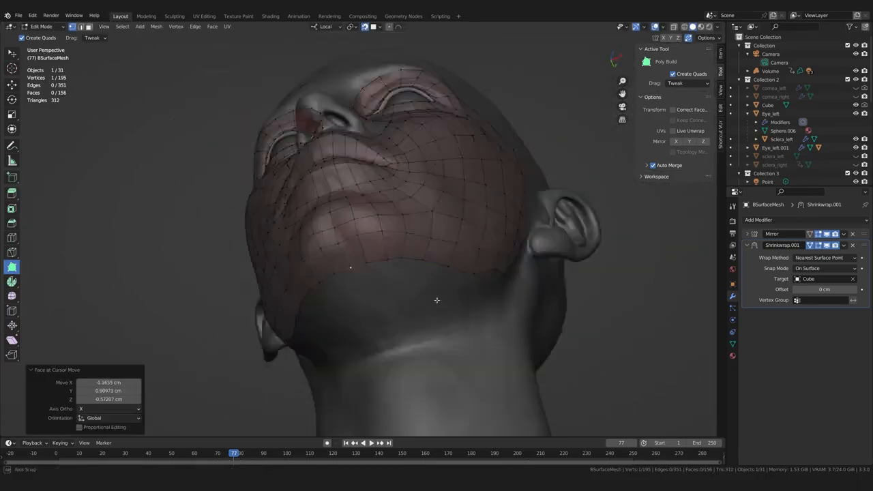
# - Adjust the new strip's outer vertices under the chin and along the rear jaw up to the earlobe
pyautogui.moveTo(458, 289); pyautogui.dragTo(402, 259, button='middle')
pyautogui.scroll(4, 399, 259)
pyautogui.moveTo(356, 261); pyautogui.dragTo(355, 260)
pyautogui.scroll(-2, 355, 261)
pyautogui.moveTo(356, 261); pyautogui.dragTo(427, 254, button='middle')
pyautogui.moveTo(512, 234); pyautogui.dragTo(516, 236)
pyautogui.moveTo(516, 236); pyautogui.dragTo(501, 286, button='middle')
pyautogui.moveTo(493, 262); pyautogui.dragTo(498, 263)
pyautogui.moveTo(510, 214); pyautogui.dragTo(518, 216)
pyautogui.moveTo(512, 195); pyautogui.dragTo(493, 276, button='middle')
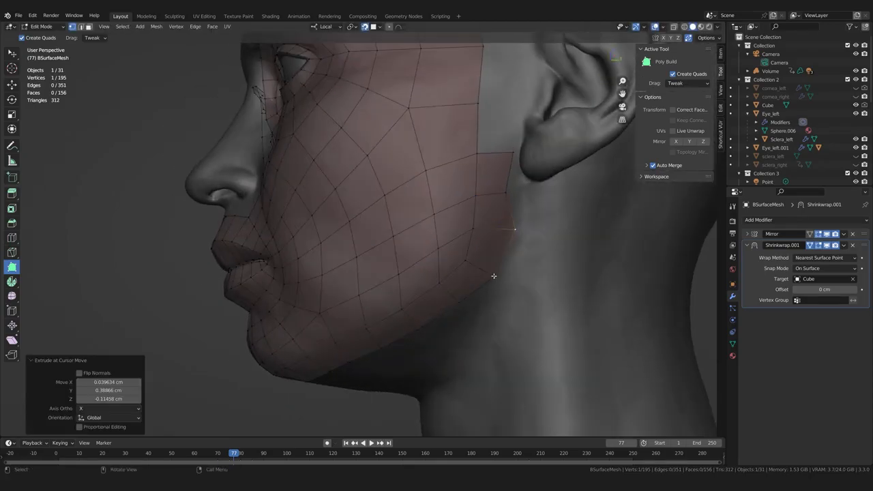
pyautogui.moveTo(493, 276); pyautogui.dragTo(485, 266)
pyautogui.moveTo(514, 232); pyautogui.dragTo(503, 228)
pyautogui.moveTo(499, 232); pyautogui.dragTo(471, 229)
pyautogui.moveTo(505, 192); pyautogui.dragTo(505, 194)
pyautogui.moveTo(514, 152); pyautogui.dragTo(505, 152)
# - Shift the rear cheek, temple and jaw vertices forward to even out the quads in front of the ear
pyautogui.moveTo(489, 293)
pyautogui.mouseDown(button='middle')
pyautogui.moveTo(499, 296)
pyautogui.moveTo(481, 307)
pyautogui.mouseUp(button='middle')
pyautogui.moveTo(487, 185); pyautogui.dragTo(450, 187)
pyautogui.moveTo(459, 138); pyautogui.dragTo(442, 140)
pyautogui.scroll(-1, 442, 142)
pyautogui.moveTo(444, 106); pyautogui.dragTo(429, 108)
pyautogui.moveTo(435, 53)
pyautogui.mouseDown()
pyautogui.moveTo(420, 55)
pyautogui.moveTo(427, 53)
pyautogui.mouseUp()
pyautogui.moveTo(426, 158); pyautogui.dragTo(423, 156)
pyautogui.moveTo(434, 198); pyautogui.dragTo(432, 198)
pyautogui.moveTo(438, 231); pyautogui.dragTo(434, 258)
pyautogui.moveTo(431, 280); pyautogui.dragTo(429, 281)
pyautogui.moveTo(460, 255); pyautogui.dragTo(454, 257)
pyautogui.moveTo(464, 227); pyautogui.dragTo(457, 228)
pyautogui.moveTo(466, 195); pyautogui.dragTo(457, 197)
pyautogui.moveTo(435, 231); pyautogui.dragTo(429, 233)
pyautogui.moveTo(431, 197); pyautogui.dragTo(425, 195)
pyautogui.moveTo(424, 157); pyautogui.dragTo(422, 157)
pyautogui.moveTo(430, 108); pyautogui.dragTo(424, 107)
pyautogui.moveTo(427, 54); pyautogui.dragTo(422, 51)
pyautogui.moveTo(393, 107); pyautogui.dragTo(389, 106)
pyautogui.moveTo(421, 158); pyautogui.dragTo(421, 159)
# - Extend the outer strip with quads up the front of the ear to the temple border
pyautogui.moveTo(426, 184)
pyautogui.keyDown('ctrl'); pyautogui.mouseDown()
pyautogui.moveTo(451, 158)
pyautogui.moveTo(451, 59)
pyautogui.moveTo(462, 106)
pyautogui.mouseUp(); pyautogui.keyUp('ctrl')
pyautogui.keyDown('ctrl'); pyautogui.moveTo(440, 90); pyautogui.dragTo(464, 46); pyautogui.keyUp('ctrl')
pyautogui.moveTo(403, 273)
pyautogui.mouseDown(button='middle')
pyautogui.moveTo(391, 249)
pyautogui.moveTo(423, 225)
pyautogui.mouseUp(button='middle')
pyautogui.scroll(2, 389, 248)
# - Smooth the lower jaw topology in Sculpt Mode with the Slide Relax brush and return to Edit Mode
pyautogui.hotkey('ctrl', 'Tab')
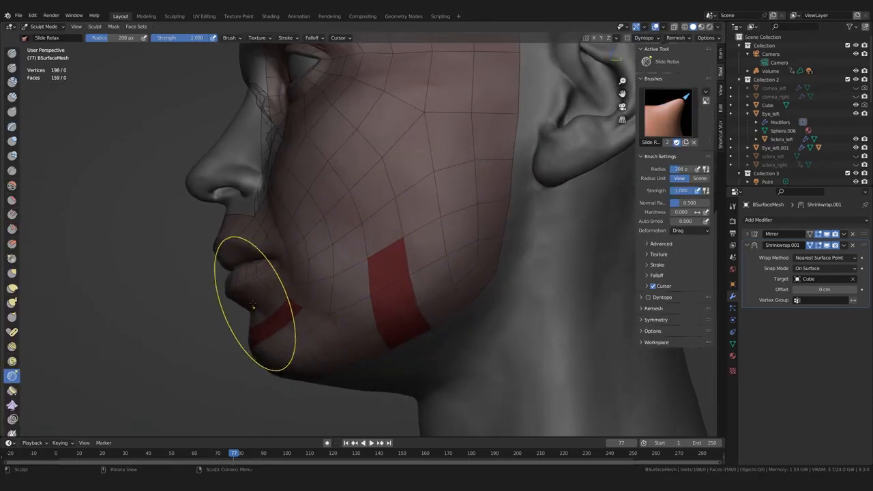
pyautogui.press('Tab')
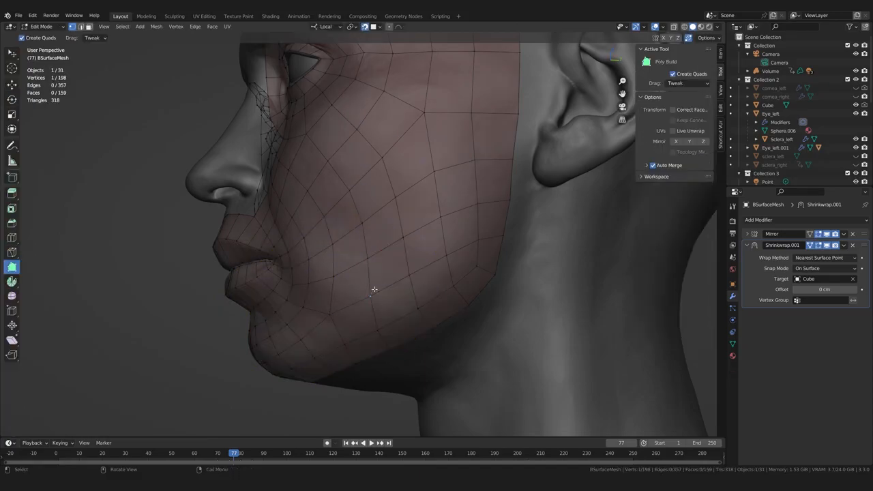
pyautogui.hotkey('ctrl', 'Tab')
pyautogui.click(389, 324)
pyautogui.moveTo(350, 334)
pyautogui.mouseDown(button='middle')
pyautogui.moveTo(433, 327)
pyautogui.moveTo(384, 318)
pyautogui.mouseUp(button='middle')
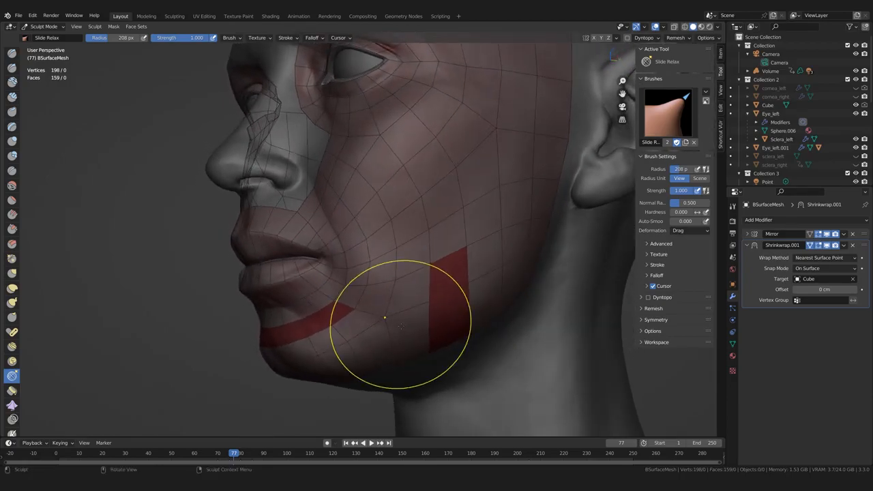
pyautogui.moveTo(403, 264)
pyautogui.mouseDown()
pyautogui.moveTo(391, 208)
pyautogui.moveTo(432, 252)
pyautogui.moveTo(401, 300)
pyautogui.mouseUp()
pyautogui.press('Tab')
# - Examine the chin, mouth and jaw edge flow from the front, side and below
pyautogui.moveTo(432, 248)
pyautogui.mouseDown(button='middle')
pyautogui.moveTo(473, 242)
pyautogui.moveTo(407, 349)
pyautogui.mouseUp(button='middle')
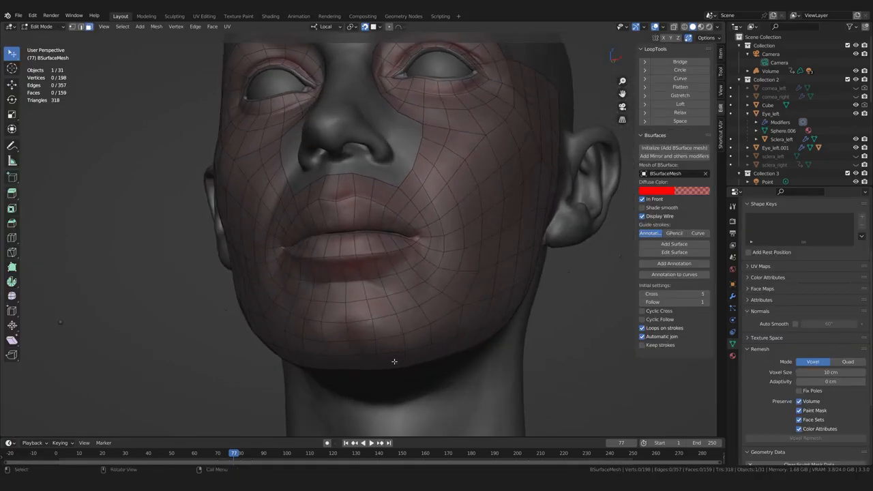
pyautogui.moveTo(375, 345); pyautogui.dragTo(388, 387, button='middle')
pyautogui.moveTo(387, 386); pyautogui.dragTo(373, 352, button='middle')
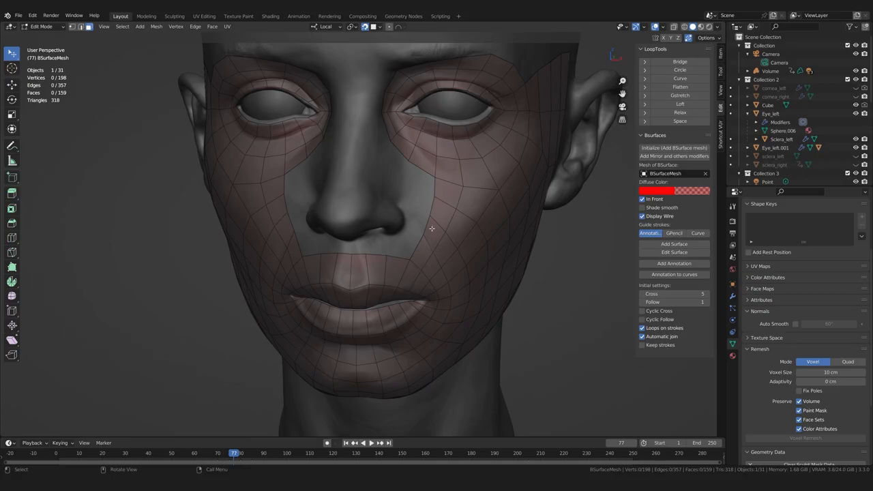
pyautogui.moveTo(405, 367); pyautogui.dragTo(318, 321, button='middle')
pyautogui.scroll(3, 400, 330)
pyautogui.scroll(1, 400, 332)
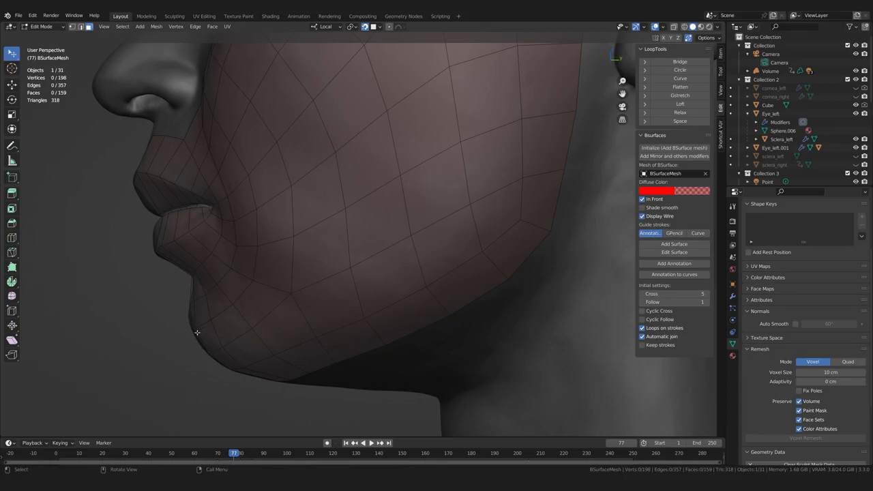
pyautogui.moveTo(190, 292); pyautogui.dragTo(393, 311, button='middle')
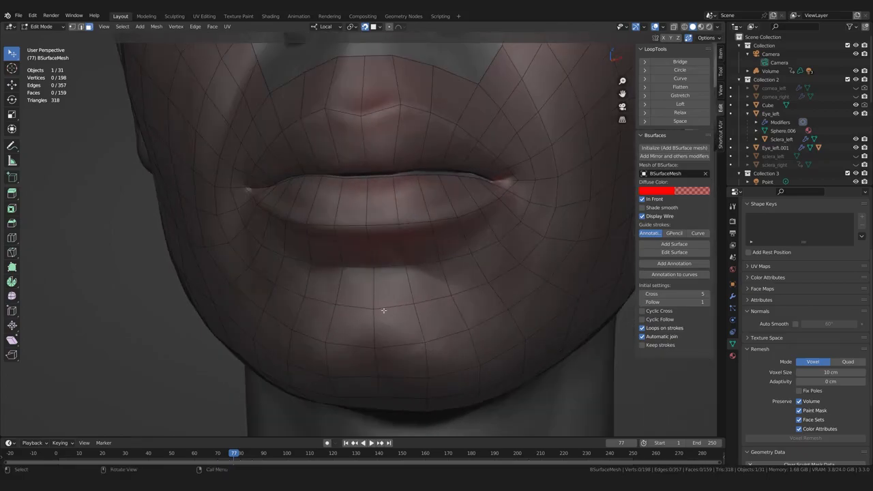
pyautogui.moveTo(372, 339); pyautogui.dragTo(421, 353, button='middle')
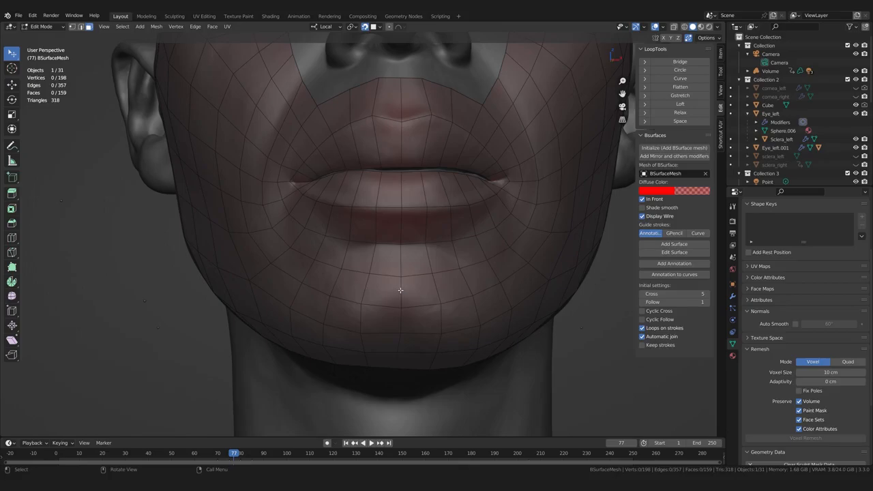
pyautogui.moveTo(442, 290)
pyautogui.mouseDown(button='middle')
pyautogui.moveTo(411, 284)
pyautogui.moveTo(393, 304)
pyautogui.moveTo(366, 302)
pyautogui.mouseUp(button='middle')
# - Smooth the topology of the chin, its underside and the jawline with the Slide Relax brush in Sculpt Mode
pyautogui.hotkey('ctrl', 'Tab')
pyautogui.click(412, 324)
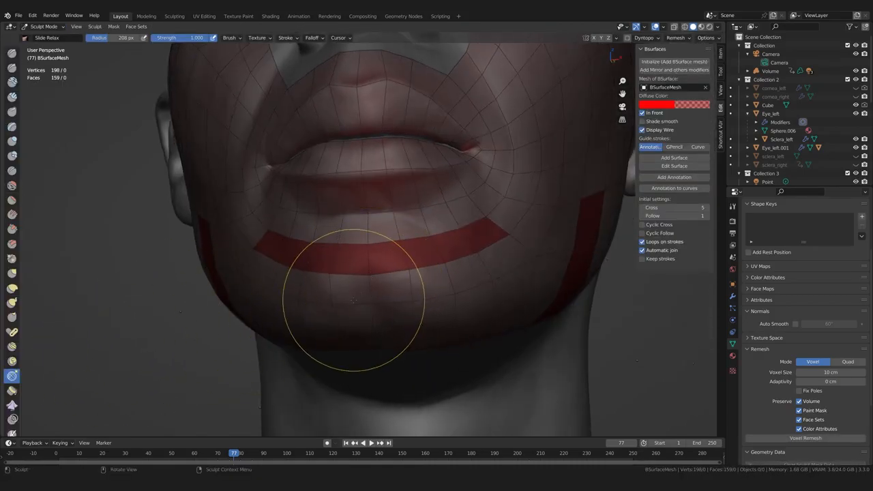
pyautogui.scroll(2, 353, 301)
pyautogui.moveTo(379, 285); pyautogui.dragTo(378, 271)
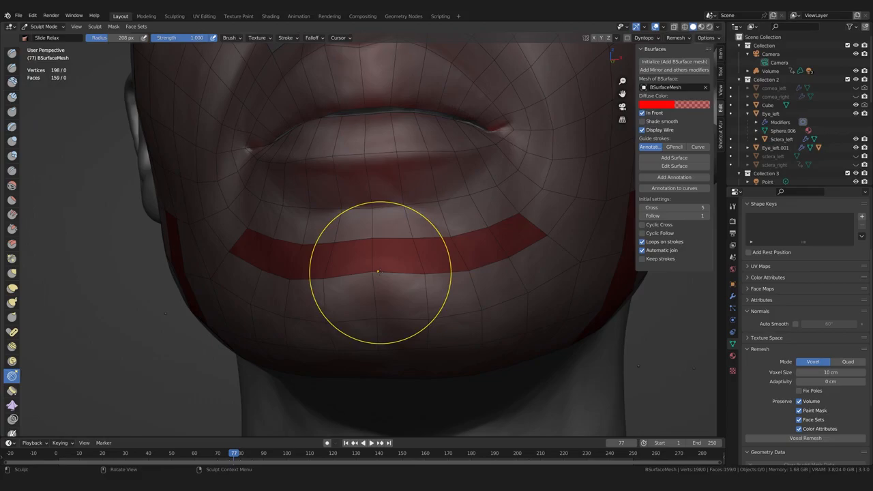
pyautogui.moveTo(378, 270)
pyautogui.mouseDown(button='middle')
pyautogui.moveTo(315, 298)
pyautogui.moveTo(379, 288)
pyautogui.mouseUp(button='middle')
pyautogui.moveTo(380, 288); pyautogui.dragTo(413, 314)
pyautogui.moveTo(468, 307); pyautogui.dragTo(472, 304)
pyautogui.moveTo(341, 321)
pyautogui.mouseDown(button='middle')
pyautogui.moveTo(458, 331)
pyautogui.moveTo(391, 333)
pyautogui.moveTo(405, 271)
pyautogui.mouseUp(button='middle')
pyautogui.moveTo(407, 259); pyautogui.dragTo(405, 253)
pyautogui.moveTo(405, 252); pyautogui.dragTo(412, 242)
pyautogui.moveTo(469, 253); pyautogui.dragTo(470, 242)
pyautogui.moveTo(404, 295); pyautogui.dragTo(407, 289)
pyautogui.moveTo(406, 289); pyautogui.dragTo(401, 202, button='middle')
pyautogui.moveTo(405, 160); pyautogui.dragTo(474, 170)
pyautogui.moveTo(514, 210); pyautogui.dragTo(510, 210)
pyautogui.moveTo(505, 229); pyautogui.dragTo(432, 296, button='middle')
# - Isolate the retopology mesh in local view, check its chin profile, and bring the head back into view
pyautogui.press('KP_Divide')
pyautogui.moveTo(370, 350)
pyautogui.mouseDown(button='middle')
pyautogui.moveTo(436, 300)
pyautogui.moveTo(341, 302)
pyautogui.mouseUp(button='middle')
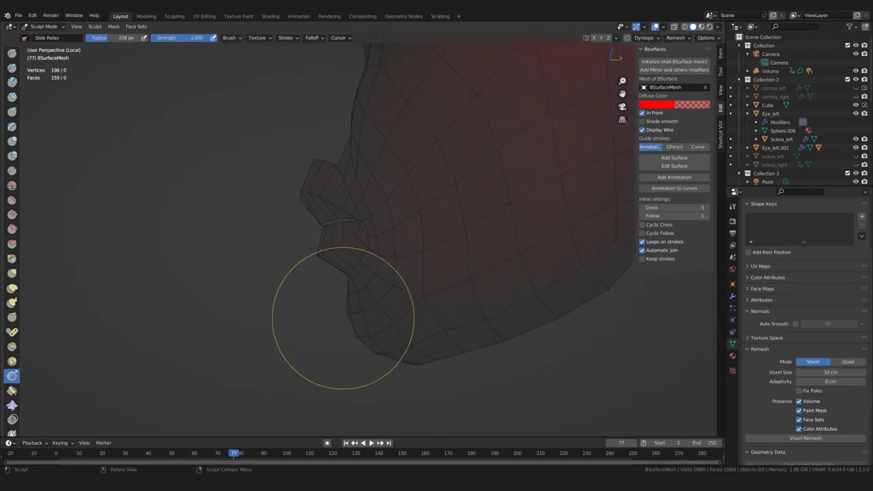
pyautogui.moveTo(461, 353); pyautogui.dragTo(475, 346, button='middle')
pyautogui.press('KP_Divide')
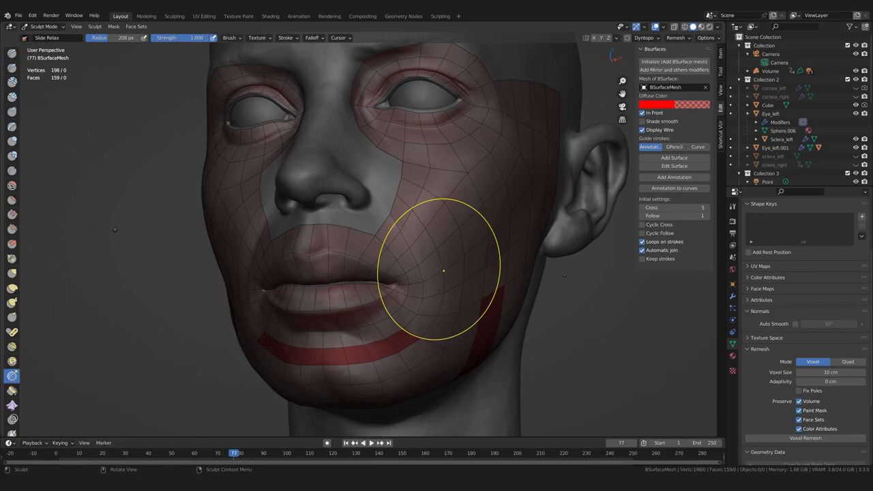
# - Examine the face topology around the open nose area from the front and three-quarter views
pyautogui.scroll(-2, 428, 285)
pyautogui.moveTo(476, 293); pyautogui.dragTo(439, 299, button='middle')
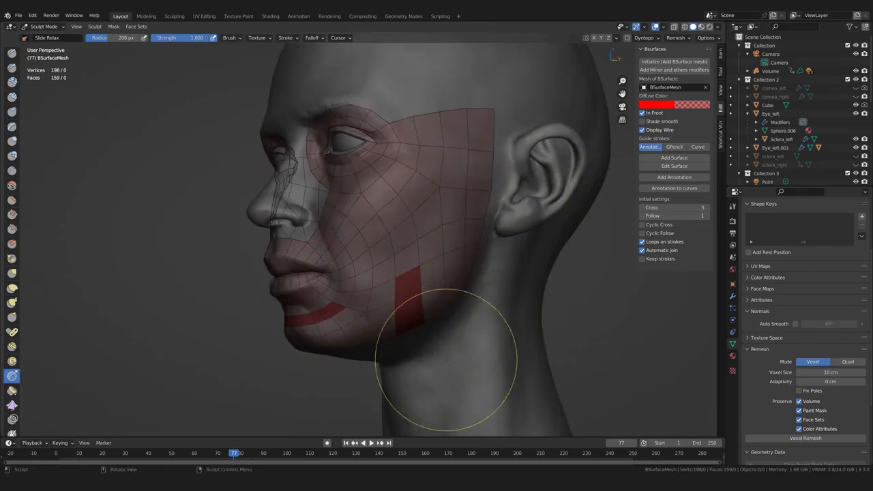
pyautogui.moveTo(362, 312); pyautogui.dragTo(371, 370, button='middle')
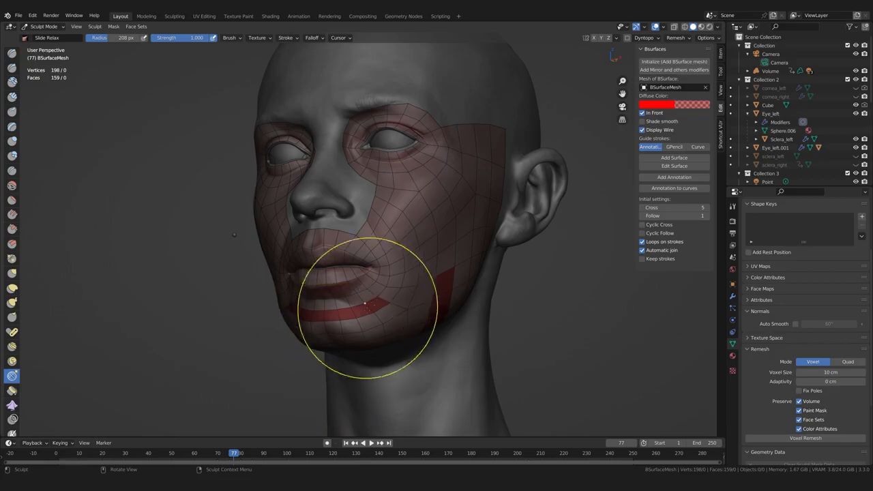
pyautogui.moveTo(382, 210)
pyautogui.mouseDown(button='middle')
pyautogui.moveTo(382, 251)
pyautogui.moveTo(371, 263)
pyautogui.mouseUp(button='middle')
pyautogui.moveTo(396, 206)
pyautogui.mouseDown()
pyautogui.moveTo(273, 184)
pyautogui.moveTo(305, 242)
pyautogui.moveTo(330, 262)
pyautogui.mouseUp()
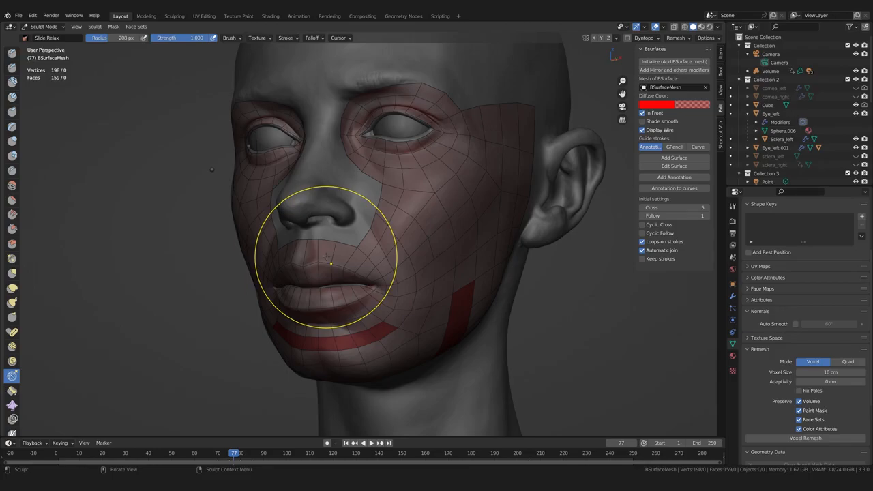
pyautogui.moveTo(384, 218); pyautogui.dragTo(293, 191, button='middle')
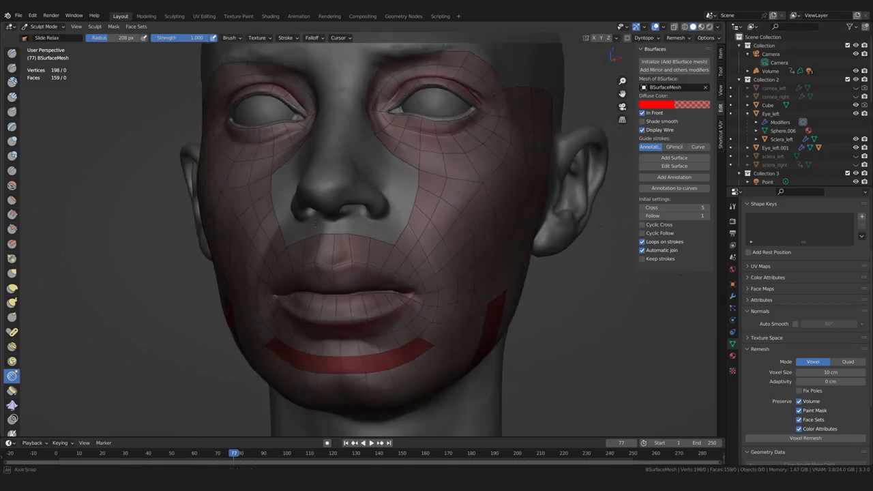
pyautogui.moveTo(311, 253)
pyautogui.mouseDown(button='middle')
pyautogui.moveTo(341, 311)
pyautogui.moveTo(169, 187)
pyautogui.moveTo(337, 286)
pyautogui.mouseUp(button='middle')
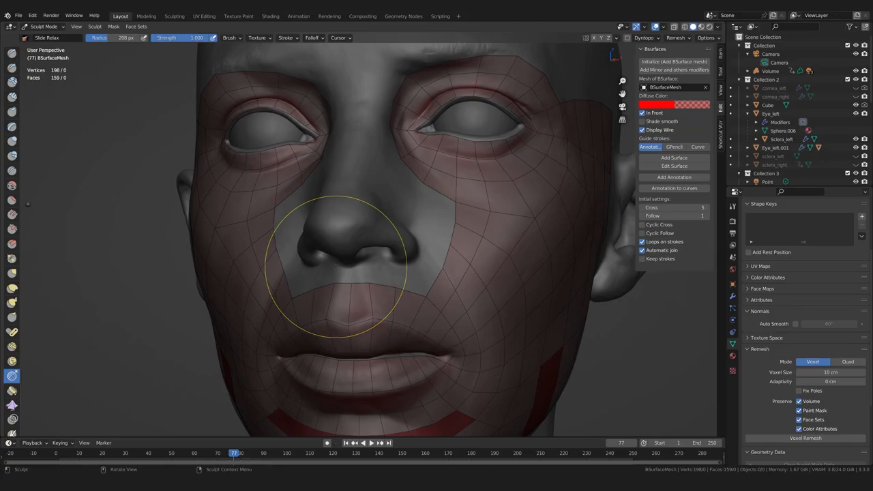
pyautogui.scroll(-3, 400, 273)
pyautogui.moveTo(400, 273); pyautogui.dragTo(477, 243, button='middle')
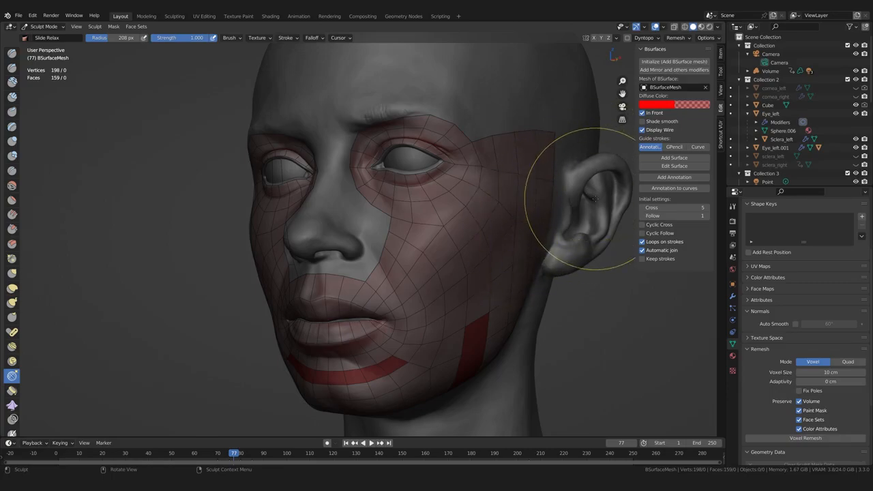
pyautogui.moveTo(331, 321)
pyautogui.mouseDown(button='middle')
pyautogui.moveTo(365, 319)
pyautogui.moveTo(373, 291)
pyautogui.moveTo(503, 238)
pyautogui.mouseUp(button='middle')
pyautogui.scroll(2, 374, 293)
# - In Edit Mode, extrude a Poly Build quad from the upper lip's central border to the nose base and adjust its corner
pyautogui.press('Tab')
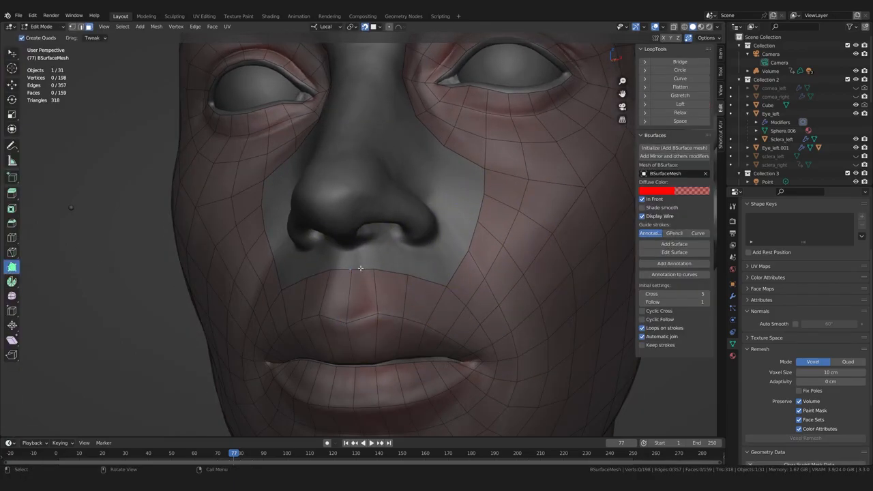
pyautogui.click(365, 271)
pyautogui.hotkey('ctrl', 'z')
pyautogui.click(360, 270)
pyautogui.scroll(4, 360, 275)
pyautogui.moveTo(357, 317); pyautogui.dragTo(358, 265)
pyautogui.scroll(-1, 358, 273)
pyautogui.moveTo(351, 297); pyautogui.dragTo(365, 263, button='middle')
pyautogui.moveTo(422, 141); pyautogui.dragTo(423, 122)
pyautogui.moveTo(423, 122)
pyautogui.mouseDown(button='middle')
pyautogui.moveTo(394, 140)
pyautogui.moveTo(422, 138)
pyautogui.mouseUp(button='middle')
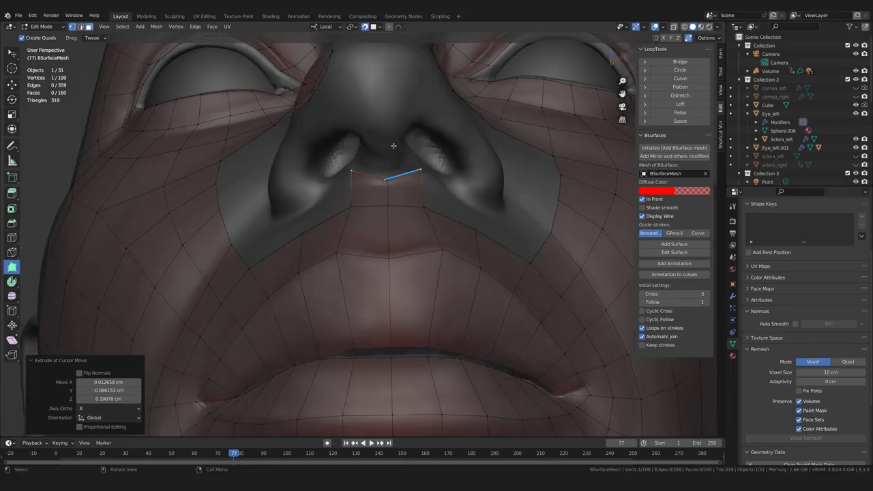
pyautogui.moveTo(390, 243); pyautogui.dragTo(356, 334, button='middle')
pyautogui.moveTo(374, 292); pyautogui.dragTo(377, 295)
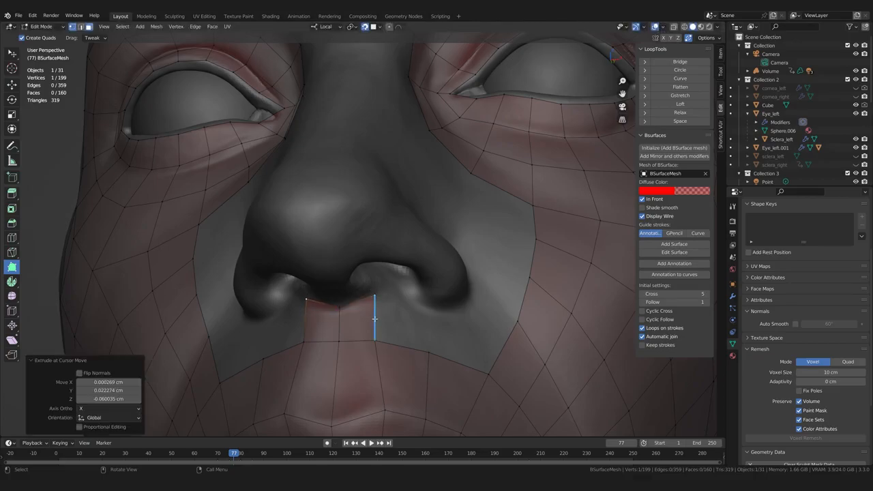
# - Extrude a second quad up the underside of the nose between the nostrils, undoing the further extrusion attempt
pyautogui.moveTo(354, 330); pyautogui.dragTo(354, 309, button='middle')
pyautogui.moveTo(350, 255); pyautogui.dragTo(350, 235)
pyautogui.moveTo(336, 265); pyautogui.dragTo(347, 179, button='middle')
pyautogui.moveTo(352, 178); pyautogui.dragTo(351, 145)
pyautogui.hotkey('ctrl', 'z')
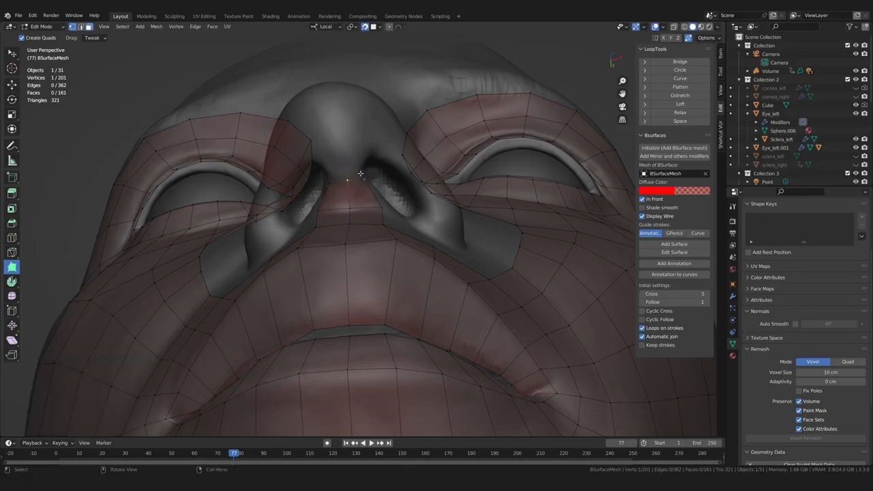
pyautogui.moveTo(358, 177); pyautogui.dragTo(355, 231, button='middle')
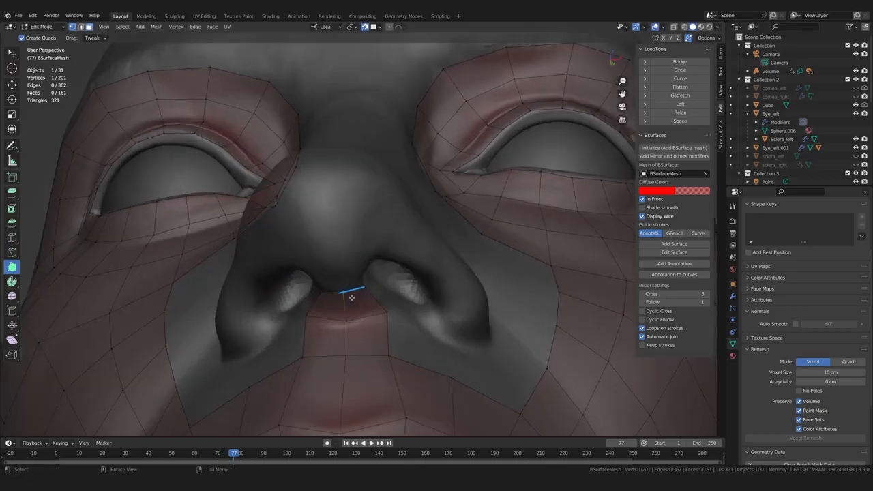
# - Extrude a third quad along the underside of the nose between the nostrils and adjust its vertices to the center line
pyautogui.moveTo(352, 289); pyautogui.dragTo(339, 268)
pyautogui.moveTo(343, 285); pyautogui.dragTo(349, 264, button='middle')
pyautogui.moveTo(309, 223); pyautogui.dragTo(314, 196)
pyautogui.moveTo(339, 202); pyautogui.dragTo(325, 190, button='middle')
pyautogui.scroll(2, 345, 253)
pyautogui.moveTo(325, 190); pyautogui.dragTo(298, 193)
pyautogui.moveTo(300, 196); pyautogui.dragTo(339, 308, button='middle')
pyautogui.moveTo(346, 360); pyautogui.dragTo(292, 321, button='middle')
pyautogui.scroll(1, 271, 322)
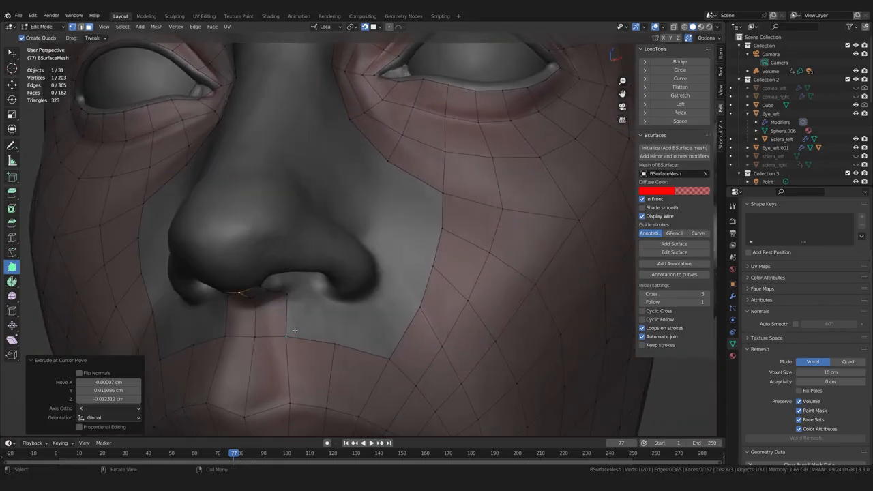
# - Add a quad between the upper lip and the nostril opening beside the central strip, and adjust its outer corner
pyautogui.keyDown('ctrl'); pyautogui.moveTo(316, 319); pyautogui.dragTo(325, 300); pyautogui.keyUp('ctrl')
pyautogui.scroll(1, 322, 316)
pyautogui.scroll(-2, 321, 318)
pyautogui.moveTo(322, 330); pyautogui.dragTo(365, 351, button='middle')
pyautogui.keyDown('ctrl'); pyautogui.moveTo(358, 287); pyautogui.dragTo(356, 284); pyautogui.keyUp('ctrl')
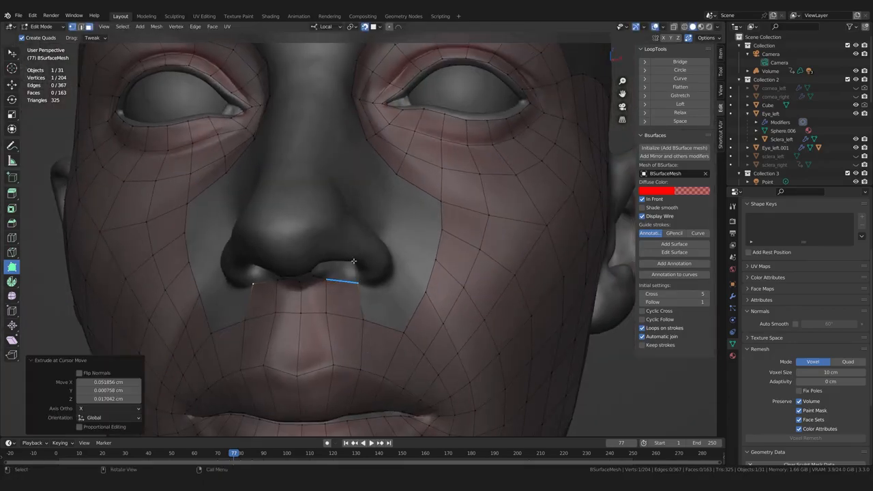
pyautogui.moveTo(359, 281); pyautogui.dragTo(359, 278)
# - Add two quads from the upper lip border around the outer corner of the nostril wing
pyautogui.moveTo(356, 331); pyautogui.dragTo(332, 344, button='middle')
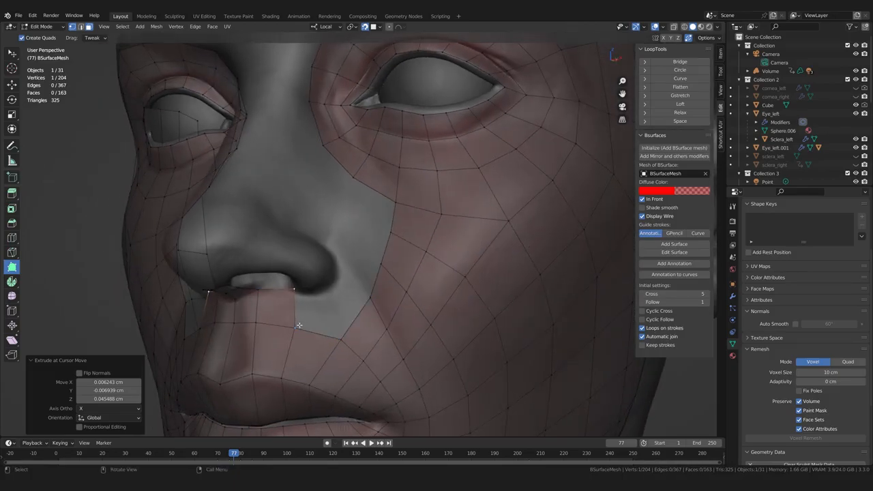
pyautogui.keyDown('ctrl'); pyautogui.click(342, 332); pyautogui.keyUp('ctrl')
pyautogui.keyDown('ctrl'); pyautogui.moveTo(342, 332); pyautogui.dragTo(328, 268); pyautogui.keyUp('ctrl')
pyautogui.click(329, 268)
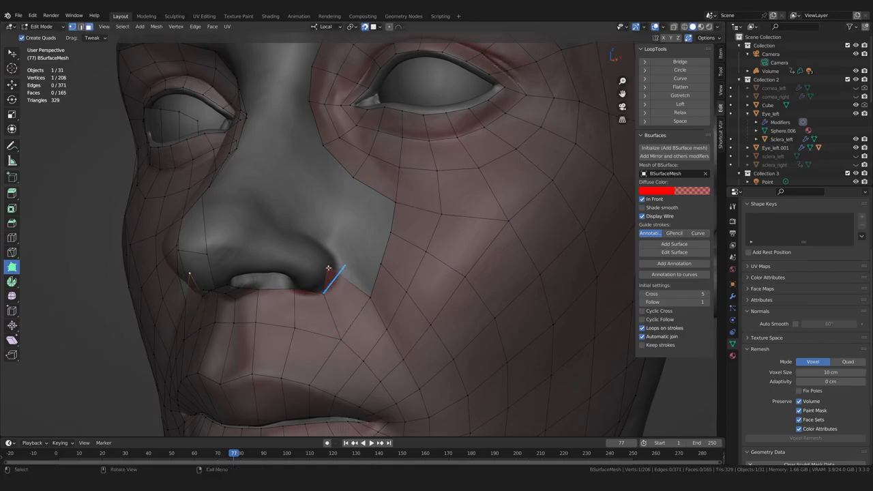
# - Undo the quads around the outer nostril wing and adjust the outer corner of the quad below the nostril opening
pyautogui.moveTo(329, 268); pyautogui.dragTo(389, 317, button='middle')
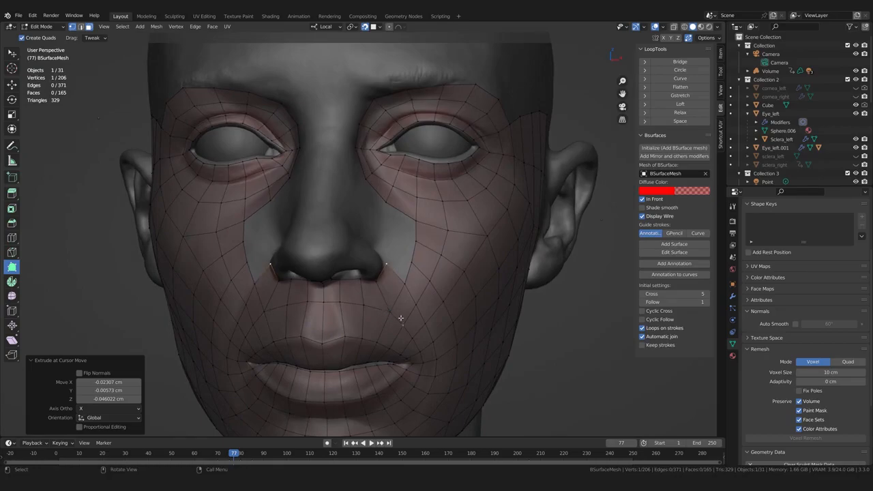
pyautogui.moveTo(386, 317); pyautogui.dragTo(358, 316, button='middle')
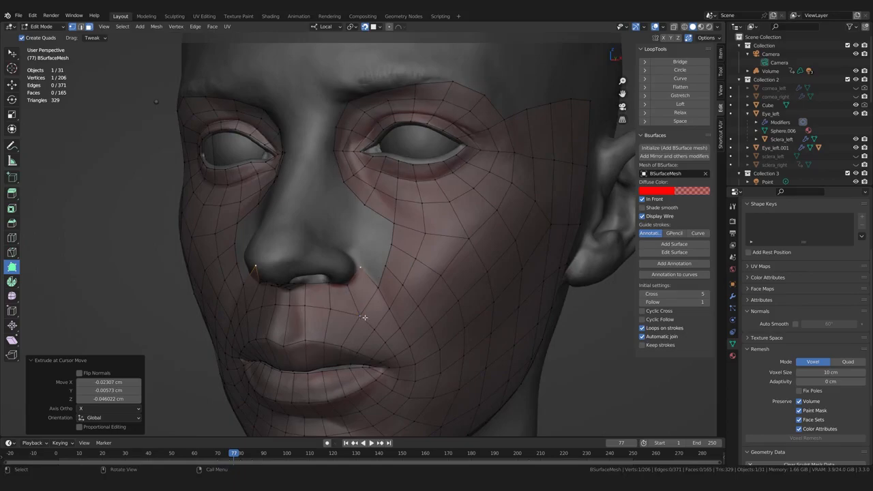
pyautogui.scroll(1, 363, 328)
pyautogui.hotkey('ctrl', 'z')
pyautogui.hotkey('ctrl', 'z')
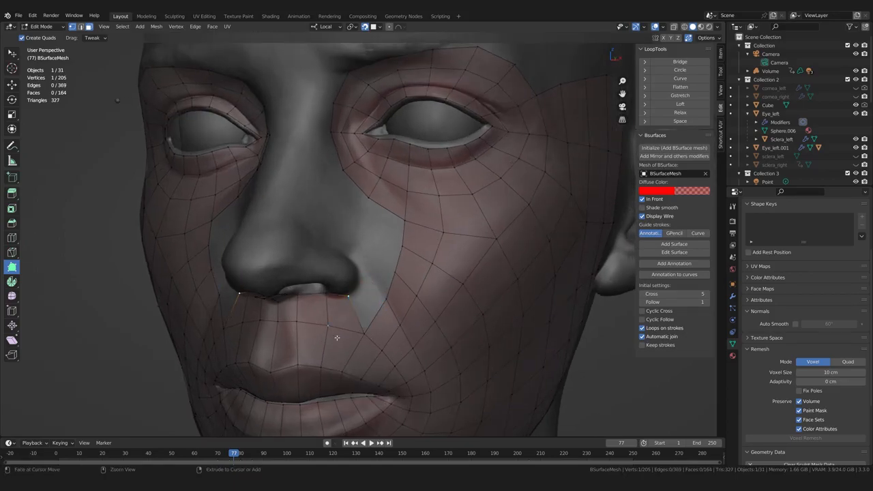
pyautogui.moveTo(367, 255); pyautogui.dragTo(375, 240, button='middle')
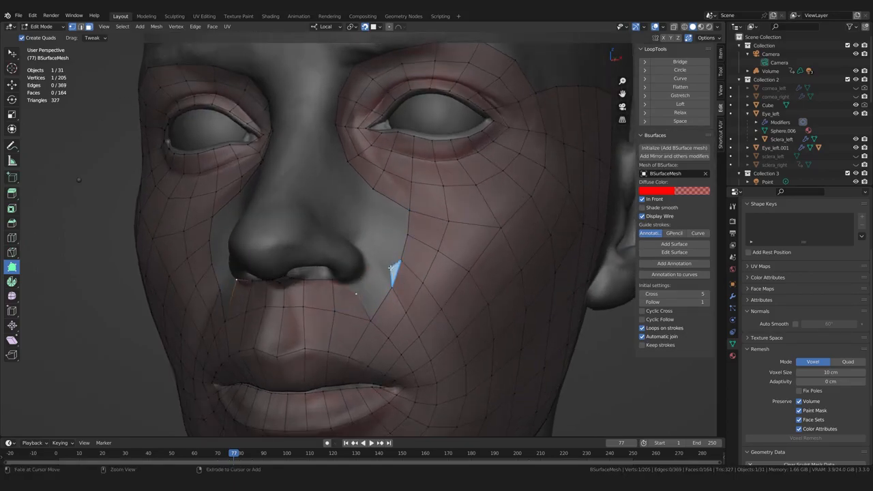
pyautogui.hotkey('ctrl', 'z')
pyautogui.moveTo(317, 290)
pyautogui.mouseDown(button='middle')
pyautogui.moveTo(336, 295)
pyautogui.moveTo(328, 293)
pyautogui.mouseUp(button='middle')
pyautogui.scroll(1, 335, 302)
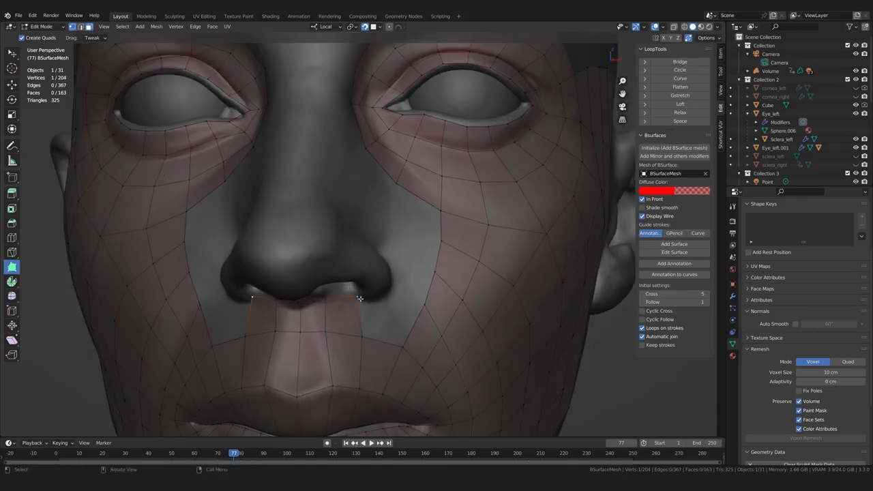
pyautogui.keyDown('ctrl'); pyautogui.click(360, 298); pyautogui.keyUp('ctrl')
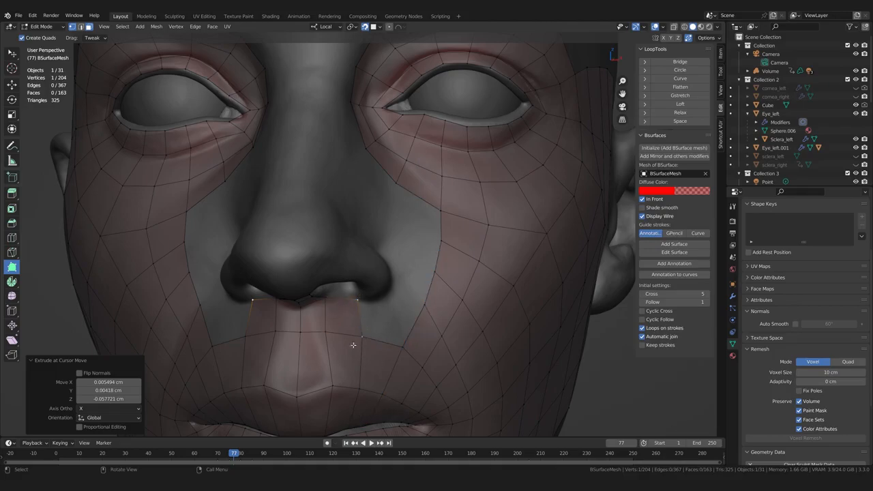
# - Try extruding a quad from the cheek border toward the outer nostril wing, and delete it again
pyautogui.moveTo(387, 356); pyautogui.dragTo(374, 225, button='middle')
pyautogui.moveTo(377, 219); pyautogui.dragTo(369, 169)
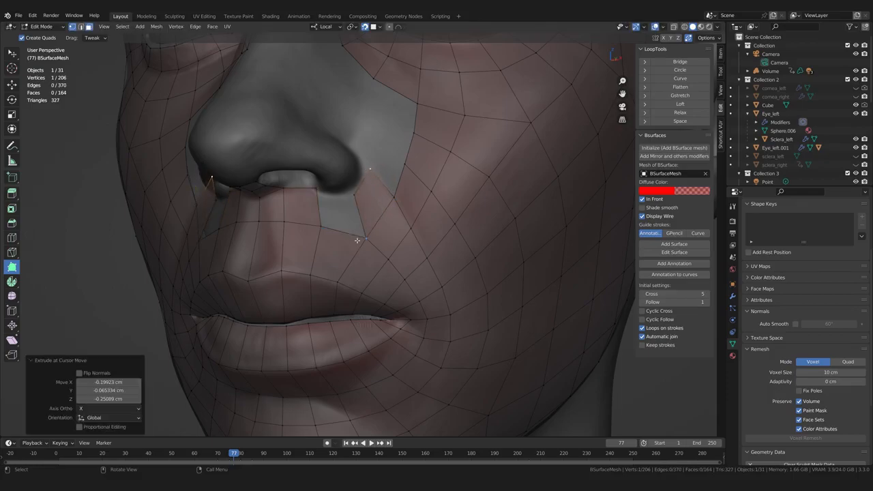
pyautogui.moveTo(367, 240)
pyautogui.mouseDown(button='middle')
pyautogui.moveTo(372, 247)
pyautogui.moveTo(359, 240)
pyautogui.mouseUp(button='middle')
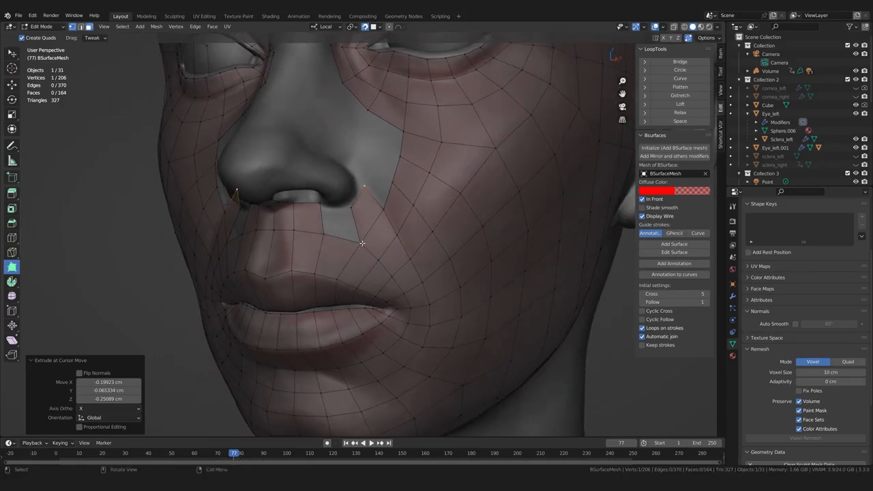
pyautogui.keyDown('shift'); pyautogui.click(359, 235); pyautogui.keyUp('shift')
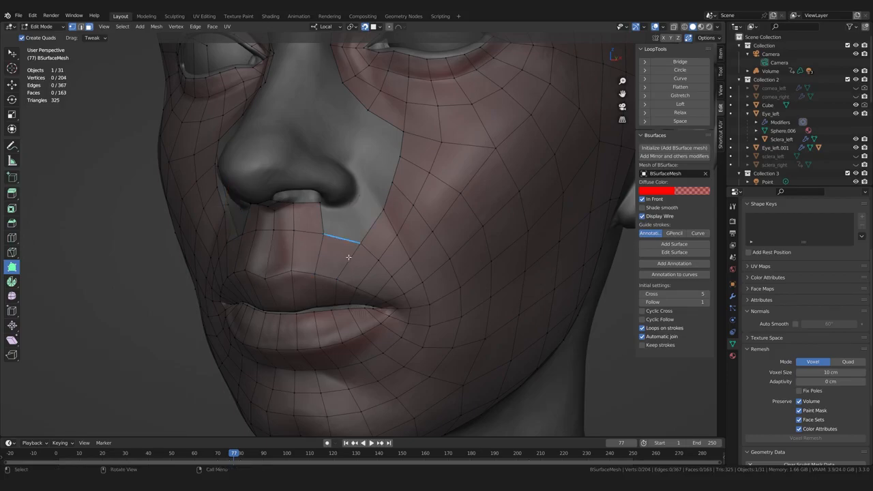
# - Reposition a vertex on the outer side of the cheek slightly to even out the surrounding quads
pyautogui.moveTo(346, 366); pyautogui.dragTo(341, 348, button='middle')
pyautogui.scroll(1, 378, 361)
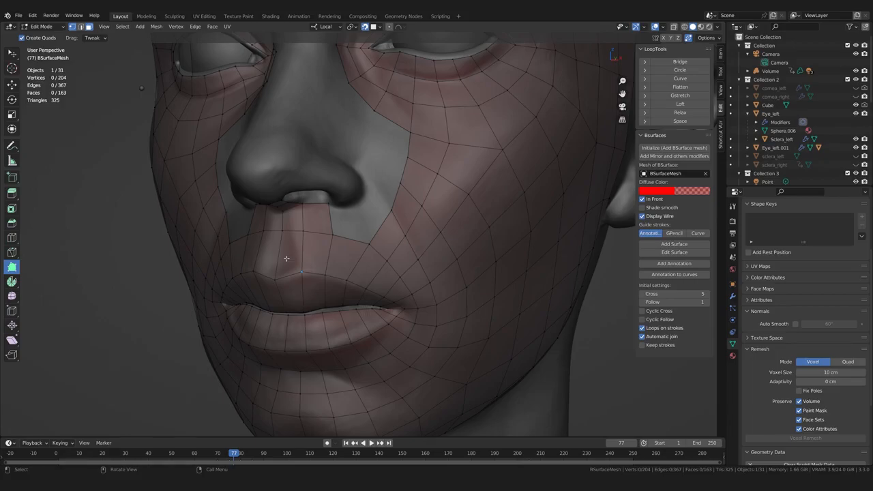
pyautogui.moveTo(294, 262); pyautogui.dragTo(303, 278, button='middle')
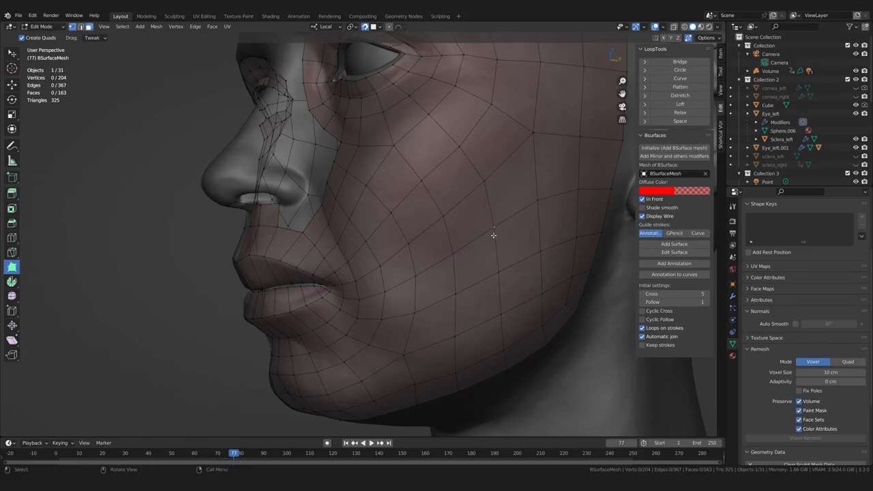
pyautogui.moveTo(492, 227); pyautogui.dragTo(472, 236, button='middle')
pyautogui.moveTo(499, 150); pyautogui.dragTo(497, 151)
pyautogui.moveTo(475, 184); pyautogui.dragTo(388, 250, button='middle')
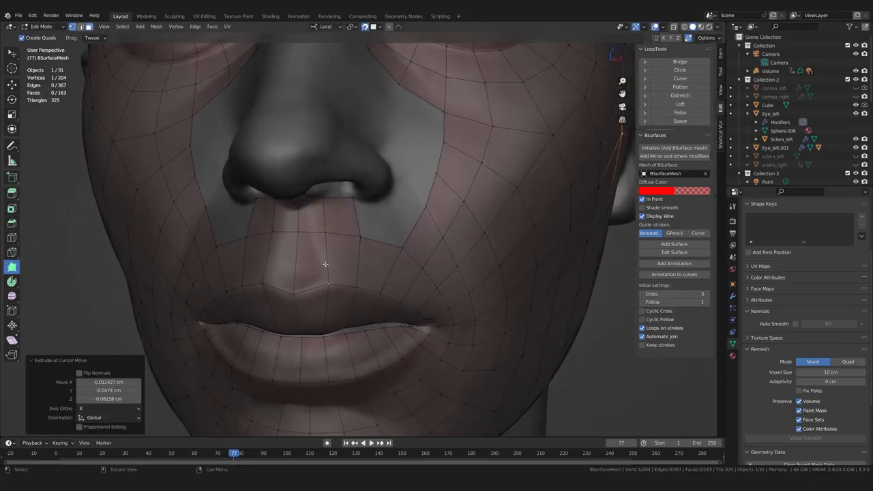
pyautogui.moveTo(342, 268)
pyautogui.mouseDown(button='middle')
pyautogui.moveTo(350, 273)
pyautogui.moveTo(343, 271)
pyautogui.mouseUp(button='middle')
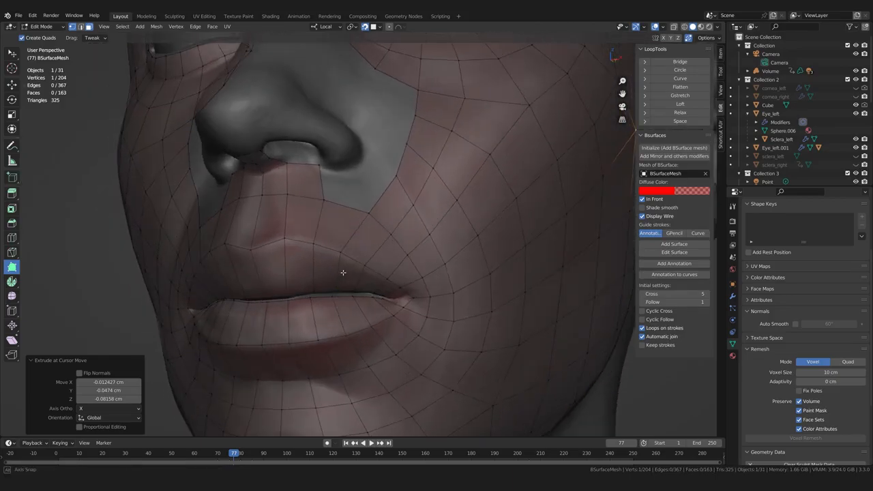
# - Add one edge loop around the whole mouth, between the lip outline and the ring of quads outside it
pyautogui.hotkey('ctrl', 'r')
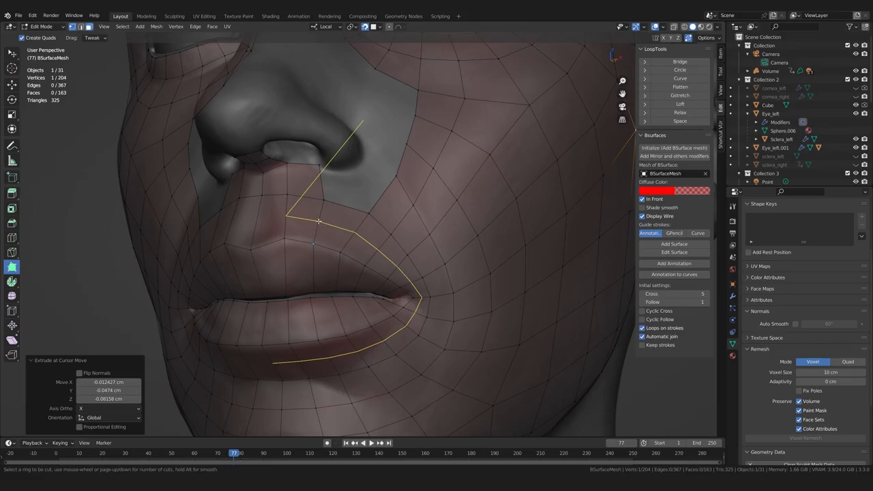
pyautogui.click(318, 220)
pyautogui.click(343, 224)
pyautogui.moveTo(402, 295); pyautogui.dragTo(414, 304, button='middle')
pyautogui.press('w')
pyautogui.moveTo(307, 265); pyautogui.dragTo(315, 264, button='middle')
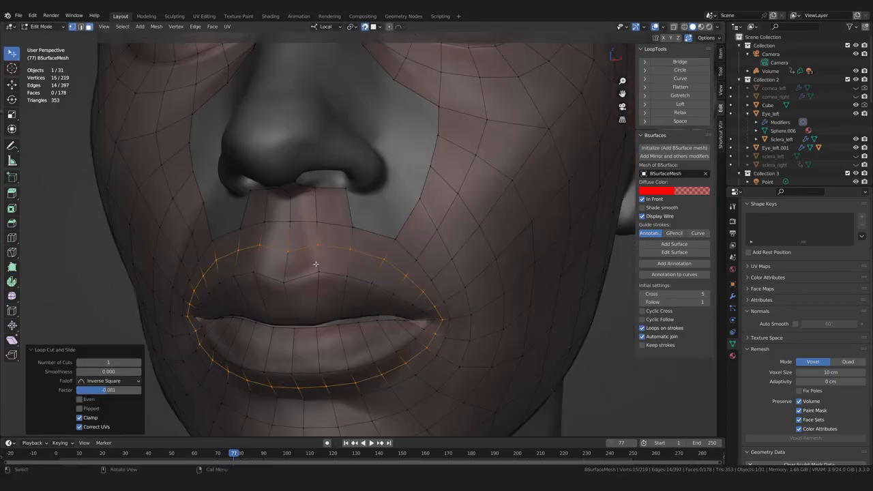
# - Select the edge rings running outward from the lips around the mouth and even out their vertices with LoopTools Space
pyautogui.press('2')
pyautogui.click(318, 262)
pyautogui.keyDown('ctrl'); pyautogui.click(316, 236); pyautogui.keyUp('ctrl')
pyautogui.click(420, 255)
pyautogui.keyDown('ctrl'); pyautogui.click(397, 294); pyautogui.keyUp('ctrl')
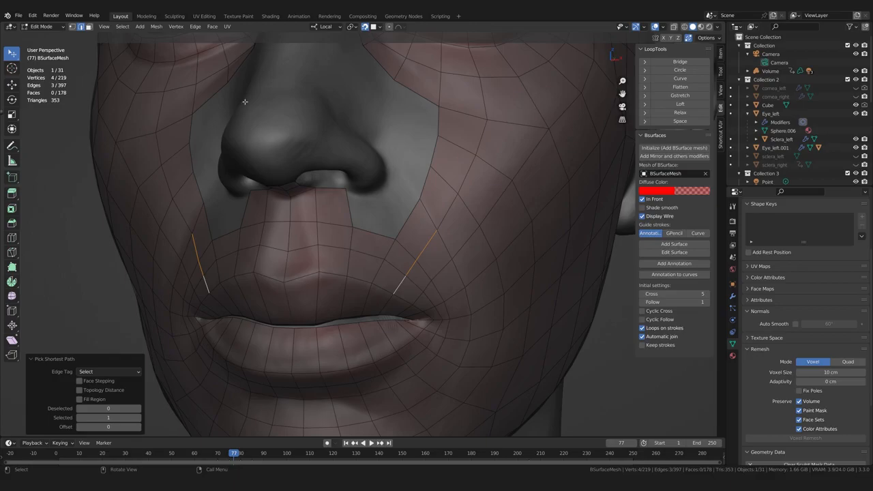
pyautogui.click(122, 26)
pyautogui.moveTo(176, 168)
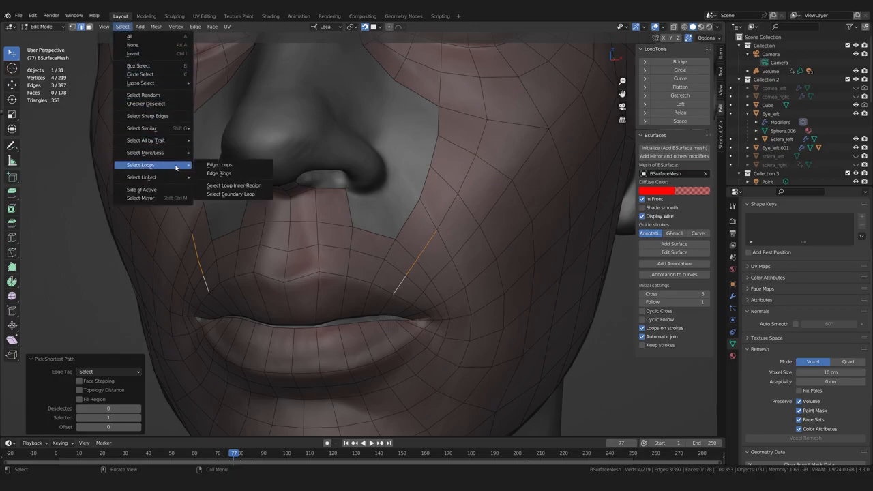
pyautogui.click(220, 173)
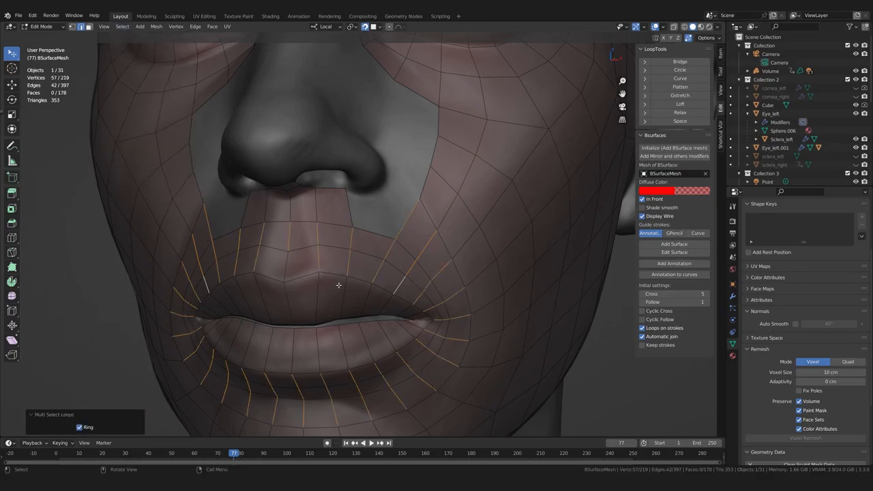
pyautogui.click(680, 121)
pyautogui.moveTo(444, 234); pyautogui.dragTo(282, 336, button='middle')
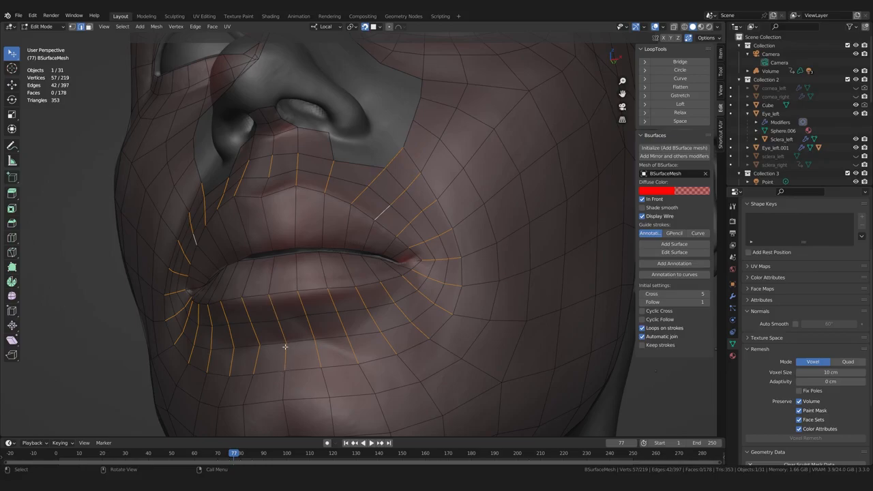
pyautogui.moveTo(355, 334); pyautogui.dragTo(395, 251, button='middle')
pyautogui.click(102, 270)
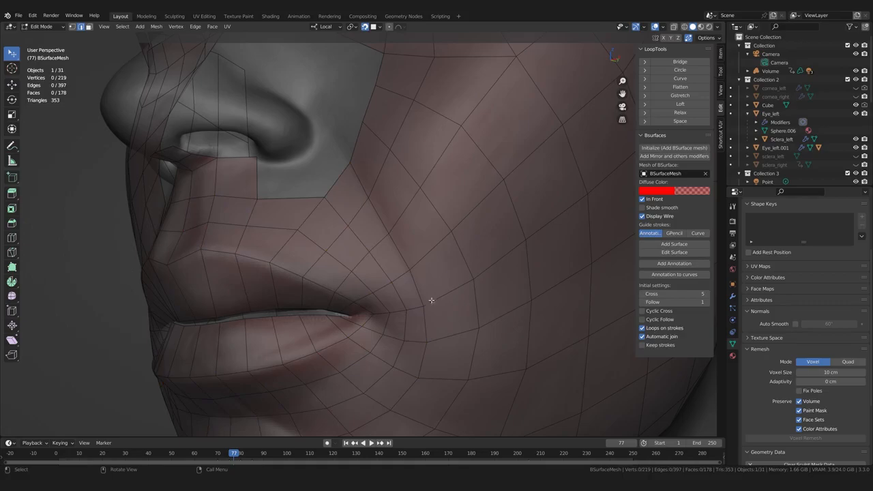
# - Relax the mesh around the mouth corner and lower cheek with the Slide Relax brush in Sculpt Mode
pyautogui.hotkey('ctrl', 'Tab')
pyautogui.scroll(-1, 454, 317)
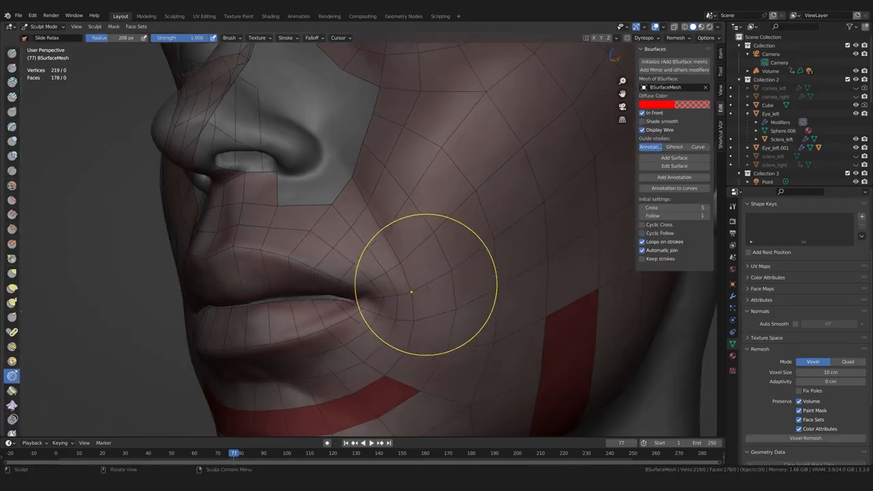
pyautogui.moveTo(415, 263)
pyautogui.mouseDown()
pyautogui.moveTo(433, 247)
pyautogui.moveTo(423, 239)
pyautogui.mouseUp()
pyautogui.keyDown('shift'); pyautogui.moveTo(382, 208); pyautogui.dragTo(411, 248); pyautogui.keyUp('shift')
pyautogui.keyDown('shift'); pyautogui.moveTo(411, 250); pyautogui.dragTo(443, 334); pyautogui.keyUp('shift')
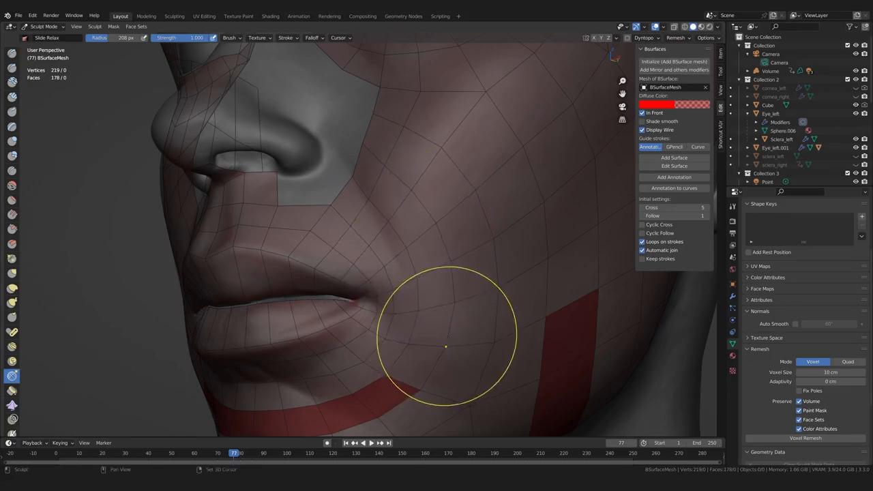
pyautogui.scroll(-3, 447, 336)
pyautogui.moveTo(447, 337); pyautogui.dragTo(430, 349, button='middle')
pyautogui.scroll(2, 429, 348)
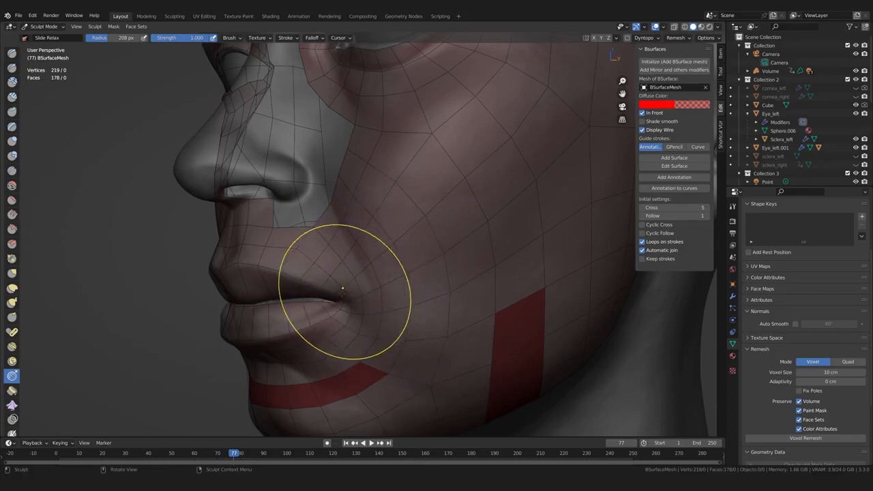
pyautogui.scroll(1, 402, 303)
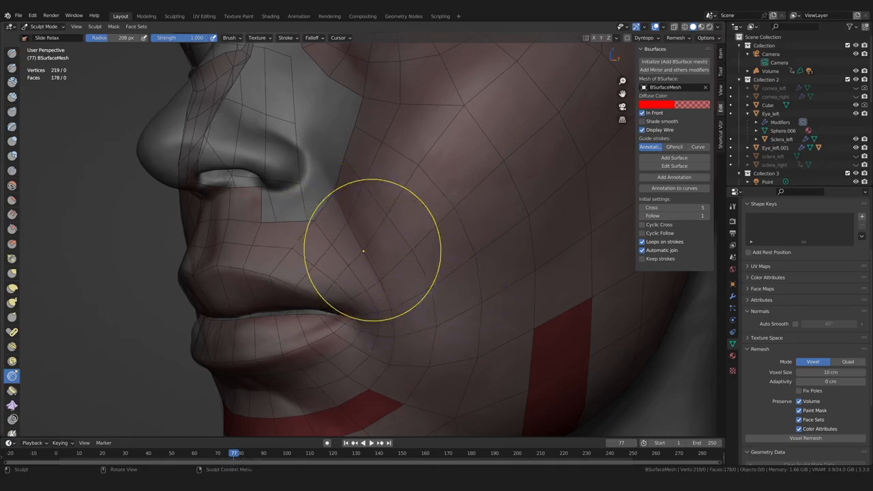
# - Return to Edit Mode and examine the edge flow around the mouth corner and upper lip
pyautogui.press('Tab')
pyautogui.moveTo(360, 278); pyautogui.dragTo(355, 281, button='middle')
pyautogui.moveTo(347, 317)
pyautogui.mouseDown(button='middle')
pyautogui.moveTo(378, 330)
pyautogui.moveTo(342, 220)
pyautogui.mouseUp(button='middle')
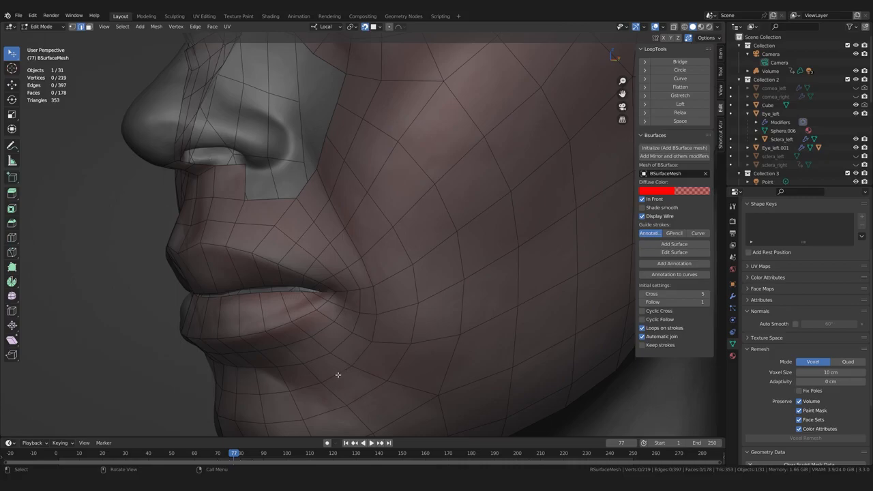
pyautogui.moveTo(341, 365); pyautogui.dragTo(355, 266, button='middle')
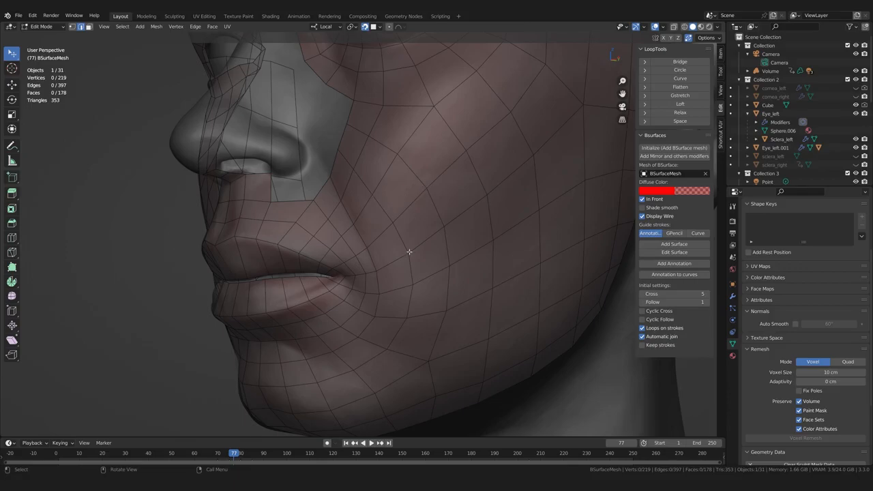
pyautogui.moveTo(408, 252); pyautogui.dragTo(411, 265, button='middle')
pyautogui.scroll(2, 413, 264)
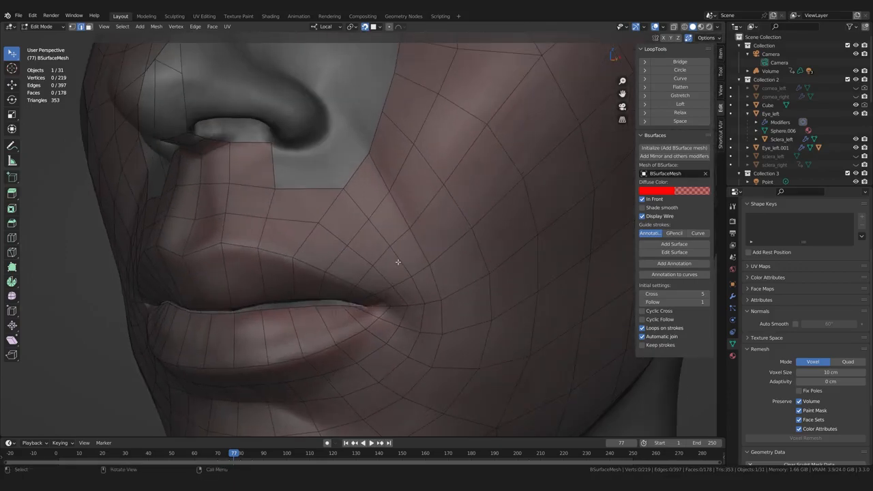
pyautogui.moveTo(335, 231); pyautogui.dragTo(347, 234, button='middle')
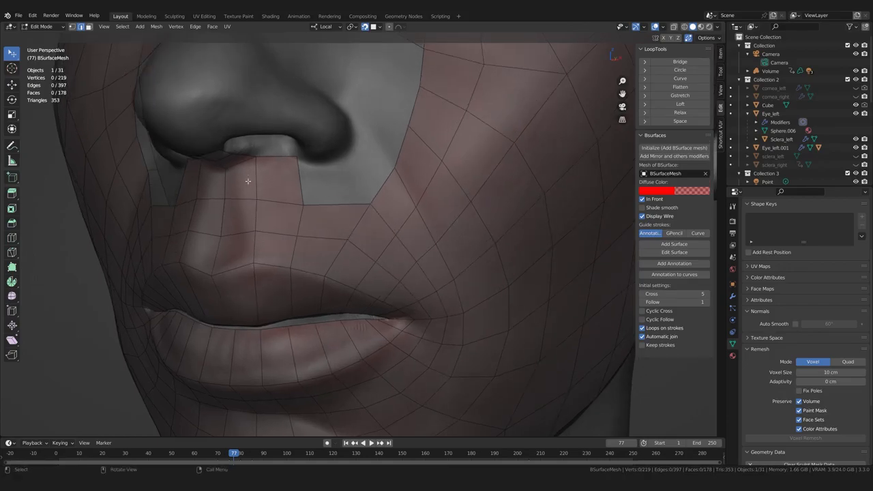
# - Select the border edge at the outer lower corner of the nostril gap and examine the lip and chin topology from several angles
pyautogui.click(374, 200)
pyautogui.moveTo(358, 203); pyautogui.dragTo(375, 215, button='middle')
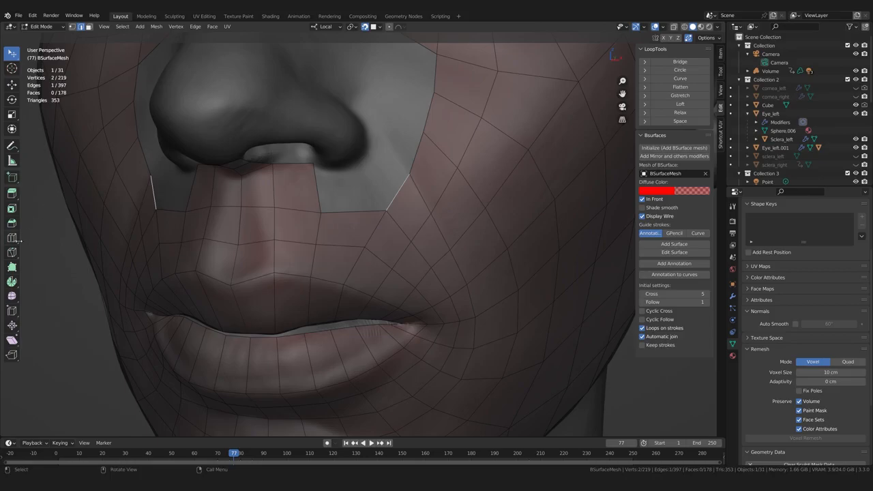
pyautogui.moveTo(345, 251); pyautogui.dragTo(378, 210, button='middle')
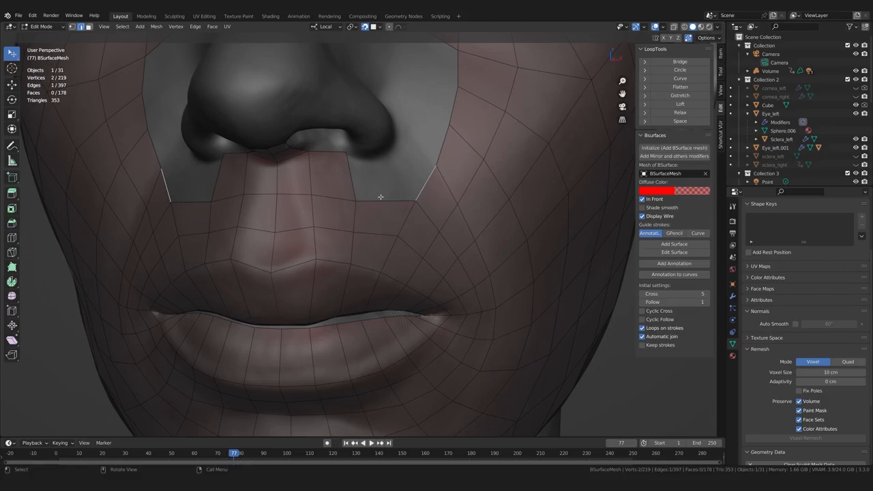
pyautogui.scroll(-3, 371, 219)
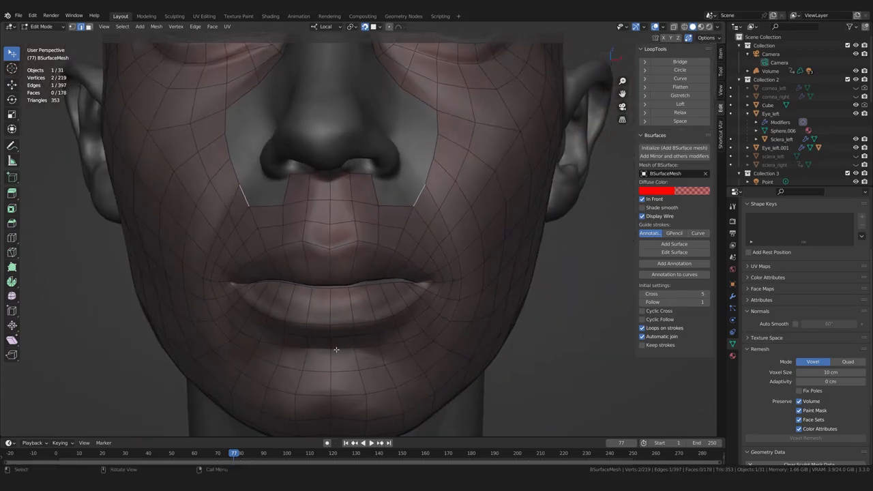
pyautogui.moveTo(339, 414); pyautogui.dragTo(343, 289, button='middle')
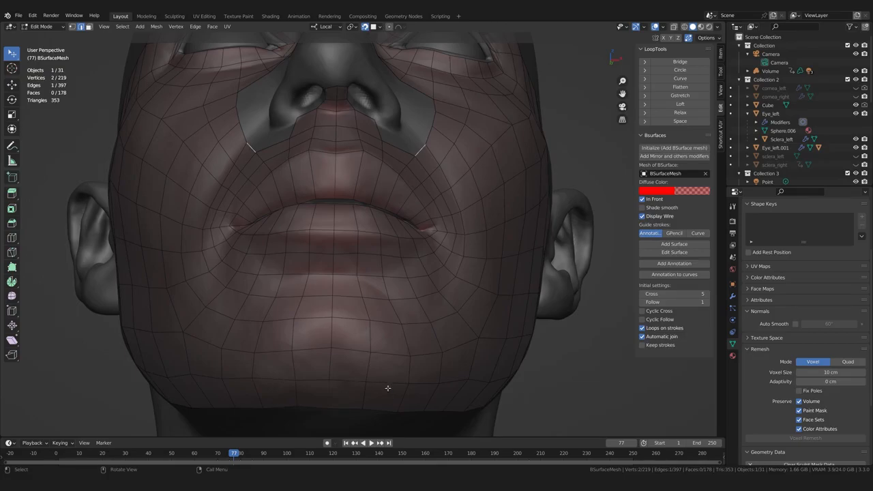
pyautogui.moveTo(389, 397); pyautogui.dragTo(327, 339, button='middle')
pyautogui.moveTo(367, 302); pyautogui.dragTo(355, 335, button='middle')
pyautogui.scroll(1, 323, 398)
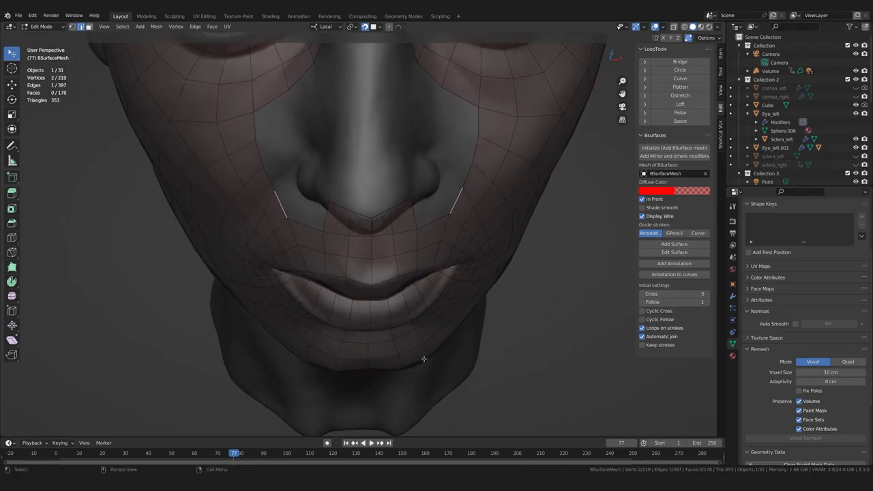
pyautogui.moveTo(384, 382); pyautogui.dragTo(376, 266, button='middle')
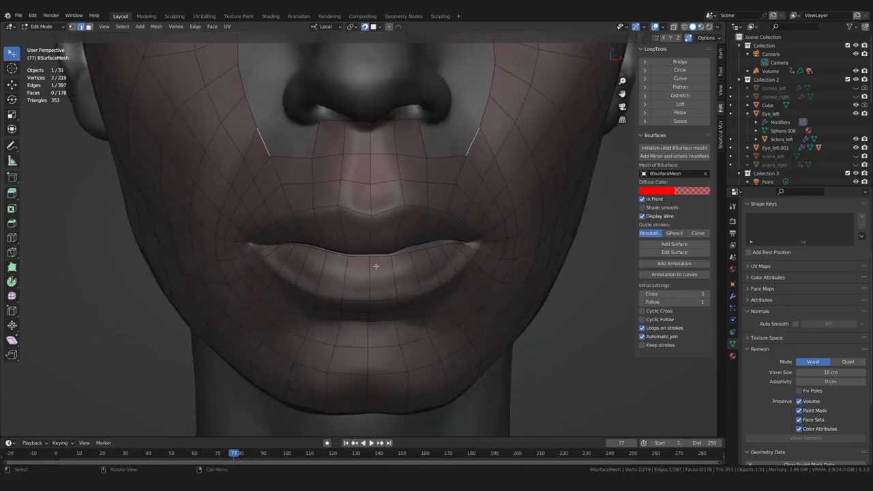
pyautogui.scroll(-2, 373, 254)
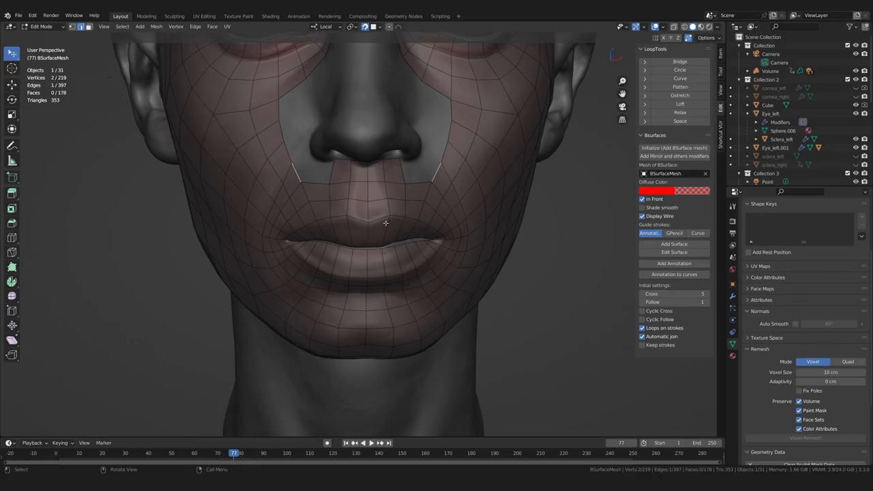
# - Build new quads with Poly Build from the outer border of the nostril gap up along the side of the nose
pyautogui.moveTo(372, 247); pyautogui.dragTo(350, 256, button='middle')
pyautogui.scroll(1, 360, 275)
pyautogui.scroll(1, 388, 251)
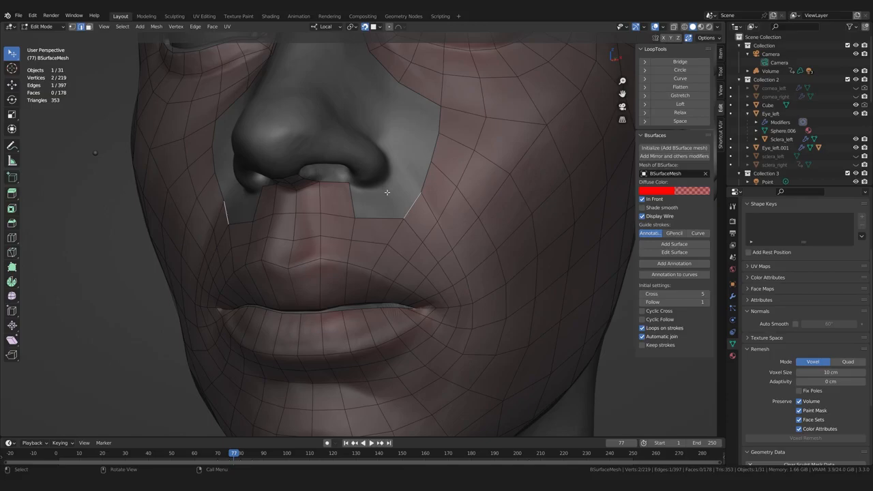
pyautogui.click(12, 268)
pyautogui.moveTo(405, 206); pyautogui.dragTo(396, 212, button='middle')
pyautogui.scroll(1, 398, 213)
pyautogui.moveTo(402, 210); pyautogui.dragTo(378, 189)
pyautogui.moveTo(393, 160); pyautogui.dragTo(391, 161)
pyautogui.moveTo(391, 161); pyautogui.dragTo(431, 197, button='middle')
pyautogui.keyDown('ctrl'); pyautogui.moveTo(431, 193); pyautogui.dragTo(416, 122); pyautogui.keyUp('ctrl')
# - Reposition the vertices of the new quad strip beside the nose to follow the crease of the cheek
pyautogui.moveTo(415, 122); pyautogui.dragTo(431, 151, button='middle')
pyautogui.moveTo(414, 95); pyautogui.dragTo(422, 102)
pyautogui.moveTo(426, 70); pyautogui.dragTo(429, 73)
pyautogui.moveTo(460, 151); pyautogui.dragTo(454, 154, button='middle')
pyautogui.moveTo(455, 155); pyautogui.dragTo(456, 155)
pyautogui.moveTo(459, 123); pyautogui.dragTo(459, 124)
pyautogui.moveTo(458, 152); pyautogui.dragTo(459, 153)
pyautogui.moveTo(420, 151); pyautogui.dragTo(422, 157)
pyautogui.scroll(-2, 427, 179)
pyautogui.moveTo(423, 157); pyautogui.dragTo(436, 239, button='middle')
pyautogui.press('w')
pyautogui.press('2')
pyautogui.click(424, 168)
pyautogui.hotkey('alt', 'a')
# - Reposition the border vertices beside the nose and nostril wing with Poly Build
pyautogui.scroll(1, 417, 201)
pyautogui.click(12, 267)
pyautogui.moveTo(404, 163); pyautogui.dragTo(403, 160)
pyautogui.moveTo(403, 184); pyautogui.dragTo(401, 207)
pyautogui.moveTo(401, 207); pyautogui.dragTo(357, 203, button='middle')
pyautogui.scroll(1, 357, 204)
pyautogui.moveTo(361, 226); pyautogui.dragTo(363, 222)
pyautogui.moveTo(349, 252); pyautogui.dragTo(351, 253)
pyautogui.moveTo(362, 223); pyautogui.dragTo(364, 224)
pyautogui.moveTo(364, 224); pyautogui.dragTo(383, 217, button='middle')
pyautogui.moveTo(364, 267); pyautogui.dragTo(366, 265)
pyautogui.moveTo(365, 266)
pyautogui.mouseDown(button='middle')
pyautogui.moveTo(375, 275)
pyautogui.moveTo(348, 284)
pyautogui.moveTo(362, 274)
pyautogui.mouseUp(button='middle')
# - Shift the vertices running from the outer corner of the nostril gap down toward the upper lip into smoother loops
pyautogui.moveTo(363, 273); pyautogui.dragTo(363, 267)
pyautogui.moveTo(376, 311); pyautogui.dragTo(375, 311)
pyautogui.moveTo(370, 320); pyautogui.dragTo(374, 318, button='middle')
pyautogui.moveTo(369, 330); pyautogui.dragTo(367, 332)
pyautogui.moveTo(367, 332); pyautogui.dragTo(366, 329, button='middle')
pyautogui.moveTo(325, 295); pyautogui.dragTo(323, 287)
pyautogui.scroll(-2, 309, 274)
pyautogui.moveTo(324, 288); pyautogui.dragTo(364, 293, button='middle')
pyautogui.scroll(-1, 364, 292)
pyautogui.scroll(1, 364, 293)
pyautogui.moveTo(423, 274); pyautogui.dragTo(429, 267)
pyautogui.moveTo(428, 267); pyautogui.dragTo(421, 272, button='middle')
pyautogui.moveTo(410, 289); pyautogui.dragTo(407, 274)
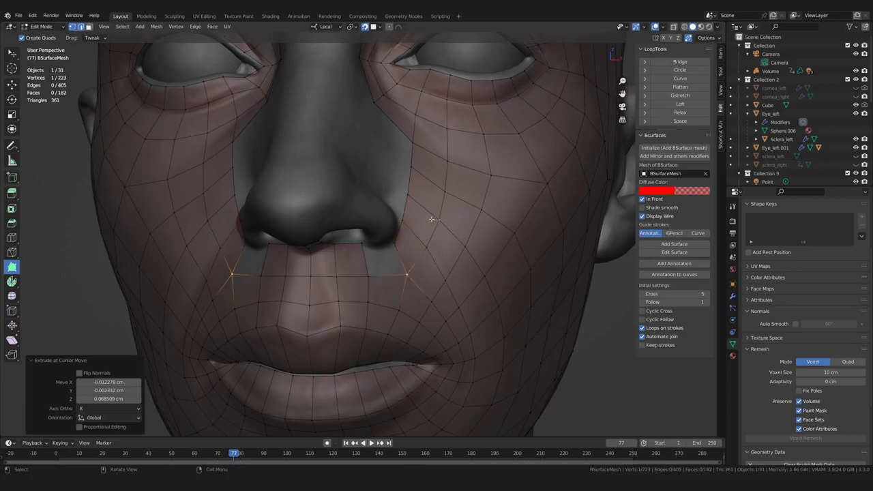
# - Even out the vertex spacing on the inner cheek beside the nostril wing
pyautogui.moveTo(493, 178); pyautogui.dragTo(492, 178)
pyautogui.moveTo(484, 133); pyautogui.dragTo(483, 135)
pyautogui.moveTo(493, 179); pyautogui.dragTo(492, 177)
pyautogui.moveTo(482, 209); pyautogui.dragTo(484, 211)
pyautogui.moveTo(465, 246); pyautogui.dragTo(465, 246)
pyautogui.moveTo(444, 197); pyautogui.dragTo(443, 192)
pyautogui.moveTo(426, 248); pyautogui.dragTo(425, 252)
# - Adjust the outer bottom corner vertex of the nostril gap and the vertex beneath it above the upper lip
pyautogui.scroll(2, 406, 334)
pyautogui.moveTo(403, 343); pyautogui.dragTo(378, 338, button='middle')
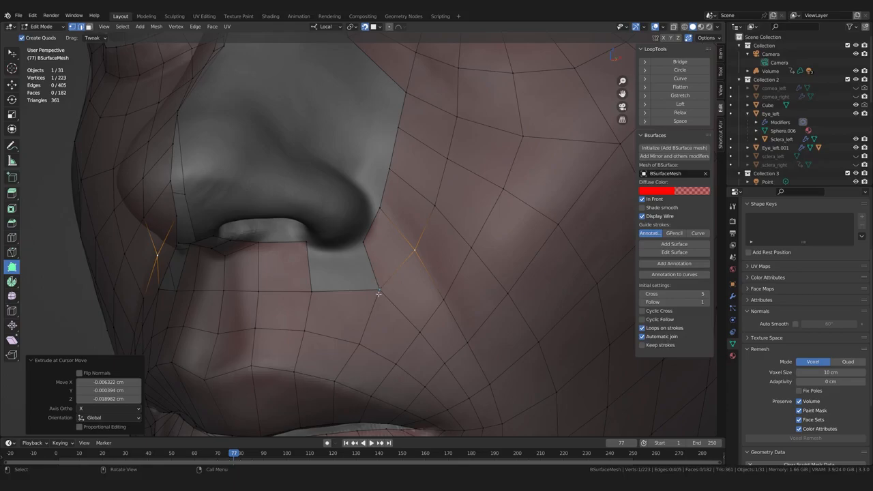
pyautogui.moveTo(379, 291); pyautogui.dragTo(380, 290)
pyautogui.moveTo(369, 316); pyautogui.dragTo(385, 318, button='middle')
pyautogui.moveTo(388, 346); pyautogui.dragTo(422, 366)
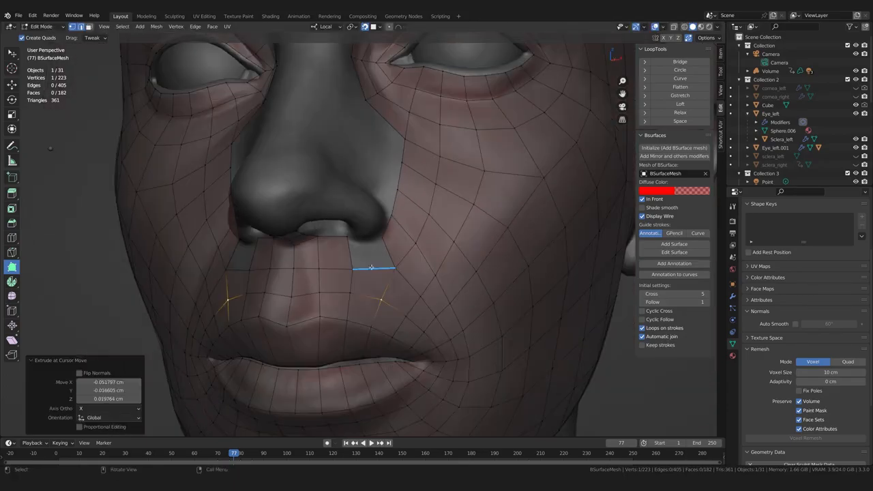
# - Fill the gap below the nostril with a quad and align the border vertices along the base of the nose
pyautogui.moveTo(371, 267); pyautogui.dragTo(401, 289)
pyautogui.press('f')
pyautogui.moveTo(370, 288); pyautogui.dragTo(293, 289, button='middle')
pyautogui.scroll(1, 293, 288)
pyautogui.moveTo(340, 247); pyautogui.dragTo(340, 253)
pyautogui.moveTo(382, 244); pyautogui.dragTo(380, 249)
pyautogui.moveTo(295, 251); pyautogui.dragTo(304, 252, button='middle')
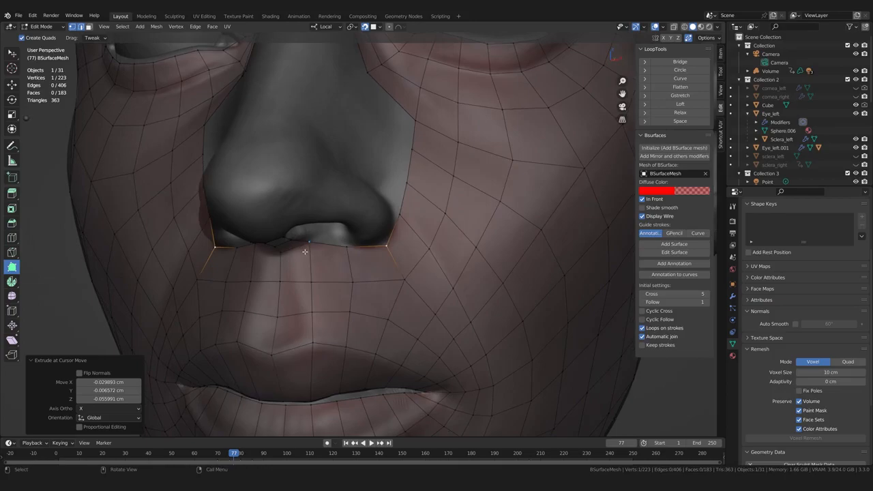
pyautogui.scroll(1, 303, 252)
pyautogui.moveTo(294, 245); pyautogui.dragTo(297, 248)
pyautogui.moveTo(296, 249); pyautogui.dragTo(359, 249, button='middle')
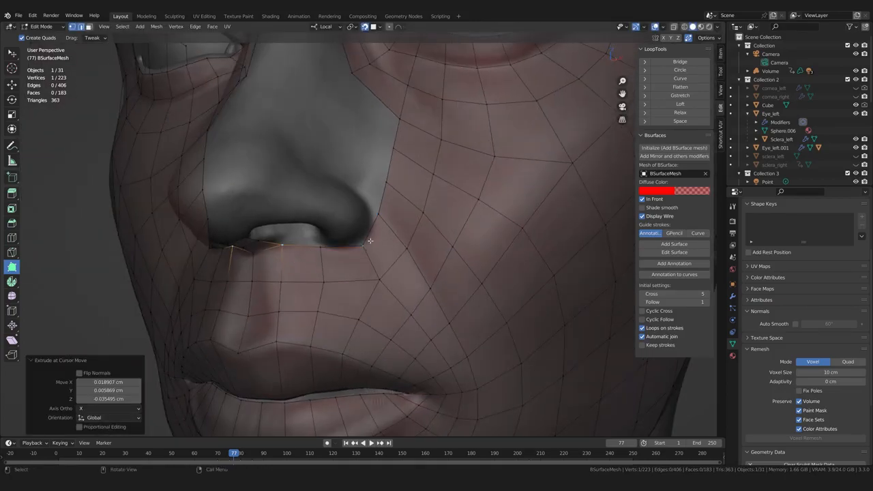
# - Extrude quads from the border beside the nostril onto the lower outer wing of the nose, undoing a misplaced one
pyautogui.moveTo(244, 256); pyautogui.dragTo(255, 225, button='middle')
pyautogui.moveTo(335, 200); pyautogui.dragTo(335, 173)
pyautogui.moveTo(355, 192); pyautogui.dragTo(347, 214, button='middle')
pyautogui.moveTo(343, 223); pyautogui.dragTo(330, 180)
pyautogui.hotkey('ctrl', 'z')
pyautogui.moveTo(332, 201); pyautogui.dragTo(329, 219, button='middle')
pyautogui.moveTo(356, 207); pyautogui.dragTo(332, 236)
pyautogui.moveTo(331, 236); pyautogui.dragTo(307, 206, button='middle')
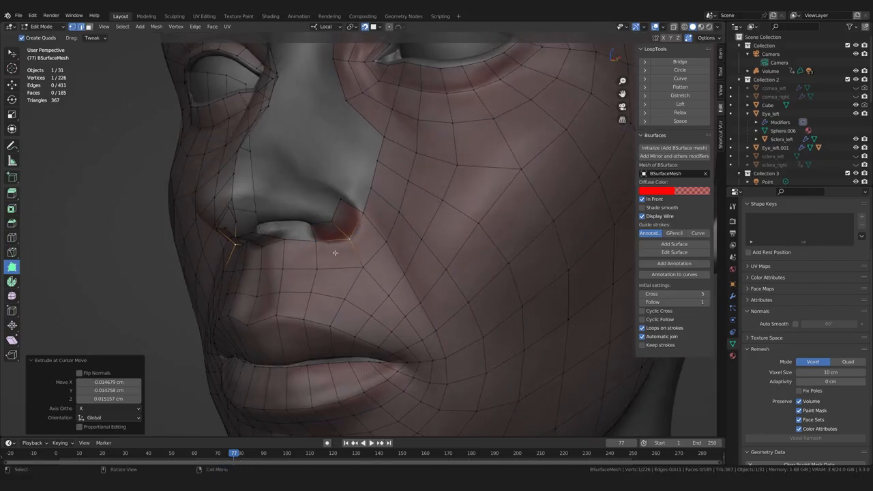
pyautogui.moveTo(319, 305); pyautogui.dragTo(376, 287, button='middle')
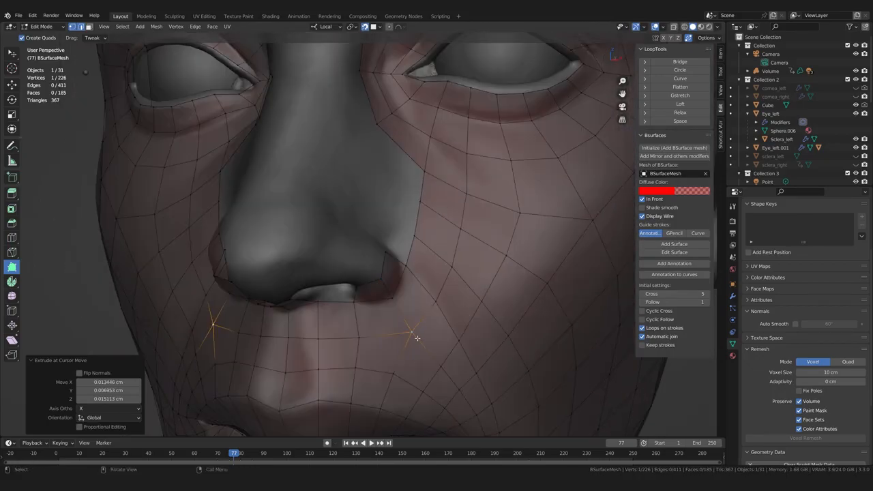
# - Extend more Poly Build quads around the back of the nostril wing and adjust their vertices to the sculpt
pyautogui.moveTo(360, 331); pyautogui.dragTo(348, 271, button='middle')
pyautogui.moveTo(347, 271); pyautogui.dragTo(352, 278)
pyautogui.moveTo(353, 278); pyautogui.dragTo(361, 284, button='middle')
pyautogui.moveTo(356, 283)
pyautogui.mouseDown()
pyautogui.moveTo(345, 272)
pyautogui.moveTo(356, 278)
pyautogui.mouseUp()
pyautogui.moveTo(356, 278); pyautogui.dragTo(350, 317, button='middle')
pyautogui.keyDown('ctrl'); pyautogui.moveTo(369, 263); pyautogui.dragTo(353, 224); pyautogui.keyUp('ctrl')
pyautogui.moveTo(337, 288); pyautogui.dragTo(362, 240, button='middle')
pyautogui.moveTo(345, 219); pyautogui.dragTo(310, 195)
pyautogui.moveTo(320, 211); pyautogui.dragTo(336, 202, button='middle')
pyautogui.keyDown('ctrl'); pyautogui.moveTo(327, 201); pyautogui.dragTo(309, 192); pyautogui.keyUp('ctrl')
pyautogui.moveTo(315, 217); pyautogui.dragTo(323, 172, button='middle')
# - Continue the quad strip forward along the nostril wing and rim, fitting its vertices to the surface
pyautogui.moveTo(314, 161); pyautogui.dragTo(314, 160)
pyautogui.moveTo(314, 161); pyautogui.dragTo(298, 208, button='middle')
pyautogui.moveTo(287, 214); pyautogui.dragTo(300, 220)
pyautogui.moveTo(301, 222); pyautogui.dragTo(290, 246, button='middle')
pyautogui.moveTo(307, 264); pyautogui.dragTo(307, 261)
pyautogui.keyDown('ctrl'); pyautogui.moveTo(282, 259); pyautogui.dragTo(274, 256); pyautogui.keyUp('ctrl')
pyautogui.moveTo(294, 264); pyautogui.dragTo(318, 298, button='middle')
pyautogui.keyDown('ctrl'); pyautogui.moveTo(294, 293); pyautogui.dragTo(277, 287); pyautogui.keyUp('ctrl')
pyautogui.moveTo(277, 287); pyautogui.dragTo(281, 216, button='middle')
pyautogui.moveTo(279, 211); pyautogui.dragTo(276, 209)
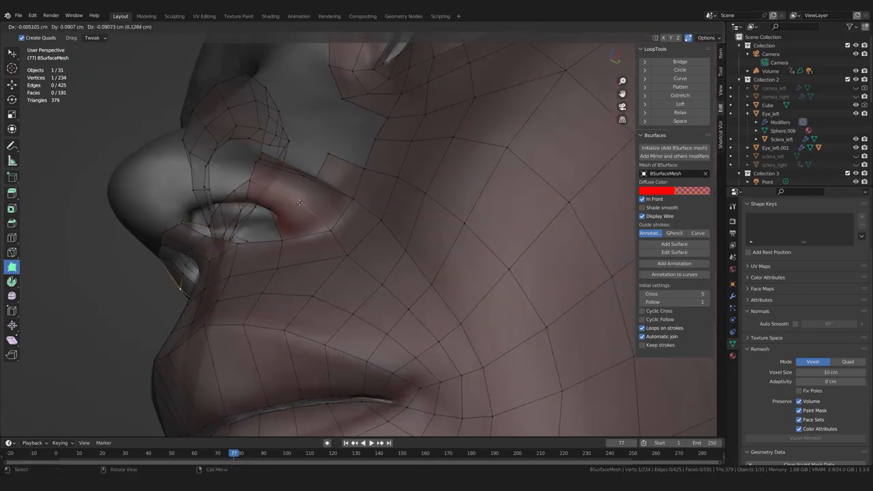
# - Refine the vertex positions of the quads wrapping the nostril wing from below and from the side
pyautogui.moveTo(275, 209); pyautogui.dragTo(282, 229, button='middle')
pyautogui.moveTo(285, 225); pyautogui.dragTo(284, 223)
pyautogui.moveTo(284, 223); pyautogui.dragTo(276, 250, button='middle')
pyautogui.moveTo(275, 247); pyautogui.dragTo(279, 249)
pyautogui.moveTo(279, 249); pyautogui.dragTo(293, 182, button='middle')
pyautogui.moveTo(311, 203); pyautogui.dragTo(314, 207)
pyautogui.moveTo(314, 207); pyautogui.dragTo(278, 251, button='middle')
pyautogui.moveTo(276, 254); pyautogui.dragTo(274, 251)
# - Nudge the front vertices of the nostril wing strip into line with the nostril rim
pyautogui.moveTo(274, 219); pyautogui.dragTo(253, 250, button='middle')
pyautogui.moveTo(253, 249); pyautogui.dragTo(259, 247)
pyautogui.moveTo(259, 247); pyautogui.dragTo(286, 276, button='middle')
pyautogui.moveTo(281, 261); pyautogui.dragTo(282, 266)
pyautogui.moveTo(283, 267)
pyautogui.mouseDown(button='middle')
pyautogui.moveTo(349, 302)
pyautogui.moveTo(376, 301)
pyautogui.moveTo(282, 273)
pyautogui.mouseUp(button='middle')
pyautogui.moveTo(282, 272); pyautogui.dragTo(283, 274)
pyautogui.moveTo(283, 275); pyautogui.dragTo(307, 294, button='middle')
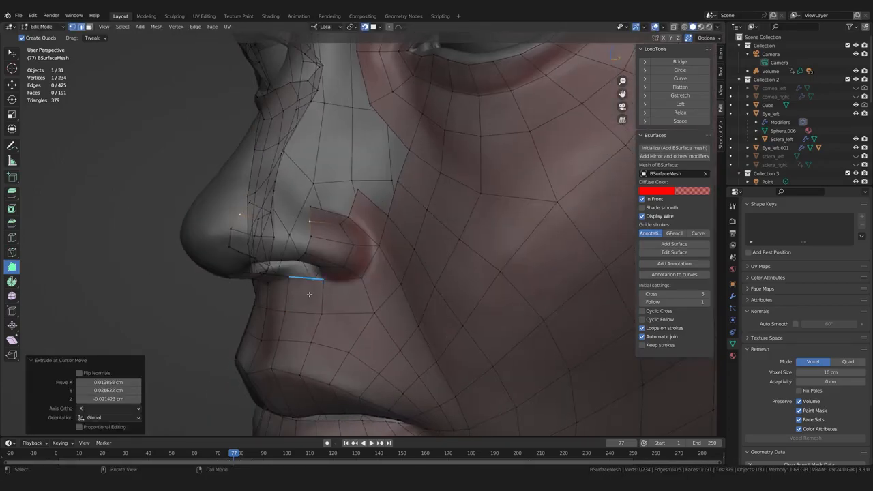
# - Turn off the Mirror modifier's display in Edit Mode so only one half of the face is shown
pyautogui.click(733, 206)
pyautogui.click(732, 296)
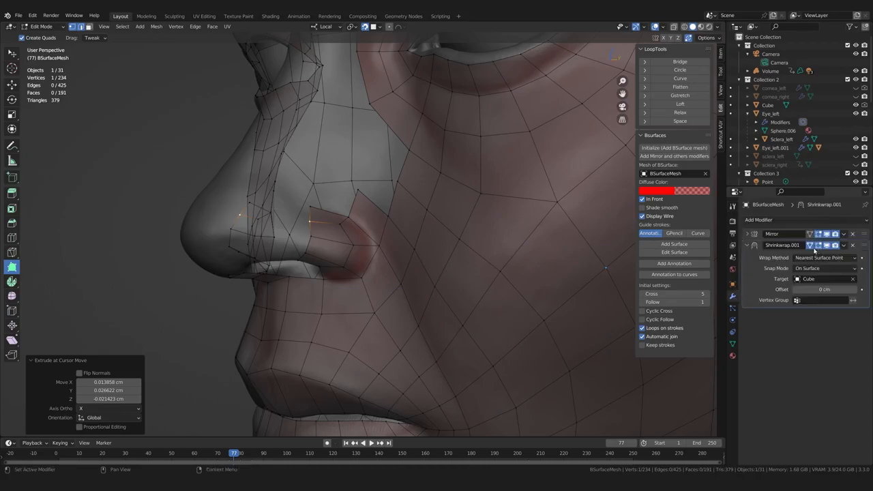
pyautogui.click(826, 235)
pyautogui.moveTo(417, 263); pyautogui.dragTo(438, 254, button='middle')
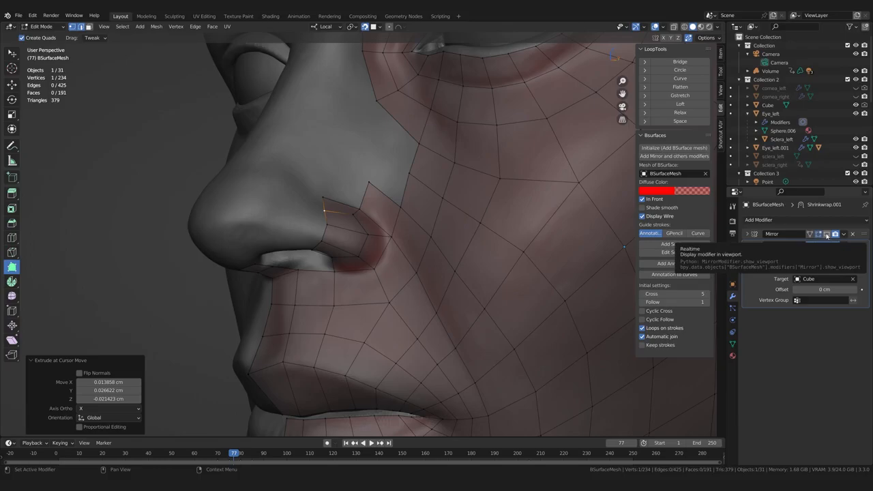
pyautogui.click(825, 236)
pyautogui.click(821, 235)
# - Reposition the vertices of the nostril wing and of the area between the nostril and the upper lip
pyautogui.moveTo(328, 257); pyautogui.dragTo(300, 252, button='middle')
pyautogui.moveTo(283, 239); pyautogui.dragTo(294, 204)
pyautogui.moveTo(294, 204); pyautogui.dragTo(400, 245, button='middle')
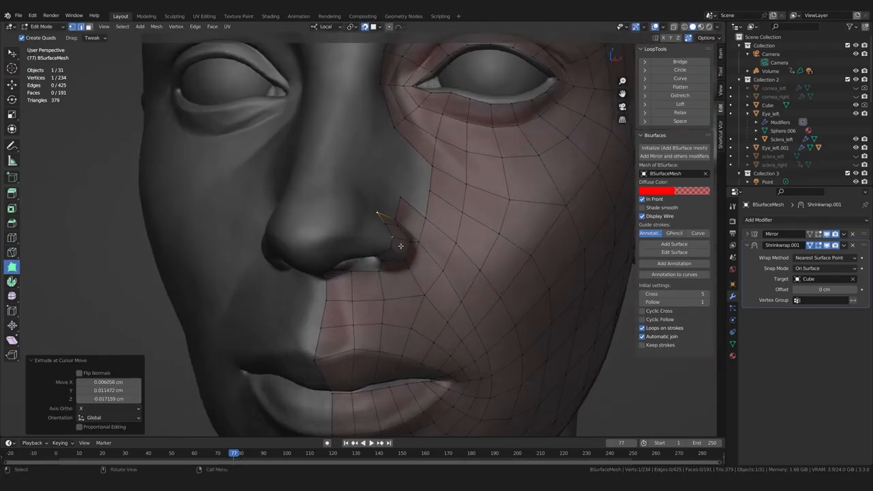
pyautogui.moveTo(401, 298); pyautogui.dragTo(379, 300, button='middle')
pyautogui.moveTo(362, 255); pyautogui.dragTo(382, 253)
pyautogui.moveTo(365, 281); pyautogui.dragTo(377, 346, button='middle')
pyautogui.moveTo(379, 274); pyautogui.dragTo(399, 307)
pyautogui.moveTo(425, 342); pyautogui.dragTo(423, 345)
pyautogui.moveTo(390, 338); pyautogui.dragTo(412, 292, button='middle')
# - Cut a vertical edge loop from the upper lip up through the quads of the nostril wing
pyautogui.hotkey('ctrl', 'r')
pyautogui.click(399, 293)
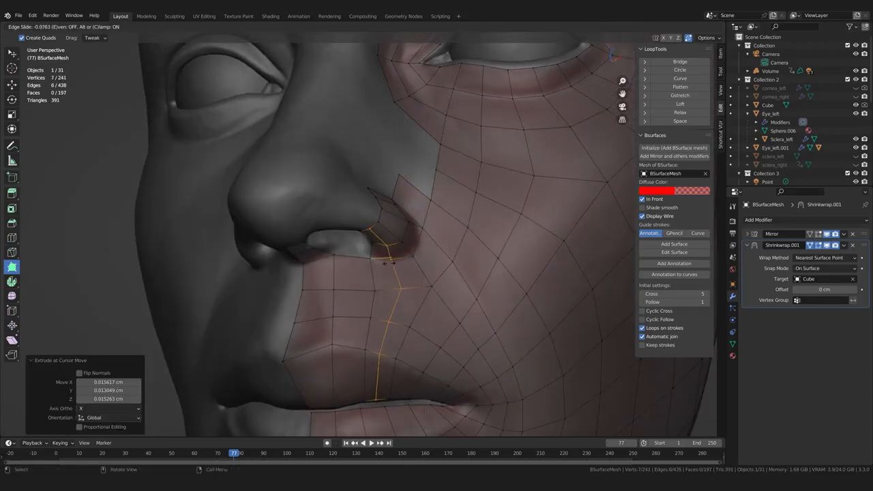
pyautogui.click(394, 301)
# - Spread the vertices around the new edge loop at the nostril wing and the fold beneath it
pyautogui.scroll(3, 411, 292)
pyautogui.moveTo(429, 280); pyautogui.dragTo(438, 269)
pyautogui.moveTo(414, 263); pyautogui.dragTo(417, 254)
pyautogui.moveTo(435, 241); pyautogui.dragTo(439, 256, button='middle')
pyautogui.moveTo(445, 250); pyautogui.dragTo(404, 227)
pyautogui.moveTo(403, 250); pyautogui.dragTo(408, 239, button='middle')
pyautogui.moveTo(402, 254); pyautogui.dragTo(414, 272)
pyautogui.scroll(-2, 414, 277)
pyautogui.press('g')
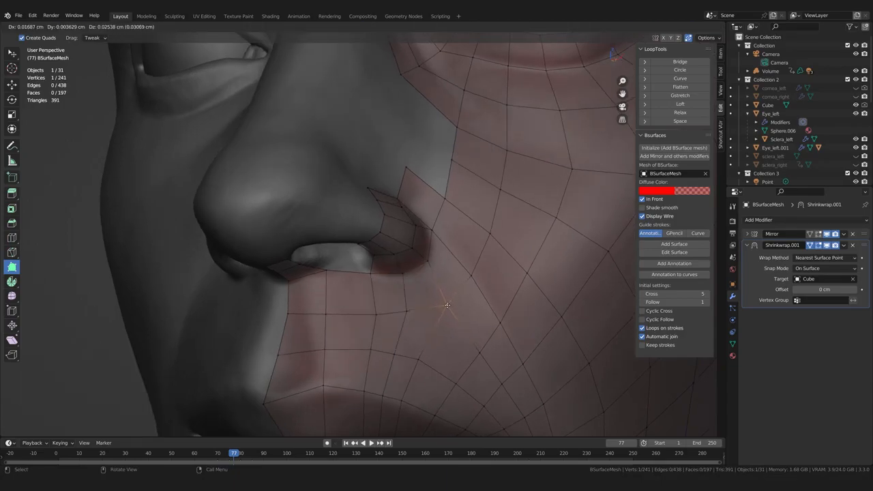
pyautogui.click(448, 309)
pyautogui.moveTo(480, 355); pyautogui.dragTo(475, 348)
# - Adjust the vertices between the nostril wing and the mouth corner to even out the loops
pyautogui.scroll(-1, 475, 348)
pyautogui.moveTo(475, 348); pyautogui.dragTo(434, 314, button='middle')
pyautogui.click(451, 297)
pyautogui.click(472, 324)
pyautogui.click(454, 341)
pyautogui.click(412, 341)
pyautogui.click(438, 363)
pyautogui.moveTo(399, 365); pyautogui.dragTo(419, 317, button='middle')
pyautogui.press('w')
pyautogui.press('2')
pyautogui.click(361, 272)
pyautogui.keyDown('shift'); pyautogui.click(370, 273); pyautogui.keyUp('shift')
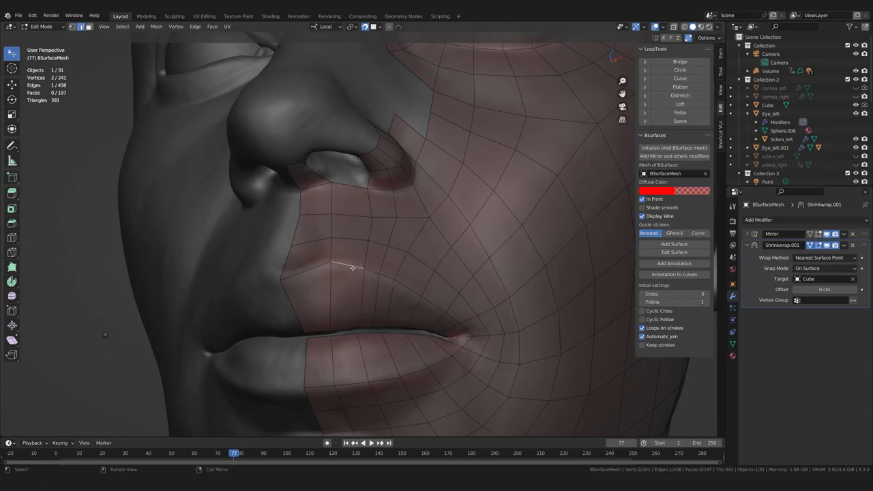
pyautogui.keyDown('ctrl'); pyautogui.click(457, 320); pyautogui.keyUp('ctrl')
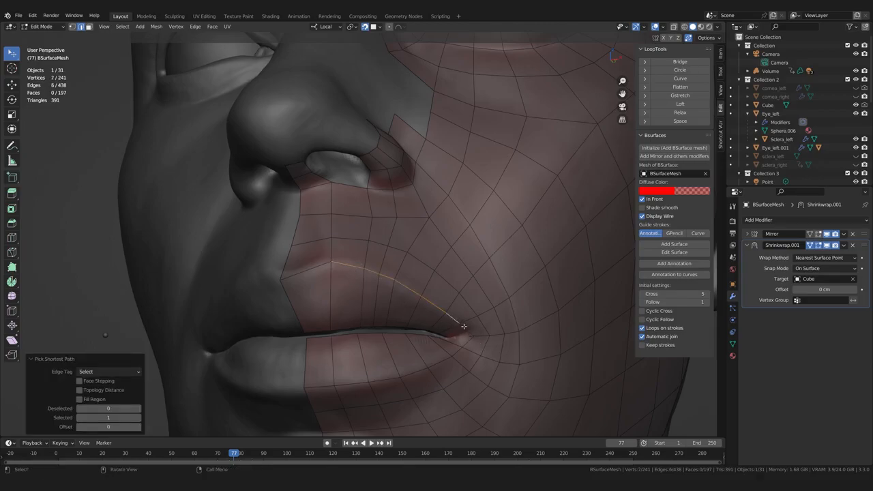
pyautogui.moveTo(520, 277); pyautogui.dragTo(454, 291, button='middle')
pyautogui.click(454, 291)
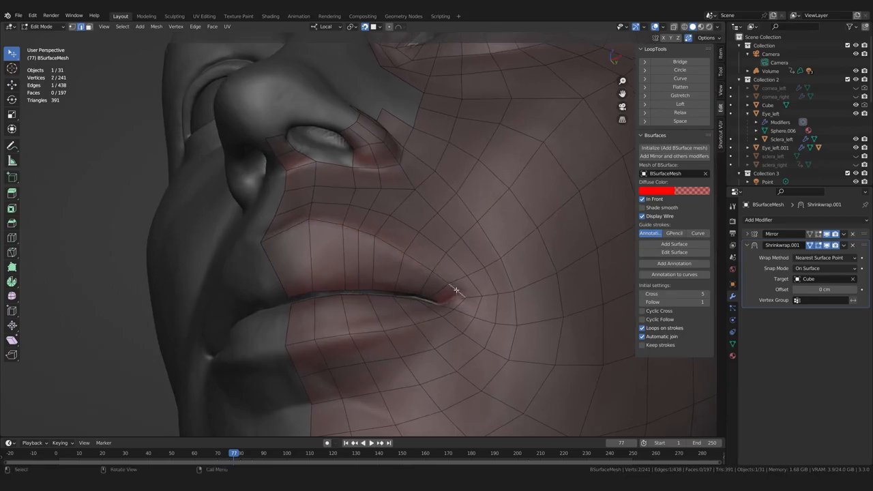
pyautogui.keyDown('ctrl'); pyautogui.click(321, 220); pyautogui.keyUp('ctrl')
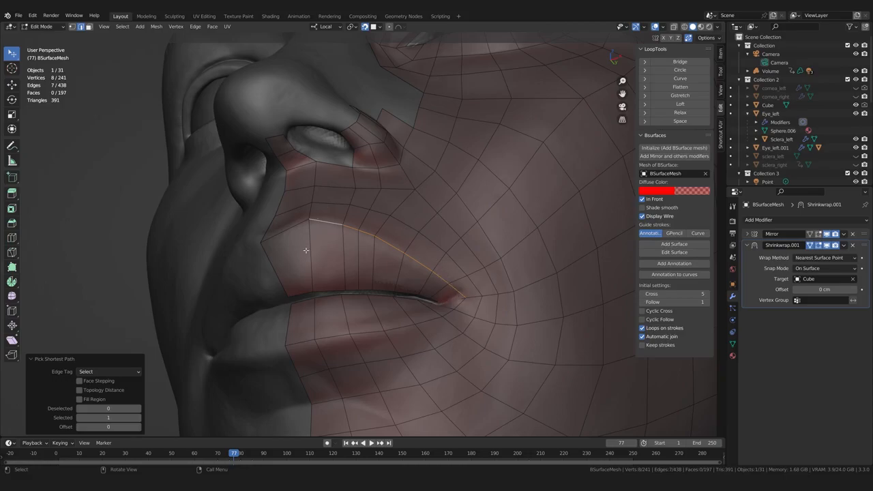
pyautogui.scroll(2, 460, 337)
pyautogui.moveTo(493, 323); pyautogui.dragTo(428, 343, button='middle')
pyautogui.scroll(1, 430, 352)
pyautogui.scroll(-1, 446, 350)
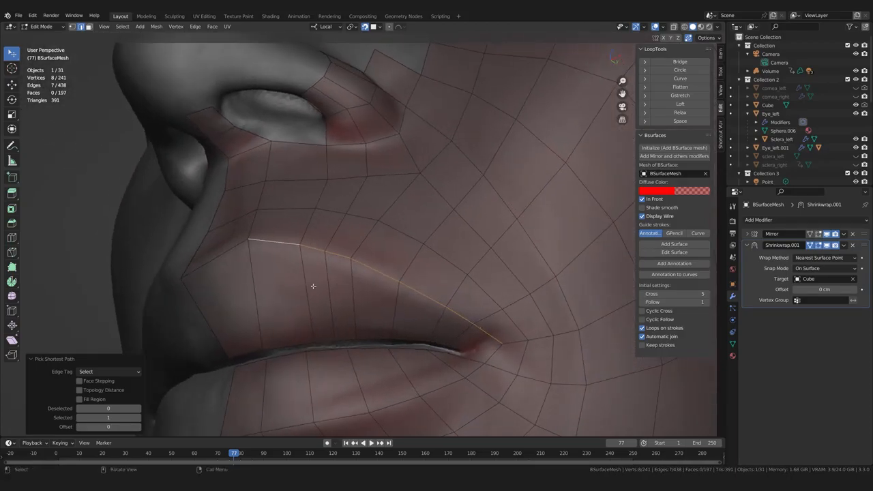
pyautogui.hotkey('alt', 'a')
# - Reposition the vertices around the mouth corner to even out the quads there
pyautogui.press('c')
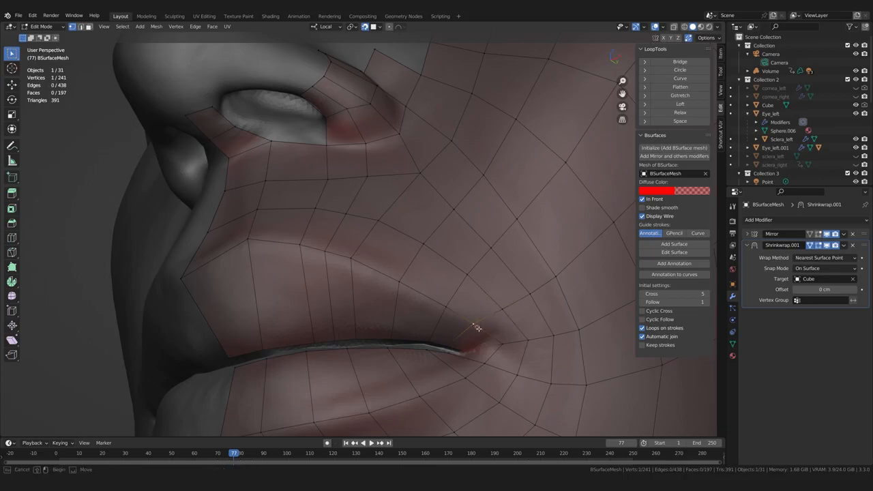
pyautogui.press('w')
pyautogui.press('w')
pyautogui.moveTo(474, 323); pyautogui.dragTo(532, 297)
pyautogui.moveTo(558, 274); pyautogui.dragTo(557, 278)
pyautogui.moveTo(503, 343); pyautogui.dragTo(481, 327)
pyautogui.moveTo(477, 341); pyautogui.dragTo(472, 300, button='middle')
# - Adjust the vertices in the loops above the upper lip, between the mouth corner and the philtrum
pyautogui.moveTo(464, 259); pyautogui.dragTo(468, 255)
pyautogui.moveTo(419, 226); pyautogui.dragTo(427, 233)
pyautogui.moveTo(427, 233); pyautogui.dragTo(436, 248, button='middle')
pyautogui.moveTo(491, 257); pyautogui.dragTo(489, 258)
pyautogui.moveTo(448, 222); pyautogui.dragTo(453, 226)
pyautogui.moveTo(372, 241); pyautogui.dragTo(380, 234, button='middle')
pyautogui.moveTo(390, 221); pyautogui.dragTo(372, 217)
pyautogui.moveTo(374, 228); pyautogui.dragTo(374, 232, button='middle')
pyautogui.scroll(-1, 375, 232)
pyautogui.scroll(1, 374, 231)
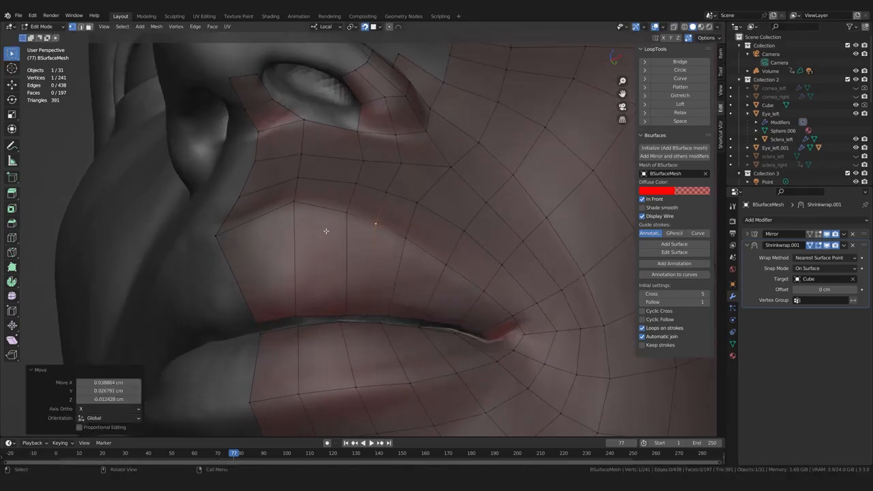
# - Space the vertices evenly along the upper lip border, over the four edges beside the philtrum, with LoopTools Space
pyautogui.press('2')
pyautogui.click(321, 207)
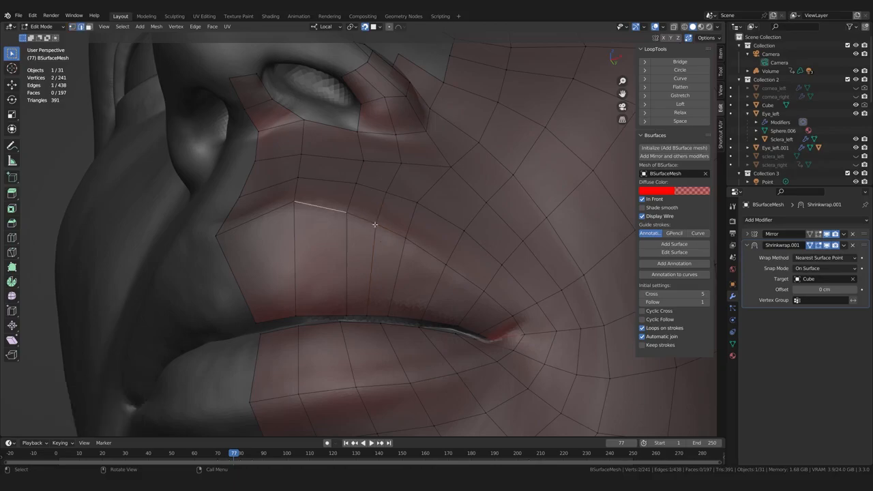
pyautogui.keyDown('ctrl'); pyautogui.click(442, 263); pyautogui.keyUp('ctrl')
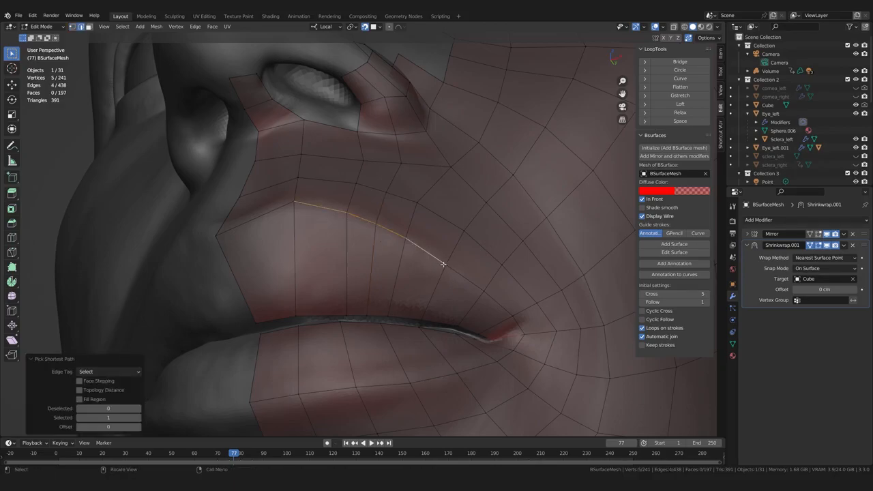
pyautogui.click(680, 121)
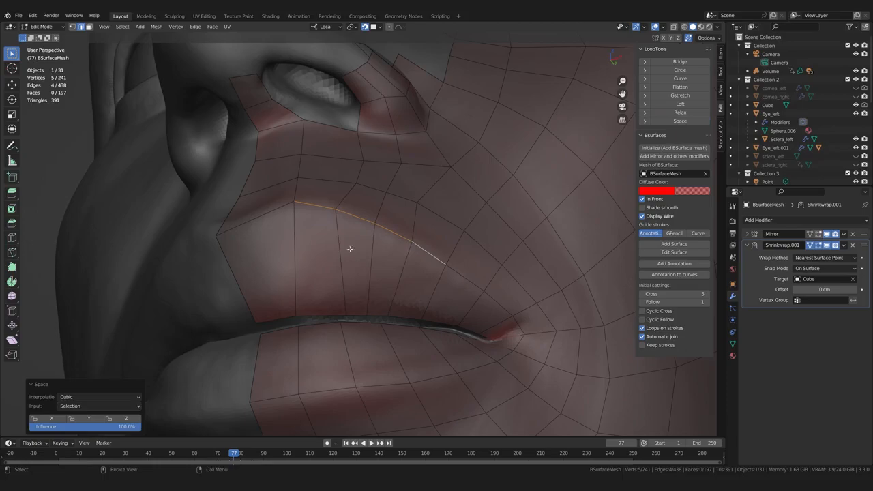
# - Even out the vertex spacing on the four-edge path just above the upper lip border with LoopTools Space
pyautogui.moveTo(351, 244); pyautogui.dragTo(350, 238, button='middle')
pyautogui.click(355, 228)
pyautogui.keyDown('ctrl'); pyautogui.click(448, 257); pyautogui.keyUp('ctrl')
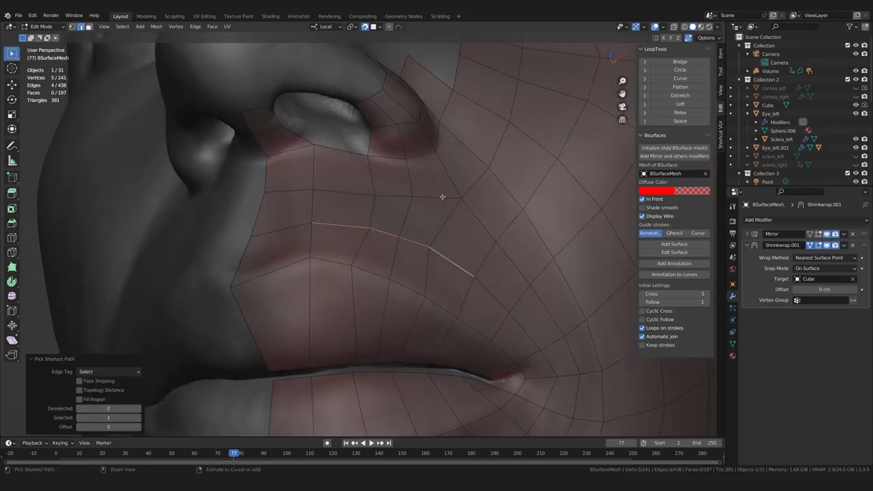
pyautogui.click(685, 121)
# - Turn on the Mirror modifier's edit mode display and check the topology across the centre line between nose and lips
pyautogui.moveTo(54, 300); pyautogui.dragTo(349, 260, button='middle')
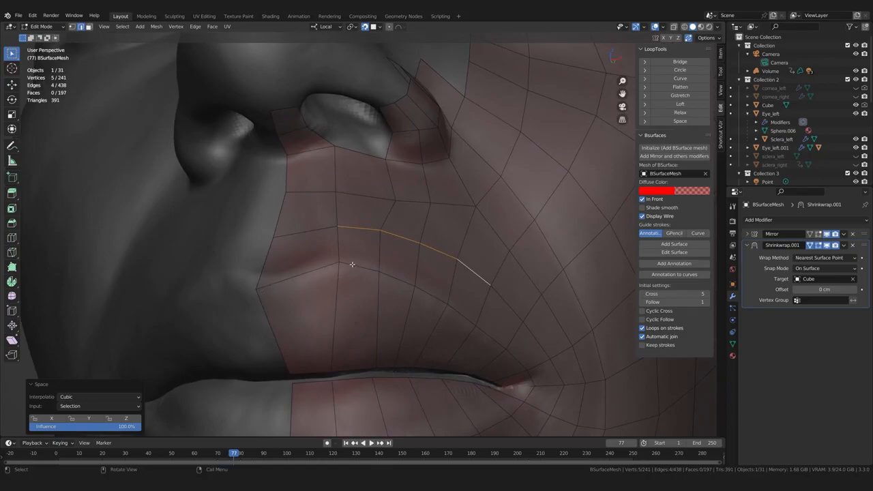
pyautogui.moveTo(292, 293); pyautogui.dragTo(288, 293, button='middle')
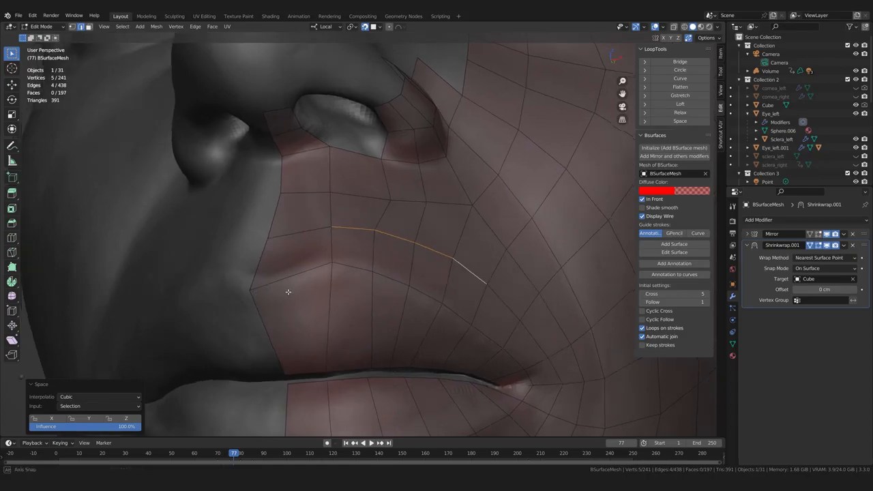
pyautogui.click(819, 234)
pyautogui.moveTo(265, 284); pyautogui.dragTo(353, 345, button='middle')
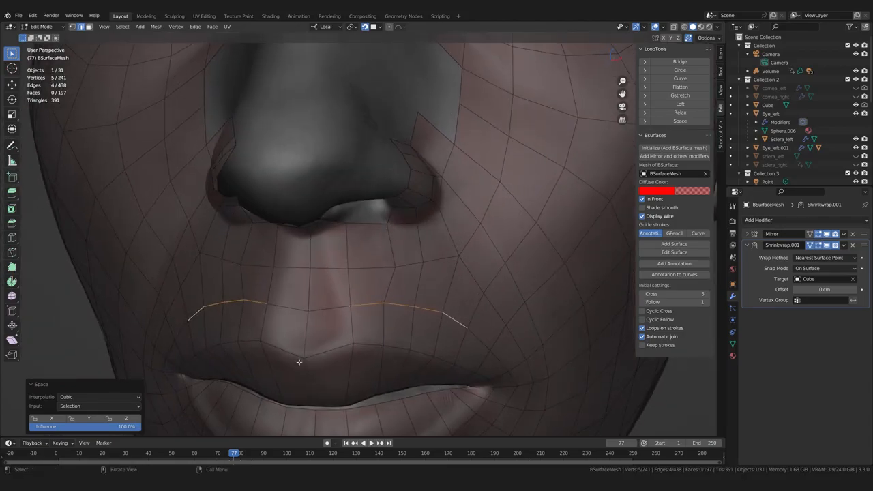
pyautogui.moveTo(353, 337); pyautogui.dragTo(238, 248, button='middle')
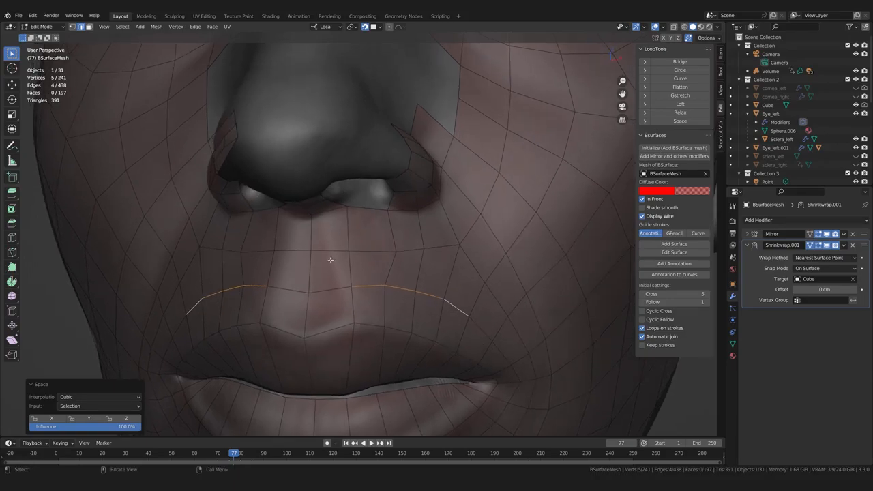
pyautogui.moveTo(331, 257); pyautogui.dragTo(326, 262, button='middle')
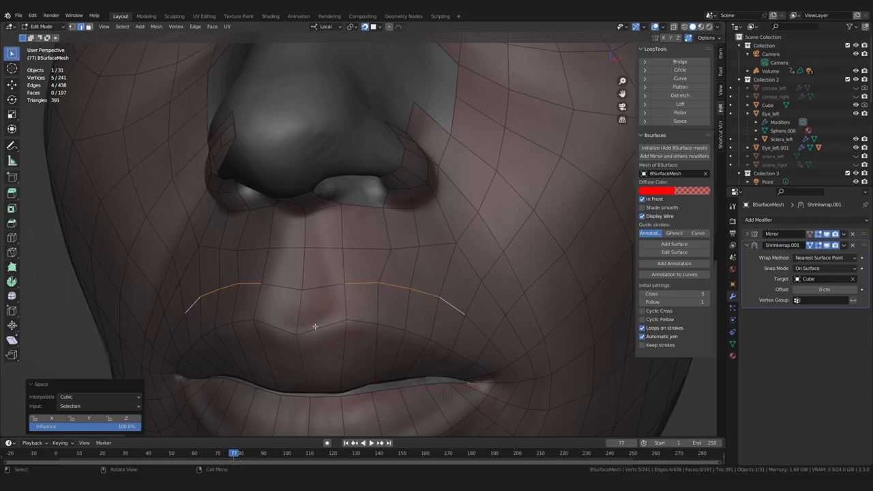
pyautogui.moveTo(315, 323); pyautogui.dragTo(313, 316, button='middle')
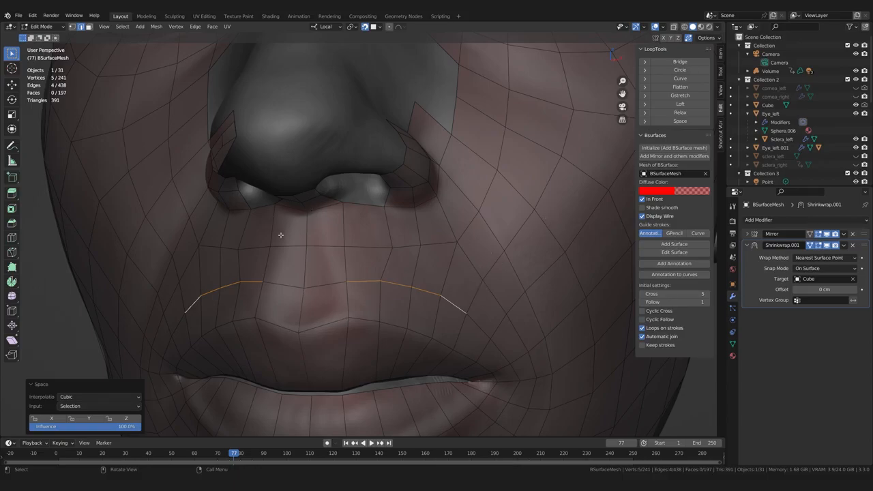
pyautogui.moveTo(280, 234); pyautogui.dragTo(225, 245, button='middle')
# - Adjust the column of vertices beside the centre line with Poly Build, from the upper lip border up to the nostril base
pyautogui.click(12, 267)
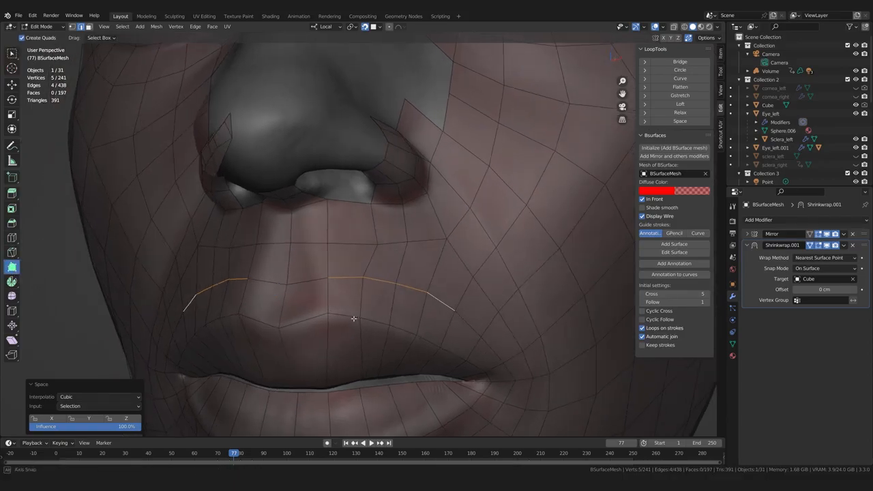
pyautogui.moveTo(352, 319); pyautogui.dragTo(361, 319, button='middle')
pyautogui.moveTo(337, 317); pyautogui.dragTo(332, 319)
pyautogui.moveTo(333, 328); pyautogui.dragTo(365, 336, button='middle')
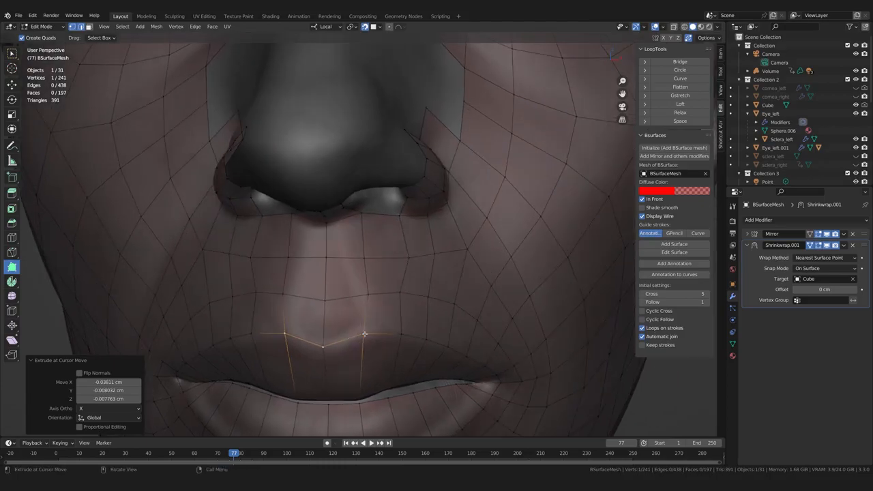
pyautogui.moveTo(364, 334); pyautogui.dragTo(364, 334)
pyautogui.moveTo(364, 335); pyautogui.dragTo(368, 313, button='middle')
pyautogui.moveTo(365, 286)
pyautogui.mouseDown()
pyautogui.moveTo(356, 250)
pyautogui.moveTo(358, 287)
pyautogui.mouseUp()
pyautogui.moveTo(355, 252); pyautogui.dragTo(355, 250)
pyautogui.moveTo(358, 208); pyautogui.dragTo(356, 205)
pyautogui.moveTo(366, 257); pyautogui.dragTo(355, 263, button='middle')
# - Select edge paths along the upper lip border and the loop above it, and space both evenly with LoopTools
pyautogui.press('w')
pyautogui.press('2')
pyautogui.click(348, 316)
pyautogui.keyDown('ctrl'); pyautogui.click(434, 341); pyautogui.keyUp('ctrl')
pyautogui.keyDown('shift'); pyautogui.click(346, 281); pyautogui.keyUp('shift')
pyautogui.keyDown('ctrl'); pyautogui.click(454, 309); pyautogui.keyUp('ctrl')
pyautogui.click(682, 121)
pyautogui.click(56, 178)
# - Undo the stray move and reposition individual vertices in the area between the nostril and the upper lip
pyautogui.press('w')
pyautogui.moveTo(384, 248); pyautogui.dragTo(379, 250)
pyautogui.hotkey('ctrl', 'z')
pyautogui.press('1')
pyautogui.moveTo(382, 240); pyautogui.dragTo(371, 244)
pyautogui.moveTo(412, 243); pyautogui.dragTo(403, 244)
pyautogui.moveTo(399, 285); pyautogui.dragTo(400, 286)
# - Shift vertices along the mouth opening toward the mouth corner, placing one on the lower lip's upper edge
pyautogui.click(365, 319)
pyautogui.moveTo(359, 353); pyautogui.dragTo(361, 304, button='middle')
pyautogui.moveTo(364, 301); pyautogui.dragTo(403, 306)
pyautogui.moveTo(430, 312); pyautogui.dragTo(386, 334, button='middle')
pyautogui.scroll(1, 389, 315)
pyautogui.press('g')
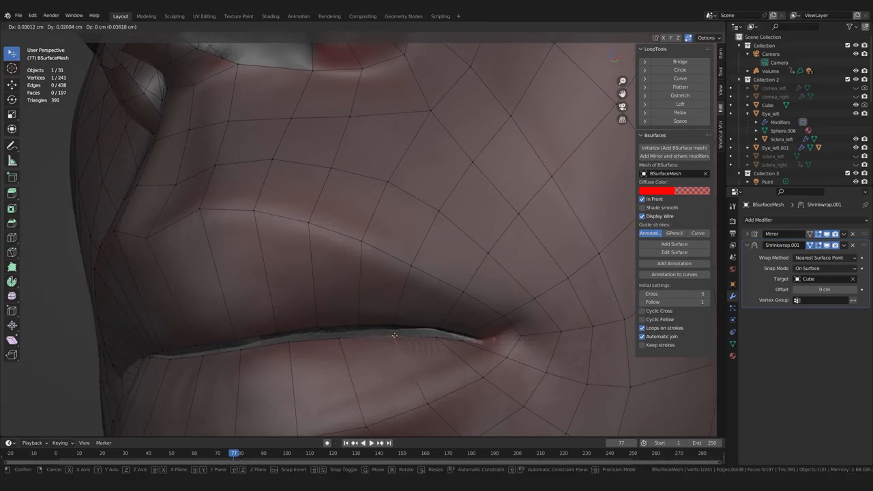
pyautogui.click(393, 335)
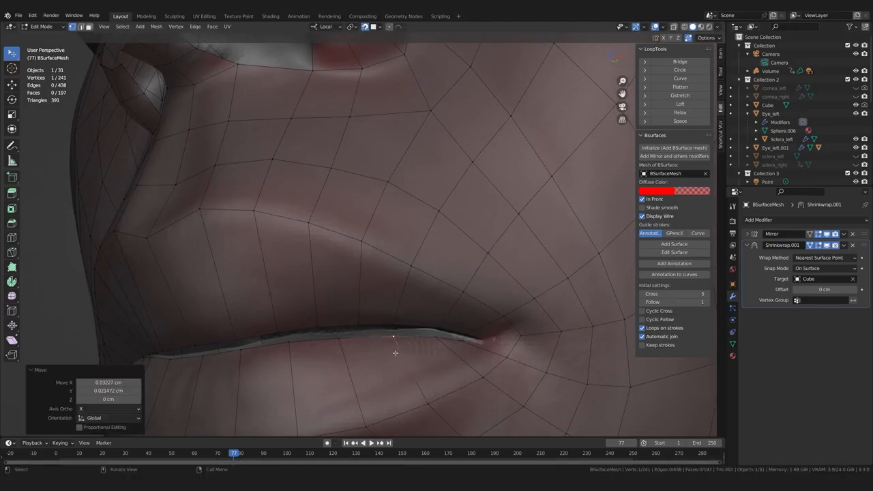
pyautogui.scroll(-5, 404, 351)
pyautogui.moveTo(371, 357)
pyautogui.mouseDown(button='middle')
pyautogui.moveTo(366, 370)
pyautogui.moveTo(381, 356)
pyautogui.mouseUp(button='middle')
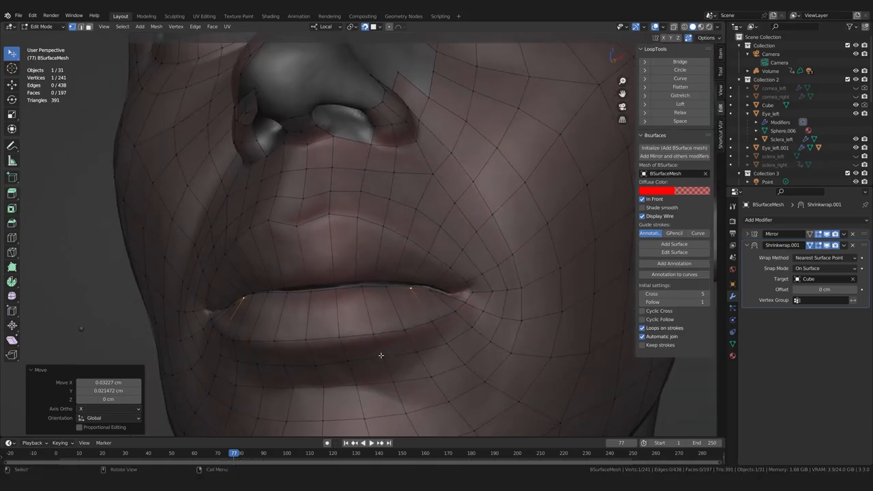
pyautogui.scroll(2, 378, 360)
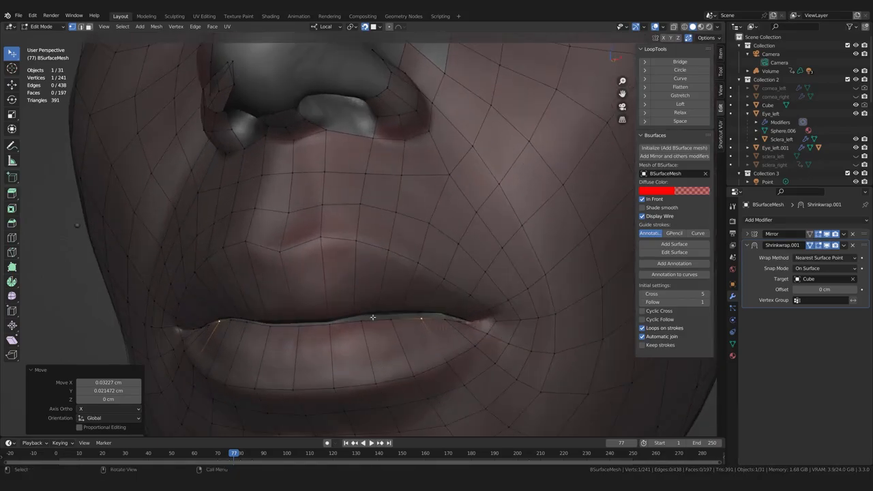
# - Refine the vertices of the nostril wing, its outer crease and the fold just beneath it
pyautogui.moveTo(361, 322); pyautogui.dragTo(416, 261, button='middle')
pyautogui.moveTo(407, 220); pyautogui.dragTo(404, 220)
pyautogui.moveTo(388, 170); pyautogui.dragTo(363, 156)
pyautogui.moveTo(357, 175); pyautogui.dragTo(372, 182, button='middle')
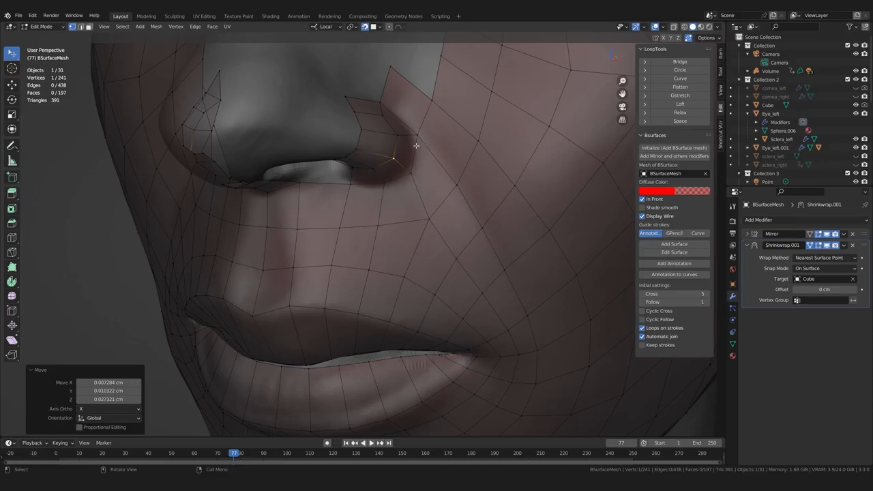
pyautogui.moveTo(411, 175); pyautogui.dragTo(410, 172)
pyautogui.moveTo(430, 218); pyautogui.dragTo(431, 218)
pyautogui.moveTo(411, 259); pyautogui.dragTo(384, 282, button='middle')
pyautogui.moveTo(401, 157); pyautogui.dragTo(399, 162)
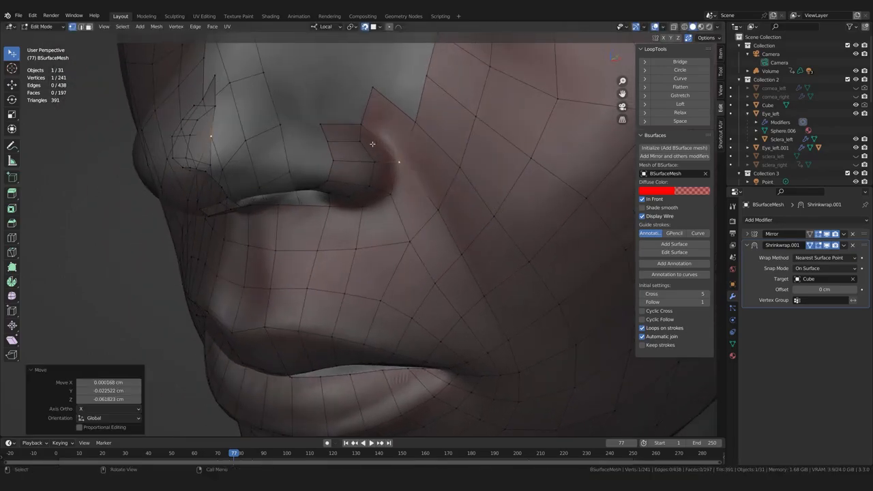
pyautogui.moveTo(357, 197); pyautogui.dragTo(374, 167, button='middle')
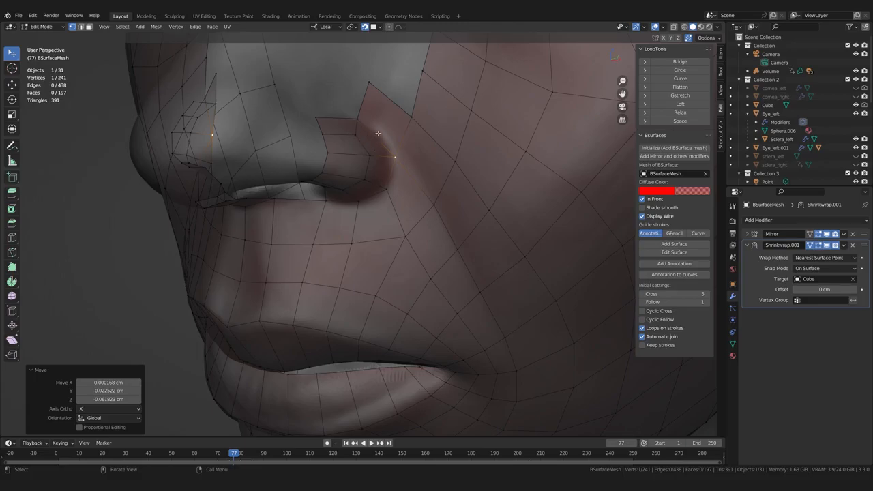
# - Cut a vertical edge loop from the lower lip down to the underside of the chin and slide it slightly
pyautogui.moveTo(264, 271); pyautogui.dragTo(328, 285, button='middle')
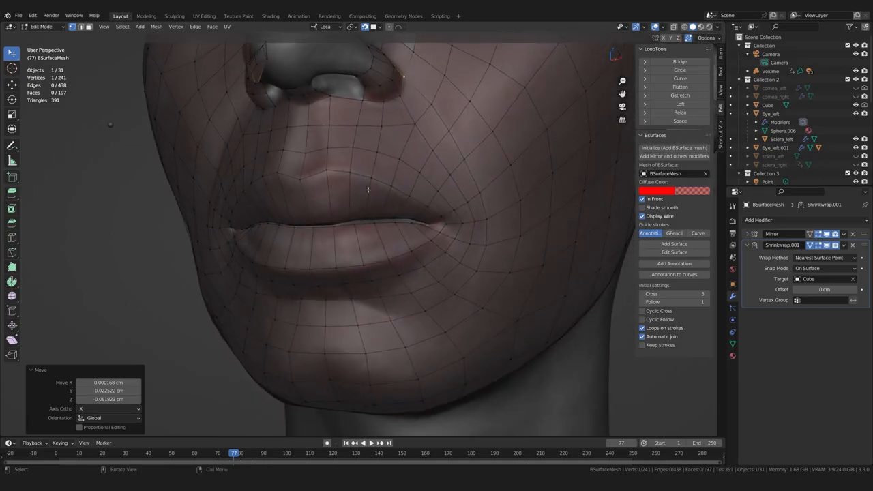
pyautogui.moveTo(366, 196); pyautogui.dragTo(351, 263, button='middle')
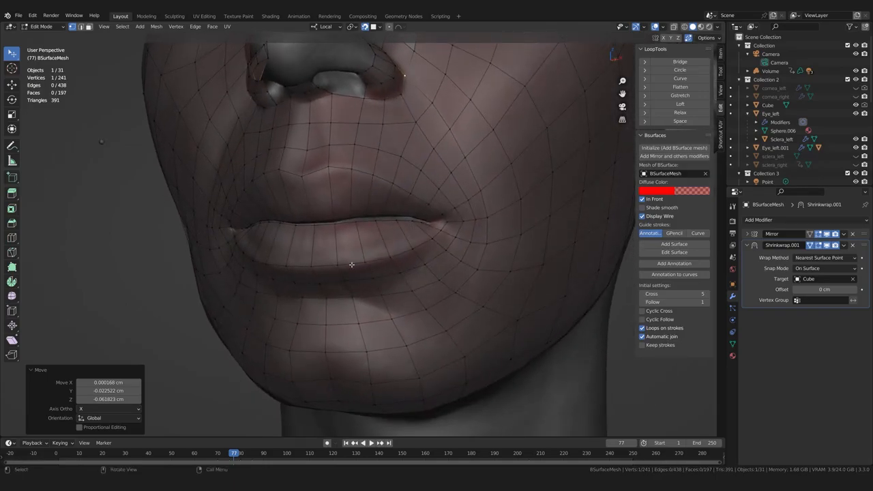
pyautogui.hotkey('ctrl', 'r')
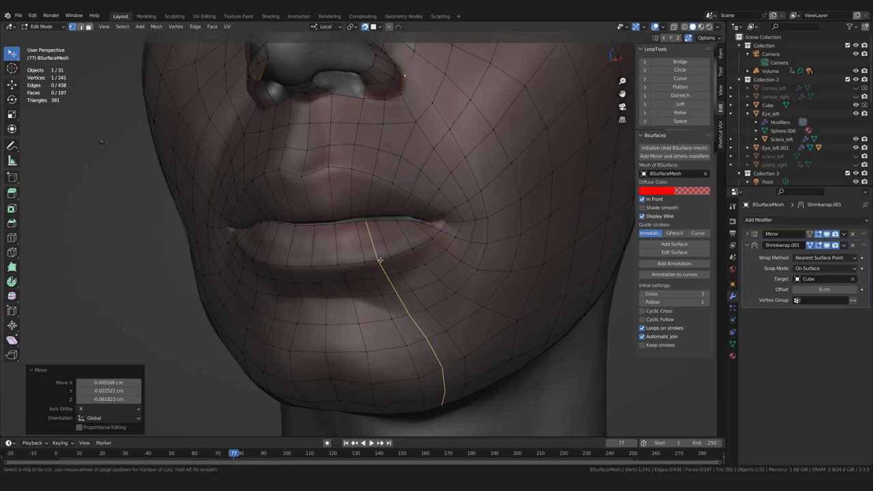
pyautogui.click(379, 259)
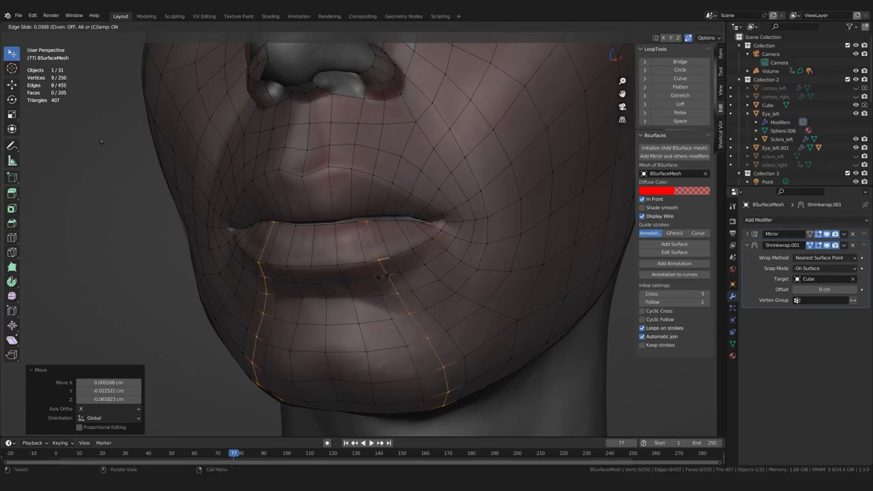
pyautogui.click(372, 299)
pyautogui.moveTo(367, 283); pyautogui.dragTo(367, 281, button='middle')
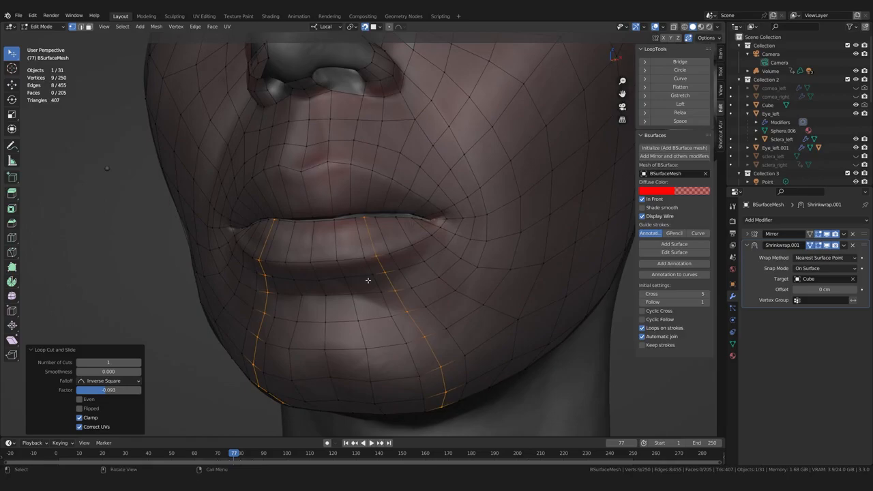
# - Select the runs of edges along the lower lip's upper edge using edge selection and shortest-path picking
pyautogui.press('2')
pyautogui.click(341, 219)
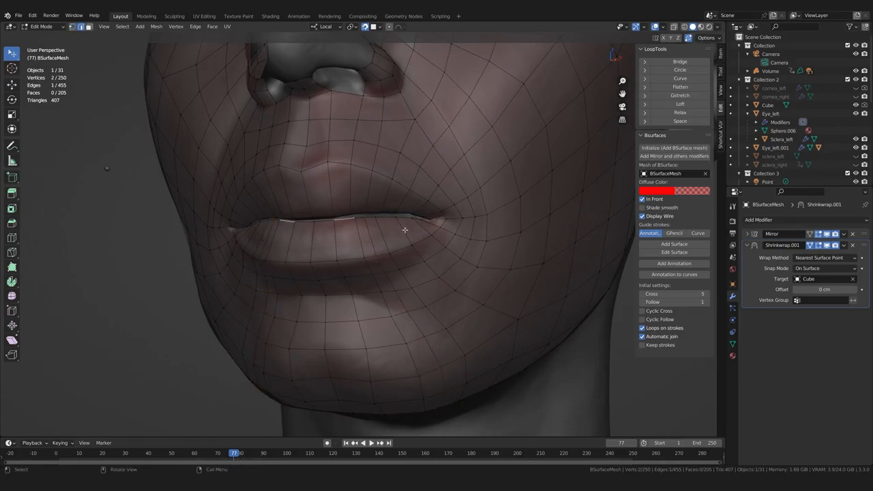
pyautogui.scroll(1, 405, 230)
pyautogui.scroll(1, 398, 217)
pyautogui.moveTo(400, 218); pyautogui.dragTo(394, 220, button='middle')
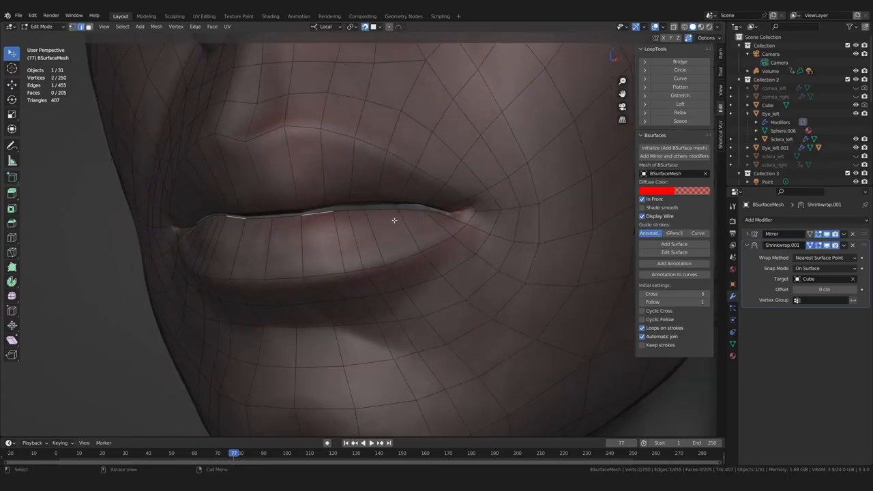
pyautogui.keyDown('ctrl'); pyautogui.click(399, 208); pyautogui.keyUp('ctrl')
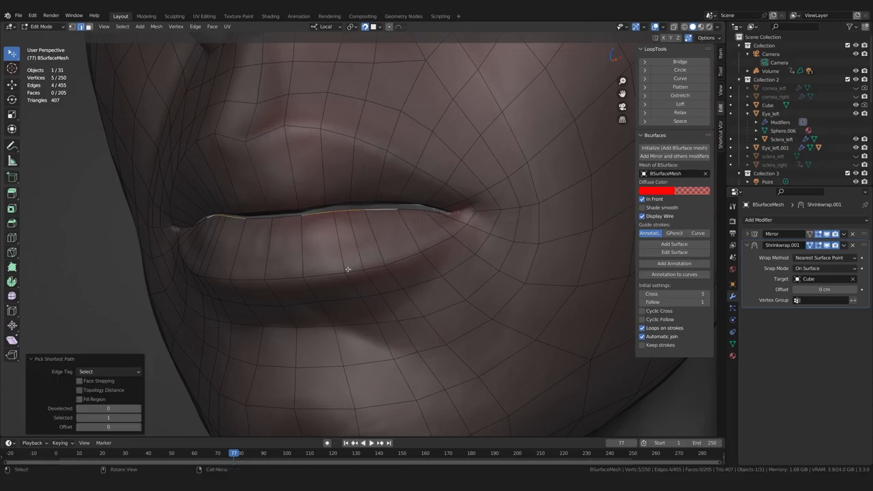
pyautogui.keyDown('shift'); pyautogui.click(323, 274); pyautogui.keyUp('shift')
pyautogui.moveTo(398, 261); pyautogui.dragTo(355, 239, button='middle')
pyautogui.click(325, 209)
pyautogui.keyDown('ctrl'); pyautogui.click(390, 208); pyautogui.keyUp('ctrl')
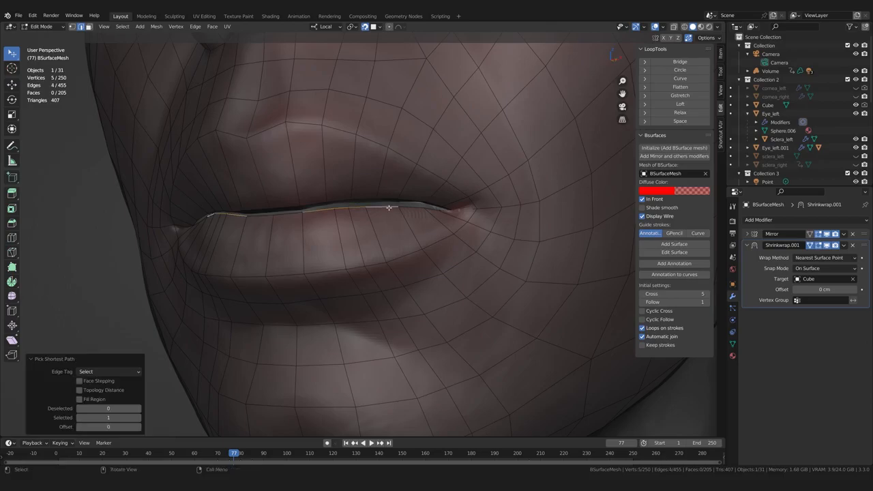
# - Extend the selection to the edge rings from the lower lip down to the chin and even them out with LoopTools Space
pyautogui.click(122, 26)
pyautogui.moveTo(178, 165)
pyautogui.click(214, 166)
pyautogui.moveTo(214, 171); pyautogui.dragTo(259, 212, button='middle')
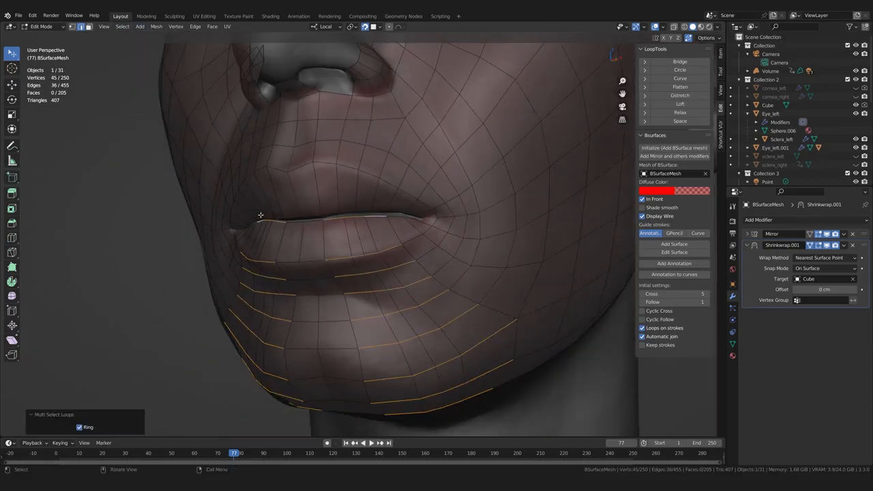
pyautogui.click(680, 120)
pyautogui.moveTo(567, 191); pyautogui.dragTo(116, 234, button='middle')
pyautogui.click(116, 234)
# - Relax the mesh over the chin, jaw and chin underside with the Slide Relax brush in Sculpt Mode
pyautogui.scroll(-2, 393, 286)
pyautogui.moveTo(393, 286); pyautogui.dragTo(366, 267, button='middle')
pyautogui.scroll(1, 366, 267)
pyautogui.hotkey('ctrl', 'Tab')
pyautogui.keyDown('shift'); pyautogui.moveTo(376, 287); pyautogui.dragTo(371, 259); pyautogui.keyUp('shift')
pyautogui.moveTo(422, 307); pyautogui.dragTo(347, 255, button='middle')
pyautogui.moveTo(373, 284)
pyautogui.mouseDown(button='middle')
pyautogui.moveTo(352, 282)
pyautogui.moveTo(405, 236)
pyautogui.moveTo(379, 245)
pyautogui.mouseUp(button='middle')
pyautogui.keyDown('shift'); pyautogui.moveTo(417, 220); pyautogui.dragTo(426, 229); pyautogui.keyUp('shift')
pyautogui.keyDown('shift'); pyautogui.moveTo(429, 231); pyautogui.dragTo(382, 254); pyautogui.keyUp('shift')
pyautogui.moveTo(314, 288); pyautogui.dragTo(323, 300, button='middle')
pyautogui.keyDown('shift'); pyautogui.moveTo(413, 219); pyautogui.dragTo(382, 249); pyautogui.keyUp('shift')
pyautogui.keyDown('shift'); pyautogui.moveTo(341, 284); pyautogui.dragTo(345, 288); pyautogui.keyUp('shift')
pyautogui.moveTo(371, 279); pyautogui.dragTo(429, 257, button='middle')
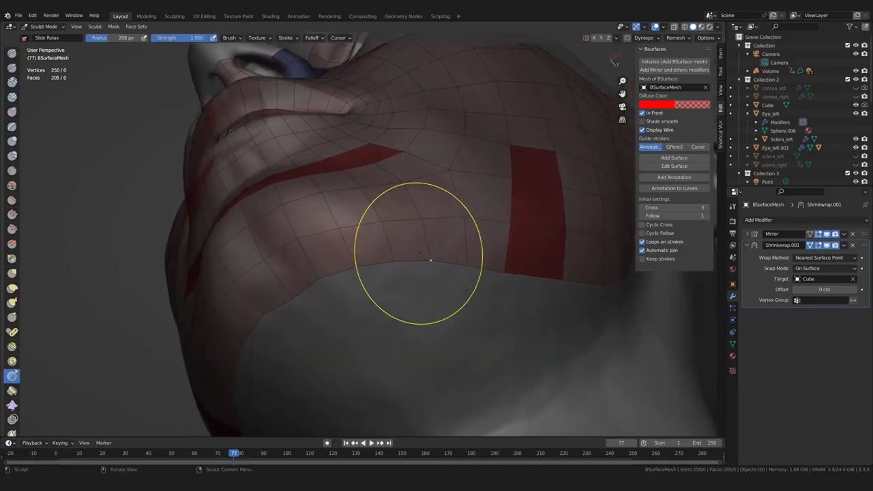
pyautogui.moveTo(321, 273)
pyautogui.mouseDown(button='middle')
pyautogui.moveTo(347, 239)
pyautogui.moveTo(327, 225)
pyautogui.mouseUp(button='middle')
pyautogui.moveTo(232, 185); pyautogui.dragTo(295, 203, button='middle')
# - Return to Edit Mode, undo a trial move on the border under the chin and switch to vertex selection
pyautogui.press('Tab')
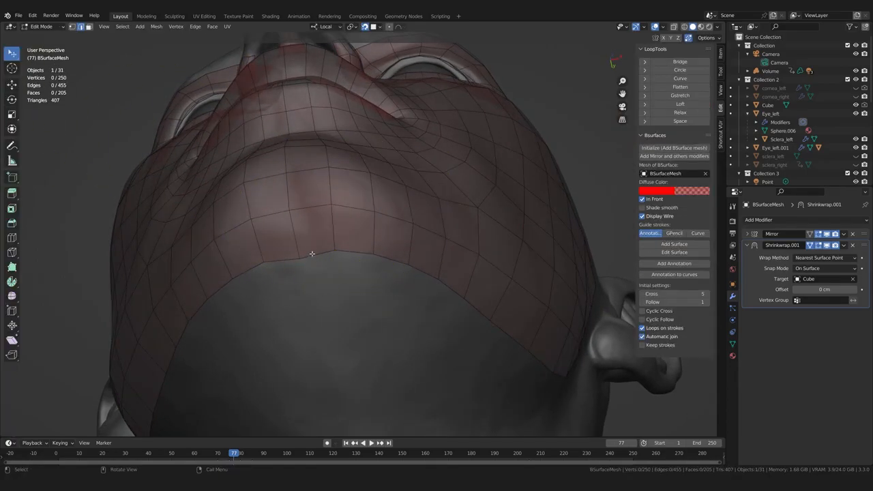
pyautogui.moveTo(300, 258); pyautogui.dragTo(299, 251)
pyautogui.hotkey('ctrl', 'z')
pyautogui.press('1')
pyautogui.click(325, 272)
# - Cut an edge loop across the eye ring just above the inner eye corner and slide it slightly
pyautogui.scroll(-3, 332, 224)
pyautogui.moveTo(331, 225); pyautogui.dragTo(423, 287, button='middle')
pyautogui.scroll(2, 449, 283)
pyautogui.click(449, 283)
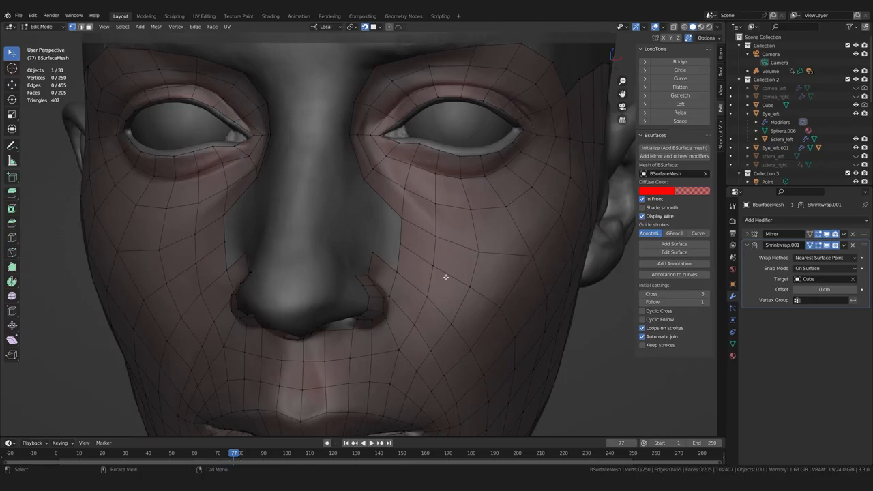
pyautogui.moveTo(472, 228); pyautogui.dragTo(458, 233, button='middle')
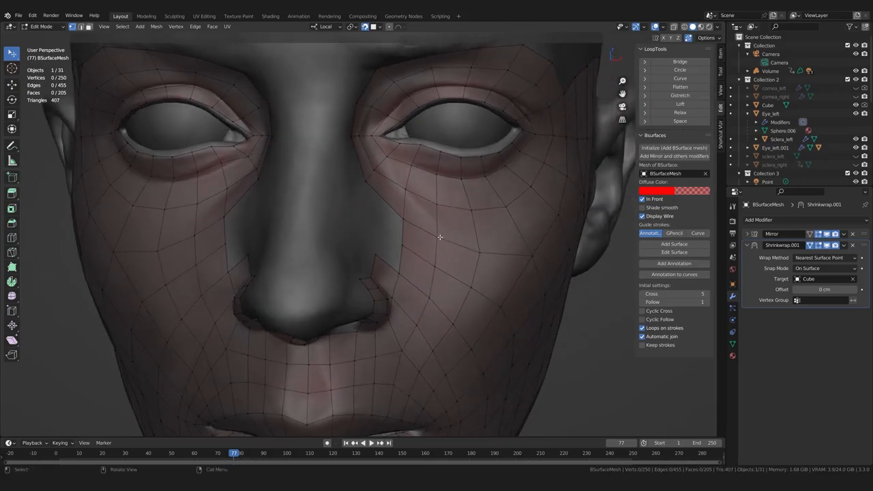
pyautogui.moveTo(438, 235); pyautogui.dragTo(384, 145, button='middle')
pyautogui.scroll(3, 386, 146)
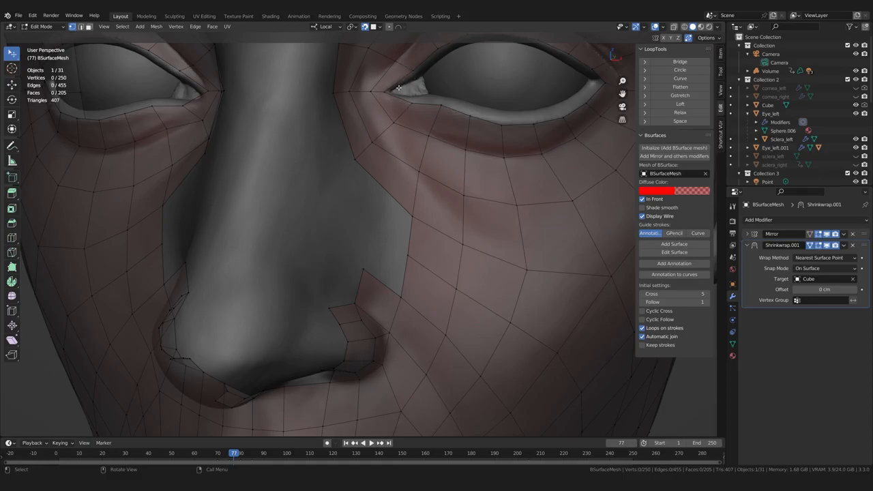
pyautogui.hotkey('ctrl', 'r')
pyautogui.click(394, 92)
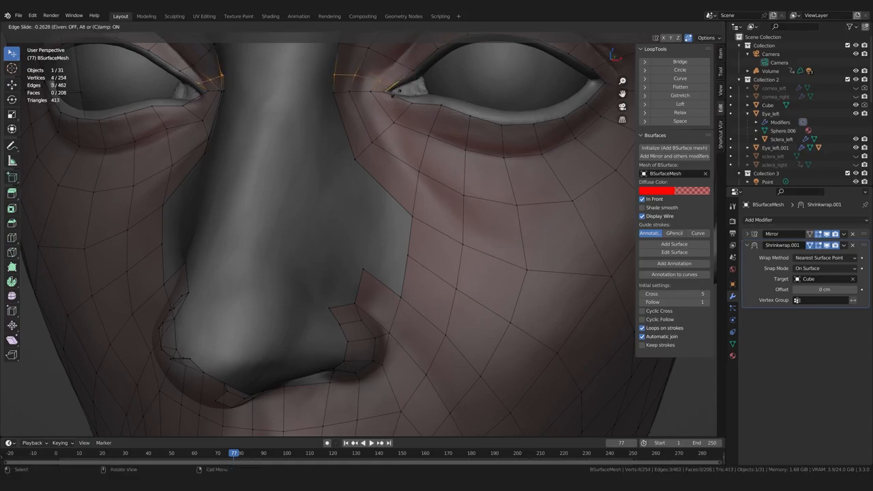
pyautogui.click(399, 97)
# - Cut another edge loop across the eye ring just below the inner eye corner
pyautogui.hotkey('ctrl', 'r')
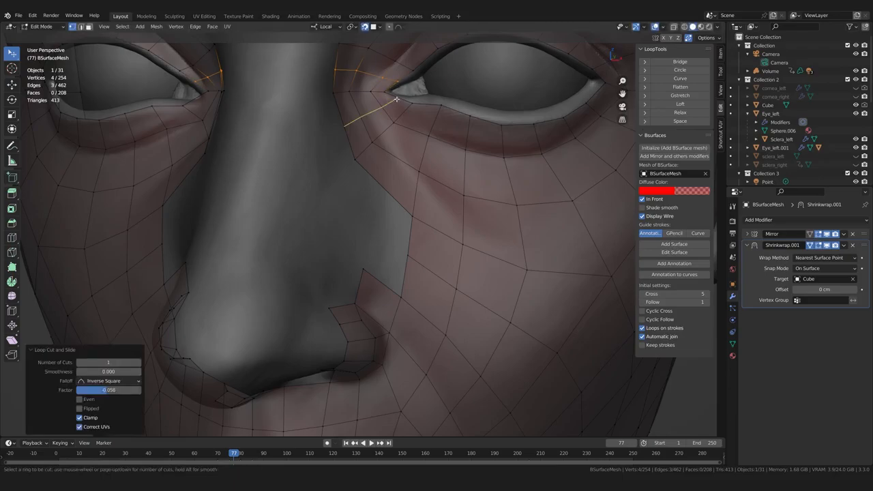
pyautogui.click(399, 100)
pyautogui.click(368, 144)
pyautogui.moveTo(343, 163); pyautogui.dragTo(209, 232, button='middle')
pyautogui.click(91, 203)
# - Adjust the upper and lower eyelid vertices beside the inner eye corner to follow the lid edge
pyautogui.moveTo(184, 205); pyautogui.dragTo(268, 201, button='middle')
pyautogui.moveTo(393, 137); pyautogui.dragTo(395, 137, button='middle')
pyautogui.scroll(4, 395, 137)
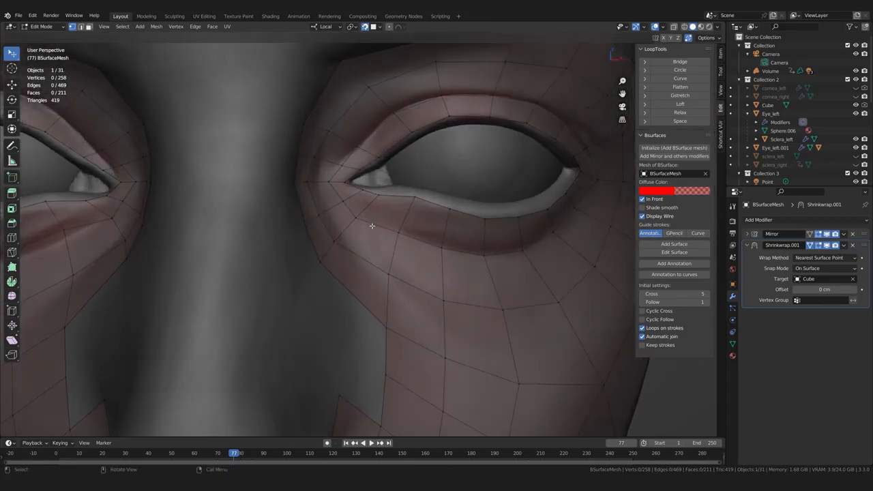
pyautogui.scroll(-4, 370, 225)
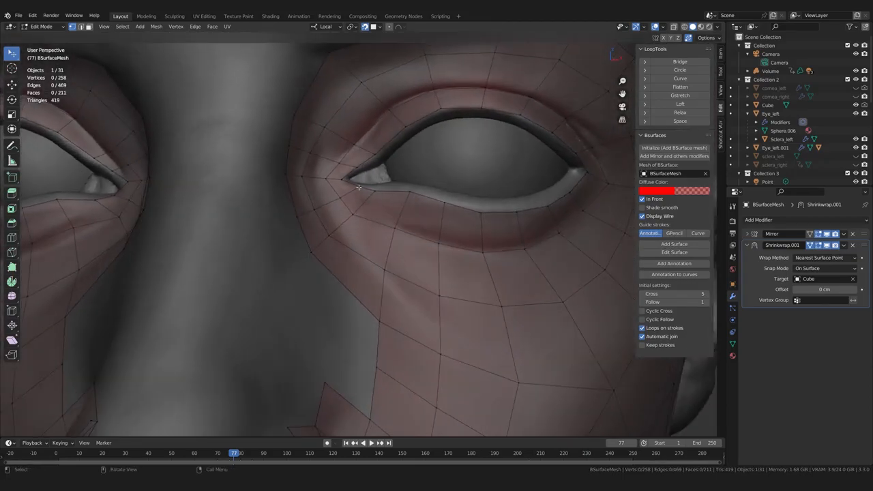
pyautogui.scroll(5, 377, 151)
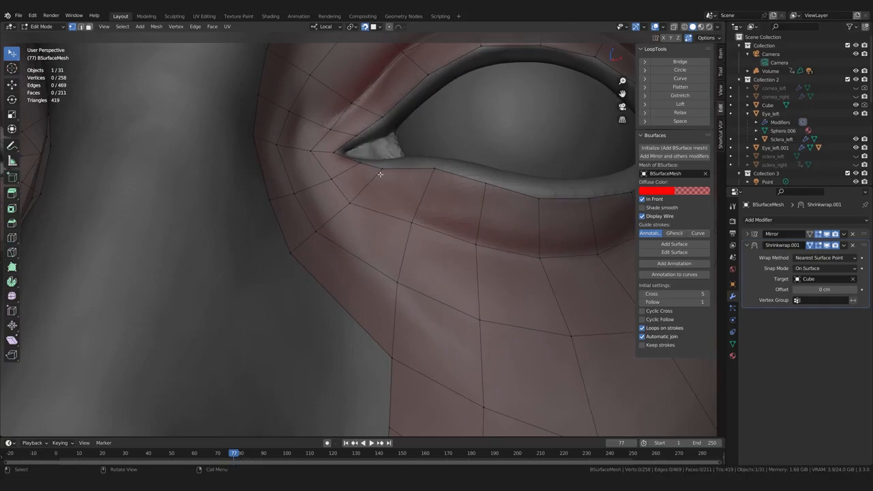
pyautogui.moveTo(380, 175); pyautogui.dragTo(381, 179, button='middle')
pyautogui.moveTo(358, 136); pyautogui.dragTo(387, 122)
pyautogui.moveTo(356, 168); pyautogui.dragTo(355, 170)
pyautogui.scroll(-1, 334, 189)
pyautogui.moveTo(333, 189); pyautogui.dragTo(364, 192, button='middle')
pyautogui.scroll(-2, 341, 200)
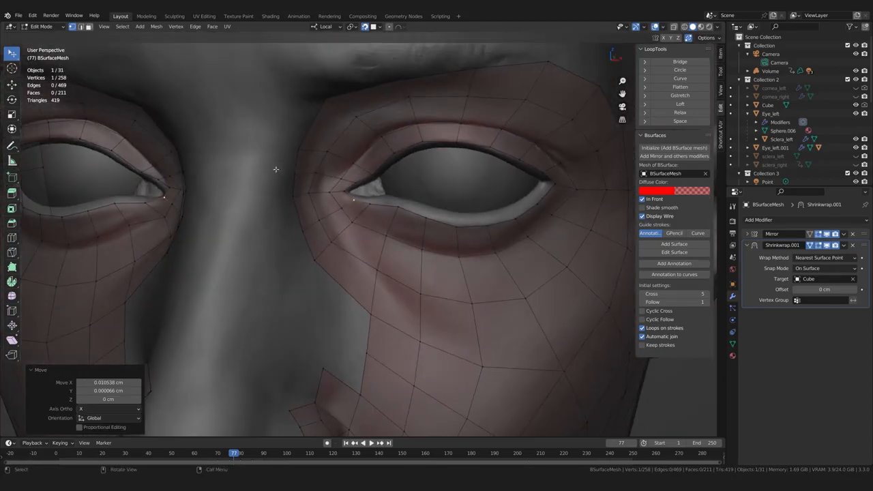
# - Lower the border vertex beneath the inner eye corner and reposition the neighbouring vertex on the inner eye ring
pyautogui.moveTo(314, 259); pyautogui.dragTo(341, 248, button='middle')
pyautogui.moveTo(338, 246); pyautogui.dragTo(334, 278)
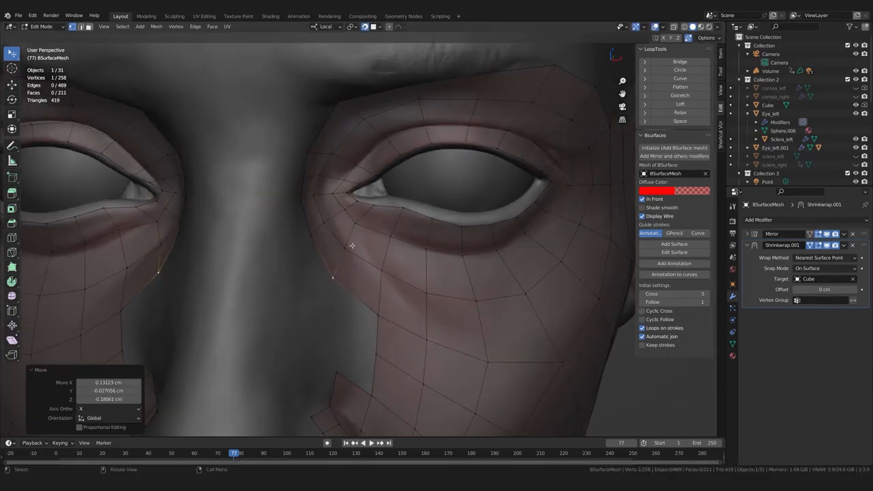
pyautogui.moveTo(357, 224); pyautogui.dragTo(350, 249)
pyautogui.moveTo(324, 395); pyautogui.dragTo(330, 401, button='middle')
pyautogui.scroll(-1, 326, 399)
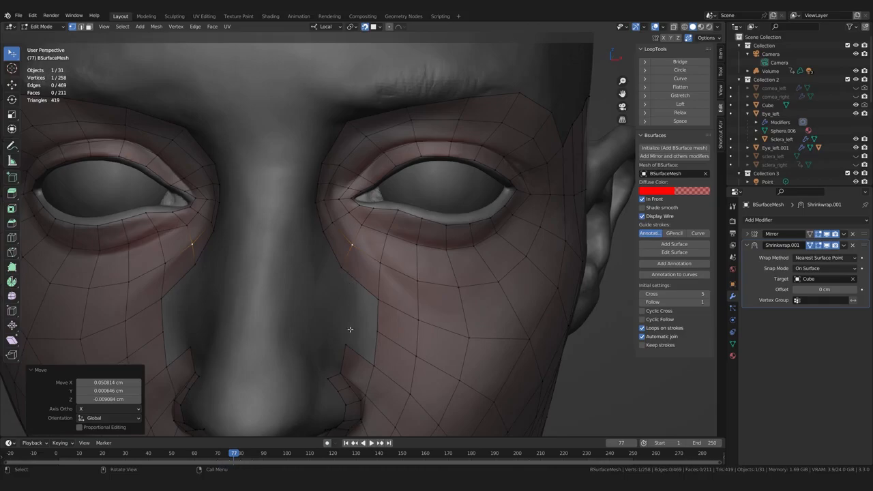
# - Fine-tune the mesh border vertex between the inner eye corner and the side of the nose
pyautogui.moveTo(350, 320); pyautogui.dragTo(302, 389, button='middle')
pyautogui.scroll(1, 307, 381)
pyautogui.moveTo(318, 348); pyautogui.dragTo(325, 281, button='middle')
pyautogui.moveTo(327, 274); pyautogui.dragTo(329, 271)
pyautogui.moveTo(291, 273); pyautogui.dragTo(318, 294, button='middle')
pyautogui.moveTo(335, 274); pyautogui.dragTo(331, 274)
pyautogui.moveTo(341, 274); pyautogui.dragTo(314, 275, button='middle')
pyautogui.moveTo(314, 275); pyautogui.dragTo(315, 276)
pyautogui.moveTo(325, 267); pyautogui.dragTo(320, 294, button='middle')
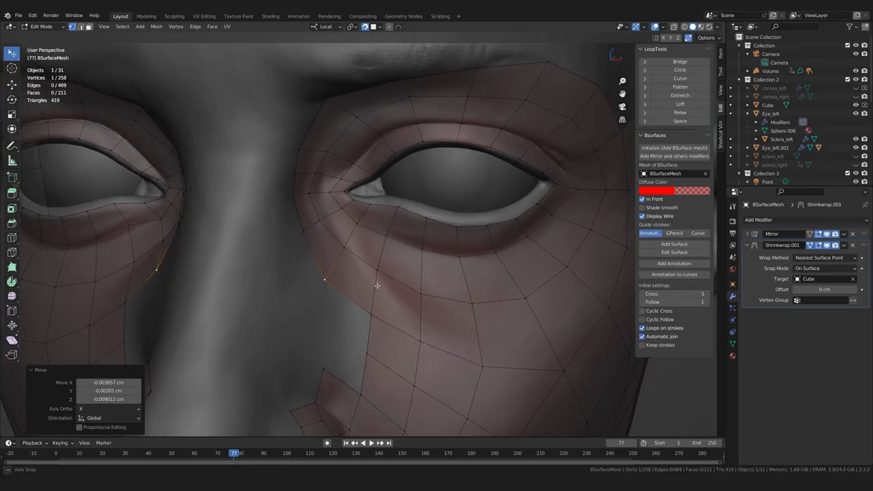
# - Build new faces with Poly Build to fill the gap between the cheek border and the nostril wing
pyautogui.click(12, 267)
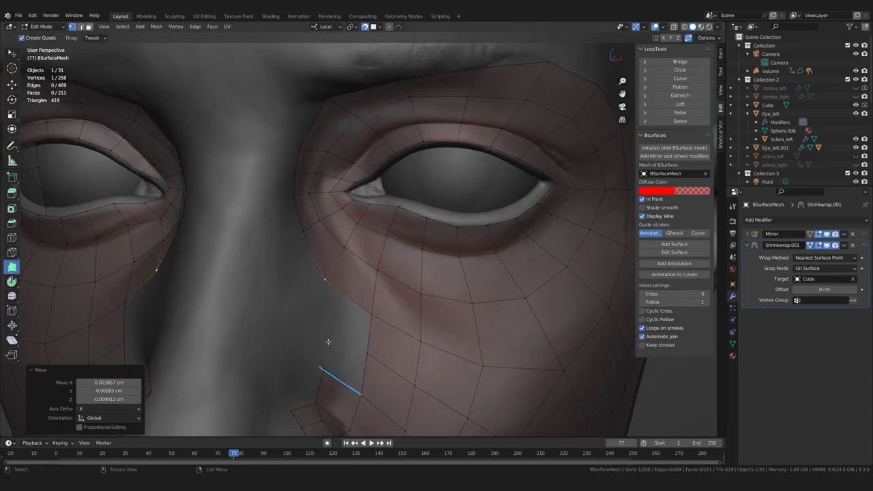
pyautogui.moveTo(334, 321); pyautogui.dragTo(297, 326)
pyautogui.moveTo(353, 354); pyautogui.dragTo(329, 366)
# - Reposition the vertices along the border running from the nostril wing up toward the inner eye corner
pyautogui.moveTo(409, 376); pyautogui.dragTo(305, 312, button='middle')
pyautogui.moveTo(306, 312); pyautogui.dragTo(318, 317)
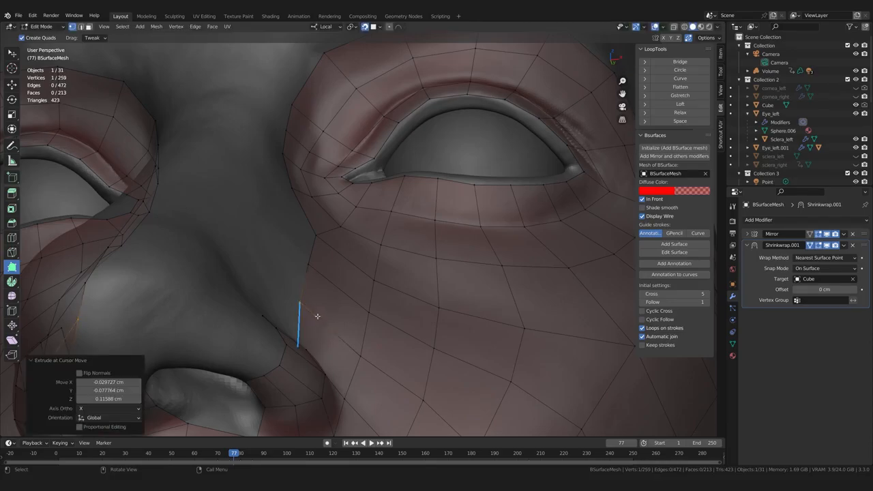
pyautogui.moveTo(301, 303); pyautogui.dragTo(293, 341, button='middle')
pyautogui.moveTo(292, 341); pyautogui.dragTo(290, 300)
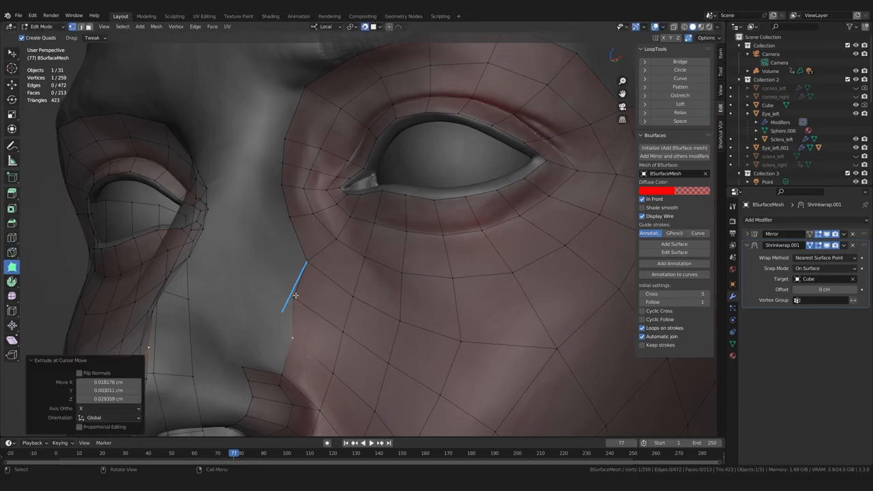
pyautogui.moveTo(301, 322); pyautogui.dragTo(311, 324, button='middle')
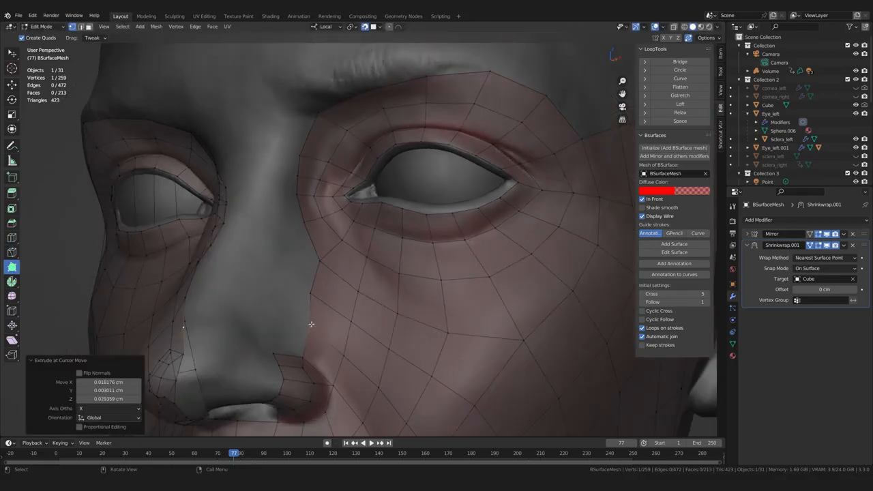
pyautogui.moveTo(301, 300); pyautogui.dragTo(314, 293)
pyautogui.moveTo(323, 260); pyautogui.dragTo(325, 259)
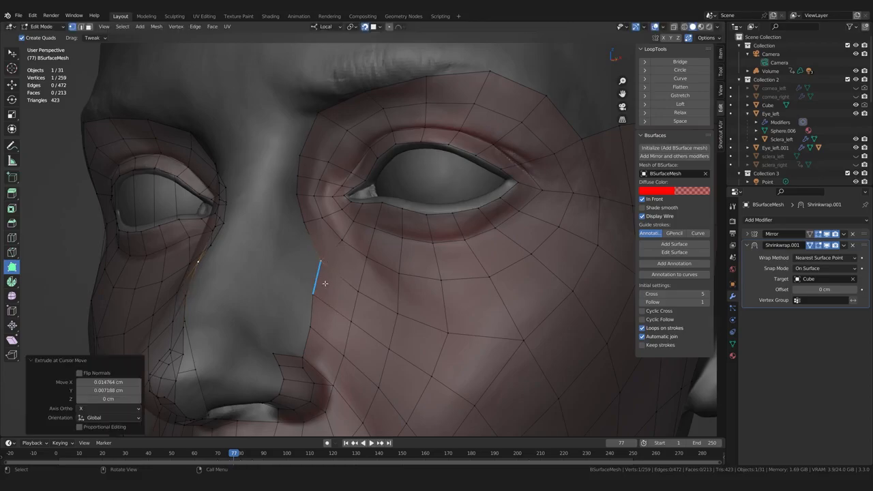
# - Build a quad from the border below the inner eye corner onto the nose side and toggle the Shrinkwrap modifier's on-cage display
pyautogui.scroll(1, 327, 289)
pyautogui.moveTo(327, 290); pyautogui.dragTo(296, 276, button='middle')
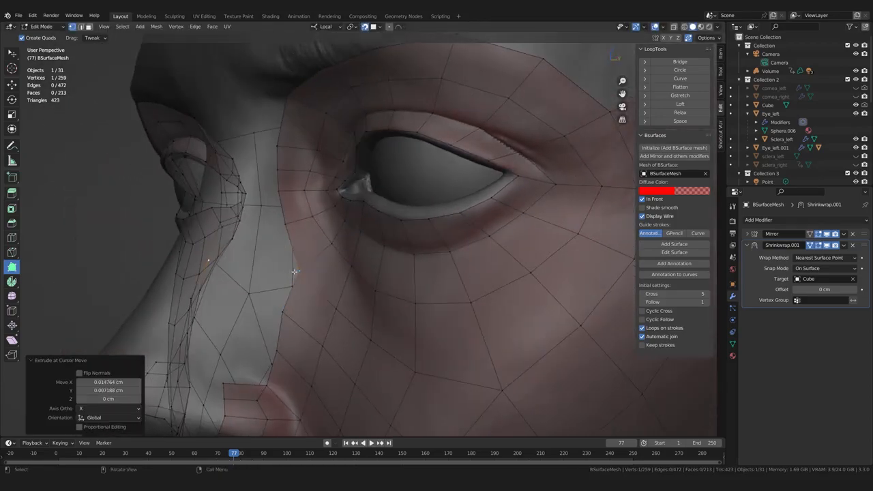
pyautogui.moveTo(295, 269); pyautogui.dragTo(240, 252)
pyautogui.moveTo(239, 251); pyautogui.dragTo(303, 300, button='middle')
pyautogui.click(810, 245)
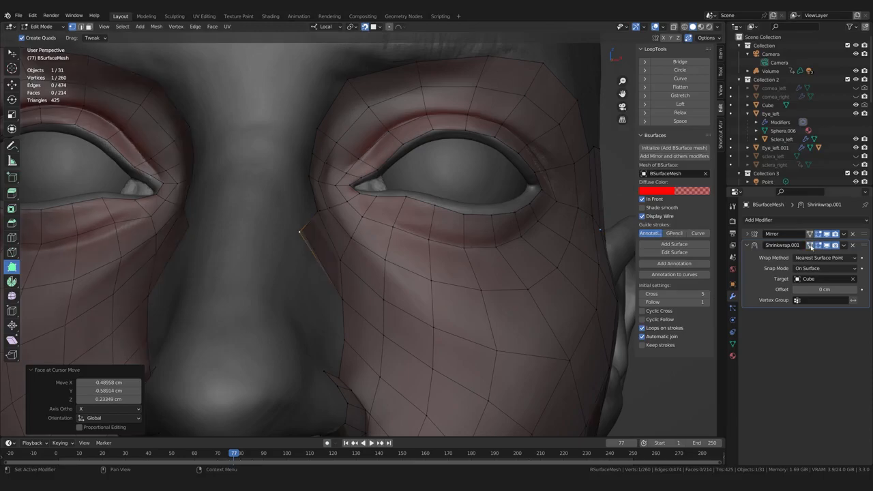
# - Adjust the new quad's outer corner vertex on the side of the nose
pyautogui.moveTo(328, 249); pyautogui.dragTo(240, 274, button='middle')
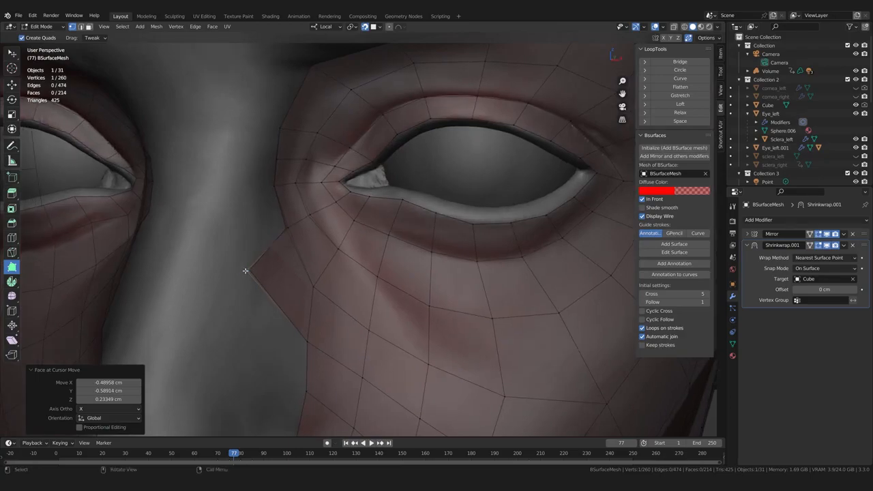
pyautogui.click(243, 283)
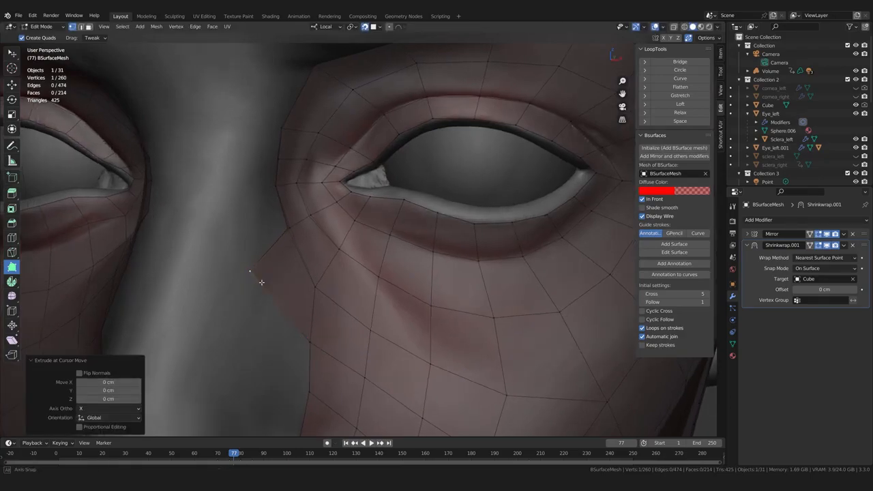
pyautogui.moveTo(246, 271); pyautogui.dragTo(253, 275)
pyautogui.moveTo(253, 275); pyautogui.dragTo(217, 284, button='middle')
pyautogui.moveTo(246, 262); pyautogui.dragTo(245, 267)
pyautogui.moveTo(245, 267); pyautogui.dragTo(268, 257, button='middle')
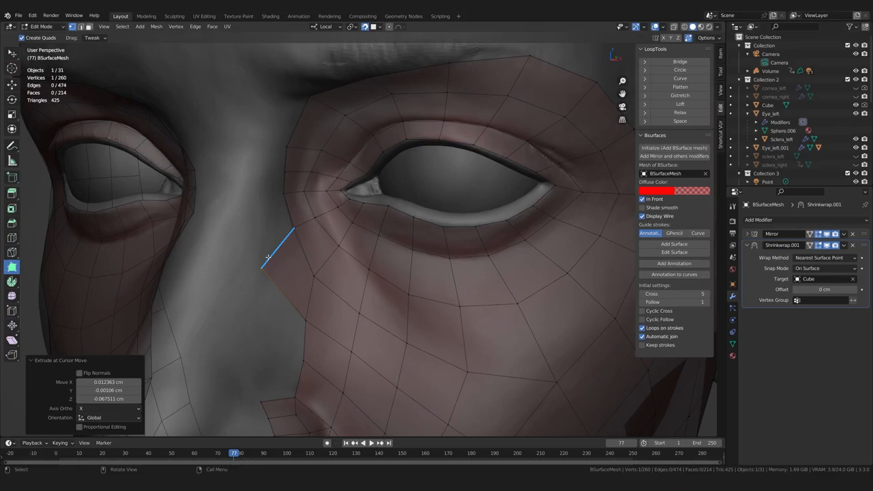
pyautogui.moveTo(294, 359); pyautogui.dragTo(280, 356, button='middle')
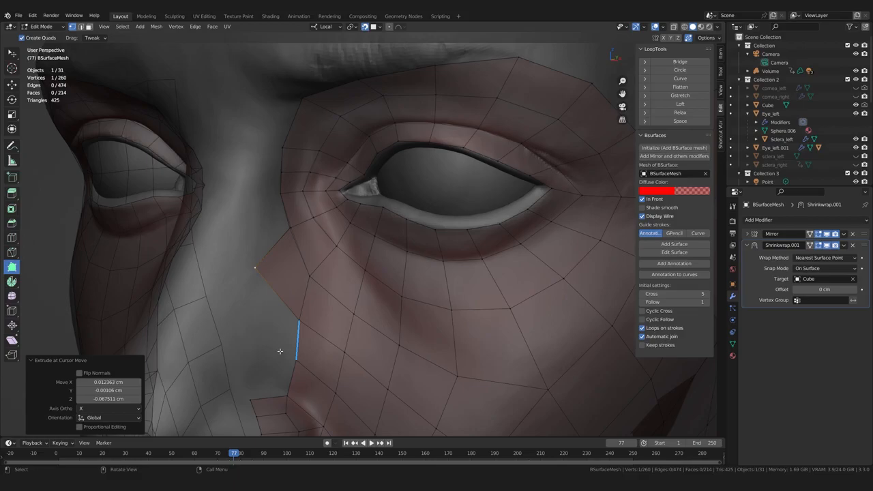
# - Delete the pointed quad that juts out onto the side of the nose below the inner eye corner
pyautogui.moveTo(298, 323); pyautogui.dragTo(290, 310, button='middle')
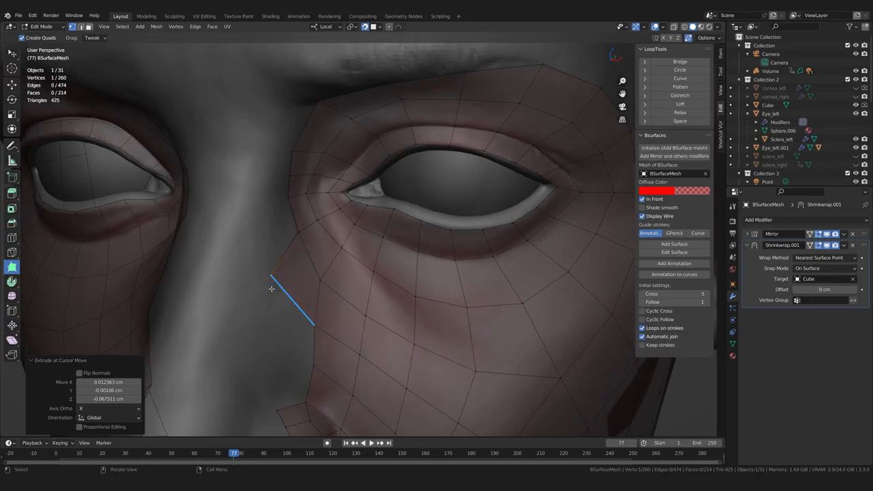
pyautogui.moveTo(350, 289); pyautogui.dragTo(314, 282, button='middle')
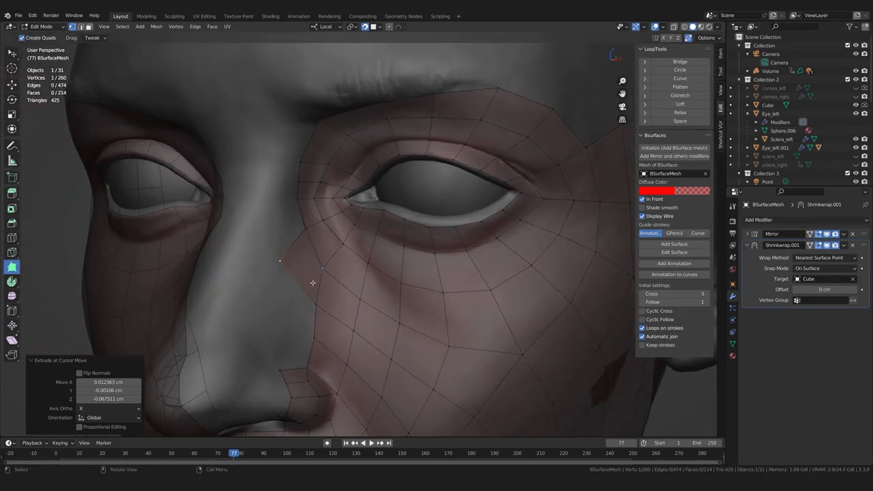
pyautogui.press('3')
pyautogui.press('1')
pyautogui.keyDown('ctrl'); pyautogui.click(307, 266); pyautogui.keyUp('ctrl')
pyautogui.hotkey('ctrl', 'z')
pyautogui.click(298, 278)
pyautogui.hotkey('ctrl', 'z')
pyautogui.click(266, 286)
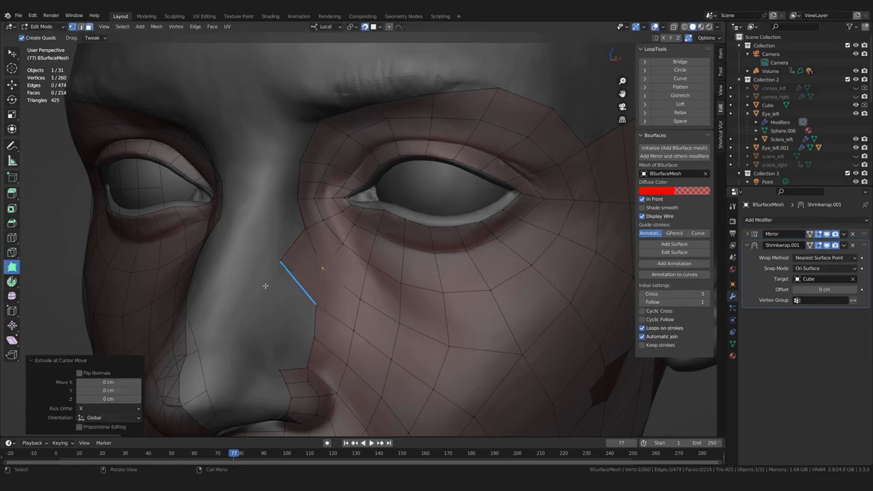
pyautogui.keyDown('shift'); pyautogui.click(303, 266); pyautogui.keyUp('shift')
# - Turn off the Mirror modifier's edit-mode display and enable the on-cage display of the Shrinkwrap.001 modifier
pyautogui.scroll(1, 312, 315)
pyautogui.moveTo(311, 315); pyautogui.dragTo(318, 289, button='middle')
pyautogui.scroll(-1, 331, 314)
pyautogui.click(811, 246)
pyautogui.click(810, 246)
pyautogui.click(809, 234)
pyautogui.click(809, 234)
# - Extrude a new quad from the inner cheek border onto the side of the nose and adjust its surrounding vertices
pyautogui.moveTo(382, 300); pyautogui.dragTo(353, 293, button='middle')
pyautogui.moveTo(354, 280); pyautogui.dragTo(302, 286)
pyautogui.moveTo(365, 262); pyautogui.dragTo(361, 259)
pyautogui.moveTo(353, 308); pyautogui.dragTo(353, 310)
pyautogui.moveTo(339, 330); pyautogui.dragTo(315, 333, button='middle')
pyautogui.moveTo(296, 242); pyautogui.dragTo(294, 250)
pyautogui.moveTo(287, 286); pyautogui.dragTo(285, 297)
# - Continue the strip of quads from the side of the nose up past the inner eye corner to the brow
pyautogui.moveTo(333, 217); pyautogui.dragTo(279, 200)
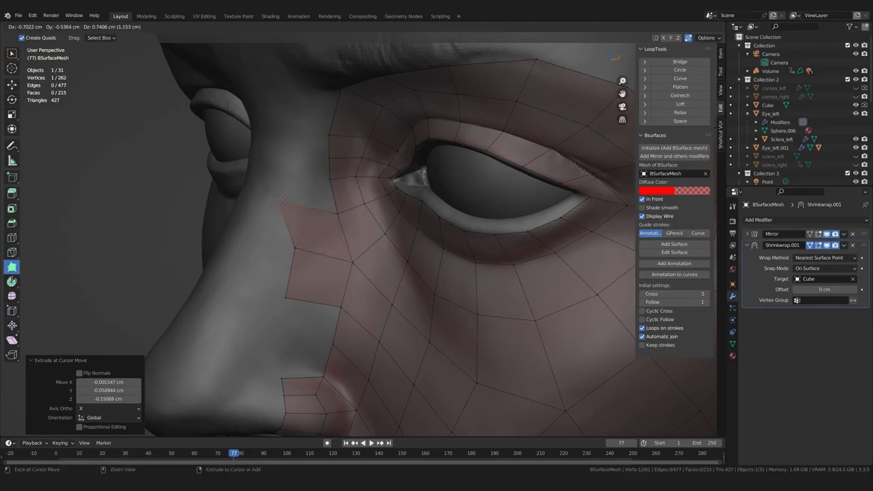
pyautogui.keyDown('ctrl'); pyautogui.moveTo(328, 206); pyautogui.dragTo(296, 125); pyautogui.keyUp('ctrl')
pyautogui.hotkey('ctrl', 'z')
pyautogui.moveTo(310, 166); pyautogui.dragTo(335, 145, button='middle')
pyautogui.keyDown('ctrl'); pyautogui.moveTo(330, 115); pyautogui.dragTo(313, 85); pyautogui.keyUp('ctrl')
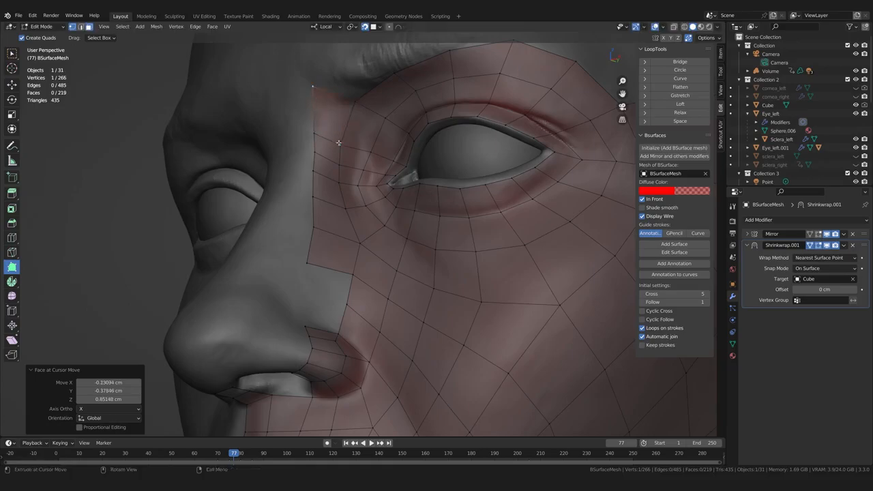
# - Extrude a quad upward from the inner brow corner and fill a second quad beside it along the eyebrow
pyautogui.moveTo(333, 140); pyautogui.dragTo(361, 121, button='middle')
pyautogui.moveTo(378, 102); pyautogui.dragTo(375, 103)
pyautogui.moveTo(375, 103); pyautogui.dragTo(341, 262, button='middle')
pyautogui.moveTo(303, 192); pyautogui.dragTo(327, 213)
pyautogui.moveTo(326, 213); pyautogui.dragTo(318, 232, button='middle')
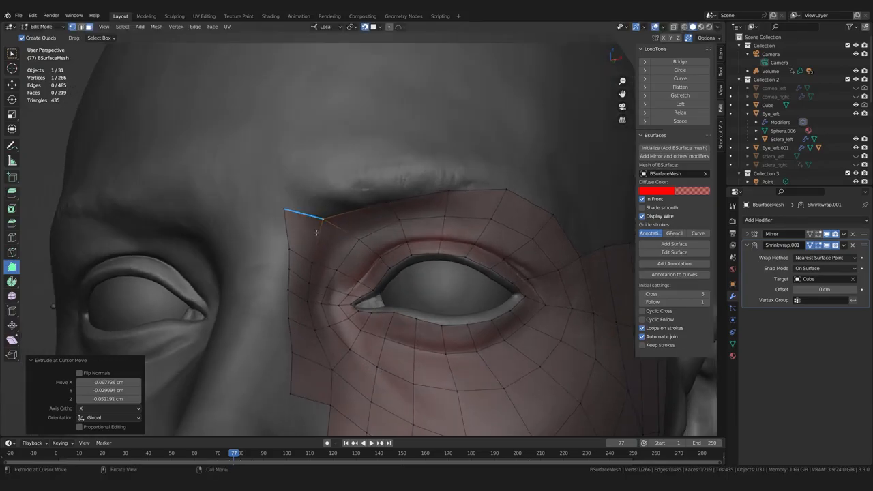
pyautogui.keyDown('ctrl'); pyautogui.moveTo(307, 210); pyautogui.dragTo(300, 175); pyautogui.keyUp('ctrl')
pyautogui.hotkey('ctrl', 'z')
pyautogui.moveTo(301, 207); pyautogui.dragTo(307, 176)
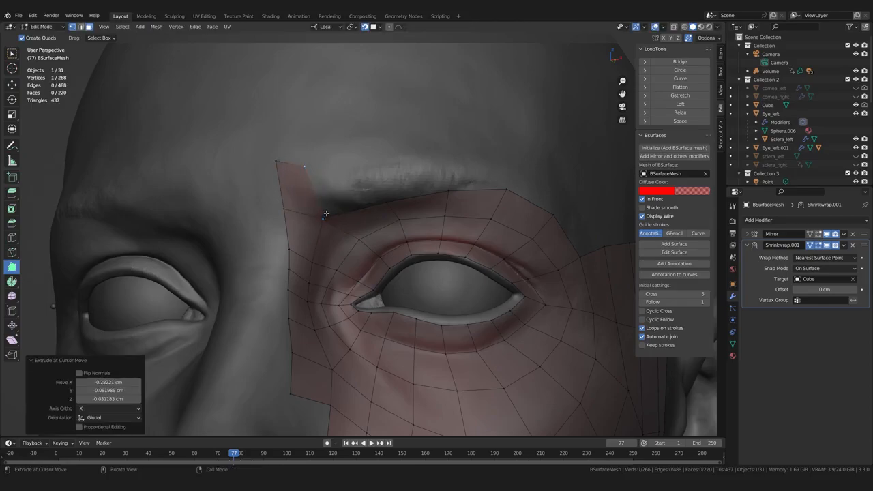
pyautogui.keyDown('ctrl'); pyautogui.click(379, 181); pyautogui.keyUp('ctrl')
# - Nudge the outer corner of the new brow quads and a vertex between the brow and inner eye corner
pyautogui.moveTo(297, 172); pyautogui.dragTo(349, 183, button='middle')
pyautogui.scroll(2, 362, 182)
pyautogui.moveTo(384, 182); pyautogui.dragTo(380, 176)
pyautogui.moveTo(380, 176); pyautogui.dragTo(337, 223, button='middle')
pyautogui.moveTo(337, 224); pyautogui.dragTo(338, 217)
pyautogui.scroll(2, 339, 222)
pyautogui.moveTo(339, 224); pyautogui.dragTo(332, 205, button='middle')
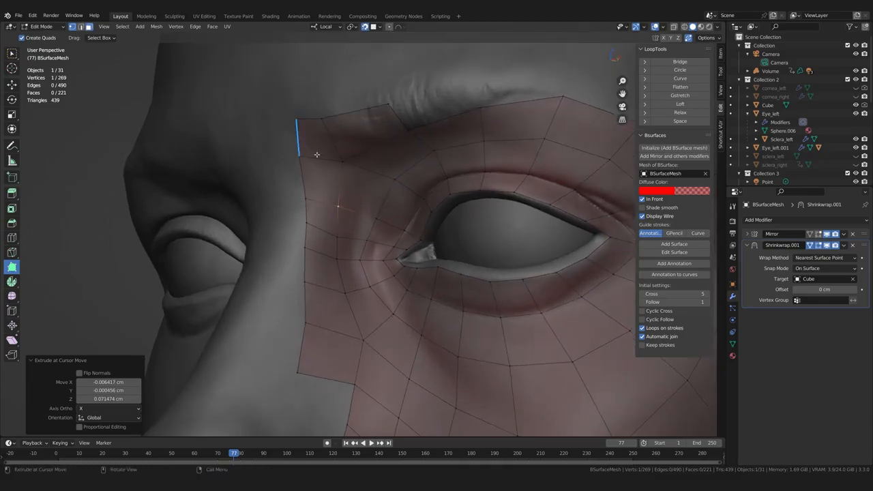
# - Reposition the upper and lower border vertices of the quad strip along the nose bridge
pyautogui.moveTo(295, 161); pyautogui.dragTo(298, 168, button='middle')
pyautogui.moveTo(298, 169); pyautogui.dragTo(297, 171)
pyautogui.moveTo(298, 170); pyautogui.dragTo(281, 175, button='middle')
pyautogui.moveTo(297, 328); pyautogui.dragTo(297, 339)
pyautogui.moveTo(297, 339); pyautogui.dragTo(349, 337, button='middle')
# - In edge selection mode, select the path of edges around the inner eye corner and extend it to edge rings
pyautogui.press('w')
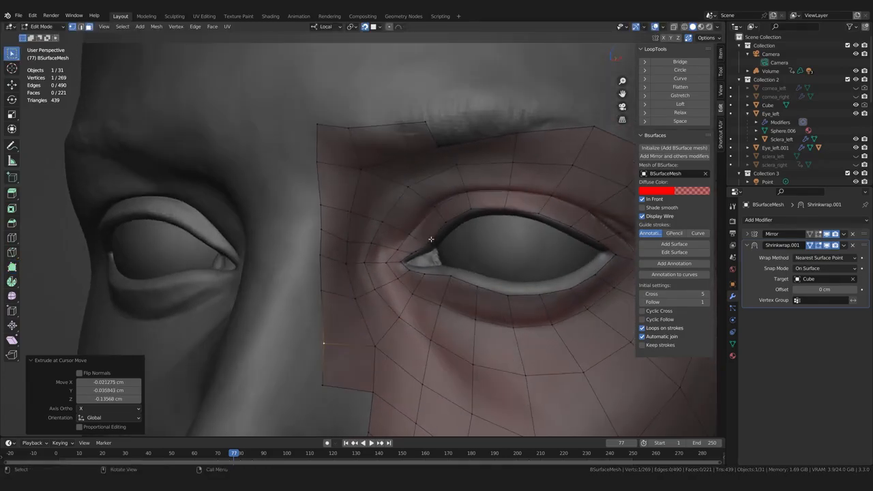
pyautogui.press('2')
pyautogui.click(434, 239)
pyautogui.keyDown('ctrl'); pyautogui.click(412, 253); pyautogui.keyUp('ctrl')
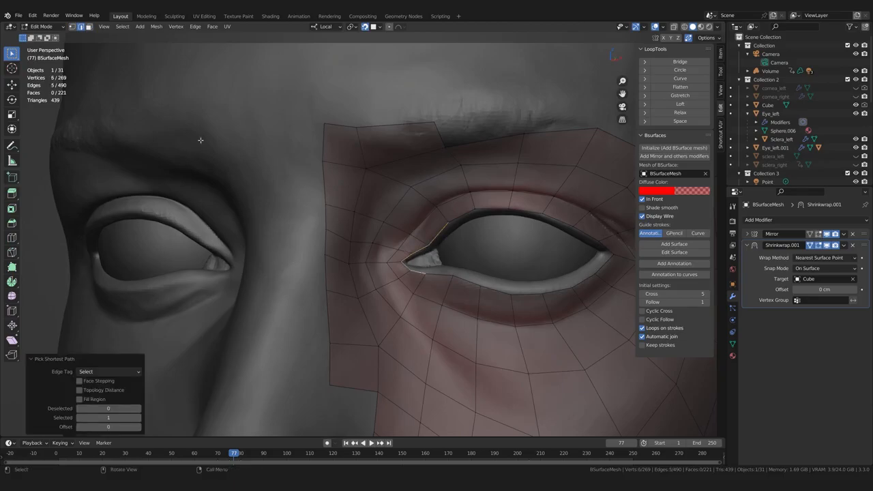
pyautogui.click(156, 26)
pyautogui.moveTo(122, 26)
pyautogui.moveTo(157, 166)
pyautogui.click(215, 163)
pyautogui.click(122, 26)
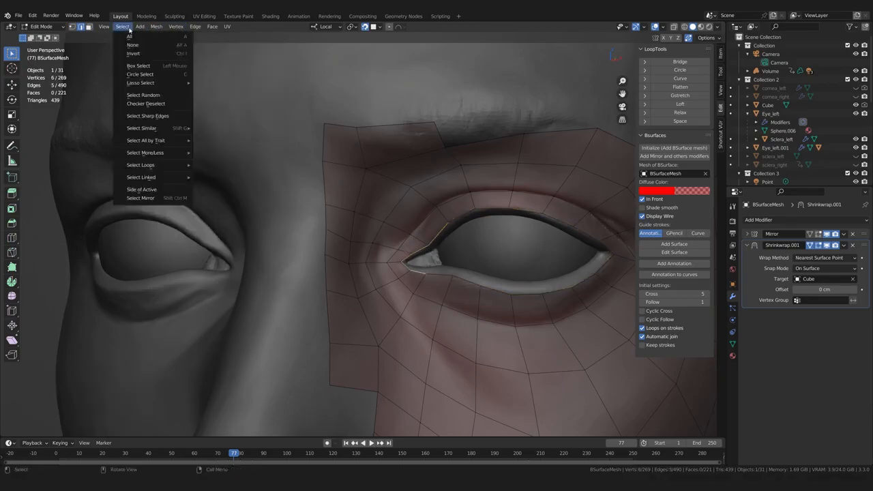
pyautogui.click(225, 171)
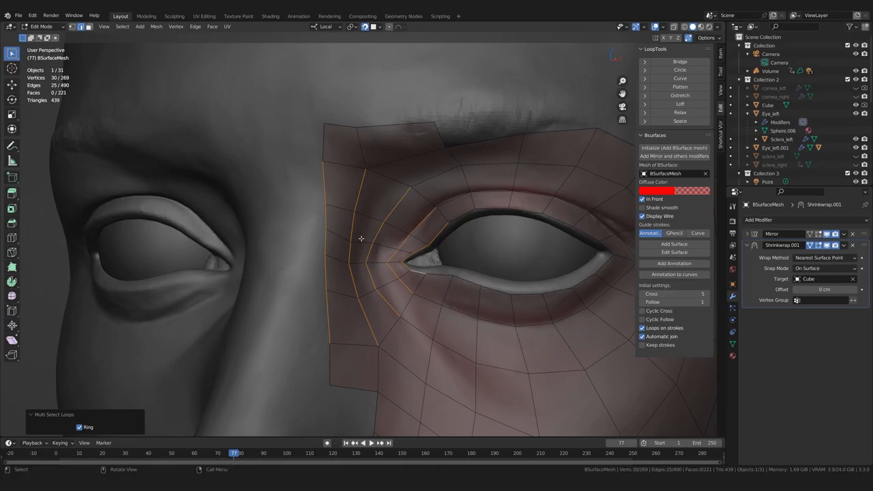
pyautogui.hotkey('alt', 'a')
pyautogui.moveTo(393, 278); pyautogui.dragTo(224, 292, button='middle')
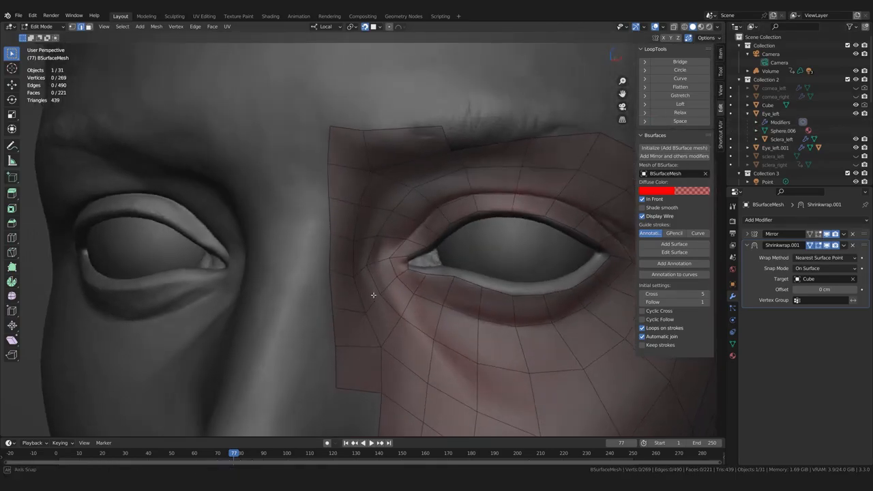
pyautogui.hotkey('ctrl', 'z')
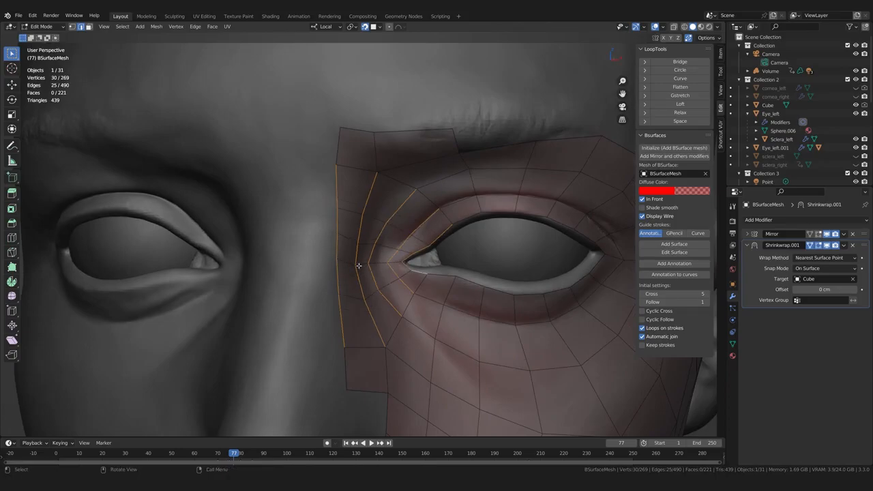
# - Select the edge rings running from above the inner eye corner to the nose and even them out with LoopTools Space
pyautogui.click(405, 259)
pyautogui.keyDown('ctrl'); pyautogui.click(452, 224); pyautogui.keyUp('ctrl')
pyautogui.click(123, 27)
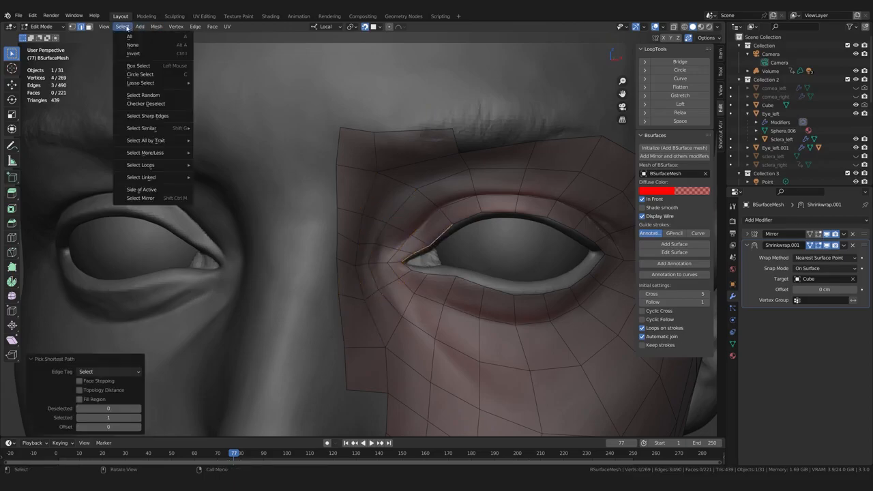
pyautogui.moveTo(144, 165)
pyautogui.click(217, 173)
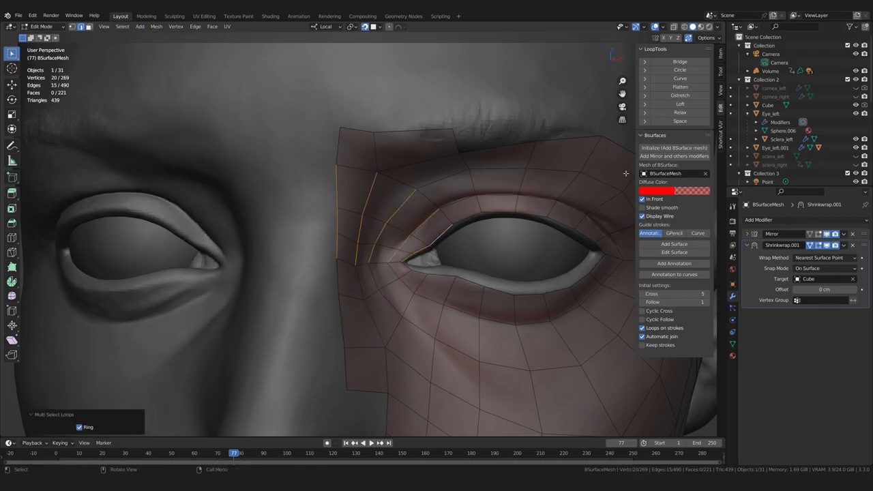
pyautogui.click(677, 122)
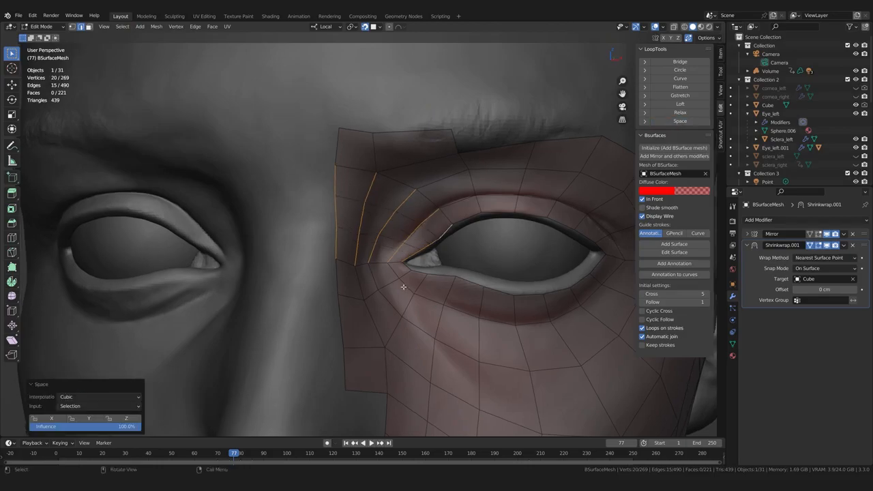
pyautogui.moveTo(383, 325); pyautogui.dragTo(355, 338, button='middle')
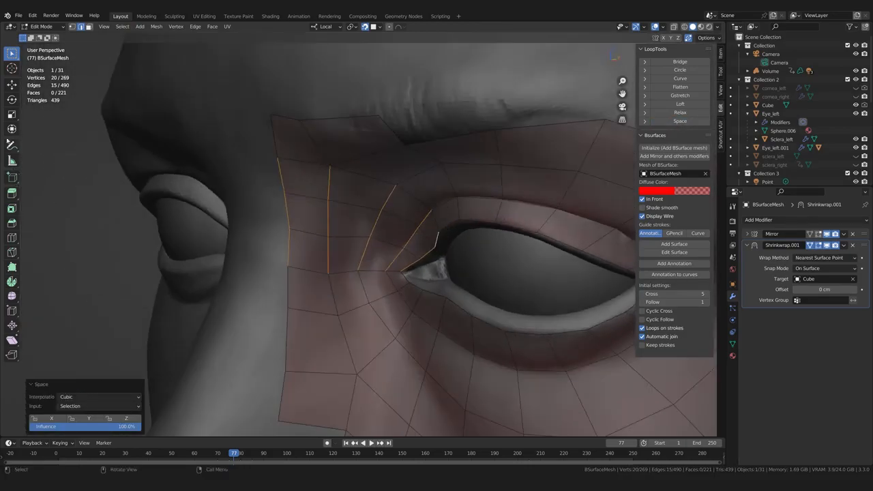
pyautogui.click(90, 238)
pyautogui.moveTo(90, 238); pyautogui.dragTo(129, 257, button='middle')
# - With the Poly Build tool, reposition the vertices around the inner eye corner
pyautogui.click(12, 267)
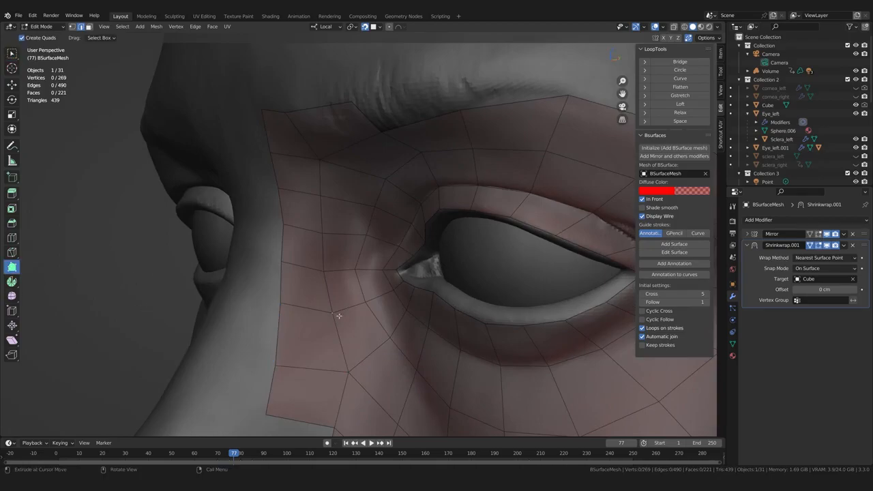
pyautogui.keyDown('ctrl'); pyautogui.click(343, 316); pyautogui.keyUp('ctrl')
pyautogui.moveTo(343, 317); pyautogui.dragTo(357, 280, button='middle')
pyautogui.moveTo(356, 279); pyautogui.dragTo(357, 277)
pyautogui.moveTo(400, 278); pyautogui.dragTo(426, 288, button='middle')
pyautogui.moveTo(370, 277); pyautogui.dragTo(368, 277)
pyautogui.moveTo(398, 274); pyautogui.dragTo(399, 276)
pyautogui.moveTo(398, 276); pyautogui.dragTo(346, 287, button='middle')
pyautogui.moveTo(350, 279); pyautogui.dragTo(326, 280)
# - Move the border vertices along the side of the nose and up to the inner end of the brow
pyautogui.moveTo(330, 333); pyautogui.dragTo(334, 334)
pyautogui.moveTo(325, 235); pyautogui.dragTo(347, 229, button='middle')
pyautogui.moveTo(276, 214); pyautogui.dragTo(268, 220)
pyautogui.moveTo(268, 168); pyautogui.dragTo(272, 170)
pyautogui.moveTo(260, 123); pyautogui.dragTo(271, 127)
pyautogui.scroll(-4, 270, 127)
# - Even out the vertices between the inner brow quads and the inner part of the upper eyelid
pyautogui.moveTo(271, 128); pyautogui.dragTo(331, 138, button='middle')
pyautogui.moveTo(381, 161); pyautogui.dragTo(387, 158)
pyautogui.moveTo(359, 152); pyautogui.dragTo(357, 154)
pyautogui.moveTo(382, 123); pyautogui.dragTo(389, 125)
pyautogui.moveTo(387, 158); pyautogui.dragTo(393, 156)
pyautogui.moveTo(393, 156); pyautogui.dragTo(396, 183, button='middle')
pyautogui.moveTo(393, 170); pyautogui.dragTo(390, 168)
pyautogui.moveTo(390, 136); pyautogui.dragTo(389, 135)
# - Adjust the vertices above the upper eyelid for smoother edge flow beneath the brow
pyautogui.moveTo(408, 165); pyautogui.dragTo(414, 168, button='middle')
pyautogui.moveTo(447, 156); pyautogui.dragTo(438, 157)
pyautogui.moveTo(443, 133); pyautogui.dragTo(443, 179)
pyautogui.moveTo(448, 203); pyautogui.dragTo(433, 180, button='middle')
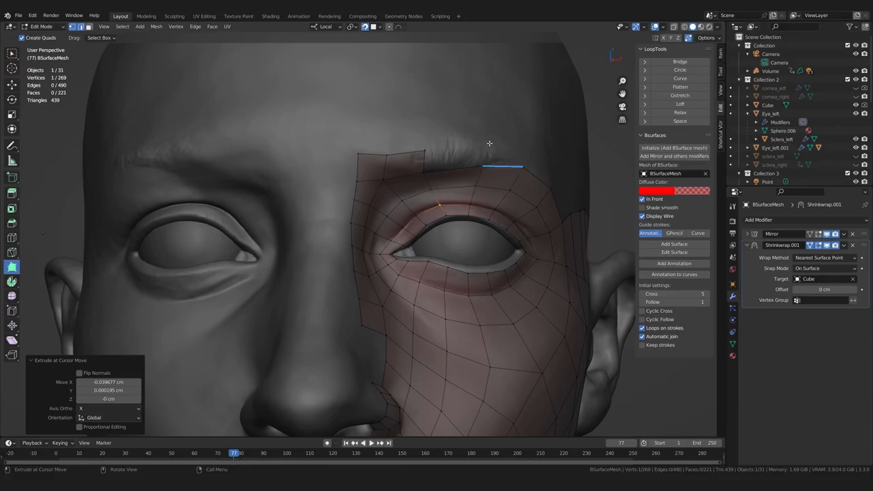
# - Reposition the inner brow vertices and the vertex just below them above the eye
pyautogui.moveTo(424, 152); pyautogui.dragTo(386, 177)
pyautogui.moveTo(399, 206); pyautogui.dragTo(436, 215, button='middle')
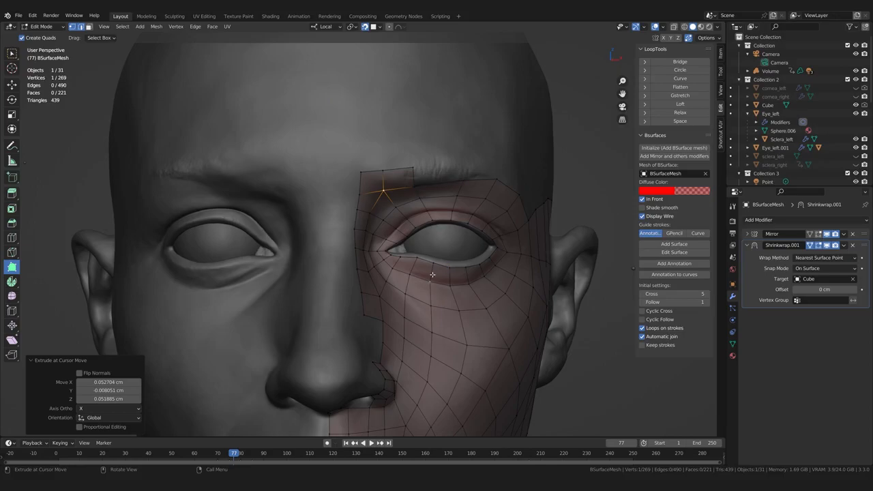
pyautogui.moveTo(450, 358); pyautogui.dragTo(454, 263, button='middle')
pyautogui.keyDown('shift'); pyautogui.moveTo(458, 213); pyautogui.dragTo(432, 237, button='middle'); pyautogui.keyUp('shift')
pyautogui.moveTo(403, 171)
pyautogui.mouseDown()
pyautogui.moveTo(400, 160)
pyautogui.moveTo(411, 185)
pyautogui.mouseUp()
pyautogui.moveTo(399, 138); pyautogui.dragTo(411, 184)
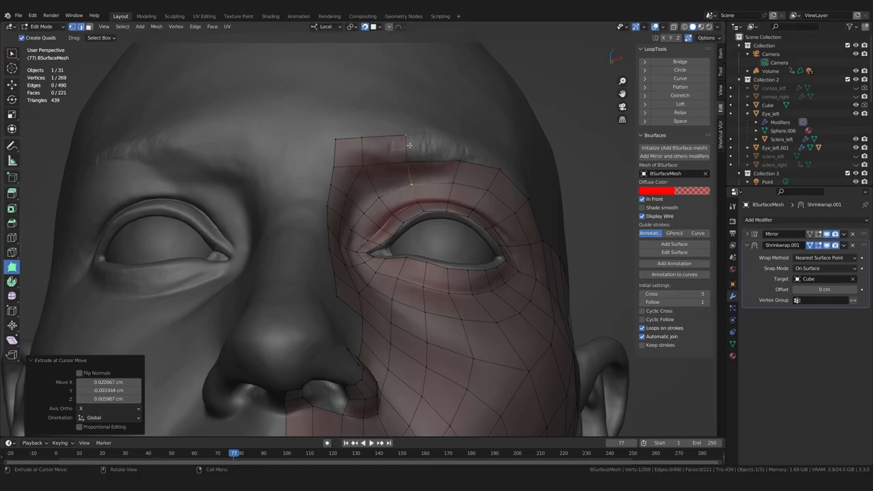
# - Add two more quads outward along the eyebrow and nudge their corner vertices
pyautogui.moveTo(464, 159); pyautogui.dragTo(425, 185, button='middle')
pyautogui.keyDown('ctrl'); pyautogui.moveTo(424, 166); pyautogui.dragTo(462, 139); pyautogui.keyUp('ctrl')
pyautogui.moveTo(461, 140); pyautogui.dragTo(458, 140)
pyautogui.moveTo(458, 143); pyautogui.dragTo(426, 151, button='middle')
pyautogui.keyDown('ctrl'); pyautogui.moveTo(438, 166); pyautogui.dragTo(495, 139); pyautogui.keyUp('ctrl')
pyautogui.moveTo(434, 144); pyautogui.dragTo(431, 148)
# - Fine-tune the vertices at the upper edge of the nostril wing
pyautogui.moveTo(431, 148); pyautogui.dragTo(331, 298, button='middle')
pyautogui.scroll(-3, 341, 275)
pyautogui.scroll(5, 392, 280)
pyautogui.moveTo(300, 318); pyautogui.dragTo(297, 312)
pyautogui.moveTo(307, 328); pyautogui.dragTo(319, 334, button='middle')
pyautogui.scroll(-2, 320, 333)
pyautogui.scroll(2, 327, 323)
pyautogui.moveTo(339, 315); pyautogui.dragTo(340, 313)
pyautogui.moveTo(340, 314); pyautogui.dragTo(363, 367, button='middle')
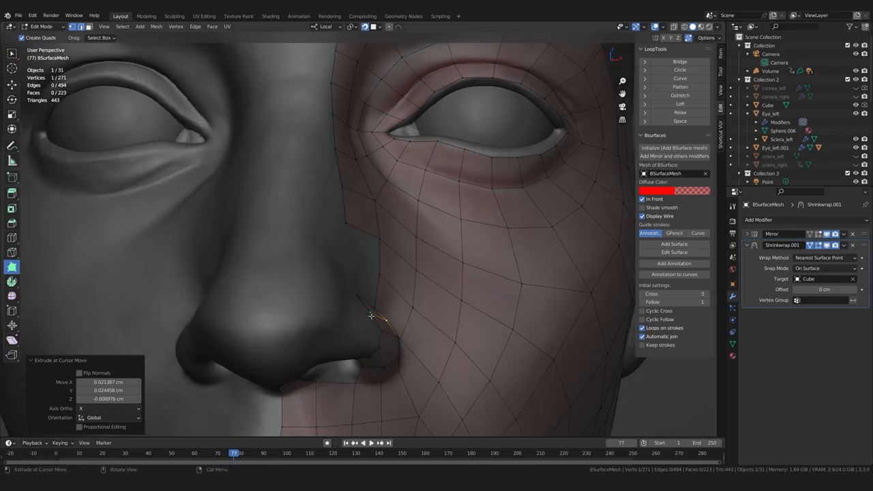
# - Move the lower rim vertex of the nostril wing outward near the nostril opening
pyautogui.moveTo(380, 334); pyautogui.dragTo(348, 330, button='middle')
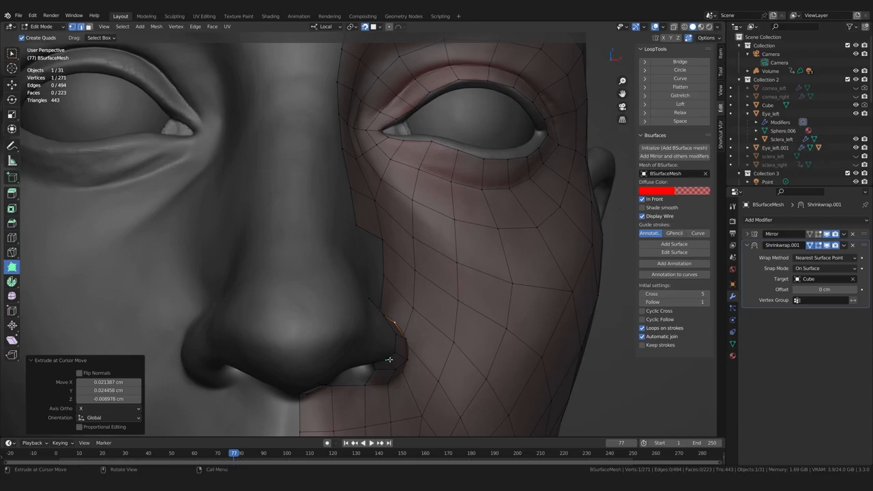
pyautogui.moveTo(528, 357); pyautogui.dragTo(363, 299, button='middle')
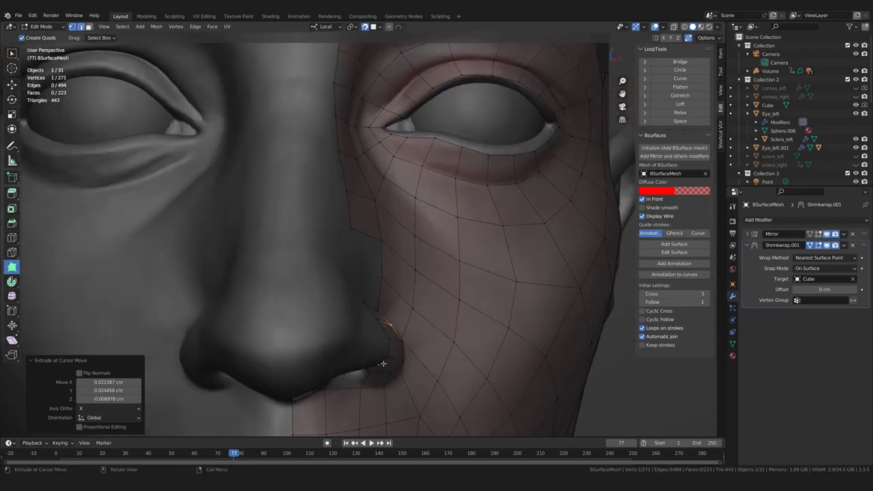
pyautogui.moveTo(367, 379); pyautogui.dragTo(335, 344, button='middle')
pyautogui.press('g')
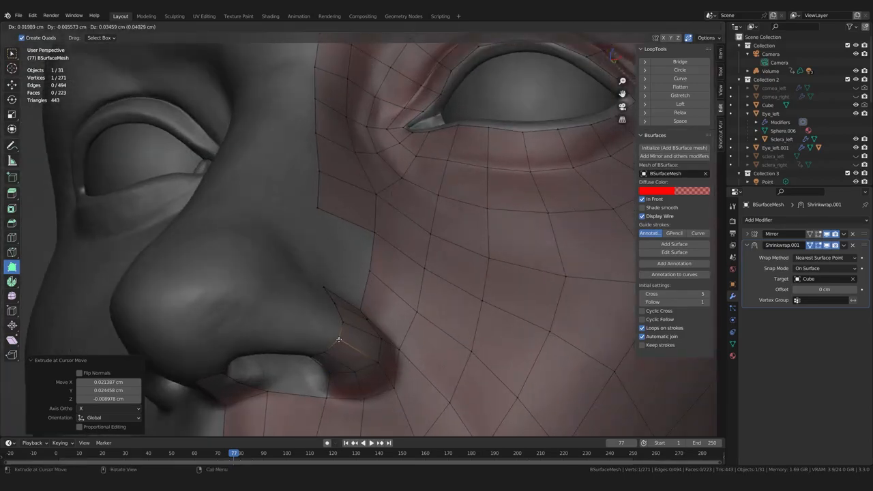
pyautogui.click(327, 351)
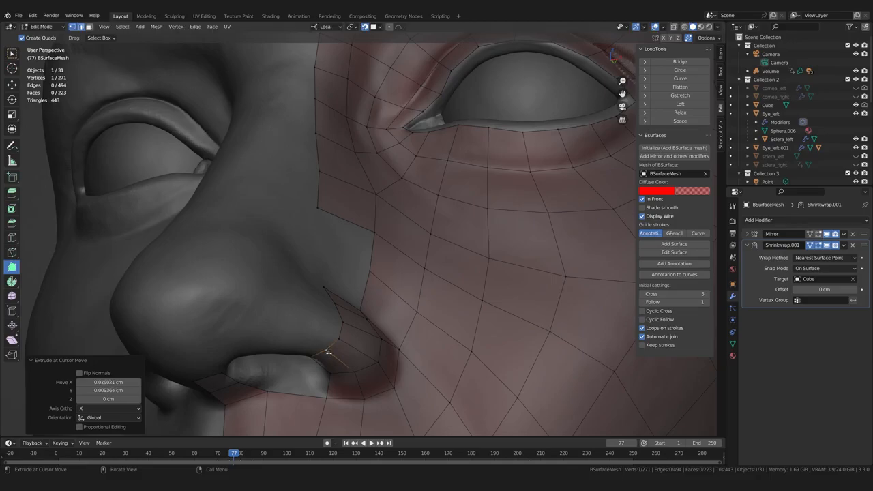
pyautogui.moveTo(327, 353); pyautogui.dragTo(354, 369, button='middle')
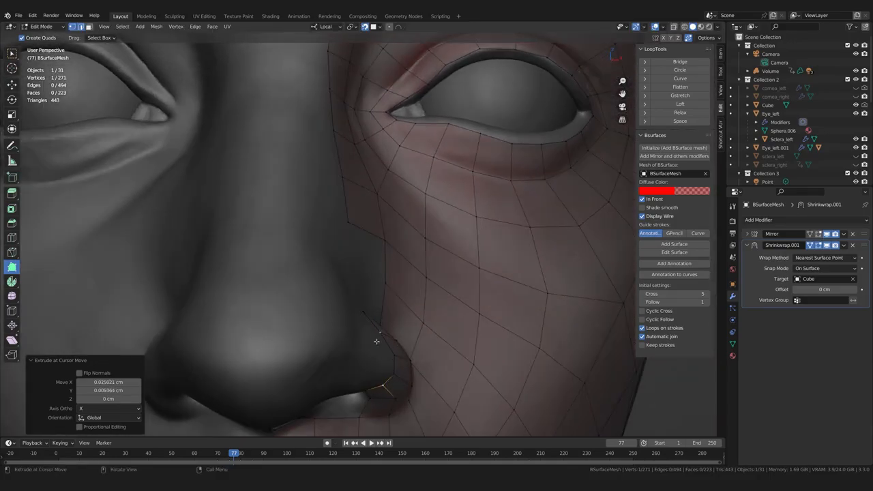
pyautogui.moveTo(390, 368); pyautogui.dragTo(381, 367, button='middle')
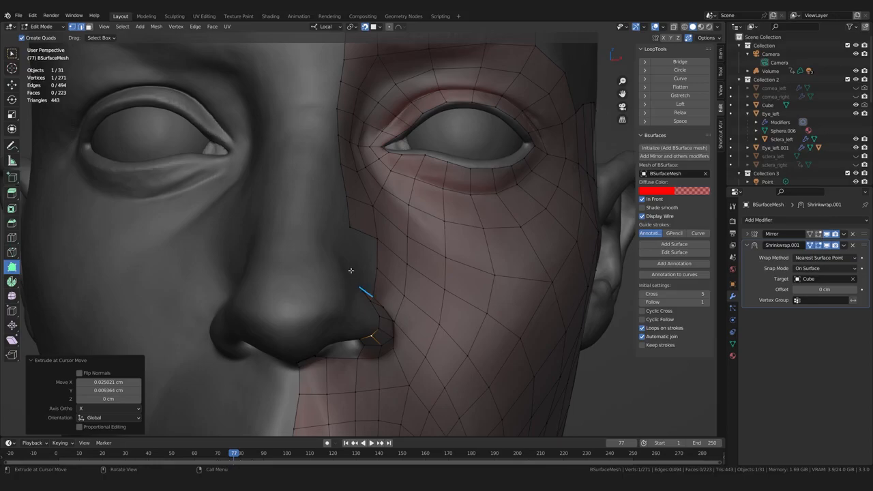
# - Nudge a vertex at the lower nostril wing and a vertex on the middle of the cheek
pyautogui.moveTo(358, 270); pyautogui.dragTo(340, 309, button='middle')
pyautogui.moveTo(371, 348); pyautogui.dragTo(375, 343)
pyautogui.moveTo(374, 344); pyautogui.dragTo(442, 351, button='middle')
pyautogui.moveTo(464, 358); pyautogui.dragTo(465, 358)
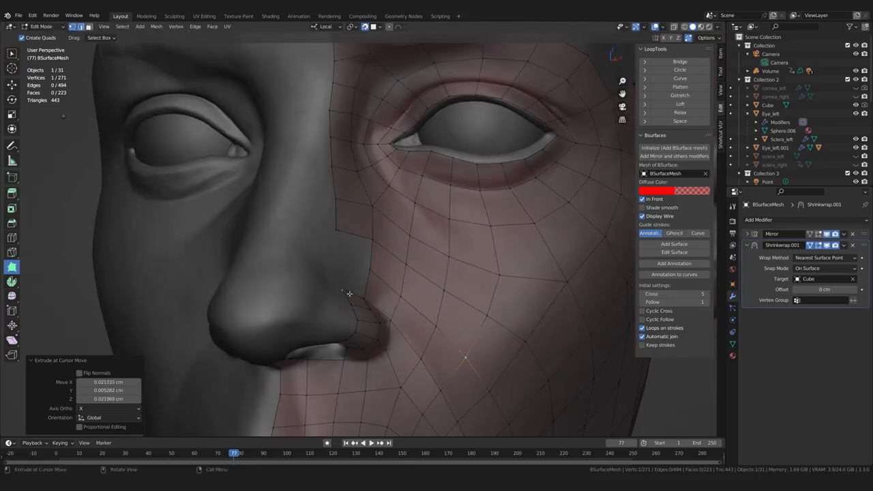
# - Align the vertices along the crease between the nostril wing and the cheek
pyautogui.moveTo(402, 335); pyautogui.dragTo(396, 340, button='middle')
pyautogui.moveTo(394, 340); pyautogui.dragTo(391, 355)
pyautogui.moveTo(391, 355); pyautogui.dragTo(368, 326, button='middle')
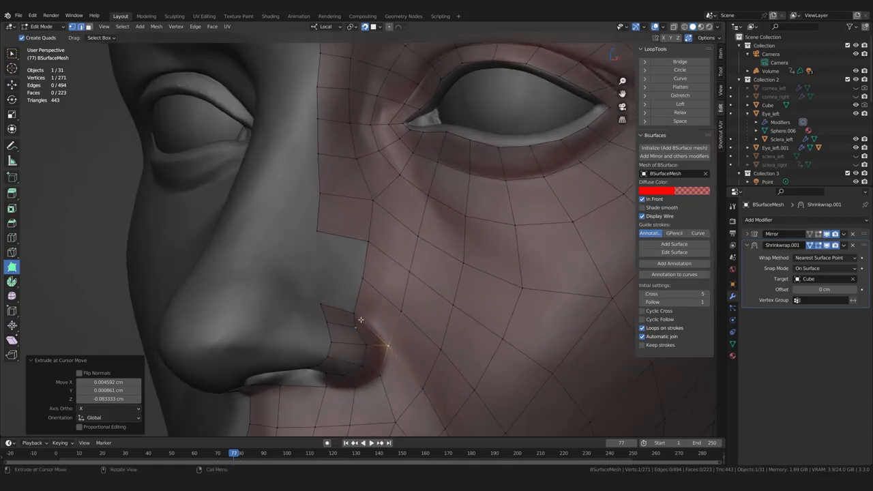
pyautogui.moveTo(357, 314); pyautogui.dragTo(387, 346)
pyautogui.moveTo(380, 340); pyautogui.dragTo(391, 341, button='middle')
pyautogui.moveTo(377, 321); pyautogui.dragTo(377, 319)
pyautogui.moveTo(394, 349); pyautogui.dragTo(393, 344)
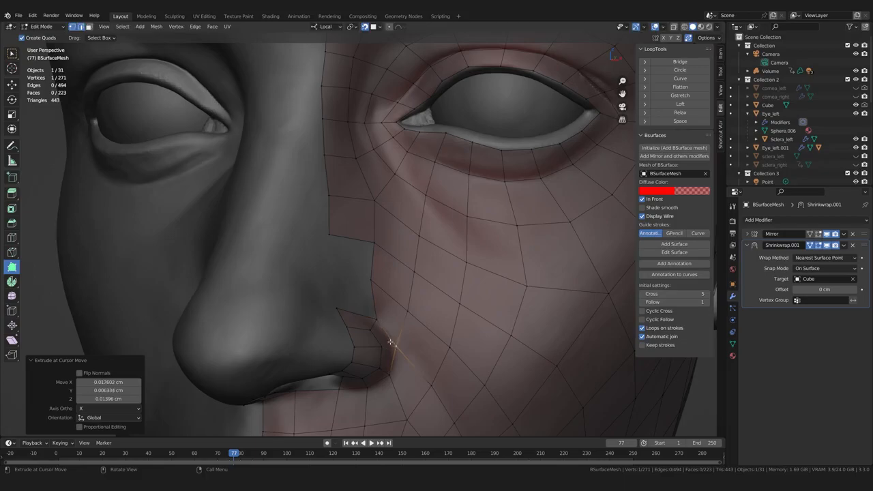
# - Shift the border vertices beside the nose above the nostril wing outward toward the cheek
pyautogui.moveTo(371, 277); pyautogui.dragTo(374, 288, button='middle')
pyautogui.moveTo(374, 274); pyautogui.dragTo(382, 278)
pyautogui.moveTo(374, 242); pyautogui.dragTo(385, 247)
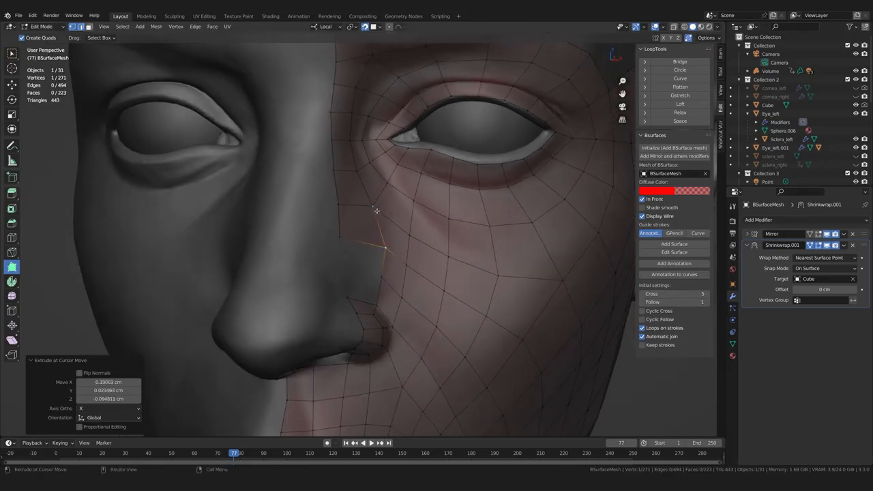
pyautogui.moveTo(375, 225); pyautogui.dragTo(379, 277, button='middle')
# - Undo and redo the last three vertex moves beside the nose to compare the edge flow
pyautogui.hotkey('ctrl', 'z')
pyautogui.hotkey('ctrl', 'z')
pyautogui.hotkey('ctrl', 'z')
pyautogui.moveTo(368, 318); pyautogui.dragTo(381, 298, button='middle')
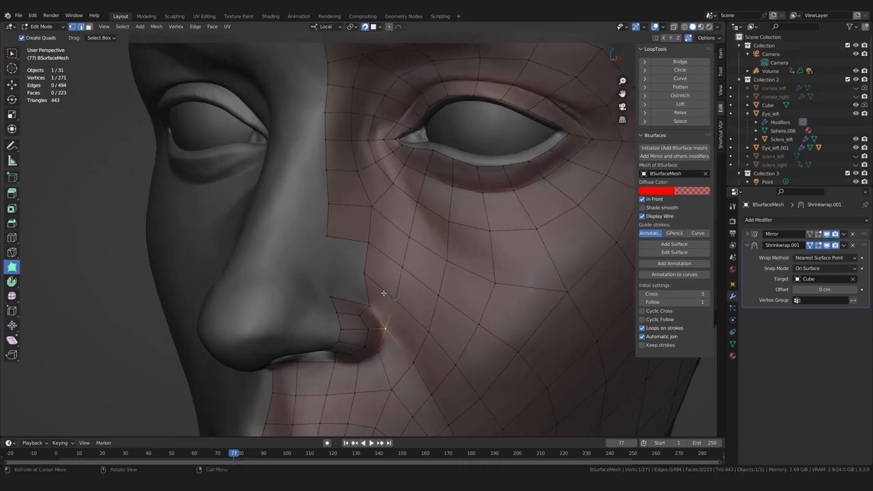
pyautogui.hotkey('ctrl', 'shift', 'z')
pyautogui.hotkey('ctrl', 'shift', 'z')
pyautogui.hotkey('ctrl', 'shift', 'z')
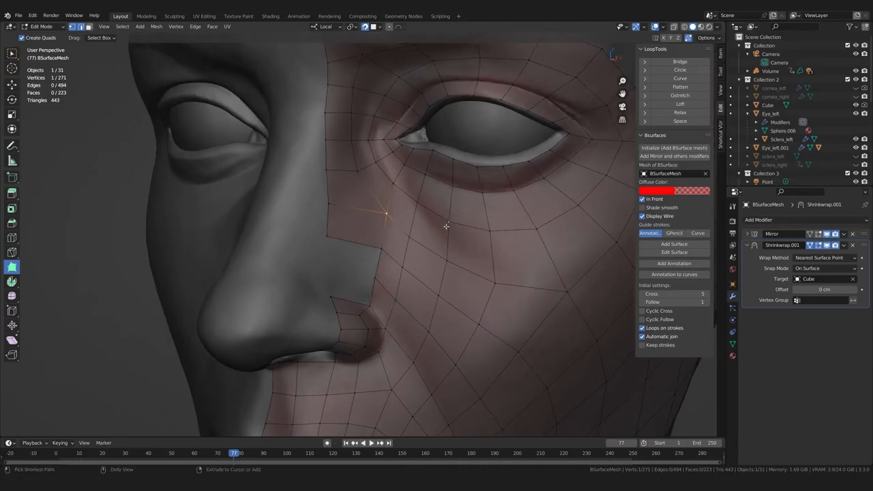
# - Move the vertex beneath the inner eye corner up toward the lower eyelid ring
pyautogui.moveTo(388, 219); pyautogui.dragTo(405, 219, button='middle')
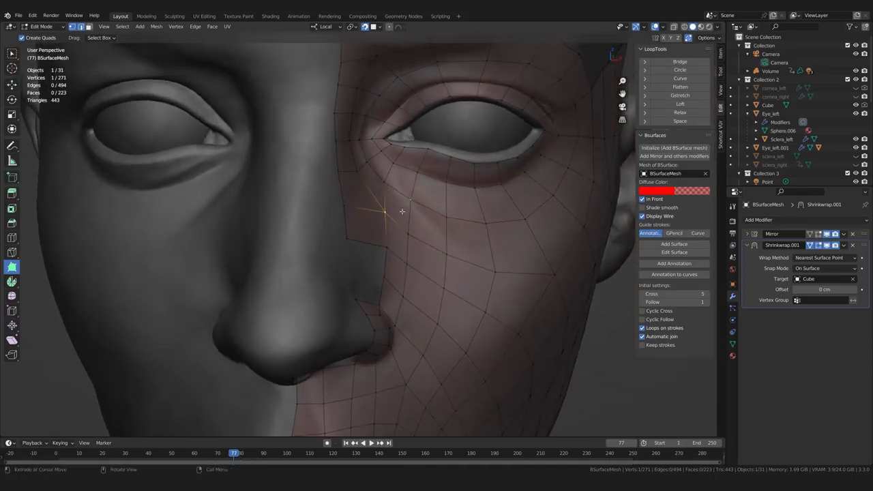
pyautogui.keyDown('ctrl'); pyautogui.click(386, 181); pyautogui.keyUp('ctrl')
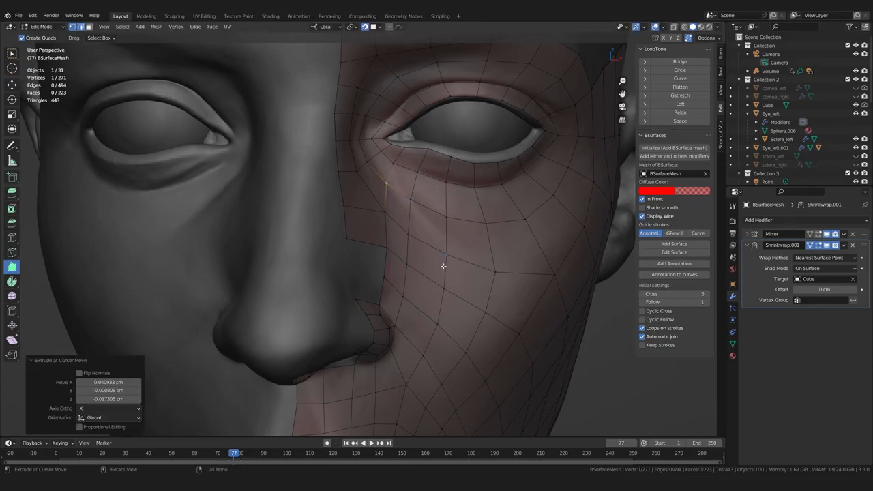
pyautogui.scroll(-3, 437, 266)
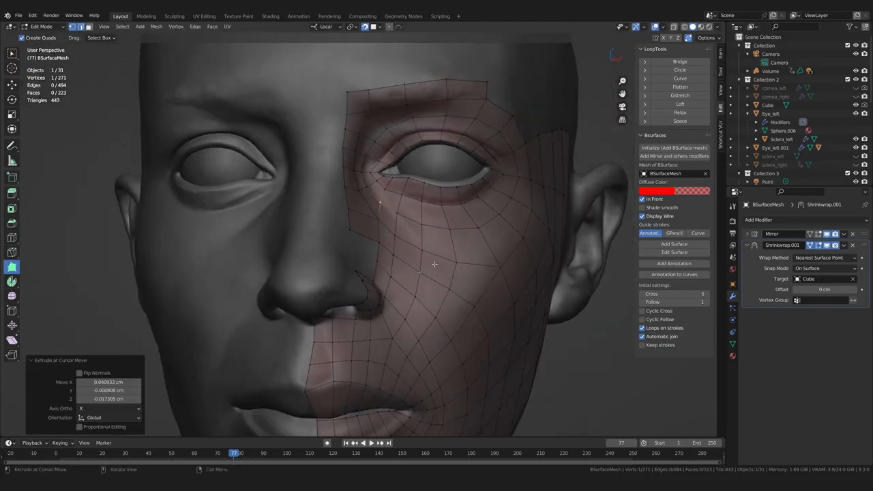
pyautogui.scroll(1, 414, 315)
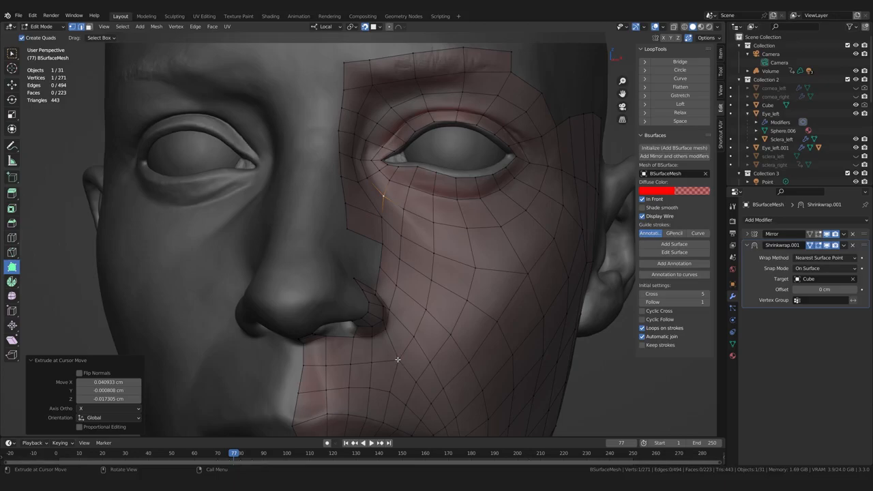
# - Nudge the border vertices between the side of the nose and the cheek to even out the edge flow
pyautogui.moveTo(397, 360); pyautogui.dragTo(443, 330, button='middle')
pyautogui.moveTo(371, 236)
pyautogui.mouseDown(button='middle')
pyautogui.moveTo(374, 211)
pyautogui.moveTo(341, 240)
pyautogui.moveTo(359, 238)
pyautogui.mouseUp(button='middle')
pyautogui.scroll(1, 359, 238)
pyautogui.moveTo(390, 213); pyautogui.dragTo(382, 213)
pyautogui.moveTo(384, 252); pyautogui.dragTo(378, 244, button='middle')
pyautogui.moveTo(380, 248); pyautogui.dragTo(406, 270)
pyautogui.moveTo(395, 300); pyautogui.dragTo(398, 301)
pyautogui.moveTo(413, 236); pyautogui.dragTo(437, 234, button='middle')
pyautogui.moveTo(415, 203); pyautogui.dragTo(411, 203)
pyautogui.moveTo(414, 215); pyautogui.dragTo(333, 268, button='middle')
pyautogui.scroll(-5, 391, 244)
pyautogui.scroll(3, 347, 200)
pyautogui.scroll(1, 335, 275)
pyautogui.click(345, 238)
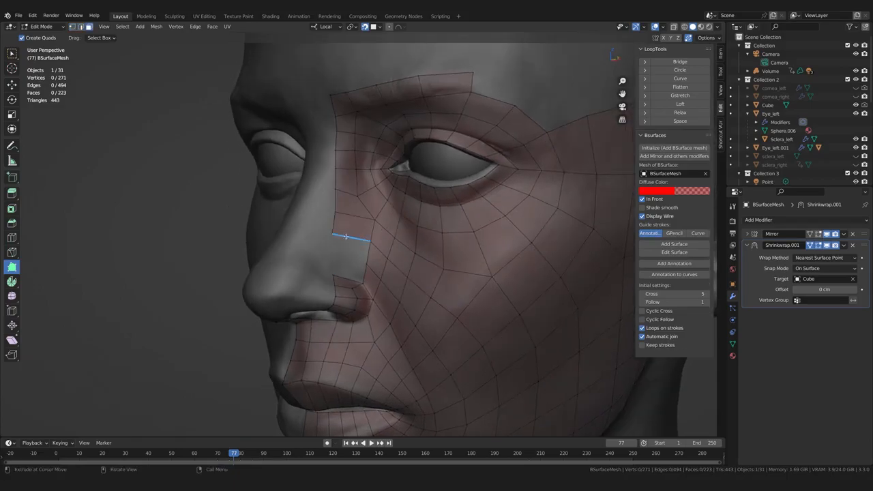
pyautogui.moveTo(349, 240); pyautogui.dragTo(352, 242, button='middle')
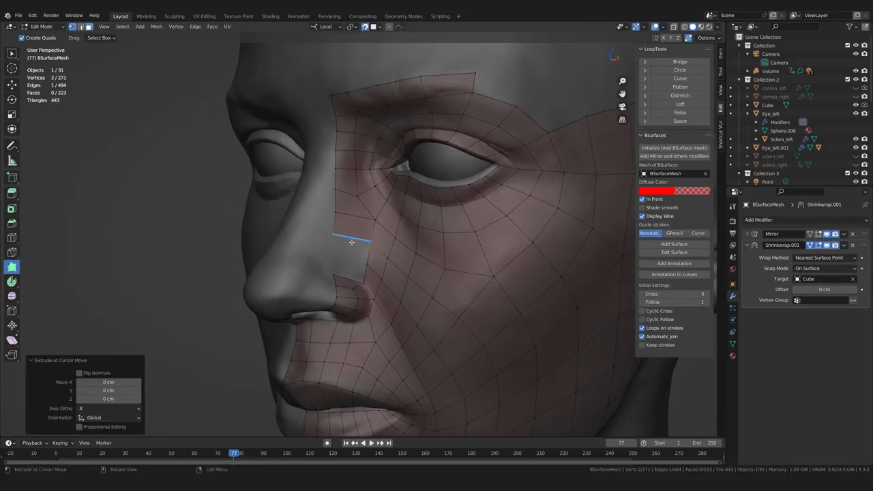
pyautogui.hotkey('ctrl', 'z')
pyautogui.hotkey('ctrl', 'z')
# - Delete the two faces at the lower end of the nose bridge strip
pyautogui.press('w')
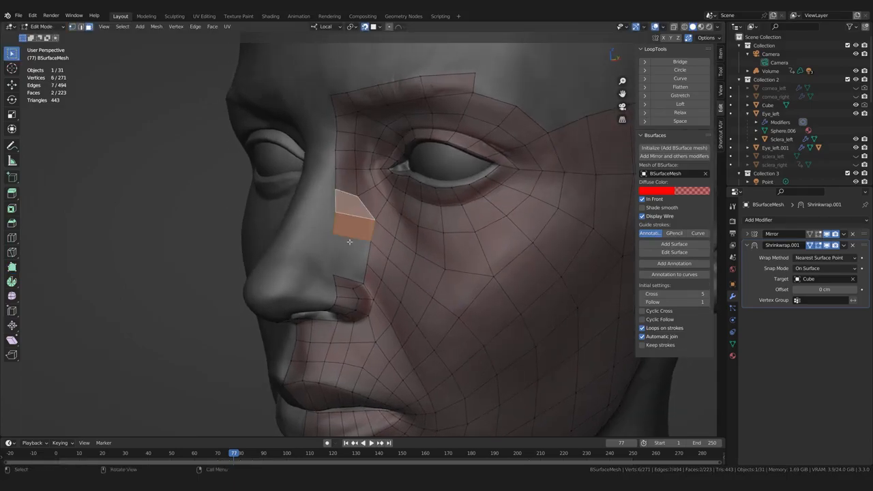
pyautogui.press('x')
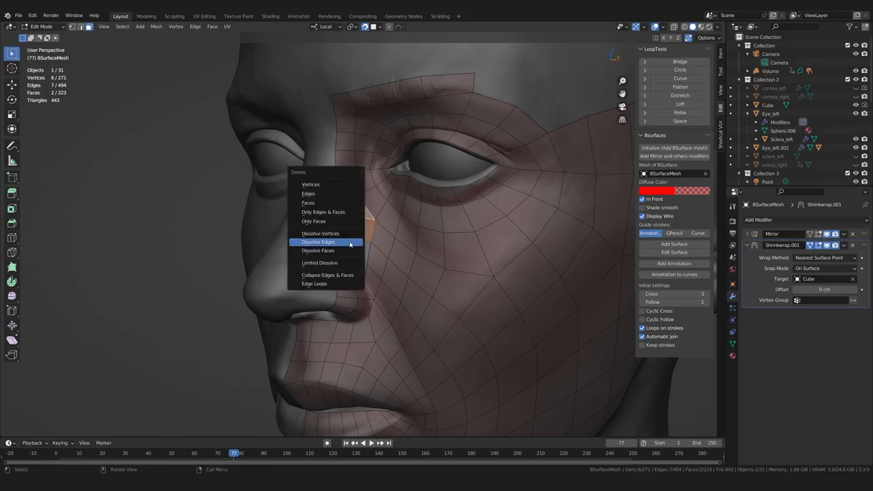
pyautogui.click(346, 203)
# - Build one new quad on top of the nostril wing patch and undo the extra quad above it
pyautogui.moveTo(346, 291)
pyautogui.mouseDown(button='middle')
pyautogui.moveTo(405, 298)
pyautogui.moveTo(349, 295)
pyautogui.mouseUp(button='middle')
pyautogui.scroll(3, 347, 295)
pyautogui.hotkey('shift', 'space')
pyautogui.keyDown('ctrl'); pyautogui.moveTo(341, 302); pyautogui.dragTo(312, 271); pyautogui.keyUp('ctrl')
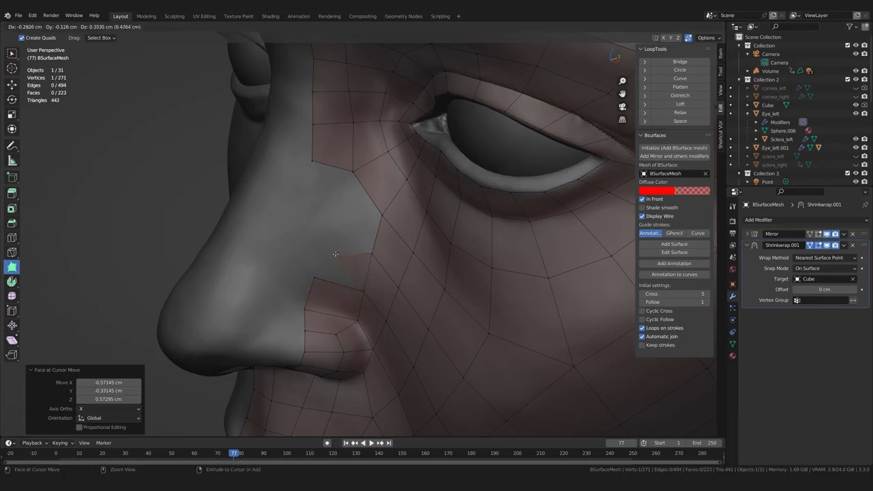
pyautogui.hotkey('ctrl', 'z')
# - Reposition the new quad's corner and the front vertices of the nostril wing to follow the sculpted crease
pyautogui.moveTo(350, 292); pyautogui.dragTo(332, 275, button='middle')
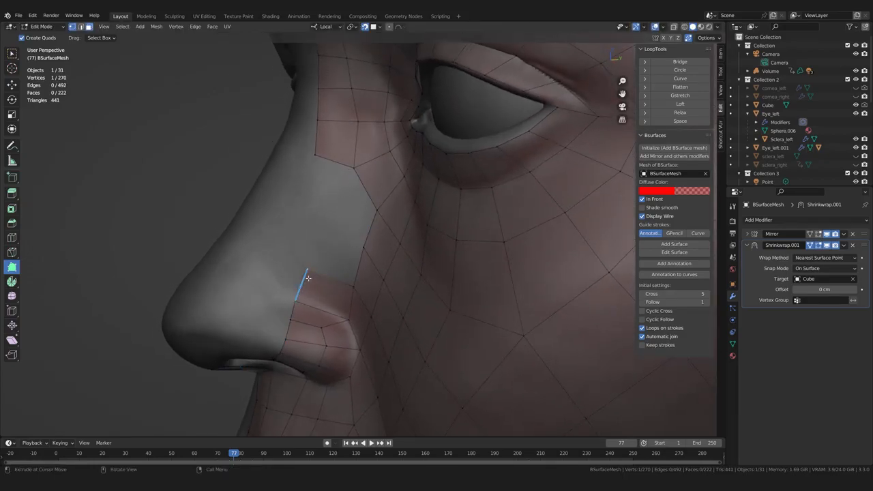
pyautogui.moveTo(307, 269); pyautogui.dragTo(295, 317)
pyautogui.moveTo(293, 335); pyautogui.dragTo(299, 318, button='middle')
pyautogui.moveTo(306, 331); pyautogui.dragTo(303, 327)
pyautogui.moveTo(304, 326); pyautogui.dragTo(304, 300, button='middle')
pyautogui.moveTo(247, 294); pyautogui.dragTo(312, 313)
pyautogui.moveTo(310, 310); pyautogui.dragTo(307, 317, button='middle')
pyautogui.moveTo(313, 321); pyautogui.dragTo(339, 336)
pyautogui.moveTo(339, 336); pyautogui.dragTo(369, 385, button='middle')
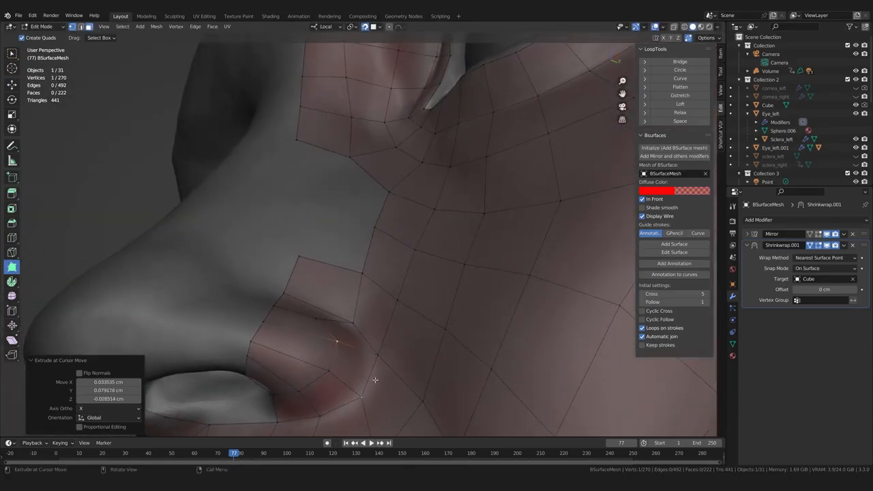
# - Adjust the inner vertices of the nostril wing and its edge at the nostril opening
pyautogui.moveTo(354, 344); pyautogui.dragTo(323, 364, button='middle')
pyautogui.moveTo(311, 349); pyautogui.dragTo(322, 346)
pyautogui.moveTo(322, 346)
pyautogui.mouseDown(button='middle')
pyautogui.moveTo(330, 364)
pyautogui.moveTo(330, 354)
pyautogui.mouseUp(button='middle')
pyautogui.moveTo(291, 330); pyautogui.dragTo(280, 317, button='middle')
pyautogui.moveTo(280, 318); pyautogui.dragTo(277, 321)
pyautogui.moveTo(277, 321); pyautogui.dragTo(286, 295, button='middle')
pyautogui.moveTo(287, 295); pyautogui.dragTo(291, 298)
pyautogui.moveTo(291, 299); pyautogui.dragTo(304, 353, button='middle')
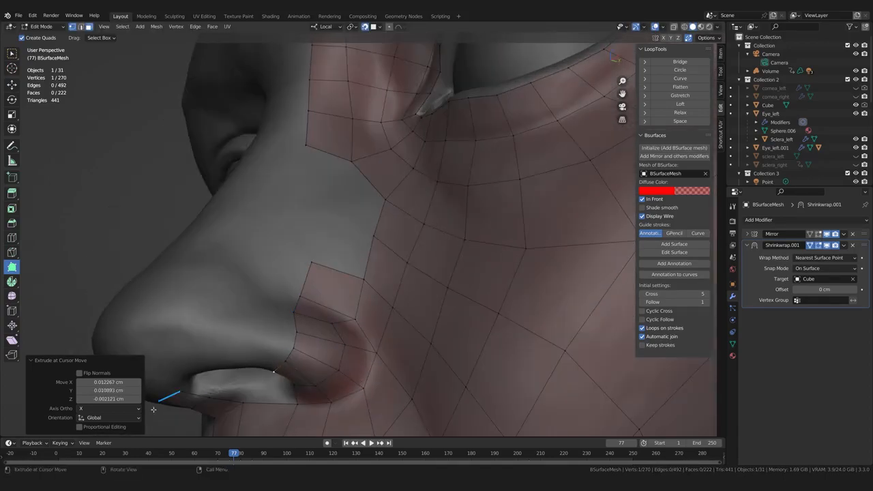
pyautogui.moveTo(290, 348); pyautogui.dragTo(335, 362, button='middle')
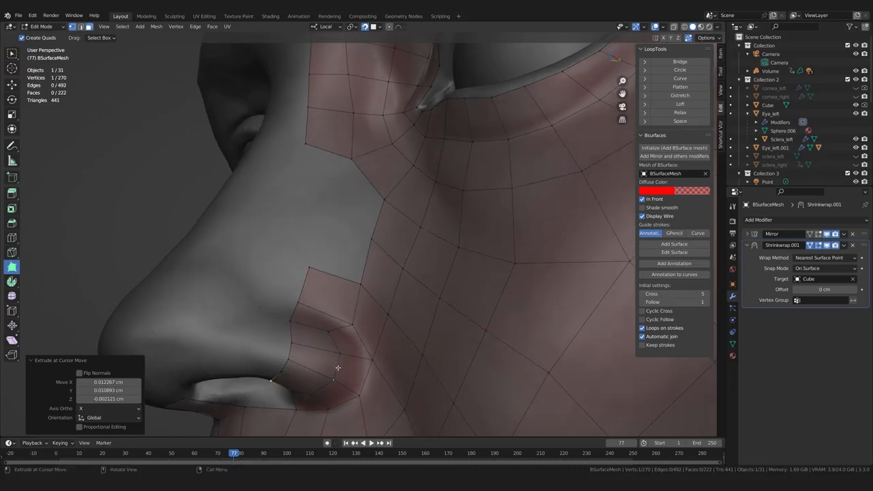
# - Even out the nostril wing's front border, inner loop and upper crease vertices
pyautogui.moveTo(292, 274); pyautogui.dragTo(285, 348, button='middle')
pyautogui.moveTo(272, 345); pyautogui.dragTo(289, 324)
pyautogui.moveTo(275, 349); pyautogui.dragTo(278, 349)
pyautogui.moveTo(297, 278); pyautogui.dragTo(296, 281)
pyautogui.moveTo(293, 317); pyautogui.dragTo(379, 342, button='middle')
pyautogui.moveTo(379, 336); pyautogui.dragTo(377, 333)
pyautogui.moveTo(404, 371); pyautogui.dragTo(401, 370)
pyautogui.moveTo(400, 377); pyautogui.dragTo(332, 345, button='middle')
pyautogui.moveTo(317, 313); pyautogui.dragTo(321, 314)
pyautogui.moveTo(322, 312); pyautogui.dragTo(290, 294, button='middle')
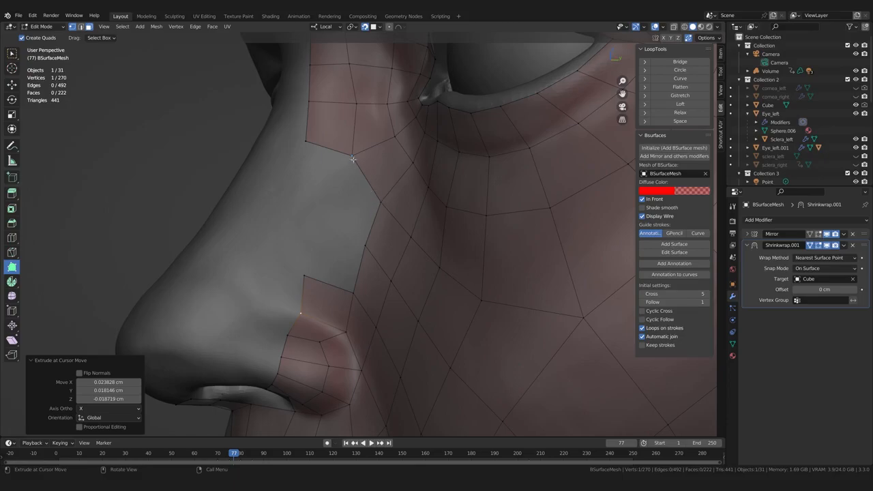
# - Shift three vertices on the inner column of the nose bridge strip beside the eye corner
pyautogui.moveTo(365, 214)
pyautogui.mouseDown(button='middle')
pyautogui.moveTo(418, 236)
pyautogui.moveTo(374, 222)
pyautogui.mouseUp(button='middle')
pyautogui.moveTo(351, 155); pyautogui.dragTo(349, 160)
pyautogui.moveTo(355, 98); pyautogui.dragTo(348, 99)
pyautogui.moveTo(353, 59); pyautogui.dragTo(347, 58)
# - Fill the gap between the nose bridge strip and nostril wing with two quads and align the neighbouring vertices
pyautogui.moveTo(255, 125); pyautogui.dragTo(263, 118, button='middle')
pyautogui.keyDown('ctrl'); pyautogui.moveTo(317, 231); pyautogui.dragTo(326, 228); pyautogui.keyUp('ctrl')
pyautogui.keyDown('ctrl'); pyautogui.moveTo(320, 275); pyautogui.dragTo(312, 280); pyautogui.keyUp('ctrl')
pyautogui.moveTo(314, 281); pyautogui.dragTo(377, 309, button='middle')
pyautogui.moveTo(382, 297); pyautogui.dragTo(388, 293)
pyautogui.moveTo(388, 253); pyautogui.dragTo(394, 250)
pyautogui.moveTo(388, 206); pyautogui.dragTo(397, 206)
# - Even out the vertices on the side of the nose and the adjoining cheek around the filled gap
pyautogui.moveTo(454, 249); pyautogui.dragTo(430, 228, button='middle')
pyautogui.scroll(1, 382, 234)
pyautogui.moveTo(392, 210); pyautogui.dragTo(391, 213)
pyautogui.moveTo(389, 246); pyautogui.dragTo(386, 254)
pyautogui.moveTo(392, 293); pyautogui.dragTo(418, 310, button='middle')
pyautogui.moveTo(422, 273); pyautogui.dragTo(425, 276)
pyautogui.moveTo(414, 312); pyautogui.dragTo(417, 313)
pyautogui.moveTo(419, 236); pyautogui.dragTo(427, 237)
pyautogui.moveTo(462, 310); pyautogui.dragTo(461, 306)
# - Add a column of four quads down the side of the nose from the bridge strip to the nostril wing
pyautogui.moveTo(461, 305); pyautogui.dragTo(320, 294, button='middle')
pyautogui.keyDown('ctrl'); pyautogui.click(332, 225); pyautogui.keyUp('ctrl')
pyautogui.keyDown('ctrl'); pyautogui.click(317, 272); pyautogui.keyUp('ctrl')
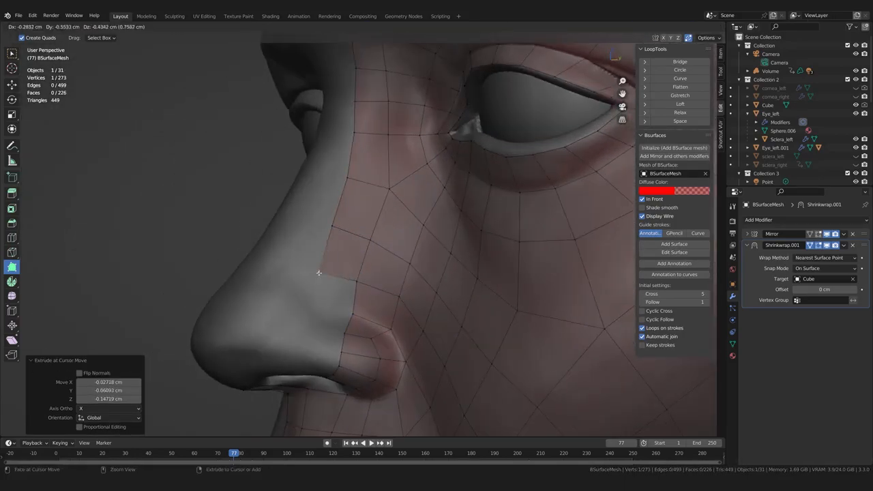
pyautogui.keyDown('ctrl'); pyautogui.click(309, 313); pyautogui.keyUp('ctrl')
pyautogui.moveTo(347, 327); pyautogui.dragTo(373, 292, button='middle')
pyautogui.keyDown('ctrl'); pyautogui.click(347, 327); pyautogui.keyUp('ctrl')
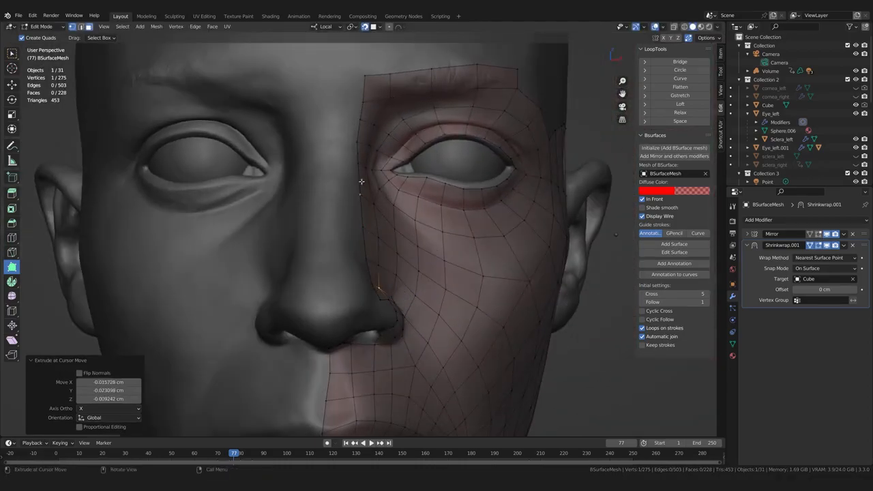
# - Nudge the vertices on the upper nose bridge and at the inner end of the brow
pyautogui.moveTo(361, 165); pyautogui.dragTo(353, 126, button='middle')
pyautogui.scroll(2, 354, 143)
pyautogui.moveTo(351, 104); pyautogui.dragTo(355, 103)
pyautogui.moveTo(363, 129); pyautogui.dragTo(393, 116, button='middle')
pyautogui.moveTo(396, 82); pyautogui.dragTo(400, 75)
pyautogui.keyDown('shift'); pyautogui.moveTo(391, 104); pyautogui.dragTo(377, 252, button='middle'); pyautogui.keyUp('shift')
pyautogui.moveTo(374, 186); pyautogui.dragTo(371, 179)
pyautogui.moveTo(373, 176); pyautogui.dragTo(390, 182, button='middle')
pyautogui.moveTo(375, 139); pyautogui.dragTo(402, 140, button='middle')
pyautogui.moveTo(387, 150); pyautogui.dragTo(385, 144)
# - Adjust the row of vertices running across the nose bridge toward the inner eye corner
pyautogui.scroll(-3, 419, 145)
pyautogui.moveTo(407, 163); pyautogui.dragTo(328, 245, button='middle')
pyautogui.scroll(2, 365, 218)
pyautogui.moveTo(374, 207); pyautogui.dragTo(375, 218)
pyautogui.scroll(1, 377, 217)
pyautogui.moveTo(392, 217)
pyautogui.mouseDown(button='middle')
pyautogui.moveTo(379, 214)
pyautogui.moveTo(382, 224)
pyautogui.mouseUp(button='middle')
pyautogui.scroll(2, 382, 217)
pyautogui.moveTo(384, 190); pyautogui.dragTo(384, 198)
pyautogui.moveTo(423, 188); pyautogui.dragTo(423, 192)
pyautogui.moveTo(451, 188); pyautogui.dragTo(451, 189)
# - Reposition the vertices around the inner eye corner and along the fold beneath it
pyautogui.moveTo(394, 206)
pyautogui.mouseDown(button='middle')
pyautogui.moveTo(335, 218)
pyautogui.moveTo(440, 177)
pyautogui.moveTo(458, 207)
pyautogui.moveTo(375, 134)
pyautogui.moveTo(408, 197)
pyautogui.mouseUp(button='middle')
pyautogui.scroll(-2, 403, 199)
pyautogui.moveTo(401, 199); pyautogui.dragTo(425, 219)
pyautogui.scroll(2, 401, 198)
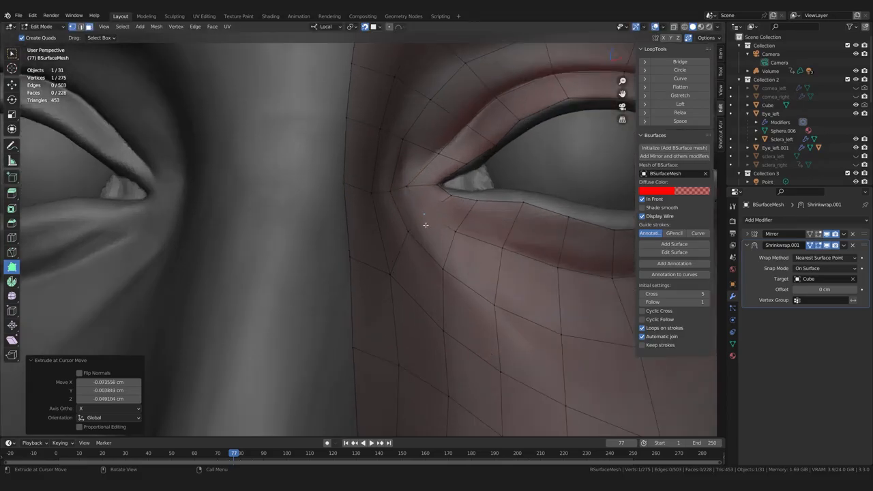
pyautogui.moveTo(425, 219); pyautogui.dragTo(410, 189, button='middle')
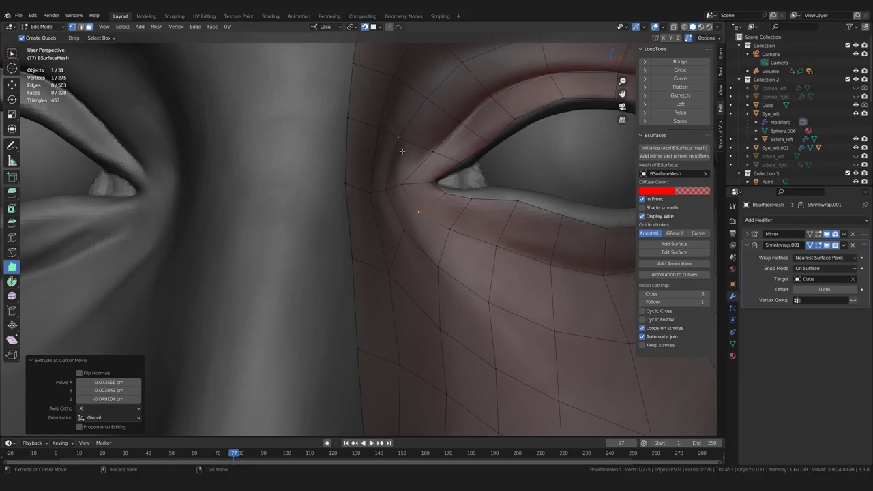
pyautogui.moveTo(417, 244); pyautogui.dragTo(380, 228, button='middle')
pyautogui.moveTo(443, 193); pyautogui.dragTo(433, 113)
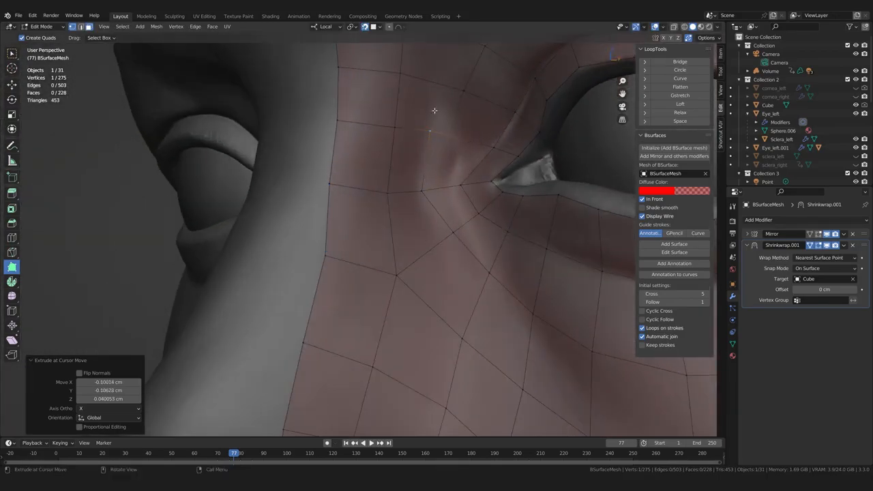
pyautogui.moveTo(428, 210); pyautogui.dragTo(436, 231, button='middle')
pyautogui.moveTo(450, 230); pyautogui.dragTo(476, 297)
pyautogui.scroll(-2, 449, 263)
pyautogui.moveTo(476, 297); pyautogui.dragTo(395, 223, button='middle')
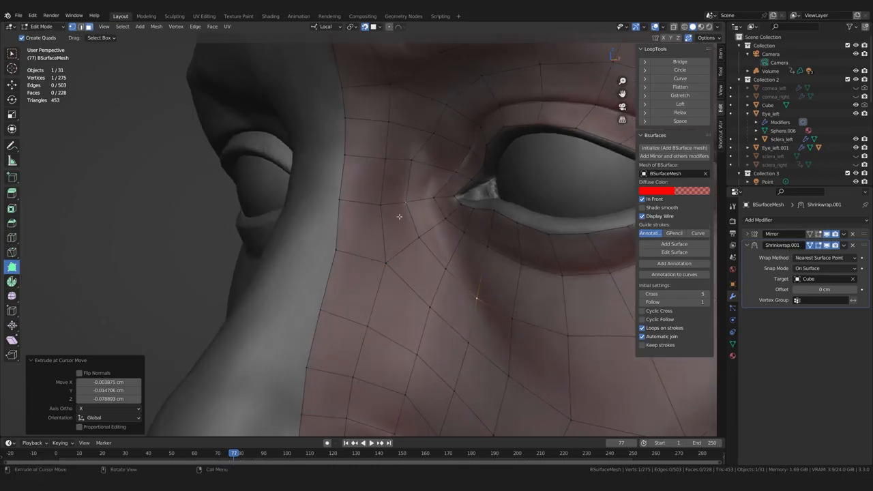
# - Shift the vertices between the upper eyelid and the brow to even the loop spacing
pyautogui.moveTo(413, 159); pyautogui.dragTo(427, 128, button='middle')
pyautogui.moveTo(427, 128); pyautogui.dragTo(432, 138)
pyautogui.moveTo(432, 139); pyautogui.dragTo(478, 104, button='middle')
pyautogui.moveTo(478, 105); pyautogui.dragTo(473, 100)
pyautogui.keyDown('shift'); pyautogui.moveTo(468, 137); pyautogui.dragTo(447, 183, button='middle'); pyautogui.keyUp('shift')
pyautogui.moveTo(447, 182); pyautogui.dragTo(448, 180)
pyautogui.moveTo(449, 180); pyautogui.dragTo(413, 139, button='middle')
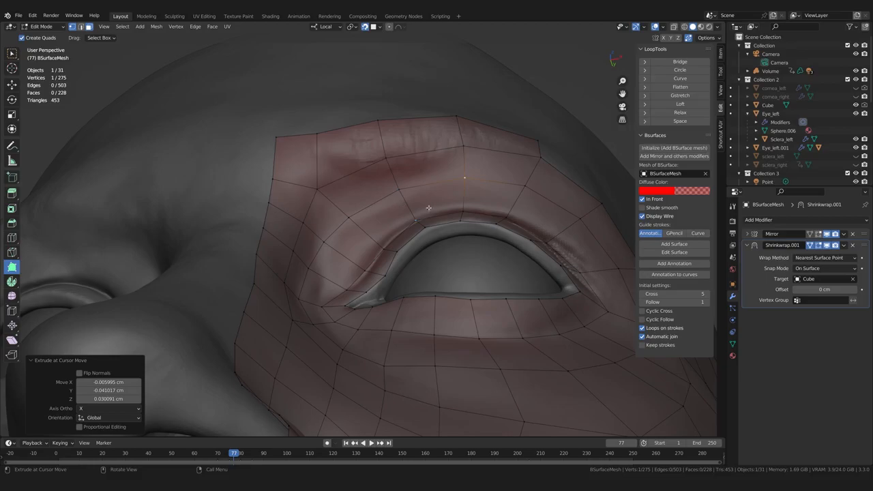
# - Examine the overall edge flow of the face mesh from the front, three-quarter and side views
pyautogui.moveTo(429, 208); pyautogui.dragTo(468, 146, button='middle')
pyautogui.scroll(-3, 454, 185)
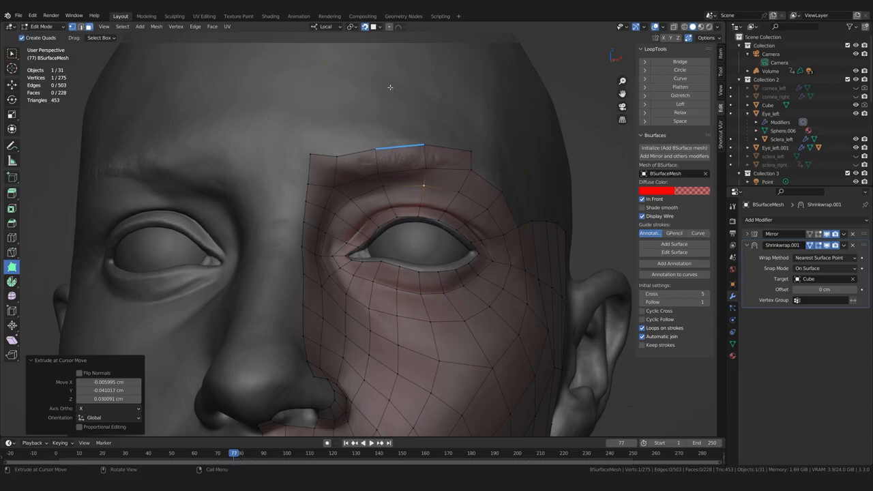
pyautogui.moveTo(445, 228); pyautogui.dragTo(401, 246, button='middle')
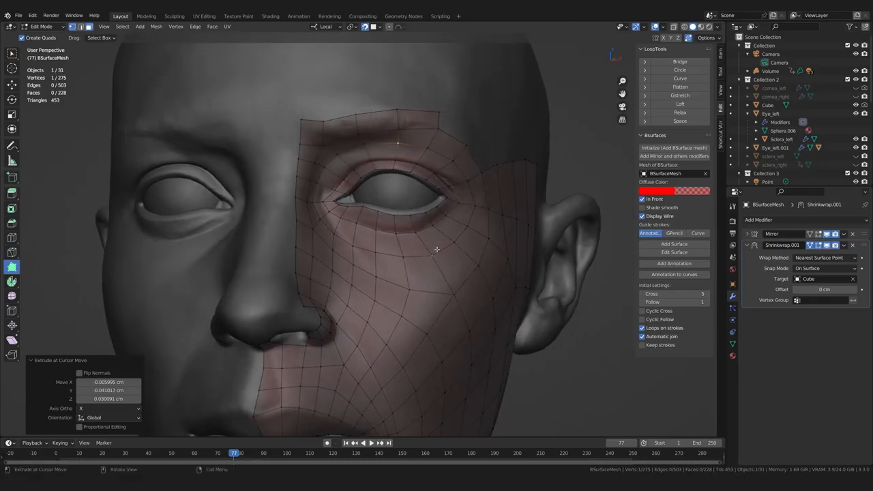
pyautogui.moveTo(463, 254); pyautogui.dragTo(423, 202, button='middle')
pyautogui.moveTo(403, 287); pyautogui.dragTo(386, 152, button='middle')
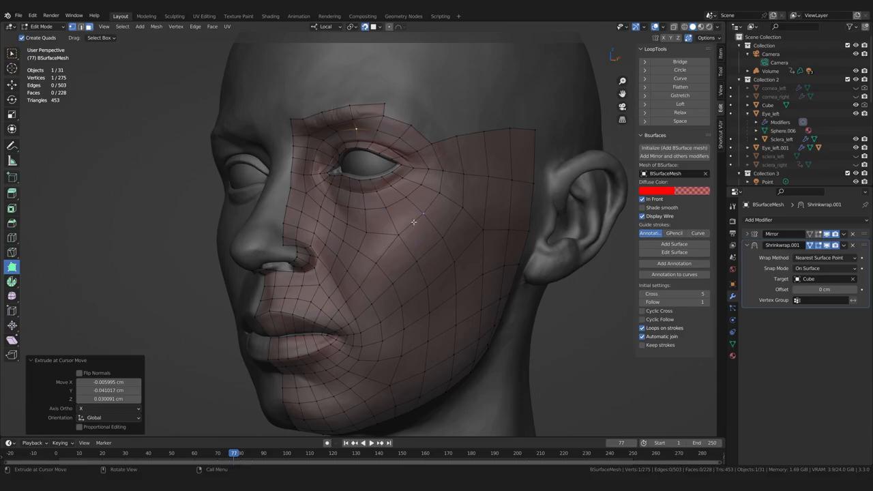
pyautogui.moveTo(442, 365); pyautogui.dragTo(426, 279, button='middle')
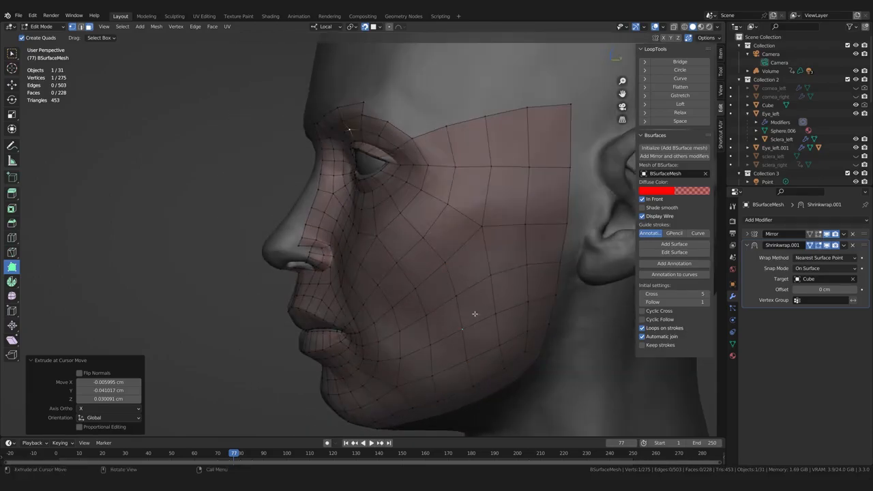
pyautogui.moveTo(391, 281)
pyautogui.mouseDown(button='middle')
pyautogui.moveTo(425, 276)
pyautogui.moveTo(403, 273)
pyautogui.mouseUp(button='middle')
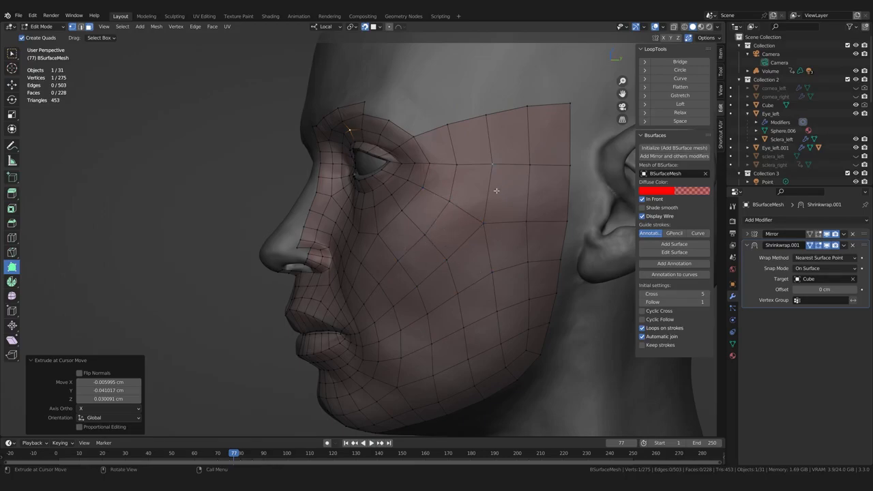
pyautogui.moveTo(391, 295)
pyautogui.mouseDown(button='middle')
pyautogui.moveTo(409, 298)
pyautogui.moveTo(384, 302)
pyautogui.mouseUp(button='middle')
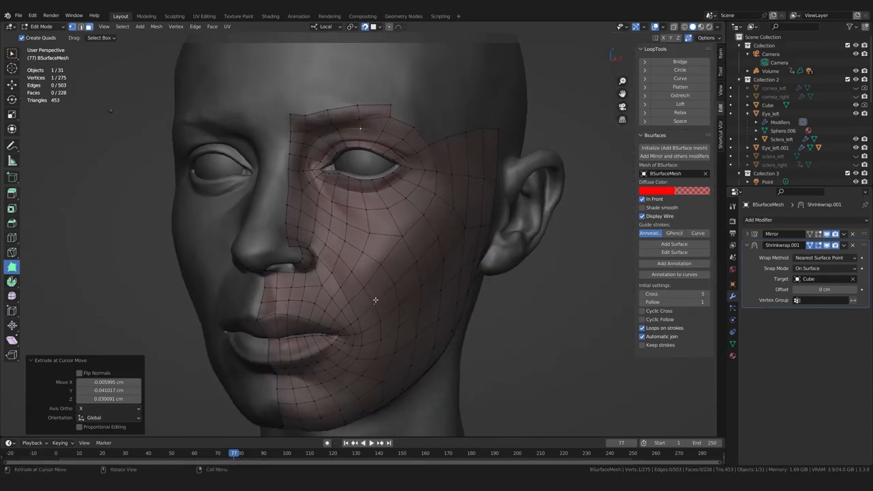
# - Nudge the vertex on the crease where the nostril wing meets the cheek
pyautogui.scroll(5, 375, 300)
pyautogui.moveTo(380, 298); pyautogui.dragTo(398, 311, button='middle')
pyautogui.moveTo(429, 343); pyautogui.dragTo(425, 340)
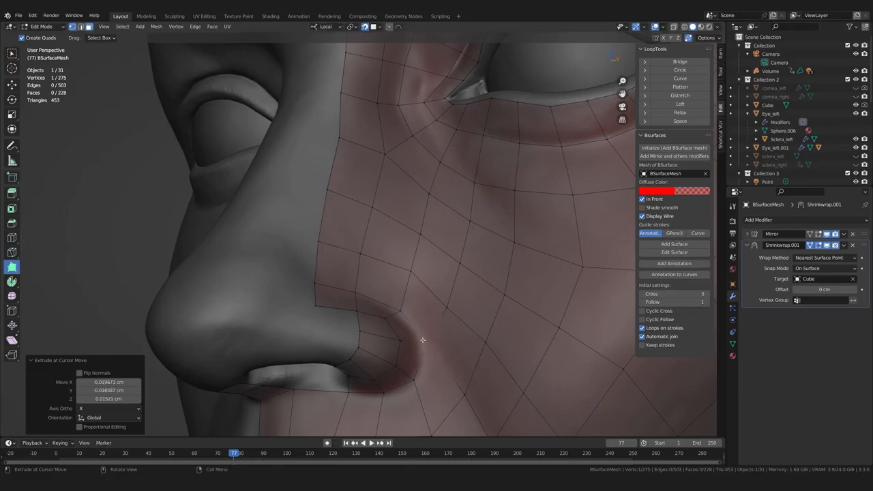
# - Extend the nostril wing's front border toward the nose tip with four new quads
pyautogui.moveTo(385, 319); pyautogui.dragTo(355, 339, button='middle')
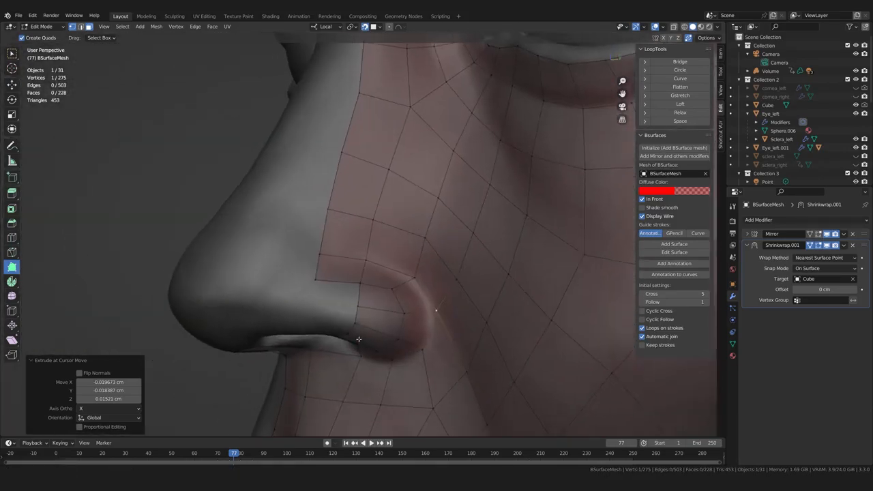
pyautogui.scroll(1, 361, 342)
pyautogui.keyDown('ctrl'); pyautogui.moveTo(366, 298); pyautogui.dragTo(316, 317); pyautogui.keyUp('ctrl')
pyautogui.moveTo(318, 316); pyautogui.dragTo(326, 290, button='middle')
pyautogui.keyDown('ctrl'); pyautogui.moveTo(381, 278); pyautogui.dragTo(330, 280); pyautogui.keyUp('ctrl')
pyautogui.moveTo(330, 280); pyautogui.dragTo(346, 263, button='middle')
pyautogui.keyDown('ctrl'); pyautogui.moveTo(389, 265); pyautogui.dragTo(341, 256); pyautogui.keyUp('ctrl')
pyautogui.moveTo(381, 274); pyautogui.dragTo(403, 226, button='middle')
pyautogui.keyDown('ctrl'); pyautogui.moveTo(412, 220); pyautogui.dragTo(366, 216); pyautogui.keyUp('ctrl')
# - Reposition the vertices of the new nostril wing quads and their neighbours to even the spacing
pyautogui.moveTo(368, 217); pyautogui.dragTo(374, 246, button='middle')
pyautogui.moveTo(363, 258); pyautogui.dragTo(363, 256)
pyautogui.moveTo(375, 223); pyautogui.dragTo(371, 231)
pyautogui.moveTo(372, 233); pyautogui.dragTo(359, 267, button='middle')
pyautogui.moveTo(345, 295); pyautogui.dragTo(345, 299)
pyautogui.moveTo(400, 307); pyautogui.dragTo(382, 292, button='middle')
pyautogui.moveTo(374, 292); pyautogui.dragTo(385, 274)
pyautogui.moveTo(385, 273); pyautogui.dragTo(385, 286, button='middle')
pyautogui.moveTo(377, 257); pyautogui.dragTo(375, 251)
pyautogui.moveTo(354, 276); pyautogui.dragTo(343, 252, button='middle')
pyautogui.moveTo(341, 252); pyautogui.dragTo(340, 251)
# - Relax the topology of the nostril wing and side of the nose with the Slide Relax brush in Sculpt Mode
pyautogui.moveTo(339, 243); pyautogui.dragTo(334, 267, button='middle')
pyautogui.hotkey('ctrl', 'Tab')
pyautogui.moveTo(340, 262)
pyautogui.keyDown('shift'); pyautogui.mouseDown()
pyautogui.moveTo(337, 271)
pyautogui.moveTo(358, 266)
pyautogui.mouseUp(); pyautogui.keyUp('shift')
pyautogui.moveTo(339, 263)
pyautogui.mouseDown(button='middle')
pyautogui.moveTo(331, 203)
pyautogui.moveTo(354, 200)
pyautogui.moveTo(345, 197)
pyautogui.mouseUp(button='middle')
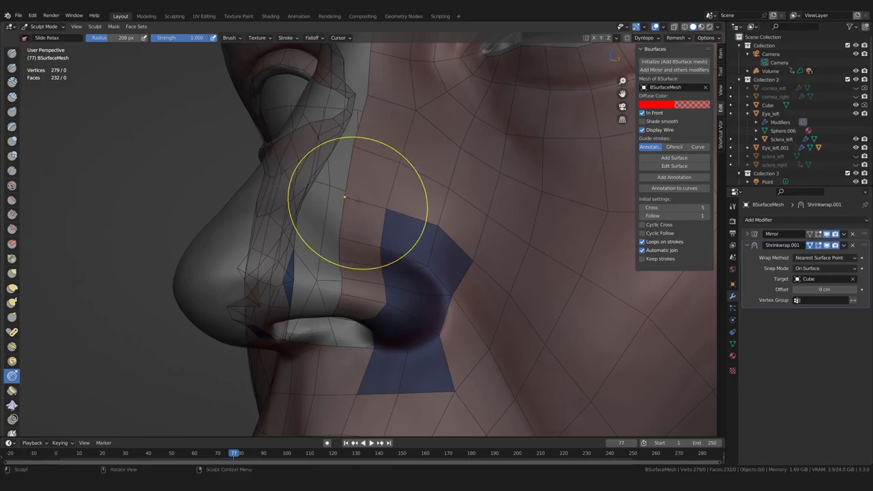
pyautogui.moveTo(364, 302)
pyautogui.mouseDown(button='middle')
pyautogui.moveTo(357, 272)
pyautogui.moveTo(394, 311)
pyautogui.moveTo(444, 273)
pyautogui.moveTo(429, 241)
pyautogui.moveTo(408, 249)
pyautogui.mouseUp(button='middle')
pyautogui.scroll(-2, 393, 311)
# - Return to Edit Mode and extend the nostril's upper rim from the wing toward the nose tip with two new quads
pyautogui.press('Tab')
pyautogui.click(290, 274)
pyautogui.moveTo(289, 275); pyautogui.dragTo(334, 271, button='middle')
pyautogui.scroll(3, 324, 253)
pyautogui.scroll(2, 346, 256)
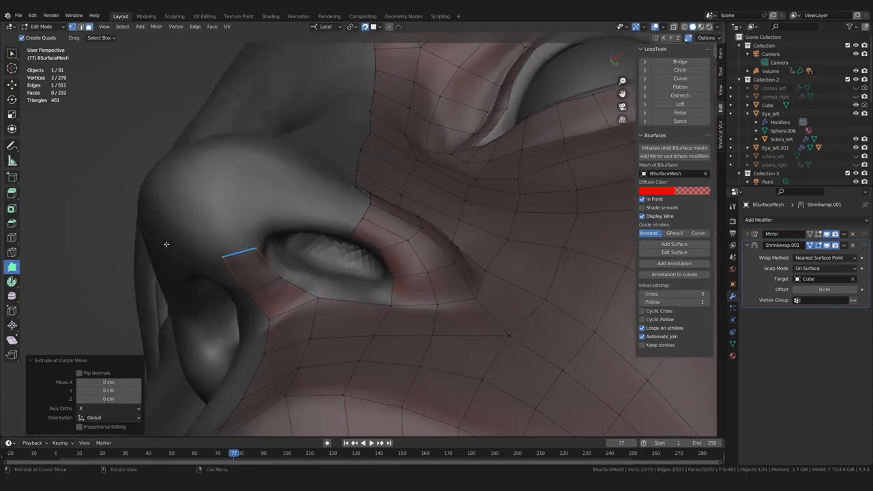
pyautogui.click(356, 224)
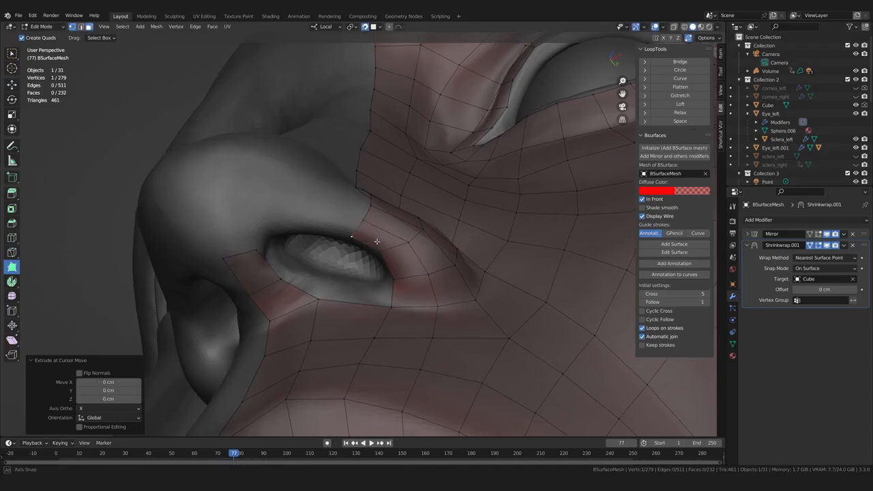
pyautogui.moveTo(356, 224); pyautogui.dragTo(384, 281, button='middle')
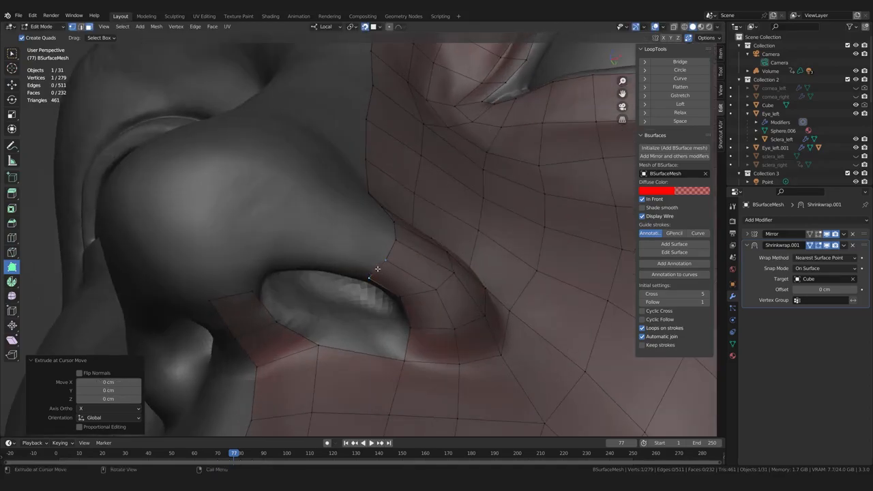
pyautogui.moveTo(377, 269); pyautogui.dragTo(328, 245)
pyautogui.moveTo(328, 245); pyautogui.dragTo(349, 211, button='middle')
pyautogui.moveTo(355, 199); pyautogui.dragTo(299, 191)
pyautogui.moveTo(299, 192); pyautogui.dragTo(403, 218, button='middle')
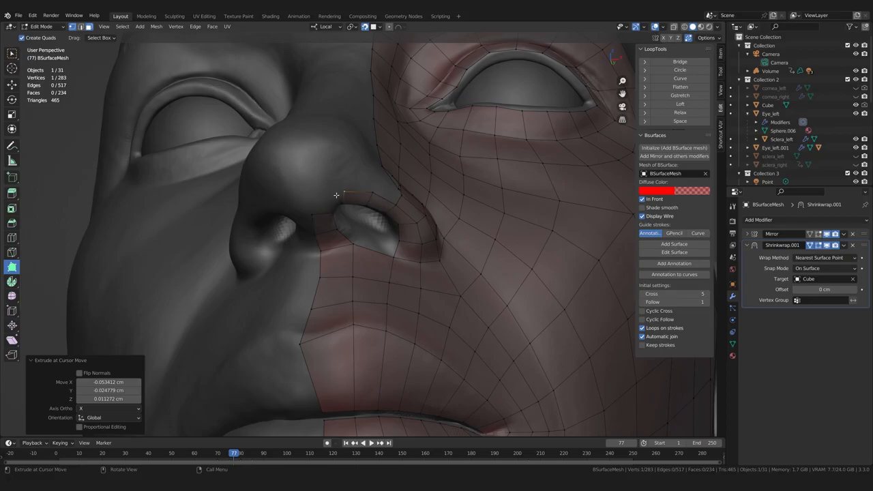
# - Extrude and rotate another quad around the nostril's front corner, and connect the rim to the columella quads
pyautogui.scroll(3, 334, 197)
pyautogui.scroll(2, 315, 184)
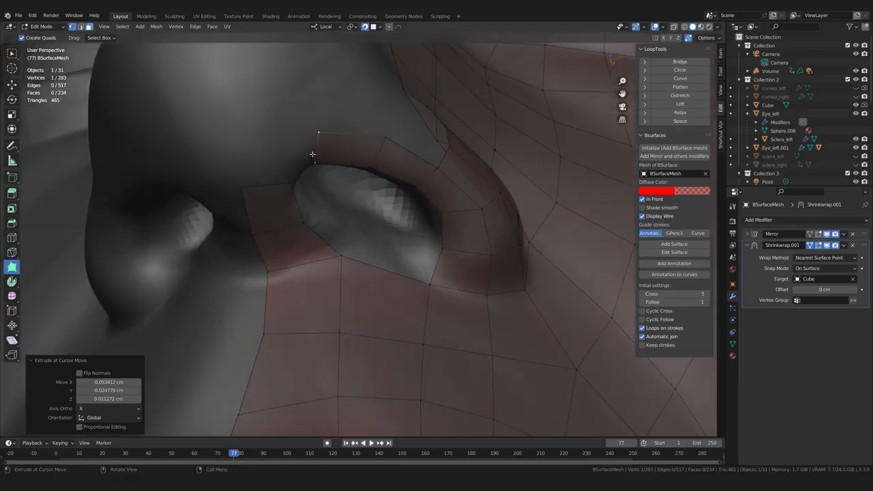
pyautogui.press('e')
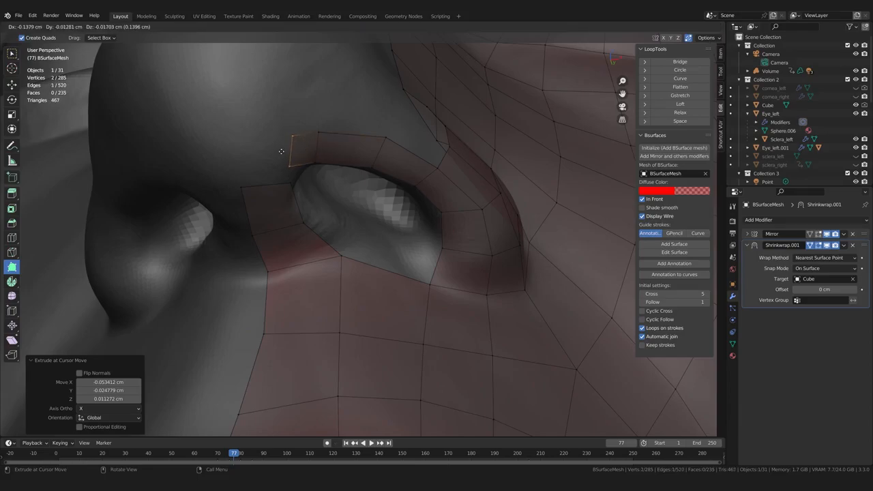
pyautogui.click(281, 150)
pyautogui.press('r')
pyautogui.click(273, 163)
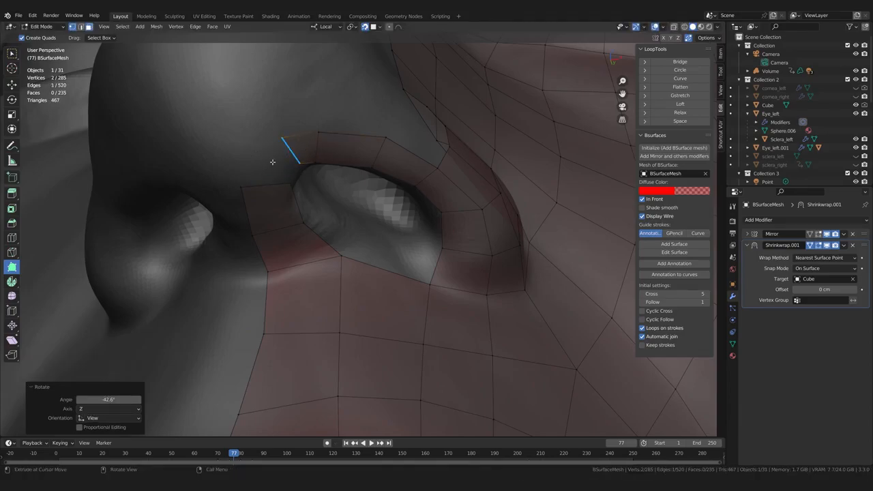
pyautogui.moveTo(287, 154); pyautogui.dragTo(238, 188)
# - Build a row of three quads above the nostril rim, from the nose's centre line toward the wing
pyautogui.moveTo(239, 188); pyautogui.dragTo(279, 224, button='middle')
pyautogui.moveTo(318, 146); pyautogui.dragTo(306, 112)
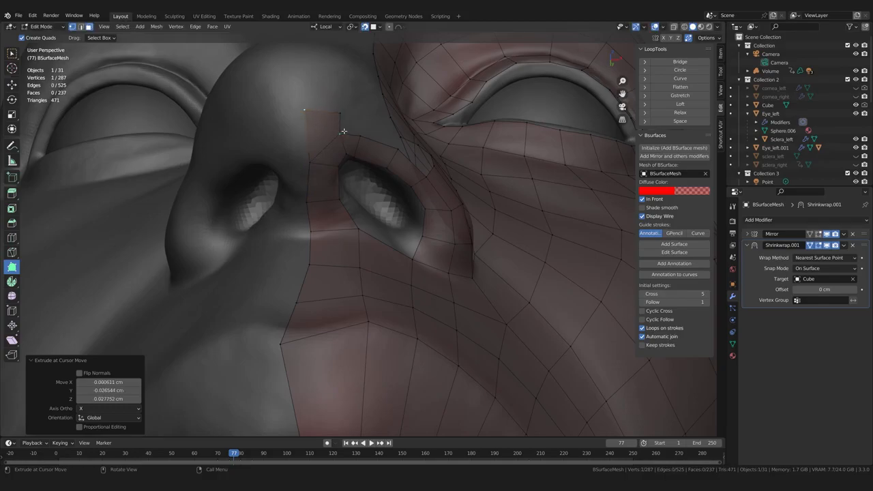
pyautogui.keyDown('ctrl'); pyautogui.click(360, 114); pyautogui.keyUp('ctrl')
pyautogui.keyDown('ctrl'); pyautogui.moveTo(381, 123); pyautogui.dragTo(384, 127); pyautogui.keyUp('ctrl')
pyautogui.moveTo(390, 173); pyautogui.dragTo(405, 200, button='middle')
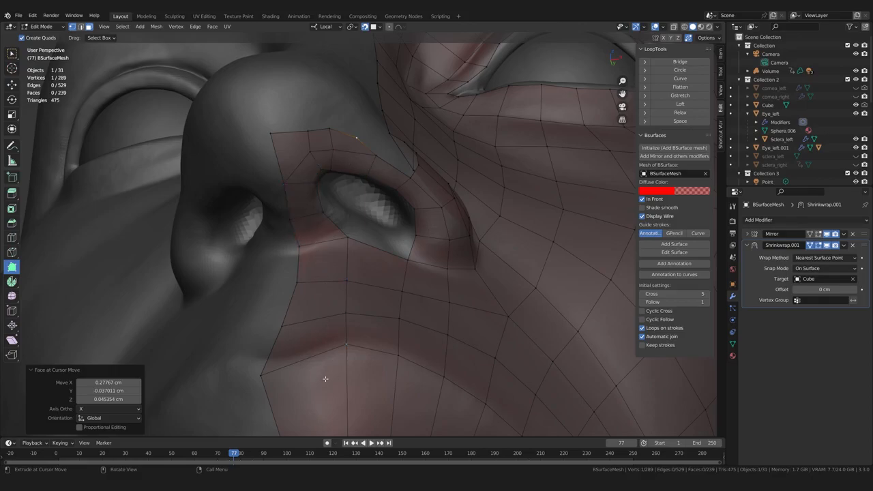
# - Try a loop cut that circles the nostril and runs down through the upper lip
pyautogui.hotkey('ctrl', 'r')
pyautogui.click(327, 269)
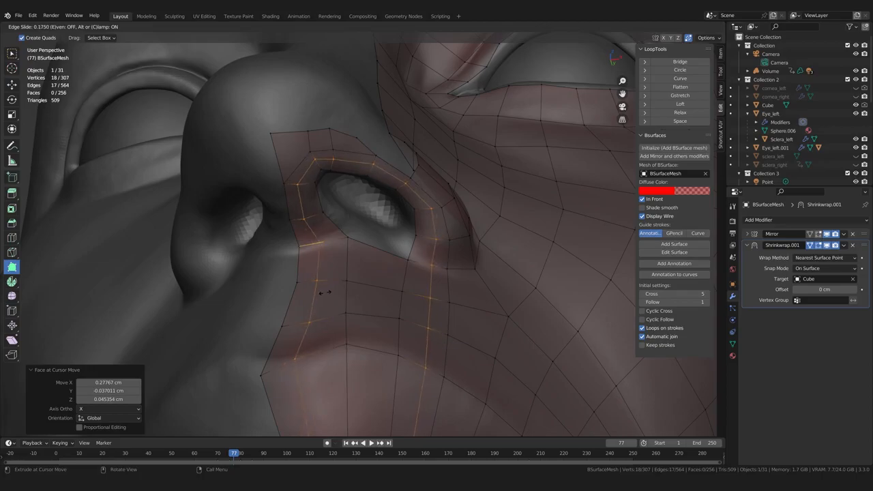
pyautogui.click(321, 269)
pyautogui.moveTo(321, 292)
pyautogui.mouseDown(button='middle')
pyautogui.moveTo(305, 349)
pyautogui.moveTo(318, 327)
pyautogui.moveTo(309, 302)
pyautogui.moveTo(244, 324)
pyautogui.moveTo(254, 300)
pyautogui.moveTo(276, 328)
pyautogui.moveTo(308, 326)
pyautogui.moveTo(345, 279)
pyautogui.moveTo(388, 262)
pyautogui.moveTo(315, 220)
pyautogui.moveTo(317, 162)
pyautogui.mouseUp(button='middle')
pyautogui.hotkey('ctrl', 'x')
pyautogui.hotkey('ctrl', 'z')
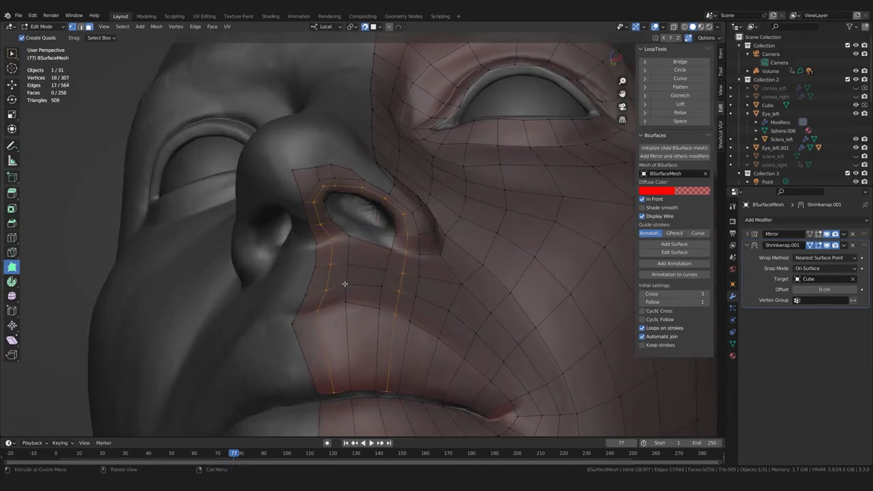
pyautogui.hotkey('ctrl', 'z')
pyautogui.scroll(1, 344, 292)
# - Reposition vertices around the nostril opening and along the outer edge of the quad row above it
pyautogui.keyDown('ctrl'); pyautogui.click(305, 149); pyautogui.keyUp('ctrl')
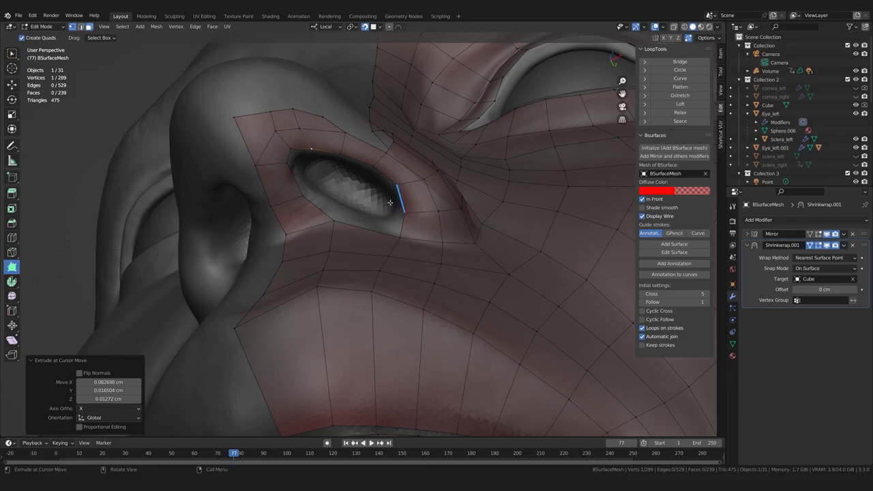
pyautogui.moveTo(390, 202); pyautogui.dragTo(392, 212, button='middle')
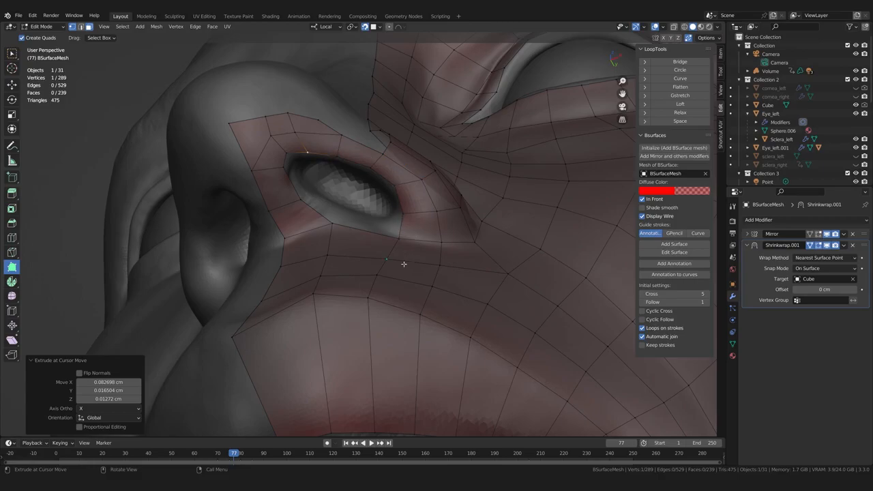
pyautogui.moveTo(386, 334); pyautogui.dragTo(392, 313, button='middle')
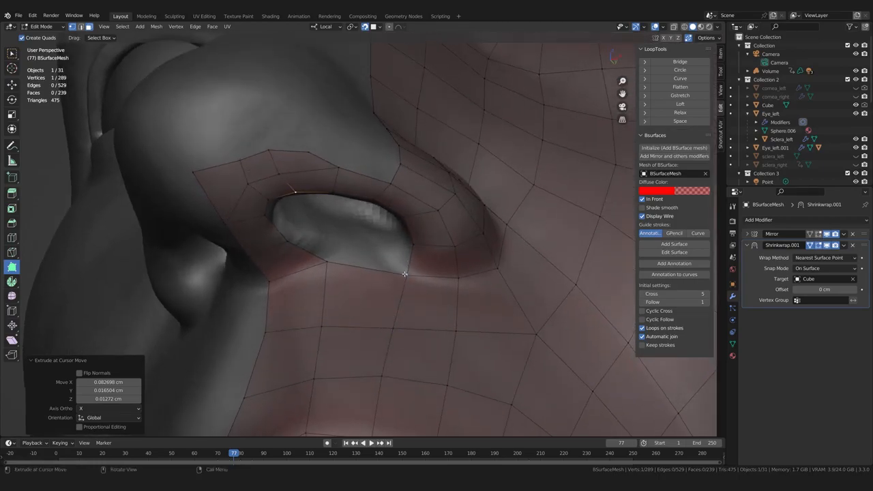
pyautogui.moveTo(393, 281); pyautogui.dragTo(414, 272, button='middle')
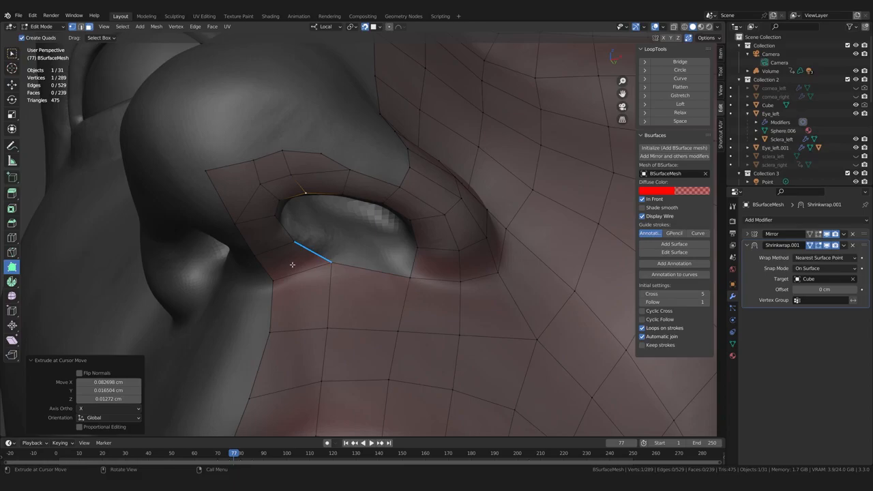
pyautogui.moveTo(291, 264); pyautogui.dragTo(325, 293, button='middle')
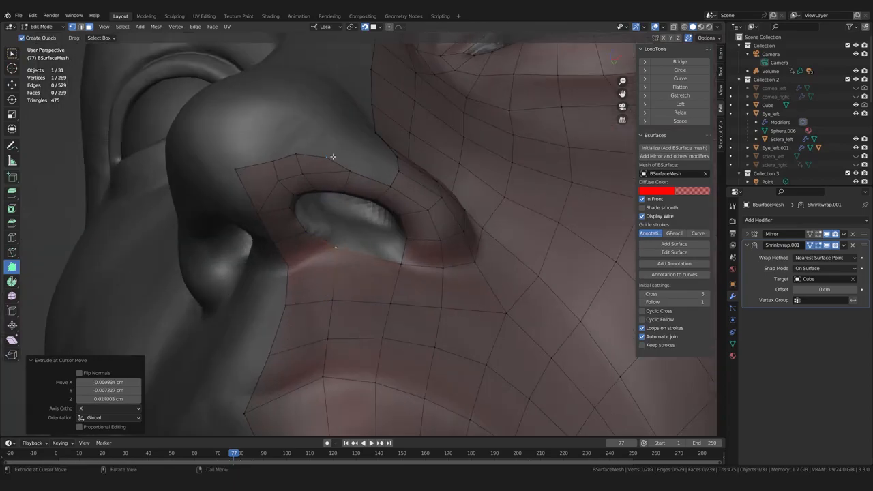
pyautogui.press('g')
pyautogui.moveTo(339, 154); pyautogui.dragTo(313, 172)
pyautogui.moveTo(312, 171); pyautogui.dragTo(335, 327, button='middle')
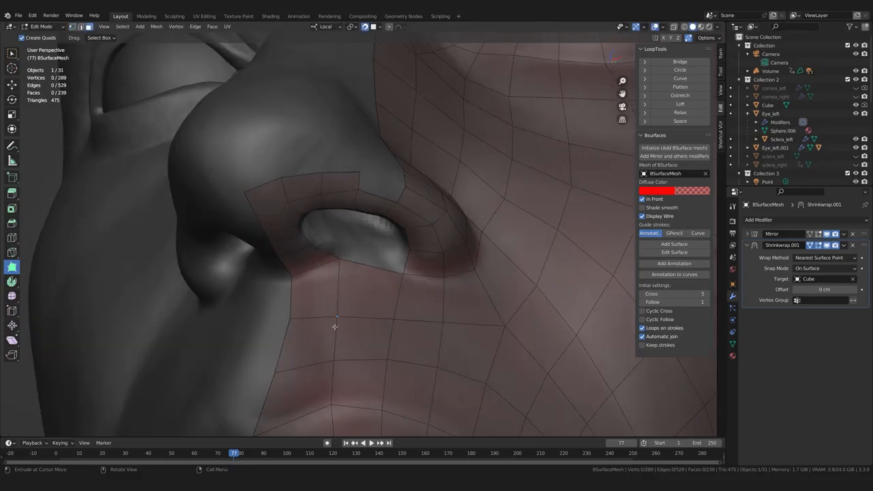
# - Delete the three faces directly below the nostril, between the nostril rim and the upper lip
pyautogui.click(333, 290)
pyautogui.press('w')
pyautogui.click(322, 294)
pyautogui.keyDown('shift'); pyautogui.click(371, 295); pyautogui.keyUp('shift')
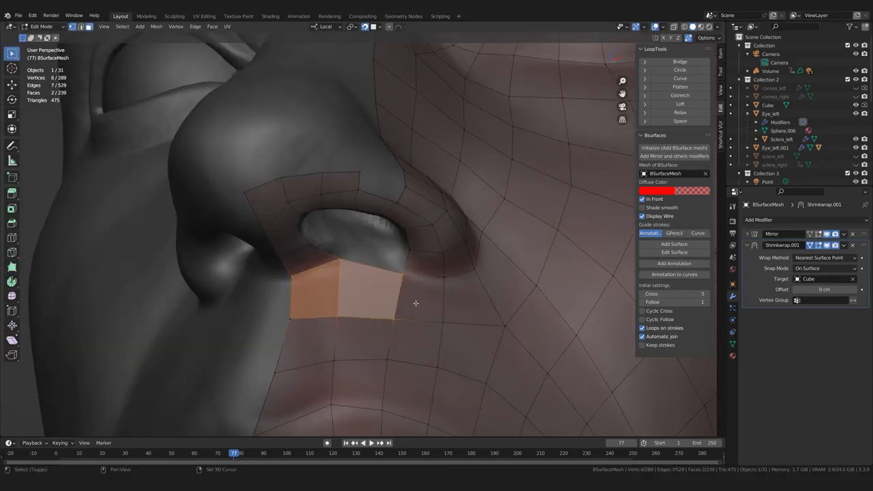
pyautogui.keyDown('shift'); pyautogui.click(415, 301); pyautogui.keyUp('shift')
pyautogui.press('x')
pyautogui.click(416, 303)
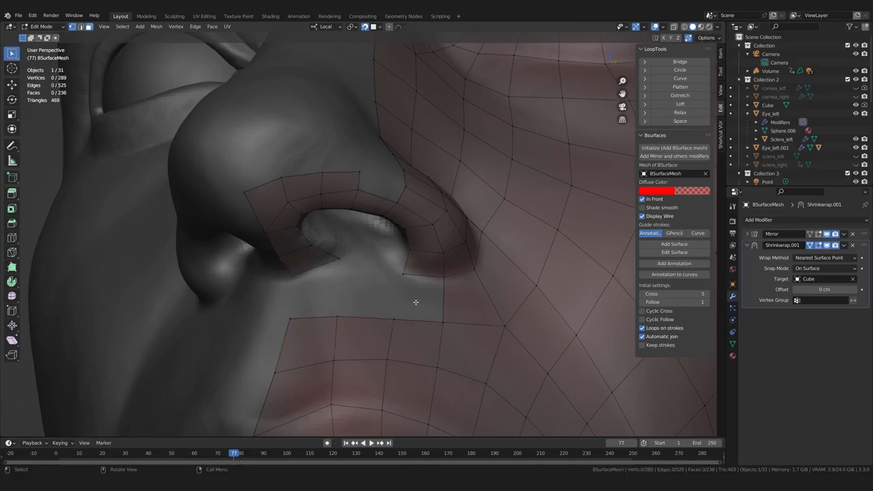
# - Adjust the open rim vertices at the wing end and columella end below the nostril with the Poly Build tool
pyautogui.moveTo(388, 299); pyautogui.dragTo(376, 314, button='middle')
pyautogui.scroll(1, 376, 314)
pyautogui.moveTo(299, 299); pyautogui.dragTo(301, 299, button='middle')
pyautogui.click(12, 267)
pyautogui.moveTo(416, 314); pyautogui.dragTo(420, 309, button='middle')
pyautogui.moveTo(413, 290); pyautogui.dragTo(415, 280)
pyautogui.moveTo(326, 283); pyautogui.dragTo(327, 277, button='middle')
pyautogui.moveTo(336, 267); pyautogui.dragTo(333, 264)
pyautogui.moveTo(337, 271); pyautogui.dragTo(346, 287, button='middle')
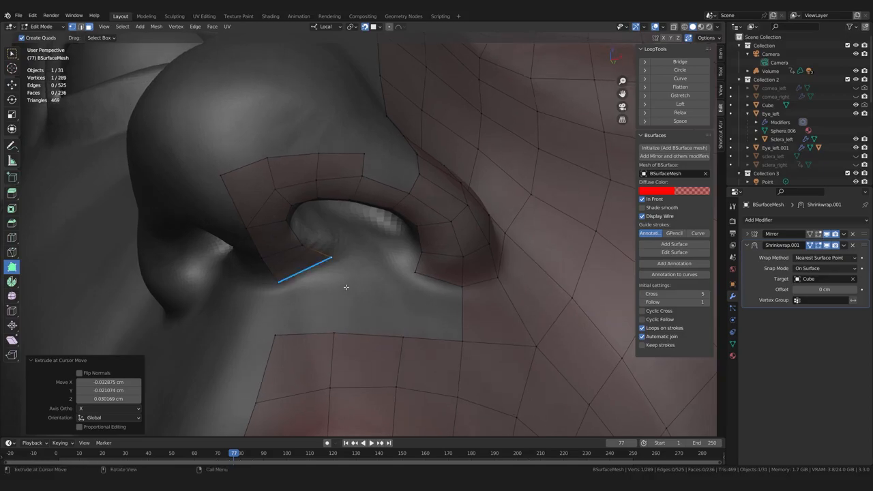
# - Extrude a quad from the columella along the nostril's lower rim and fill the remaining gap to the wing with another face
pyautogui.moveTo(314, 273); pyautogui.dragTo(368, 287)
pyautogui.moveTo(415, 273); pyautogui.dragTo(413, 265)
pyautogui.moveTo(462, 286); pyautogui.dragTo(451, 286)
pyautogui.press('2')
pyautogui.click(366, 275)
pyautogui.keyDown('shift'); pyautogui.click(426, 275); pyautogui.keyUp('shift')
pyautogui.press('f')
pyautogui.click(388, 305)
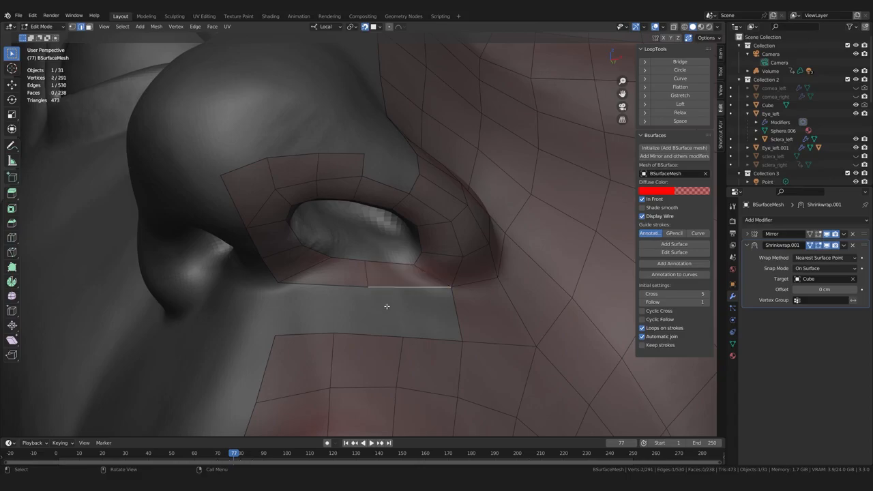
# - Try a loop cut around the closed ring of quads surrounding the nostril
pyautogui.scroll(-2, 387, 305)
pyautogui.click(63, 212)
pyautogui.moveTo(400, 298); pyautogui.dragTo(333, 178, button='middle')
pyautogui.scroll(-4, 236, 323)
pyautogui.scroll(4, 355, 302)
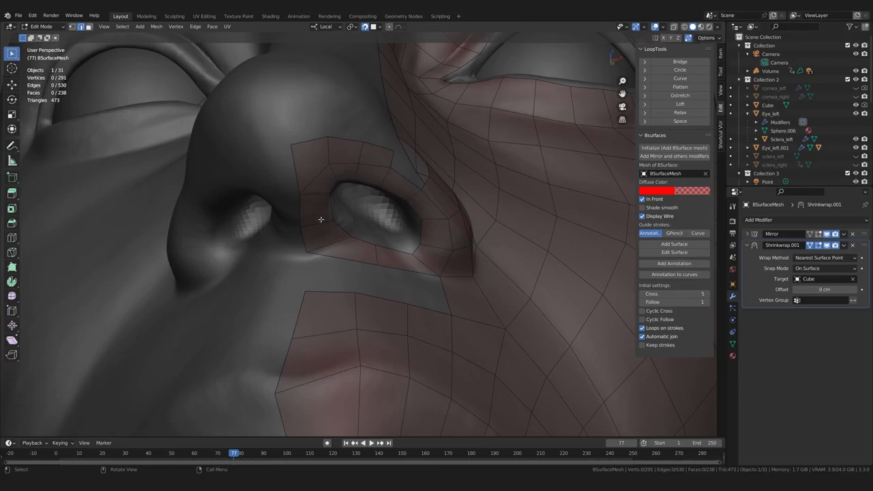
pyautogui.moveTo(438, 239)
pyautogui.mouseDown(button='middle')
pyautogui.moveTo(425, 250)
pyautogui.moveTo(426, 236)
pyautogui.mouseUp(button='middle')
pyautogui.hotkey('ctrl', 'r')
pyautogui.click(426, 236)
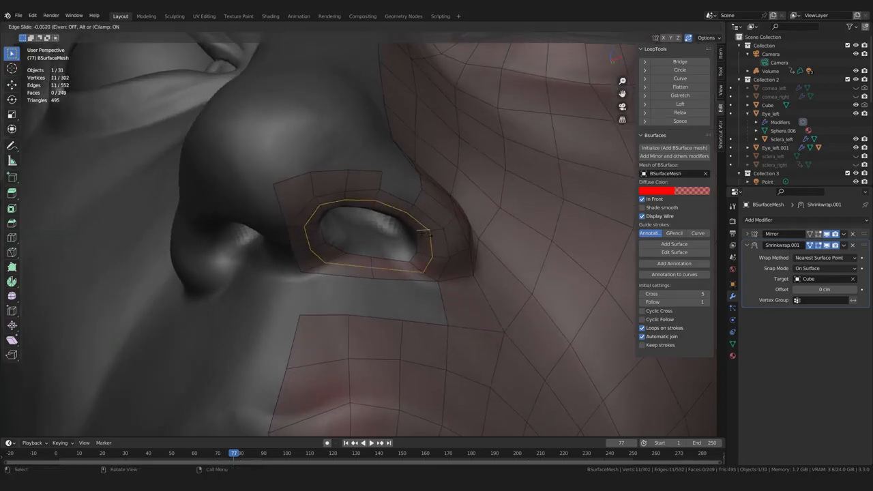
pyautogui.click(409, 291)
pyautogui.scroll(-2, 329, 336)
pyautogui.moveTo(329, 336); pyautogui.dragTo(359, 347, button='middle')
pyautogui.hotkey('ctrl', 'z')
# - Split the lower rim quad nearest the nostril wing with a single loop cut
pyautogui.moveTo(401, 311); pyautogui.dragTo(366, 311, button='middle')
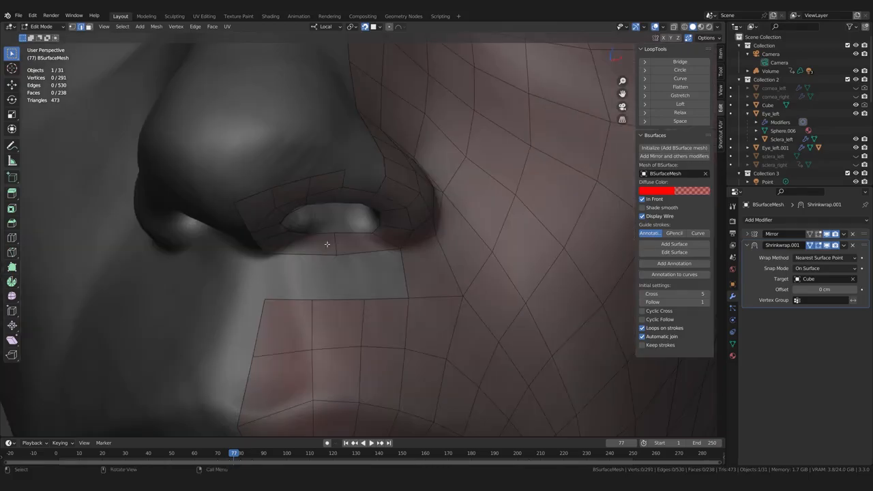
pyautogui.hotkey('ctrl', 'r')
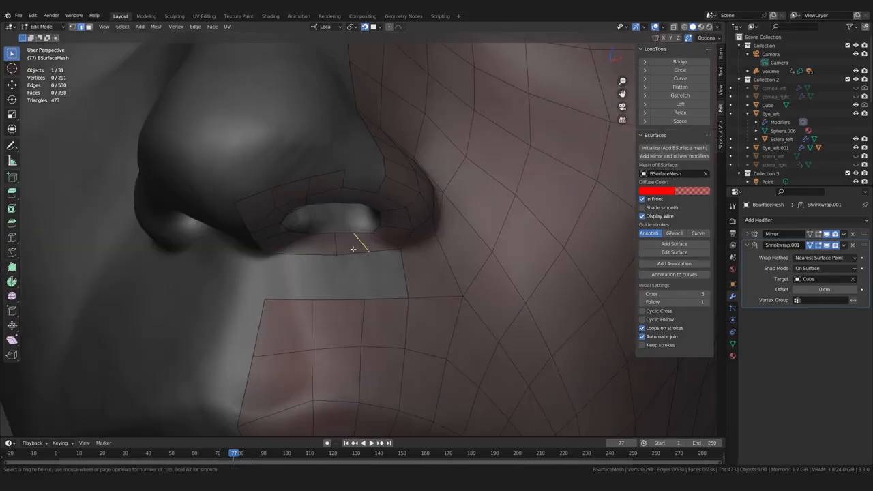
pyautogui.click(354, 260)
pyautogui.click(356, 270)
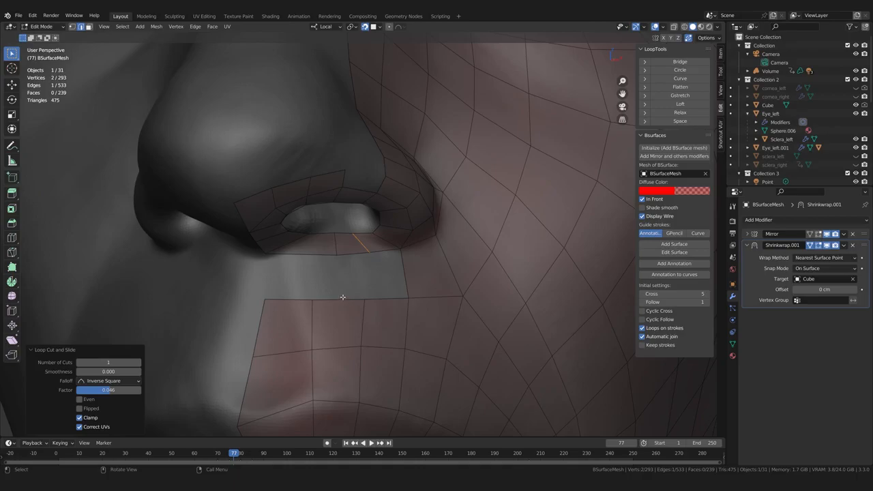
# - Fill the gap between the nostril's lower rim and the upper lip with three faces
pyautogui.click(405, 276)
pyautogui.press('f')
pyautogui.press('f')
pyautogui.press('f')
pyautogui.scroll(-2, 356, 328)
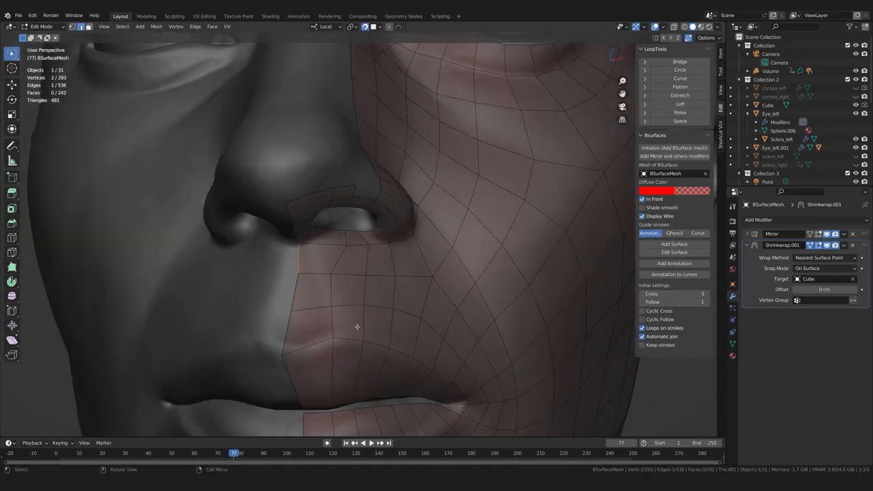
pyautogui.scroll(-3, 356, 327)
pyautogui.scroll(4, 341, 279)
pyautogui.hotkey('alt', 'a')
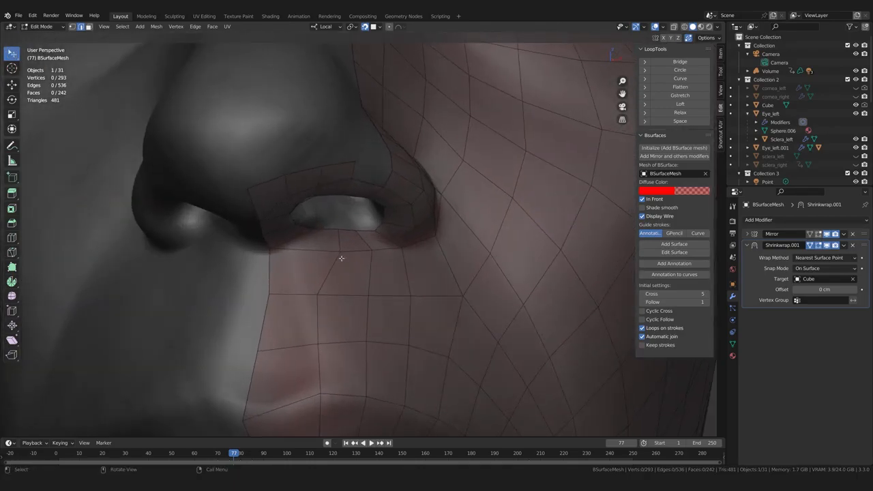
# - Shift the vertices of the lower nostril rim and the new faces beneath it to even their spacing
pyautogui.moveTo(340, 257); pyautogui.dragTo(329, 253)
pyautogui.press('1')
pyautogui.moveTo(339, 231); pyautogui.dragTo(333, 234)
pyautogui.moveTo(370, 251); pyautogui.dragTo(362, 253)
pyautogui.moveTo(318, 298); pyautogui.dragTo(327, 299)
pyautogui.scroll(-2, 330, 315)
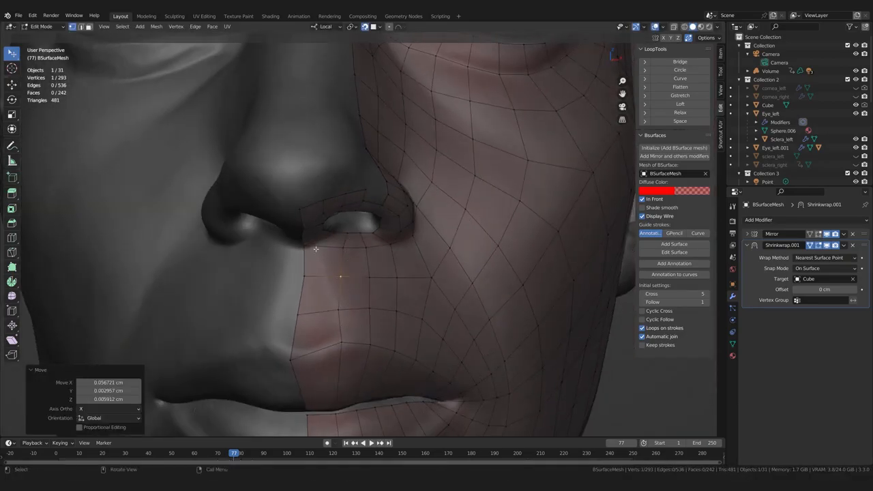
# - Knife-cut a new edge line from the middle of the upper lip area up to the nostril base and across the columella
pyautogui.scroll(-4, 334, 315)
pyautogui.moveTo(329, 308); pyautogui.dragTo(389, 325, button='middle')
pyautogui.scroll(3, 331, 338)
pyautogui.scroll(2, 390, 325)
pyautogui.hotkey('alt', 'a')
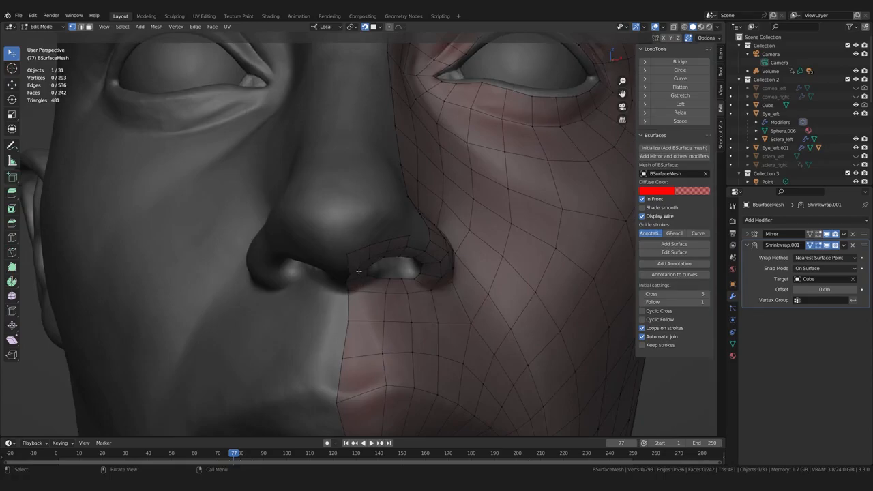
pyautogui.moveTo(381, 342); pyautogui.dragTo(373, 311, button='middle')
pyautogui.scroll(1, 376, 343)
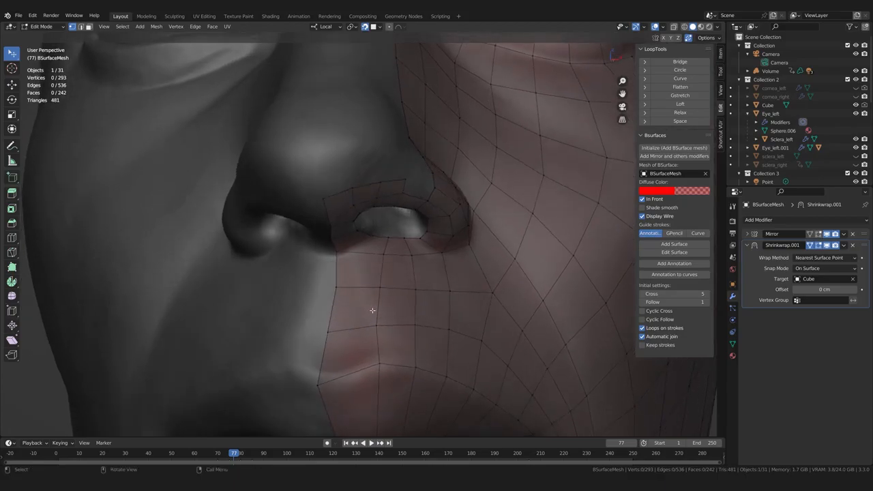
pyautogui.press('k')
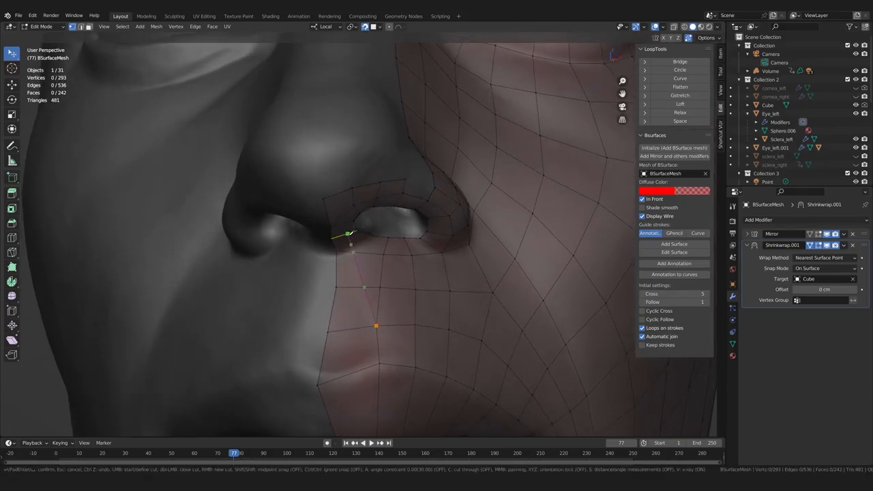
pyautogui.press('Return')
pyautogui.moveTo(376, 267); pyautogui.dragTo(377, 347, button='middle')
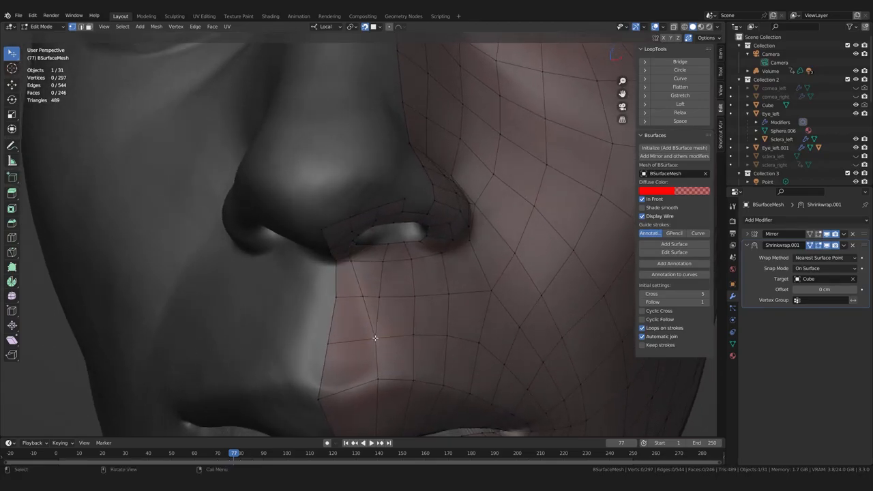
pyautogui.scroll(-1, 357, 355)
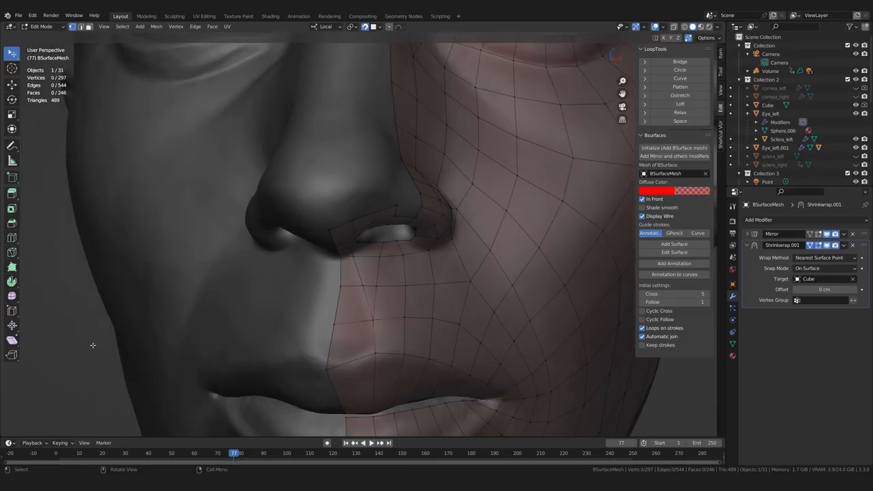
# - Move the vertices between the upper lip and nostril base to straighten the new edge line, merging the overlapping one
pyautogui.click(93, 345)
pyautogui.scroll(1, 378, 339)
pyautogui.moveTo(378, 339); pyautogui.dragTo(385, 321, button='middle')
pyautogui.scroll(-1, 379, 346)
pyautogui.scroll(2, 381, 343)
pyautogui.moveTo(382, 301); pyautogui.dragTo(359, 298)
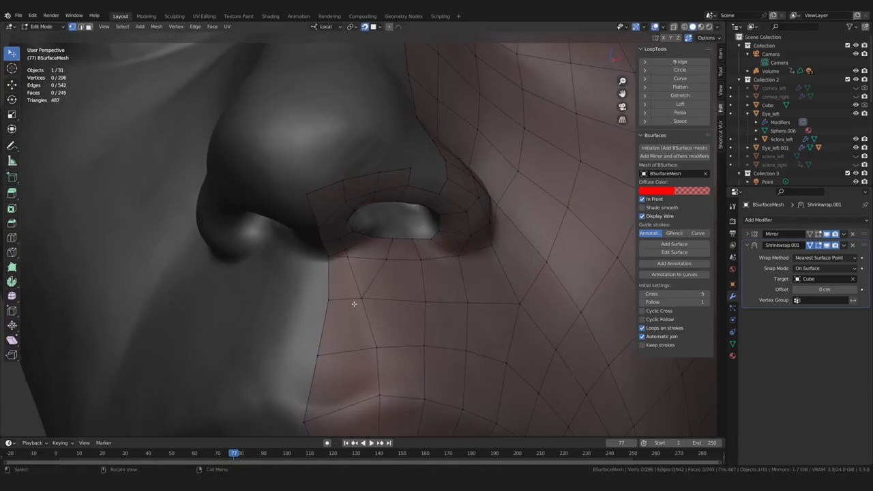
pyautogui.scroll(-3, 351, 302)
pyautogui.moveTo(350, 299); pyautogui.dragTo(373, 324, button='middle')
pyautogui.scroll(1, 368, 320)
pyautogui.moveTo(403, 315); pyautogui.dragTo(391, 285)
pyautogui.moveTo(403, 253); pyautogui.dragTo(438, 253)
# - Reposition the vertices along the nostril's lower rim to even the quads beneath it
pyautogui.scroll(3, 404, 249)
pyautogui.scroll(-2, 416, 243)
pyautogui.moveTo(439, 253); pyautogui.dragTo(409, 235, button='middle')
pyautogui.moveTo(413, 239); pyautogui.dragTo(409, 238)
pyautogui.moveTo(409, 239); pyautogui.dragTo(438, 256, button='middle')
pyautogui.moveTo(405, 295); pyautogui.dragTo(401, 294)
pyautogui.click(400, 255)
pyautogui.moveTo(400, 258); pyautogui.dragTo(447, 291)
# - Shift the vertices under the columella and at the upper lip's midline to smooth the edge flow
pyautogui.scroll(-3, 448, 291)
pyautogui.moveTo(447, 292); pyautogui.dragTo(373, 252, button='middle')
pyautogui.click(382, 302)
pyautogui.scroll(3, 374, 259)
pyautogui.scroll(1, 373, 259)
pyautogui.moveTo(343, 239); pyautogui.dragTo(343, 236)
pyautogui.moveTo(349, 256); pyautogui.dragTo(373, 321, button='middle')
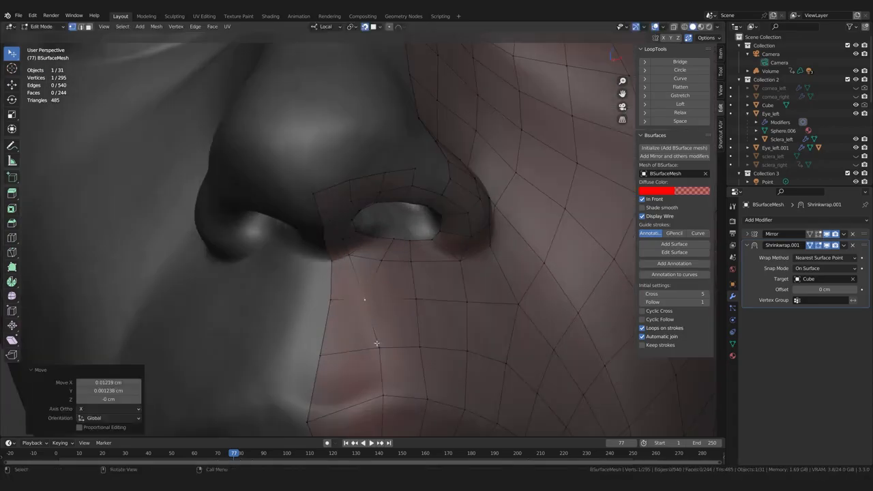
pyautogui.press('g')
pyautogui.click(341, 426)
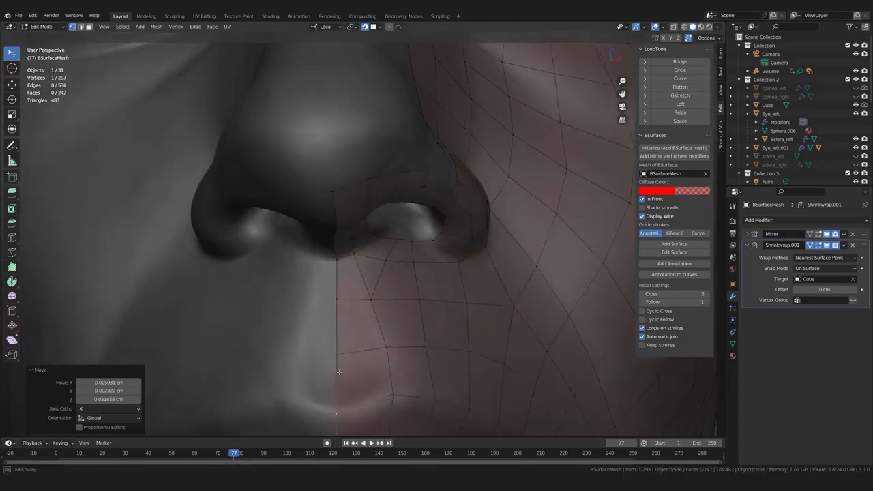
# - Knife-cut a new edge line through the columella faces and reposition the vertices along the cut
pyautogui.moveTo(340, 409); pyautogui.dragTo(338, 259, button='middle')
pyautogui.press('k')
pyautogui.press('Return')
pyautogui.moveTo(316, 112); pyautogui.dragTo(321, 143, button='middle')
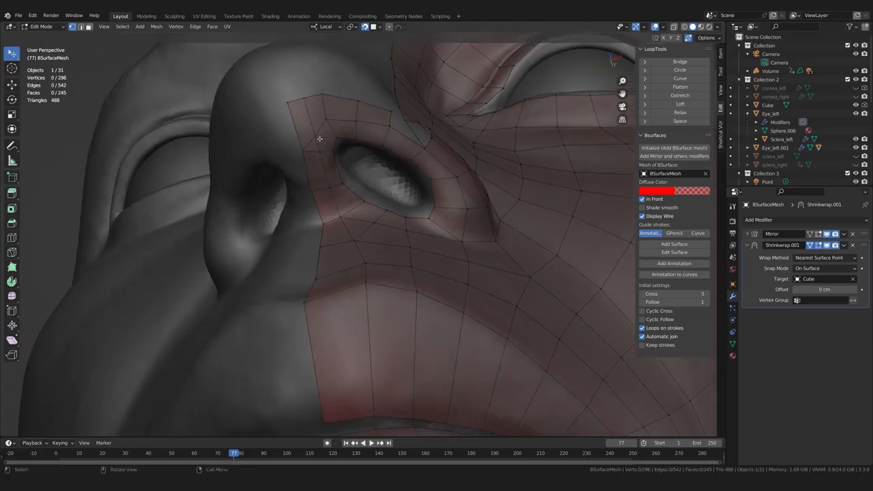
pyautogui.press('g')
pyautogui.click(295, 145)
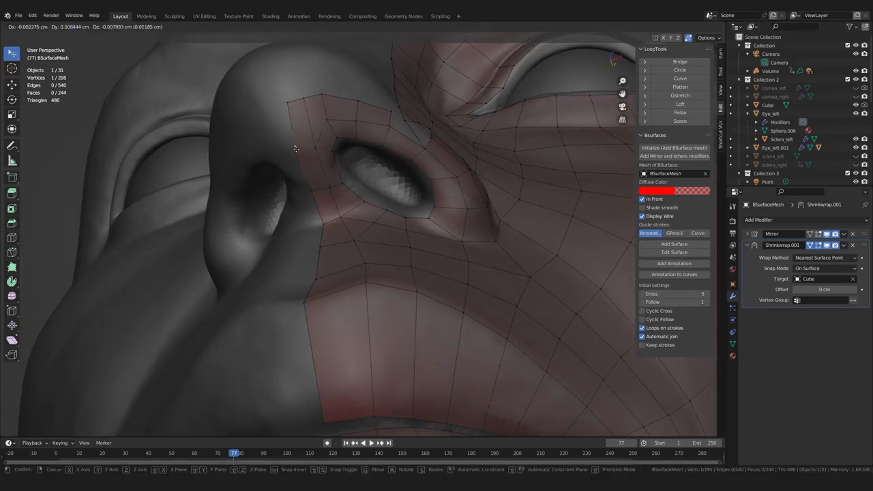
pyautogui.moveTo(315, 146); pyautogui.dragTo(318, 155)
pyautogui.moveTo(325, 103); pyautogui.dragTo(317, 153, button='middle')
# - Add a loop cut across the columella strip beside the nostril and space its vertices evenly
pyautogui.hotkey('ctrl', 'r')
pyautogui.click(305, 163)
pyautogui.click(298, 184)
pyautogui.moveTo(294, 203); pyautogui.dragTo(307, 180, button='middle')
pyautogui.moveTo(310, 162); pyautogui.dragTo(331, 169)
pyautogui.moveTo(300, 188); pyautogui.dragTo(318, 173, button='middle')
pyautogui.moveTo(325, 171); pyautogui.dragTo(335, 176)
pyautogui.moveTo(303, 145); pyautogui.dragTo(299, 146)
pyautogui.moveTo(299, 146); pyautogui.dragTo(320, 208, button='middle')
# - Try a loop cut through the faces below the nostril's lower rim
pyautogui.hotkey('ctrl', 'r')
pyautogui.click(389, 232)
pyautogui.click(395, 249)
pyautogui.hotkey('ctrl', 'z')
pyautogui.moveTo(396, 249); pyautogui.dragTo(332, 177, button='middle')
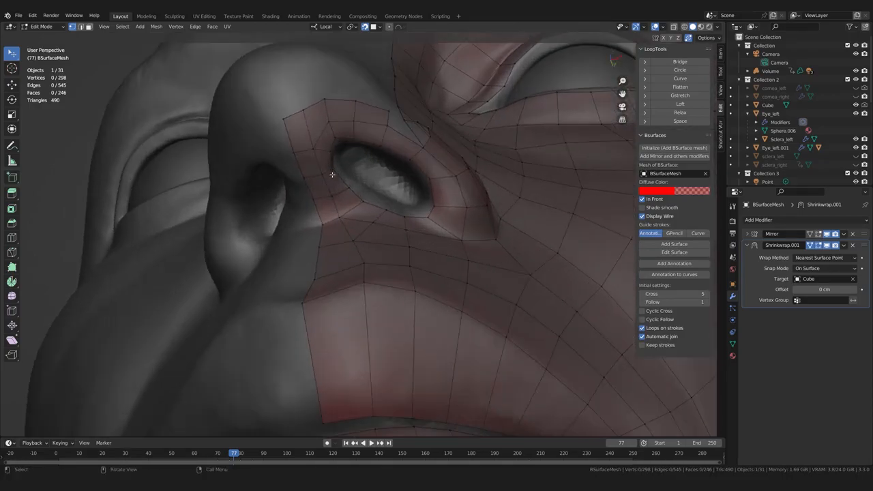
# - Move the vertices of the face strip along the nostril's upper and inner rim to even their spacing
pyautogui.click(333, 124)
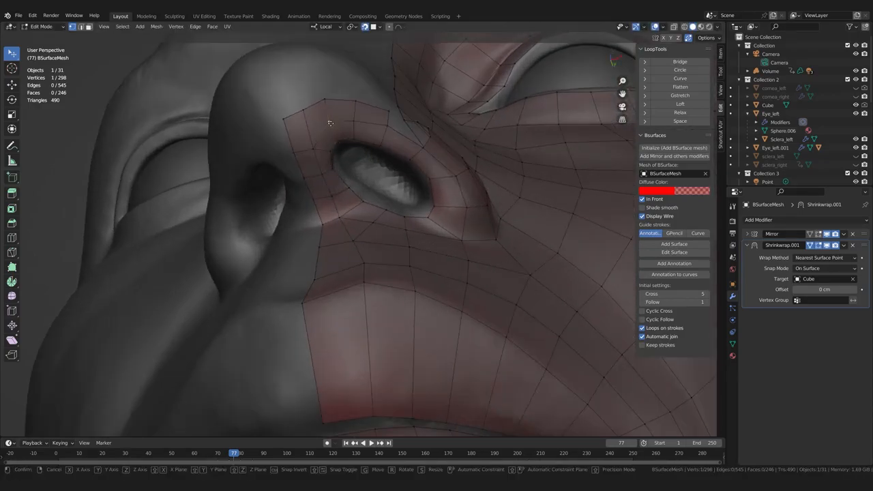
pyautogui.press('g')
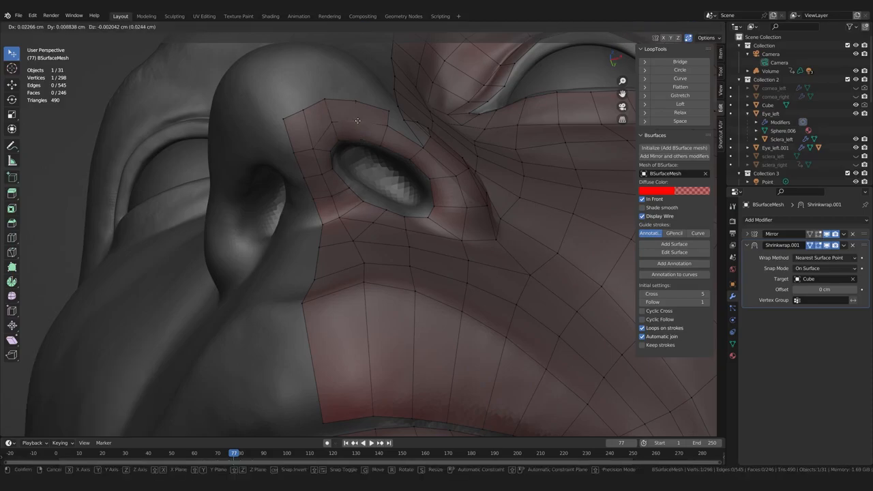
pyautogui.moveTo(362, 122); pyautogui.dragTo(391, 142)
pyautogui.moveTo(389, 145); pyautogui.dragTo(357, 182, button='middle')
pyautogui.moveTo(347, 175); pyautogui.dragTo(341, 150)
pyautogui.moveTo(267, 180); pyautogui.dragTo(283, 203, button='middle')
# - Fill the gap between the nostril's upper strip and the nose wing with a face
pyautogui.hotkey('alt', 'a')
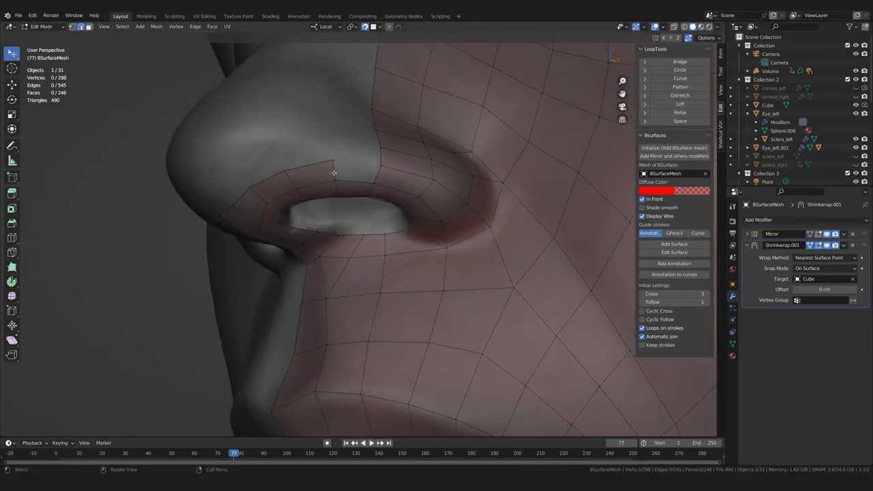
pyautogui.press('f')
pyautogui.moveTo(376, 183); pyautogui.dragTo(365, 167, button='middle')
pyautogui.click(92, 225)
pyautogui.moveTo(91, 226); pyautogui.dragTo(197, 220, button='middle')
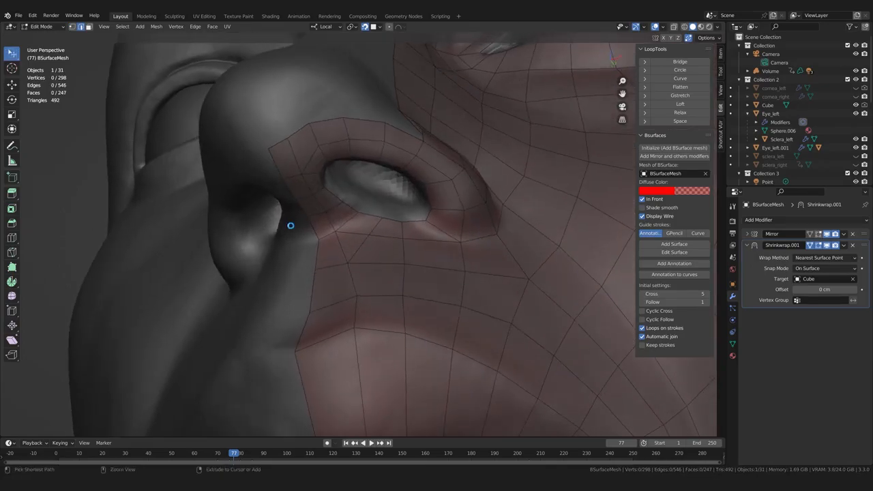
# - Dissolve the two diagonal edges running from the nostril's lower rim down to the upper lip area
pyautogui.moveTo(291, 225); pyautogui.dragTo(342, 264, button='middle')
pyautogui.scroll(-1, 342, 263)
pyautogui.scroll(2, 342, 263)
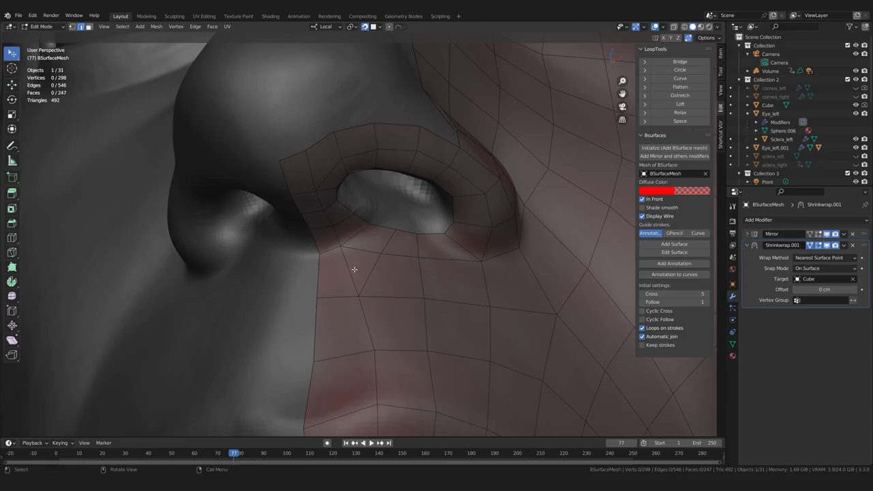
pyautogui.moveTo(354, 269); pyautogui.dragTo(382, 257, button='middle')
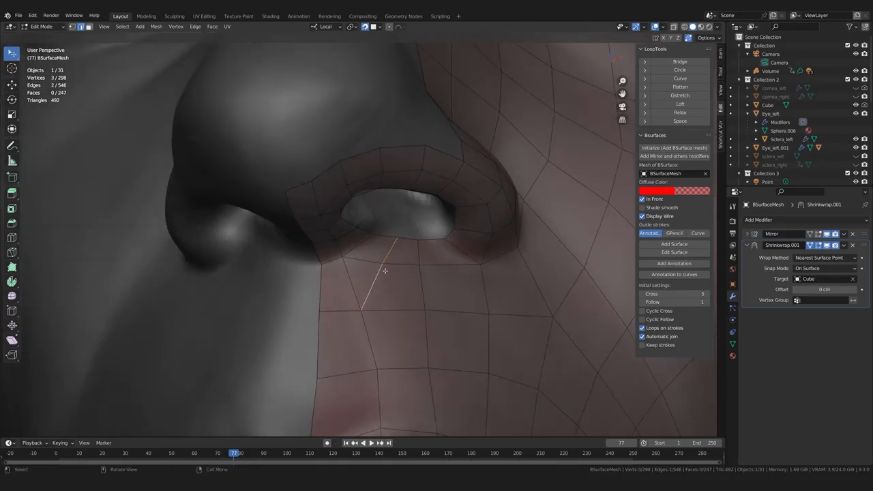
pyautogui.press('x')
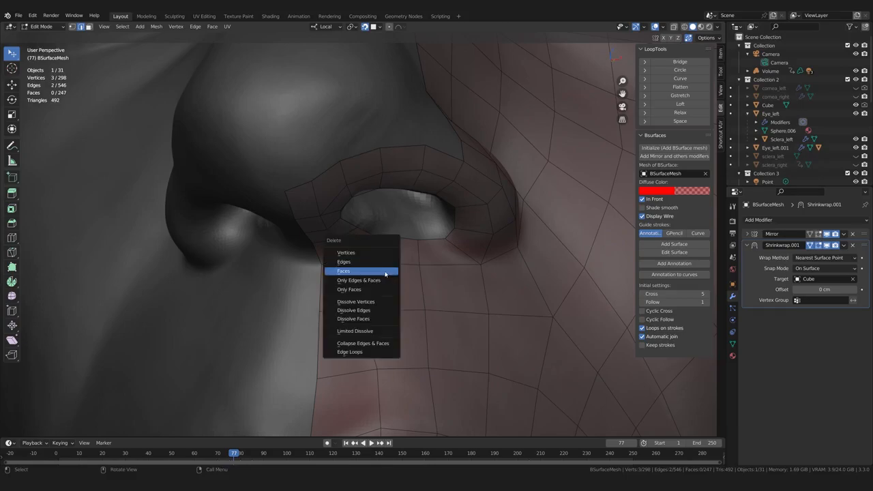
pyautogui.click(381, 310)
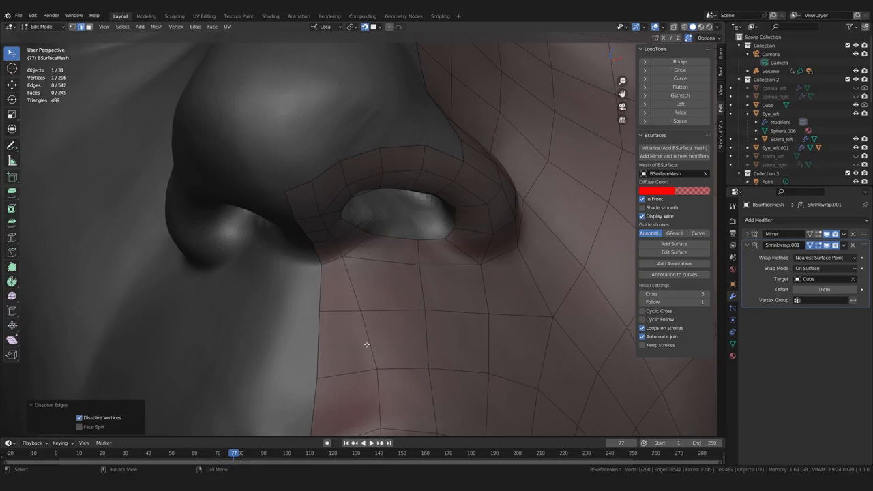
# - Shift the vertices just below the columella outward from the midline to widen the quads there
pyautogui.scroll(-4, 347, 290)
pyautogui.scroll(1, 351, 310)
pyautogui.moveTo(350, 309); pyautogui.dragTo(373, 285, button='middle')
pyautogui.scroll(2, 366, 277)
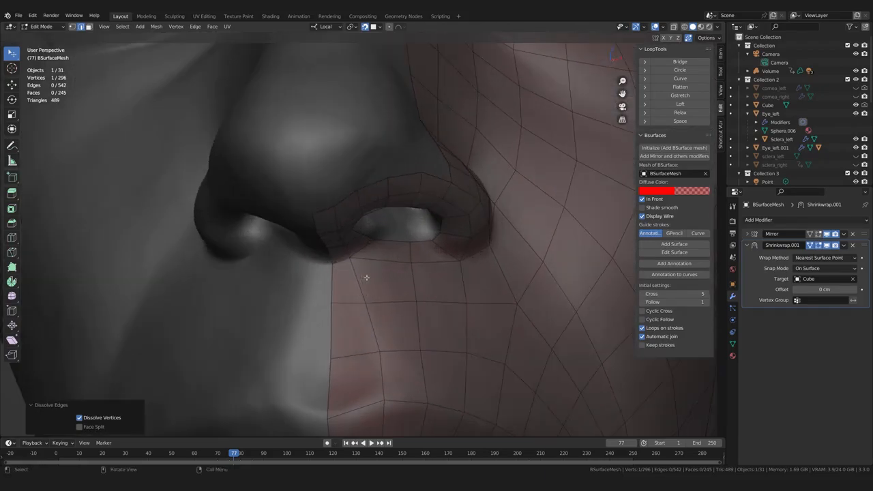
pyautogui.scroll(1, 366, 279)
pyautogui.keyDown('ctrl'); pyautogui.click(347, 263); pyautogui.keyUp('ctrl')
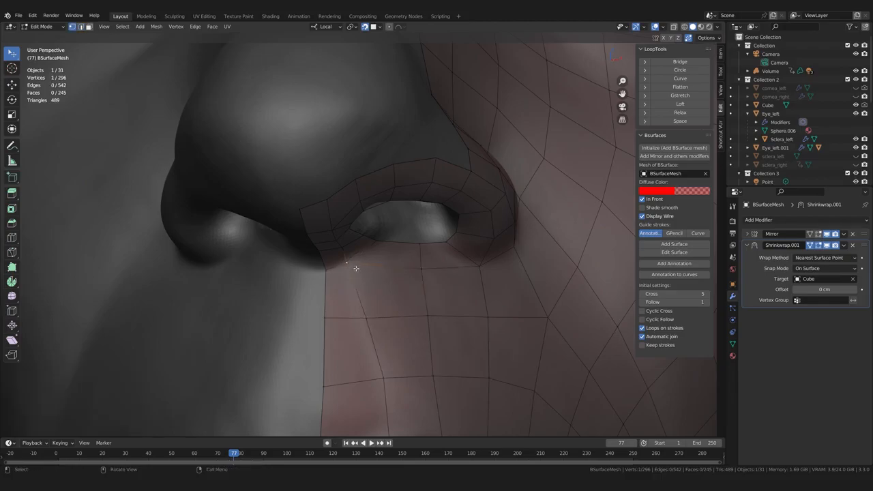
pyautogui.press('g')
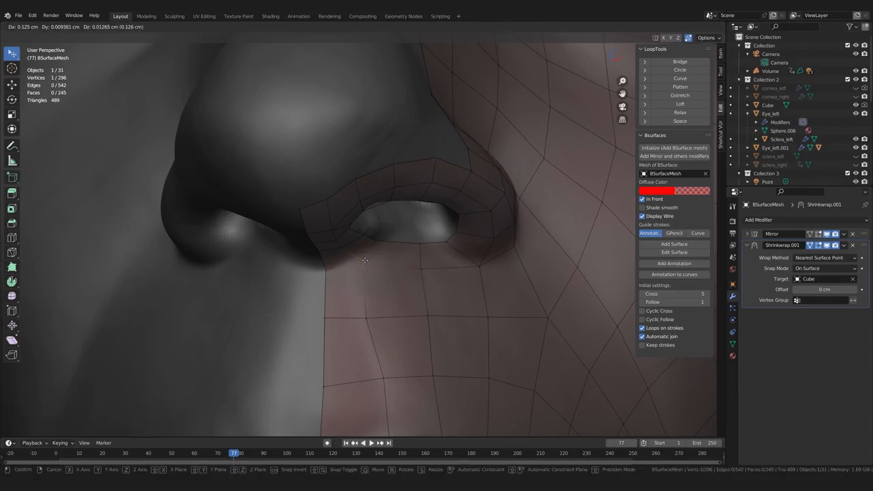
pyautogui.click(362, 260)
pyautogui.press('g')
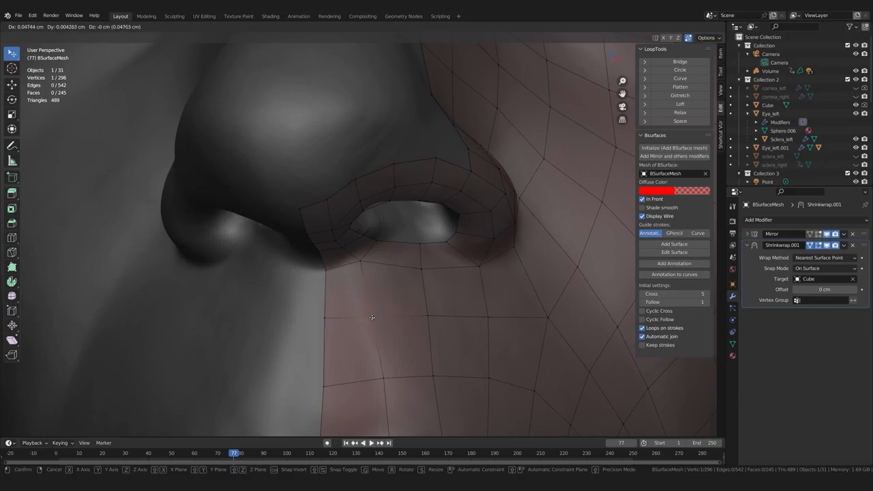
# - Adjust the vertices on and beneath the middle of the nostril's lower rim to square up the quads
pyautogui.click(422, 272)
pyautogui.press('g')
pyautogui.click(421, 246)
pyautogui.press('g')
pyautogui.moveTo(414, 244); pyautogui.dragTo(413, 244)
pyautogui.moveTo(428, 316); pyautogui.dragTo(424, 316)
# - Enable the Mirror modifier's display in edit mode
pyautogui.scroll(-3, 418, 332)
pyautogui.moveTo(418, 331); pyautogui.dragTo(287, 349, button='middle')
pyautogui.click(253, 319)
pyautogui.scroll(-3, 249, 315)
pyautogui.scroll(2, 258, 309)
pyautogui.moveTo(257, 310); pyautogui.dragTo(331, 278, button='middle')
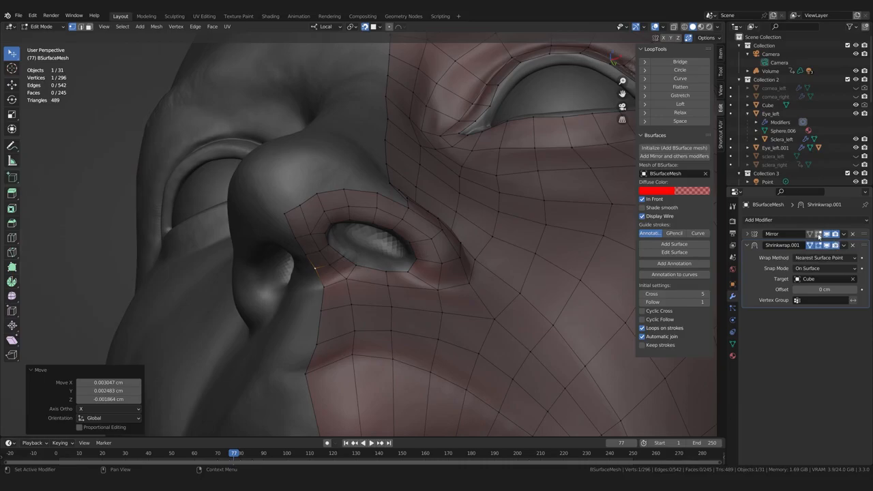
pyautogui.click(818, 234)
# - Nudge the columella vertices near the midline so the two mirrored halves meet cleanly
pyautogui.scroll(-2, 273, 230)
pyautogui.moveTo(229, 233); pyautogui.dragTo(330, 236, button='middle')
pyautogui.scroll(2, 324, 225)
pyautogui.moveTo(323, 223); pyautogui.dragTo(334, 221)
pyautogui.scroll(2, 327, 223)
pyautogui.moveTo(328, 224); pyautogui.dragTo(278, 232, button='middle')
pyautogui.scroll(-1, 278, 232)
pyautogui.moveTo(277, 237); pyautogui.dragTo(277, 233)
pyautogui.scroll(-3, 287, 230)
pyautogui.moveTo(294, 229); pyautogui.dragTo(332, 180, button='middle')
# - Fine-tune the vertices between the columella's upper end and the nostril's inner rim
pyautogui.scroll(1, 324, 170)
pyautogui.moveTo(313, 159); pyautogui.dragTo(311, 150)
pyautogui.moveTo(352, 174); pyautogui.dragTo(353, 174)
pyautogui.click(351, 191)
pyautogui.moveTo(362, 175)
pyautogui.mouseDown(button='middle')
pyautogui.moveTo(350, 191)
pyautogui.moveTo(361, 174)
pyautogui.mouseUp(button='middle')
pyautogui.moveTo(312, 157); pyautogui.dragTo(314, 152)
pyautogui.moveTo(320, 185); pyautogui.dragTo(331, 169, button='middle')
pyautogui.moveTo(349, 163); pyautogui.dragTo(350, 161)
pyautogui.moveTo(286, 171); pyautogui.dragTo(281, 170)
pyautogui.moveTo(282, 172); pyautogui.dragTo(362, 203, button='middle')
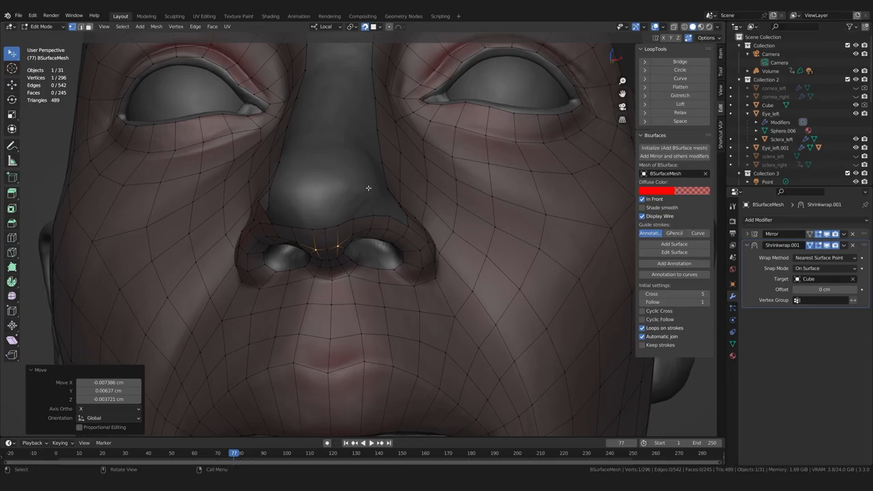
# - Move the vertices at the columella's upper end up onto the nose tip
pyautogui.moveTo(314, 193); pyautogui.dragTo(308, 211, button='middle')
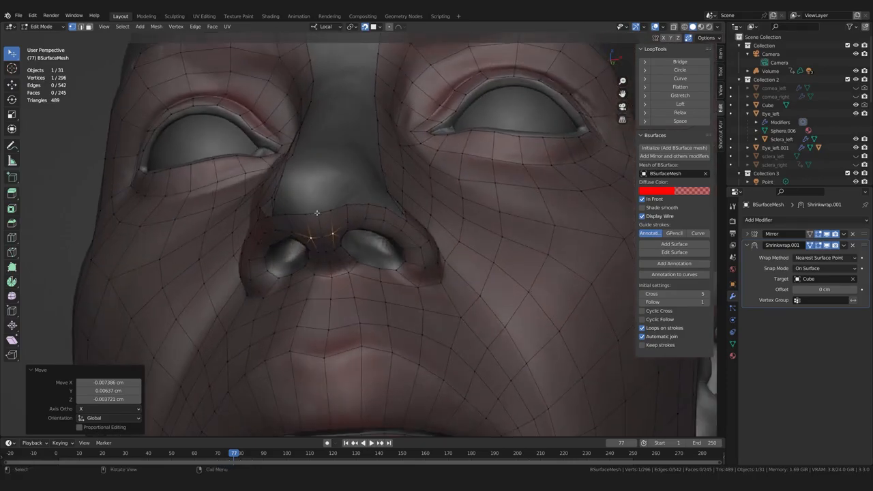
pyautogui.press('g')
pyautogui.click(315, 181)
pyautogui.press('g')
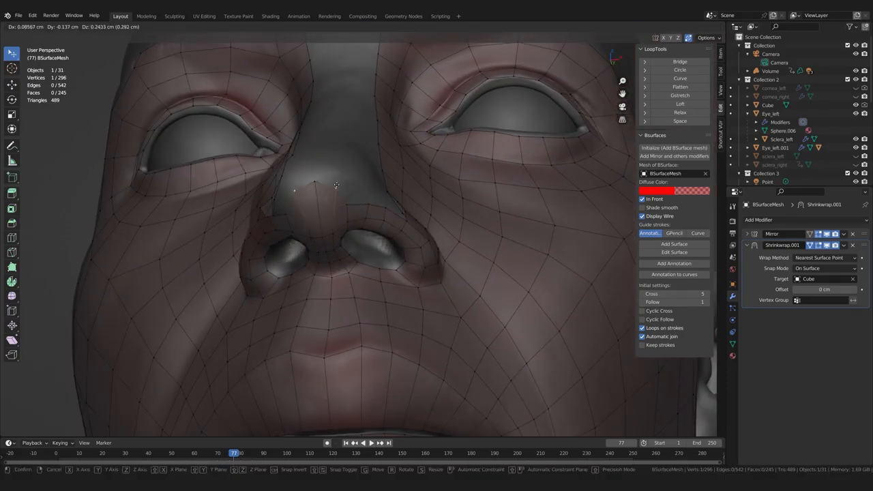
pyautogui.moveTo(335, 178); pyautogui.dragTo(347, 198)
pyautogui.moveTo(372, 222); pyautogui.dragTo(341, 213, button='middle')
# - Raise the vertices of the strip's outer edge above the nostril along the side of the nose tip
pyautogui.moveTo(341, 213)
pyautogui.mouseDown()
pyautogui.moveTo(345, 206)
pyautogui.moveTo(355, 221)
pyautogui.mouseUp()
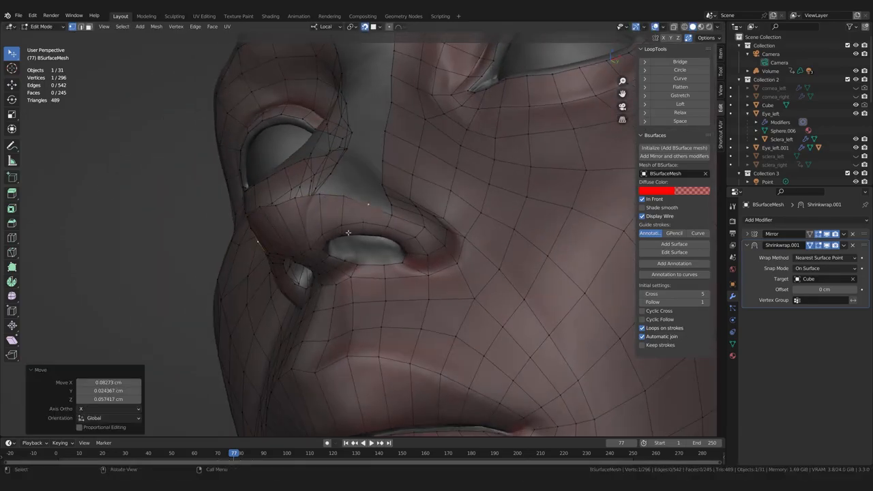
pyautogui.moveTo(352, 229); pyautogui.dragTo(326, 213, button='middle')
pyautogui.moveTo(327, 212); pyautogui.dragTo(351, 178)
pyautogui.scroll(3, 335, 202)
pyautogui.moveTo(351, 179); pyautogui.dragTo(283, 291, button='middle')
pyautogui.click(281, 252)
# - Adjust the vertices on the nose wing and the nostril's upper rim to even the surrounding loops
pyautogui.moveTo(439, 235); pyautogui.dragTo(438, 230)
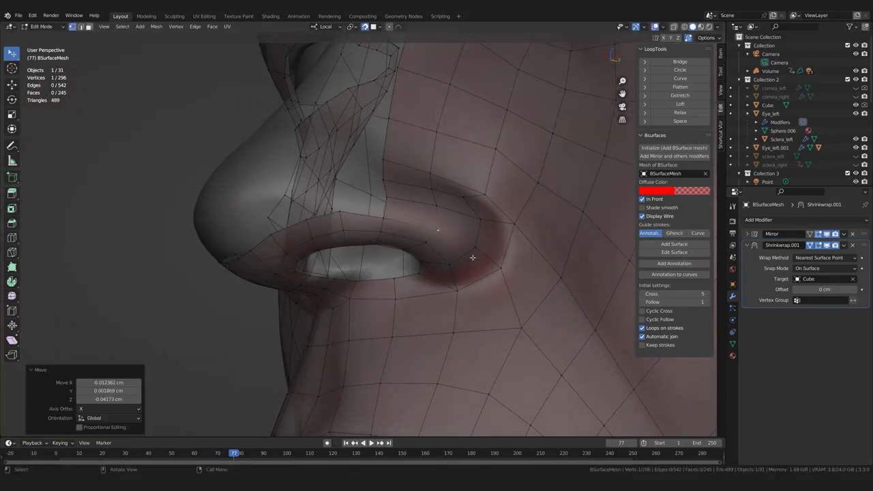
pyautogui.moveTo(471, 257); pyautogui.dragTo(474, 255)
pyautogui.moveTo(437, 232); pyautogui.dragTo(409, 235, button='middle')
pyautogui.moveTo(384, 210); pyautogui.dragTo(387, 203)
pyautogui.moveTo(387, 202); pyautogui.dragTo(357, 203, button='middle')
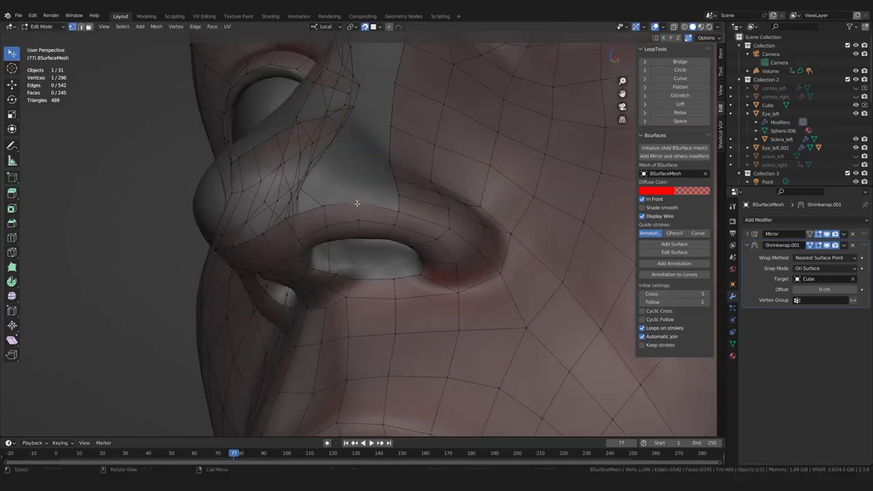
pyautogui.moveTo(359, 220); pyautogui.dragTo(359, 228)
pyautogui.moveTo(361, 230); pyautogui.dragTo(402, 240, button='middle')
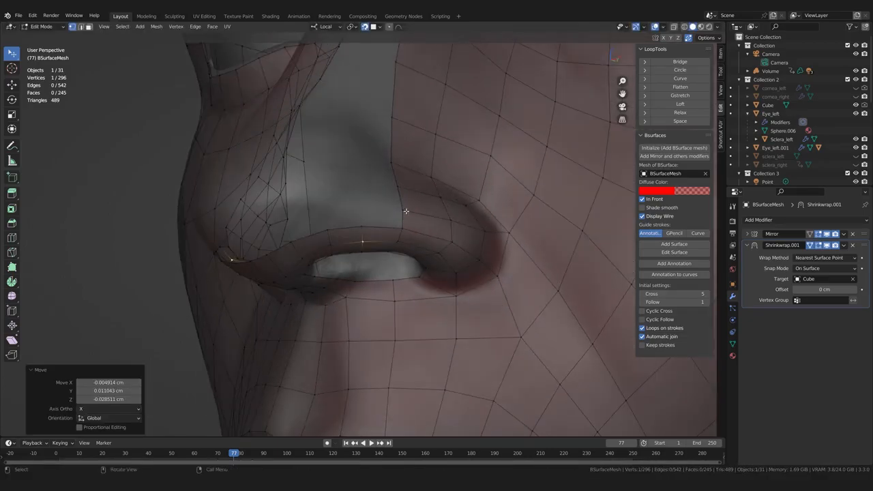
# - Build new quads with the Poly Build tool from the nostril's upper strip across the nose tip toward the midline
pyautogui.hotkey('shift', 'space')
pyautogui.moveTo(324, 253); pyautogui.dragTo(359, 257, button='middle')
pyautogui.keyDown('ctrl'); pyautogui.moveTo(415, 228); pyautogui.dragTo(308, 211); pyautogui.keyUp('ctrl')
pyautogui.moveTo(318, 210); pyautogui.dragTo(345, 217, button='middle')
pyautogui.keyDown('ctrl'); pyautogui.moveTo(338, 224); pyautogui.dragTo(315, 199); pyautogui.keyUp('ctrl')
pyautogui.moveTo(315, 199); pyautogui.dragTo(311, 230, button='middle')
pyautogui.hotkey('ctrl', 'z')
pyautogui.keyDown('ctrl'); pyautogui.click(323, 229); pyautogui.keyUp('ctrl')
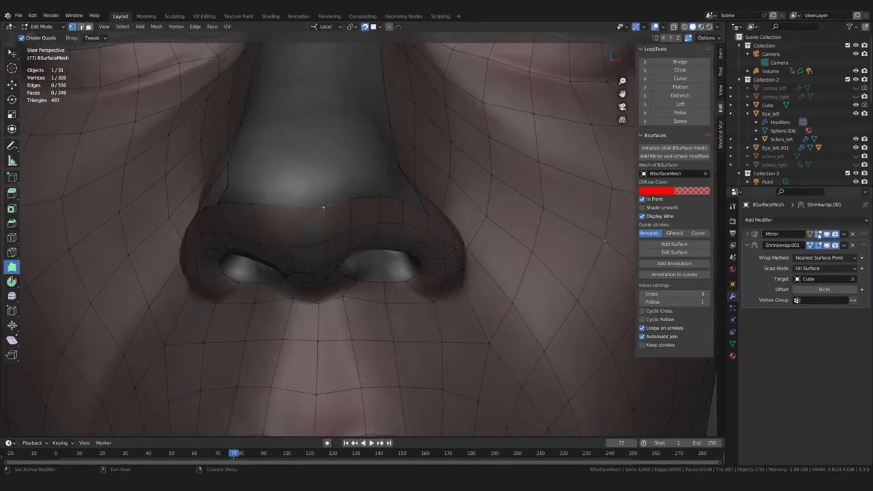
# - Set the Mirror modifier's merge distance and bisect distance to 0.01 cm
pyautogui.click(748, 235)
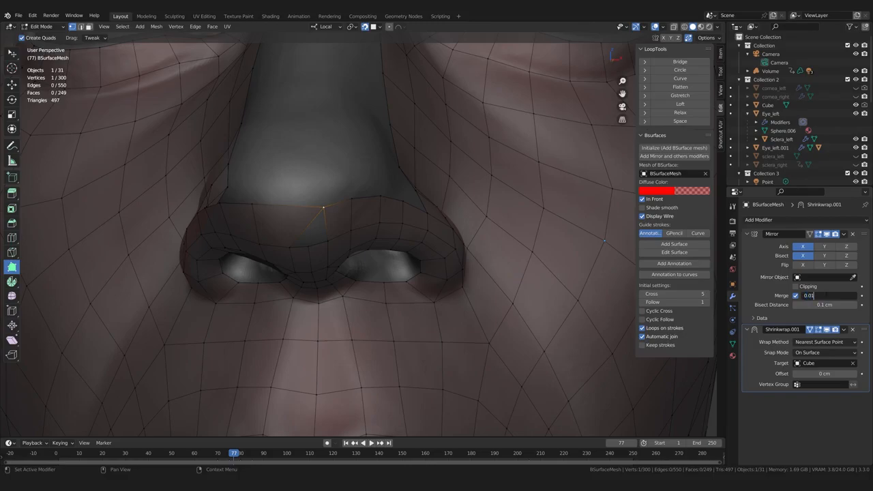
pyautogui.click(812, 304)
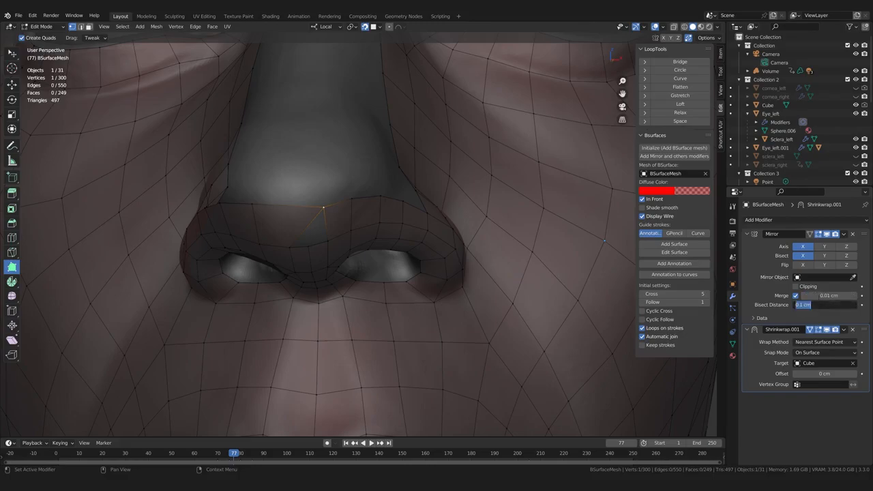
pyautogui.write('0.01')
pyautogui.press('Return')
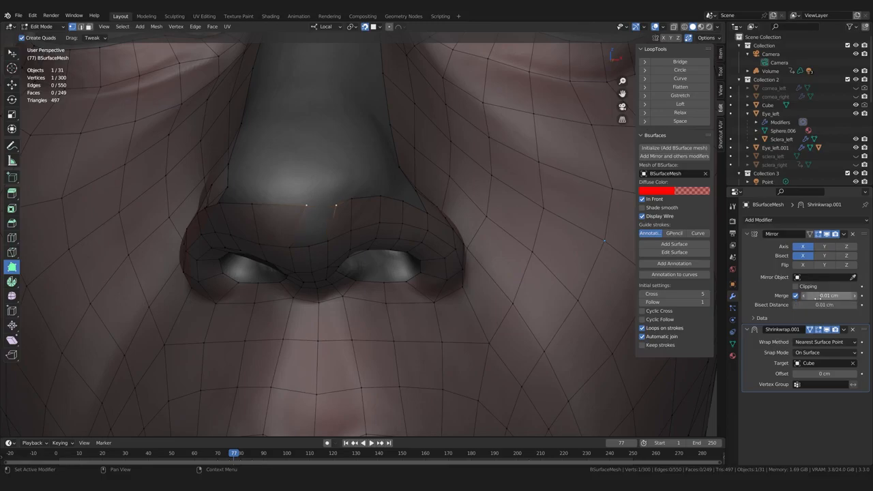
pyautogui.moveTo(335, 231)
pyautogui.mouseDown(button='middle')
pyautogui.moveTo(346, 230)
pyautogui.moveTo(330, 238)
pyautogui.moveTo(344, 240)
pyautogui.mouseUp(button='middle')
# - Duplicate the Shrinkwrap.001 modifier and apply the original
pyautogui.click(750, 236)
pyautogui.click(845, 248)
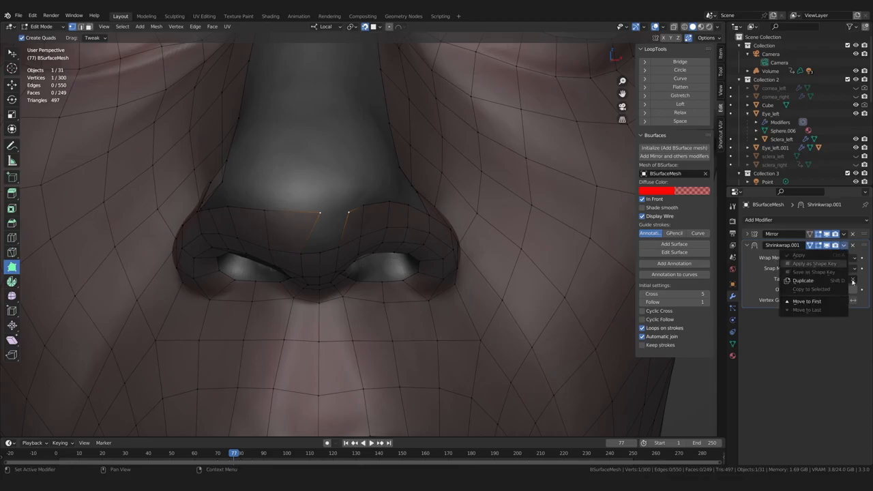
pyautogui.click(843, 281)
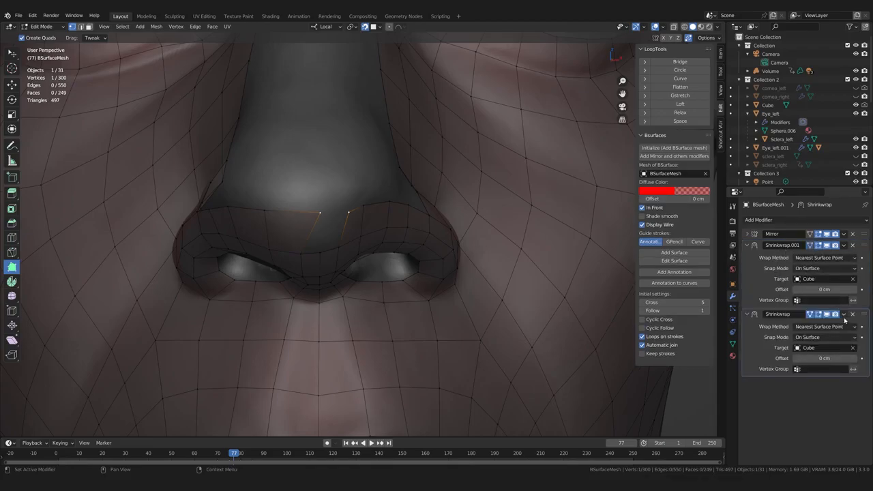
pyautogui.click(845, 245)
pyautogui.click(843, 256)
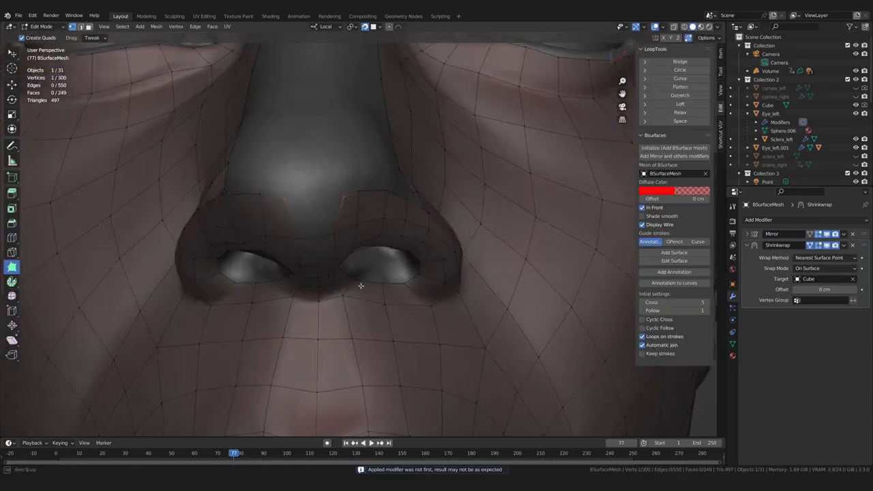
# - Add a quad at the upper edge of the nose tip strip and nudge the vertices on the upper lip below the nose
pyautogui.moveTo(334, 184); pyautogui.dragTo(293, 182)
pyautogui.keyDown('ctrl'); pyautogui.click(297, 189); pyautogui.keyUp('ctrl')
pyautogui.moveTo(295, 198); pyautogui.dragTo(332, 197, button='middle')
pyautogui.keyDown('shift'); pyautogui.moveTo(335, 396); pyautogui.dragTo(346, 300, button='middle'); pyautogui.keyUp('shift')
pyautogui.moveTo(350, 333); pyautogui.dragTo(347, 334)
pyautogui.moveTo(352, 396); pyautogui.dragTo(349, 400)
pyautogui.scroll(-2, 350, 382)
pyautogui.moveTo(364, 345); pyautogui.dragTo(361, 345)
# - Adjust the vertices around the underside and front of the nose tip near the midline to even the loops
pyautogui.moveTo(361, 314); pyautogui.dragTo(354, 260, button='middle')
pyautogui.scroll(5, 355, 260)
pyautogui.moveTo(333, 235); pyautogui.dragTo(330, 207)
pyautogui.moveTo(330, 204); pyautogui.dragTo(335, 267, button='middle')
pyautogui.moveTo(335, 253); pyautogui.dragTo(330, 253)
pyautogui.moveTo(321, 250); pyautogui.dragTo(348, 226, button='middle')
pyautogui.moveTo(348, 227); pyautogui.dragTo(347, 226)
pyautogui.moveTo(348, 226); pyautogui.dragTo(336, 221, button='middle')
pyautogui.moveTo(338, 220); pyautogui.dragTo(339, 217)
pyautogui.moveTo(341, 235); pyautogui.dragTo(337, 221, button='middle')
pyautogui.moveTo(336, 211); pyautogui.dragTo(336, 219, button='middle')
pyautogui.moveTo(336, 219); pyautogui.dragTo(314, 210)
pyautogui.moveTo(314, 210); pyautogui.dragTo(341, 218, button='middle')
pyautogui.moveTo(341, 219); pyautogui.dragTo(345, 214)
pyautogui.moveTo(344, 213); pyautogui.dragTo(386, 257, button='middle')
# - Build a row of quads with the Poly Build tool across the top of the nose tip toward the midline
pyautogui.keyDown('ctrl'); pyautogui.moveTo(392, 239); pyautogui.dragTo(394, 214); pyautogui.keyUp('ctrl')
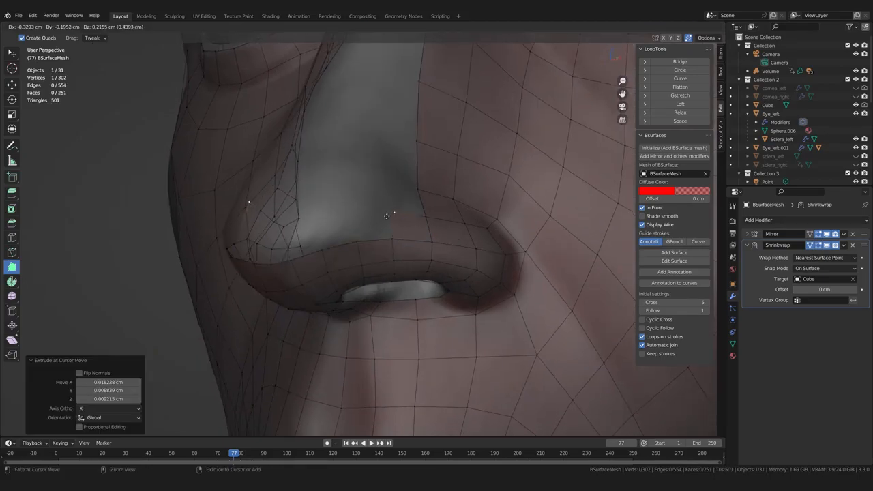
pyautogui.keyDown('ctrl'); pyautogui.moveTo(356, 241); pyautogui.dragTo(356, 212); pyautogui.keyUp('ctrl')
pyautogui.keyDown('ctrl'); pyautogui.moveTo(322, 247); pyautogui.dragTo(325, 213); pyautogui.keyUp('ctrl')
pyautogui.moveTo(325, 214); pyautogui.dragTo(341, 214, button='middle')
pyautogui.moveTo(335, 214); pyautogui.dragTo(338, 213)
pyautogui.moveTo(367, 213); pyautogui.dragTo(398, 214)
pyautogui.moveTo(330, 229); pyautogui.dragTo(357, 234, button='middle')
pyautogui.keyDown('ctrl'); pyautogui.moveTo(353, 240); pyautogui.dragTo(331, 205); pyautogui.keyUp('ctrl')
pyautogui.keyDown('ctrl'); pyautogui.moveTo(324, 244); pyautogui.dragTo(308, 207); pyautogui.keyUp('ctrl')
pyautogui.moveTo(307, 206); pyautogui.dragTo(320, 210, button='middle')
pyautogui.moveTo(328, 207); pyautogui.dragTo(321, 206)
pyautogui.moveTo(318, 227)
pyautogui.mouseDown(button='middle')
pyautogui.moveTo(345, 249)
pyautogui.moveTo(321, 243)
pyautogui.moveTo(321, 233)
pyautogui.mouseUp(button='middle')
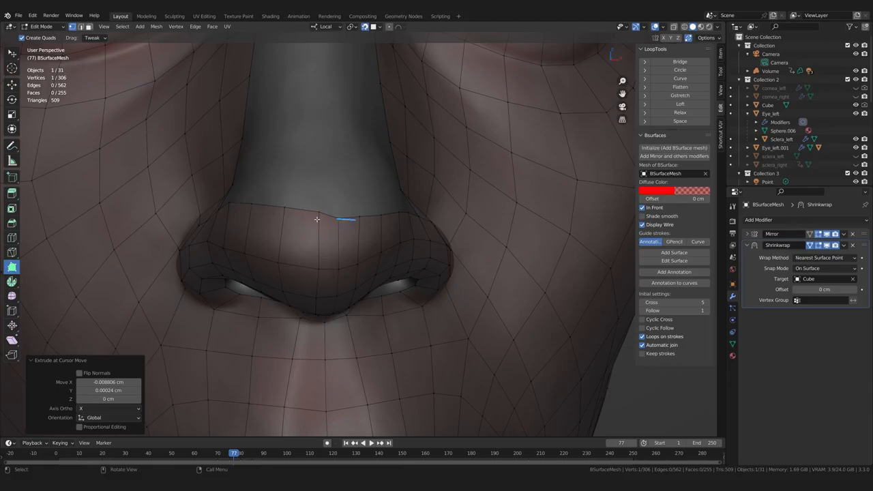
# - Nudge individual vertices across the nose tip and along the nose wing to smooth the grid
pyautogui.moveTo(340, 261); pyautogui.dragTo(298, 232, button='middle')
pyautogui.moveTo(244, 254); pyautogui.dragTo(240, 251)
pyautogui.moveTo(286, 255); pyautogui.dragTo(302, 252, button='middle')
pyautogui.moveTo(292, 251); pyautogui.dragTo(291, 244)
pyautogui.moveTo(310, 252); pyautogui.dragTo(277, 258, button='middle')
pyautogui.moveTo(206, 257); pyautogui.dragTo(201, 254)
pyautogui.moveTo(353, 239); pyautogui.dragTo(350, 275, button='middle')
# - Select the edge loop at the nose wing and distribute its vertices evenly with the LoopTools Space operation
pyautogui.press('w')
pyautogui.click(469, 284)
pyautogui.press('2')
pyautogui.click(473, 277)
pyautogui.keyDown('ctrl'); pyautogui.click(466, 288); pyautogui.keyUp('ctrl')
pyautogui.click(123, 26)
pyautogui.moveTo(145, 166)
pyautogui.click(212, 175)
pyautogui.scroll(-2, 508, 191)
pyautogui.click(671, 124)
pyautogui.click(372, 160)
# - Turn off the Mirror modifier's edit-mode display and extend the upper quad row across the nose tip to the midline with Poly Build
pyautogui.scroll(3, 381, 218)
pyautogui.moveTo(392, 217); pyautogui.dragTo(426, 268, button='middle')
pyautogui.scroll(2, 305, 251)
pyautogui.click(12, 267)
pyautogui.moveTo(448, 239); pyautogui.dragTo(389, 250)
pyautogui.moveTo(330, 247); pyautogui.dragTo(367, 251, button='middle')
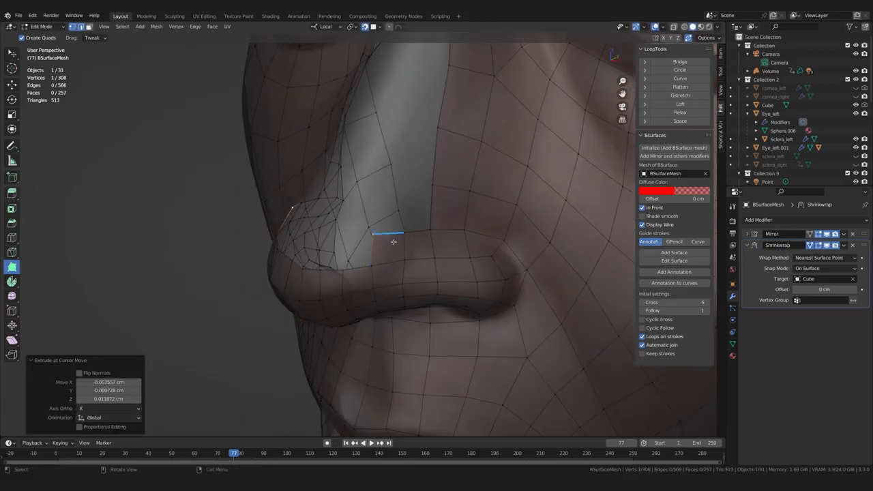
pyautogui.click(818, 235)
pyautogui.moveTo(332, 226); pyautogui.dragTo(375, 222, button='middle')
pyautogui.keyDown('ctrl'); pyautogui.moveTo(381, 251); pyautogui.dragTo(367, 233); pyautogui.keyUp('ctrl')
pyautogui.keyDown('ctrl'); pyautogui.moveTo(358, 260); pyautogui.dragTo(326, 244); pyautogui.keyUp('ctrl')
# - Align the nose tip's border vertices to the face's midline
pyautogui.moveTo(322, 246); pyautogui.dragTo(353, 253, button='middle')
pyautogui.moveTo(356, 294); pyautogui.dragTo(354, 292)
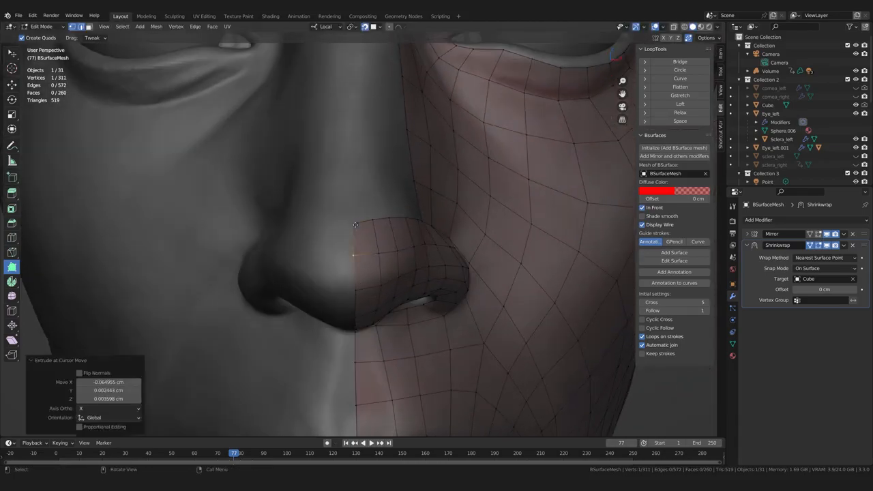
pyautogui.moveTo(355, 224); pyautogui.dragTo(353, 222)
pyautogui.moveTo(354, 340); pyautogui.dragTo(354, 295, button='middle')
pyautogui.moveTo(355, 318); pyautogui.dragTo(353, 315)
# - Move the vertices along the upper edge and front of the nose tip strip to space its columns evenly
pyautogui.moveTo(359, 228); pyautogui.dragTo(365, 261, button='middle')
pyautogui.scroll(2, 372, 228)
pyautogui.moveTo(347, 215); pyautogui.dragTo(378, 216)
pyautogui.moveTo(398, 214); pyautogui.dragTo(401, 215)
pyautogui.scroll(-4, 427, 268)
pyautogui.scroll(3, 402, 261)
pyautogui.moveTo(426, 269); pyautogui.dragTo(361, 242, button='middle')
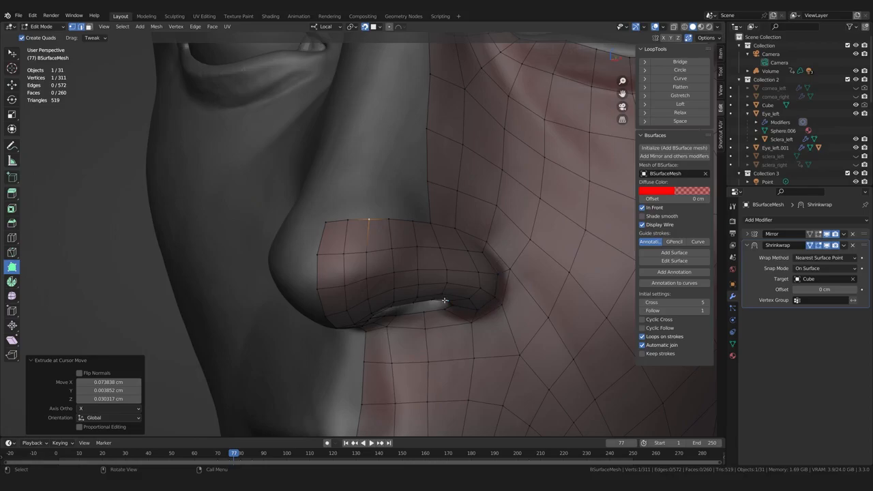
pyautogui.moveTo(439, 295); pyautogui.dragTo(338, 288, button='middle')
pyautogui.moveTo(335, 284); pyautogui.dragTo(360, 278)
pyautogui.moveTo(376, 283); pyautogui.dragTo(356, 287, button='middle')
# - Try a loop cut through the upper strip running from the nose tip around the nose wing
pyautogui.press('2')
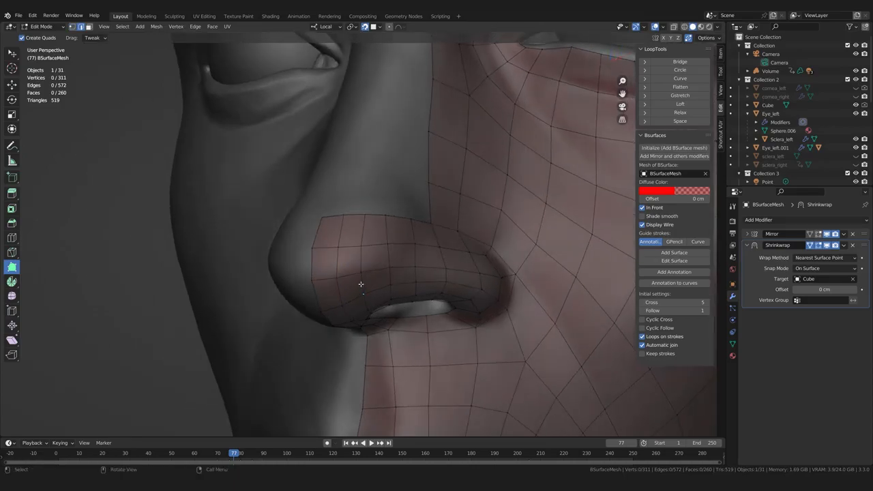
pyautogui.hotkey('ctrl', 'r')
pyautogui.click(364, 225)
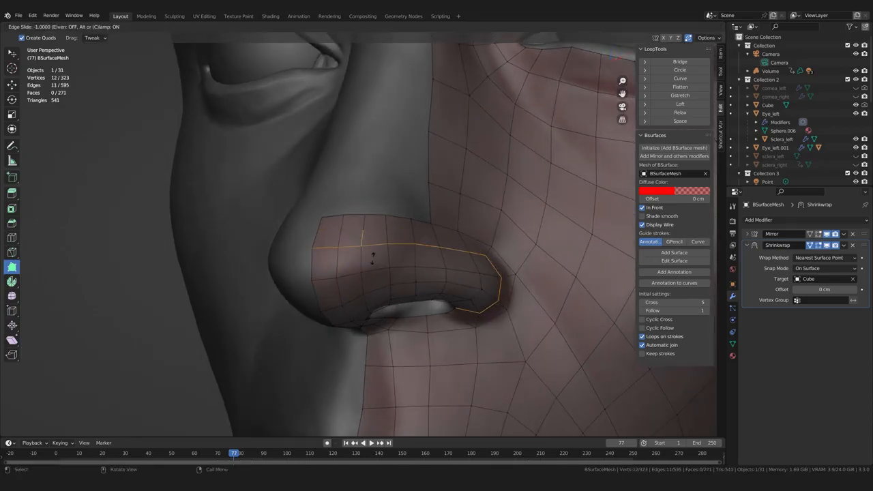
pyautogui.click(364, 234)
pyautogui.moveTo(366, 347); pyautogui.dragTo(328, 336, button='middle')
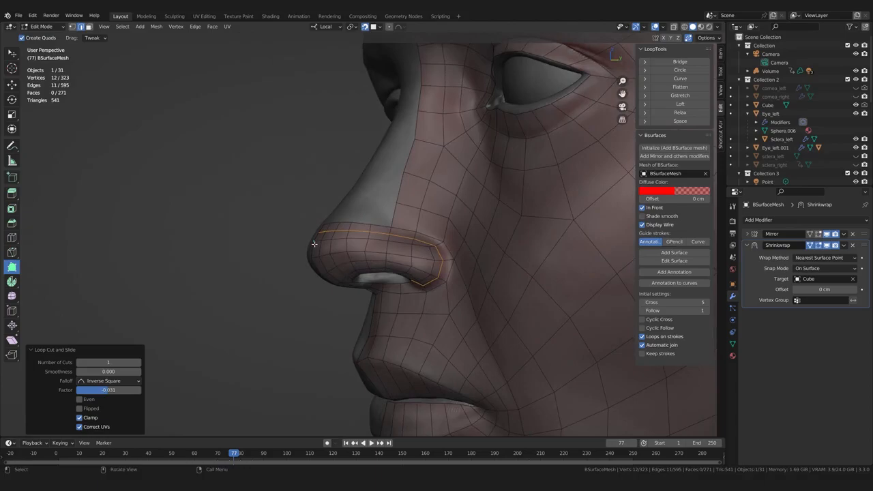
pyautogui.moveTo(388, 286); pyautogui.dragTo(401, 264, button='middle')
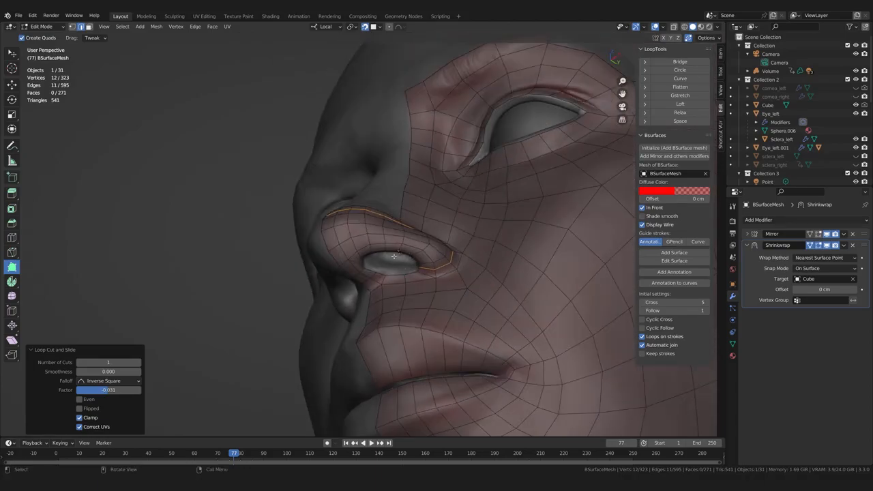
pyautogui.moveTo(340, 281); pyautogui.dragTo(427, 279, button='middle')
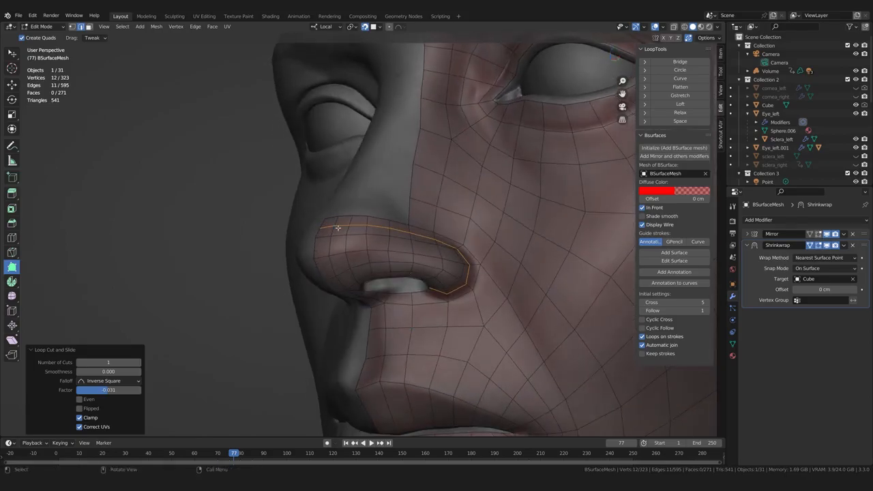
pyautogui.hotkey('ctrl', 'z')
# - Reposition a vertex on the nose tip and another on its upper edge near the open cheek border
pyautogui.moveTo(454, 250); pyautogui.dragTo(401, 292, button='middle')
pyautogui.scroll(5, 401, 292)
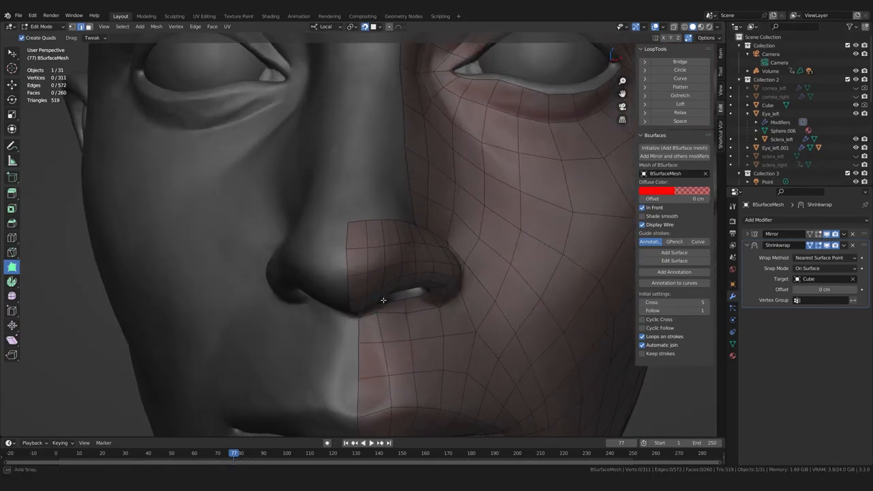
pyautogui.scroll(2, 352, 269)
pyautogui.moveTo(360, 252); pyautogui.dragTo(364, 259)
pyautogui.scroll(-2, 364, 258)
pyautogui.moveTo(365, 276); pyautogui.dragTo(323, 275, button='middle')
pyautogui.scroll(1, 394, 257)
pyautogui.moveTo(396, 254); pyautogui.dragTo(396, 225)
# - Examine from several angles how the nose tip's upper edge lines up with the bridge and the open cheek border
pyautogui.moveTo(328, 263); pyautogui.dragTo(358, 235, button='middle')
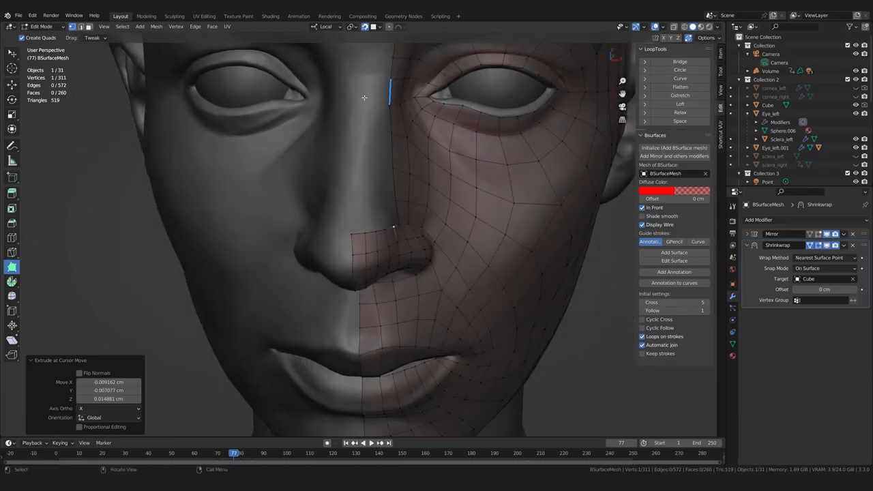
pyautogui.scroll(3, 376, 239)
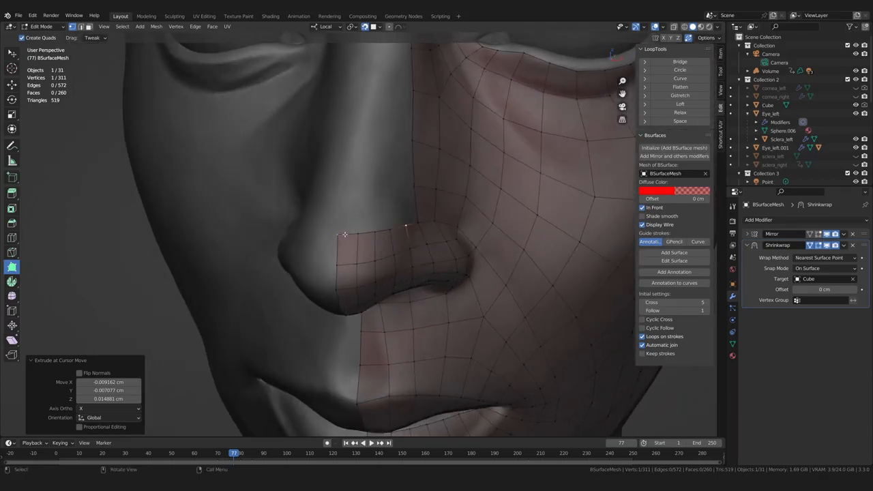
pyautogui.moveTo(344, 278); pyautogui.dragTo(387, 278, button='middle')
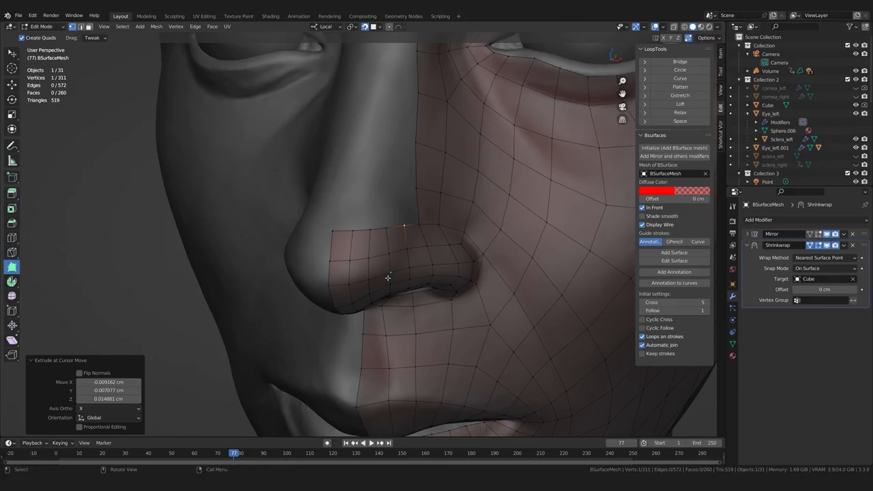
pyautogui.moveTo(388, 277); pyautogui.dragTo(324, 206, button='middle')
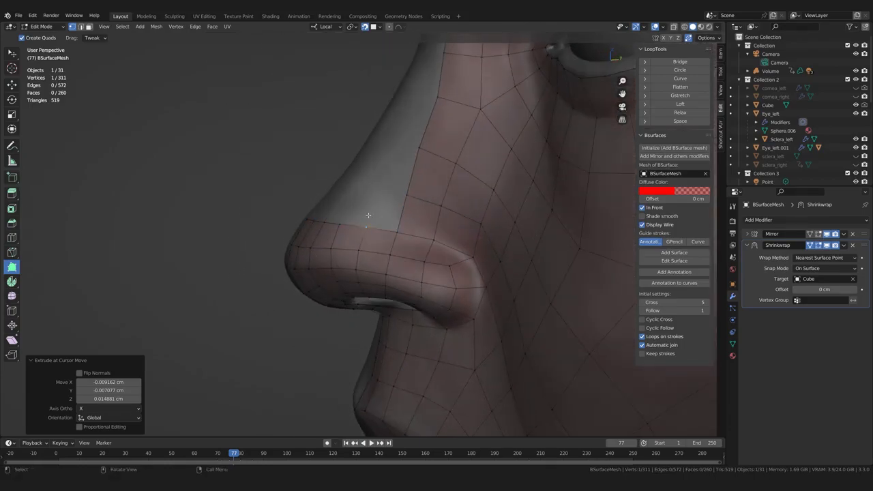
pyautogui.keyDown('ctrl'); pyautogui.rightClick(385, 188); pyautogui.keyUp('ctrl')
pyautogui.moveTo(391, 132); pyautogui.dragTo(420, 249, button='middle')
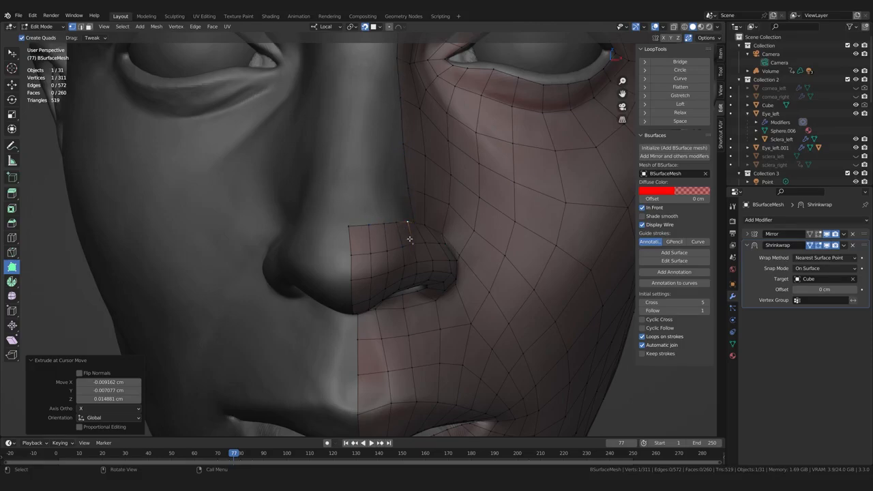
pyautogui.moveTo(403, 221); pyautogui.dragTo(359, 273, button='middle')
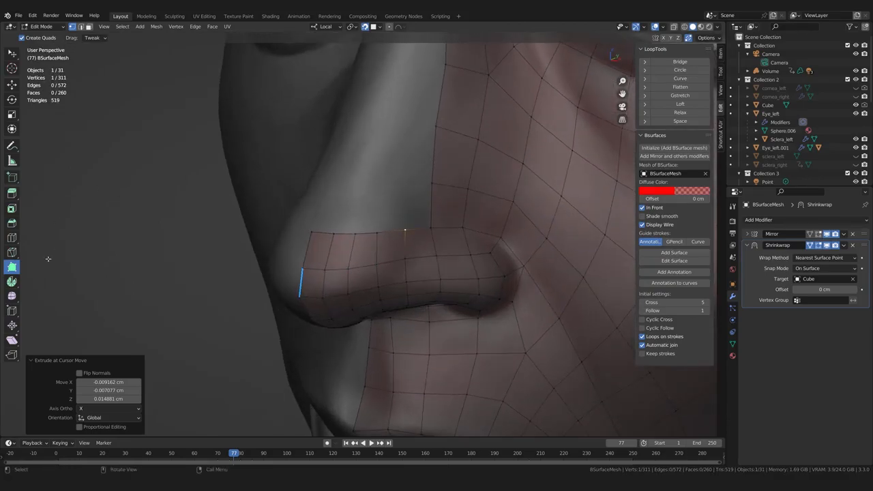
pyautogui.moveTo(128, 265); pyautogui.dragTo(421, 220, button='middle')
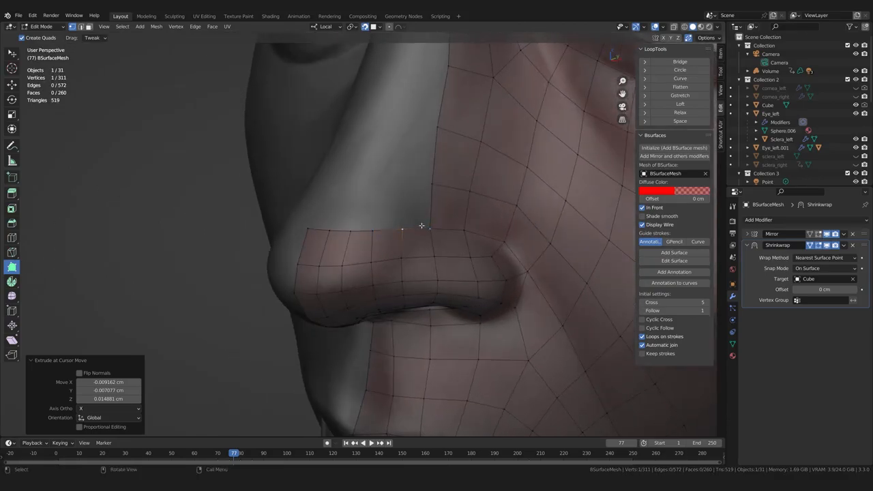
# - Build two rows of quads with Poly Build from the nose tip's upper edge up the bridge, joined to the cheek border
pyautogui.keyDown('ctrl'); pyautogui.rightClick(408, 179); pyautogui.keyUp('ctrl')
pyautogui.keyDown('ctrl'); pyautogui.click(386, 179); pyautogui.keyUp('ctrl')
pyautogui.keyDown('ctrl'); pyautogui.moveTo(358, 184); pyautogui.dragTo(366, 178); pyautogui.keyUp('ctrl')
pyautogui.moveTo(366, 179); pyautogui.dragTo(412, 250, button='middle')
pyautogui.keyDown('ctrl'); pyautogui.moveTo(374, 175); pyautogui.dragTo(345, 172); pyautogui.keyUp('ctrl')
pyautogui.moveTo(344, 171); pyautogui.dragTo(432, 187, button='middle')
pyautogui.keyDown('ctrl'); pyautogui.moveTo(429, 179); pyautogui.dragTo(396, 122); pyautogui.keyUp('ctrl')
pyautogui.moveTo(393, 127); pyautogui.dragTo(409, 182, button='middle')
pyautogui.keyDown('ctrl'); pyautogui.moveTo(409, 183); pyautogui.dragTo(377, 120); pyautogui.keyUp('ctrl')
pyautogui.keyDown('ctrl'); pyautogui.moveTo(371, 183); pyautogui.dragTo(345, 119); pyautogui.keyUp('ctrl')
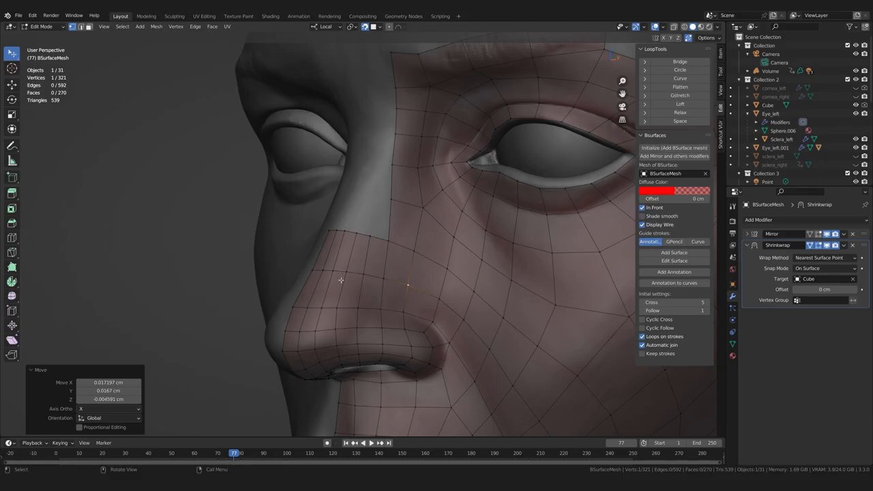
# - Move a vertex on the side of the nose down, between the two new rows of bridge quads
pyautogui.moveTo(332, 350)
pyautogui.mouseDown(button='middle')
pyautogui.moveTo(375, 356)
pyautogui.moveTo(344, 351)
pyautogui.mouseUp(button='middle')
pyautogui.scroll(1, 343, 350)
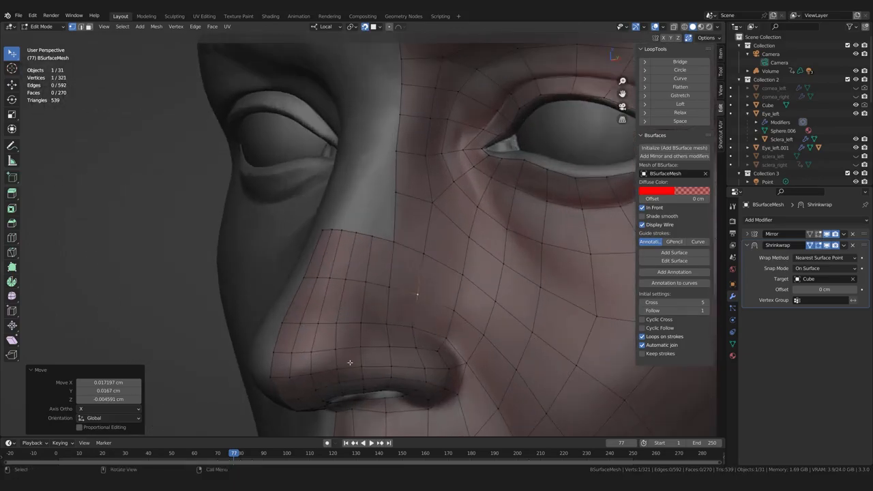
pyautogui.press('g')
pyautogui.click(364, 301)
pyautogui.moveTo(364, 302); pyautogui.dragTo(354, 313, button='middle')
# - Delete the two upper bridge faces next to the cheek border
pyautogui.press('3')
pyautogui.click(375, 279)
pyautogui.keyDown('shift'); pyautogui.click(360, 278); pyautogui.keyUp('shift')
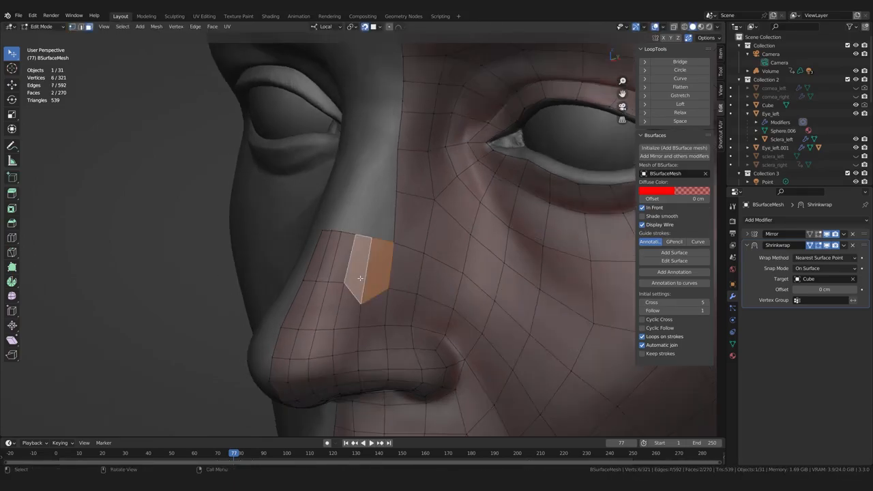
pyautogui.press('x')
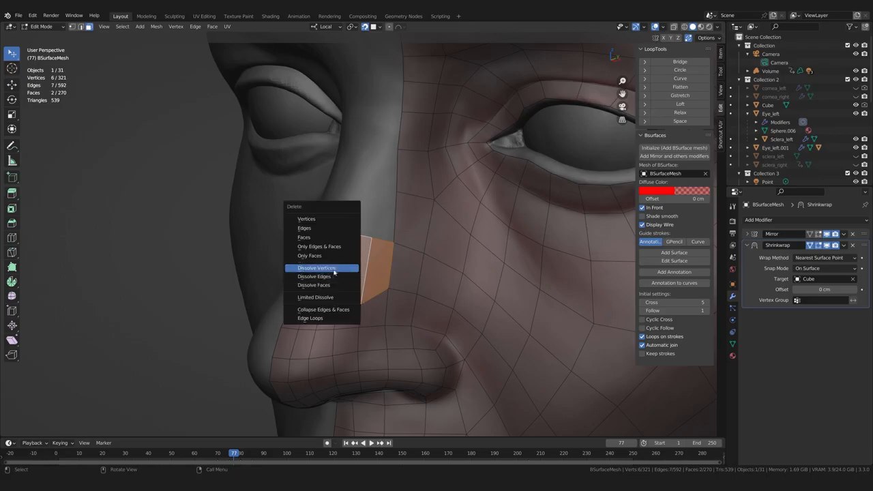
pyautogui.click(321, 238)
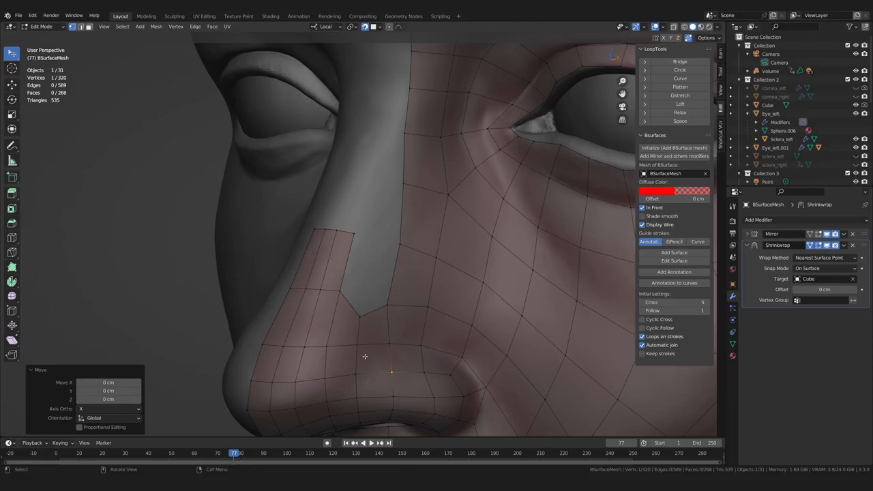
# - Lower the vertices around the bottom of the bridge gap and in the row beside it to even the quads
pyautogui.moveTo(365, 357); pyautogui.dragTo(327, 359, button='middle')
pyautogui.moveTo(340, 315); pyautogui.dragTo(337, 319)
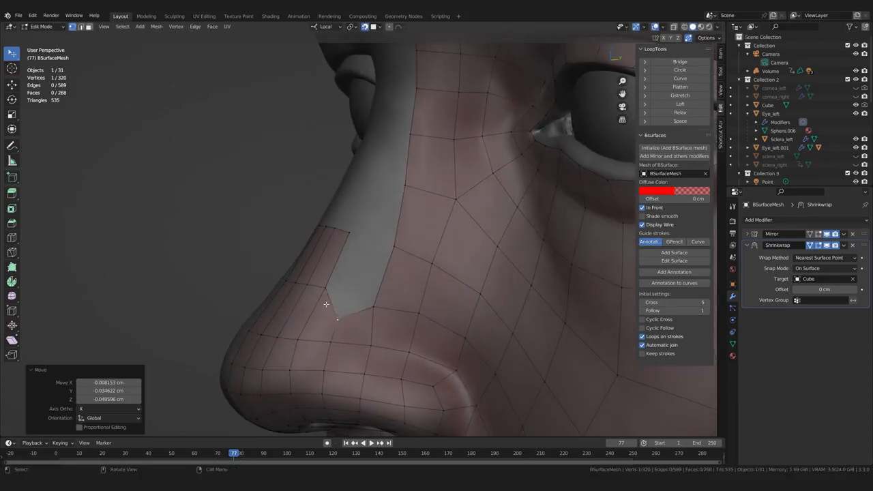
pyautogui.moveTo(328, 305); pyautogui.dragTo(331, 304, button='middle')
pyautogui.moveTo(325, 290); pyautogui.dragTo(328, 294)
pyautogui.moveTo(327, 294); pyautogui.dragTo(361, 295, button='middle')
pyautogui.moveTo(345, 304); pyautogui.dragTo(347, 309)
pyautogui.moveTo(327, 304); pyautogui.dragTo(345, 305, button='middle')
pyautogui.moveTo(327, 302); pyautogui.dragTo(326, 308)
pyautogui.moveTo(305, 303); pyautogui.dragTo(357, 319)
pyautogui.moveTo(357, 319); pyautogui.dragTo(341, 315, button='middle')
# - Cut a new edge row across the three upper bridge quads with the Knife tool
pyautogui.press('k')
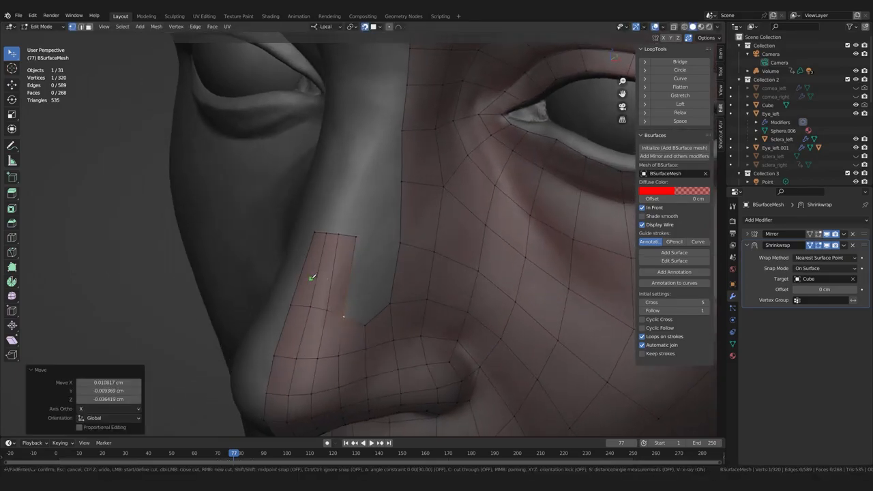
pyautogui.press('Return')
pyautogui.moveTo(376, 326); pyautogui.dragTo(355, 324, button='middle')
# - Fill a quad into the lower end of the gap between the bridge strip and the cheek border, and clear the selection
pyautogui.press('2')
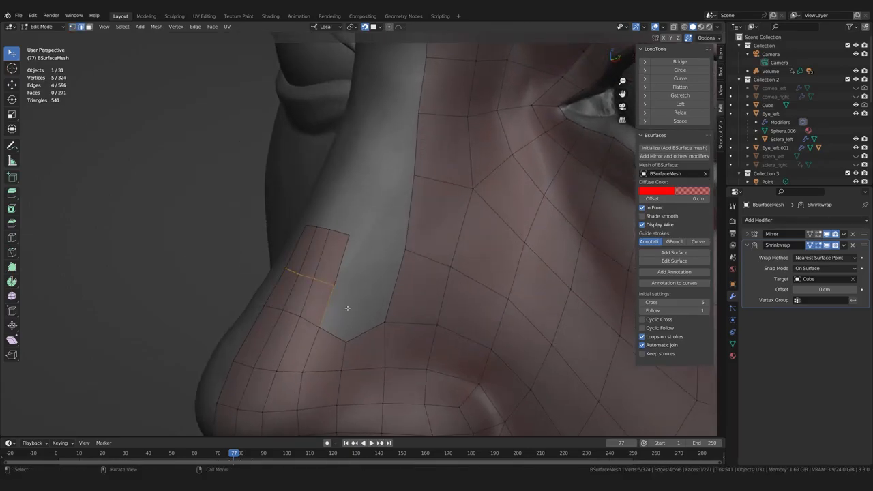
pyautogui.press('f')
pyautogui.hotkey('alt', 'a')
pyautogui.scroll(-3, 269, 347)
pyautogui.moveTo(268, 347); pyautogui.dragTo(276, 348, button='middle')
pyautogui.scroll(2, 366, 332)
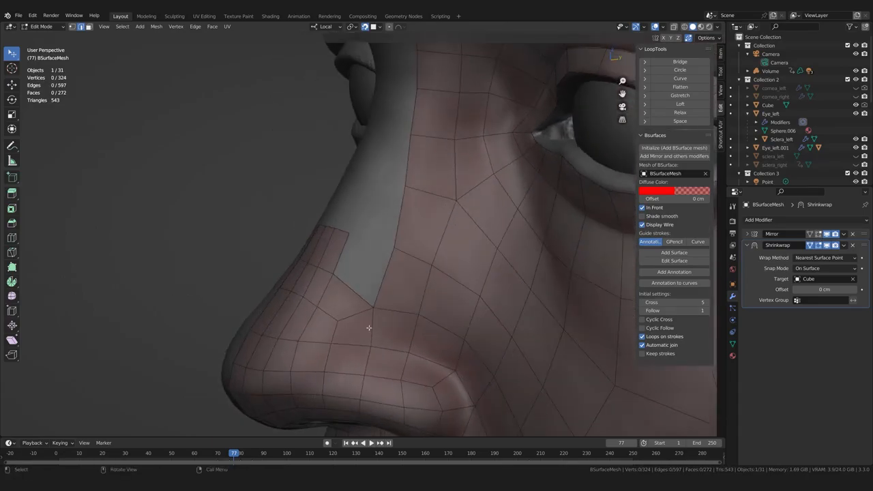
pyautogui.moveTo(373, 309); pyautogui.dragTo(375, 304)
pyautogui.click(167, 262)
pyautogui.moveTo(253, 306); pyautogui.dragTo(268, 310, button='middle')
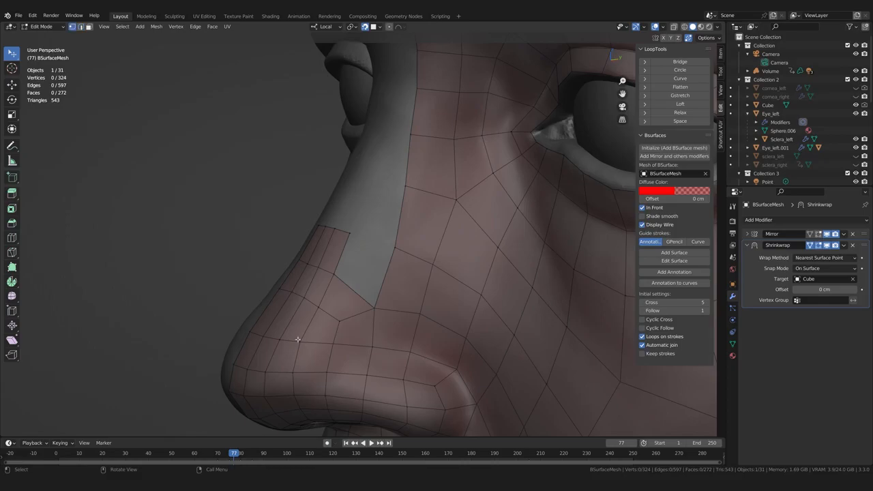
# - Nudge the vertex at the bottom tip of the bridge gap and its neighbours on the nose side to even the quads
pyautogui.moveTo(373, 308); pyautogui.dragTo(373, 313)
pyautogui.moveTo(373, 348); pyautogui.dragTo(374, 348)
pyautogui.moveTo(410, 351); pyautogui.dragTo(409, 353)
pyautogui.moveTo(420, 313); pyautogui.dragTo(420, 318)
# - Adjust the vertices along the lower side of the bridge strip where it meets the gap's bottom tip
pyautogui.moveTo(350, 323); pyautogui.dragTo(361, 323, button='middle')
pyautogui.moveTo(337, 275); pyautogui.dragTo(348, 284)
pyautogui.moveTo(344, 322); pyautogui.dragTo(344, 320)
pyautogui.moveTo(320, 309); pyautogui.dragTo(318, 306)
pyautogui.moveTo(374, 312); pyautogui.dragTo(373, 312)
# - Reposition the vertices in the column running down the nose side above the nostril
pyautogui.moveTo(373, 312)
pyautogui.mouseDown(button='middle')
pyautogui.moveTo(339, 343)
pyautogui.moveTo(368, 315)
pyautogui.mouseUp(button='middle')
pyautogui.click(371, 346)
pyautogui.press('g')
pyautogui.moveTo(369, 398); pyautogui.dragTo(369, 397)
pyautogui.moveTo(370, 383); pyautogui.dragTo(370, 378)
# - Spread the upper vertices of the bridge strip toward the cheek border to widen its quads
pyautogui.moveTo(340, 339); pyautogui.dragTo(375, 333, button='middle')
pyautogui.moveTo(353, 233); pyautogui.dragTo(364, 239)
pyautogui.moveTo(332, 265); pyautogui.dragTo(364, 269, button='middle')
pyautogui.moveTo(343, 235); pyautogui.dragTo(348, 235)
pyautogui.moveTo(336, 277); pyautogui.dragTo(338, 277)
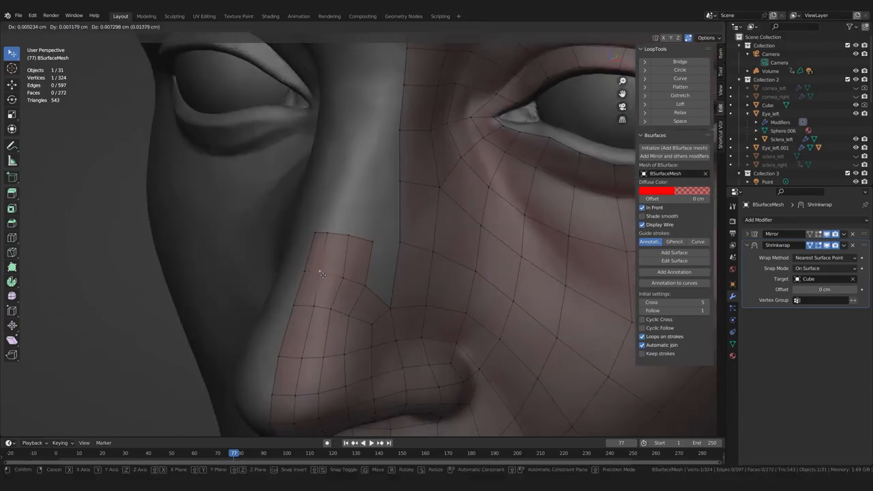
pyautogui.moveTo(327, 273); pyautogui.dragTo(365, 271, button='middle')
pyautogui.moveTo(327, 234); pyautogui.dragTo(376, 240)
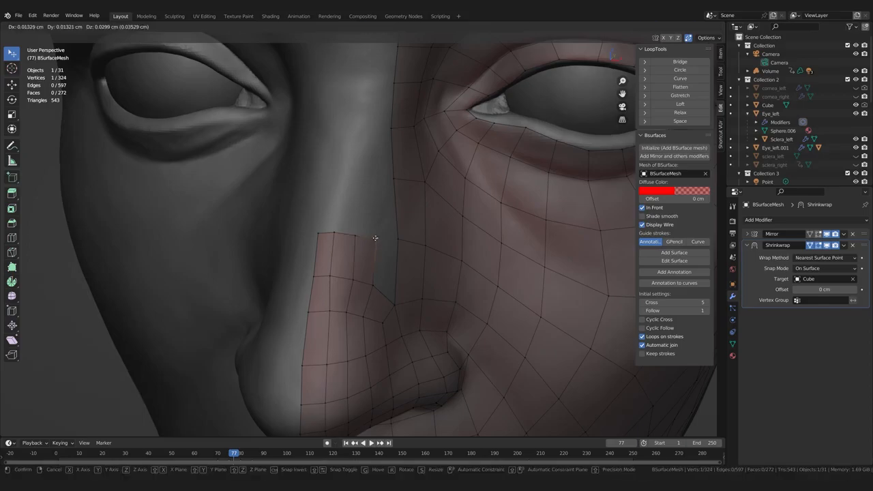
pyautogui.moveTo(382, 270); pyautogui.dragTo(371, 272, button='middle')
# - Fill the remaining bridge gap beside the cheek border with a quad and switch the mesh to Sculpt Mode
pyautogui.press('2')
pyautogui.click(379, 302)
pyautogui.press('f')
pyautogui.scroll(-5, 377, 306)
pyautogui.moveTo(375, 311)
pyautogui.mouseDown(button='middle')
pyautogui.moveTo(357, 321)
pyautogui.moveTo(390, 346)
pyautogui.moveTo(356, 343)
pyautogui.moveTo(347, 321)
pyautogui.moveTo(378, 345)
pyautogui.moveTo(362, 346)
pyautogui.moveTo(357, 325)
pyautogui.moveTo(366, 327)
pyautogui.moveTo(351, 328)
pyautogui.moveTo(394, 316)
pyautogui.moveTo(411, 295)
pyautogui.moveTo(396, 300)
pyautogui.mouseUp(button='middle')
pyautogui.scroll(5, 390, 346)
pyautogui.hotkey('ctrl', 'Tab')
pyautogui.scroll(1, 382, 294)
pyautogui.scroll(-1, 404, 301)
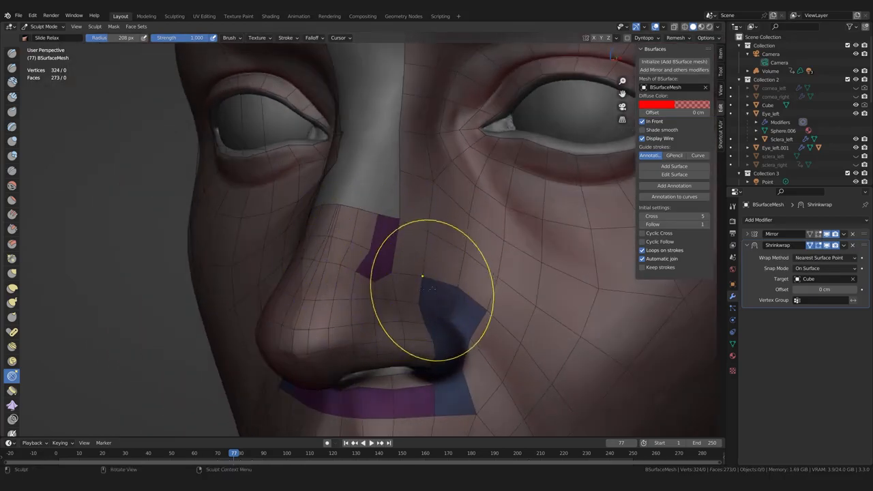
# - Examine the coloured face groups on the nose, upper lip, chin and jaw from several angles
pyautogui.hotkey('ctrl', 'Tab')
pyautogui.press('Tab')
pyautogui.hotkey('ctrl', 'Tab')
pyautogui.click(413, 301)
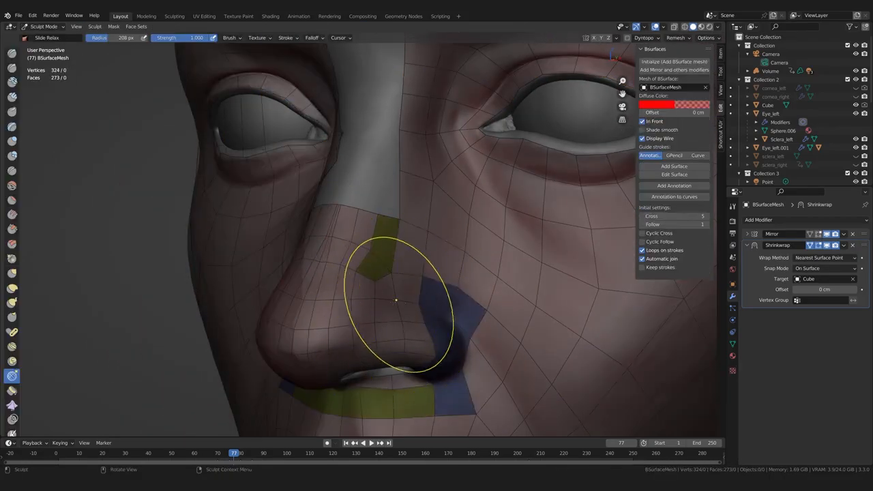
pyautogui.moveTo(395, 301); pyautogui.dragTo(412, 311, button='middle')
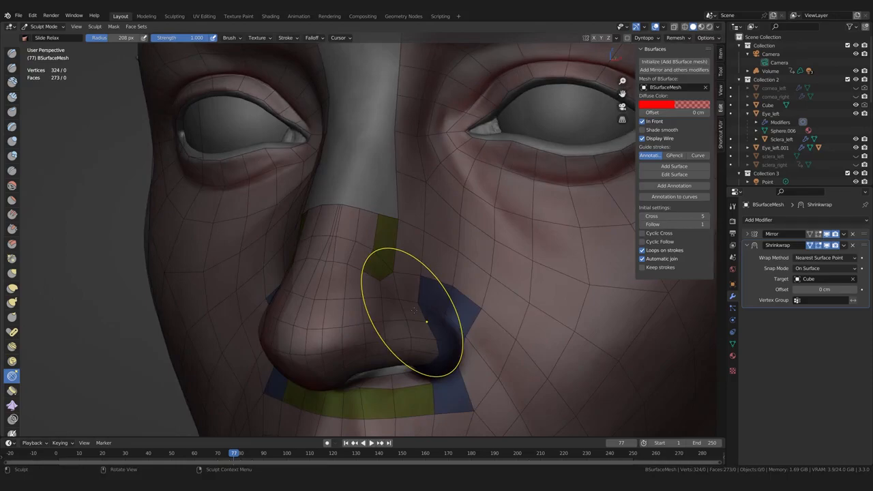
pyautogui.moveTo(414, 310)
pyautogui.mouseDown(button='middle')
pyautogui.moveTo(360, 302)
pyautogui.moveTo(371, 292)
pyautogui.mouseUp(button='middle')
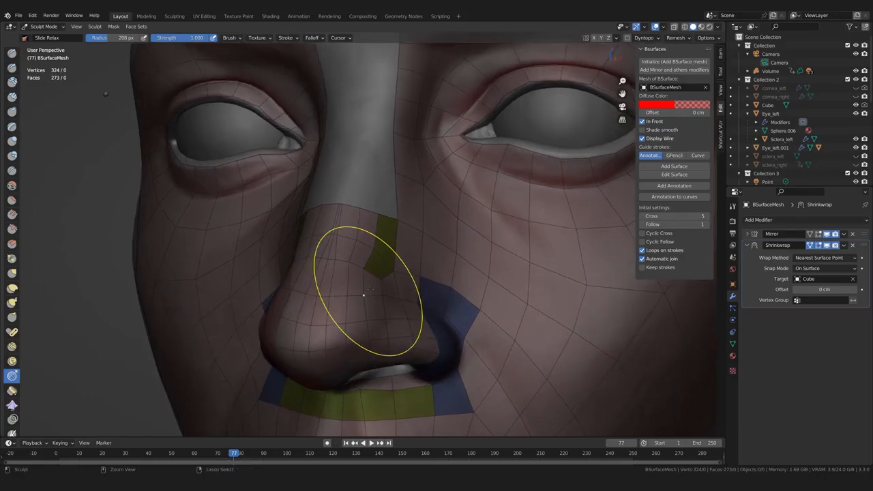
pyautogui.moveTo(364, 295)
pyautogui.mouseDown()
pyautogui.moveTo(400, 320)
pyautogui.moveTo(363, 295)
pyautogui.mouseUp()
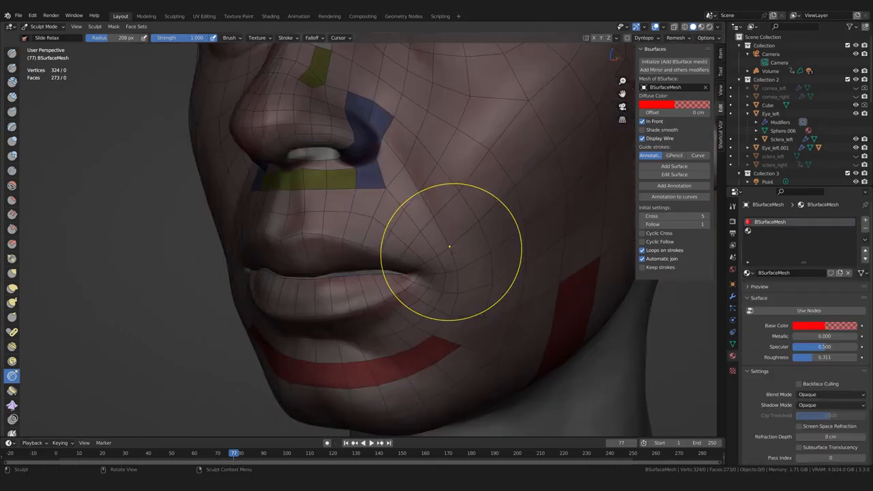
pyautogui.moveTo(369, 206); pyautogui.dragTo(396, 198, button='middle')
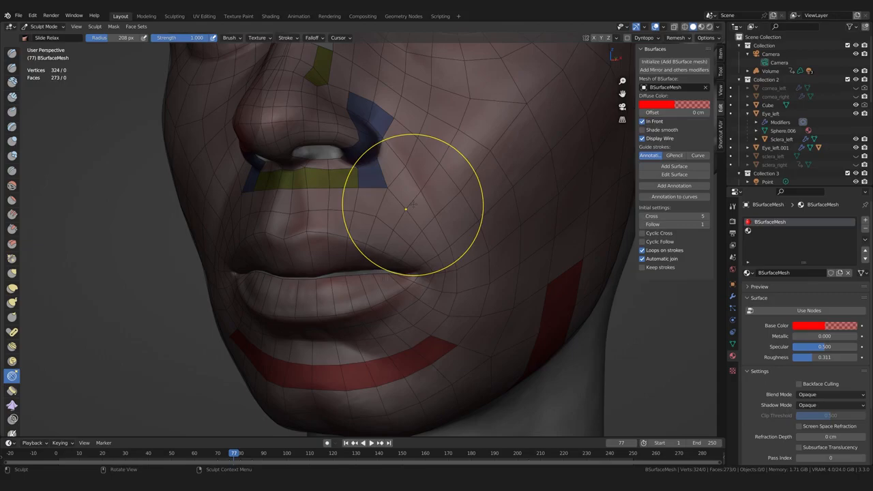
pyautogui.moveTo(459, 189); pyautogui.dragTo(437, 198, button='middle')
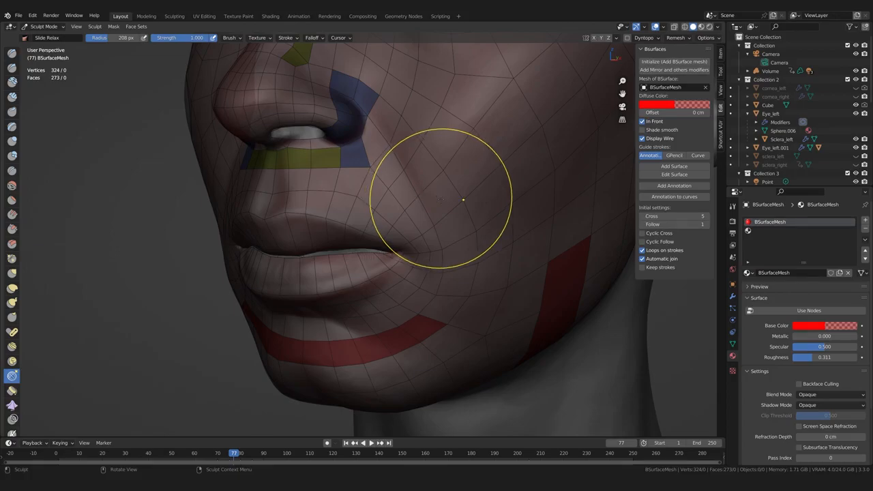
pyautogui.moveTo(458, 195); pyautogui.dragTo(370, 207, button='middle')
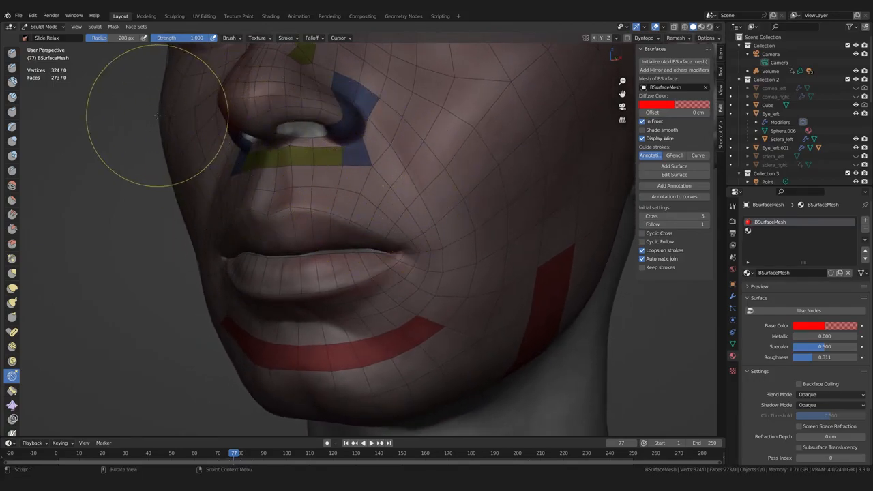
# - Create a single face set from all visible faces of the face mesh
pyautogui.click(135, 27)
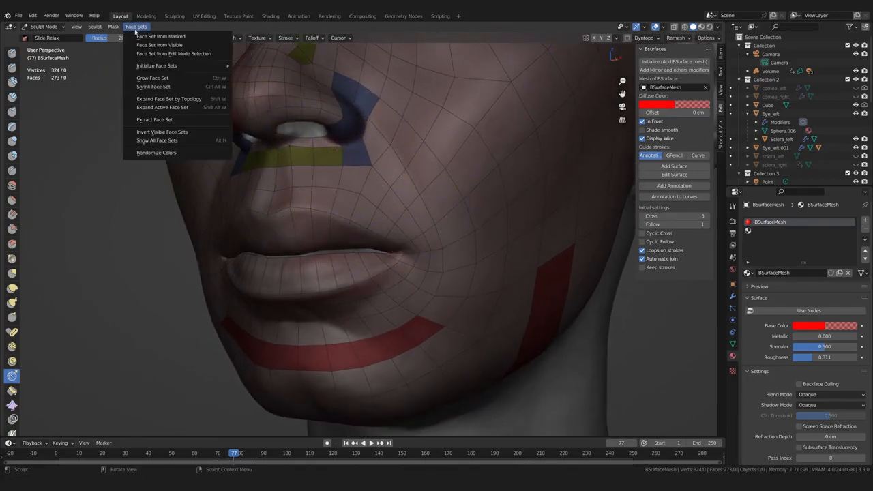
pyautogui.click(188, 45)
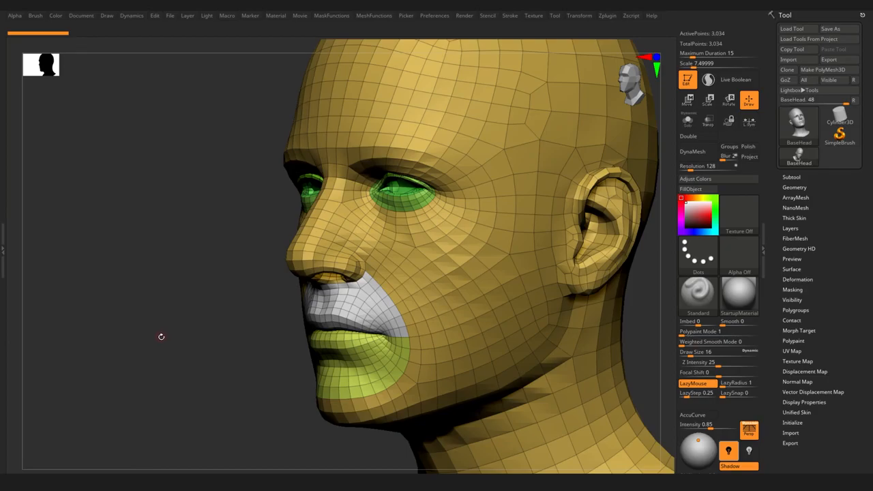
# - Switch to ZBrush and turn the BaseHead model to inspect the edge loops and polygroups around the mouth
pyautogui.moveTo(225, 351); pyautogui.dragTo(233, 350)
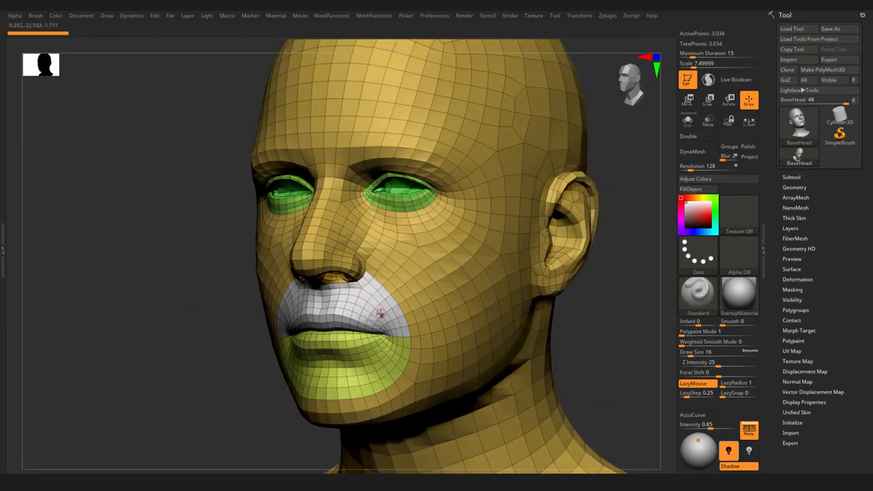
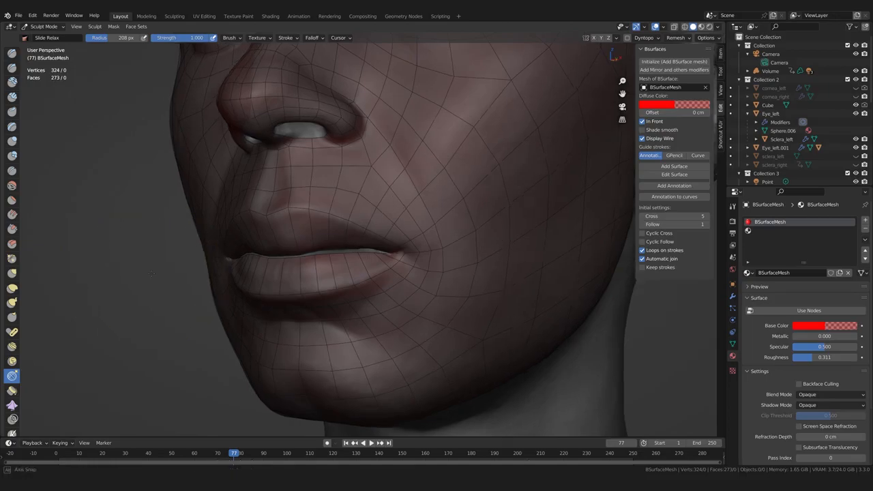
# - Relax the topology over the nose tip and lower bridge with the Slide Relax brush
pyautogui.keyDown('shift'); pyautogui.moveTo(146, 241); pyautogui.dragTo(187, 382, button='middle'); pyautogui.keyUp('shift')
pyautogui.scroll(2, 173, 293)
pyautogui.moveTo(173, 293); pyautogui.dragTo(191, 319, button='middle')
pyautogui.moveTo(325, 265); pyautogui.dragTo(334, 245, button='middle')
pyautogui.moveTo(336, 245); pyautogui.dragTo(319, 248)
pyautogui.moveTo(318, 251); pyautogui.dragTo(337, 238, button='middle')
pyautogui.moveTo(333, 251); pyautogui.dragTo(313, 273)
pyautogui.moveTo(314, 275)
pyautogui.mouseDown(button='middle')
pyautogui.moveTo(330, 292)
pyautogui.moveTo(285, 290)
pyautogui.moveTo(325, 273)
pyautogui.mouseUp(button='middle')
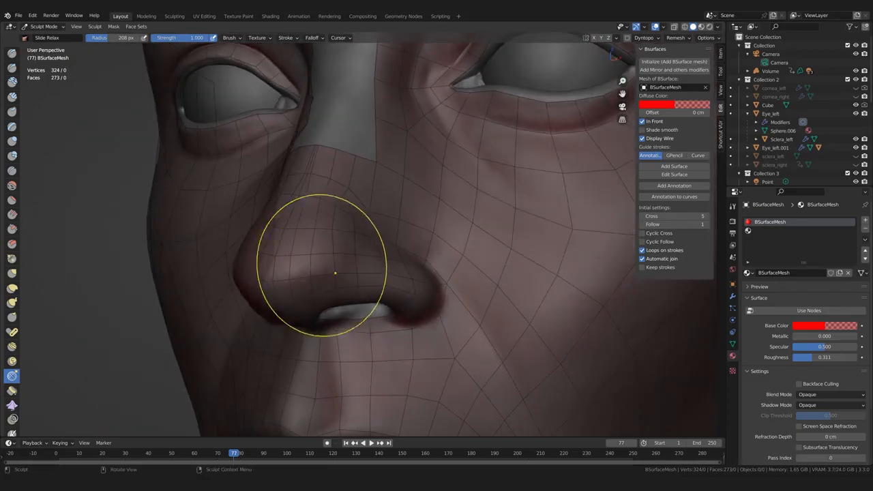
pyautogui.moveTo(311, 254); pyautogui.dragTo(290, 274)
# - Slide and relax the quads along the side of the nose and around the nostril wing
pyautogui.moveTo(290, 274)
pyautogui.mouseDown(button='middle')
pyautogui.moveTo(304, 204)
pyautogui.moveTo(274, 258)
pyautogui.mouseUp(button='middle')
pyautogui.moveTo(352, 205); pyautogui.dragTo(356, 203)
pyautogui.moveTo(302, 240); pyautogui.dragTo(304, 241)
pyautogui.moveTo(346, 258); pyautogui.dragTo(334, 257, button='middle')
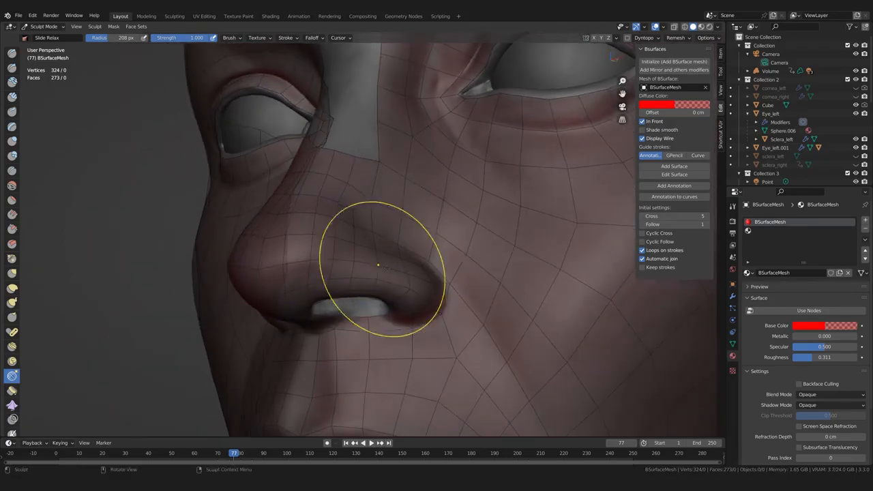
pyautogui.moveTo(419, 263)
pyautogui.mouseDown()
pyautogui.moveTo(443, 259)
pyautogui.moveTo(424, 285)
pyautogui.mouseUp()
pyautogui.moveTo(423, 285); pyautogui.dragTo(420, 290, button='middle')
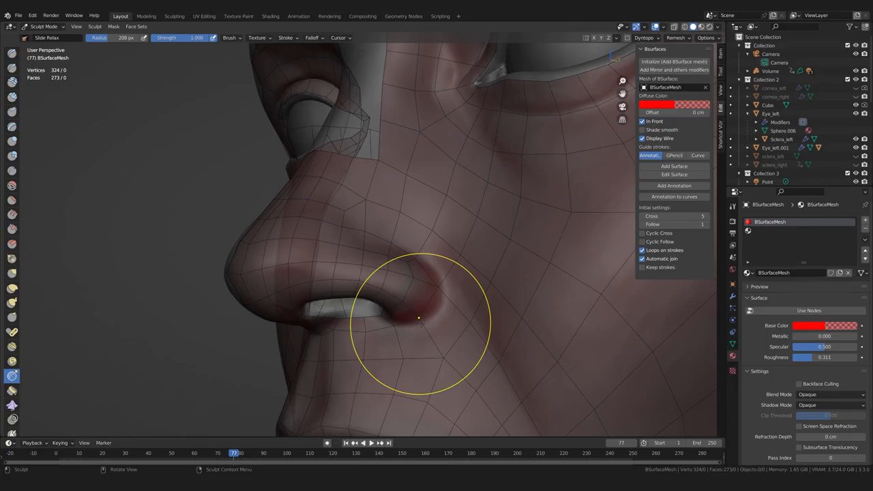
# - Smooth the quads on the nose side and across the upper end of the bridge strip with Slide Relax
pyautogui.moveTo(317, 270); pyautogui.dragTo(352, 270, button='middle')
pyautogui.moveTo(314, 239)
pyautogui.keyDown('shift'); pyautogui.mouseDown(button='middle')
pyautogui.moveTo(327, 253)
pyautogui.moveTo(371, 250)
pyautogui.moveTo(374, 233)
pyautogui.moveTo(355, 259)
pyautogui.moveTo(345, 222)
pyautogui.mouseUp(button='middle'); pyautogui.keyUp('shift')
pyautogui.scroll(1, 328, 253)
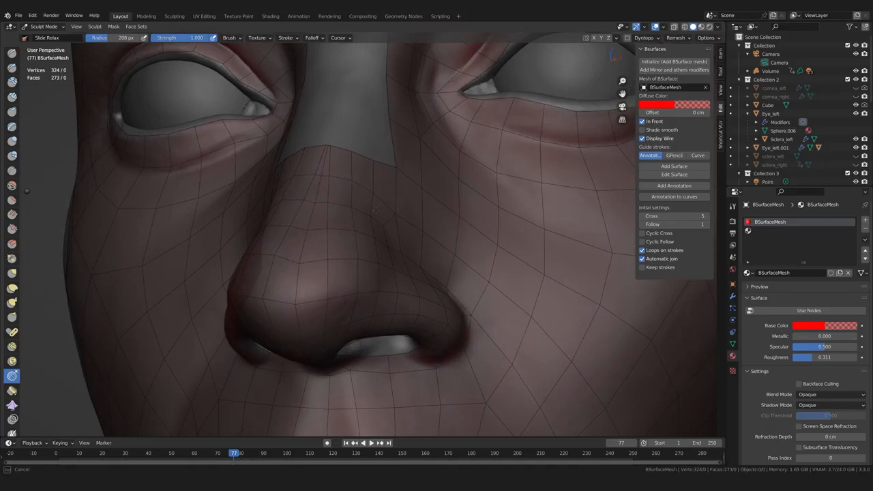
pyautogui.moveTo(376, 239)
pyautogui.mouseDown(button='middle')
pyautogui.moveTo(354, 249)
pyautogui.moveTo(372, 253)
pyautogui.mouseUp(button='middle')
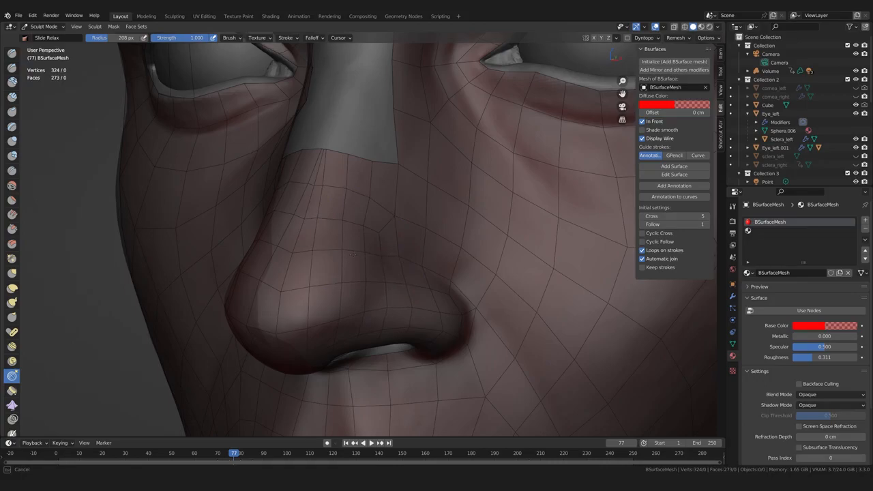
pyautogui.moveTo(341, 279); pyautogui.dragTo(356, 263, button='middle')
pyautogui.moveTo(413, 292)
pyautogui.mouseDown(button='middle')
pyautogui.moveTo(382, 258)
pyautogui.moveTo(407, 267)
pyautogui.moveTo(397, 297)
pyautogui.moveTo(387, 298)
pyautogui.mouseUp(button='middle')
pyautogui.keyDown('shift'); pyautogui.moveTo(390, 296); pyautogui.dragTo(358, 249); pyautogui.keyUp('shift')
pyautogui.moveTo(355, 243)
pyautogui.mouseDown(button='middle')
pyautogui.moveTo(406, 246)
pyautogui.moveTo(381, 269)
pyautogui.moveTo(389, 306)
pyautogui.mouseUp(button='middle')
pyautogui.moveTo(305, 178)
pyautogui.keyDown('shift'); pyautogui.mouseDown()
pyautogui.moveTo(317, 208)
pyautogui.moveTo(333, 205)
pyautogui.mouseUp(); pyautogui.keyUp('shift')
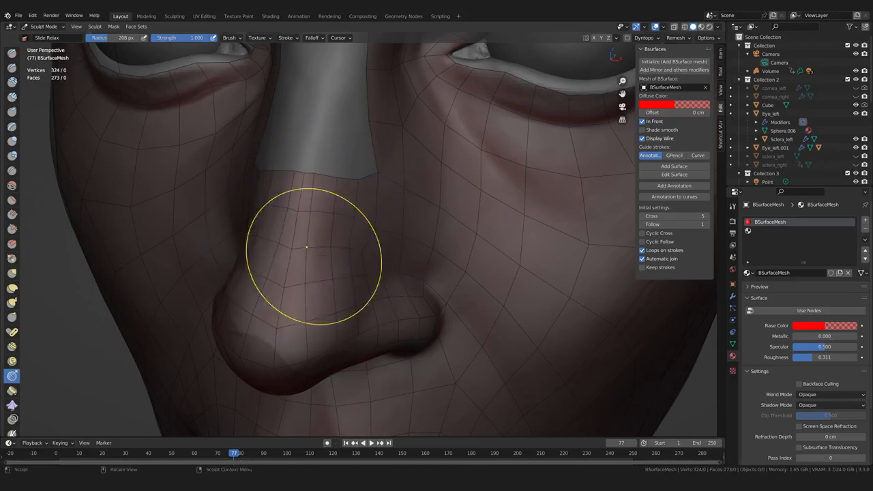
# - Return to Edit Mode and shift the border vertices beside the inner eye corner and up toward the brow
pyautogui.scroll(-2, 307, 247)
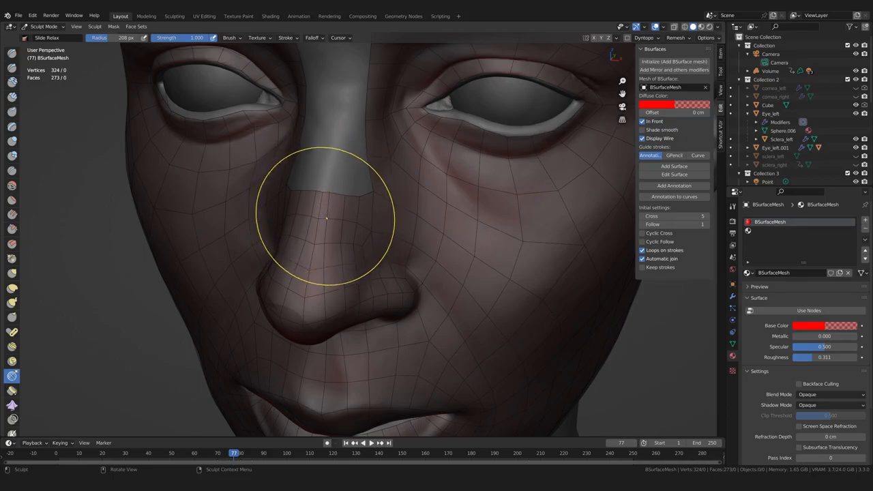
pyautogui.moveTo(359, 225)
pyautogui.mouseDown(button='middle')
pyautogui.moveTo(342, 229)
pyautogui.moveTo(350, 257)
pyautogui.mouseUp(button='middle')
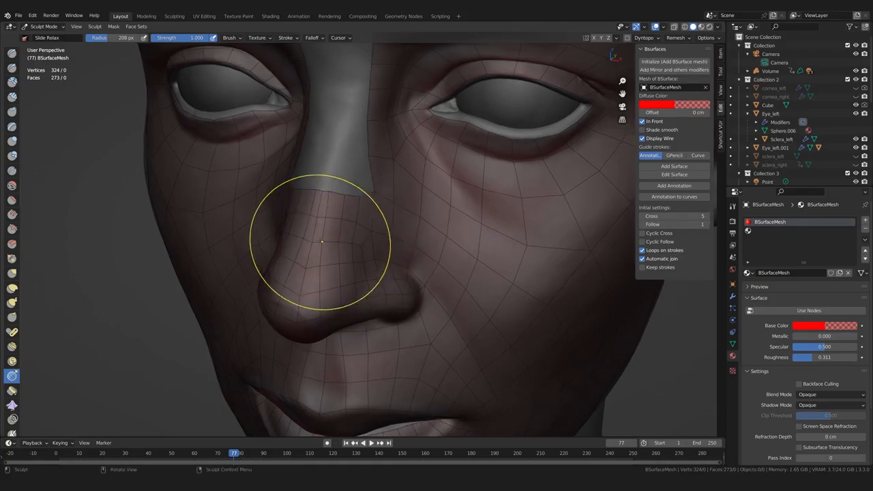
pyautogui.moveTo(326, 235)
pyautogui.mouseDown(button='middle')
pyautogui.moveTo(395, 210)
pyautogui.moveTo(375, 273)
pyautogui.mouseUp(button='middle')
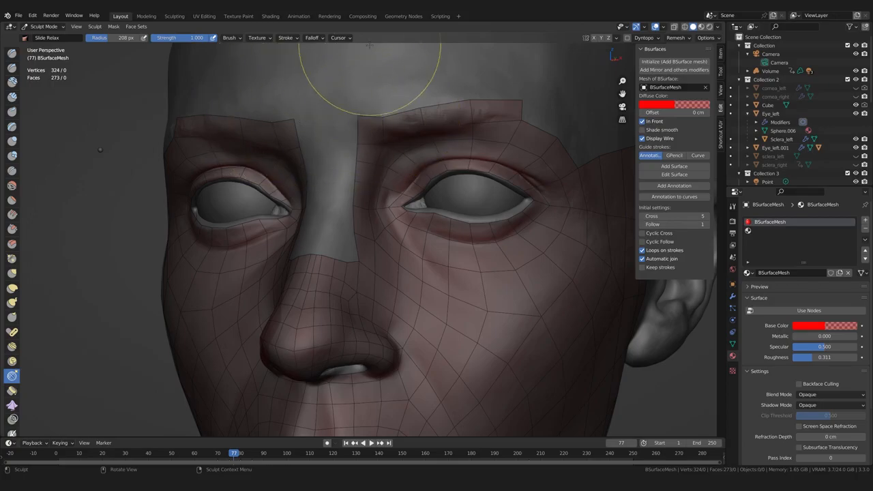
pyautogui.scroll(3, 316, 280)
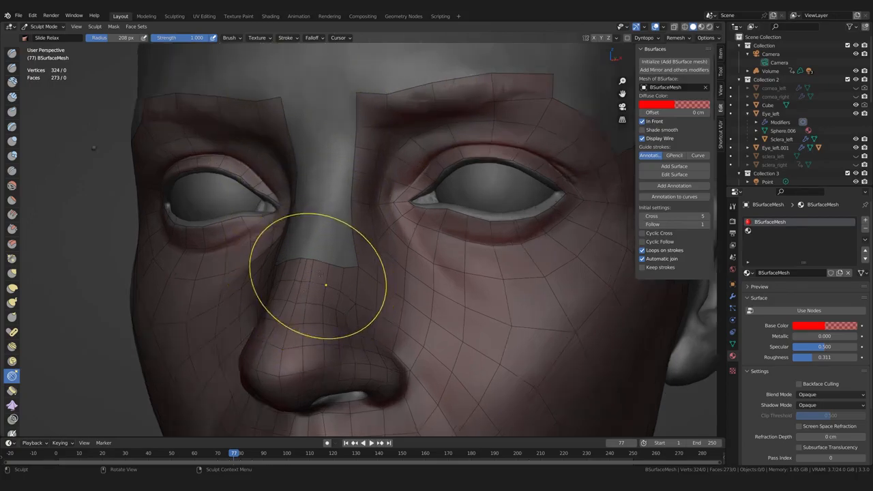
pyautogui.moveTo(299, 292); pyautogui.dragTo(305, 294, button='middle')
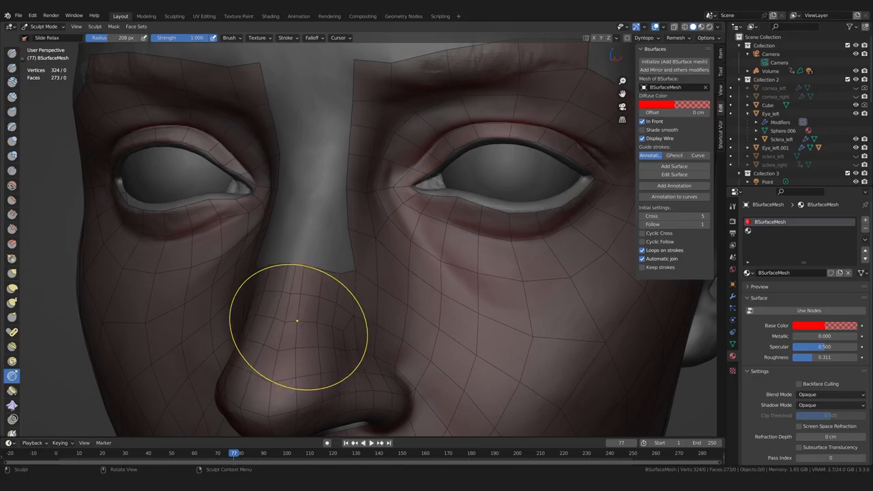
pyautogui.moveTo(311, 321)
pyautogui.mouseDown(button='middle')
pyautogui.moveTo(303, 289)
pyautogui.moveTo(258, 287)
pyautogui.mouseUp(button='middle')
pyautogui.press('Tab')
pyautogui.moveTo(380, 212); pyautogui.dragTo(382, 214)
pyautogui.moveTo(390, 182); pyautogui.dragTo(390, 177)
pyautogui.moveTo(386, 138); pyautogui.dragTo(390, 135)
pyautogui.moveTo(390, 103); pyautogui.dragTo(395, 104)
# - Even out the bridge-side border vertices between the inner eye corner and the brow
pyautogui.moveTo(402, 170); pyautogui.dragTo(380, 265, button='middle')
pyautogui.moveTo(325, 316); pyautogui.dragTo(347, 312, button='middle')
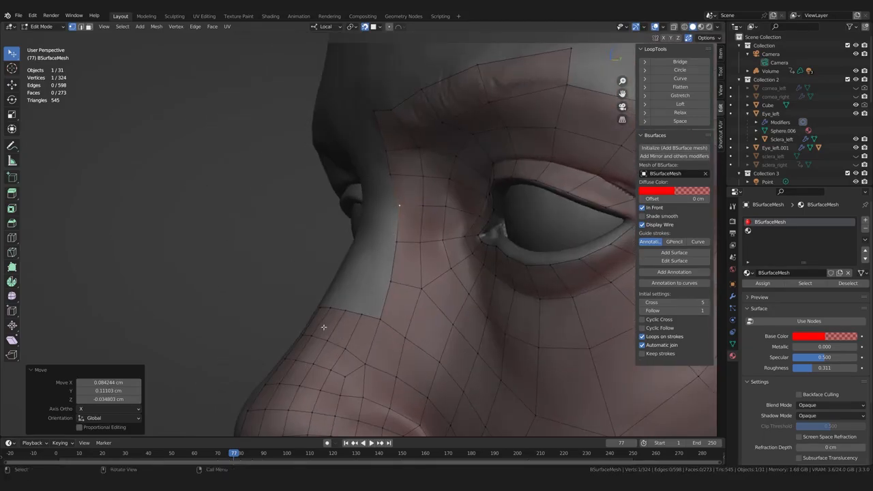
pyautogui.moveTo(382, 223); pyautogui.dragTo(398, 206, button='middle')
pyautogui.moveTo(384, 189); pyautogui.dragTo(383, 165)
pyautogui.moveTo(385, 169); pyautogui.dragTo(419, 173, button='middle')
pyautogui.moveTo(418, 173); pyautogui.dragTo(414, 180)
pyautogui.moveTo(413, 180); pyautogui.dragTo(397, 207, button='middle')
pyautogui.moveTo(396, 208); pyautogui.dragTo(398, 207)
pyautogui.moveTo(398, 207); pyautogui.dragTo(398, 192, button='middle')
pyautogui.moveTo(383, 207); pyautogui.dragTo(388, 205)
pyautogui.moveTo(384, 160); pyautogui.dragTo(387, 159)
pyautogui.moveTo(388, 205); pyautogui.dragTo(398, 229)
# - Reposition the border vertices at the inner end of the brow, including its top corner
pyautogui.moveTo(397, 230); pyautogui.dragTo(397, 239, button='middle')
pyautogui.moveTo(352, 178); pyautogui.dragTo(353, 176)
pyautogui.moveTo(351, 140); pyautogui.dragTo(393, 141)
pyautogui.moveTo(395, 143); pyautogui.dragTo(408, 158, button='middle')
pyautogui.moveTo(353, 138)
pyautogui.mouseDown()
pyautogui.moveTo(391, 137)
pyautogui.moveTo(359, 135)
pyautogui.mouseUp()
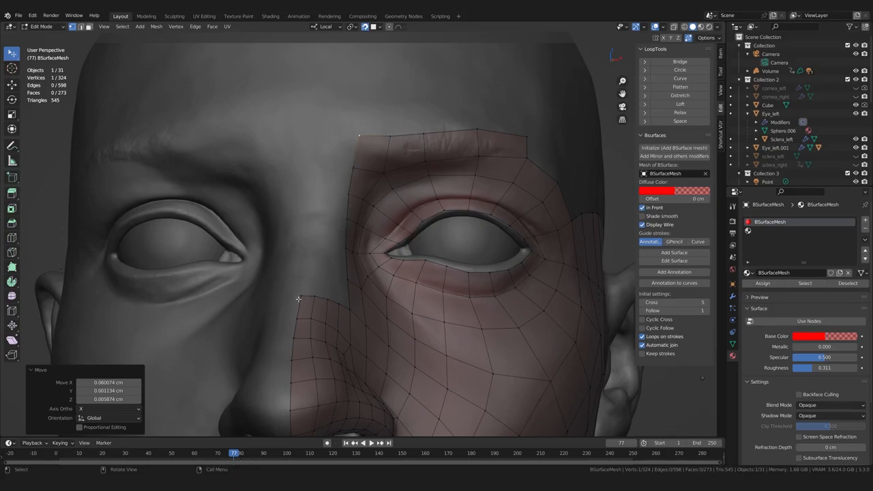
# - Adjust the inner vertex columns between the bridge border and the inner eye corner to even the quads
pyautogui.moveTo(320, 199); pyautogui.dragTo(261, 224, button='middle')
pyautogui.moveTo(420, 247); pyautogui.dragTo(405, 249)
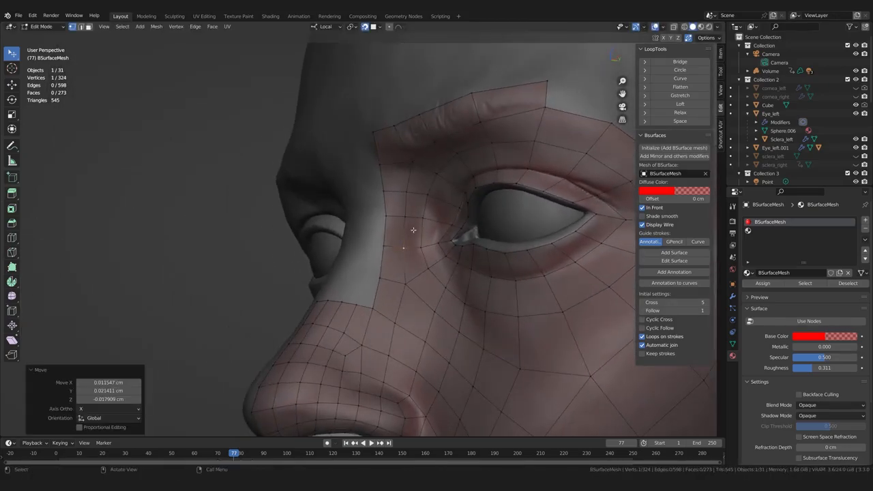
pyautogui.moveTo(421, 218); pyautogui.dragTo(423, 218)
pyautogui.moveTo(406, 217); pyautogui.dragTo(405, 218)
pyautogui.moveTo(354, 286)
pyautogui.mouseDown(button='middle')
pyautogui.moveTo(400, 307)
pyautogui.moveTo(364, 297)
pyautogui.mouseUp(button='middle')
pyautogui.click(402, 289)
pyautogui.moveTo(402, 289); pyautogui.dragTo(428, 270)
pyautogui.moveTo(437, 238); pyautogui.dragTo(437, 239)
# - Extend the bridge strip upward beside the eye with two rows of four quads using the Poly Build tool
pyautogui.moveTo(390, 264); pyautogui.dragTo(361, 304, button='middle')
pyautogui.hotkey('shift', 'space')
pyautogui.keyDown('ctrl'); pyautogui.moveTo(364, 290); pyautogui.dragTo(352, 258); pyautogui.keyUp('ctrl')
pyautogui.keyDown('ctrl'); pyautogui.moveTo(347, 291); pyautogui.dragTo(316, 256); pyautogui.keyUp('ctrl')
pyautogui.moveTo(316, 257); pyautogui.dragTo(365, 276, button='middle')
pyautogui.keyDown('ctrl'); pyautogui.moveTo(305, 292); pyautogui.dragTo(327, 217); pyautogui.keyUp('ctrl')
pyautogui.keyDown('ctrl'); pyautogui.moveTo(318, 254); pyautogui.dragTo(298, 220); pyautogui.keyUp('ctrl')
pyautogui.moveTo(297, 219); pyautogui.dragTo(300, 219, button='middle')
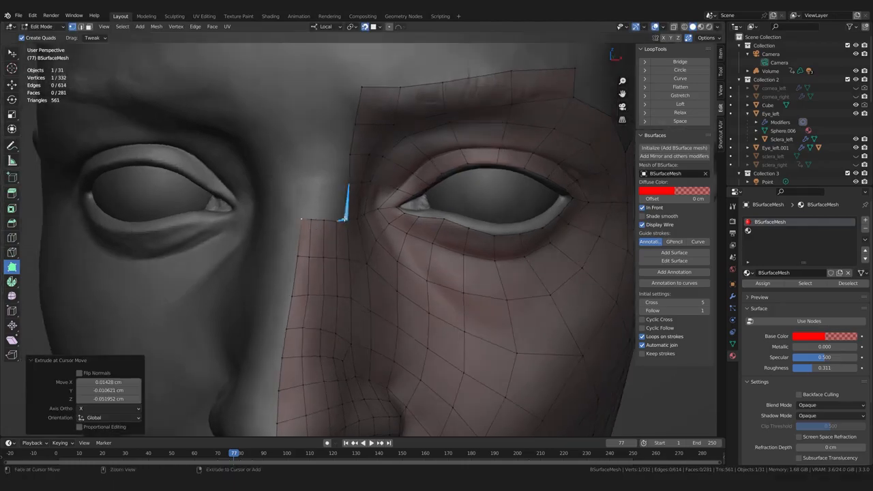
# - Continue the bridge strip with four-quad rows up to the top edge of the brow using Poly Build
pyautogui.keyDown('ctrl'); pyautogui.moveTo(326, 183); pyautogui.dragTo(317, 185); pyautogui.keyUp('ctrl')
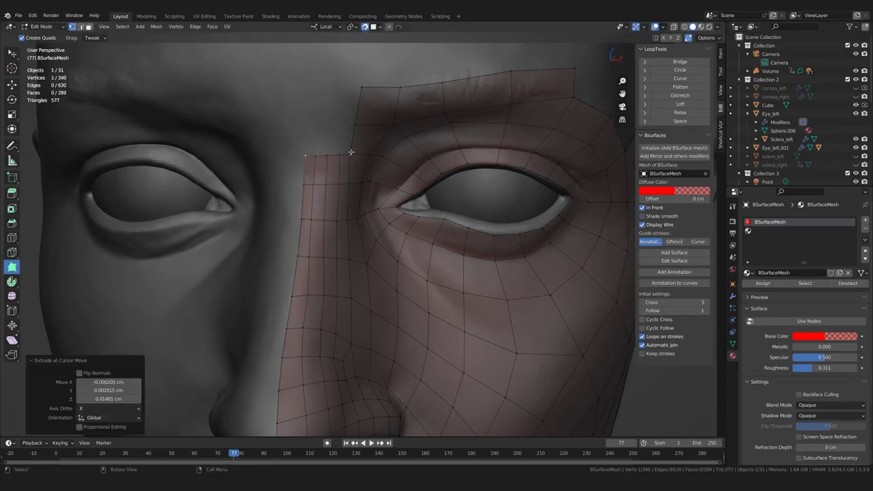
pyautogui.keyDown('ctrl'); pyautogui.moveTo(328, 118); pyautogui.dragTo(327, 156); pyautogui.keyUp('ctrl')
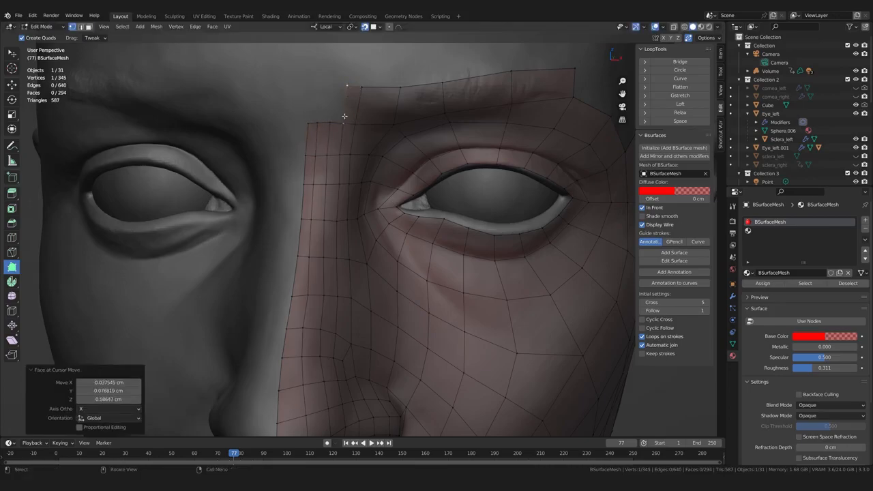
pyautogui.moveTo(327, 85); pyautogui.dragTo(352, 89)
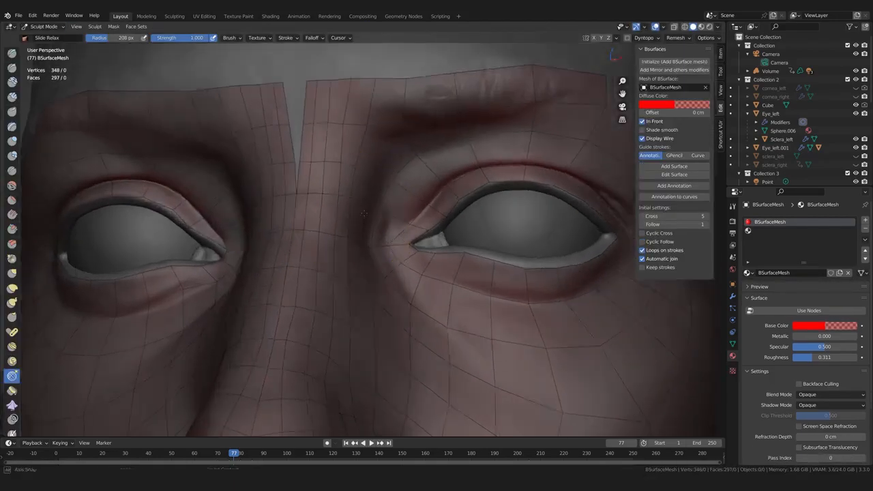
# - Relax the new quads across the upper bridge and between the brows with the Slide Relax brush
pyautogui.scroll(2, 334, 185)
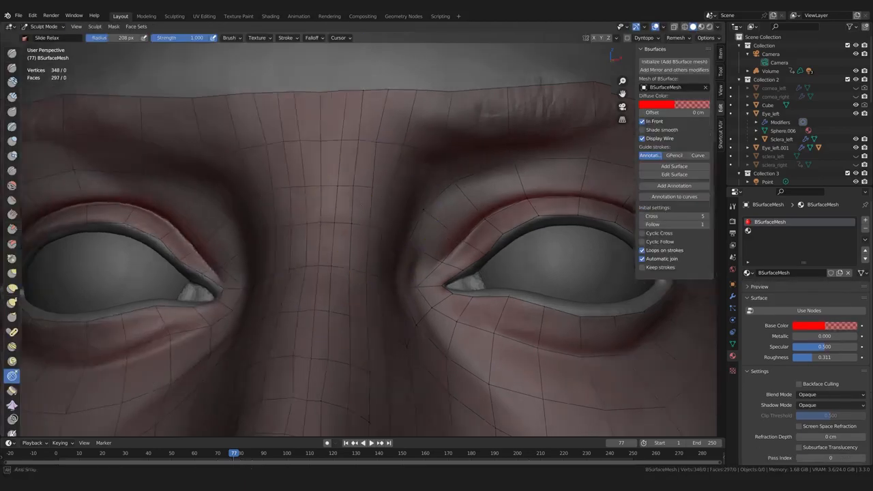
pyautogui.scroll(2, 389, 140)
pyautogui.moveTo(400, 202)
pyautogui.mouseDown(button='middle')
pyautogui.moveTo(364, 304)
pyautogui.moveTo(407, 351)
pyautogui.moveTo(401, 184)
pyautogui.moveTo(412, 197)
pyautogui.mouseUp(button='middle')
pyautogui.moveTo(412, 197); pyautogui.dragTo(370, 204)
pyautogui.moveTo(368, 204)
pyautogui.mouseDown(button='middle')
pyautogui.moveTo(352, 277)
pyautogui.moveTo(362, 254)
pyautogui.moveTo(424, 265)
pyautogui.moveTo(232, 247)
pyautogui.mouseUp(button='middle')
pyautogui.scroll(-1, 356, 262)
pyautogui.scroll(2, 359, 253)
pyautogui.scroll(-2, 359, 257)
pyautogui.scroll(2, 361, 262)
# - Return to Edit Mode and raise the top-edge vertices between the brows into a slope toward the centre line
pyautogui.press('Tab')
pyautogui.scroll(1, 334, 205)
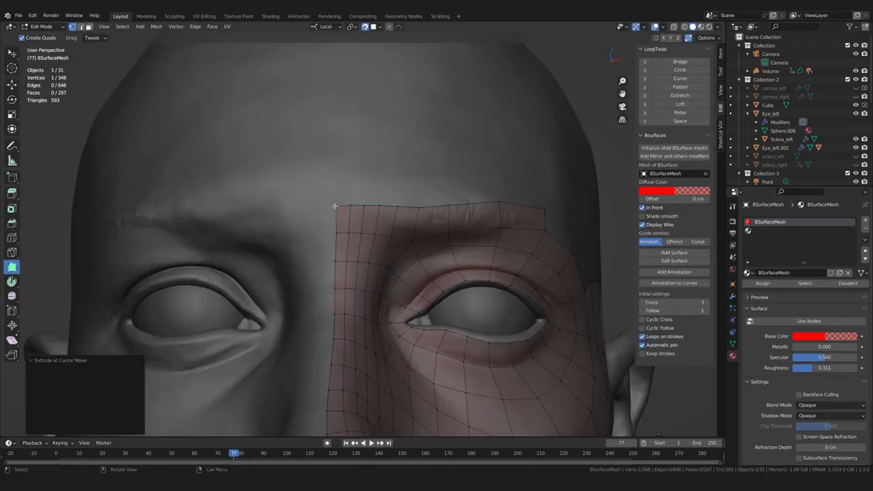
pyautogui.moveTo(334, 204); pyautogui.dragTo(370, 195)
pyautogui.moveTo(379, 205); pyautogui.dragTo(387, 198)
pyautogui.moveTo(397, 207); pyautogui.dragTo(355, 188)
pyautogui.scroll(1, 345, 251)
pyautogui.moveTo(345, 251); pyautogui.dragTo(351, 247, button='middle')
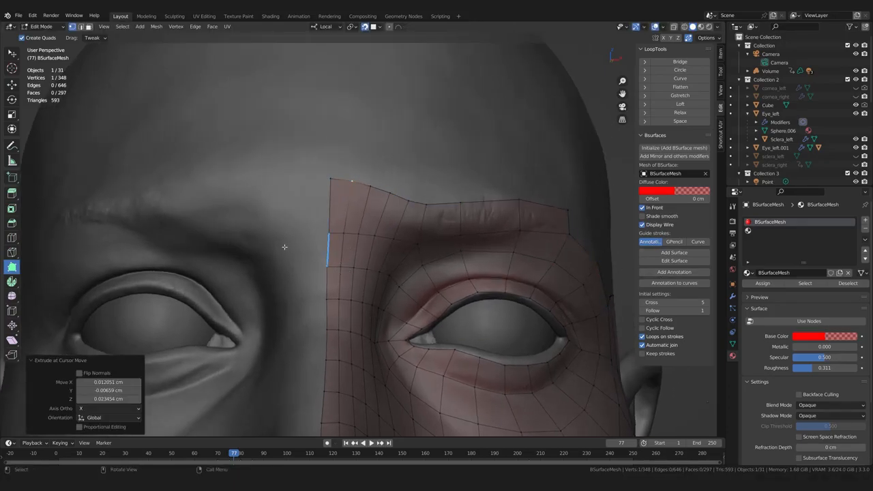
# - Place the topmost vertex between the brows on the mirror line to close the centre gap
pyautogui.hotkey('ctrl', 'Tab')
pyautogui.moveTo(367, 257); pyautogui.dragTo(372, 262, button='middle')
pyautogui.scroll(2, 320, 255)
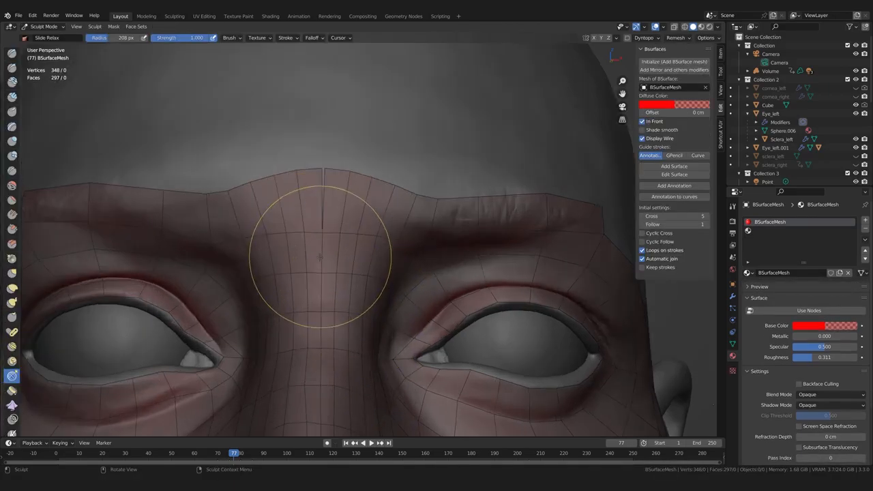
pyautogui.moveTo(319, 255); pyautogui.dragTo(320, 253, button='middle')
pyautogui.hotkey('ctrl', 'Tab')
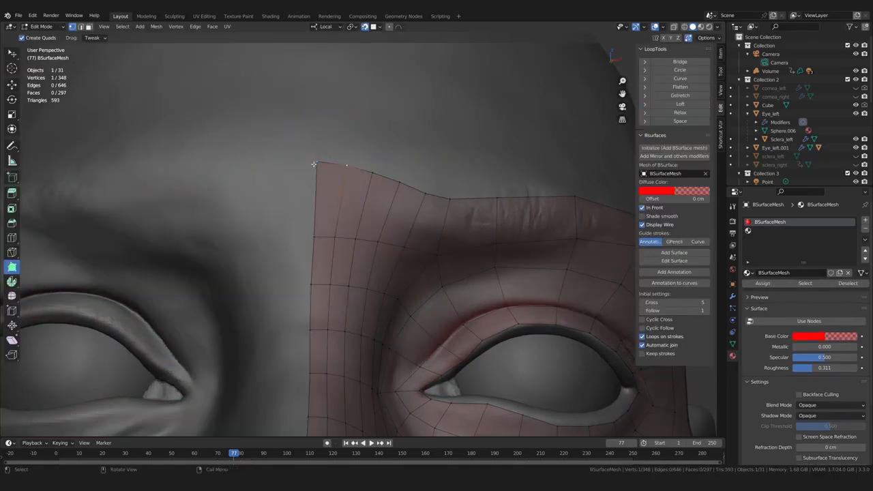
pyautogui.click(316, 160)
pyautogui.hotkey('ctrl', 'Tab')
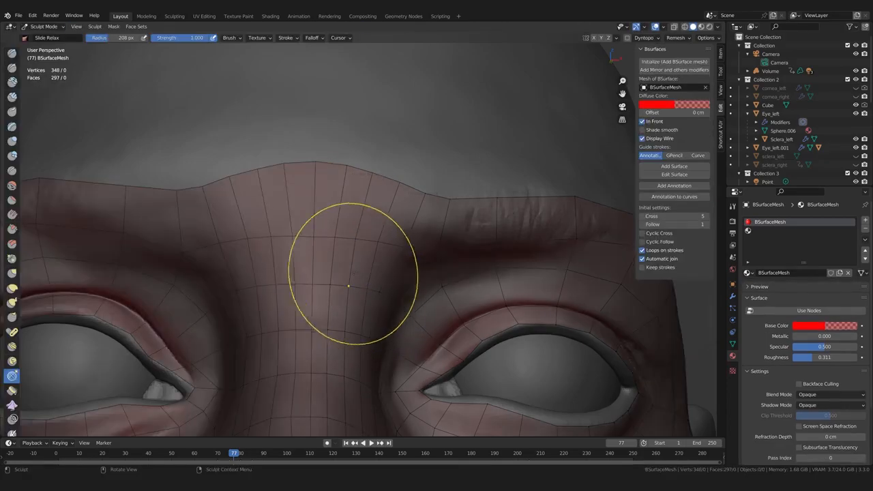
# - Smooth the quads between the brows and across the upper nose bridge with the Slide Relax brush
pyautogui.moveTo(317, 244); pyautogui.dragTo(321, 241, button='middle')
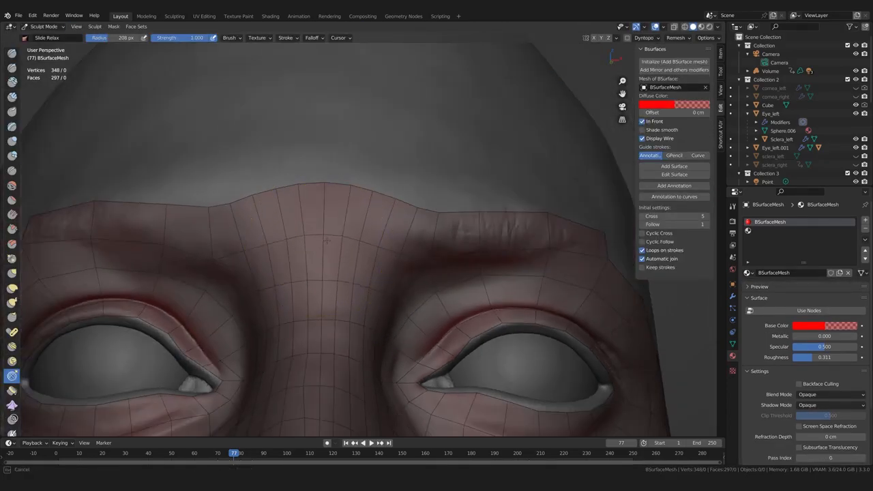
pyautogui.scroll(2, 353, 254)
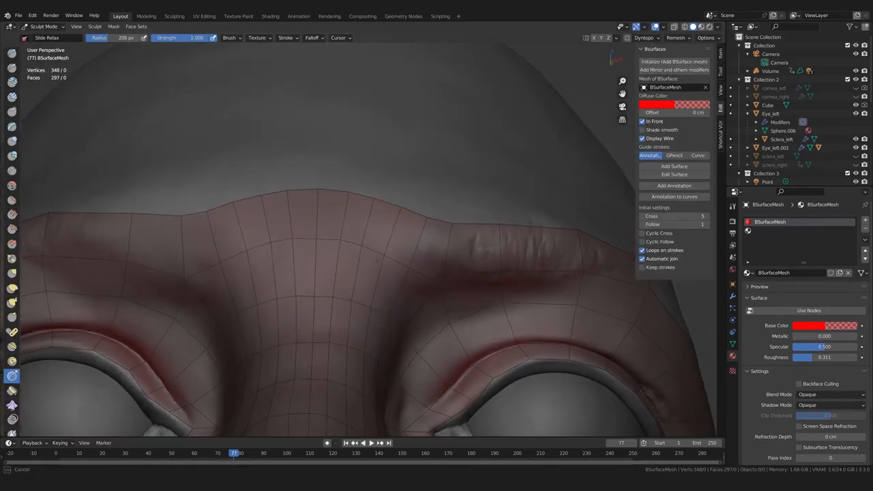
pyautogui.moveTo(352, 285); pyautogui.dragTo(347, 274, button='middle')
pyautogui.keyDown('shift'); pyautogui.moveTo(312, 258); pyautogui.dragTo(324, 285); pyautogui.keyUp('shift')
pyautogui.scroll(-1, 324, 293)
pyautogui.moveTo(325, 298)
pyautogui.mouseDown(button='middle')
pyautogui.moveTo(318, 338)
pyautogui.moveTo(317, 308)
pyautogui.mouseUp(button='middle')
pyautogui.keyDown('shift'); pyautogui.moveTo(321, 304); pyautogui.dragTo(329, 306); pyautogui.keyUp('shift')
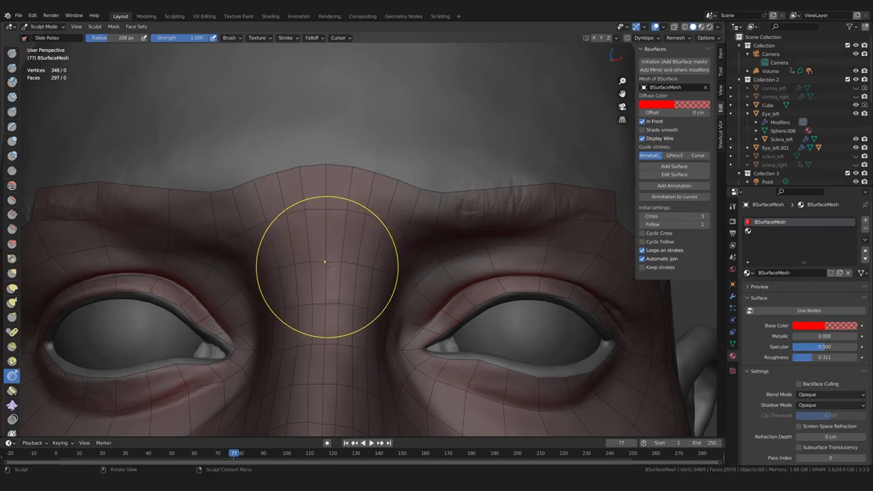
pyautogui.scroll(2, 328, 266)
pyautogui.moveTo(298, 280)
pyautogui.keyDown('shift'); pyautogui.mouseDown()
pyautogui.moveTo(300, 272)
pyautogui.moveTo(303, 281)
pyautogui.mouseUp(); pyautogui.keyUp('shift')
pyautogui.scroll(-2, 332, 282)
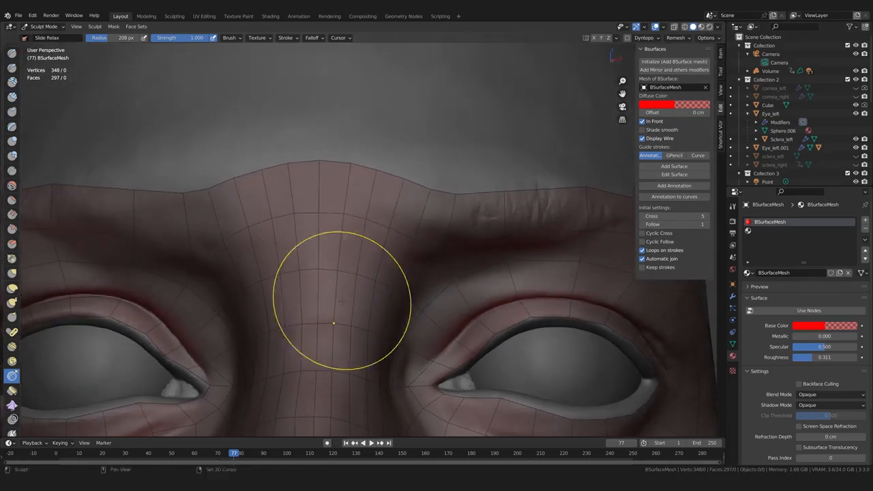
pyautogui.scroll(-2, 341, 378)
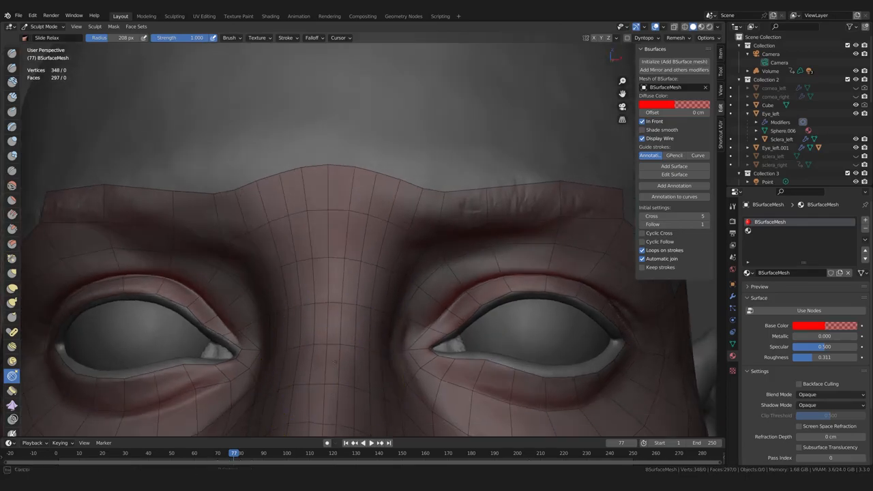
pyautogui.scroll(2, 345, 341)
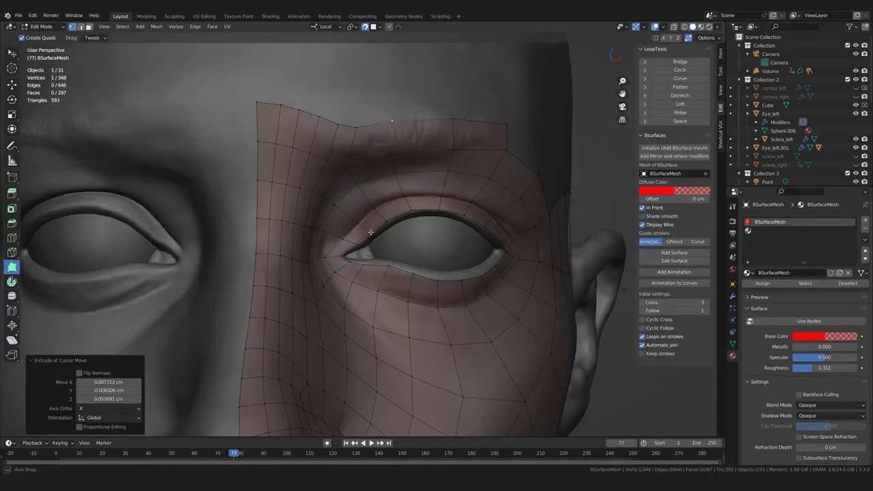
# - Examine the edge flow of the nose, bridge and brow mesh in Edit Mode from several angles
pyautogui.moveTo(370, 232); pyautogui.dragTo(371, 233, button='middle')
pyautogui.scroll(-2, 332, 207)
pyautogui.moveTo(334, 209); pyautogui.dragTo(330, 188, button='middle')
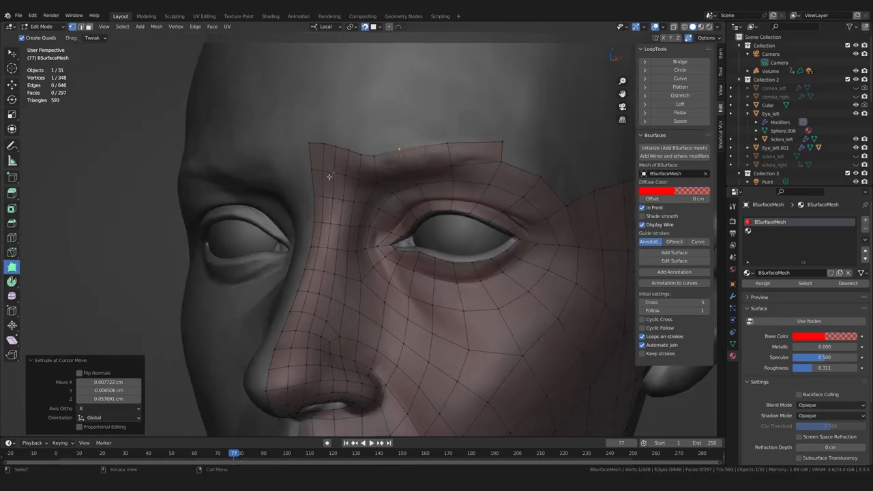
pyautogui.moveTo(313, 336); pyautogui.dragTo(311, 338, button='middle')
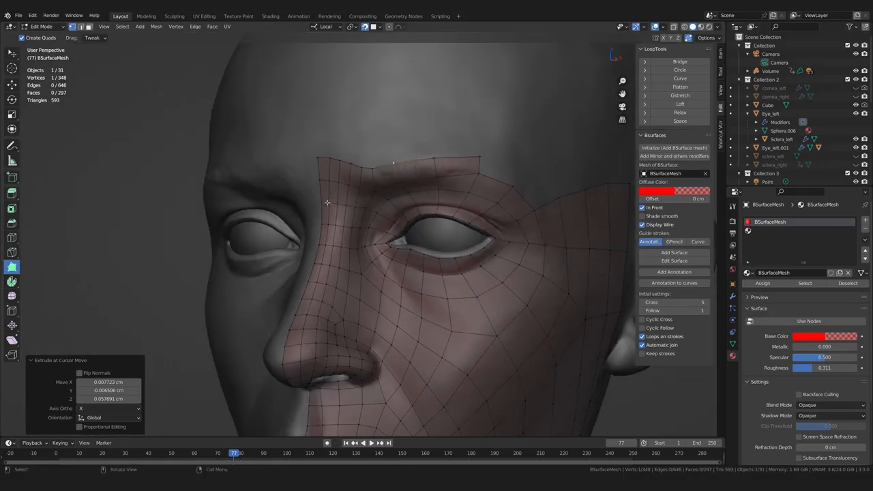
pyautogui.moveTo(337, 221); pyautogui.dragTo(379, 217, button='middle')
pyautogui.scroll(2, 347, 211)
pyautogui.scroll(1, 352, 209)
pyautogui.scroll(1, 361, 211)
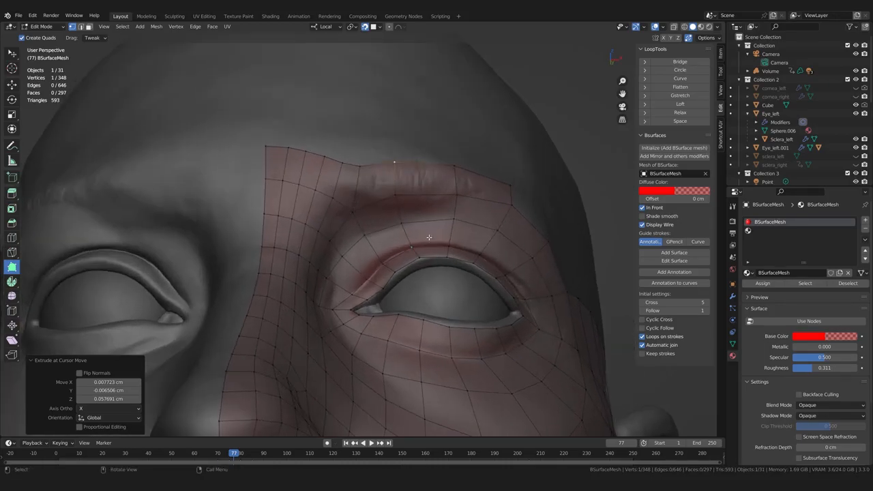
# - Move the upper-lid crease vertex above the inner half of the eye and the one above it outward
pyautogui.keyDown('shift'); pyautogui.moveTo(428, 295); pyautogui.dragTo(416, 259, button='middle'); pyautogui.keyUp('shift')
pyautogui.scroll(2, 412, 215)
pyautogui.moveTo(410, 206); pyautogui.dragTo(417, 198, button='middle')
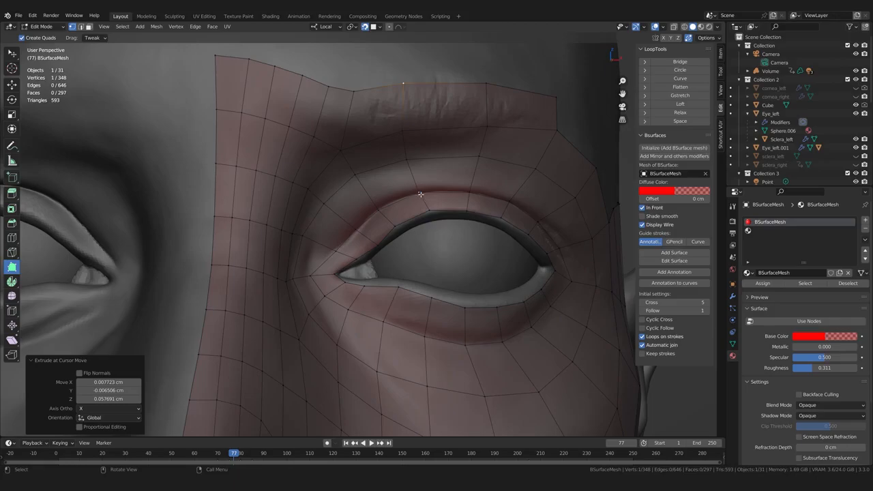
pyautogui.press('g')
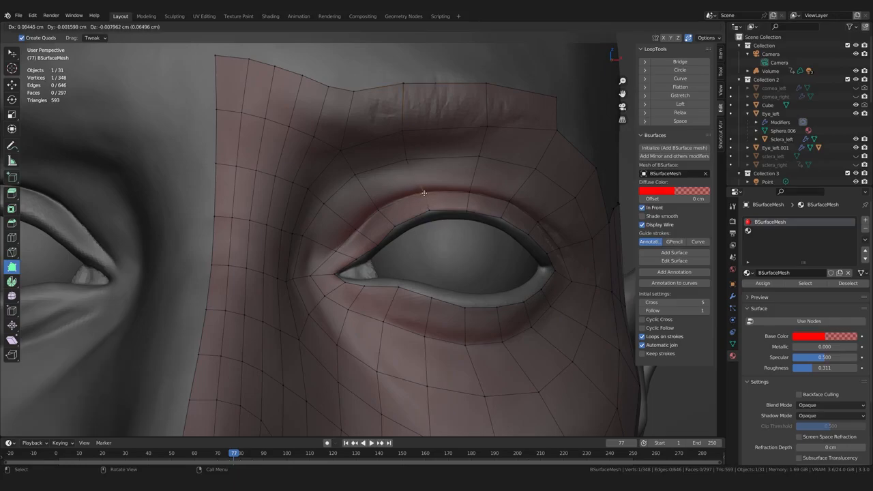
pyautogui.click(423, 193)
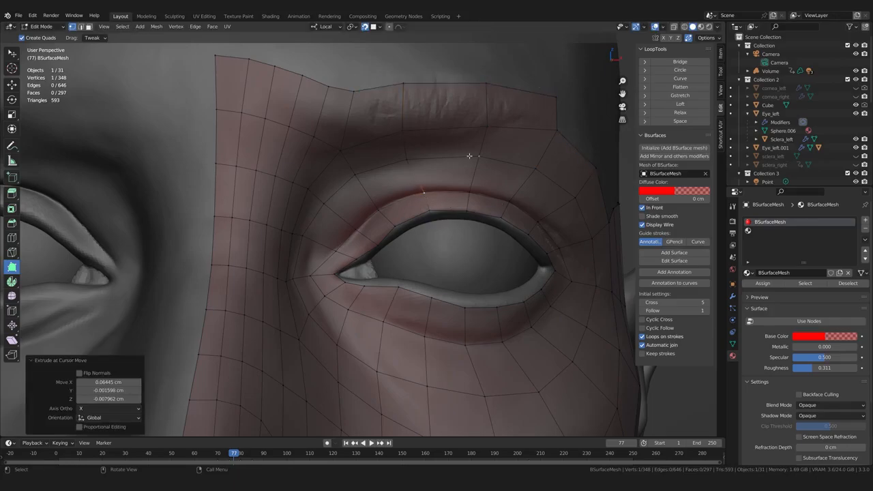
pyautogui.moveTo(469, 156); pyautogui.dragTo(440, 183, button='middle')
pyautogui.press('g')
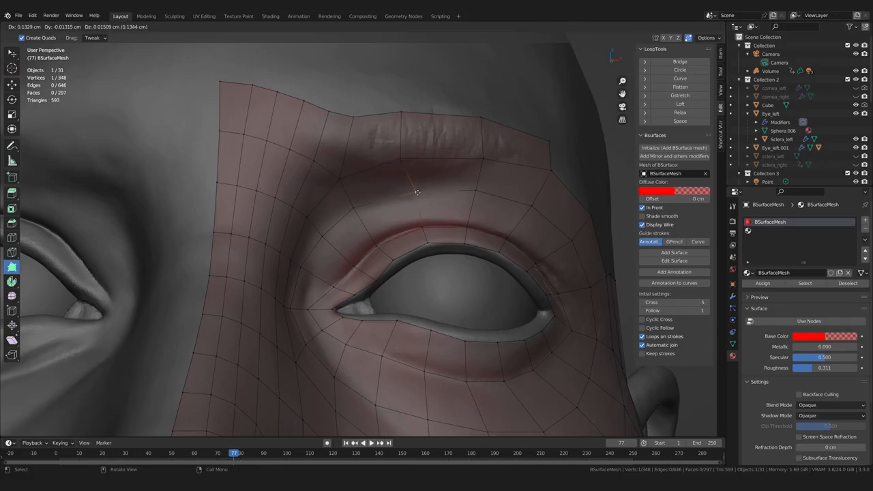
pyautogui.click(416, 193)
pyautogui.moveTo(417, 193); pyautogui.dragTo(415, 195, button='middle')
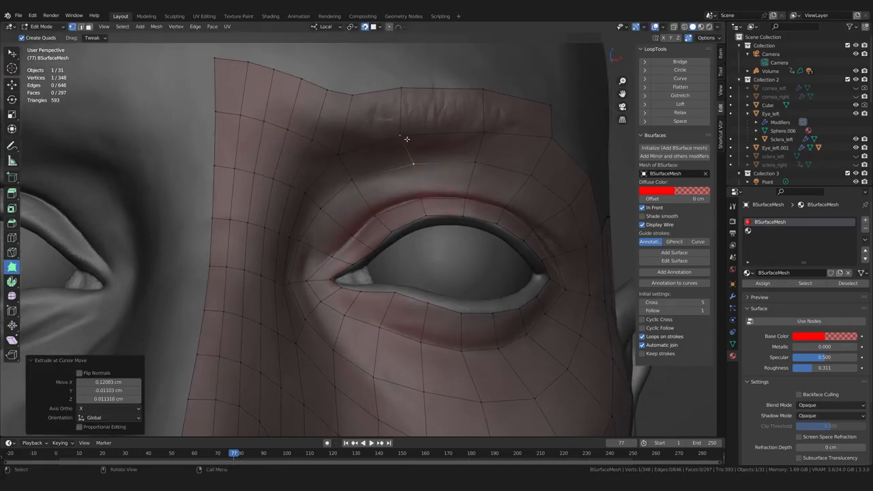
# - Shift the brow-fold vertex of that column outward and readjust the lid-crease vertex beneath it
pyautogui.press('g')
pyautogui.click(416, 162)
pyautogui.press('g')
pyautogui.click(421, 196)
pyautogui.press('g')
pyautogui.click(420, 197)
pyautogui.moveTo(421, 197); pyautogui.dragTo(421, 174, button='middle')
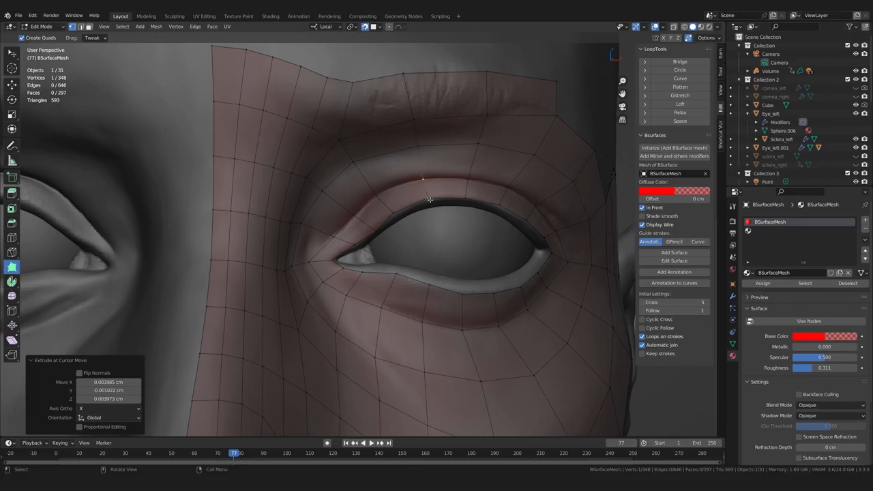
pyautogui.moveTo(425, 196); pyautogui.dragTo(421, 167, button='middle')
# - Align the rest of that vertex column from the brow's top edge down through the eye-socket fold
pyautogui.moveTo(416, 158); pyautogui.dragTo(417, 159)
pyautogui.moveTo(410, 128); pyautogui.dragTo(414, 130)
pyautogui.moveTo(403, 85); pyautogui.dragTo(415, 84)
pyautogui.moveTo(413, 132); pyautogui.dragTo(418, 160)
# - Reposition the neighbouring vertices toward the nose, above the inner eyelid, to even out the socket quads
pyautogui.moveTo(356, 176); pyautogui.dragTo(361, 176)
pyautogui.moveTo(376, 212); pyautogui.dragTo(379, 207)
pyautogui.moveTo(341, 150); pyautogui.dragTo(354, 143)
pyautogui.moveTo(358, 175); pyautogui.dragTo(365, 170, button='middle')
pyautogui.moveTo(365, 168); pyautogui.dragTo(370, 164)
pyautogui.moveTo(383, 196); pyautogui.dragTo(383, 195)
pyautogui.moveTo(356, 136); pyautogui.dragTo(356, 139)
pyautogui.moveTo(351, 171); pyautogui.dragTo(365, 197, button='middle')
# - Fine-tune the vertices in the fold between the inner brow and the inner eye corner
pyautogui.moveTo(364, 197); pyautogui.dragTo(362, 195)
pyautogui.scroll(-2, 364, 207)
pyautogui.moveTo(364, 209); pyautogui.dragTo(359, 189, button='middle')
pyautogui.scroll(2, 353, 184)
pyautogui.moveTo(358, 189); pyautogui.dragTo(359, 186)
pyautogui.moveTo(366, 214); pyautogui.dragTo(371, 213, button='middle')
pyautogui.moveTo(368, 196); pyautogui.dragTo(369, 198)
pyautogui.moveTo(361, 162); pyautogui.dragTo(358, 164)
pyautogui.scroll(-2, 355, 180)
pyautogui.moveTo(355, 182)
pyautogui.mouseDown(button='middle')
pyautogui.moveTo(350, 197)
pyautogui.moveTo(350, 171)
pyautogui.mouseUp(button='middle')
pyautogui.scroll(2, 351, 170)
# - Straighten the inner brow's top edge and even out the vertex rows between it and the upper eyelid
pyautogui.moveTo(357, 127); pyautogui.dragTo(364, 118)
pyautogui.moveTo(332, 123); pyautogui.dragTo(332, 116)
pyautogui.moveTo(365, 182); pyautogui.dragTo(365, 179)
pyautogui.moveTo(423, 170); pyautogui.dragTo(424, 169)
pyautogui.moveTo(426, 202); pyautogui.dragTo(427, 204)
pyautogui.moveTo(425, 169); pyautogui.dragTo(424, 170)
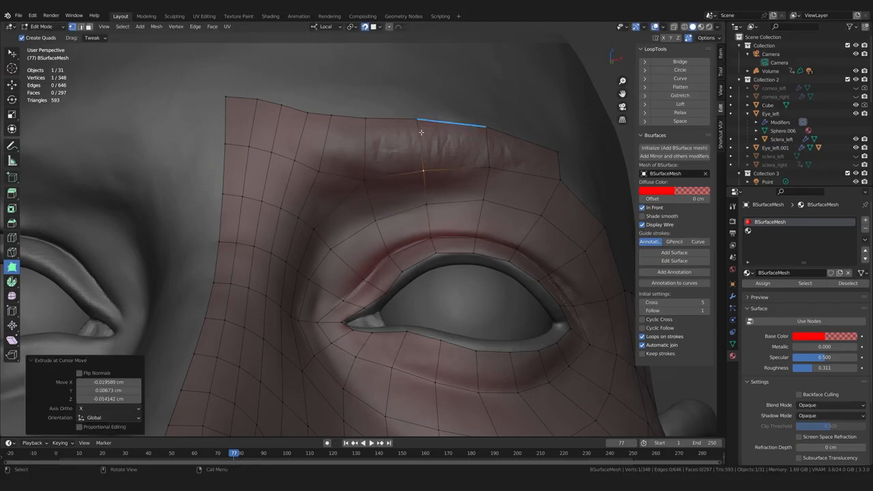
pyautogui.moveTo(417, 121); pyautogui.dragTo(421, 120)
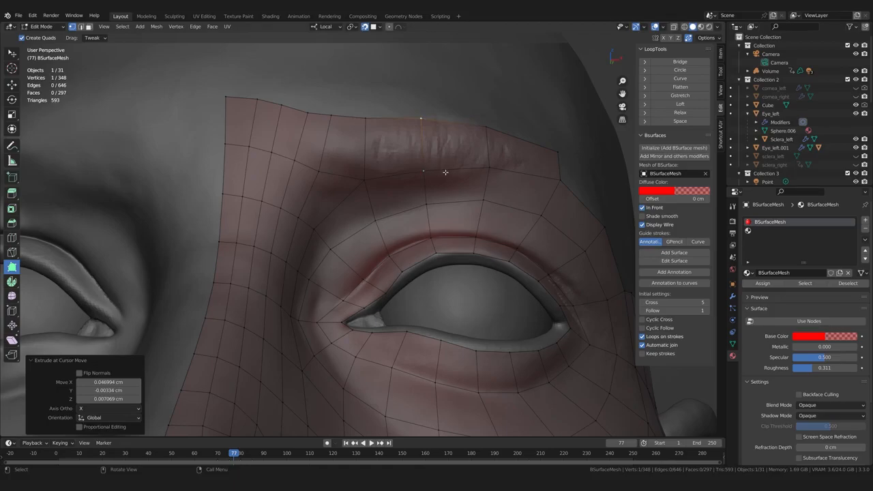
pyautogui.moveTo(490, 169); pyautogui.dragTo(486, 168)
# - Refine the top edge at the start of the brow and respace the vertices between the brows
pyautogui.moveTo(332, 114); pyautogui.dragTo(332, 112)
pyautogui.moveTo(328, 129); pyautogui.dragTo(317, 205, button='middle')
pyautogui.moveTo(331, 94); pyautogui.dragTo(332, 91)
pyautogui.moveTo(263, 80); pyautogui.dragTo(263, 80)
pyautogui.moveTo(353, 126); pyautogui.dragTo(356, 124, button='middle')
pyautogui.moveTo(294, 135); pyautogui.dragTo(274, 127)
pyautogui.moveTo(256, 126); pyautogui.dragTo(255, 123)
# - Set the mesh's diffuse colour alpha to 0 to view the upper eyelid untinted, and restore it to 0.305
pyautogui.scroll(-2, 307, 171)
pyautogui.scroll(1, 312, 191)
pyautogui.keyDown('shift'); pyautogui.moveTo(314, 199); pyautogui.dragTo(351, 210, button='middle'); pyautogui.keyUp('shift')
pyautogui.scroll(3, 314, 204)
pyautogui.moveTo(368, 216); pyautogui.dragTo(378, 220, button='middle')
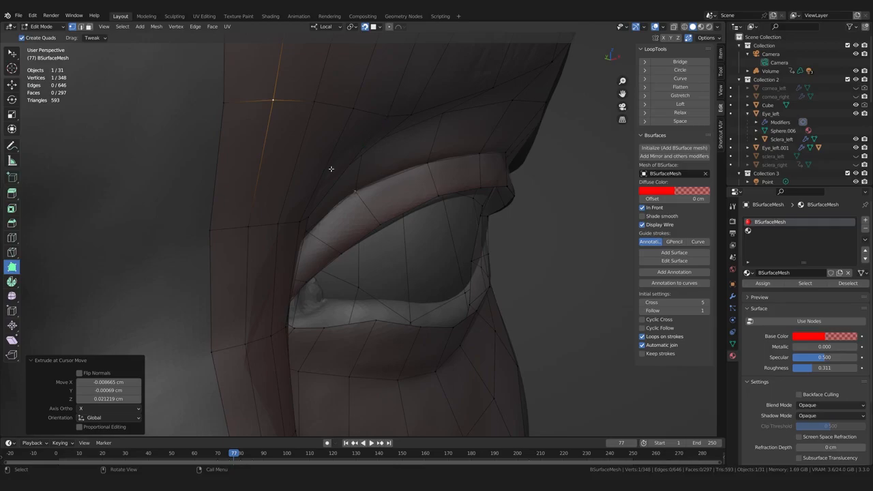
pyautogui.moveTo(353, 162); pyautogui.dragTo(350, 185, button='middle')
pyautogui.click(690, 192)
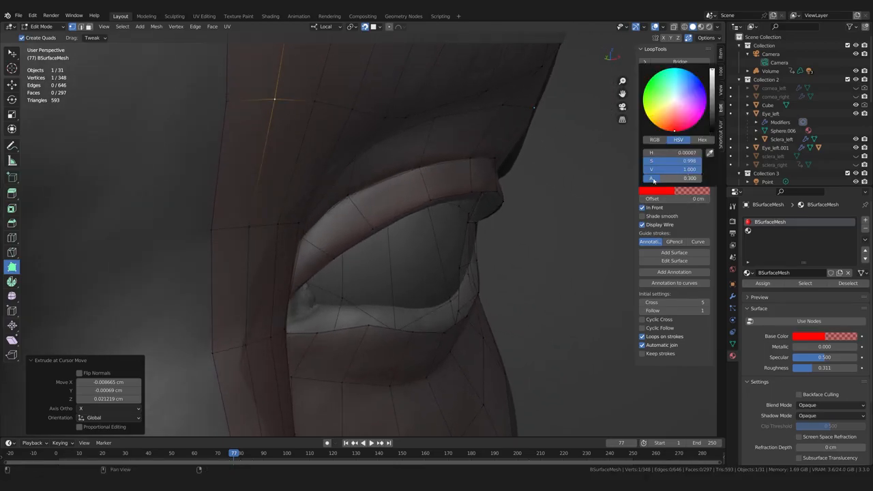
pyautogui.moveTo(656, 178); pyautogui.dragTo(645, 179)
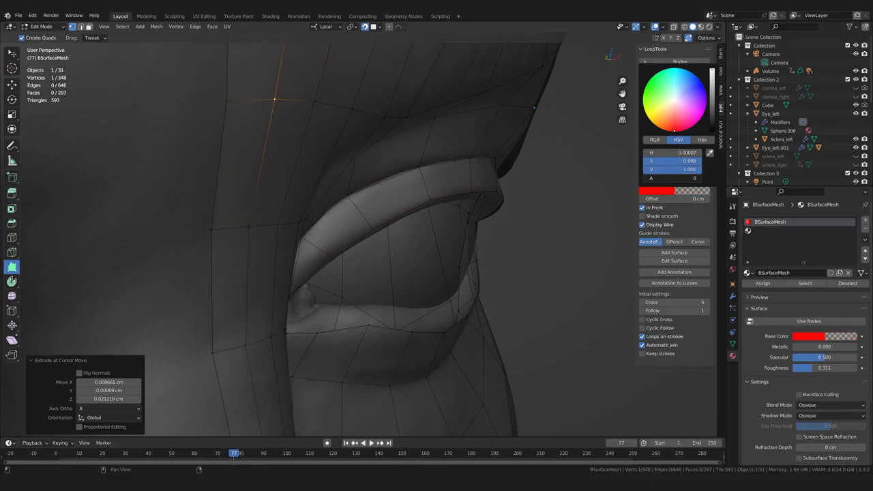
pyautogui.moveTo(376, 177); pyautogui.dragTo(355, 168, button='middle')
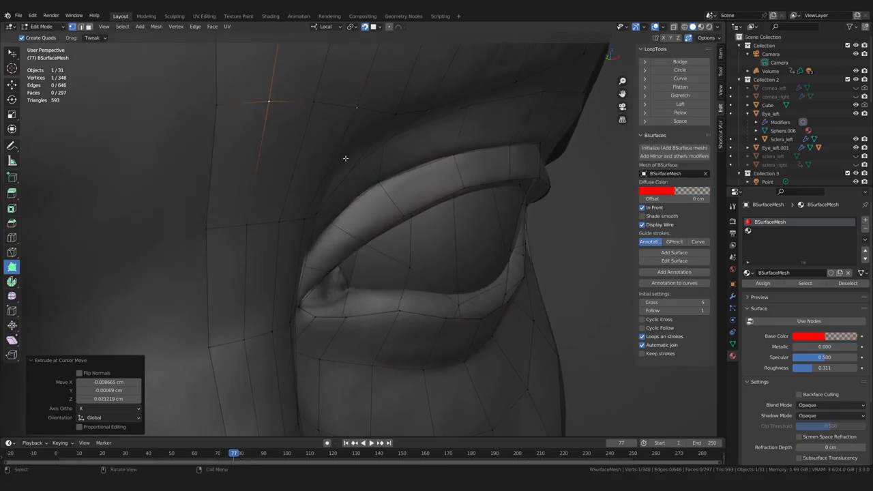
pyautogui.click(685, 193)
pyautogui.click(675, 192)
pyautogui.moveTo(664, 179); pyautogui.dragTo(678, 179)
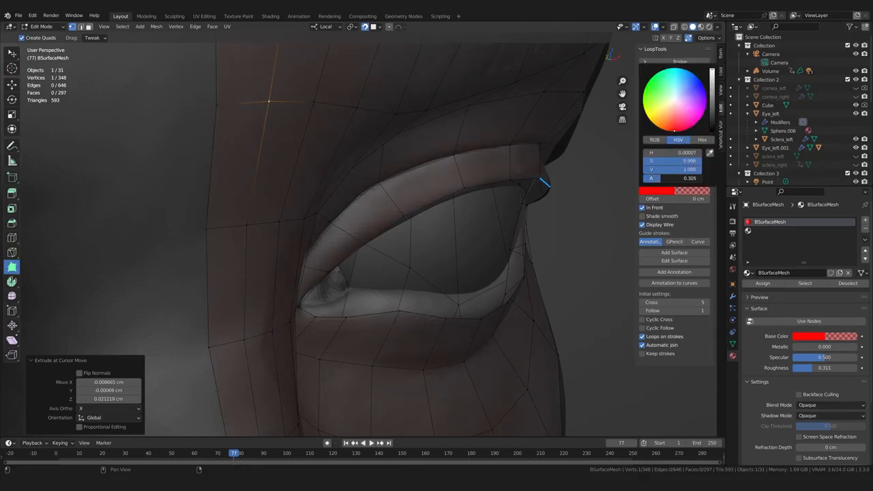
# - Try to reposition vertices in the fold beneath the inner brow, and undo the moves
pyautogui.moveTo(345, 172); pyautogui.dragTo(411, 163, button='middle')
pyautogui.moveTo(481, 196); pyautogui.dragTo(426, 218)
pyautogui.moveTo(418, 178); pyautogui.dragTo(400, 189)
pyautogui.moveTo(339, 211)
pyautogui.mouseDown(button='middle')
pyautogui.moveTo(332, 209)
pyautogui.moveTo(355, 204)
pyautogui.moveTo(330, 216)
pyautogui.mouseUp(button='middle')
pyautogui.moveTo(365, 159); pyautogui.dragTo(312, 167, button='middle')
pyautogui.hotkey('ctrl', 'z')
pyautogui.hotkey('ctrl', 'z')
pyautogui.hotkey('ctrl', 'z')
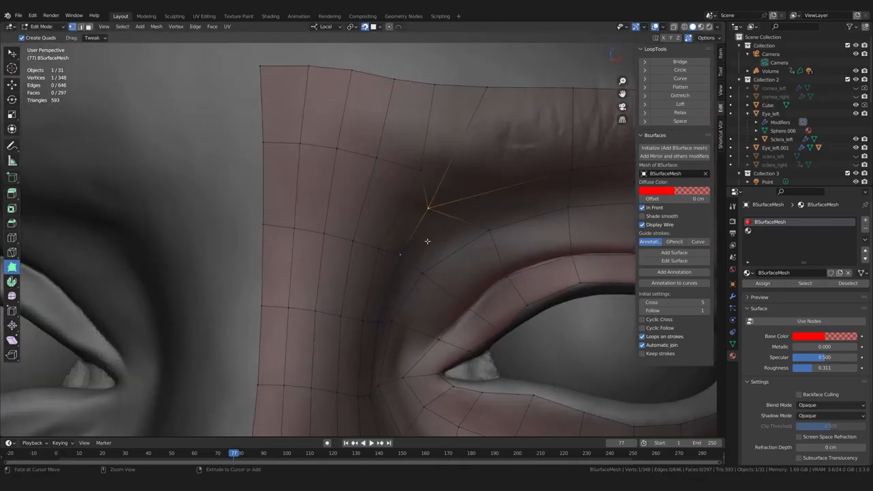
# - Adjust the spacing of the upper eyelid rim vertices near the inner eye corner
pyautogui.scroll(-2, 428, 242)
pyautogui.moveTo(407, 233)
pyautogui.mouseDown(button='middle')
pyautogui.moveTo(415, 230)
pyautogui.moveTo(396, 232)
pyautogui.moveTo(411, 240)
pyautogui.moveTo(400, 225)
pyautogui.mouseUp(button='middle')
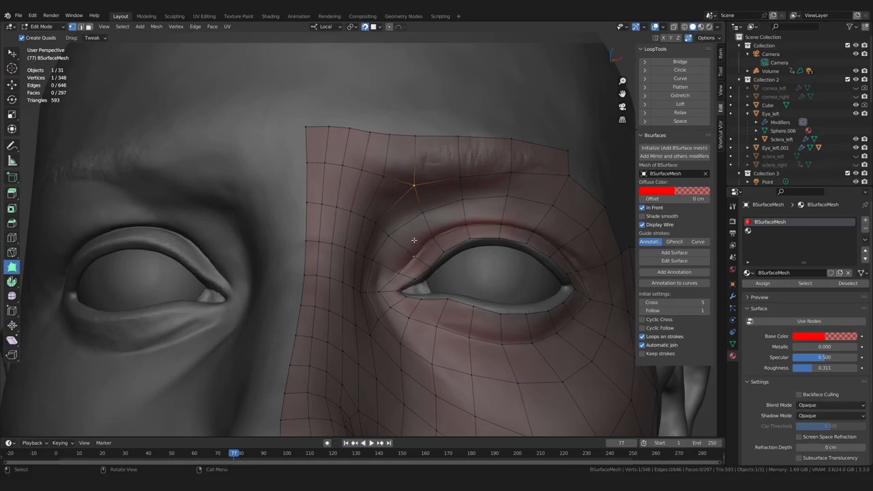
pyautogui.scroll(3, 437, 248)
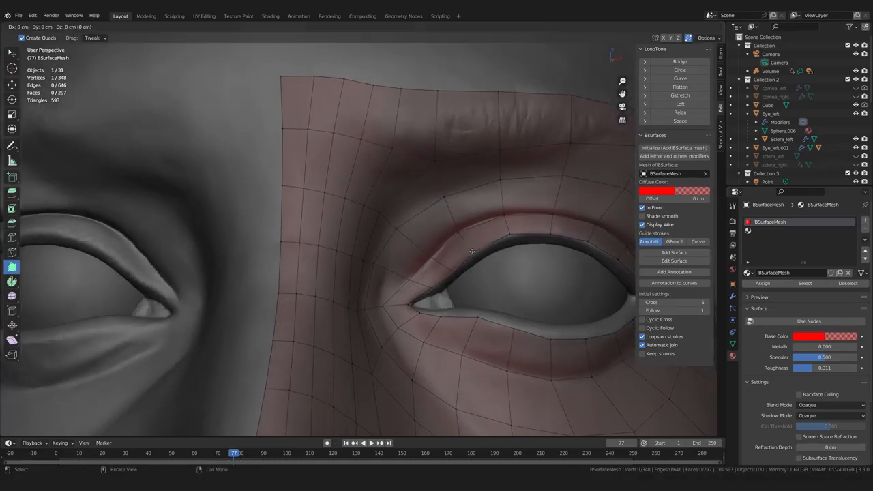
pyautogui.keyDown('ctrl'); pyautogui.rightClick(475, 250); pyautogui.keyUp('ctrl')
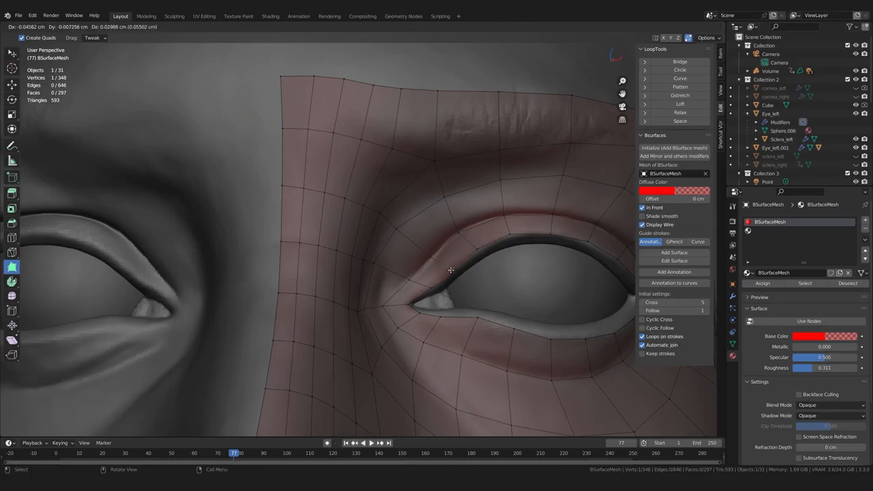
pyautogui.keyDown('ctrl'); pyautogui.rightClick(502, 240); pyautogui.keyUp('ctrl')
pyautogui.hotkey('ctrl', 'z')
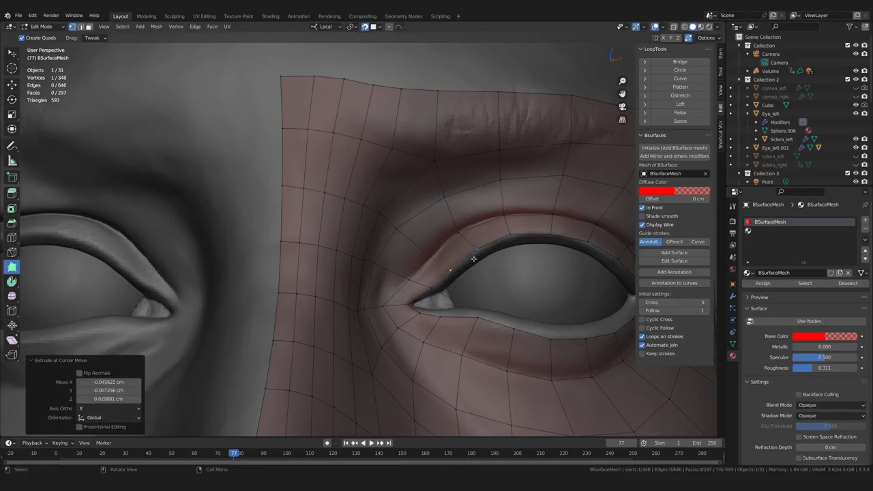
pyautogui.moveTo(477, 250); pyautogui.dragTo(475, 252)
pyautogui.scroll(-3, 425, 242)
pyautogui.moveTo(396, 248); pyautogui.dragTo(357, 241, button='middle')
pyautogui.scroll(2, 402, 248)
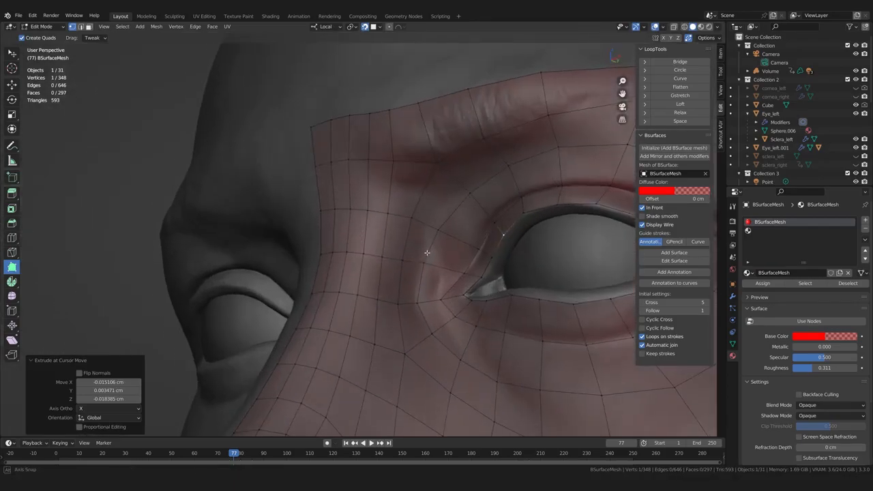
# - Reposition the loop vertices between the nose bridge and the inner eye corner for a smoother flow
pyautogui.moveTo(421, 261); pyautogui.dragTo(425, 263)
pyautogui.moveTo(434, 231); pyautogui.dragTo(440, 232)
pyautogui.moveTo(444, 213); pyautogui.dragTo(471, 214, button='middle')
pyautogui.moveTo(439, 211); pyautogui.dragTo(414, 182)
pyautogui.moveTo(414, 182); pyautogui.dragTo(376, 276, button='middle')
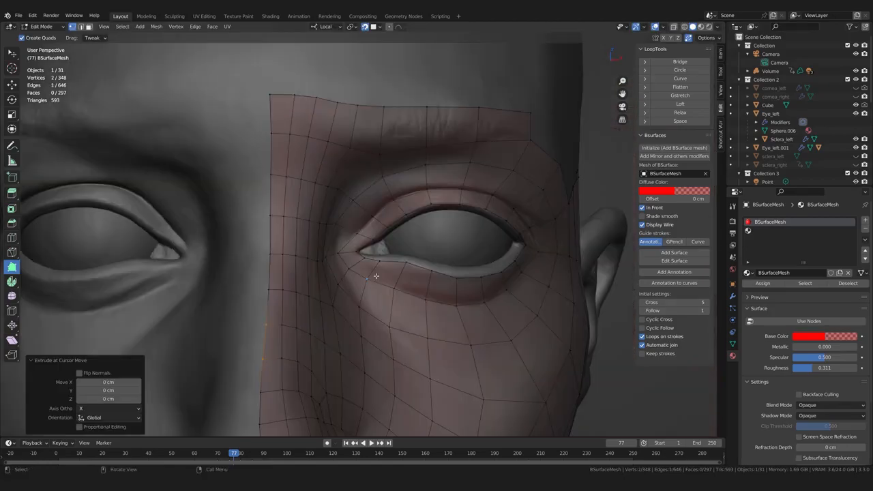
# - Fit the vertices at the inner eye corner to the tear duct and adjust the upper-lid loop beside them
pyautogui.scroll(4, 372, 278)
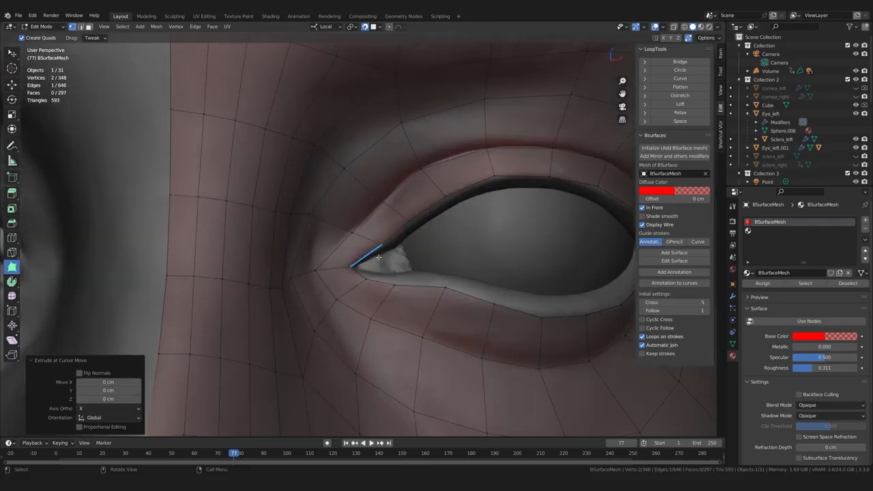
pyautogui.moveTo(374, 252); pyautogui.dragTo(372, 270, button='middle')
pyautogui.moveTo(372, 267); pyautogui.dragTo(367, 268)
pyautogui.moveTo(366, 272); pyautogui.dragTo(345, 316, button='middle')
pyautogui.moveTo(369, 278); pyautogui.dragTo(373, 279)
pyautogui.moveTo(382, 246); pyautogui.dragTo(353, 235)
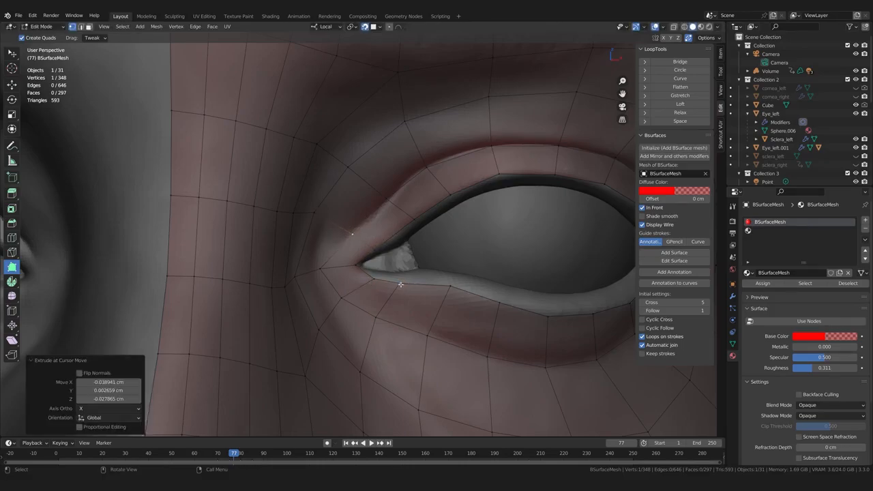
# - Respace the lower eyelid vertices near the inner corner and pull the first upper-rim vertex toward the corner
pyautogui.moveTo(399, 285); pyautogui.dragTo(411, 284)
pyautogui.moveTo(378, 317); pyautogui.dragTo(385, 321)
pyautogui.moveTo(379, 305); pyautogui.dragTo(371, 301, button='middle')
pyautogui.moveTo(337, 292); pyautogui.dragTo(339, 293)
pyautogui.moveTo(369, 242); pyautogui.dragTo(367, 247)
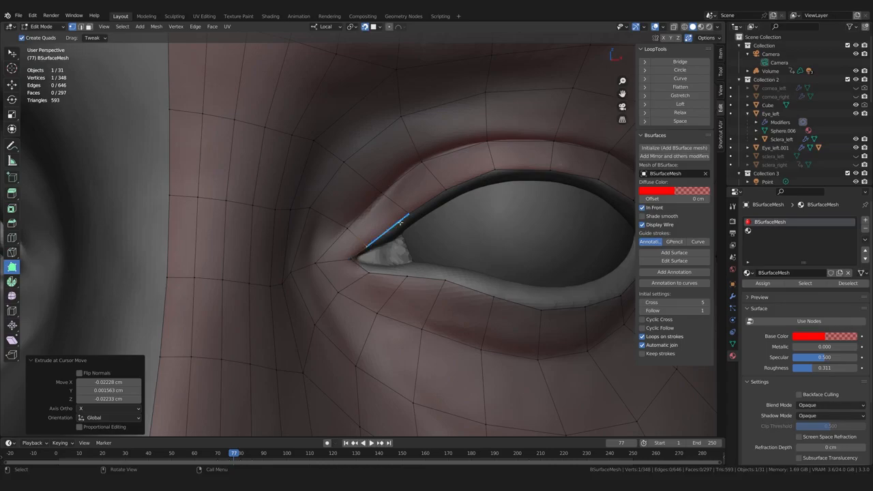
# - Nudge the first upper and lower eyelid rim vertices beside the tear duct to follow the inner eye corner
pyautogui.moveTo(409, 214); pyautogui.dragTo(404, 218)
pyautogui.moveTo(367, 273); pyautogui.dragTo(369, 271)
pyautogui.moveTo(362, 280); pyautogui.dragTo(366, 276, button='middle')
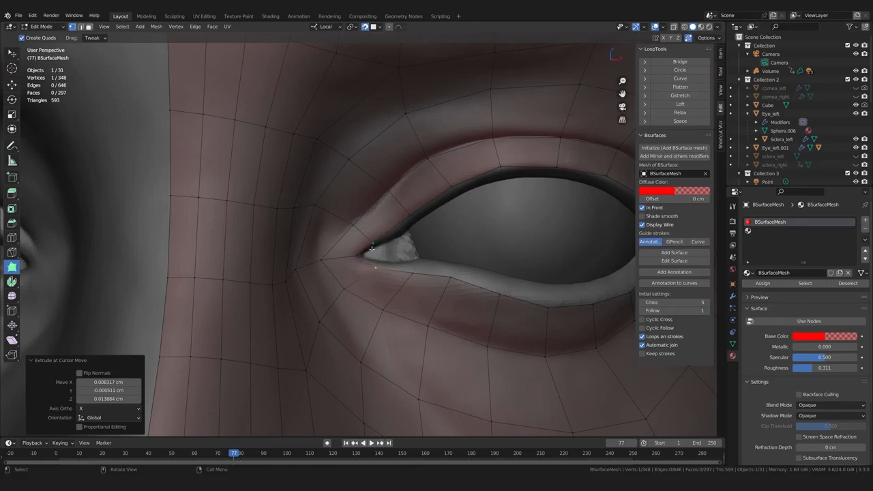
pyautogui.moveTo(367, 271); pyautogui.dragTo(358, 270, button='middle')
pyautogui.moveTo(356, 270); pyautogui.dragTo(353, 270)
pyautogui.moveTo(353, 270); pyautogui.dragTo(393, 261, button='middle')
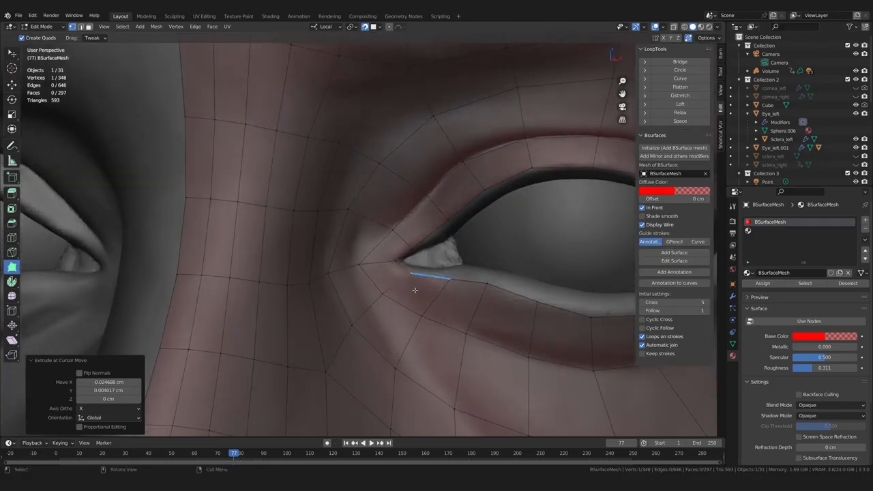
# - Even out the spacing of the upper and lower eyelid rim vertices between the tear duct and the mid-lid
pyautogui.moveTo(416, 296); pyautogui.dragTo(413, 286, button='middle')
pyautogui.moveTo(363, 282); pyautogui.dragTo(395, 286)
pyautogui.moveTo(396, 286); pyautogui.dragTo(408, 273, button='middle')
pyautogui.moveTo(392, 229); pyautogui.dragTo(403, 251)
pyautogui.moveTo(427, 282); pyautogui.dragTo(389, 280)
pyautogui.moveTo(369, 331); pyautogui.dragTo(367, 331, button='middle')
pyautogui.scroll(-2, 367, 331)
pyautogui.scroll(1, 368, 330)
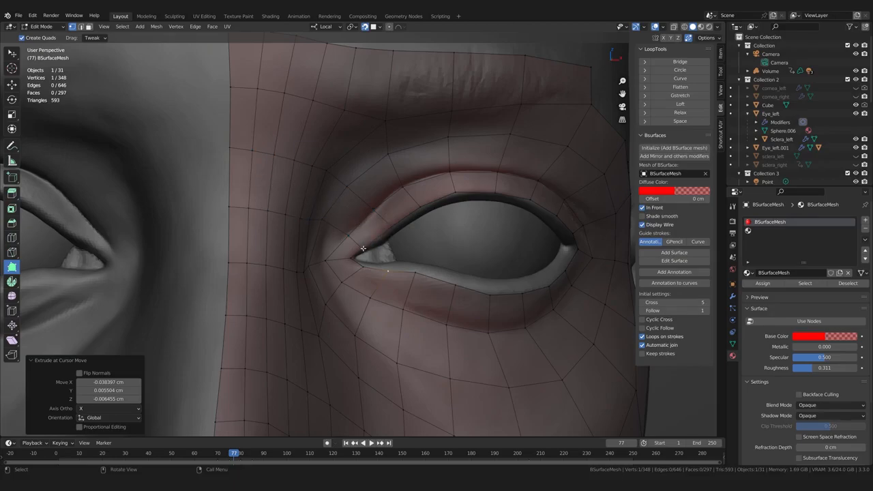
pyautogui.scroll(2, 364, 263)
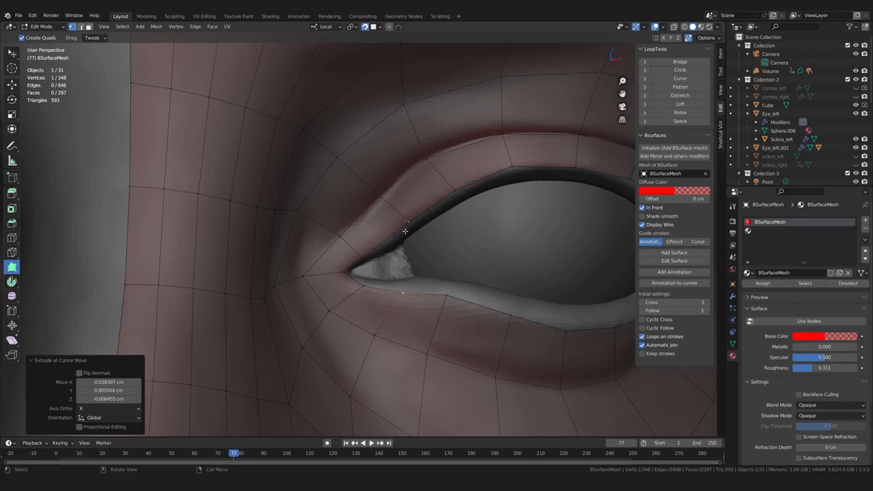
pyautogui.scroll(-2, 444, 288)
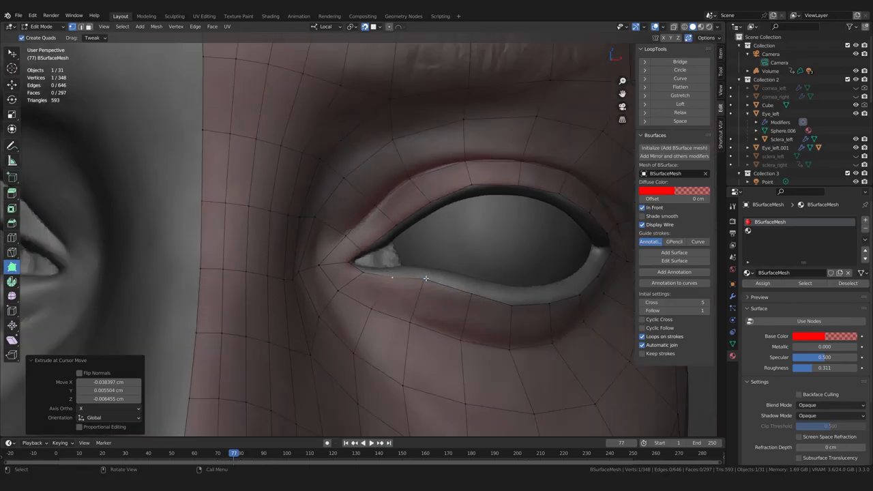
pyautogui.moveTo(396, 227); pyautogui.dragTo(398, 225)
pyautogui.moveTo(426, 281); pyautogui.dragTo(428, 281)
# - Add a loop cut from the nose bridge centre line across to the upper eyelid rim near the inner eye corner
pyautogui.scroll(-1, 413, 307)
pyautogui.hotkey('ctrl', 'r')
pyautogui.click(368, 223)
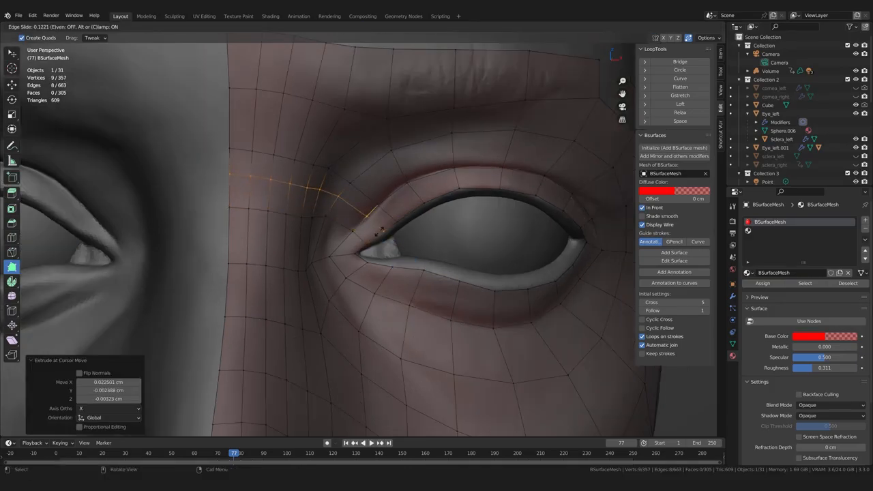
pyautogui.click(368, 224)
pyautogui.scroll(-2, 399, 324)
pyautogui.scroll(2, 400, 323)
pyautogui.press('w')
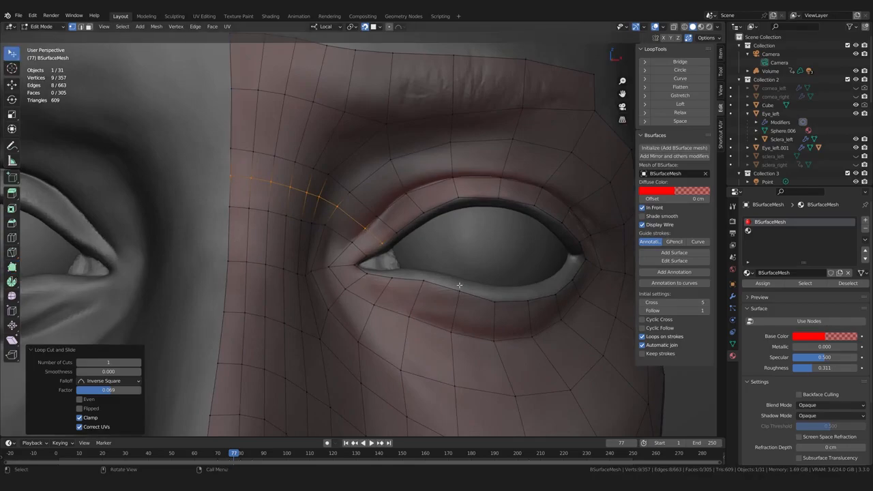
# - Reposition the lower eyelid rim vertices to balance their spacing from the inner corner
pyautogui.click(464, 288)
pyautogui.moveTo(463, 289); pyautogui.dragTo(448, 259, button='middle')
pyautogui.scroll(1, 448, 253)
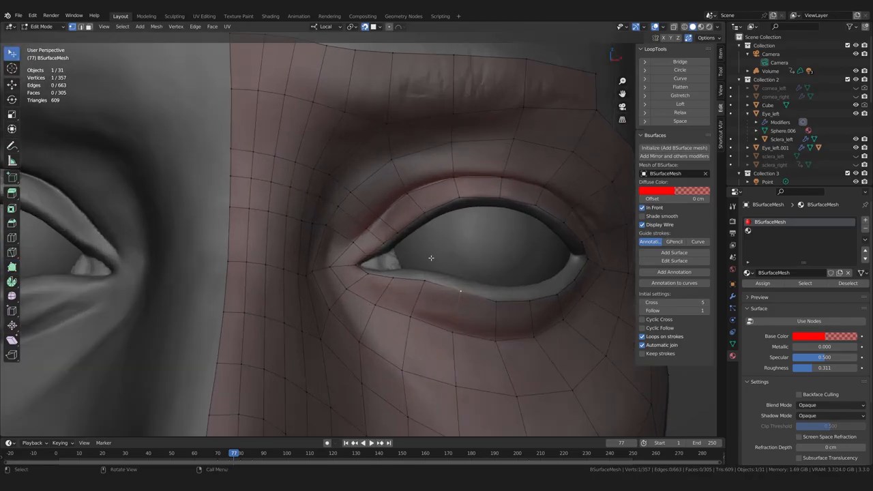
pyautogui.scroll(-1, 430, 258)
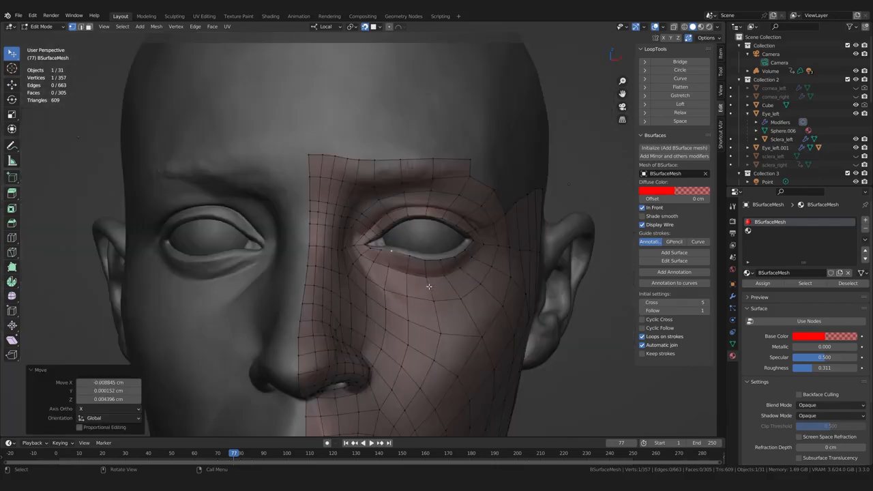
pyautogui.moveTo(444, 319); pyautogui.dragTo(436, 258, button='middle')
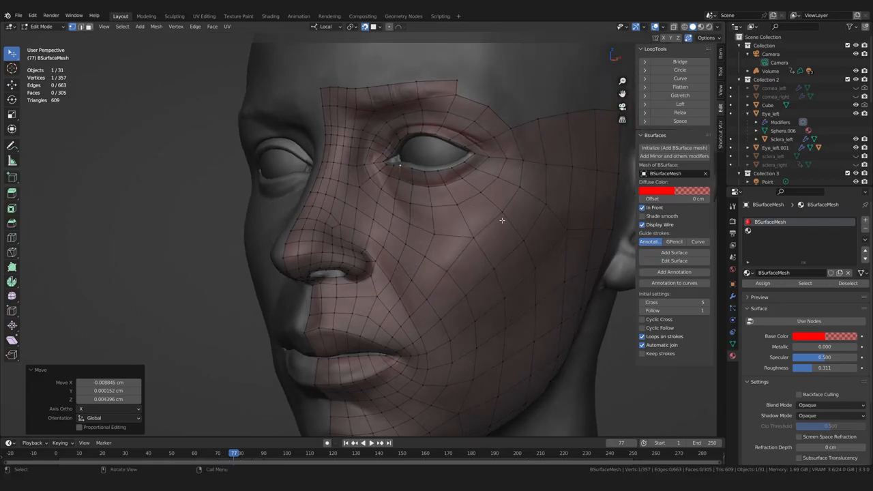
# - Try a loop cut from the middle of the lower eyelid down the cheek to the upper lip
pyautogui.hotkey('ctrl', 'r')
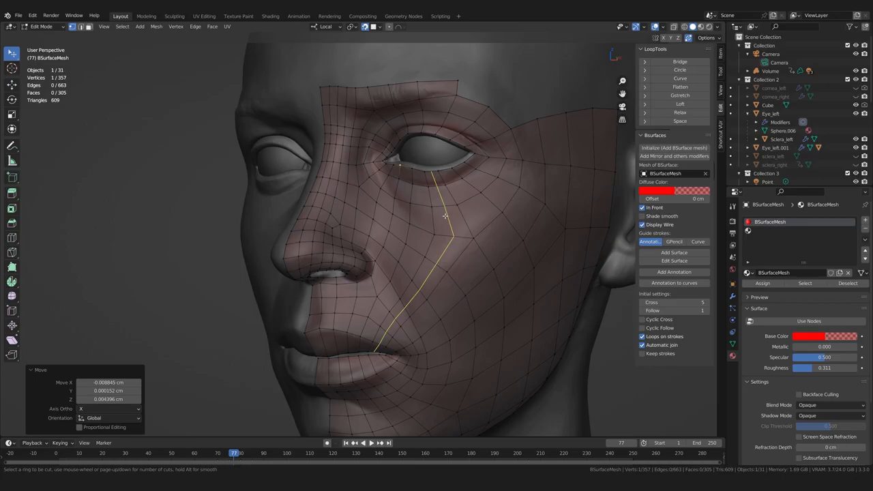
pyautogui.click(445, 216)
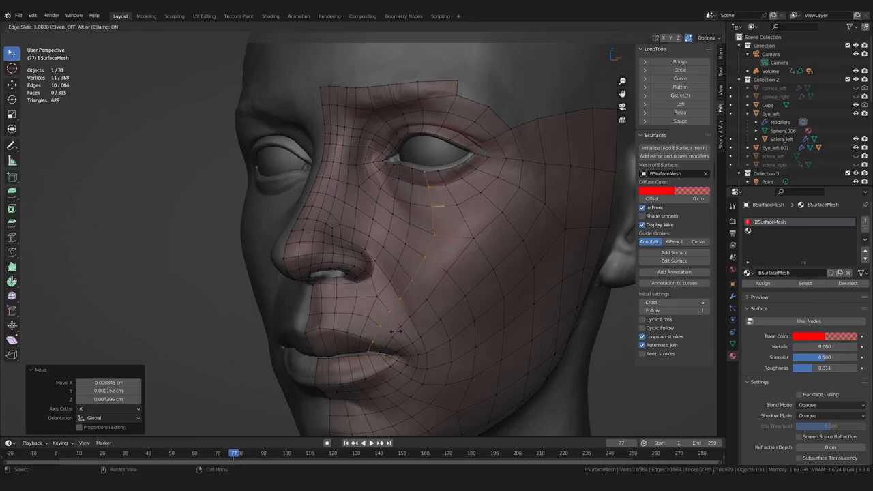
pyautogui.click(447, 257)
pyautogui.click(156, 287)
pyautogui.moveTo(156, 287); pyautogui.dragTo(411, 348, button='middle')
pyautogui.hotkey('ctrl', 'z')
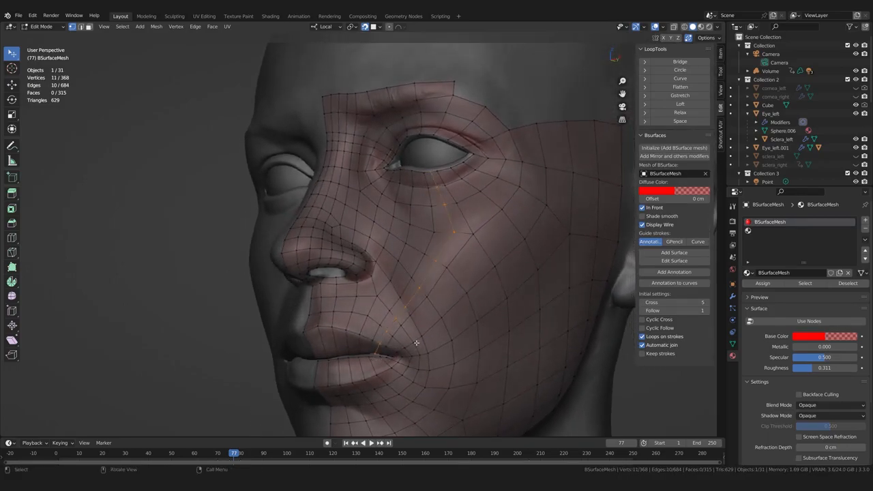
# - Try a loop cut running from the temple around the cheek to the corner of the mouth
pyautogui.hotkey('ctrl', 'r')
pyautogui.click(435, 308)
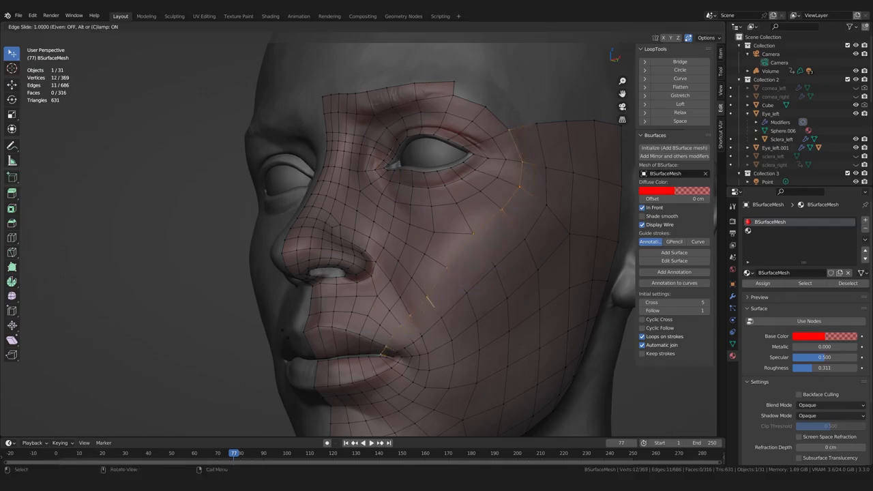
pyautogui.click(433, 310)
pyautogui.click(175, 301)
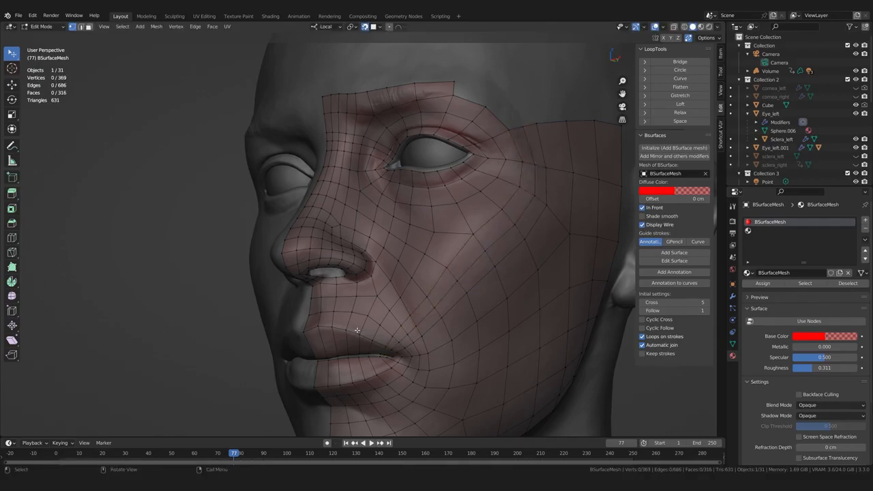
pyautogui.moveTo(423, 266); pyautogui.dragTo(440, 281, button='middle')
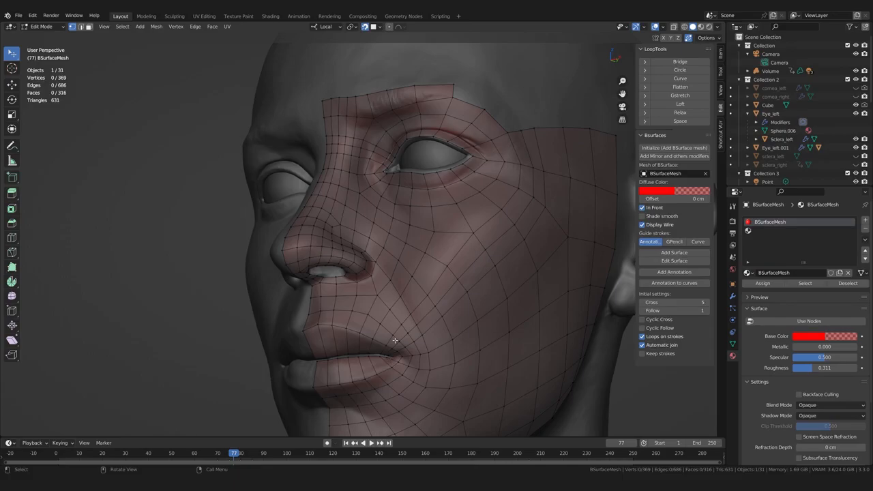
pyautogui.hotkey('ctrl', 'z')
# - Try two adjacent loop cuts from the inner half of the lower eyelid down to the upper lip
pyautogui.hotkey('ctrl', 'r')
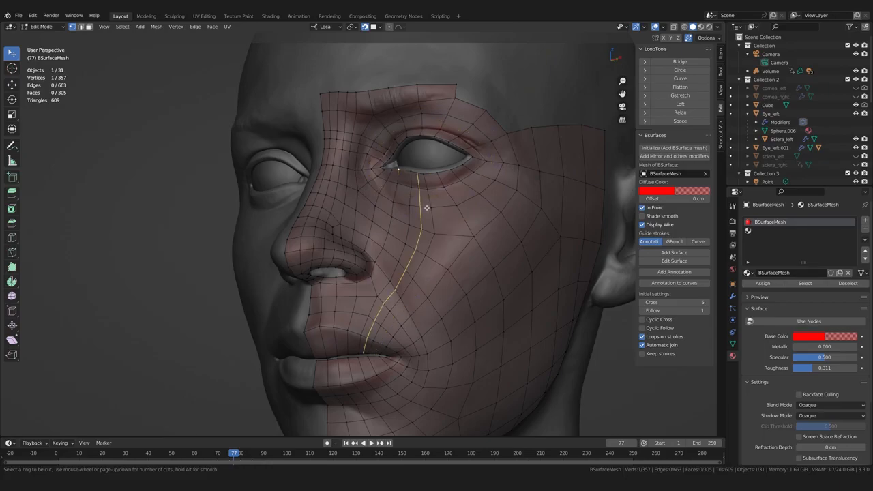
pyautogui.click(426, 207)
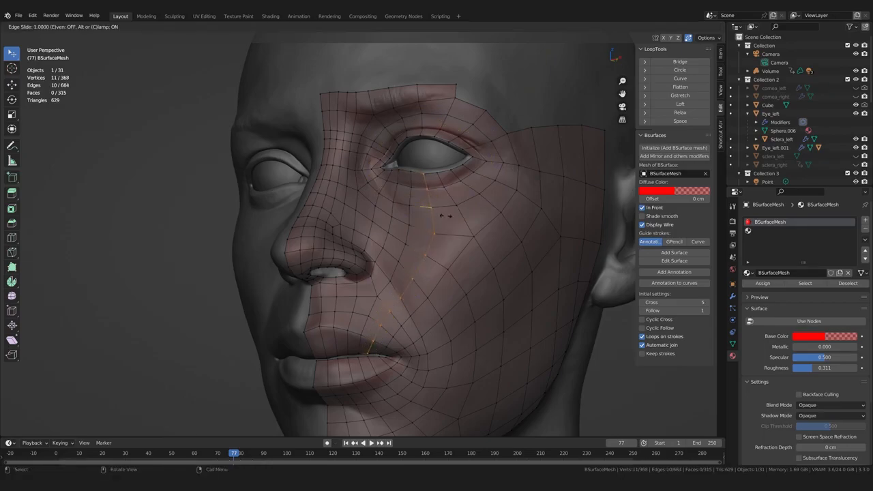
pyautogui.click(442, 211)
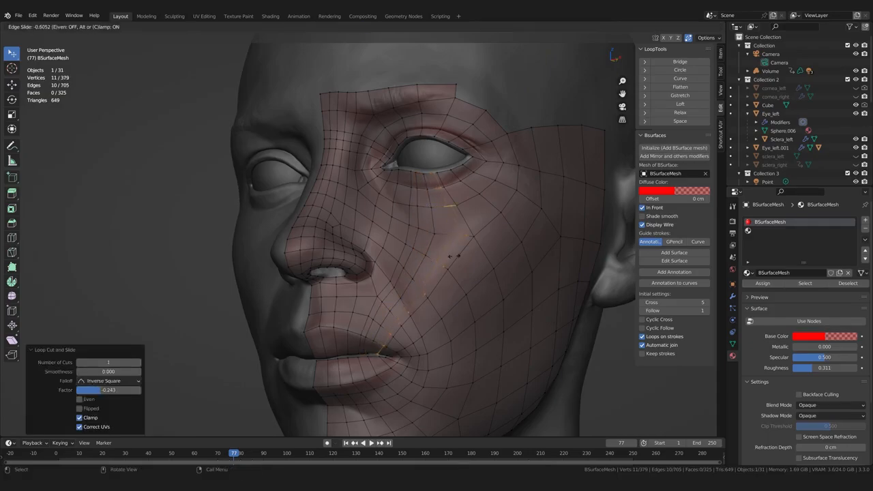
pyautogui.moveTo(480, 344)
pyautogui.mouseDown(button='middle')
pyautogui.moveTo(489, 347)
pyautogui.moveTo(464, 341)
pyautogui.mouseUp(button='middle')
pyautogui.hotkey('ctrl', 'z')
# - Add a loop cut from the lower eyelid across the outer cheek down to the jawline
pyautogui.hotkey('ctrl', 'r')
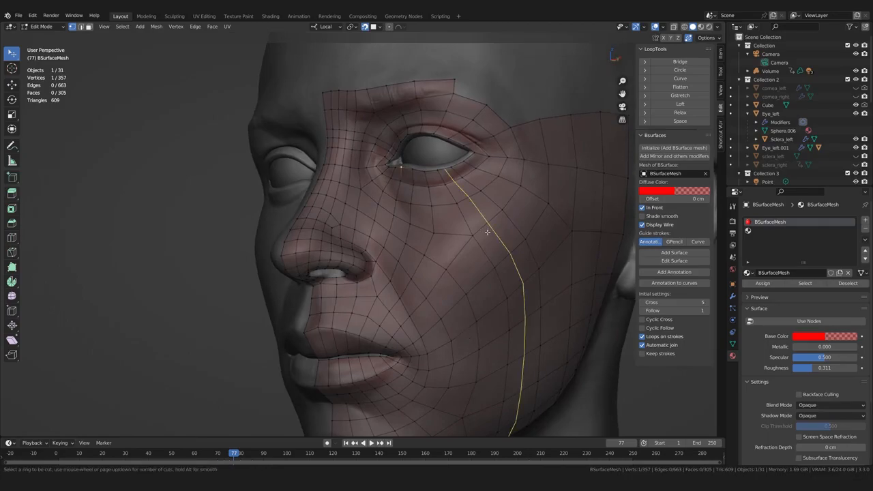
pyautogui.click(503, 256)
pyautogui.click(502, 248)
pyautogui.scroll(-2, 496, 353)
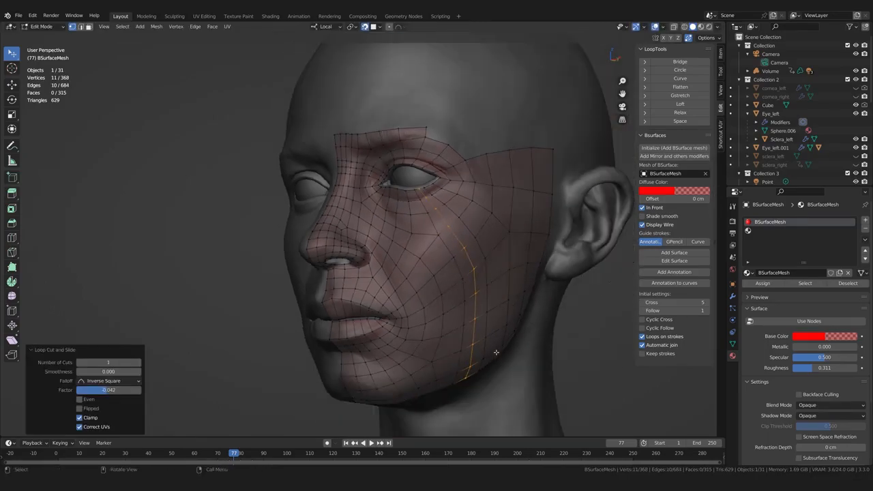
pyautogui.click(287, 305)
pyautogui.moveTo(287, 304); pyautogui.dragTo(407, 323, button='middle')
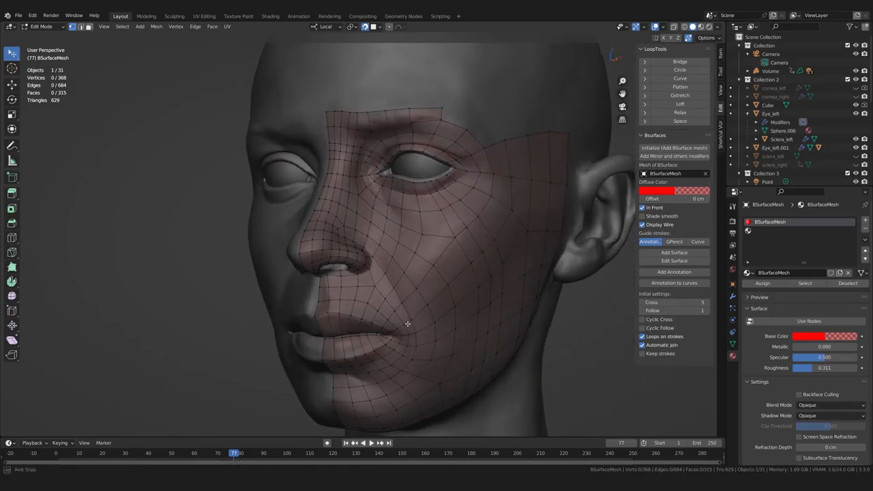
# - Move the cheek vertices below the eye to smooth the flow around the new edge loop
pyautogui.click(456, 238)
pyautogui.press('g')
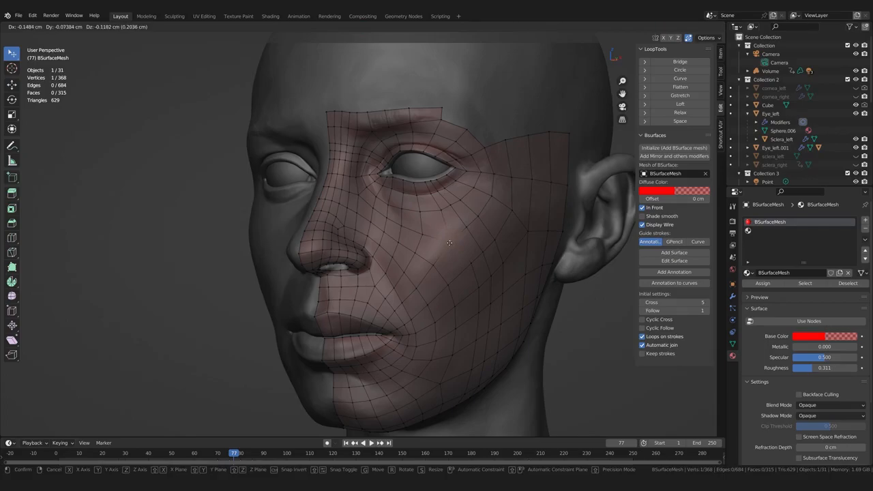
pyautogui.click(448, 243)
pyautogui.click(214, 259)
pyautogui.moveTo(396, 277); pyautogui.dragTo(410, 289, button='middle')
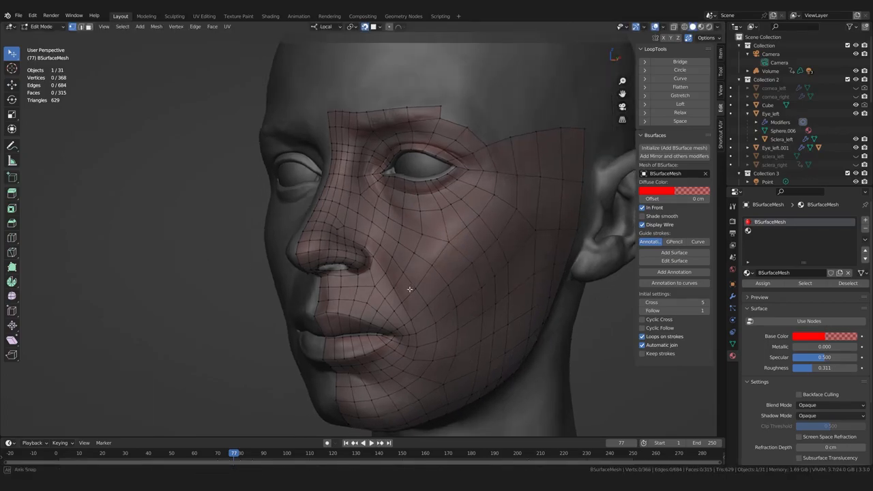
pyautogui.click(450, 241)
pyautogui.press('g')
pyautogui.click(414, 273)
# - Reposition the inner upper and lower eyelid rim vertices to space them evenly along the eye opening
pyautogui.scroll(4, 414, 275)
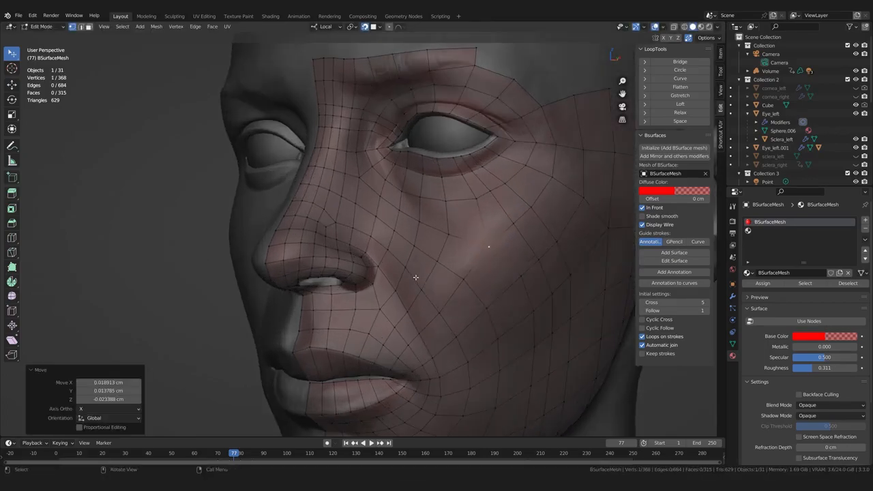
pyautogui.moveTo(429, 275); pyautogui.dragTo(402, 174, button='middle')
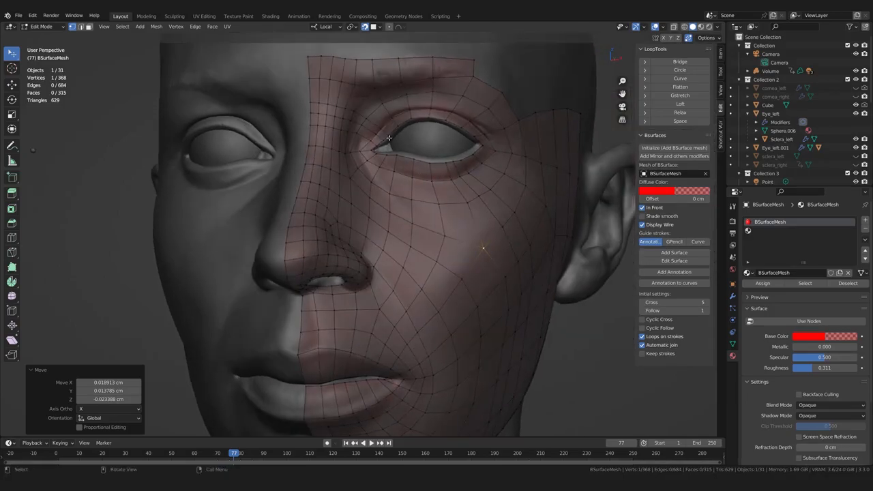
pyautogui.moveTo(433, 197); pyautogui.dragTo(387, 209, button='middle')
pyautogui.scroll(3, 414, 266)
pyautogui.keyDown('shift'); pyautogui.moveTo(398, 177); pyautogui.dragTo(396, 271, button='middle'); pyautogui.keyUp('shift')
pyautogui.scroll(2, 396, 271)
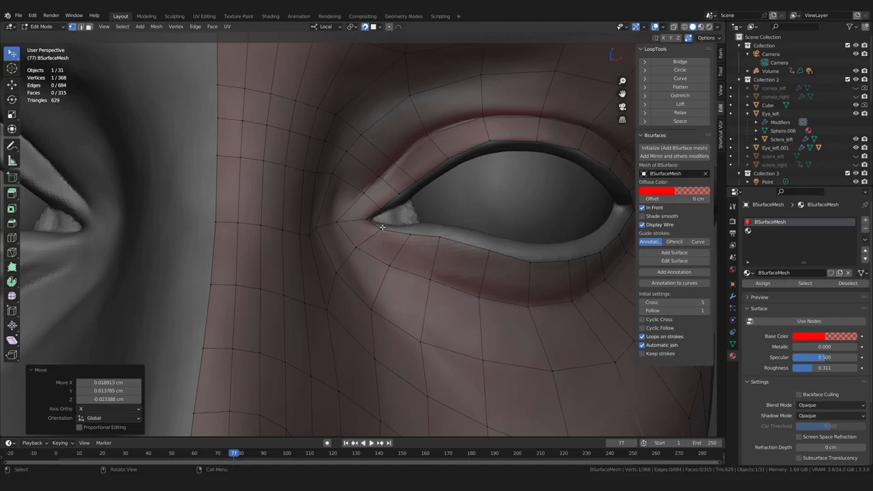
pyautogui.press('g')
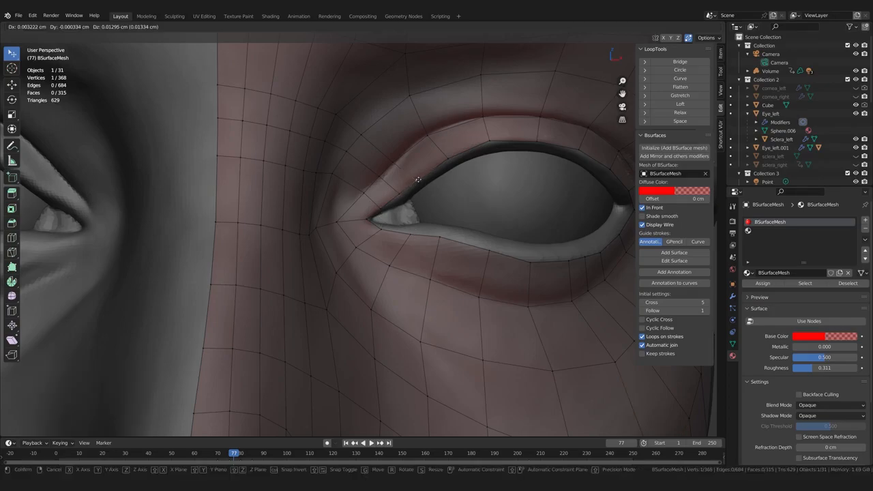
pyautogui.click(424, 176)
pyautogui.click(437, 238)
pyautogui.press('g')
pyautogui.click(441, 240)
pyautogui.scroll(-1, 443, 244)
pyautogui.moveTo(444, 244); pyautogui.dragTo(447, 249, button='middle')
pyautogui.click(434, 168)
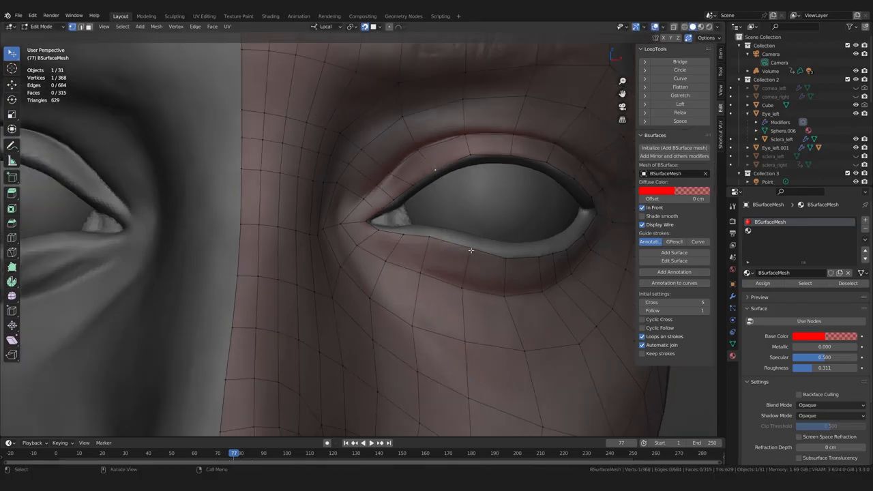
pyautogui.moveTo(471, 283); pyautogui.dragTo(461, 281, button='middle')
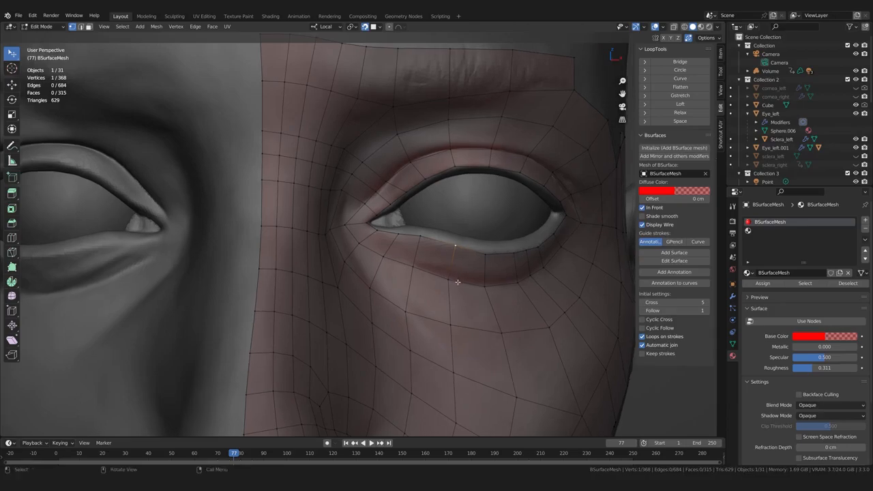
# - Select the outer lower eyelid rim edges with their edge rings and even out their spacing with LoopTools Space
pyautogui.moveTo(461, 282); pyautogui.dragTo(453, 282, button='middle')
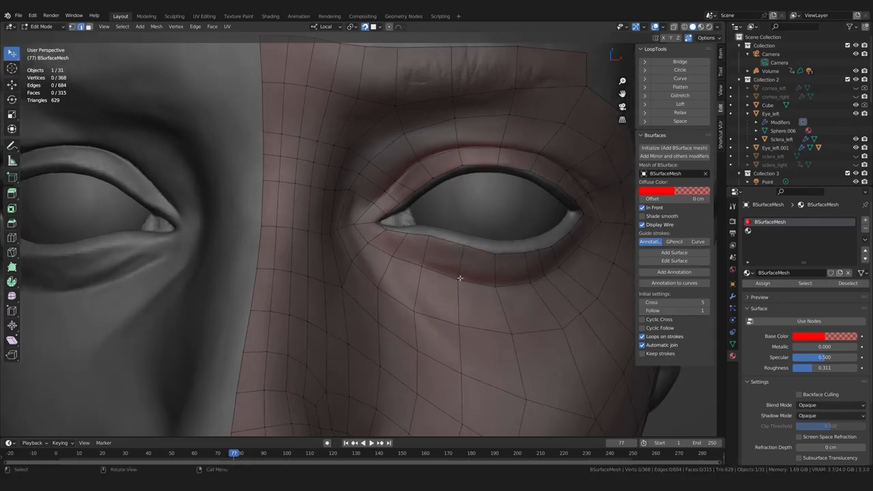
pyautogui.moveTo(428, 243); pyautogui.dragTo(424, 208, button='middle')
pyautogui.moveTo(423, 244); pyautogui.dragTo(480, 265, button='middle')
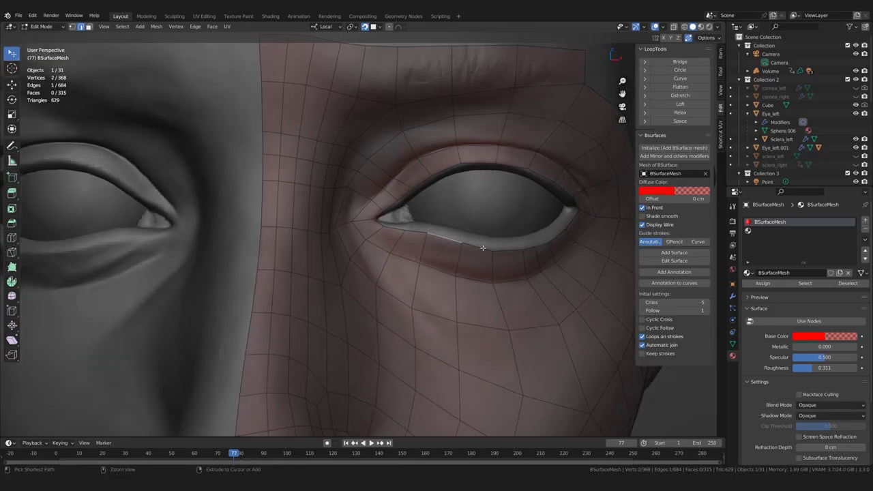
pyautogui.keyDown('ctrl'); pyautogui.click(498, 251); pyautogui.keyUp('ctrl')
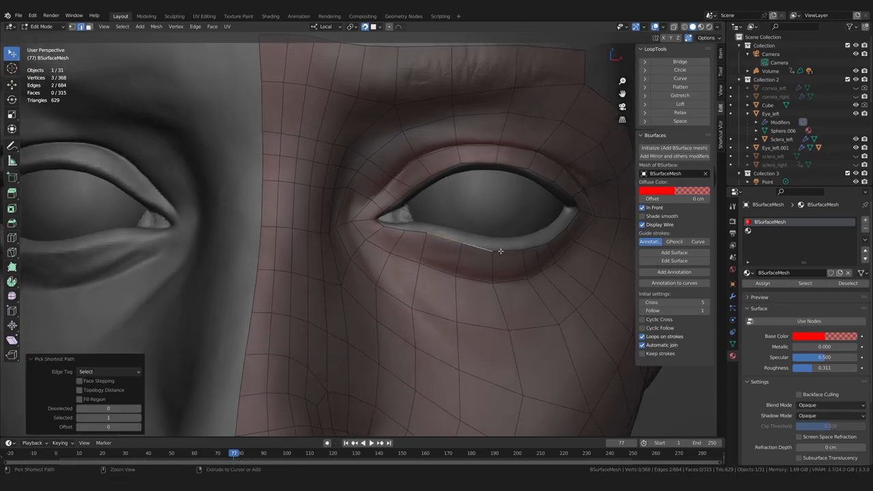
pyautogui.click(444, 239)
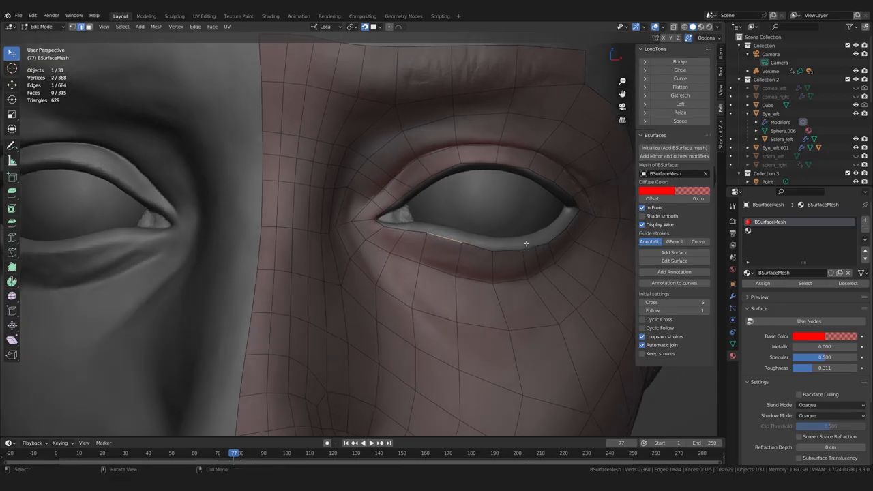
pyautogui.keyDown('ctrl'); pyautogui.click(560, 235); pyautogui.keyUp('ctrl')
pyautogui.moveTo(567, 240); pyautogui.dragTo(413, 230, button='middle')
pyautogui.click(122, 26)
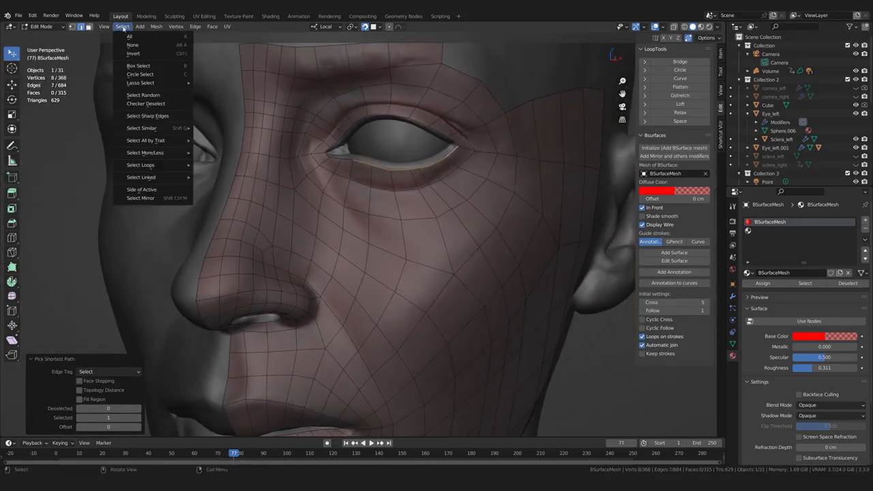
pyautogui.moveTo(168, 165)
pyautogui.click(227, 174)
pyautogui.moveTo(368, 221); pyautogui.dragTo(366, 220, button='middle')
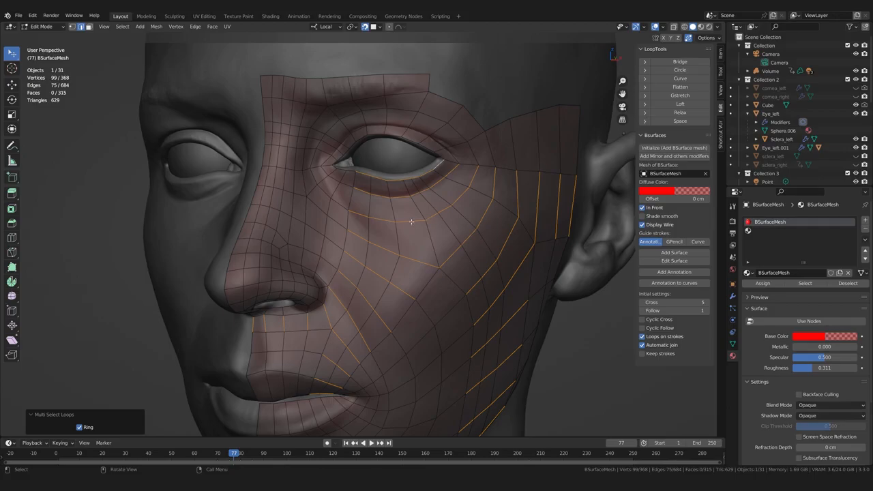
pyautogui.click(680, 121)
pyautogui.moveTo(429, 300); pyautogui.dragTo(484, 276, button='middle')
pyautogui.hotkey('ctrl', 'z')
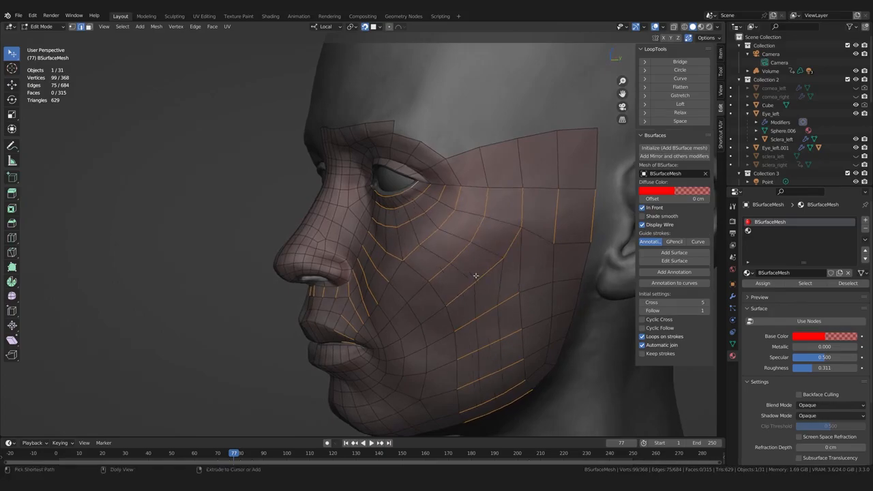
pyautogui.hotkey('ctrl', 'z')
pyautogui.hotkey('ctrl', 'shift', 'z')
# - Examine the edge flow around the lower eyelid, inner eye corner and upper lid from several angles
pyautogui.moveTo(421, 266); pyautogui.dragTo(382, 279, button='middle')
pyautogui.scroll(6, 404, 241)
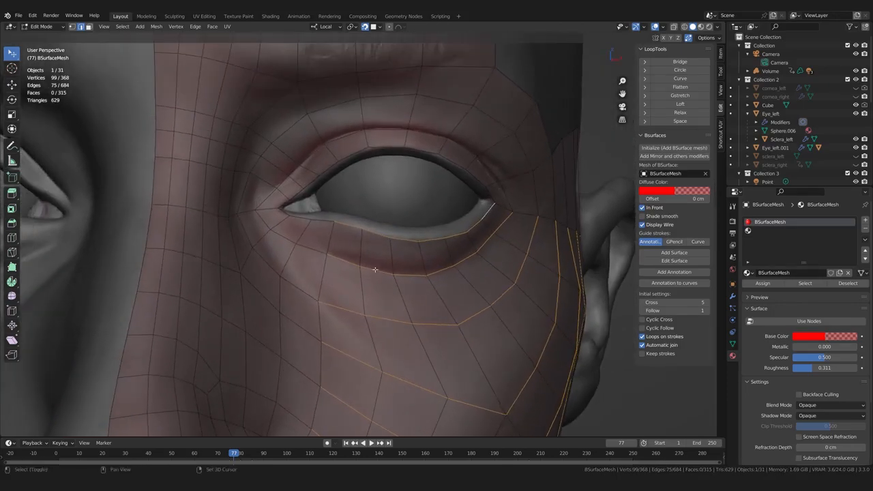
pyautogui.moveTo(307, 216); pyautogui.dragTo(288, 207, button='middle')
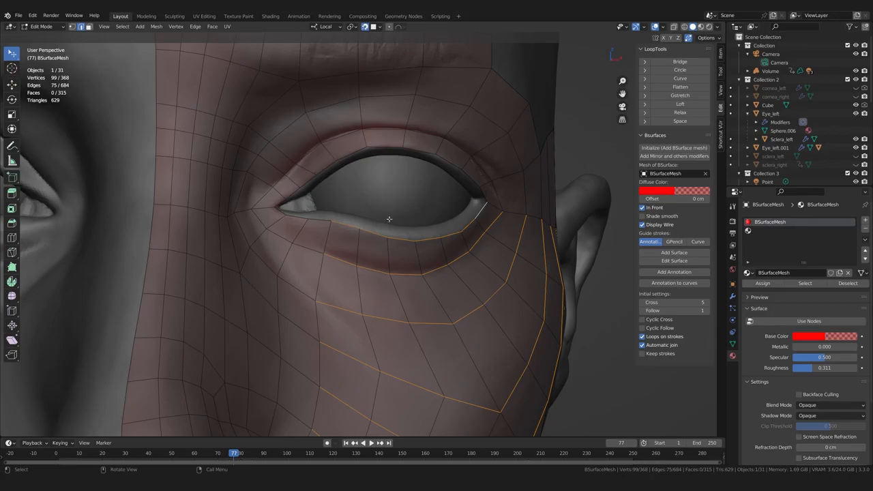
pyautogui.moveTo(443, 242); pyautogui.dragTo(433, 239, button='middle')
pyautogui.moveTo(481, 221); pyautogui.dragTo(312, 246, button='middle')
pyautogui.scroll(3, 351, 262)
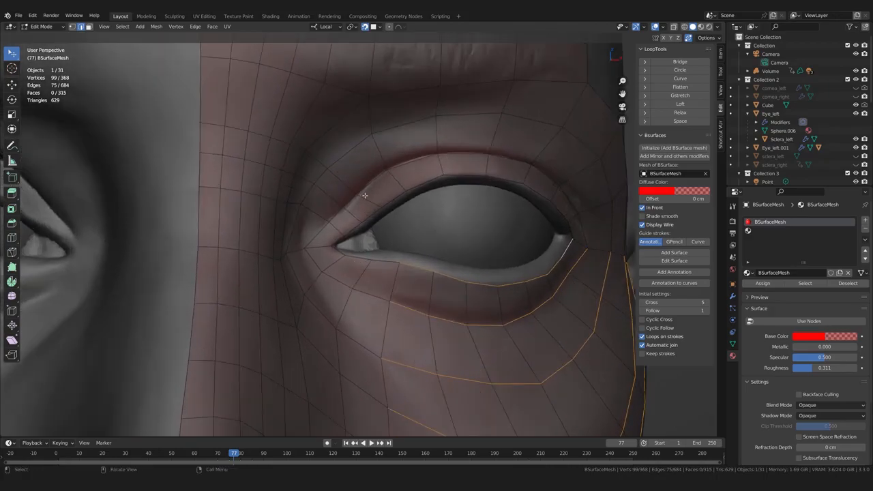
pyautogui.moveTo(350, 213)
pyautogui.mouseDown(button='middle')
pyautogui.moveTo(336, 210)
pyautogui.moveTo(346, 219)
pyautogui.mouseUp(button='middle')
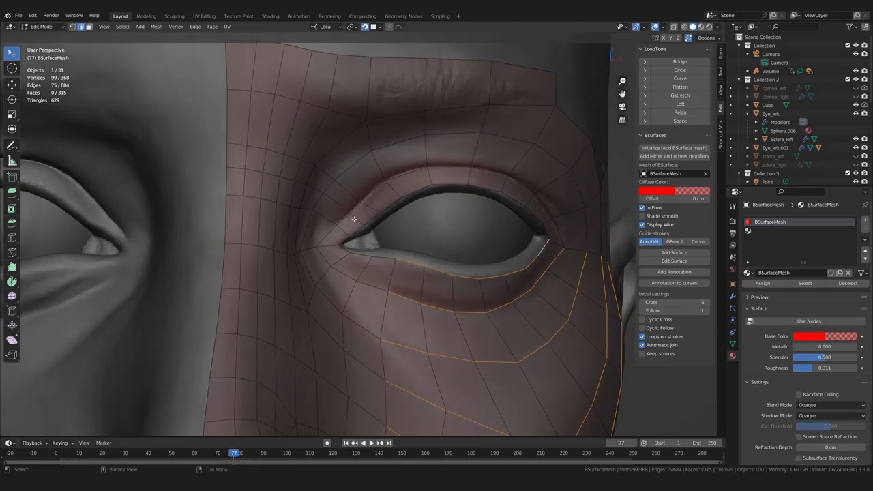
pyautogui.moveTo(352, 216); pyautogui.dragTo(343, 232, button='middle')
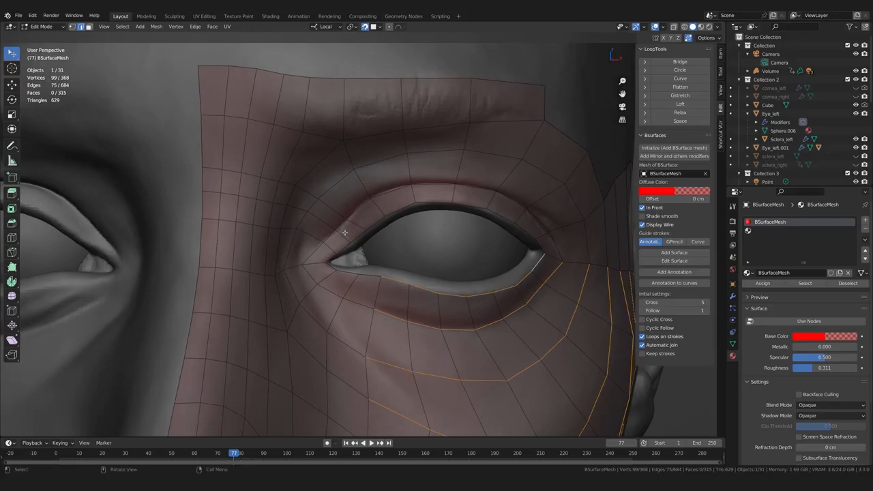
pyautogui.scroll(1, 345, 233)
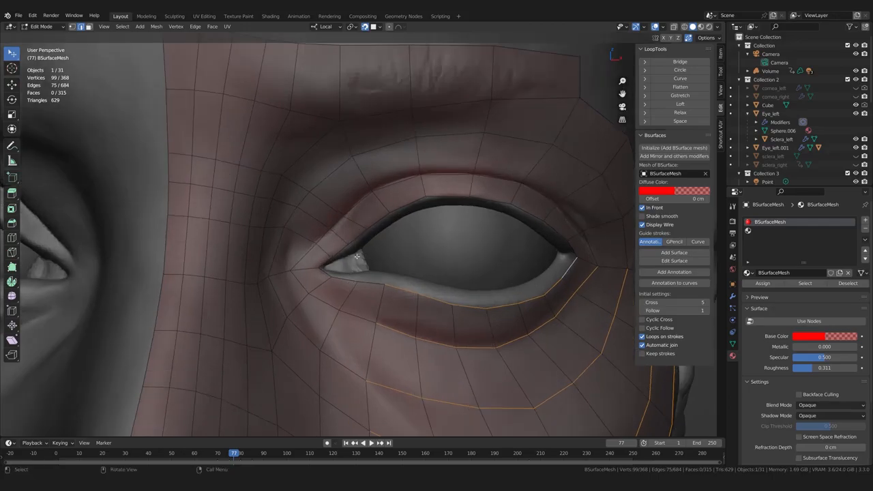
# - Select the inner upper eyelid rim edges with their edge rings and even out their spacing with LoopTools Space
pyautogui.click(325, 264)
pyautogui.keyDown('ctrl'); pyautogui.click(378, 222); pyautogui.keyUp('ctrl')
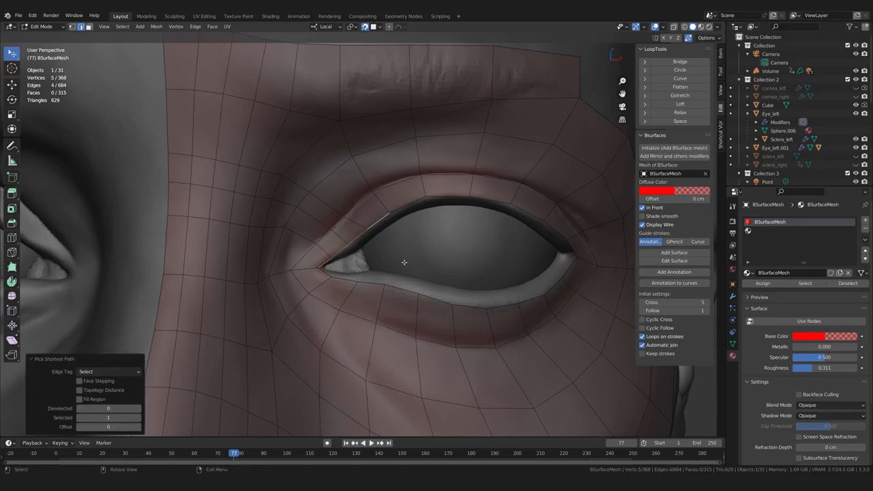
pyautogui.click(122, 26)
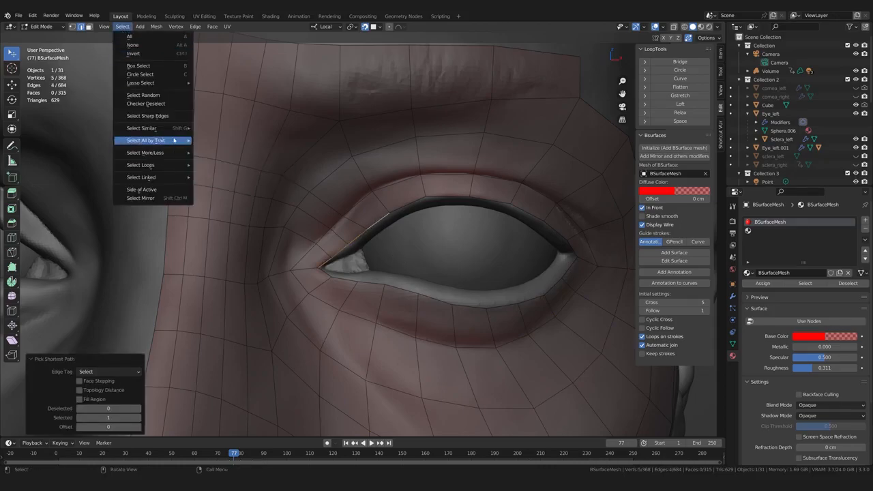
pyautogui.moveTo(187, 166)
pyautogui.click(219, 173)
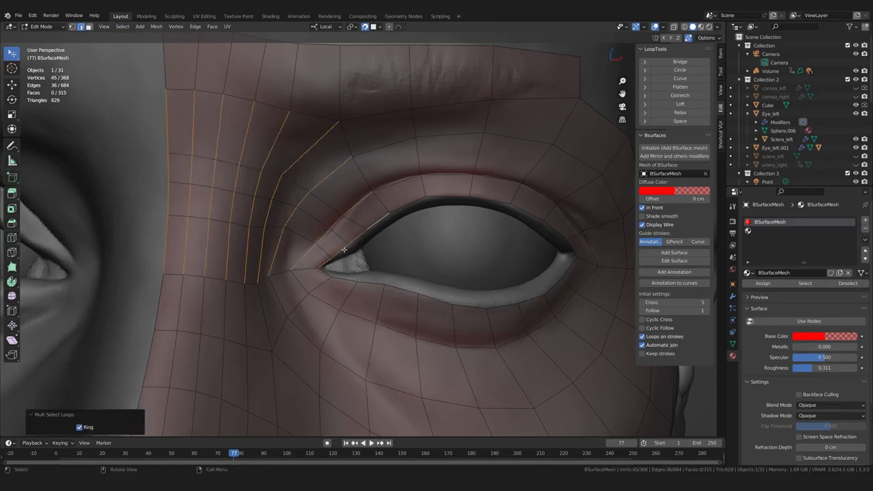
pyautogui.click(679, 122)
pyautogui.moveTo(303, 283); pyautogui.dragTo(329, 185, button='middle')
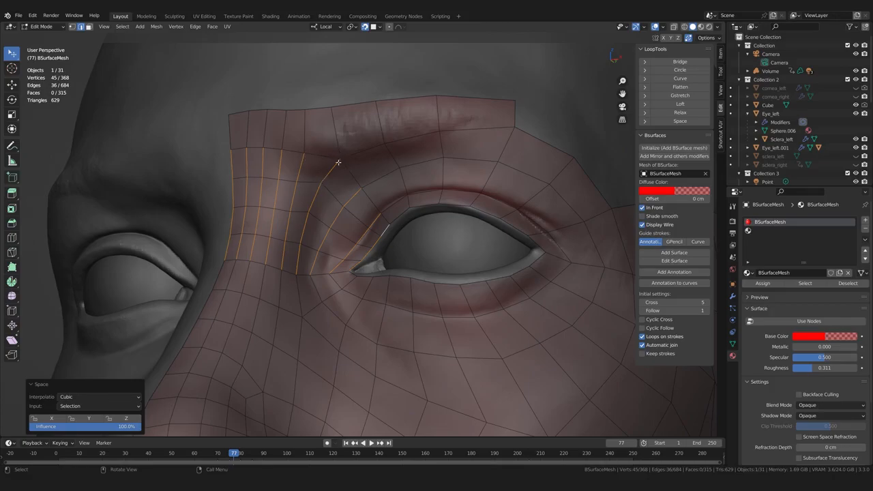
# - Try to reposition a vertex at the inner end of the brow above the eye corner
pyautogui.click(61, 138)
pyautogui.moveTo(339, 160); pyautogui.dragTo(338, 162)
pyautogui.hotkey('ctrl', 'z')
pyautogui.moveTo(247, 215); pyautogui.dragTo(275, 209, button='middle')
pyautogui.click(322, 181)
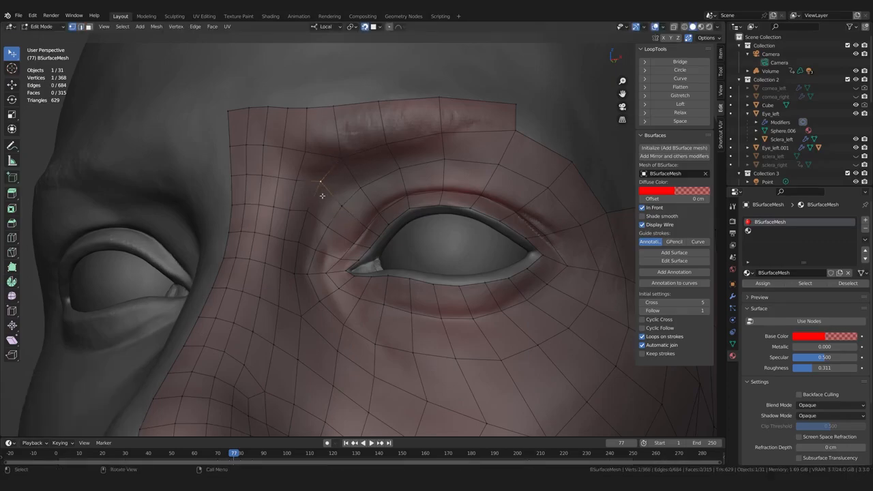
# - Switch to Sculpt Mode and slide the topology between the inner brow and the nose bridge with the Slide Relax brush
pyautogui.scroll(-2, 322, 212)
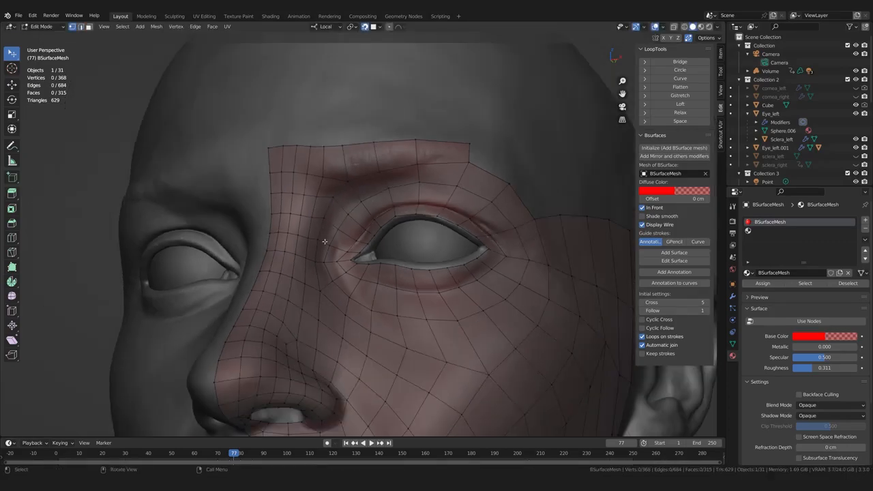
pyautogui.hotkey('ctrl', 'Tab')
pyautogui.scroll(3, 296, 306)
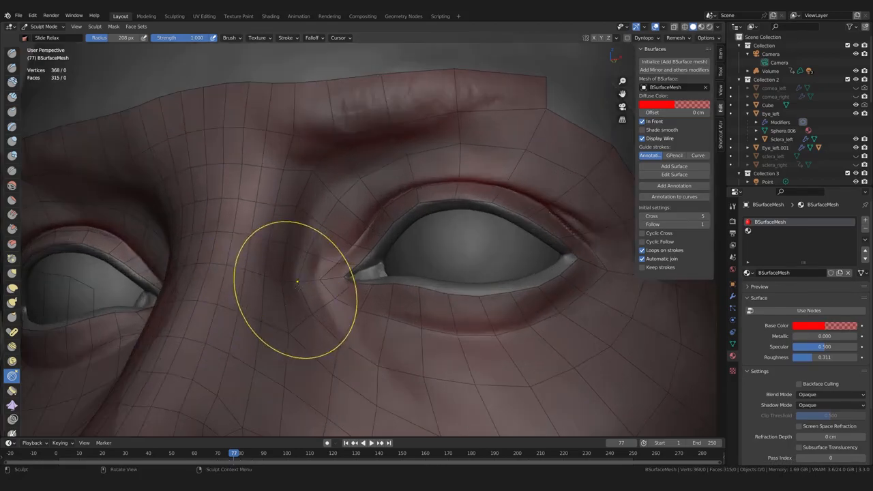
pyautogui.moveTo(296, 289); pyautogui.dragTo(307, 269, button='middle')
pyautogui.moveTo(319, 177)
pyautogui.mouseDown()
pyautogui.moveTo(302, 183)
pyautogui.moveTo(294, 172)
pyautogui.moveTo(259, 202)
pyautogui.moveTo(273, 255)
pyautogui.mouseUp()
pyautogui.moveTo(311, 200); pyautogui.dragTo(322, 166)
pyautogui.moveTo(322, 166); pyautogui.dragTo(300, 205)
pyautogui.scroll(-2, 286, 251)
pyautogui.moveTo(285, 253); pyautogui.dragTo(303, 303, button='middle')
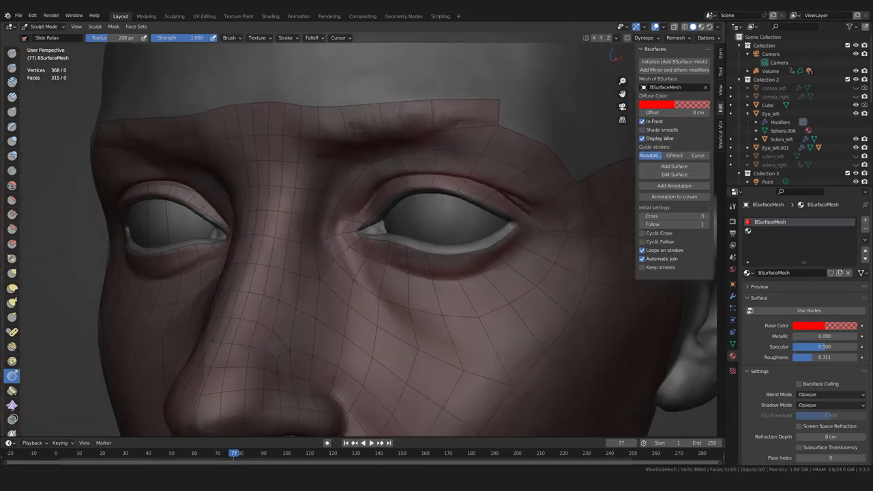
# - Relax the topology beside the nose and across the upper cheek under the eye
pyautogui.keyDown('shift'); pyautogui.moveTo(358, 300); pyautogui.dragTo(317, 242, button='middle'); pyautogui.keyUp('shift')
pyautogui.scroll(1, 317, 242)
pyautogui.keyDown('shift'); pyautogui.moveTo(318, 245); pyautogui.dragTo(344, 263); pyautogui.keyUp('shift')
pyautogui.keyDown('shift'); pyautogui.moveTo(346, 264); pyautogui.dragTo(344, 292); pyautogui.keyUp('shift')
pyautogui.moveTo(334, 292); pyautogui.dragTo(358, 292, button='middle')
pyautogui.keyDown('shift'); pyautogui.moveTo(358, 293); pyautogui.dragTo(399, 294); pyautogui.keyUp('shift')
pyautogui.keyDown('shift'); pyautogui.moveTo(464, 283); pyautogui.dragTo(461, 300); pyautogui.keyUp('shift')
# - Relax the topology from the outer cheek down towards the jaw
pyautogui.scroll(-2, 446, 330)
pyautogui.moveTo(444, 332)
pyautogui.keyDown('shift'); pyautogui.mouseDown(button='middle')
pyautogui.moveTo(435, 323)
pyautogui.moveTo(452, 262)
pyautogui.mouseUp(button='middle'); pyautogui.keyUp('shift')
pyautogui.keyDown('shift'); pyautogui.moveTo(474, 286); pyautogui.dragTo(473, 320); pyautogui.keyUp('shift')
pyautogui.moveTo(478, 330)
pyautogui.mouseDown(button='middle')
pyautogui.moveTo(472, 344)
pyautogui.moveTo(442, 299)
pyautogui.mouseUp(button='middle')
pyautogui.moveTo(449, 241)
pyautogui.keyDown('shift'); pyautogui.mouseDown()
pyautogui.moveTo(483, 268)
pyautogui.moveTo(443, 314)
pyautogui.mouseUp(); pyautogui.keyUp('shift')
pyautogui.moveTo(442, 315); pyautogui.dragTo(436, 290, button='middle')
pyautogui.keyDown('shift'); pyautogui.moveTo(437, 290); pyautogui.dragTo(431, 228, button='middle'); pyautogui.keyUp('shift')
pyautogui.keyDown('shift'); pyautogui.moveTo(431, 228); pyautogui.dragTo(390, 290); pyautogui.keyUp('shift')
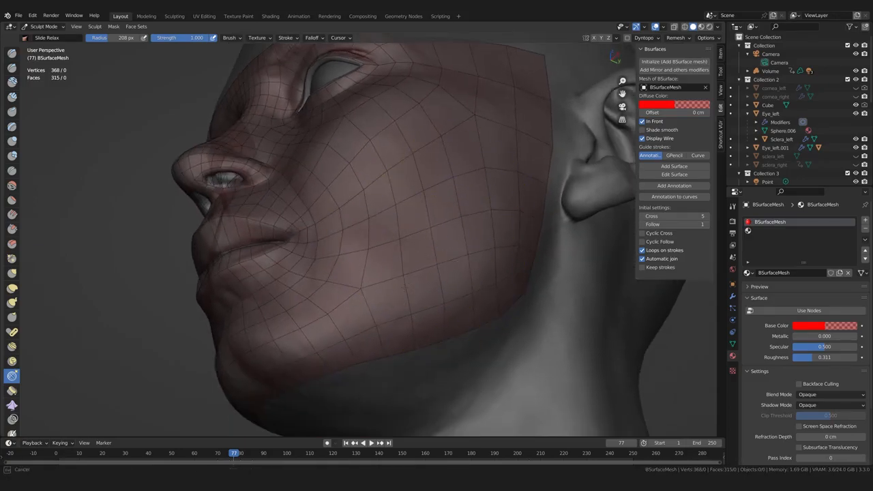
pyautogui.moveTo(450, 219); pyautogui.dragTo(447, 250, button='middle')
pyautogui.keyDown('shift'); pyautogui.moveTo(417, 205); pyautogui.dragTo(385, 262); pyautogui.keyUp('shift')
# - Relax the cheek topology beside the mouth corner and up towards the cheekbone
pyautogui.moveTo(386, 263); pyautogui.dragTo(416, 253, button='middle')
pyautogui.scroll(-2, 416, 253)
pyautogui.scroll(3, 388, 256)
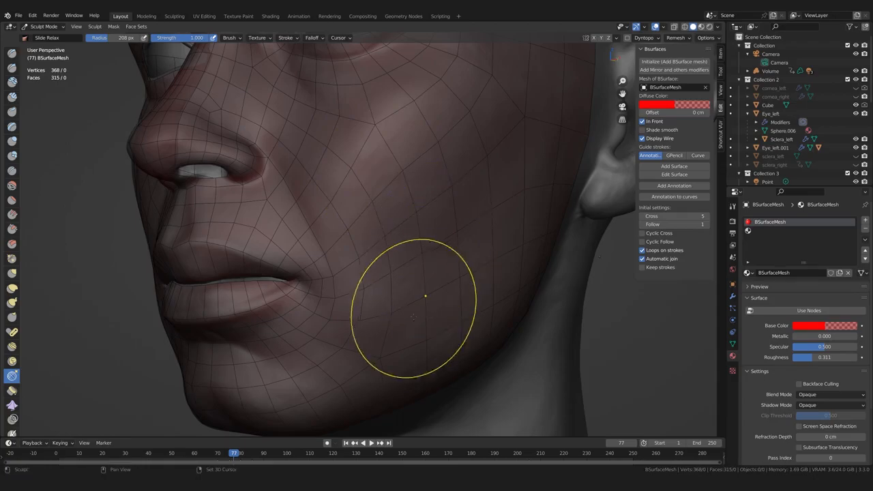
pyautogui.keyDown('shift'); pyautogui.moveTo(403, 251); pyautogui.dragTo(388, 343, button='middle'); pyautogui.keyUp('shift')
pyautogui.keyDown('shift'); pyautogui.moveTo(388, 343); pyautogui.dragTo(419, 280); pyautogui.keyUp('shift')
pyautogui.moveTo(420, 277)
pyautogui.mouseDown(button='middle')
pyautogui.moveTo(399, 296)
pyautogui.moveTo(488, 290)
pyautogui.mouseUp(button='middle')
pyautogui.scroll(-2, 439, 295)
pyautogui.scroll(2, 450, 182)
pyautogui.keyDown('shift'); pyautogui.moveTo(449, 181); pyautogui.dragTo(369, 267); pyautogui.keyUp('shift')
# - Relax the cheek topology between the side of the nose and the area below the outer eye corner
pyautogui.moveTo(369, 267); pyautogui.dragTo(387, 274, button='middle')
pyautogui.scroll(1, 385, 277)
pyautogui.keyDown('shift'); pyautogui.moveTo(384, 277); pyautogui.dragTo(446, 213); pyautogui.keyUp('shift')
pyautogui.moveTo(300, 222)
pyautogui.keyDown('shift'); pyautogui.mouseDown()
pyautogui.moveTo(362, 253)
pyautogui.moveTo(424, 235)
pyautogui.mouseUp(); pyautogui.keyUp('shift')
pyautogui.keyDown('shift'); pyautogui.moveTo(425, 233); pyautogui.dragTo(413, 269); pyautogui.keyUp('shift')
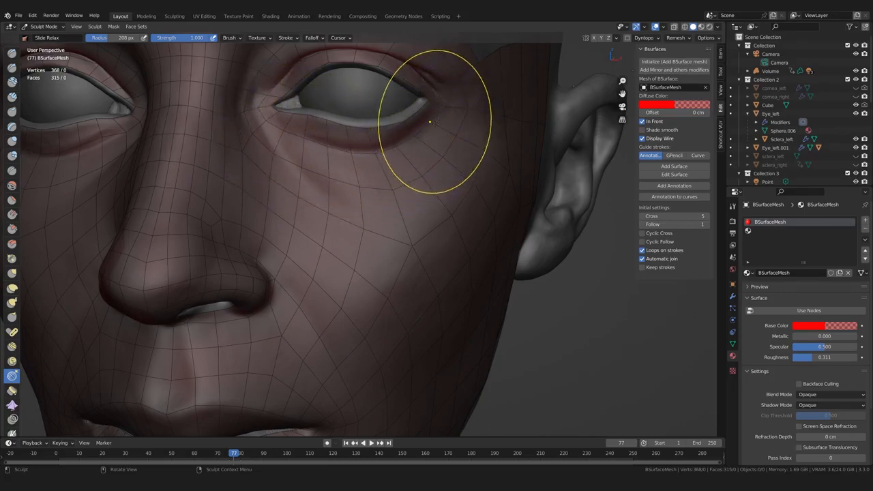
pyautogui.keyDown('shift'); pyautogui.moveTo(415, 235); pyautogui.dragTo(406, 270); pyautogui.keyUp('shift')
pyautogui.moveTo(406, 270)
pyautogui.keyDown('shift'); pyautogui.mouseDown()
pyautogui.moveTo(408, 278)
pyautogui.moveTo(360, 240)
pyautogui.mouseUp(); pyautogui.keyUp('shift')
# - Relax the topology along the side of the nose up to the inner eye corner
pyautogui.moveTo(390, 279); pyautogui.dragTo(358, 269, button='middle')
pyautogui.keyDown('shift'); pyautogui.moveTo(267, 189); pyautogui.dragTo(301, 252); pyautogui.keyUp('shift')
pyautogui.keyDown('shift'); pyautogui.moveTo(302, 255); pyautogui.dragTo(408, 344, button='middle'); pyautogui.keyUp('shift')
pyautogui.keyDown('shift'); pyautogui.moveTo(288, 255); pyautogui.dragTo(305, 182); pyautogui.keyUp('shift')
pyautogui.moveTo(306, 180)
pyautogui.mouseDown(button='middle')
pyautogui.moveTo(314, 133)
pyautogui.moveTo(318, 224)
pyautogui.mouseUp(button='middle')
pyautogui.moveTo(318, 199)
pyautogui.keyDown('shift'); pyautogui.mouseDown()
pyautogui.moveTo(331, 209)
pyautogui.moveTo(326, 222)
pyautogui.mouseUp(); pyautogui.keyUp('shift')
pyautogui.keyDown('shift'); pyautogui.moveTo(324, 224); pyautogui.dragTo(333, 259); pyautogui.keyUp('shift')
# - Relax the mesh between the nose bridge and the inner eye corner to even out its edge loops
pyautogui.scroll(2, 334, 264)
pyautogui.moveTo(334, 263); pyautogui.dragTo(361, 276, button='middle')
pyautogui.keyDown('shift'); pyautogui.moveTo(357, 210); pyautogui.dragTo(354, 281); pyautogui.keyUp('shift')
pyautogui.keyDown('shift'); pyautogui.moveTo(356, 217); pyautogui.dragTo(341, 263); pyautogui.keyUp('shift')
pyautogui.keyDown('shift'); pyautogui.moveTo(331, 280); pyautogui.dragTo(332, 256); pyautogui.keyUp('shift')
pyautogui.keyDown('shift'); pyautogui.moveTo(306, 189); pyautogui.dragTo(324, 182); pyautogui.keyUp('shift')
pyautogui.moveTo(362, 200)
pyautogui.mouseDown(button='middle')
pyautogui.moveTo(345, 218)
pyautogui.moveTo(400, 162)
pyautogui.mouseUp(button='middle')
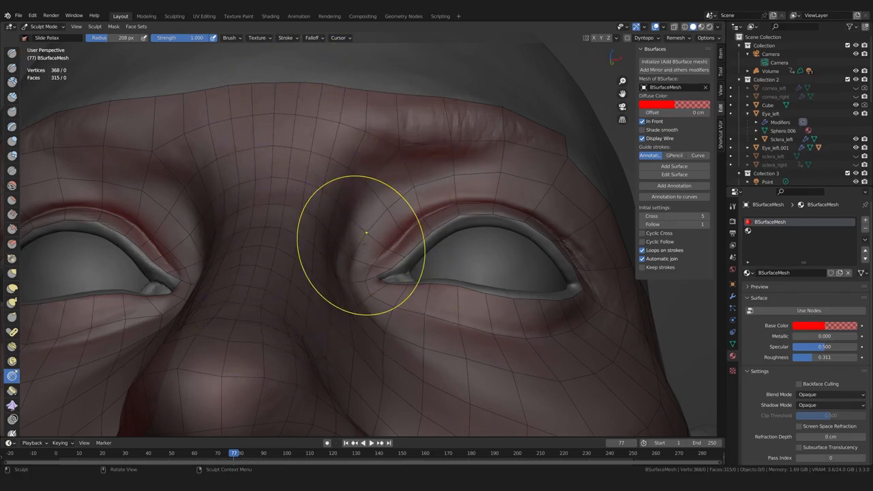
# - Slide the topology beside the inner eye corner and across the upper nose bridge with the Slide Relax brush
pyautogui.moveTo(335, 275)
pyautogui.mouseDown(button='middle')
pyautogui.moveTo(335, 306)
pyautogui.moveTo(384, 279)
pyautogui.moveTo(302, 279)
pyautogui.moveTo(300, 269)
pyautogui.mouseUp(button='middle')
pyautogui.scroll(3, 384, 280)
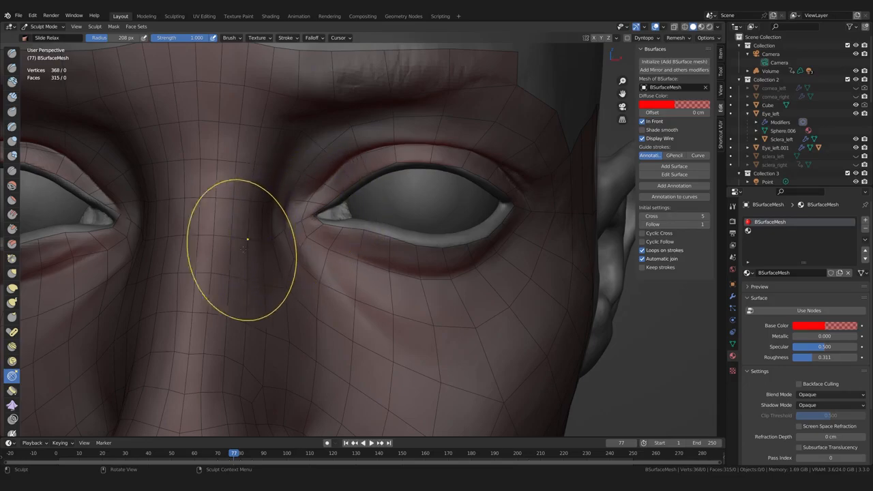
pyautogui.moveTo(228, 273)
pyautogui.mouseDown(button='middle')
pyautogui.moveTo(292, 282)
pyautogui.moveTo(280, 294)
pyautogui.moveTo(282, 259)
pyautogui.moveTo(273, 288)
pyautogui.moveTo(294, 257)
pyautogui.mouseUp(button='middle')
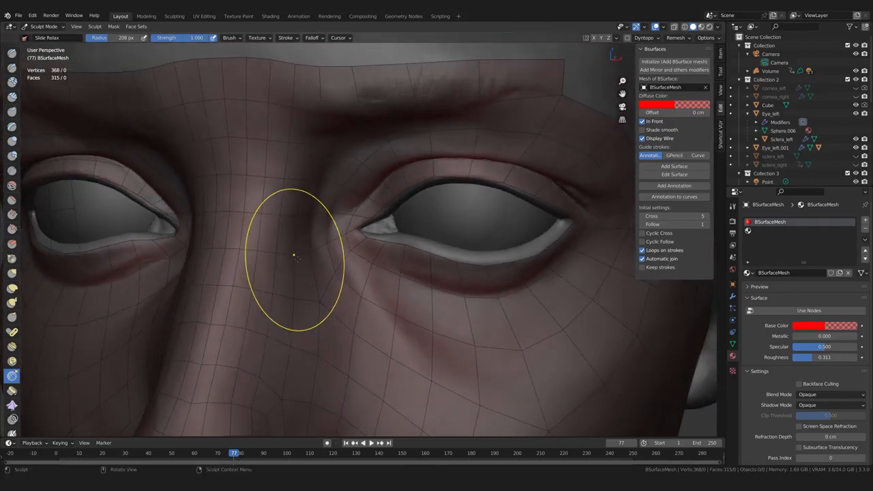
pyautogui.moveTo(300, 249)
pyautogui.mouseDown()
pyautogui.moveTo(241, 250)
pyautogui.moveTo(283, 219)
pyautogui.mouseUp()
pyautogui.moveTo(280, 213); pyautogui.dragTo(266, 195, button='middle')
pyautogui.moveTo(269, 173); pyautogui.dragTo(241, 212)
pyautogui.moveTo(250, 249)
pyautogui.mouseDown(button='middle')
pyautogui.moveTo(276, 278)
pyautogui.moveTo(271, 302)
pyautogui.moveTo(279, 300)
pyautogui.mouseUp(button='middle')
pyautogui.scroll(1, 278, 277)
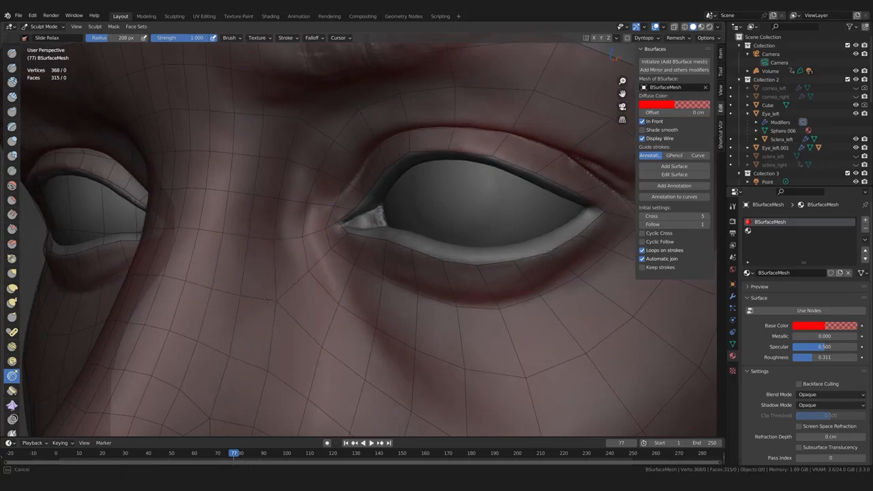
# - Slide the topology along the side of the nose just below the inner eye corner
pyautogui.moveTo(232, 293); pyautogui.dragTo(224, 297)
pyautogui.moveTo(207, 308); pyautogui.dragTo(261, 317, button='middle')
pyautogui.moveTo(265, 265); pyautogui.dragTo(269, 262)
pyautogui.moveTo(268, 262); pyautogui.dragTo(304, 241, button='middle')
pyautogui.moveTo(304, 241); pyautogui.dragTo(316, 247)
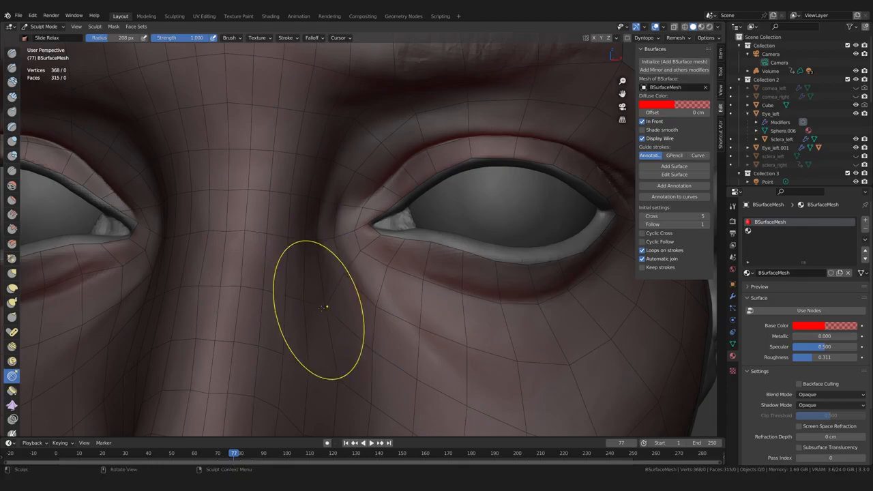
pyautogui.moveTo(323, 308); pyautogui.dragTo(291, 305, button='middle')
pyautogui.moveTo(292, 306); pyautogui.dragTo(281, 319)
pyautogui.moveTo(282, 319); pyautogui.dragTo(275, 326, button='middle')
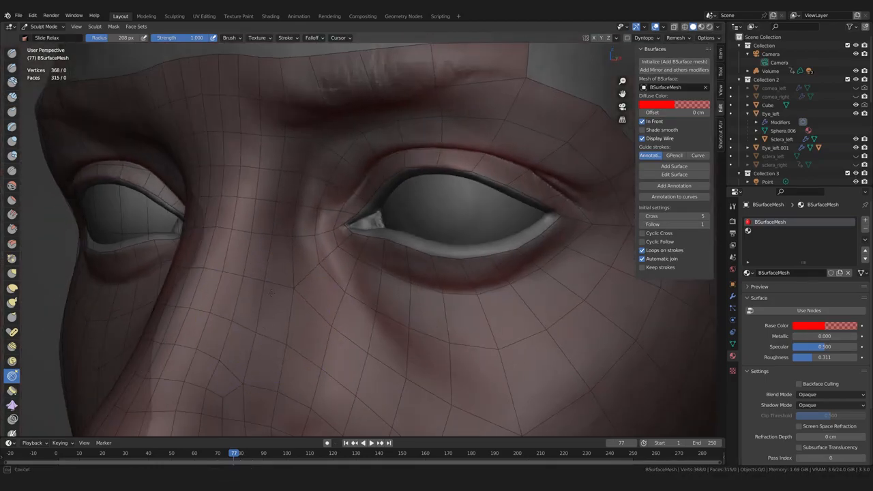
# - Return to Edit Mode and adjust the nose bridge vertices level with the inner eye corner
pyautogui.moveTo(271, 291); pyautogui.dragTo(280, 319, button='middle')
pyautogui.scroll(-2, 398, 312)
pyautogui.scroll(2, 398, 312)
pyautogui.hotkey('ctrl', 'Tab')
pyautogui.click(343, 286)
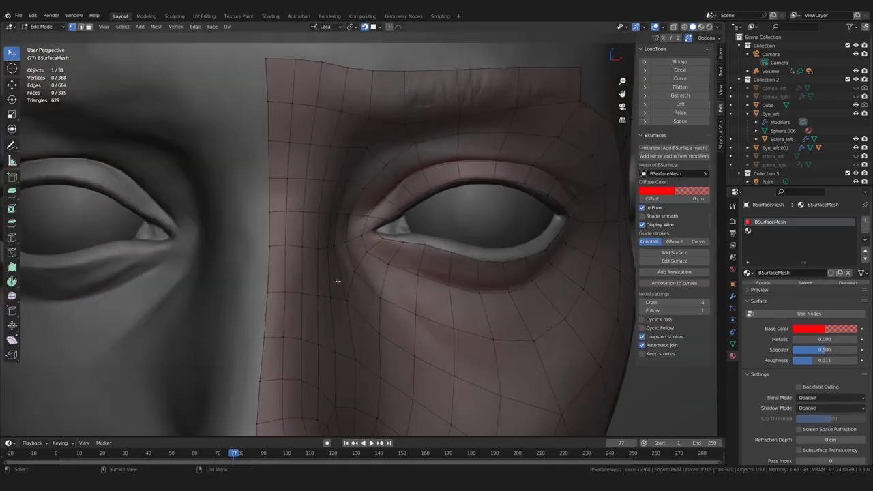
pyautogui.moveTo(269, 247); pyautogui.dragTo(287, 254)
pyautogui.click(318, 248)
pyautogui.click(302, 247)
# - Temporarily display the Mirror modifier in Edit Mode to check the vertices along the nose midline
pyautogui.click(732, 296)
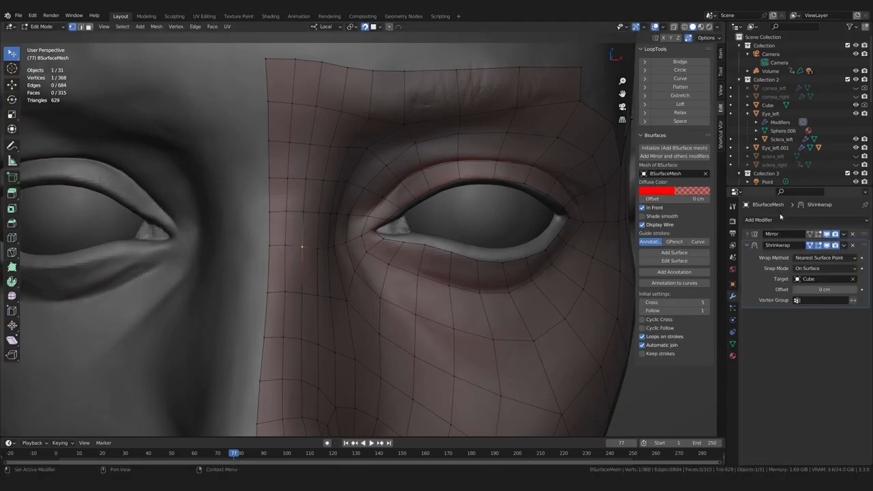
pyautogui.click(818, 234)
pyautogui.moveTo(263, 287); pyautogui.dragTo(278, 293, button='middle')
pyautogui.click(277, 294)
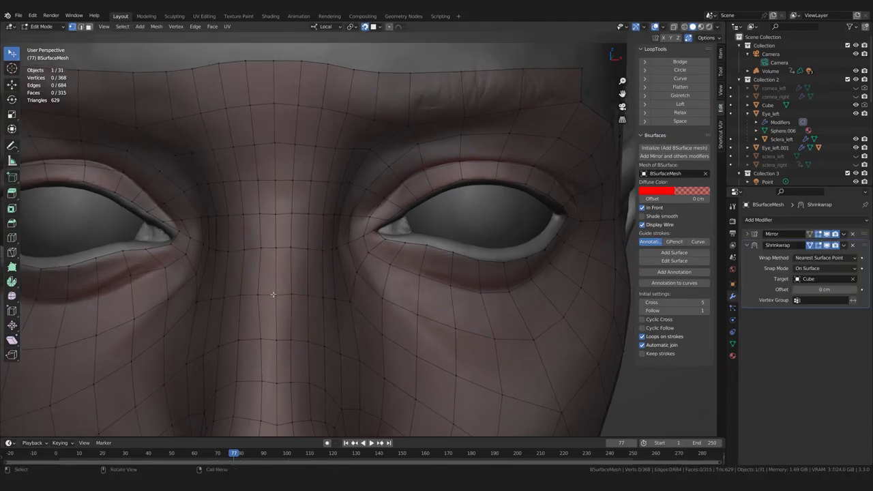
pyautogui.click(274, 295)
pyautogui.click(818, 234)
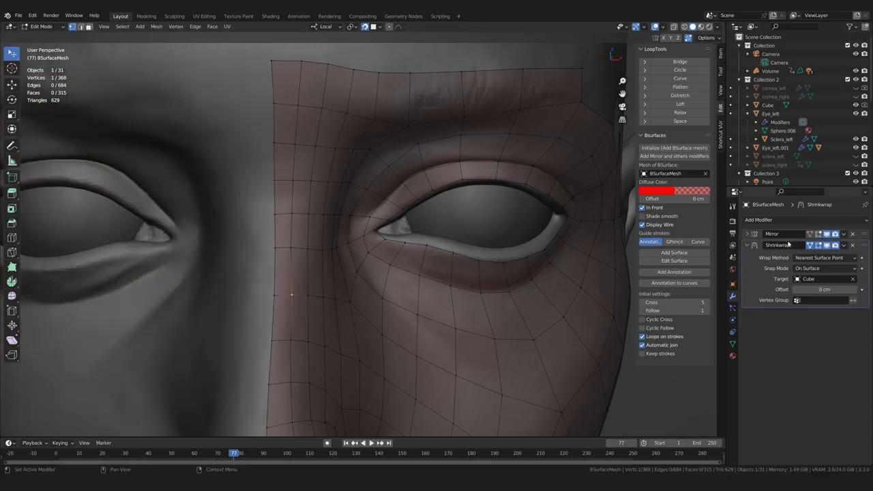
# - Reposition the selected vertex near the nose midline and switch back to Sculpt Mode
pyautogui.press('g')
pyautogui.click(273, 296)
pyautogui.hotkey('ctrl', 'Tab')
pyautogui.click(346, 343)
pyautogui.scroll(1, 319, 258)
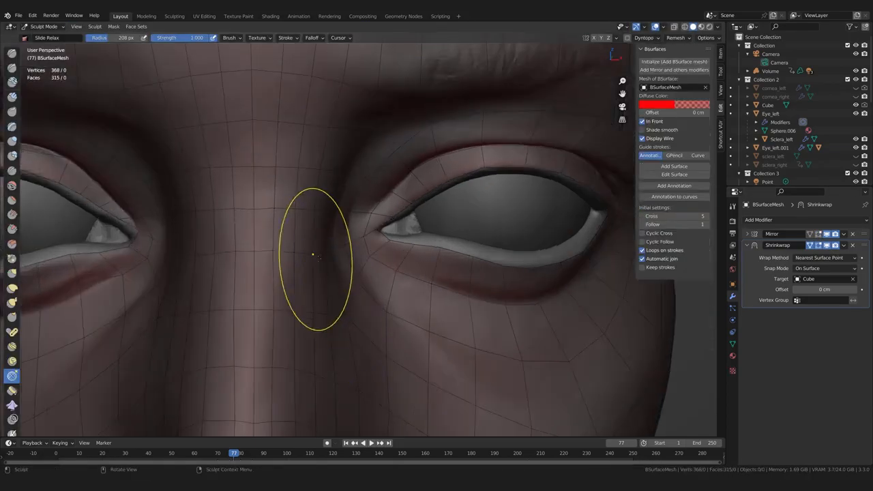
# - Examine the mirrored topology around the nose bridge, eyes and brow from several angles
pyautogui.moveTo(294, 311); pyautogui.dragTo(321, 301, button='middle')
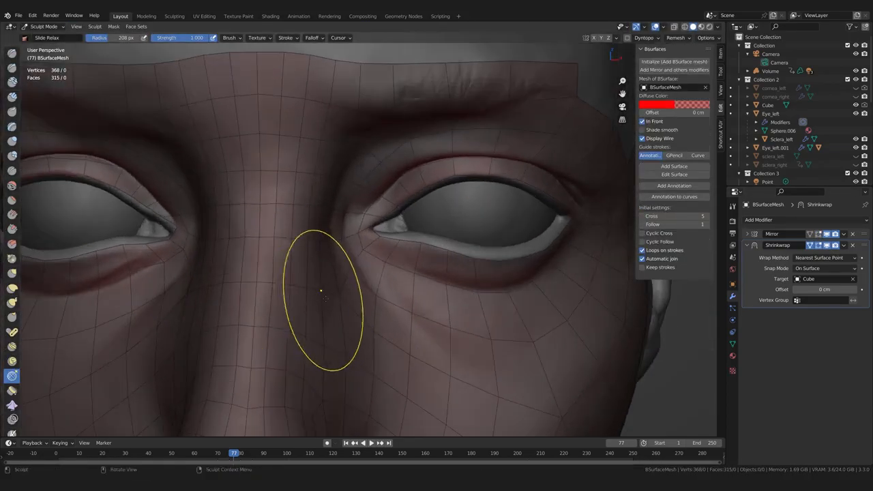
pyautogui.moveTo(265, 311); pyautogui.dragTo(236, 306, button='middle')
pyautogui.scroll(-5, 273, 287)
pyautogui.moveTo(304, 240); pyautogui.dragTo(332, 228, button='middle')
pyautogui.scroll(4, 343, 232)
pyautogui.scroll(-4, 281, 205)
pyautogui.moveTo(411, 292); pyautogui.dragTo(465, 331, button='middle')
pyautogui.moveTo(526, 327); pyautogui.dragTo(496, 340, button='middle')
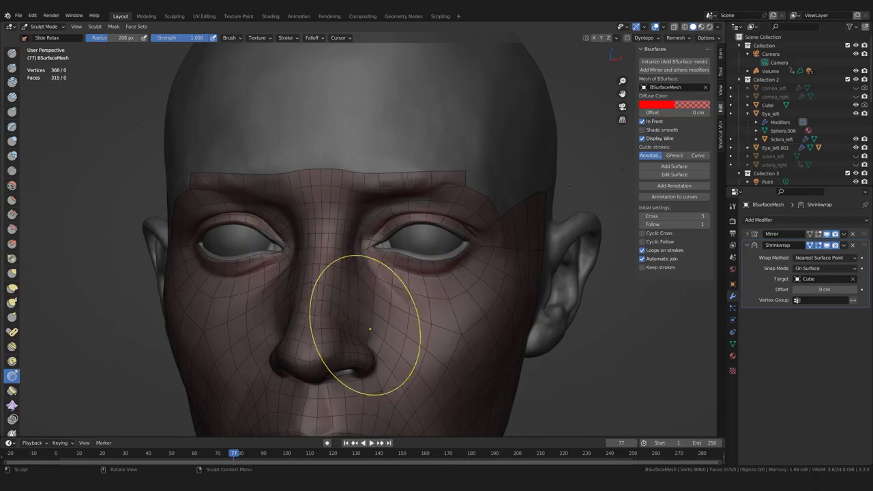
pyautogui.moveTo(344, 330); pyautogui.dragTo(322, 300, button='middle')
pyautogui.scroll(2, 346, 302)
pyautogui.keyDown('shift'); pyautogui.moveTo(350, 224); pyautogui.dragTo(368, 308, button='middle'); pyautogui.keyUp('shift')
pyautogui.scroll(2, 347, 310)
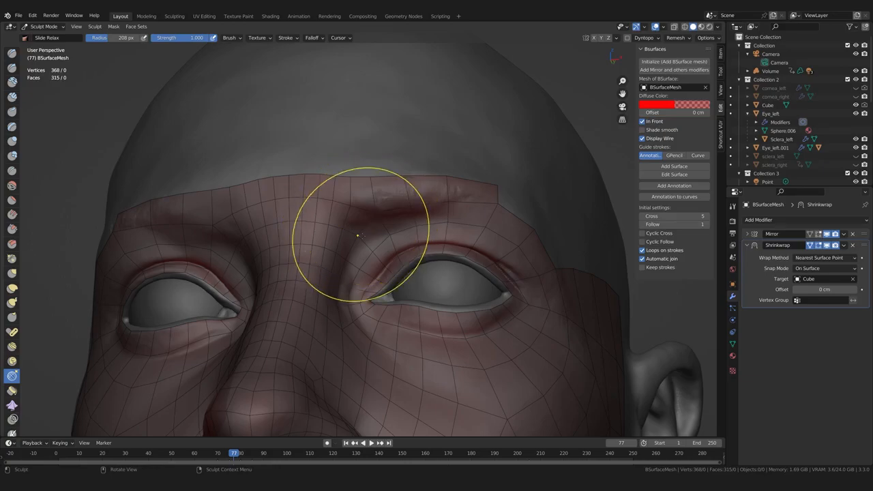
pyautogui.scroll(4, 357, 235)
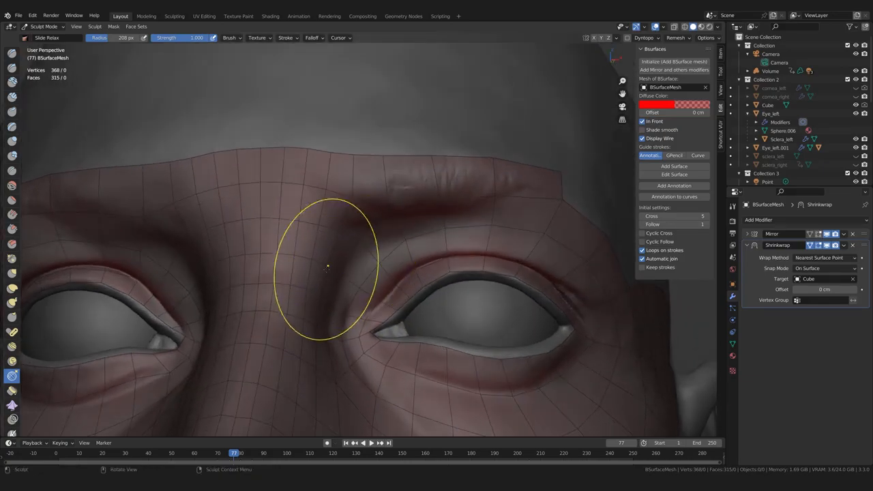
# - Return to Edit Mode and knife-cut a new edge between two vertices below the inner end of the eyebrow
pyautogui.press('Tab')
pyautogui.scroll(-3, 331, 285)
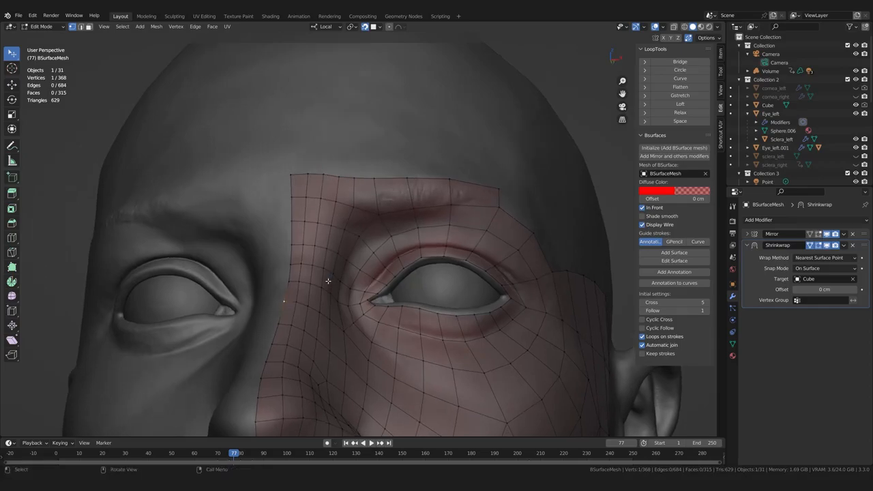
pyautogui.press('k')
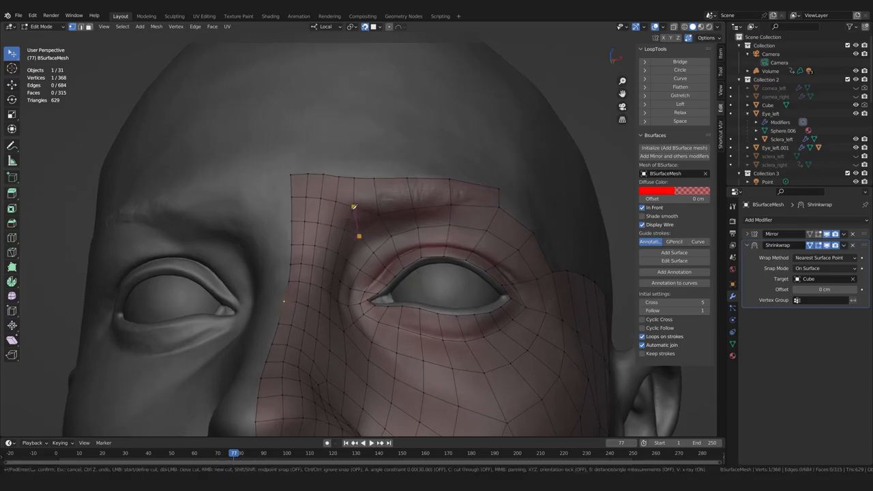
pyautogui.click(353, 206)
pyautogui.press('Return')
pyautogui.scroll(-4, 339, 280)
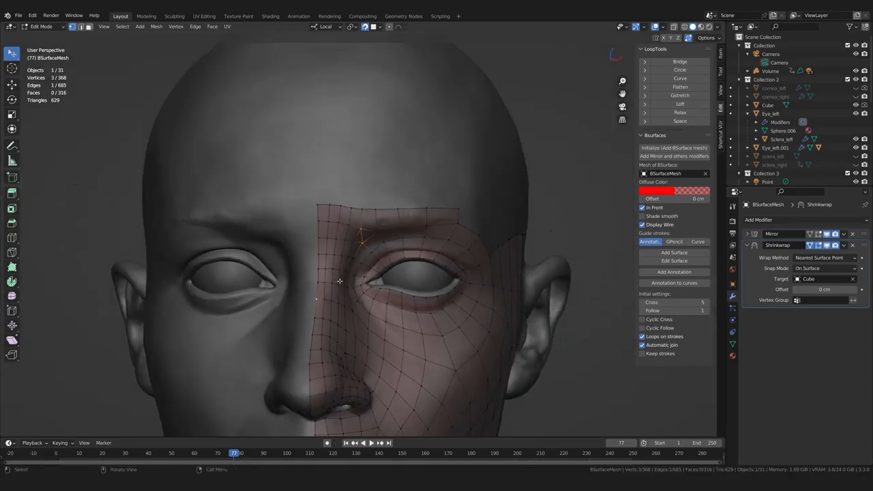
# - Delete the small triangle and the quad above it at the inner end of the eyebrow
pyautogui.scroll(5, 350, 267)
pyautogui.moveTo(335, 267)
pyautogui.mouseDown(button='middle')
pyautogui.moveTo(288, 250)
pyautogui.moveTo(288, 234)
pyautogui.moveTo(326, 233)
pyautogui.moveTo(323, 270)
pyautogui.mouseUp(button='middle')
pyautogui.click(370, 298)
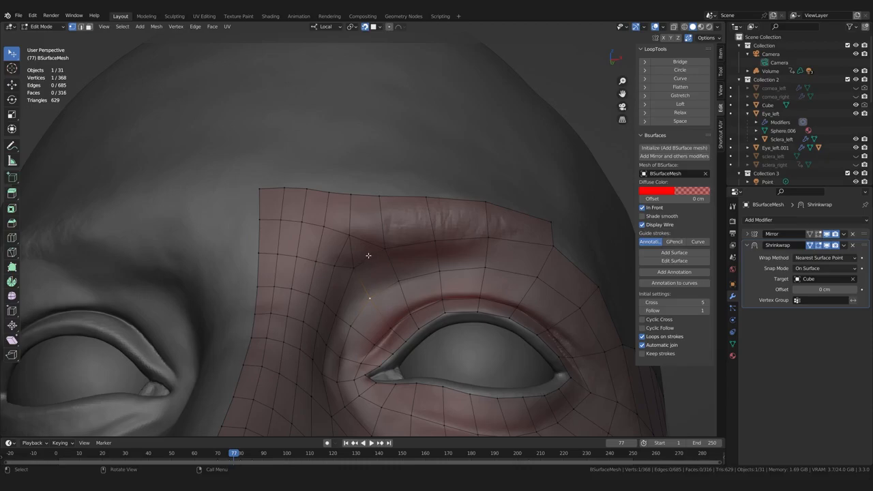
pyautogui.keyDown('shift'); pyautogui.click(365, 231); pyautogui.keyUp('shift')
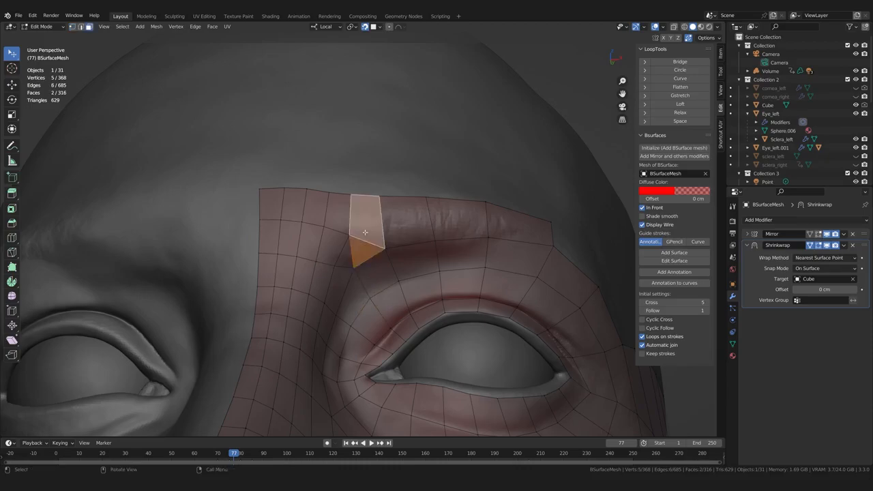
pyautogui.press('x')
pyautogui.press('f')
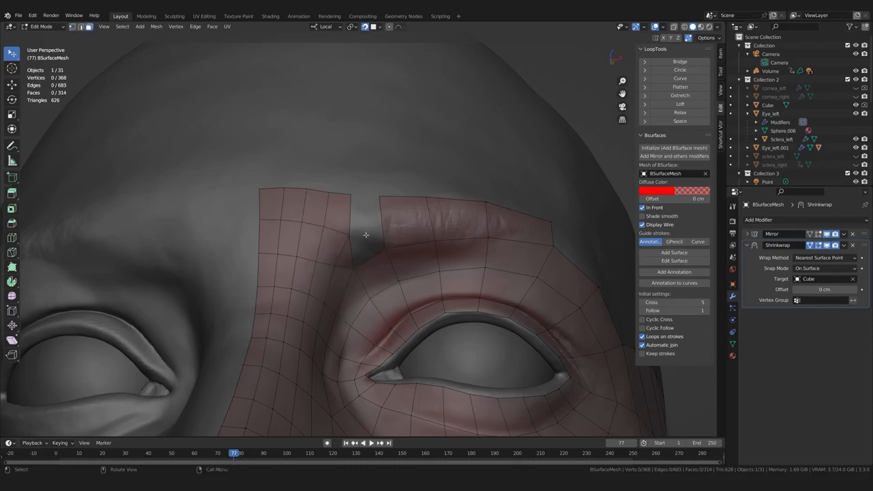
# - Delete the two stacked faces between the inner-brow gap and the forehead strip above the nose
pyautogui.moveTo(368, 276); pyautogui.dragTo(345, 288, button='middle')
pyautogui.click(337, 274)
pyautogui.keyDown('shift'); pyautogui.click(318, 273); pyautogui.keyUp('shift')
pyautogui.keyDown('shift'); pyautogui.click(320, 234); pyautogui.keyUp('shift')
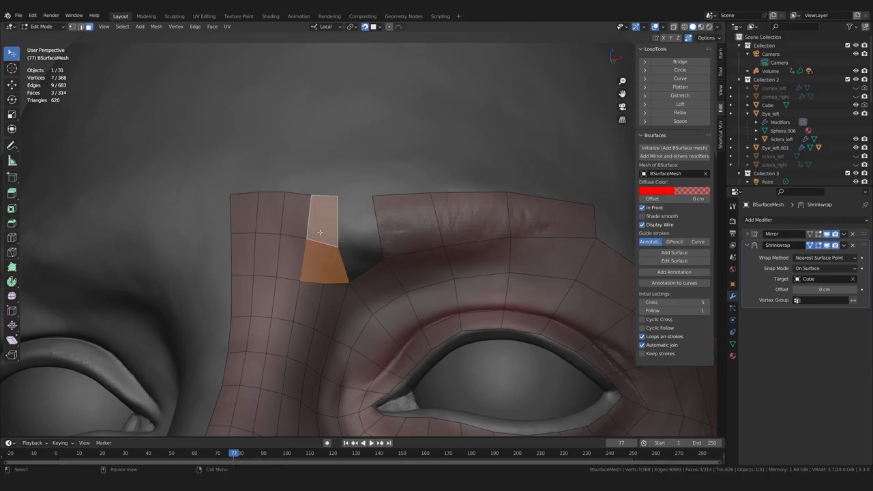
pyautogui.press('x')
pyautogui.click(321, 235)
# - Undo the stray vertex move and reposition the vertices bordering the widened gap at the inner brow
pyautogui.moveTo(321, 235); pyautogui.dragTo(362, 278, button='middle')
pyautogui.moveTo(362, 279); pyautogui.dragTo(348, 258)
pyautogui.hotkey('ctrl', 'z')
pyautogui.press('1')
pyautogui.moveTo(324, 266); pyautogui.dragTo(322, 258)
pyautogui.moveTo(335, 273); pyautogui.dragTo(356, 266, button='middle')
pyautogui.moveTo(350, 259); pyautogui.dragTo(353, 255)
pyautogui.moveTo(379, 246); pyautogui.dragTo(363, 247, button='middle')
pyautogui.click(384, 238)
pyautogui.moveTo(384, 237); pyautogui.dragTo(388, 239)
pyautogui.moveTo(319, 268)
pyautogui.mouseDown(button='middle')
pyautogui.moveTo(337, 278)
pyautogui.moveTo(323, 281)
pyautogui.mouseUp(button='middle')
# - Activate the Poly Build tool and even out the spacing of the brow strip's vertices beside the gap
pyautogui.click(13, 266)
pyautogui.keyDown('ctrl'); pyautogui.moveTo(393, 245); pyautogui.dragTo(353, 185); pyautogui.keyUp('ctrl')
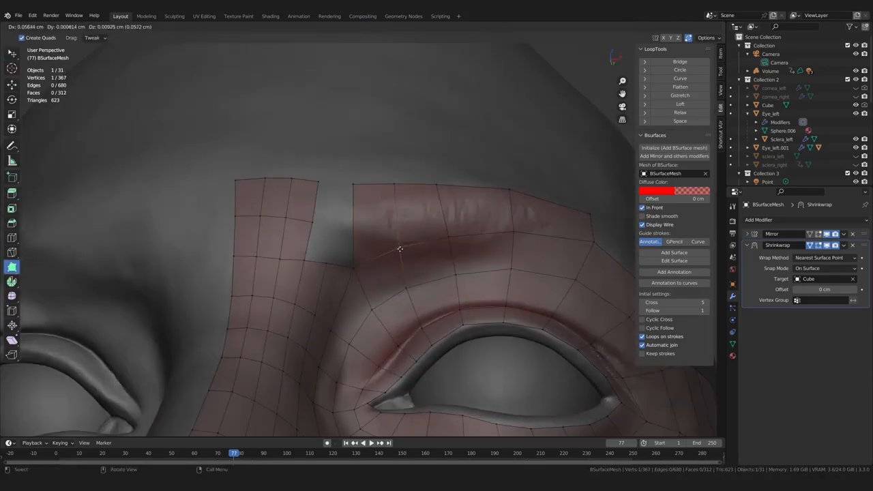
pyautogui.keyDown('ctrl'); pyautogui.click(399, 246); pyautogui.keyUp('ctrl')
pyautogui.keyDown('ctrl'); pyautogui.click(406, 289); pyautogui.keyUp('ctrl')
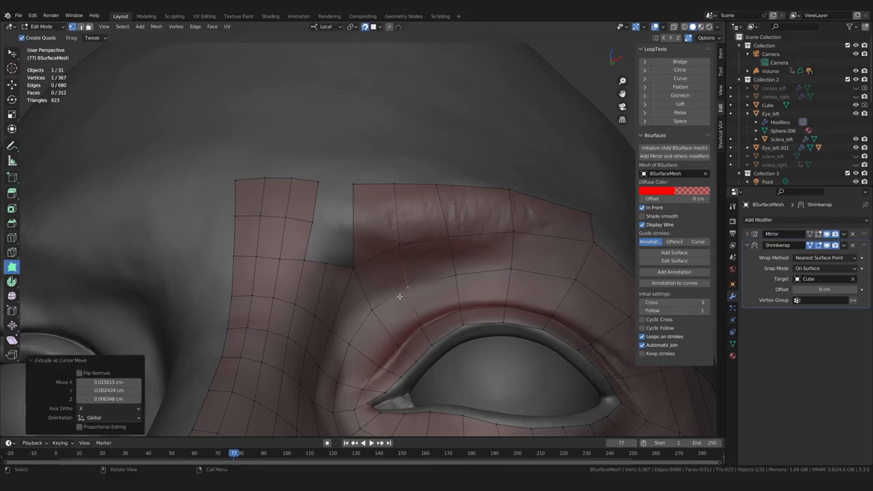
pyautogui.press('g')
pyautogui.moveTo(369, 307); pyautogui.dragTo(369, 307)
pyautogui.moveTo(354, 269); pyautogui.dragTo(352, 263)
pyautogui.moveTo(441, 186); pyautogui.dragTo(456, 186)
pyautogui.moveTo(451, 242); pyautogui.dragTo(454, 240)
pyautogui.moveTo(400, 245); pyautogui.dragTo(403, 243)
pyautogui.moveTo(397, 186); pyautogui.dragTo(401, 184)
# - Reposition the vertices along the outer half of the brow strip to even out its face widths
pyautogui.moveTo(475, 232); pyautogui.dragTo(470, 257, button='middle')
pyautogui.scroll(-1, 477, 242)
pyautogui.moveTo(481, 237); pyautogui.dragTo(484, 236)
pyautogui.moveTo(476, 196); pyautogui.dragTo(483, 195)
pyautogui.moveTo(553, 233); pyautogui.dragTo(548, 237)
pyautogui.moveTo(542, 269); pyautogui.dragTo(539, 270)
pyautogui.moveTo(554, 205); pyautogui.dragTo(557, 198)
pyautogui.scroll(-2, 529, 264)
pyautogui.moveTo(528, 264); pyautogui.dragTo(445, 216, button='middle')
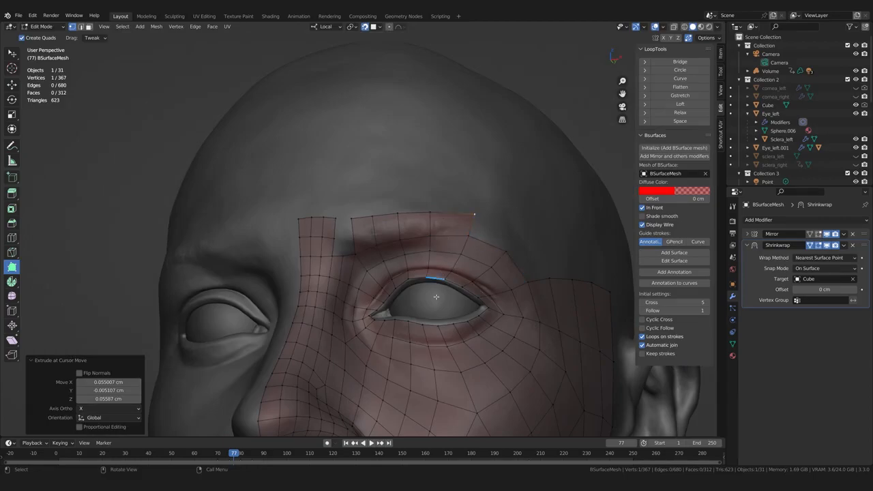
# - Add a single loop cut along the length of the brow strip, close to its middle
pyautogui.moveTo(446, 286); pyautogui.dragTo(467, 250, button='middle')
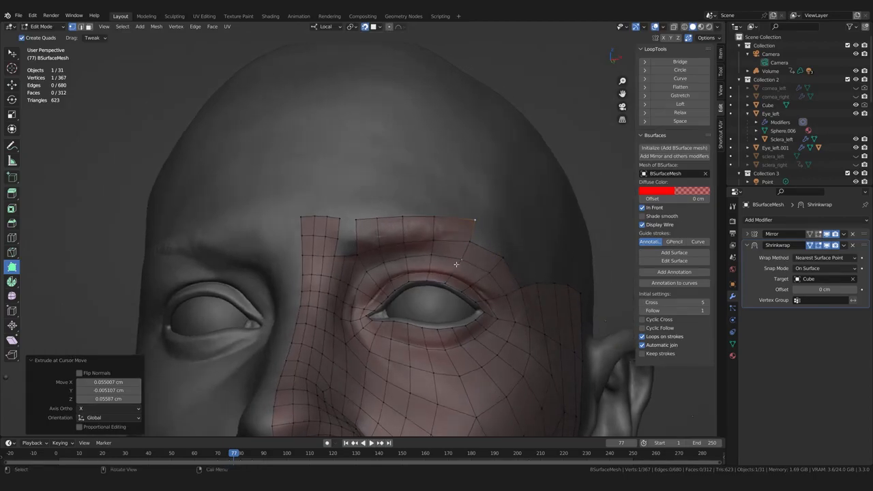
pyautogui.moveTo(479, 279); pyautogui.dragTo(244, 318, button='middle')
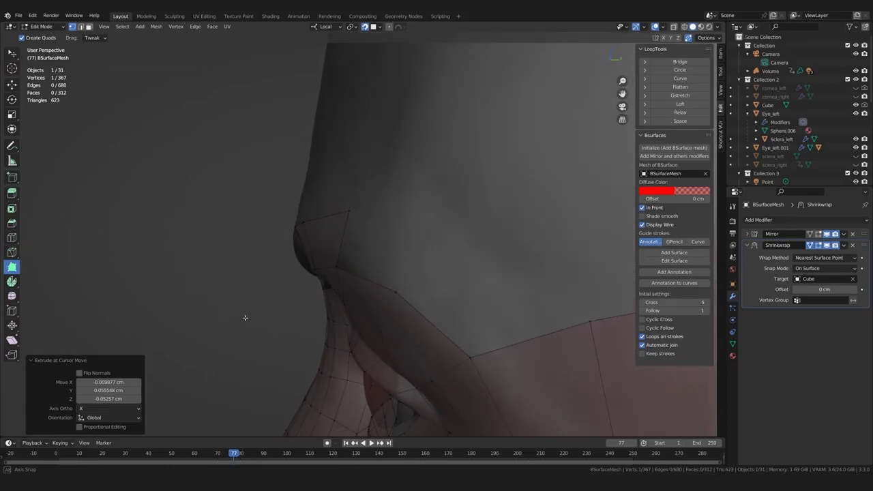
pyautogui.moveTo(317, 280); pyautogui.dragTo(397, 259, button='middle')
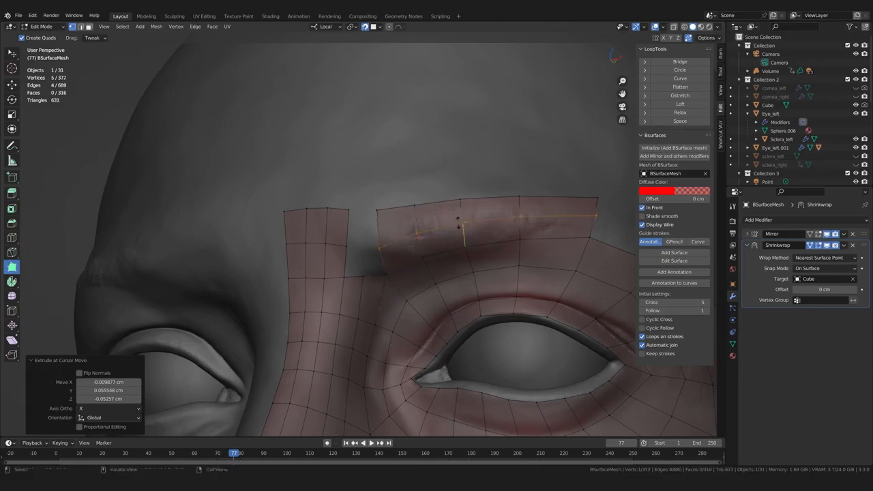
pyautogui.click(464, 247)
pyautogui.click(454, 225)
pyautogui.moveTo(446, 248); pyautogui.dragTo(460, 260, button='middle')
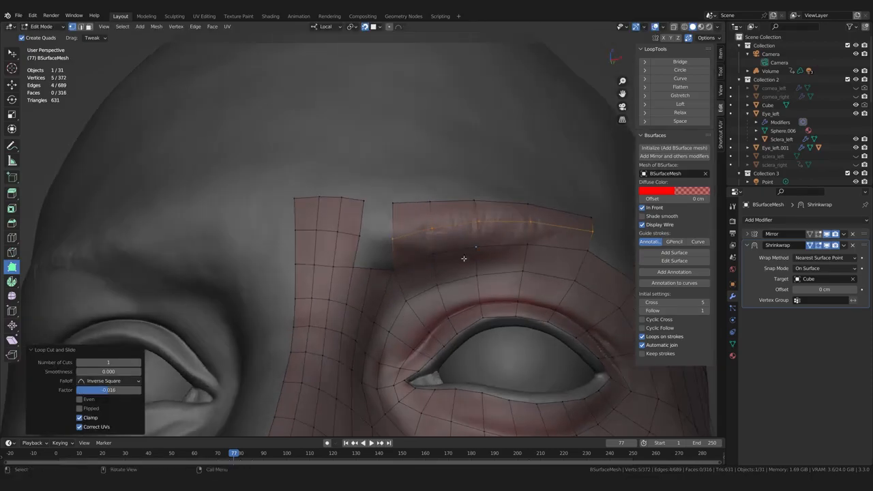
pyautogui.scroll(-3, 484, 247)
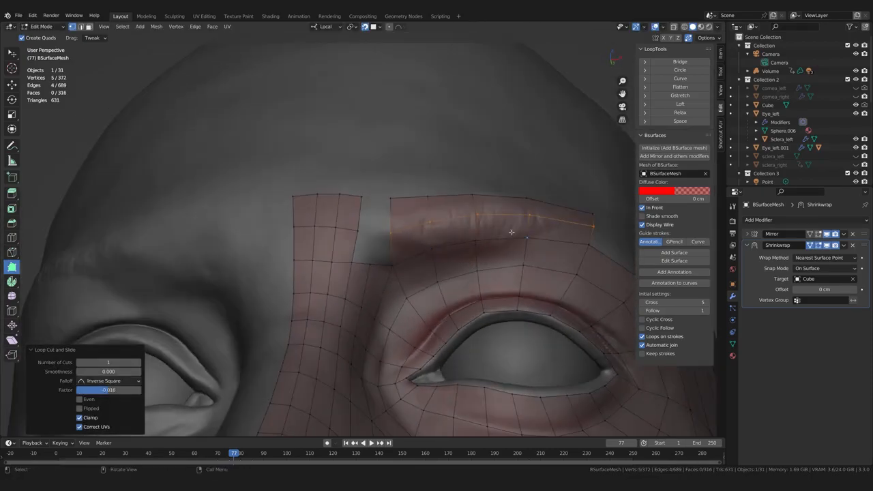
# - Fill the inner-brow gap with new faces joining the forehead strip to the brow strip
pyautogui.moveTo(476, 245); pyautogui.dragTo(408, 273, button='middle')
pyautogui.scroll(2, 440, 271)
pyautogui.scroll(2, 408, 273)
pyautogui.moveTo(390, 261); pyautogui.dragTo(352, 228)
pyautogui.hotkey('ctrl', 'z')
pyautogui.keyDown('ctrl'); pyautogui.moveTo(364, 260); pyautogui.dragTo(351, 234); pyautogui.keyUp('ctrl')
pyautogui.moveTo(351, 234); pyautogui.dragTo(384, 203, button='middle')
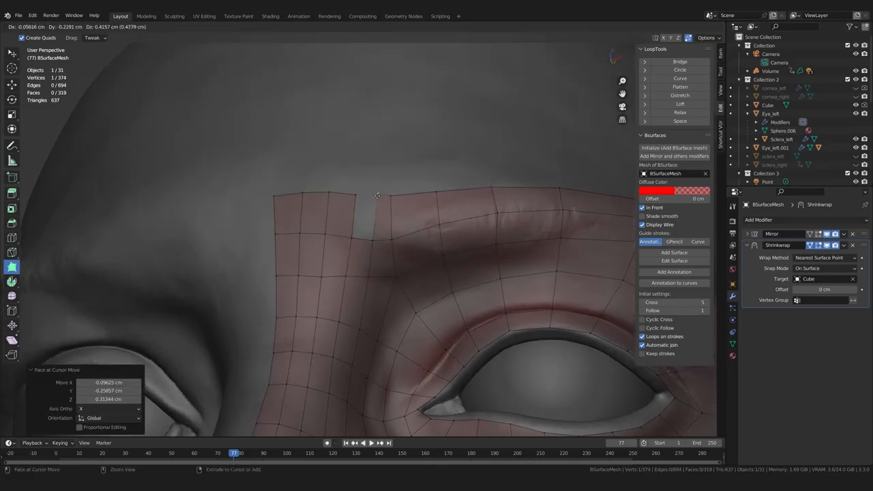
# - Adjust the vertices around the filled inner-brow area to even out the new faces
pyautogui.moveTo(391, 196); pyautogui.dragTo(397, 193)
pyautogui.moveTo(393, 238); pyautogui.dragTo(397, 236)
pyautogui.moveTo(396, 276); pyautogui.dragTo(395, 274)
pyautogui.scroll(-1, 390, 272)
pyautogui.moveTo(353, 237); pyautogui.dragTo(351, 235)
pyautogui.moveTo(357, 201); pyautogui.dragTo(356, 199)
pyautogui.scroll(-8, 382, 225)
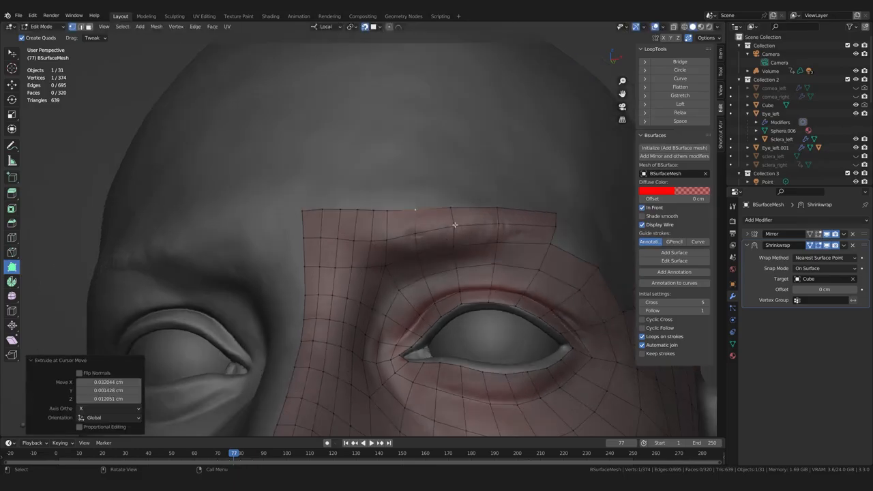
# - Switch to Sculpt Mode and relax the topology along the inner eyebrow with the Slide Relax brush
pyautogui.scroll(4, 368, 304)
pyautogui.moveTo(421, 309)
pyautogui.mouseDown(button='middle')
pyautogui.moveTo(368, 303)
pyautogui.moveTo(389, 298)
pyautogui.moveTo(372, 292)
pyautogui.mouseUp(button='middle')
pyautogui.scroll(2, 389, 298)
pyautogui.scroll(1, 363, 256)
pyautogui.hotkey('ctrl', 'Tab')
pyautogui.scroll(2, 377, 276)
pyautogui.keyDown('shift'); pyautogui.moveTo(361, 236); pyautogui.dragTo(371, 231); pyautogui.keyUp('shift')
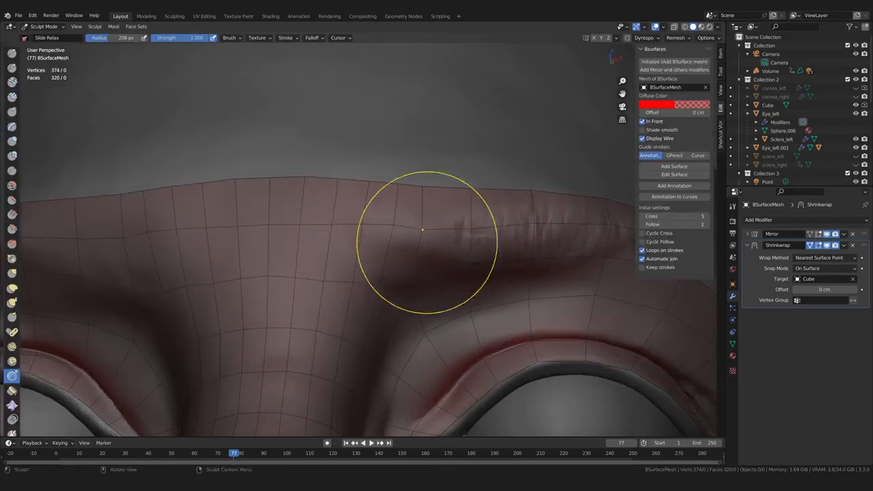
pyautogui.moveTo(365, 254); pyautogui.dragTo(369, 222, button='middle')
pyautogui.keyDown('shift'); pyautogui.moveTo(370, 228); pyautogui.dragTo(445, 233); pyautogui.keyUp('shift')
# - Relax the topology where the inner eyebrow meets the nose bridge
pyautogui.moveTo(534, 234)
pyautogui.mouseDown(button='middle')
pyautogui.moveTo(532, 271)
pyautogui.moveTo(492, 233)
pyautogui.moveTo(392, 256)
pyautogui.mouseUp(button='middle')
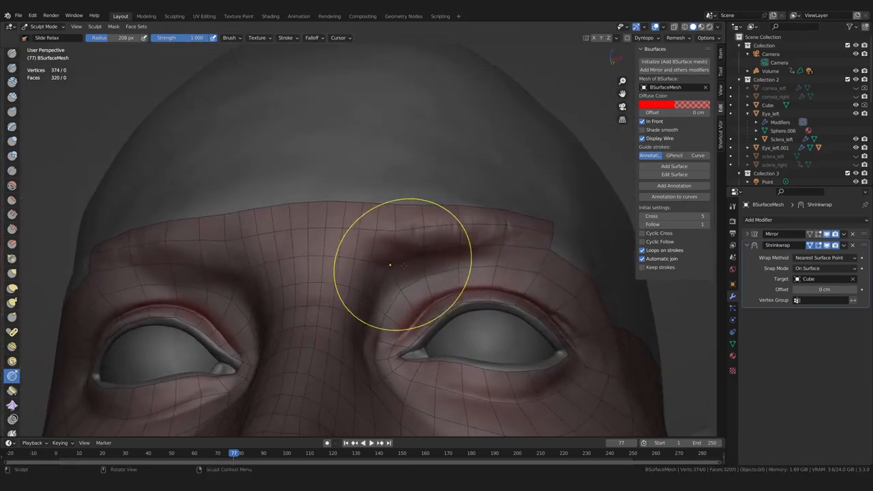
pyautogui.keyDown('shift'); pyautogui.moveTo(363, 249); pyautogui.dragTo(369, 248); pyautogui.keyUp('shift')
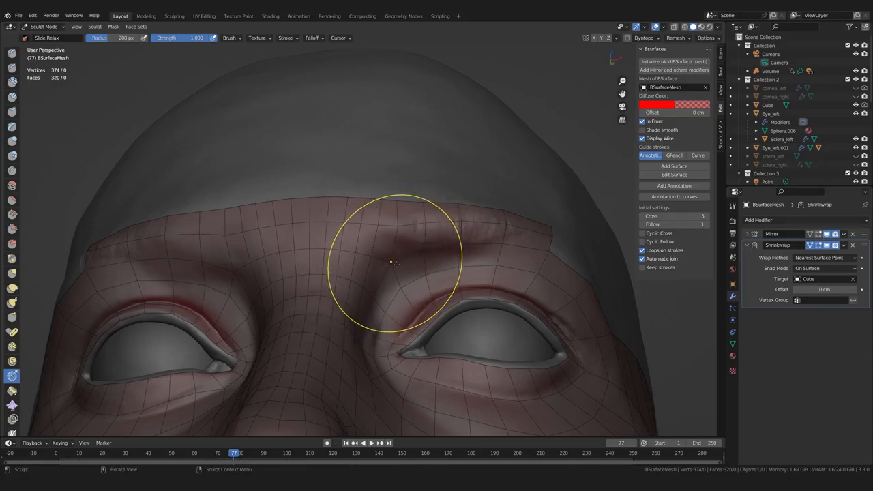
pyautogui.moveTo(403, 311)
pyautogui.mouseDown(button='middle')
pyautogui.moveTo(398, 281)
pyautogui.moveTo(407, 297)
pyautogui.mouseUp(button='middle')
pyautogui.scroll(2, 408, 297)
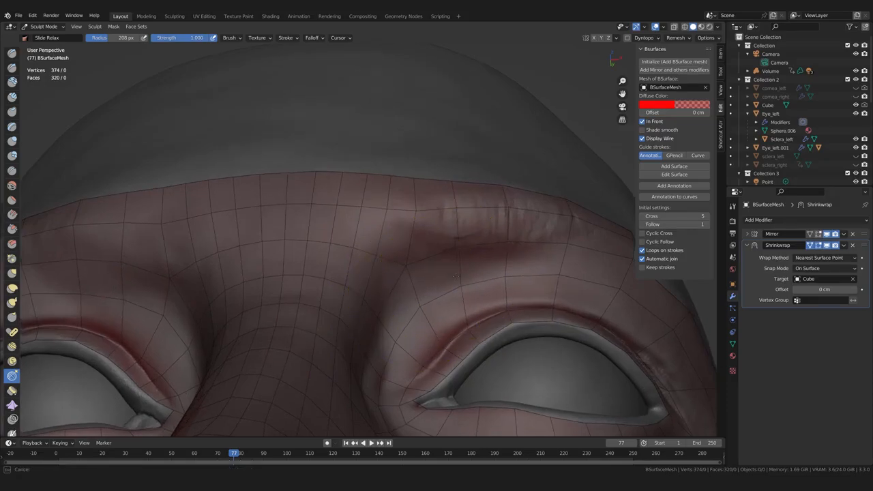
# - Relax the topology between the eye and the eyebrow with the Slide Relax brush
pyautogui.moveTo(419, 296); pyautogui.dragTo(436, 290)
pyautogui.moveTo(505, 275); pyautogui.dragTo(535, 273)
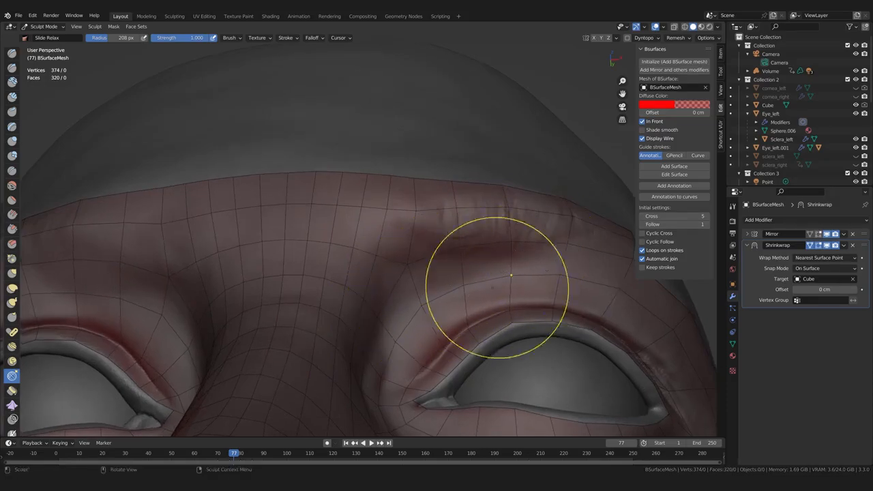
pyautogui.scroll(-1, 505, 263)
pyautogui.moveTo(426, 236); pyautogui.dragTo(421, 251, button='middle')
# - In Edit Mode, reposition the vertices along the upper edge of the brow mesh for more even spacing
pyautogui.press('Tab')
pyautogui.moveTo(435, 192); pyautogui.dragTo(405, 188)
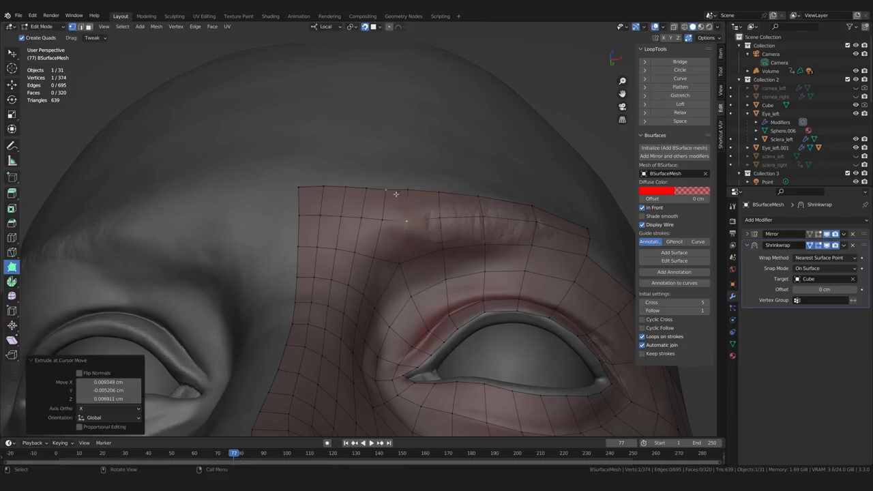
pyautogui.scroll(-3, 399, 191)
pyautogui.moveTo(383, 292); pyautogui.dragTo(382, 292, button='middle')
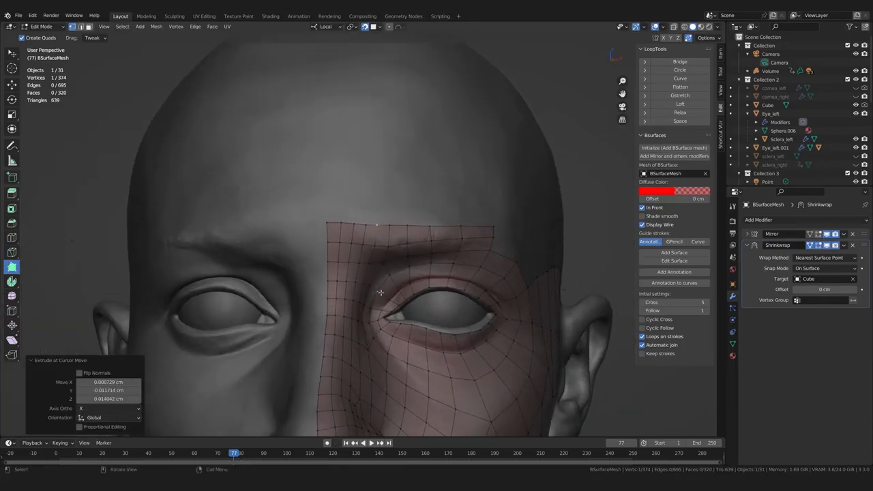
pyautogui.scroll(2, 380, 289)
pyautogui.moveTo(328, 216); pyautogui.dragTo(349, 218)
pyautogui.scroll(-2, 354, 263)
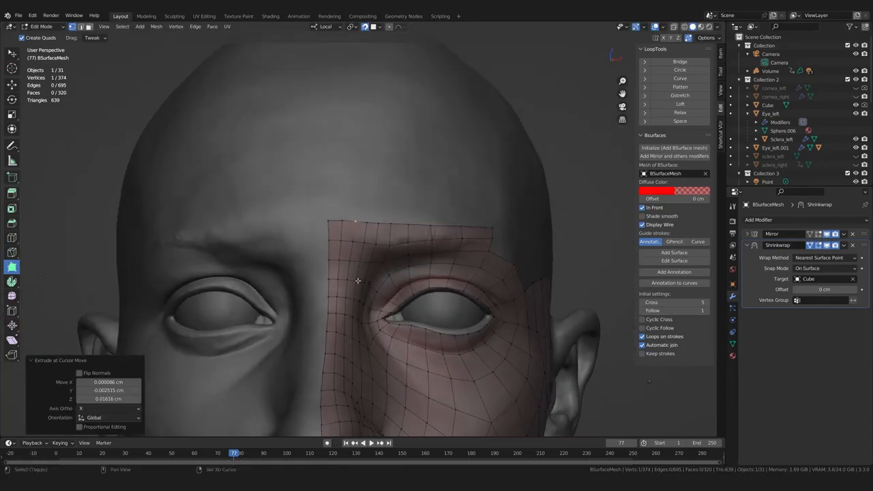
pyautogui.moveTo(359, 279); pyautogui.dragTo(349, 325, button='middle')
pyautogui.scroll(-2, 350, 325)
# - Fill the gap between the outer brow and the temple with four quads using Poly Build
pyautogui.press('Tab')
pyautogui.moveTo(485, 302); pyautogui.dragTo(465, 320, button='middle')
pyautogui.click(489, 325)
pyautogui.hotkey('alt', 'a')
pyautogui.press('Tab')
pyautogui.scroll(2, 436, 259)
pyautogui.keyDown('ctrl'); pyautogui.moveTo(391, 202); pyautogui.dragTo(428, 188); pyautogui.keyUp('ctrl')
pyautogui.keyDown('ctrl'); pyautogui.moveTo(426, 211); pyautogui.dragTo(450, 201); pyautogui.keyUp('ctrl')
pyautogui.moveTo(450, 201); pyautogui.dragTo(469, 216)
pyautogui.moveTo(427, 188); pyautogui.dragTo(433, 182)
pyautogui.keyDown('ctrl'); pyautogui.moveTo(396, 181); pyautogui.dragTo(444, 162); pyautogui.keyUp('ctrl')
pyautogui.keyDown('ctrl'); pyautogui.moveTo(452, 186); pyautogui.dragTo(480, 188); pyautogui.keyUp('ctrl')
pyautogui.moveTo(480, 189); pyautogui.dragTo(507, 206)
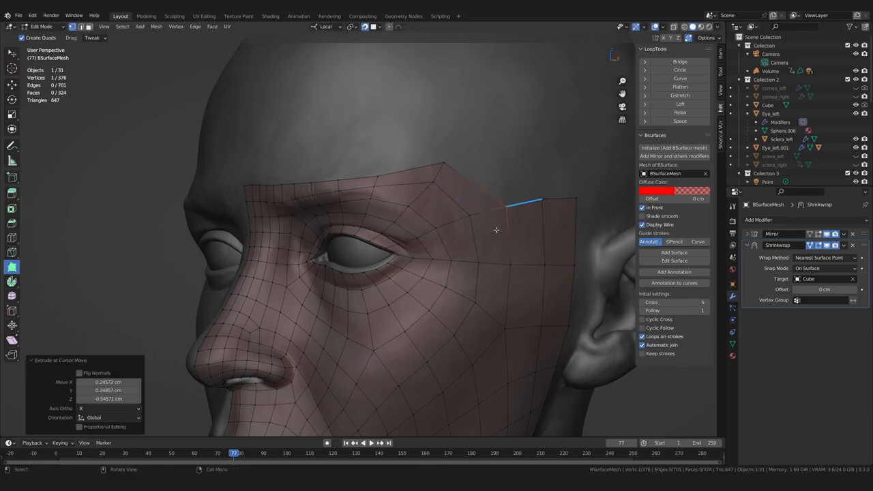
pyautogui.moveTo(495, 228); pyautogui.dragTo(524, 228, button='middle')
# - Redistribute the upper brow edge vertices so the spacing widens evenly toward the temple
pyautogui.moveTo(391, 186); pyautogui.dragTo(422, 183)
pyautogui.moveTo(447, 190); pyautogui.dragTo(417, 187, button='middle')
pyautogui.scroll(-3, 416, 185)
pyautogui.moveTo(372, 237); pyautogui.dragTo(375, 234, button='middle')
pyautogui.scroll(4, 375, 234)
pyautogui.moveTo(295, 257); pyautogui.dragTo(363, 261, button='middle')
pyautogui.moveTo(261, 233); pyautogui.dragTo(334, 216)
pyautogui.moveTo(347, 235); pyautogui.dragTo(354, 217)
pyautogui.moveTo(371, 236); pyautogui.dragTo(409, 218)
pyautogui.scroll(-5, 417, 273)
pyautogui.scroll(3, 421, 317)
# - Switch to Material Preview shading and examine how the retopology mesh lines up with the eyebrow
pyautogui.moveTo(421, 316); pyautogui.dragTo(441, 304, button='middle')
pyautogui.scroll(2, 442, 304)
pyautogui.click(542, 168)
pyautogui.click(706, 38)
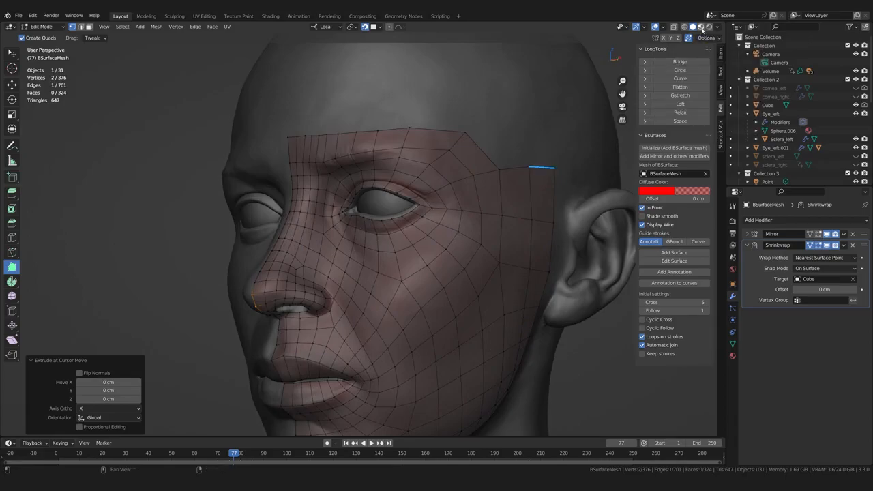
pyautogui.click(701, 28)
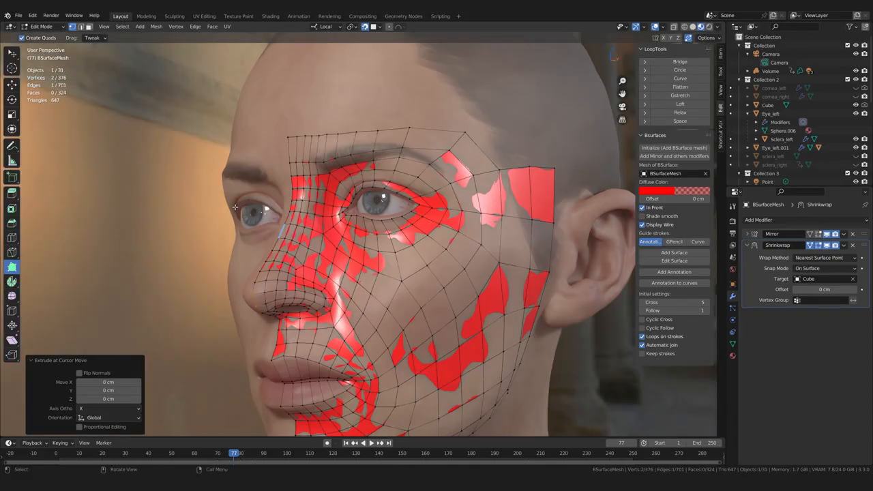
pyautogui.moveTo(235, 206); pyautogui.dragTo(368, 264, button='middle')
pyautogui.scroll(3, 368, 265)
pyautogui.moveTo(277, 256); pyautogui.dragTo(312, 202, button='middle')
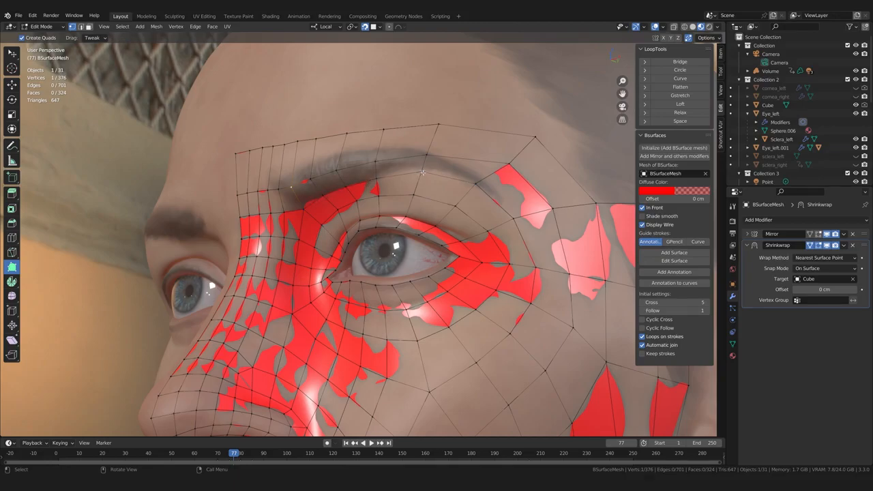
pyautogui.moveTo(476, 182); pyautogui.dragTo(370, 174, button='middle')
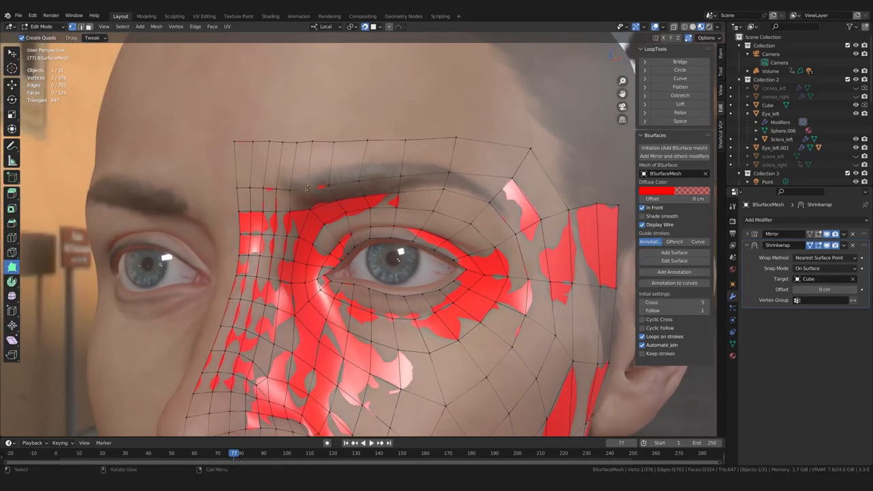
# - Shift the vertices of the row running through the eyebrow upward to follow its shape up to the face's centre line
pyautogui.moveTo(307, 174); pyautogui.dragTo(450, 163)
pyautogui.moveTo(286, 199); pyautogui.dragTo(306, 194, button='middle')
pyautogui.moveTo(299, 185); pyautogui.dragTo(243, 176)
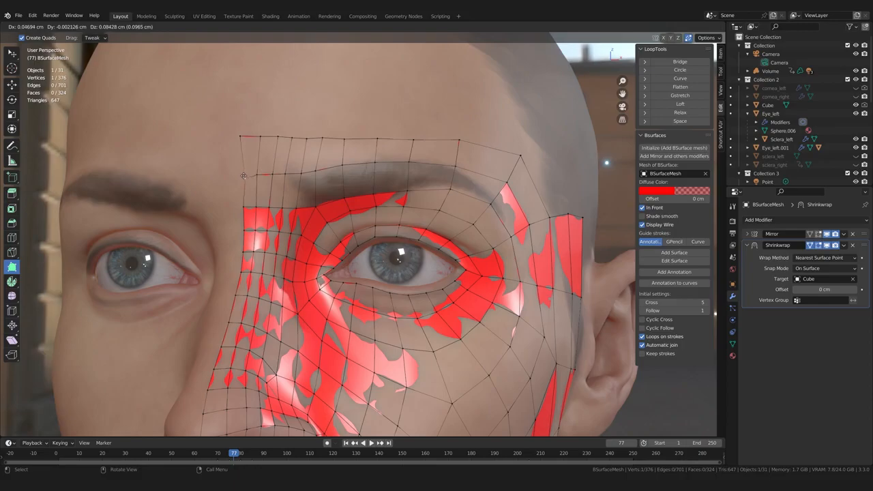
pyautogui.moveTo(455, 222); pyautogui.dragTo(379, 221, button='middle')
# - Return to solid shading and add one edge loop from the mouth corner across the cheek, around the eye and along the brow
pyautogui.press('KP_Divide')
pyautogui.moveTo(331, 119); pyautogui.dragTo(370, 236, button='middle')
pyautogui.scroll(3, 363, 257)
pyautogui.moveTo(444, 238)
pyautogui.mouseDown(button='middle')
pyautogui.moveTo(304, 235)
pyautogui.moveTo(517, 274)
pyautogui.moveTo(358, 278)
pyautogui.moveTo(443, 266)
pyautogui.moveTo(480, 272)
pyautogui.moveTo(438, 276)
pyautogui.mouseUp(button='middle')
pyautogui.scroll(4, 364, 274)
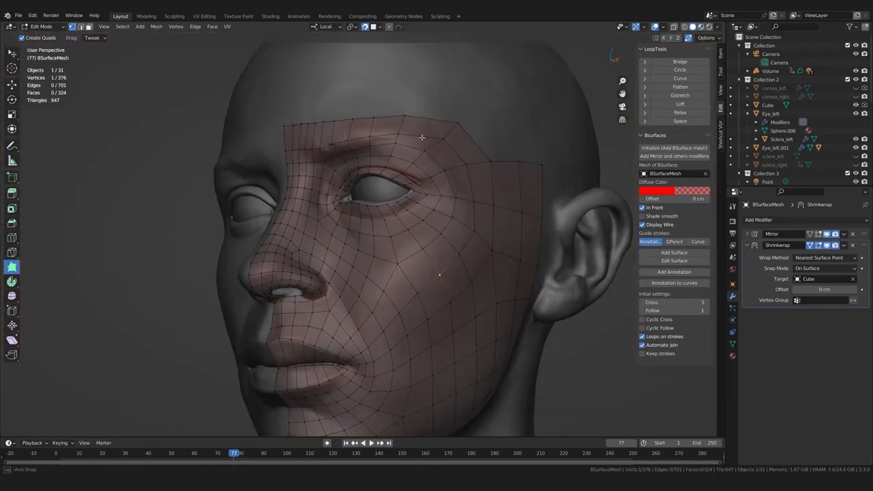
pyautogui.moveTo(421, 136); pyautogui.dragTo(424, 137, button='middle')
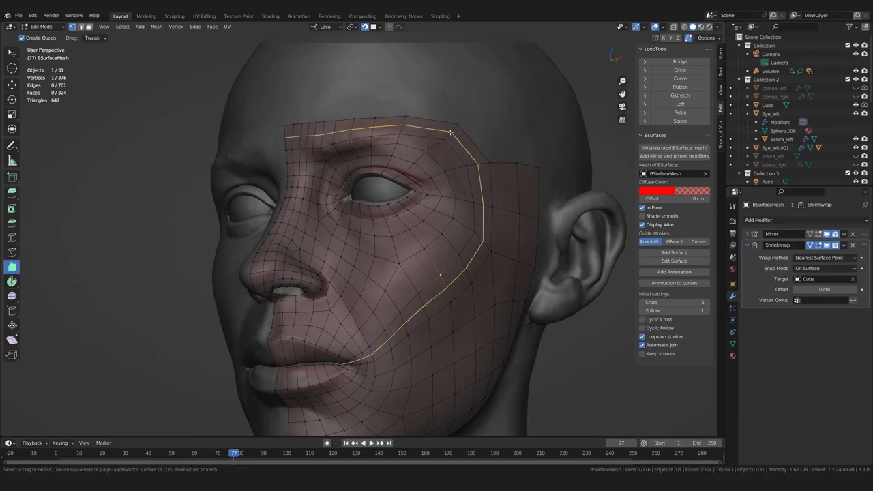
pyautogui.click(450, 132)
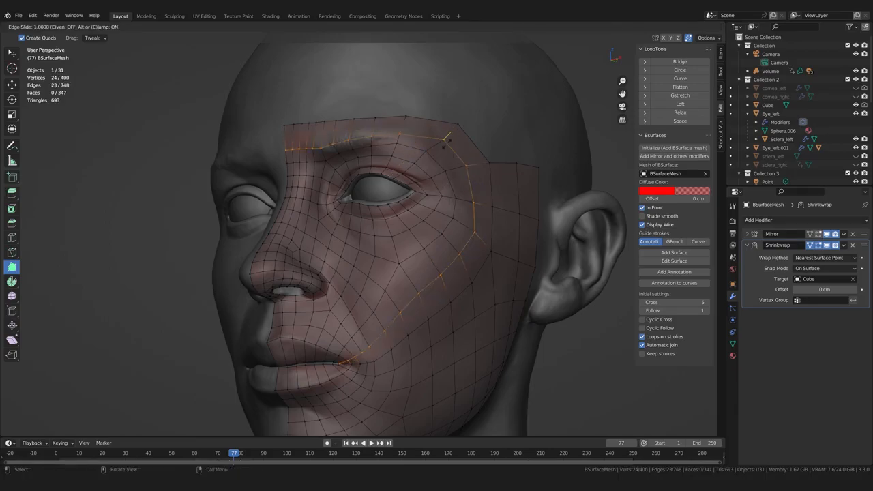
pyautogui.click(448, 128)
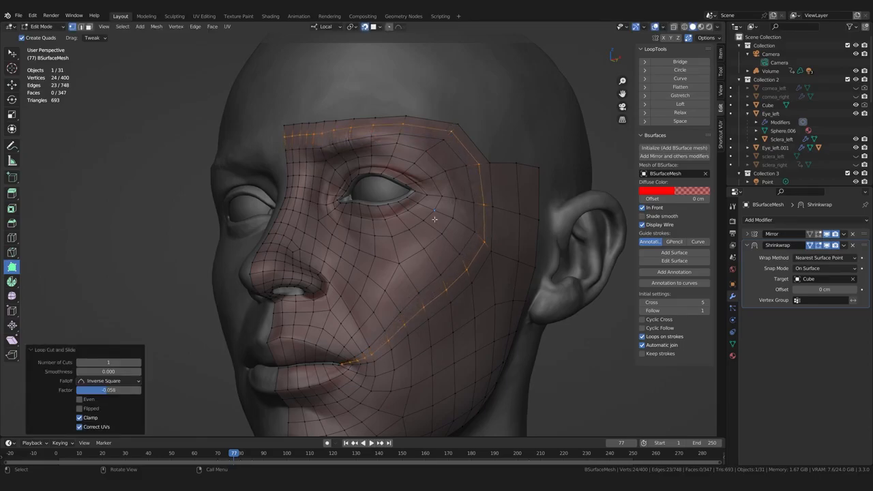
# - Examine the new edge loop where it meets the mouth corner and along its path over the cheek and brow
pyautogui.moveTo(410, 315); pyautogui.dragTo(405, 289, button='middle')
pyautogui.keyDown('shift'); pyautogui.moveTo(372, 340); pyautogui.dragTo(377, 259, button='middle'); pyautogui.keyUp('shift')
pyautogui.scroll(8, 359, 288)
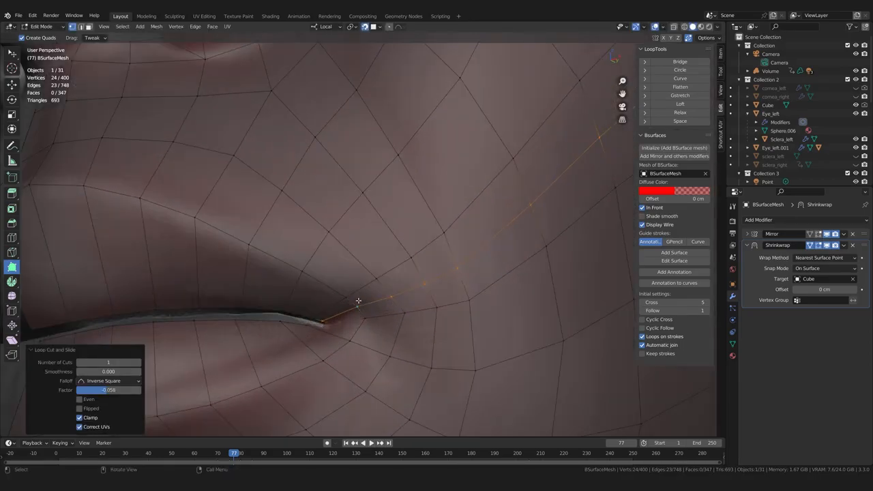
pyautogui.scroll(-8, 326, 321)
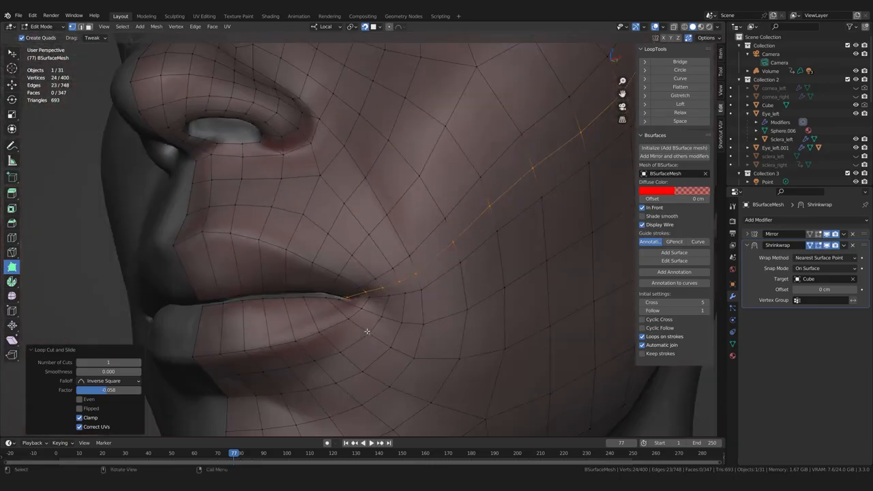
pyautogui.scroll(-4, 390, 272)
pyautogui.keyDown('shift'); pyautogui.moveTo(413, 194); pyautogui.dragTo(397, 289, button='middle'); pyautogui.keyUp('shift')
pyautogui.moveTo(351, 263); pyautogui.dragTo(384, 240, button='middle')
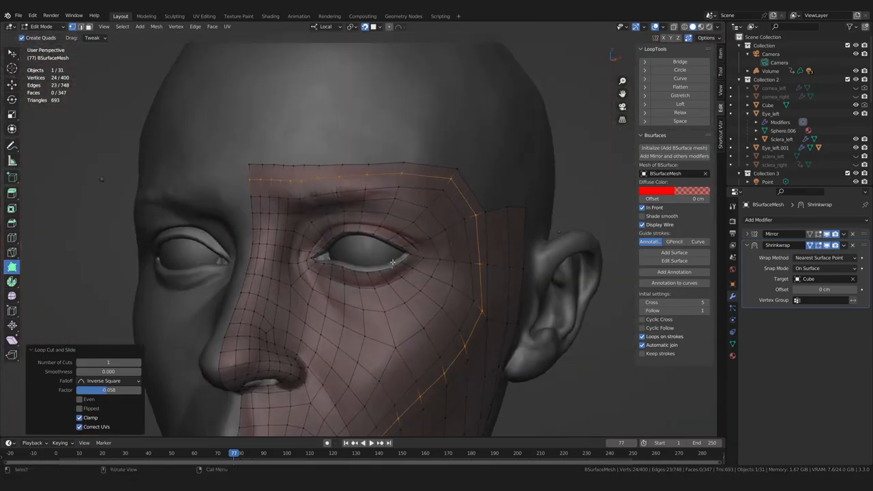
pyautogui.scroll(1, 384, 238)
pyautogui.moveTo(260, 221); pyautogui.dragTo(321, 248, button='middle')
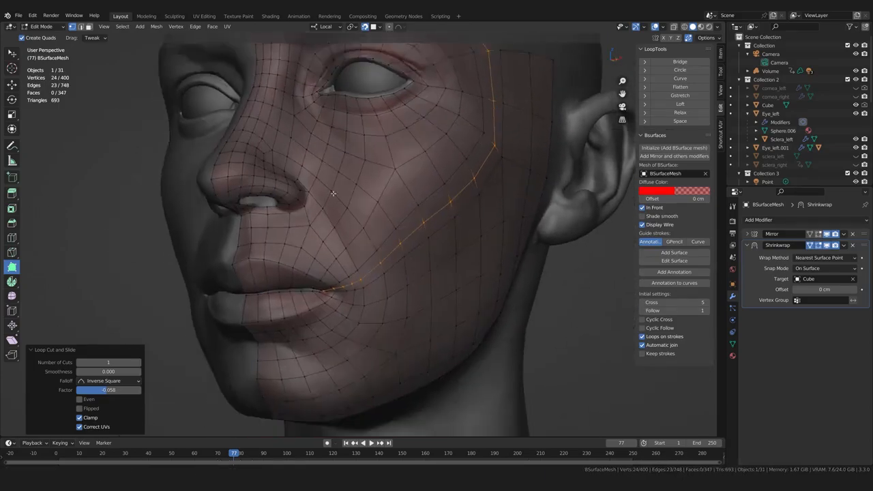
pyautogui.scroll(8, 340, 281)
pyautogui.keyDown('shift'); pyautogui.moveTo(340, 281); pyautogui.dragTo(317, 290, button='middle'); pyautogui.keyUp('shift')
pyautogui.scroll(-5, 320, 285)
pyautogui.scroll(2, 339, 295)
pyautogui.keyDown('shift'); pyautogui.moveTo(362, 263); pyautogui.dragTo(374, 276, button='middle'); pyautogui.keyUp('shift')
pyautogui.scroll(-3, 343, 284)
pyautogui.scroll(2, 340, 282)
pyautogui.scroll(2, 374, 277)
# - Try to add another edge loop near the mouth corner
pyautogui.hotkey('ctrl', 'r')
pyautogui.click(382, 281)
pyautogui.click(382, 280)
pyautogui.scroll(-5, 382, 287)
pyautogui.scroll(5, 225, 313)
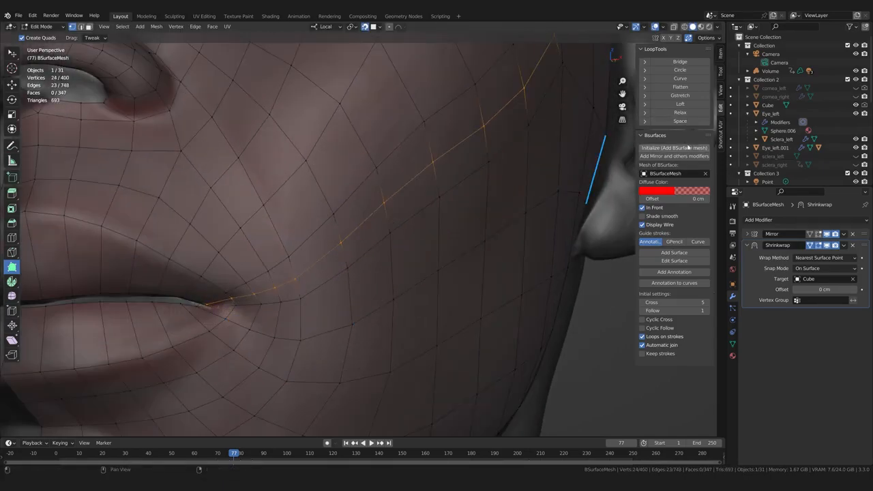
# - Turn off Auto Merge in the tool options
pyautogui.click(721, 90)
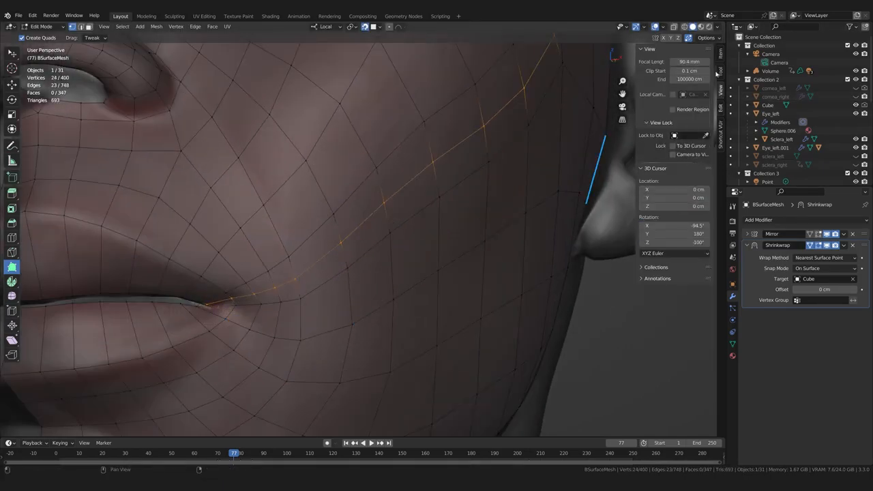
pyautogui.click(720, 72)
pyautogui.click(653, 165)
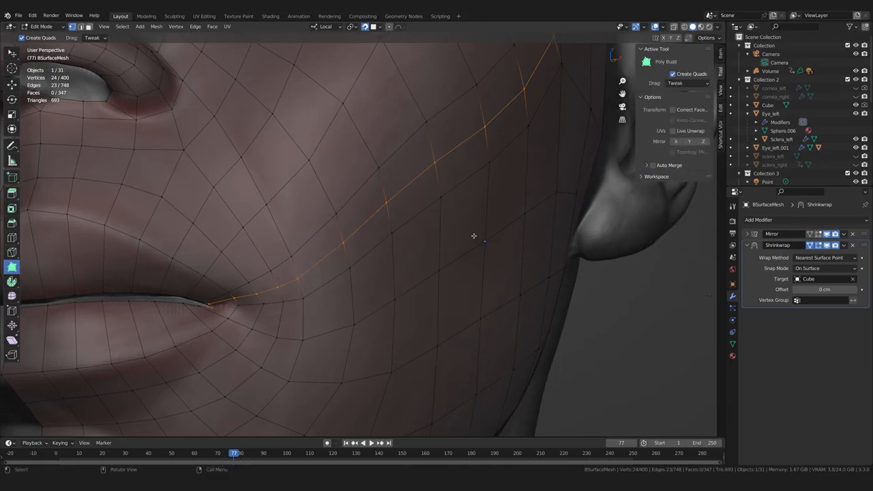
# - Add an edge loop from the mouth corner across the cheek to the mesh edge in front of the ear
pyautogui.hotkey('ctrl', 'r')
pyautogui.click(322, 316)
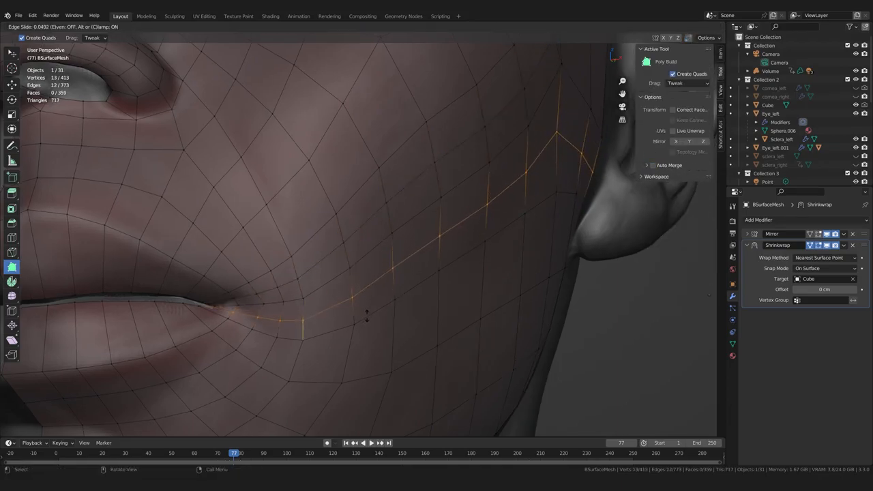
pyautogui.click(366, 316)
pyautogui.scroll(-2, 409, 300)
pyautogui.click(508, 329)
# - Raise the upper edge vertices of the brow mesh higher onto the forehead, working from the centre toward the temple
pyautogui.moveTo(516, 334); pyautogui.dragTo(443, 279, button='middle')
pyautogui.scroll(-2, 439, 298)
pyautogui.keyDown('shift'); pyautogui.moveTo(341, 116); pyautogui.dragTo(356, 255, button='middle'); pyautogui.keyUp('shift')
pyautogui.scroll(1, 356, 255)
pyautogui.moveTo(317, 199); pyautogui.dragTo(339, 170)
pyautogui.moveTo(357, 202); pyautogui.dragTo(373, 170)
pyautogui.moveTo(390, 201); pyautogui.dragTo(390, 171)
pyautogui.moveTo(402, 203); pyautogui.dragTo(431, 172)
pyautogui.moveTo(454, 203); pyautogui.dragTo(460, 170)
pyautogui.moveTo(485, 205); pyautogui.dragTo(490, 172)
pyautogui.moveTo(513, 215); pyautogui.dragTo(483, 220, button='middle')
pyautogui.moveTo(510, 201); pyautogui.dragTo(516, 175)
pyautogui.moveTo(599, 202); pyautogui.dragTo(609, 187)
pyautogui.moveTo(609, 187); pyautogui.dragTo(549, 194, button='middle')
pyautogui.scroll(-2, 549, 194)
pyautogui.moveTo(493, 195); pyautogui.dragTo(493, 194)
# - In Sculpt Mode, even out the cheek topology with the Slide Relax brush
pyautogui.moveTo(412, 229); pyautogui.dragTo(439, 234, button='middle')
pyautogui.scroll(-2, 459, 238)
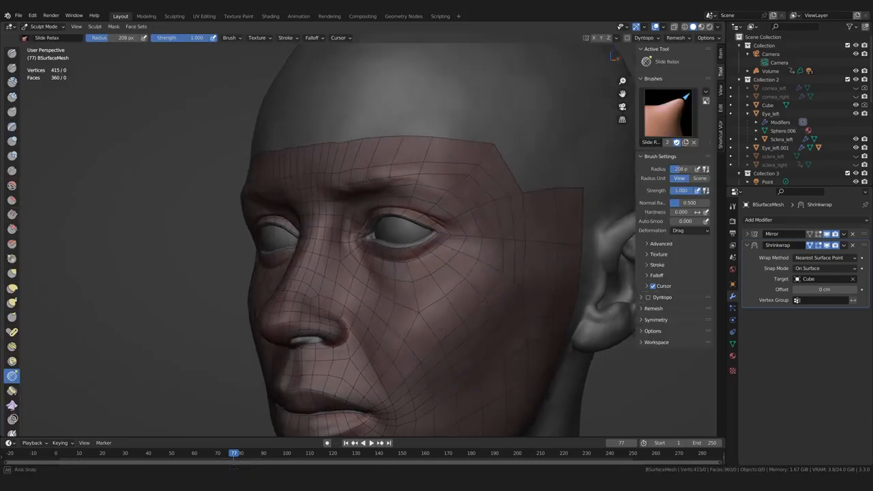
pyautogui.moveTo(454, 293)
pyautogui.mouseDown(button='middle')
pyautogui.moveTo(389, 255)
pyautogui.moveTo(341, 252)
pyautogui.mouseUp(button='middle')
pyautogui.scroll(1, 378, 234)
pyautogui.moveTo(379, 234); pyautogui.dragTo(352, 269)
pyautogui.moveTo(390, 276); pyautogui.dragTo(437, 229, button='middle')
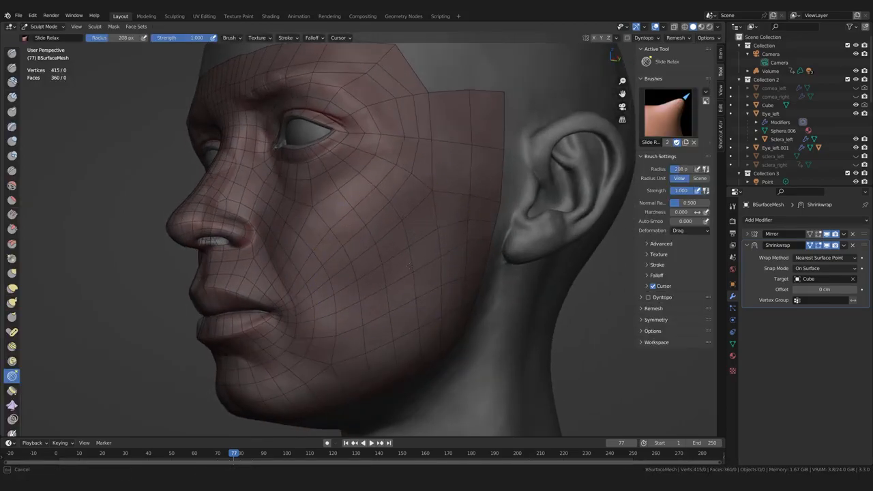
# - Relax the topology around the mouth corner and over the brow and temple with the Slide Relax brush
pyautogui.moveTo(362, 291)
pyautogui.mouseDown(button='middle')
pyautogui.moveTo(409, 297)
pyautogui.moveTo(366, 243)
pyautogui.mouseUp(button='middle')
pyautogui.scroll(4, 380, 246)
pyautogui.moveTo(318, 207)
pyautogui.mouseDown(button='middle')
pyautogui.moveTo(337, 218)
pyautogui.moveTo(354, 195)
pyautogui.mouseUp(button='middle')
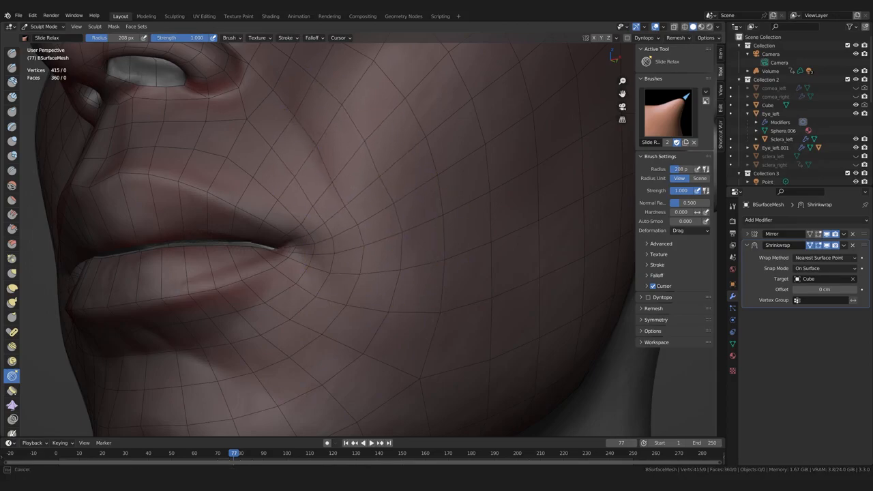
pyautogui.scroll(2, 372, 233)
pyautogui.moveTo(302, 244)
pyautogui.mouseDown(button='middle')
pyautogui.moveTo(293, 204)
pyautogui.moveTo(291, 288)
pyautogui.mouseUp(button='middle')
pyautogui.scroll(-5, 341, 136)
pyautogui.moveTo(341, 137)
pyautogui.mouseDown(button='middle')
pyautogui.moveTo(370, 267)
pyautogui.moveTo(495, 249)
pyautogui.moveTo(464, 349)
pyautogui.moveTo(554, 360)
pyautogui.mouseUp(button='middle')
pyautogui.moveTo(464, 132); pyautogui.dragTo(413, 84, button='middle')
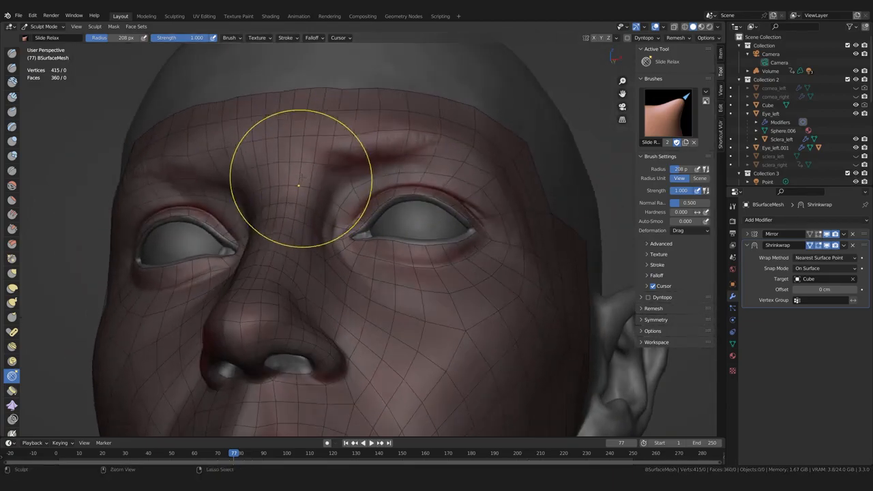
pyautogui.moveTo(300, 183); pyautogui.dragTo(236, 197, button='middle')
pyautogui.moveTo(453, 146)
pyautogui.mouseDown(button='middle')
pyautogui.moveTo(269, 168)
pyautogui.moveTo(287, 225)
pyautogui.moveTo(293, 157)
pyautogui.moveTo(508, 202)
pyautogui.moveTo(499, 276)
pyautogui.moveTo(512, 347)
pyautogui.moveTo(461, 383)
pyautogui.moveTo(534, 361)
pyautogui.moveTo(497, 341)
pyautogui.moveTo(462, 302)
pyautogui.moveTo(379, 308)
pyautogui.moveTo(452, 273)
pyautogui.moveTo(364, 292)
pyautogui.moveTo(417, 299)
pyautogui.moveTo(335, 293)
pyautogui.moveTo(367, 160)
pyautogui.moveTo(522, 328)
pyautogui.moveTo(426, 311)
pyautogui.mouseUp(button='middle')
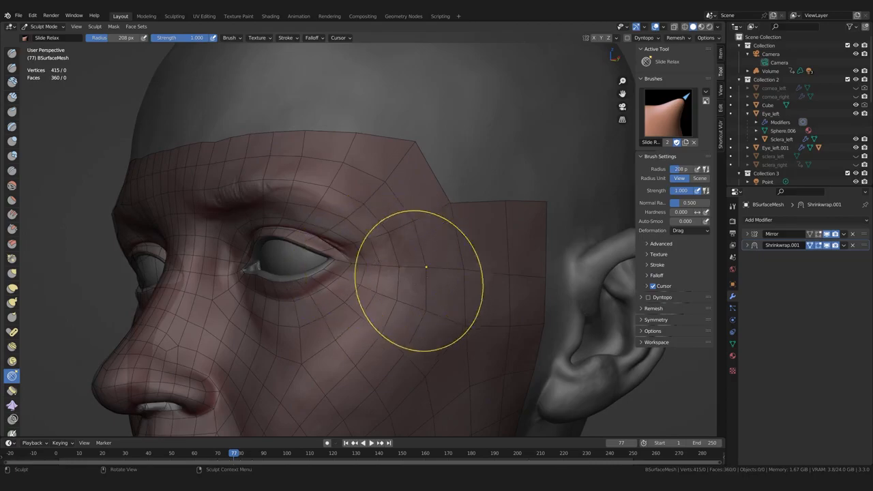
# - In Edit Mode, reposition the vertices beside the outer eye and around the notch at the temple
pyautogui.press('Tab')
pyautogui.moveTo(407, 159); pyautogui.dragTo(410, 159)
pyautogui.moveTo(451, 204); pyautogui.dragTo(446, 208)
pyautogui.moveTo(463, 270); pyautogui.dragTo(460, 269)
pyautogui.moveTo(465, 326); pyautogui.dragTo(456, 321)
pyautogui.moveTo(456, 321)
pyautogui.mouseDown(button='middle')
pyautogui.moveTo(444, 312)
pyautogui.moveTo(454, 335)
pyautogui.mouseUp(button='middle')
pyautogui.moveTo(455, 334); pyautogui.dragTo(497, 330)
pyautogui.moveTo(498, 282); pyautogui.dragTo(495, 279)
# - Move the temple vertices and the upper side boundary forward, away from the ear
pyautogui.moveTo(495, 279); pyautogui.dragTo(410, 266, button='middle')
pyautogui.scroll(-1, 410, 265)
pyautogui.moveTo(419, 264); pyautogui.dragTo(405, 265)
pyautogui.moveTo(420, 222); pyautogui.dragTo(407, 221)
pyautogui.moveTo(418, 159); pyautogui.dragTo(400, 162)
pyautogui.moveTo(464, 156); pyautogui.dragTo(438, 162)
pyautogui.moveTo(451, 233); pyautogui.dragTo(447, 224)
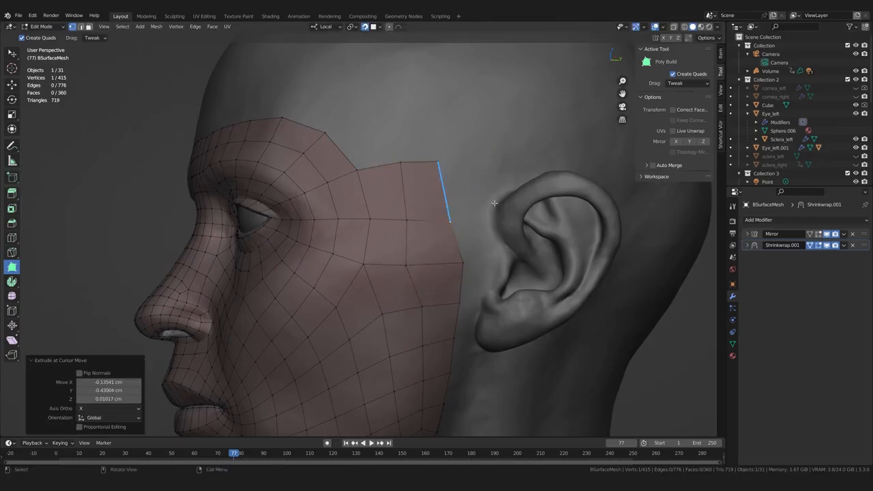
pyautogui.moveTo(450, 222); pyautogui.dragTo(446, 220)
# - Straighten the mesh's side boundary in front of the ear and even out the vertex column beside it
pyautogui.keyDown('shift'); pyautogui.moveTo(422, 293); pyautogui.dragTo(430, 231, button='middle'); pyautogui.keyUp('shift')
pyautogui.moveTo(430, 244); pyautogui.dragTo(425, 246)
pyautogui.moveTo(466, 241); pyautogui.dragTo(457, 243)
pyautogui.moveTo(461, 202); pyautogui.dragTo(413, 202)
pyautogui.moveTo(431, 284); pyautogui.dragTo(428, 284)
pyautogui.moveTo(462, 276); pyautogui.dragTo(459, 281)
pyautogui.moveTo(458, 243); pyautogui.dragTo(454, 243)
pyautogui.moveTo(454, 202); pyautogui.dragTo(450, 201)
pyautogui.moveTo(454, 158); pyautogui.dragTo(449, 157)
pyautogui.moveTo(424, 246); pyautogui.dragTo(419, 246)
pyautogui.moveTo(458, 280); pyautogui.dragTo(459, 281)
pyautogui.moveTo(453, 343); pyautogui.dragTo(452, 345)
# - Fine-tune the upper temple vertex and the side boundary vertex level with the eye
pyautogui.scroll(-1, 436, 225)
pyautogui.keyDown('shift'); pyautogui.moveTo(422, 140); pyautogui.dragTo(436, 232, button='middle'); pyautogui.keyUp('shift')
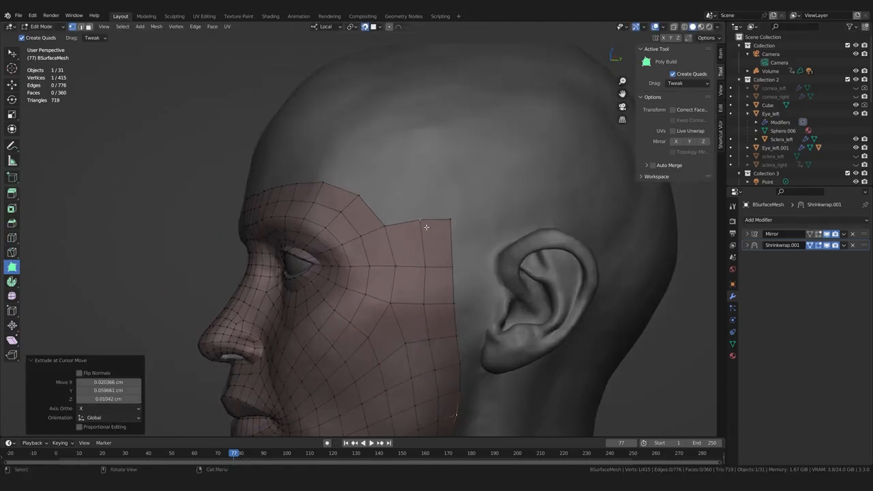
pyautogui.moveTo(421, 220); pyautogui.dragTo(416, 222)
pyautogui.scroll(2, 402, 241)
pyautogui.keyDown('shift'); pyautogui.moveTo(402, 242); pyautogui.dragTo(386, 272, button='middle'); pyautogui.keyUp('shift')
pyautogui.moveTo(471, 329); pyautogui.dragTo(471, 327)
pyautogui.moveTo(118, 301); pyautogui.dragTo(142, 302, button='middle')
pyautogui.scroll(-1, 142, 302)
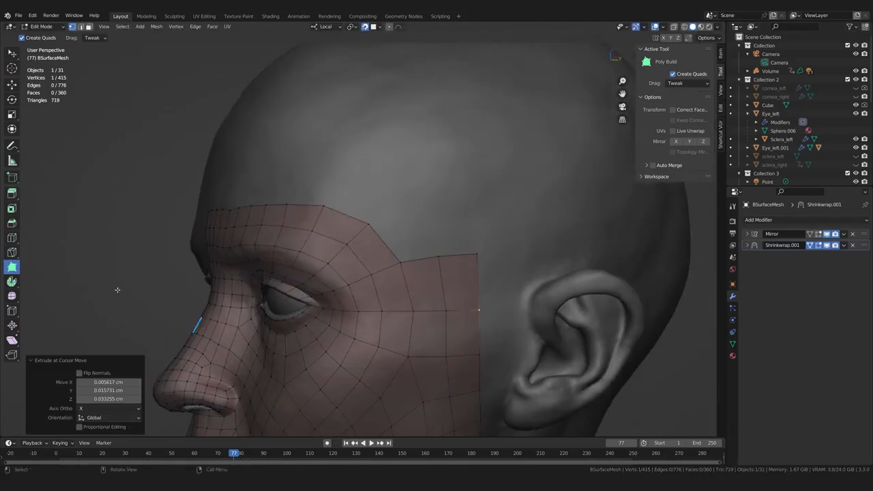
# - Add two quads above the outer brow with Poly Build to extend the mesh from the temple onto the forehead
pyautogui.moveTo(403, 259); pyautogui.dragTo(369, 205)
pyautogui.moveTo(350, 164); pyautogui.dragTo(351, 164)
pyautogui.moveTo(354, 170); pyautogui.dragTo(371, 261, button='middle')
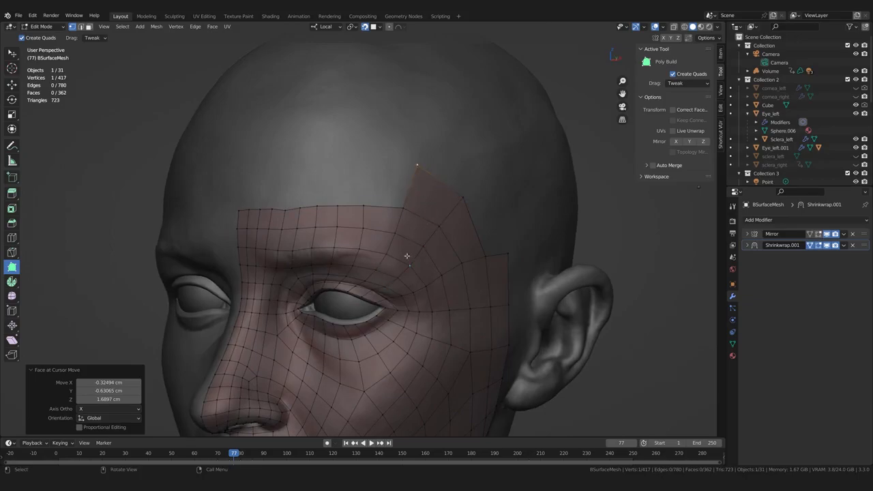
# - Nudge the top vertices of the side boundary at the temple and the vertex just outside the outer eye corner
pyautogui.moveTo(409, 243); pyautogui.dragTo(464, 179, button='middle')
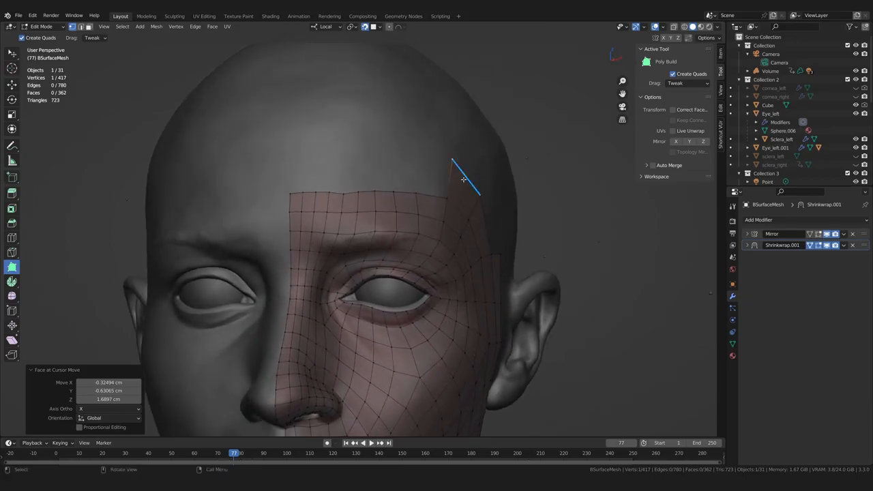
pyautogui.moveTo(499, 260); pyautogui.dragTo(423, 275, button='middle')
pyautogui.moveTo(466, 255); pyautogui.dragTo(460, 250)
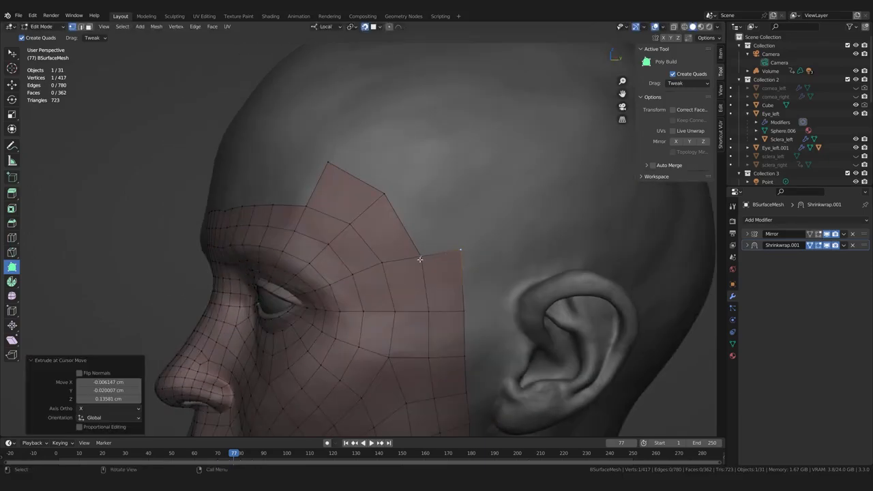
pyautogui.moveTo(420, 259); pyautogui.dragTo(400, 259, button='middle')
pyautogui.scroll(2, 396, 268)
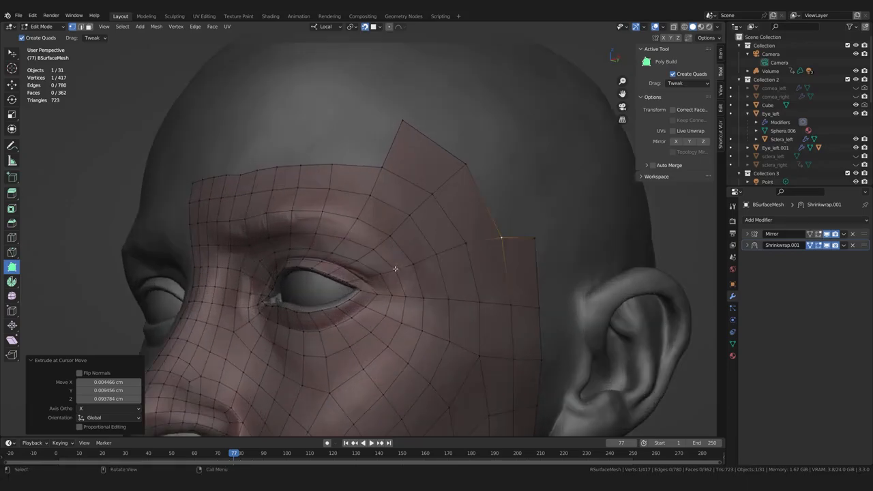
pyautogui.scroll(1, 396, 268)
pyautogui.moveTo(403, 279); pyautogui.dragTo(407, 278)
pyautogui.scroll(-2, 408, 277)
pyautogui.moveTo(408, 278); pyautogui.dragTo(413, 290, button='middle')
# - Add three quads with Poly Build above the outer brow, continuing the new forehead row toward the midline
pyautogui.keyDown('ctrl'); pyautogui.moveTo(390, 190); pyautogui.dragTo(369, 165); pyautogui.keyUp('ctrl')
pyautogui.keyDown('ctrl'); pyautogui.moveTo(350, 182); pyautogui.dragTo(336, 162); pyautogui.keyUp('ctrl')
pyautogui.moveTo(336, 161); pyautogui.dragTo(352, 208, button='middle')
pyautogui.moveTo(401, 130); pyautogui.dragTo(402, 133)
pyautogui.keyDown('ctrl'); pyautogui.moveTo(393, 179); pyautogui.dragTo(376, 132); pyautogui.keyUp('ctrl')
pyautogui.moveTo(402, 134); pyautogui.dragTo(408, 134)
# - Adjust the cheekbone vertices one column in from the side boundary in front of the ear
pyautogui.scroll(-3, 437, 190)
pyautogui.moveTo(455, 221); pyautogui.dragTo(364, 255, button='middle')
pyautogui.scroll(1, 393, 239)
pyautogui.scroll(1, 352, 242)
pyautogui.scroll(1, 382, 287)
pyautogui.moveTo(426, 368); pyautogui.dragTo(424, 370)
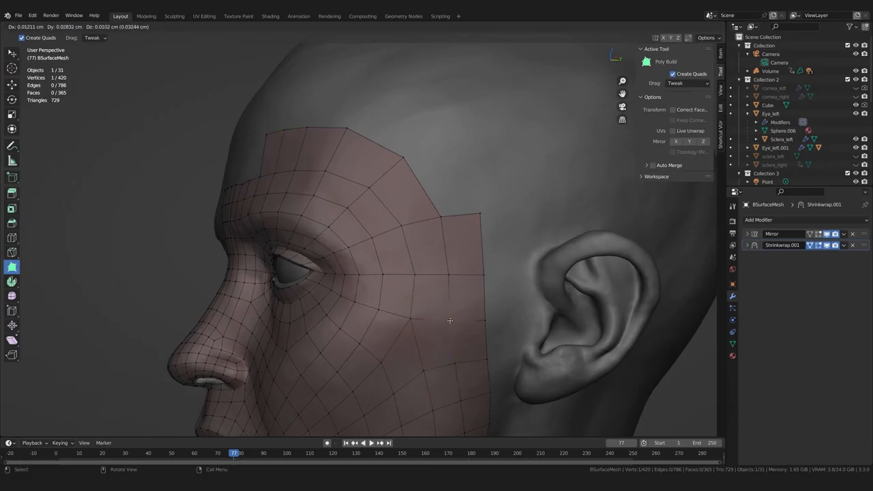
# - Extend the upper forehead row with further quads until it reaches the midline of the face
pyautogui.moveTo(417, 280); pyautogui.dragTo(521, 276, button='middle')
pyautogui.keyDown('shift'); pyautogui.moveTo(471, 157); pyautogui.dragTo(487, 235, button='middle'); pyautogui.keyUp('shift')
pyautogui.moveTo(453, 199); pyautogui.dragTo(450, 197)
pyautogui.keyDown('ctrl'); pyautogui.moveTo(451, 256); pyautogui.dragTo(433, 197); pyautogui.keyUp('ctrl')
pyautogui.keyDown('ctrl'); pyautogui.moveTo(433, 255); pyautogui.dragTo(419, 196); pyautogui.keyUp('ctrl')
pyautogui.keyDown('ctrl'); pyautogui.moveTo(363, 250); pyautogui.dragTo(353, 198); pyautogui.keyUp('ctrl')
pyautogui.moveTo(522, 225); pyautogui.dragTo(496, 208, button='middle')
# - Relax the new forehead quads in Sculpt Mode with the Slide Relax brush to even out their spacing
pyautogui.hotkey('ctrl', 'Tab')
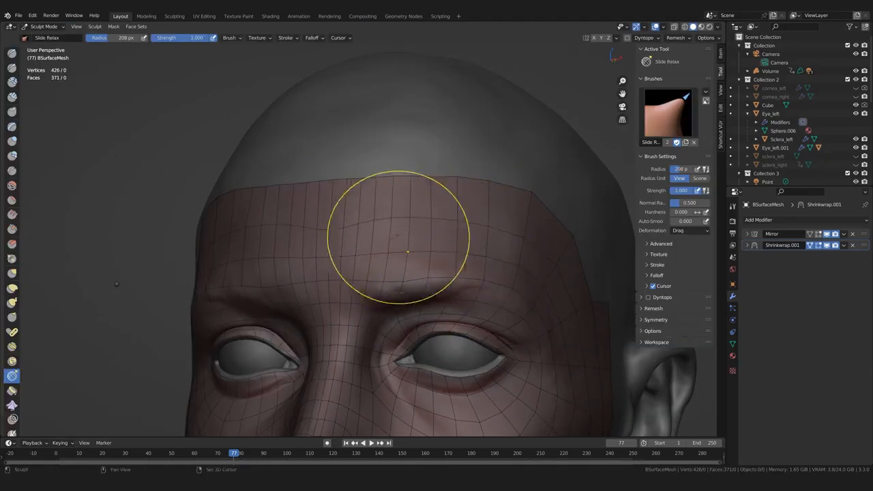
pyautogui.scroll(-3, 417, 266)
pyautogui.moveTo(416, 267); pyautogui.dragTo(526, 287, button='middle')
pyautogui.scroll(1, 511, 276)
pyautogui.scroll(1, 516, 289)
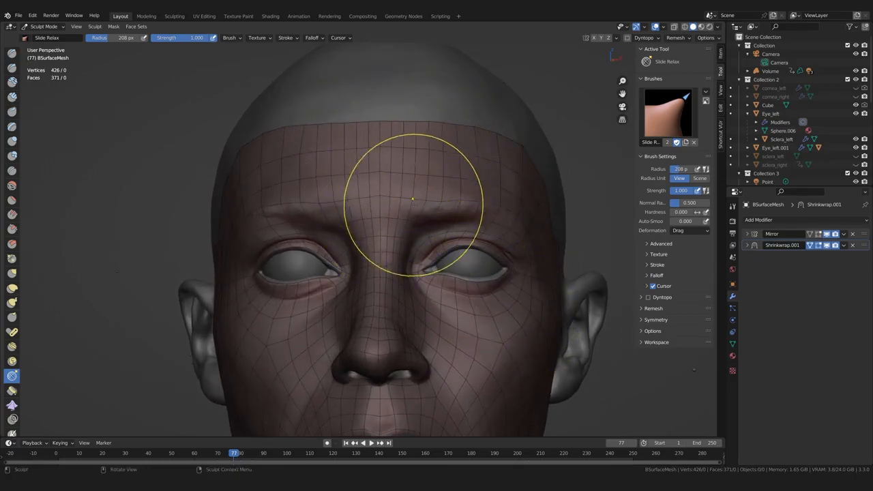
pyautogui.moveTo(432, 214)
pyautogui.mouseDown(button='middle')
pyautogui.moveTo(394, 257)
pyautogui.moveTo(335, 230)
pyautogui.mouseUp(button='middle')
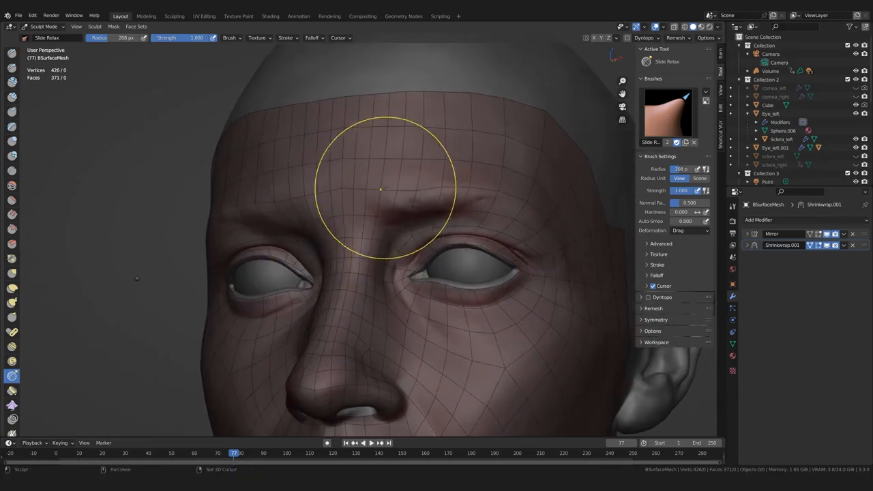
pyautogui.moveTo(374, 194)
pyautogui.mouseDown(button='middle')
pyautogui.moveTo(391, 195)
pyautogui.moveTo(418, 230)
pyautogui.mouseUp(button='middle')
pyautogui.scroll(1, 419, 231)
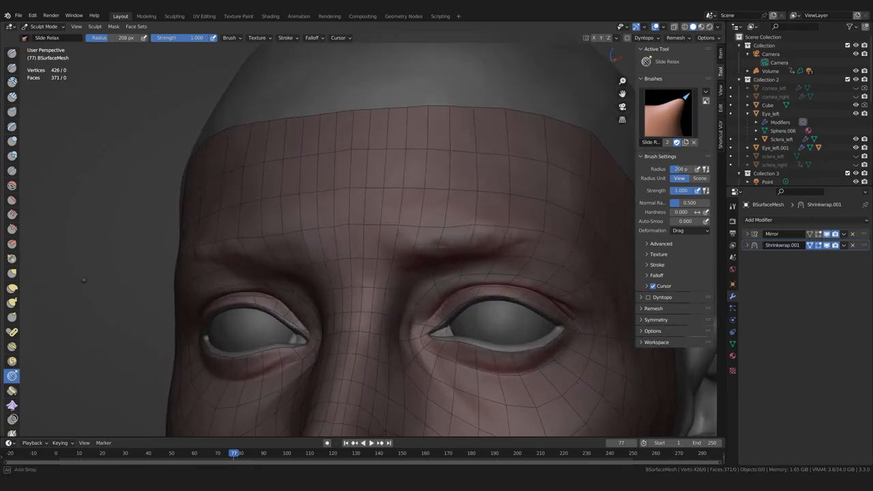
# - Return to Edit Mode and fine-tune the vertices in the edge row just above the brow
pyautogui.press('Tab')
pyautogui.moveTo(354, 240); pyautogui.dragTo(368, 241, button='middle')
pyautogui.moveTo(390, 218); pyautogui.dragTo(391, 220)
pyautogui.moveTo(508, 227); pyautogui.dragTo(479, 223)
pyautogui.keyDown('ctrl'); pyautogui.moveTo(479, 223); pyautogui.dragTo(466, 239, button='middle'); pyautogui.keyUp('ctrl')
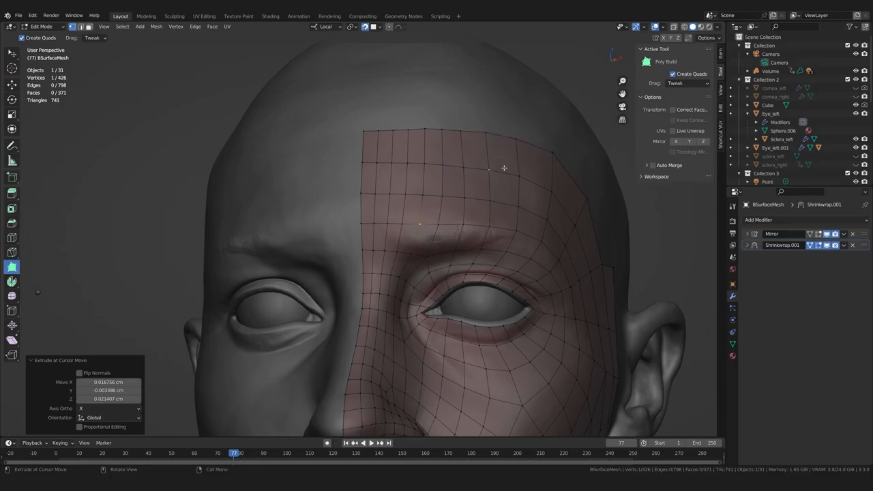
pyautogui.moveTo(439, 219); pyautogui.dragTo(414, 223, button='middle')
pyautogui.scroll(1, 414, 224)
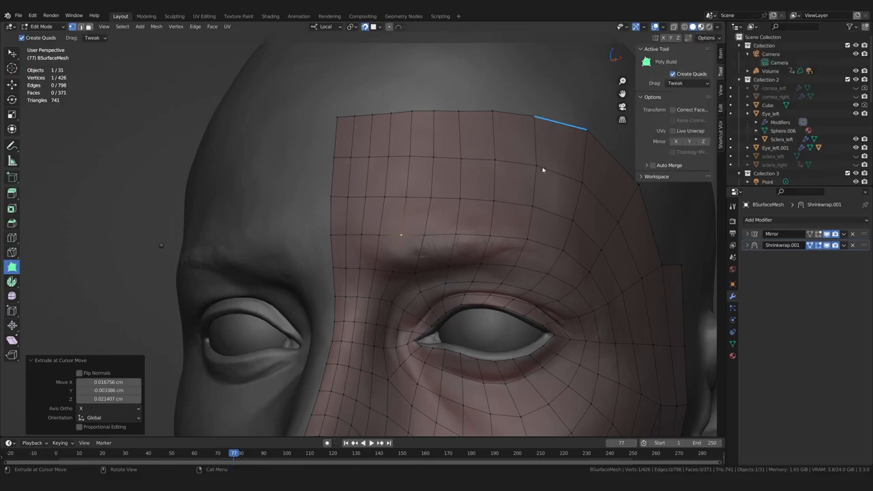
# - Preview the head with its skin and eyebrow texture and raise a vertex on the edge row above the brow
pyautogui.press('z')
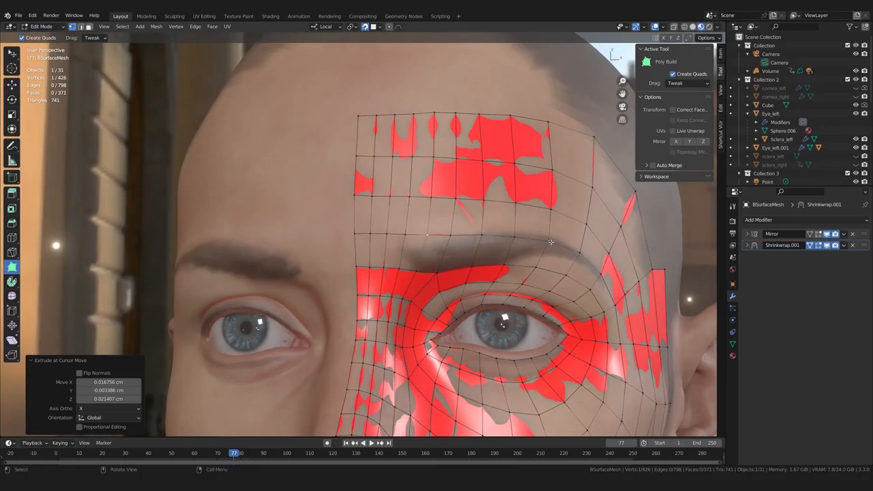
pyautogui.moveTo(582, 274); pyautogui.dragTo(413, 228, button='middle')
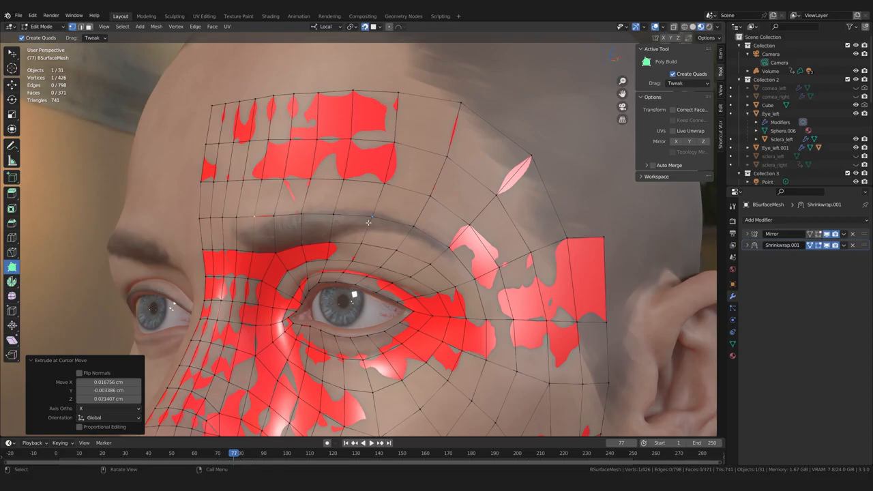
pyautogui.moveTo(369, 204); pyautogui.dragTo(417, 214, button='middle')
pyautogui.moveTo(417, 214); pyautogui.dragTo(413, 208)
pyautogui.moveTo(341, 219)
pyautogui.mouseDown(button='middle')
pyautogui.moveTo(359, 220)
pyautogui.moveTo(336, 211)
pyautogui.mouseUp(button='middle')
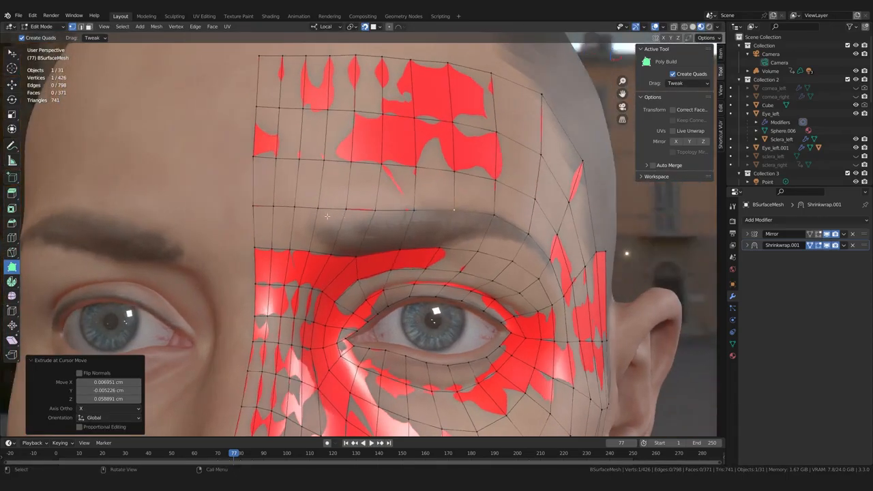
# - Align the vertices above and below the inner eyebrow so the edge rows follow its painted shape
pyautogui.moveTo(343, 210); pyautogui.dragTo(369, 212)
pyautogui.moveTo(359, 257); pyautogui.dragTo(400, 249)
pyautogui.moveTo(318, 208); pyautogui.dragTo(316, 217)
pyautogui.moveTo(298, 230); pyautogui.dragTo(324, 225, button='middle')
pyautogui.scroll(-1, 324, 227)
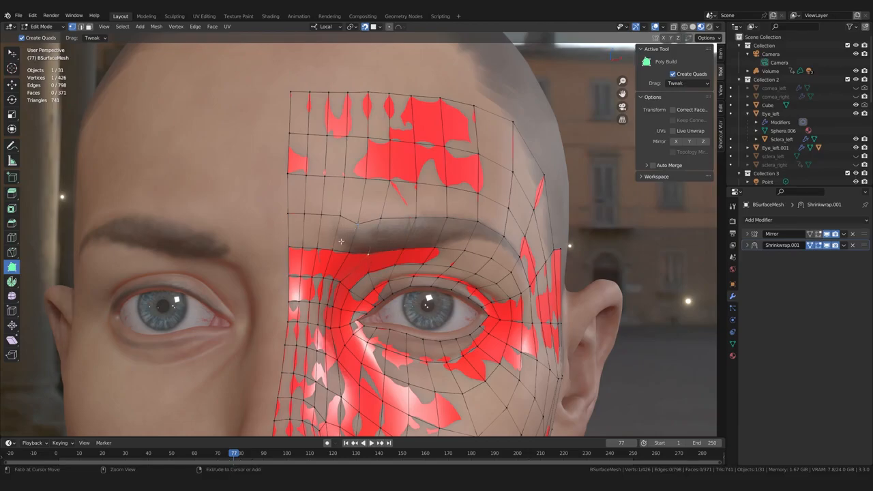
pyautogui.moveTo(358, 225)
pyautogui.mouseDown()
pyautogui.moveTo(304, 215)
pyautogui.moveTo(359, 219)
pyautogui.mouseUp()
# - Nudge the vertex below the outer end of the eyebrow and return the viewport to solid shading
pyautogui.moveTo(359, 218); pyautogui.dragTo(332, 253, button='middle')
pyautogui.scroll(2, 332, 253)
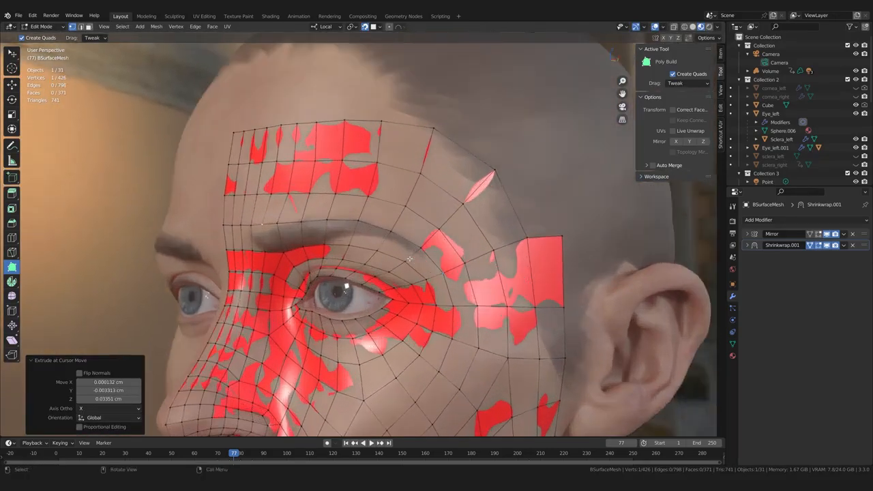
pyautogui.moveTo(407, 254); pyautogui.dragTo(408, 252)
pyautogui.moveTo(378, 259)
pyautogui.mouseDown(button='middle')
pyautogui.moveTo(360, 248)
pyautogui.moveTo(349, 219)
pyautogui.moveTo(368, 196)
pyautogui.moveTo(311, 266)
pyautogui.moveTo(294, 205)
pyautogui.moveTo(321, 189)
pyautogui.moveTo(339, 224)
pyautogui.moveTo(357, 222)
pyautogui.mouseUp(button='middle')
pyautogui.click(692, 26)
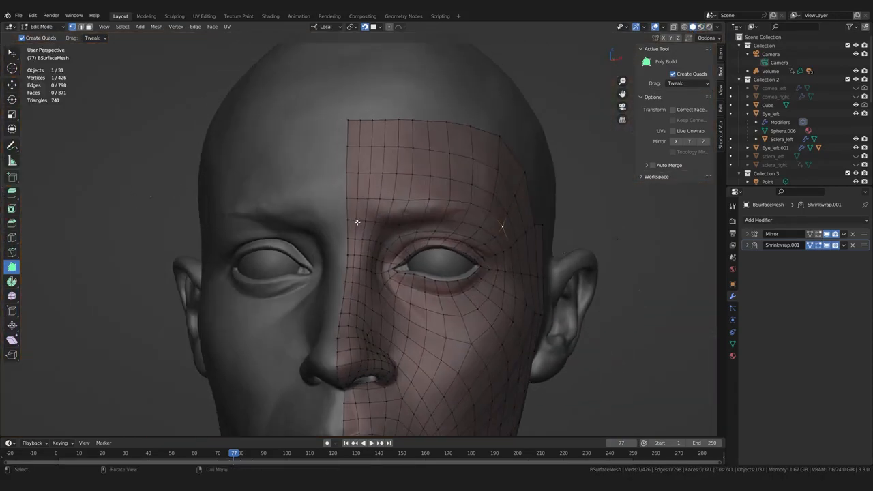
# - Even out the vertices between the brow and upper eyelid and around the inner eye corner
pyautogui.scroll(7, 356, 222)
pyautogui.keyDown('ctrl'); pyautogui.click(526, 281); pyautogui.keyUp('ctrl')
pyautogui.moveTo(572, 287); pyautogui.dragTo(576, 283)
pyautogui.moveTo(616, 295); pyautogui.dragTo(619, 290)
pyautogui.moveTo(519, 299); pyautogui.dragTo(544, 290, button='middle')
pyautogui.moveTo(508, 276); pyautogui.dragTo(484, 294)
pyautogui.moveTo(484, 294); pyautogui.dragTo(484, 296)
pyautogui.moveTo(484, 326); pyautogui.dragTo(482, 328)
pyautogui.moveTo(482, 328); pyautogui.dragTo(457, 323, button='middle')
pyautogui.moveTo(547, 252); pyautogui.dragTo(540, 272)
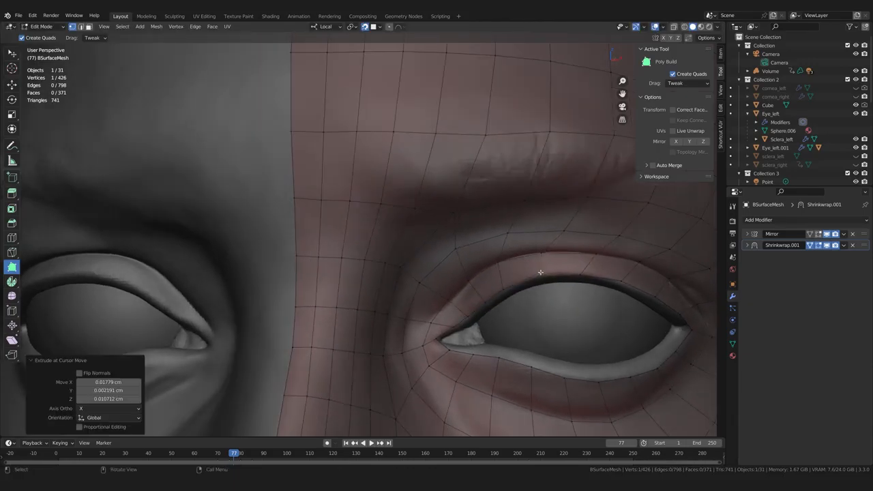
pyautogui.moveTo(593, 256); pyautogui.dragTo(594, 254)
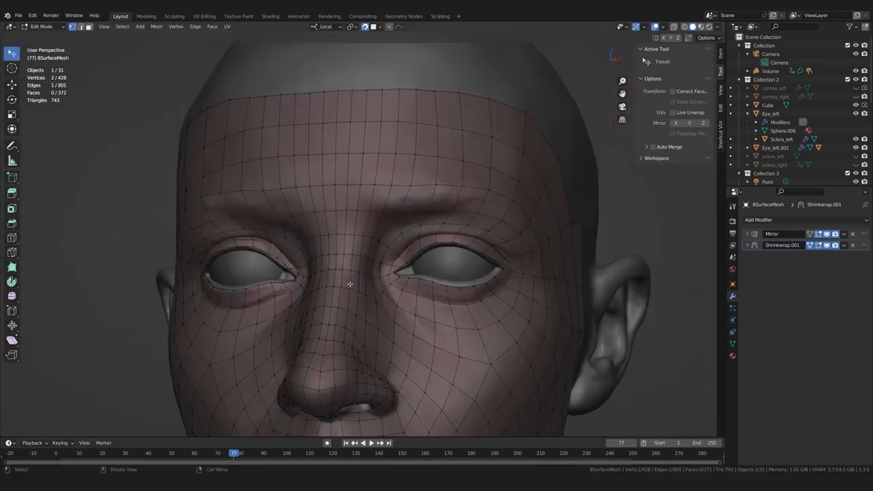
# - Switch the mesh to edge selection mode
pyautogui.moveTo(357, 291); pyautogui.dragTo(327, 244, button='middle')
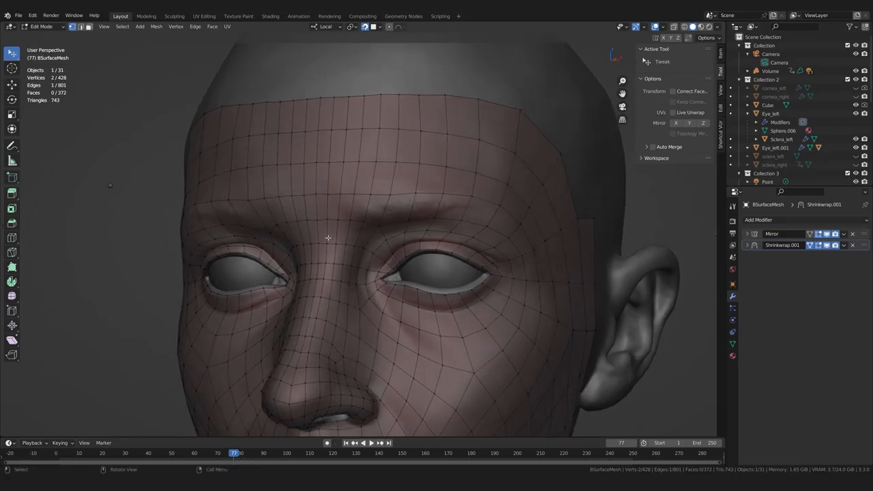
pyautogui.moveTo(316, 275); pyautogui.dragTo(322, 292, button='middle')
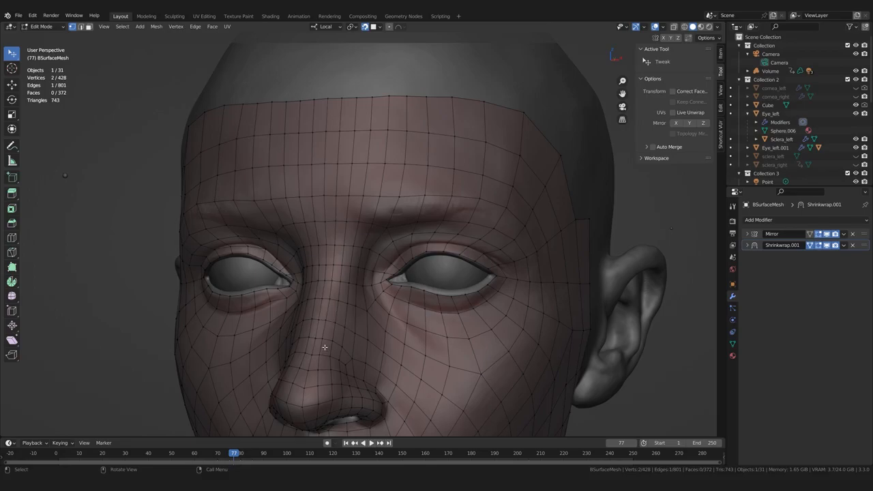
pyautogui.moveTo(341, 336); pyautogui.dragTo(346, 337, button='middle')
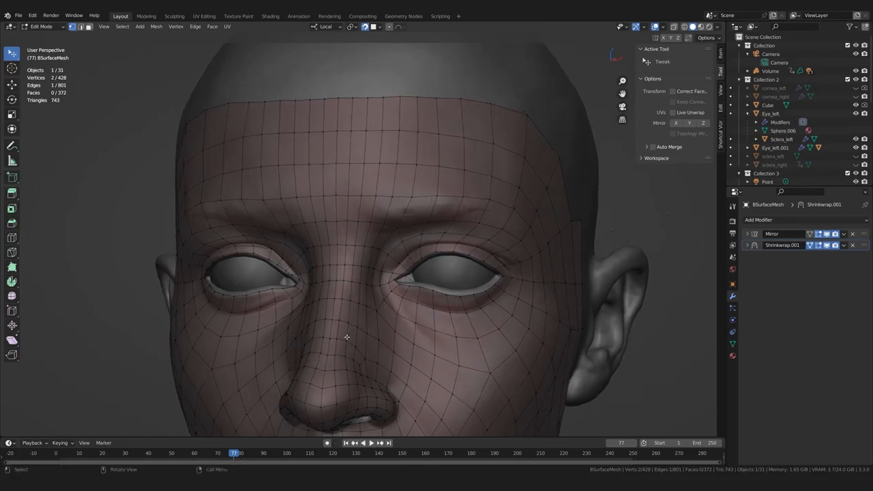
pyautogui.moveTo(375, 306); pyautogui.dragTo(369, 311, button='middle')
pyautogui.press('2')
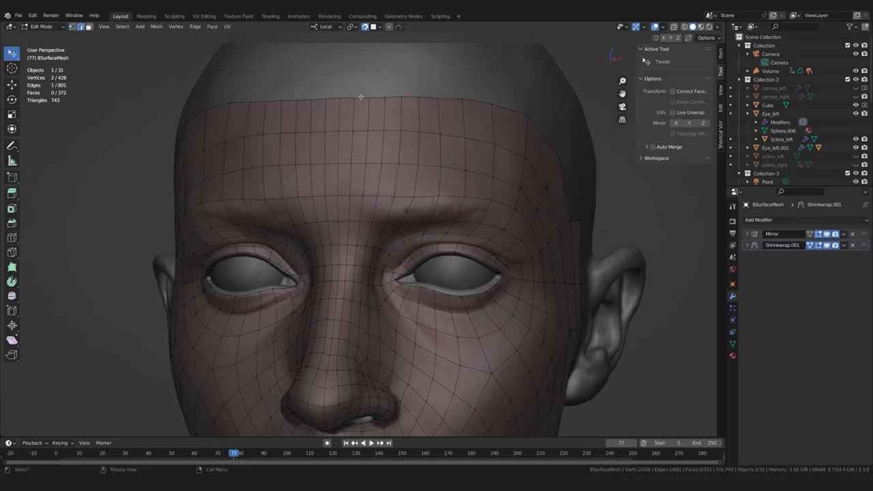
pyautogui.moveTo(361, 97); pyautogui.dragTo(373, 147, button='middle')
pyautogui.keyDown('ctrl'); pyautogui.click(370, 135); pyautogui.keyUp('ctrl')
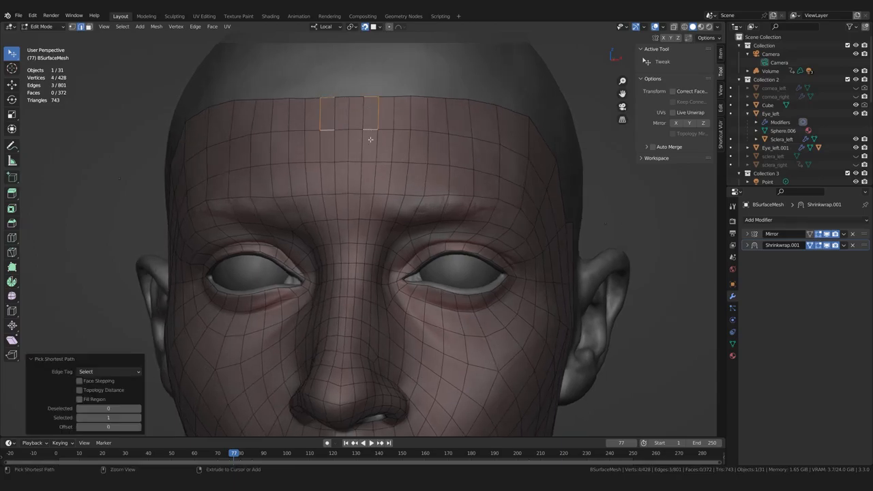
pyautogui.keyDown('shift'); pyautogui.click(370, 135); pyautogui.keyUp('shift')
pyautogui.keyDown('shift'); pyautogui.click(371, 162); pyautogui.keyUp('shift')
pyautogui.keyDown('shift'); pyautogui.click(365, 194); pyautogui.keyUp('shift')
pyautogui.keyDown('shift'); pyautogui.click(365, 219); pyautogui.keyUp('shift')
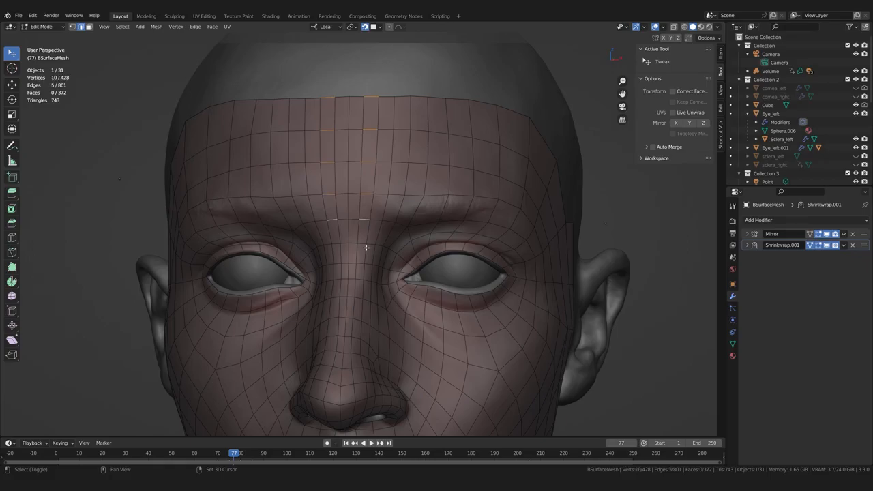
pyautogui.moveTo(360, 293)
pyautogui.mouseDown(button='middle')
pyautogui.moveTo(343, 308)
pyautogui.moveTo(351, 308)
pyautogui.moveTo(348, 293)
pyautogui.mouseUp(button='middle')
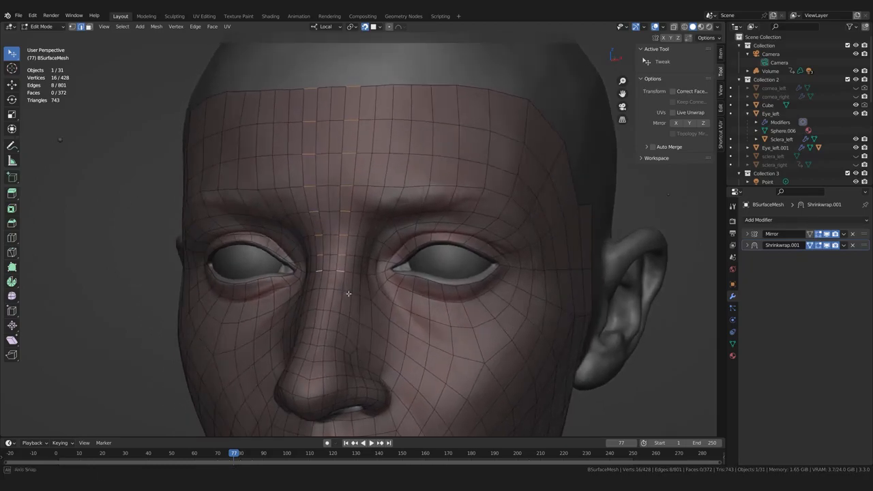
pyautogui.moveTo(347, 198); pyautogui.dragTo(358, 197, button='middle')
# - Collapse the column of short cross edges running from the top of the forehead past the inner brow down the nose bridge
pyautogui.click(383, 96)
pyautogui.keyDown('shift'); pyautogui.click(383, 127); pyautogui.keyUp('shift')
pyautogui.keyDown('shift'); pyautogui.click(379, 160); pyautogui.keyUp('shift')
pyautogui.keyDown('shift'); pyautogui.click(374, 213); pyautogui.keyUp('shift')
pyautogui.moveTo(375, 213); pyautogui.dragTo(373, 193, button='middle')
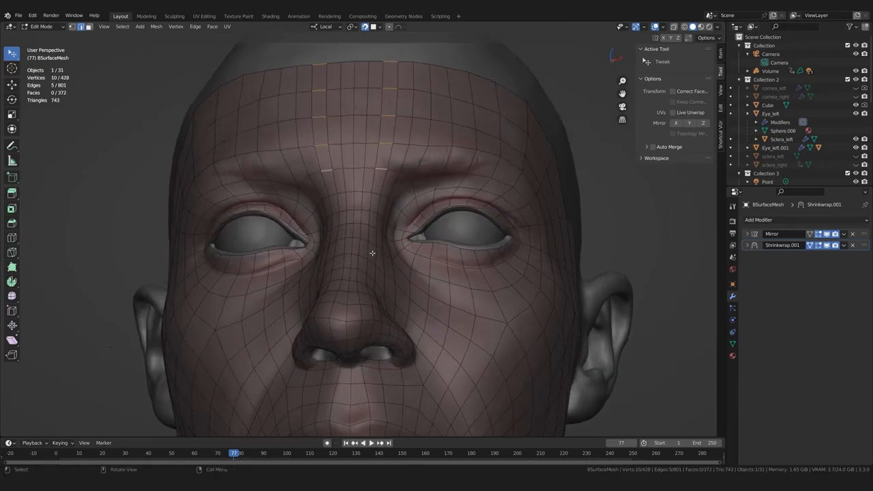
pyautogui.moveTo(373, 253); pyautogui.dragTo(376, 214, button='middle')
pyautogui.keyDown('shift'); pyautogui.click(371, 232); pyautogui.keyUp('shift')
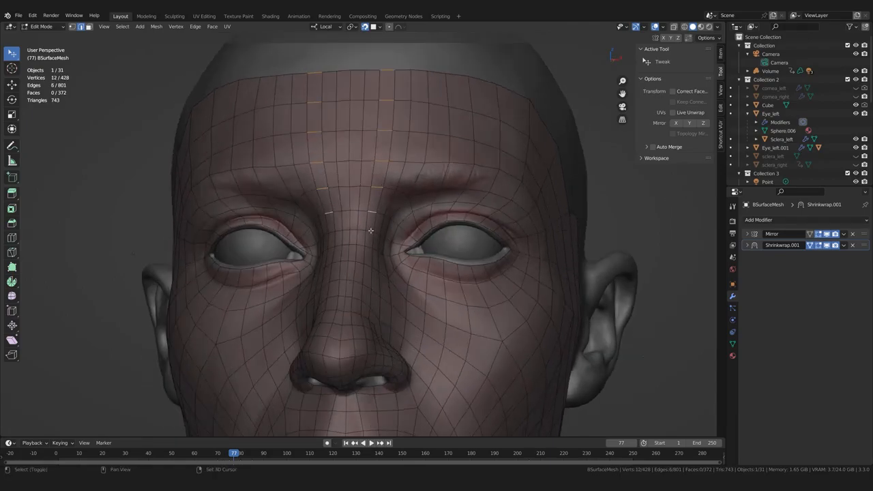
pyautogui.keyDown('shift'); pyautogui.click(368, 265); pyautogui.keyUp('shift')
pyautogui.press('x')
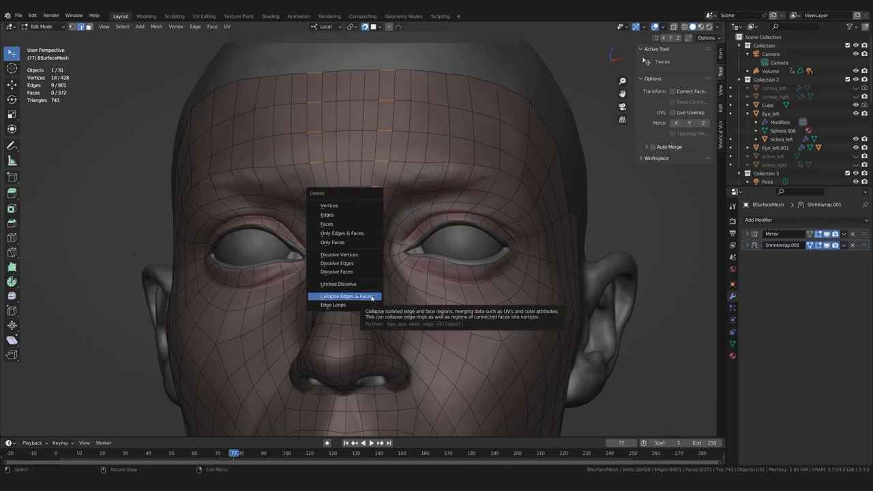
pyautogui.click(371, 297)
# - Collapse the five cross edges in the column running down the nose wing to the nostril rim
pyautogui.moveTo(371, 297); pyautogui.dragTo(328, 284, button='middle')
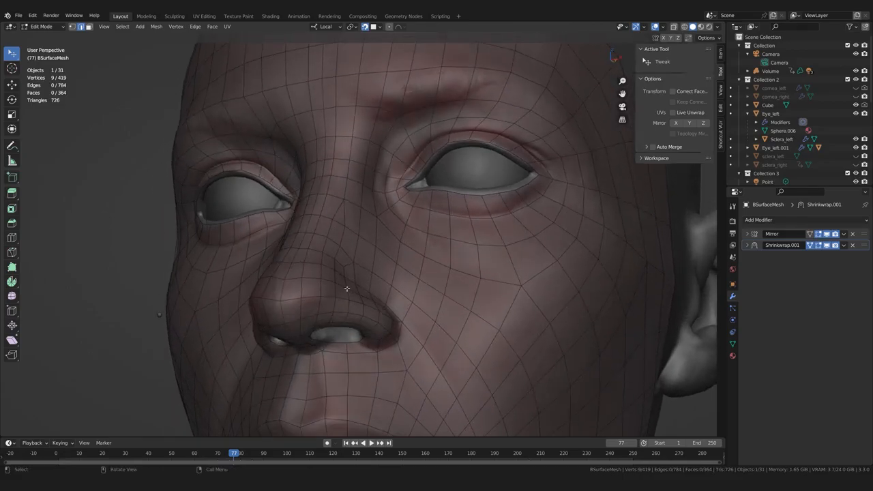
pyautogui.moveTo(350, 296); pyautogui.dragTo(350, 239, button='middle')
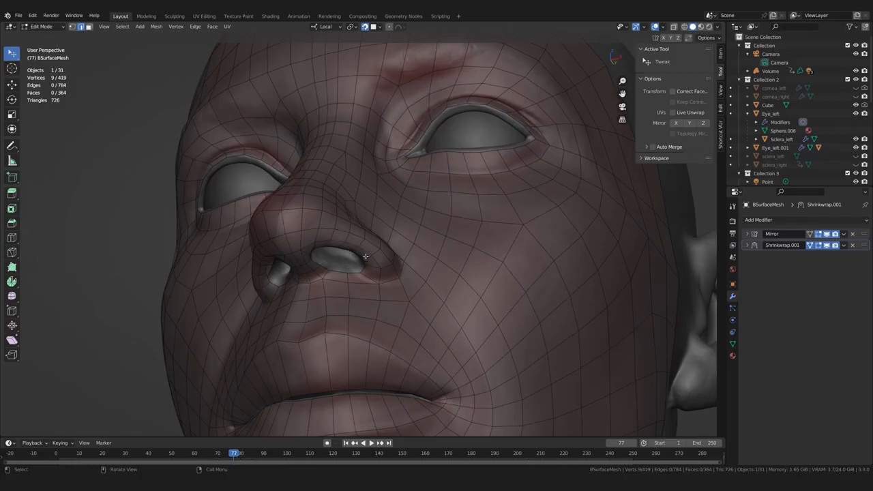
pyautogui.moveTo(336, 243); pyautogui.dragTo(324, 275, button='middle')
pyautogui.click(324, 275)
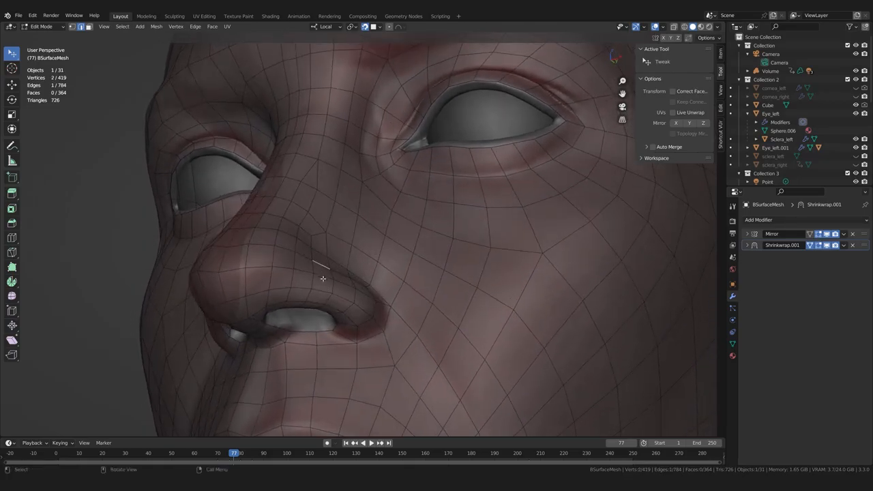
pyautogui.keyDown('shift'); pyautogui.click(327, 277); pyautogui.keyUp('shift')
pyautogui.keyDown('shift'); pyautogui.click(325, 292); pyautogui.keyUp('shift')
pyautogui.keyDown('shift'); pyautogui.click(320, 303); pyautogui.keyUp('shift')
pyautogui.keyDown('shift'); pyautogui.click(317, 307); pyautogui.keyUp('shift')
pyautogui.moveTo(330, 298); pyautogui.dragTo(340, 294, button='middle')
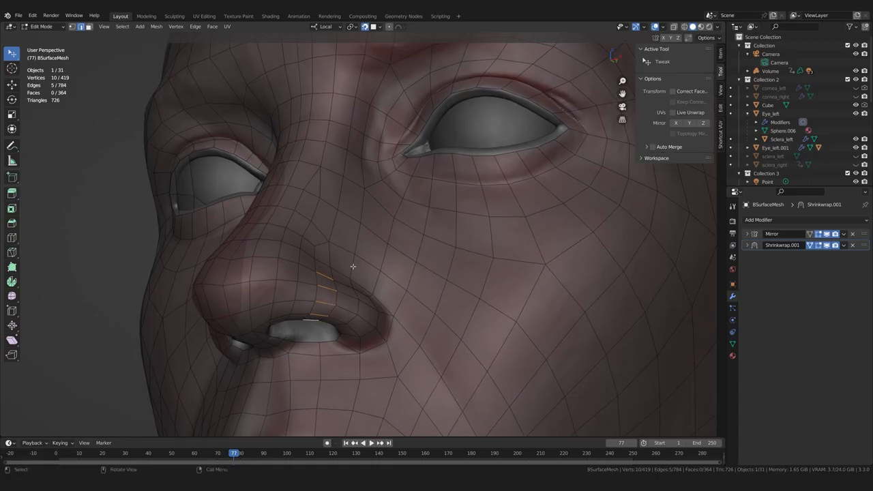
pyautogui.press('x')
pyautogui.click(353, 268)
# - Collapse the five cross edges in the column running down the side of the nose toward its tip
pyautogui.moveTo(341, 282); pyautogui.dragTo(321, 311, button='middle')
pyautogui.moveTo(341, 266); pyautogui.dragTo(314, 309, button='middle')
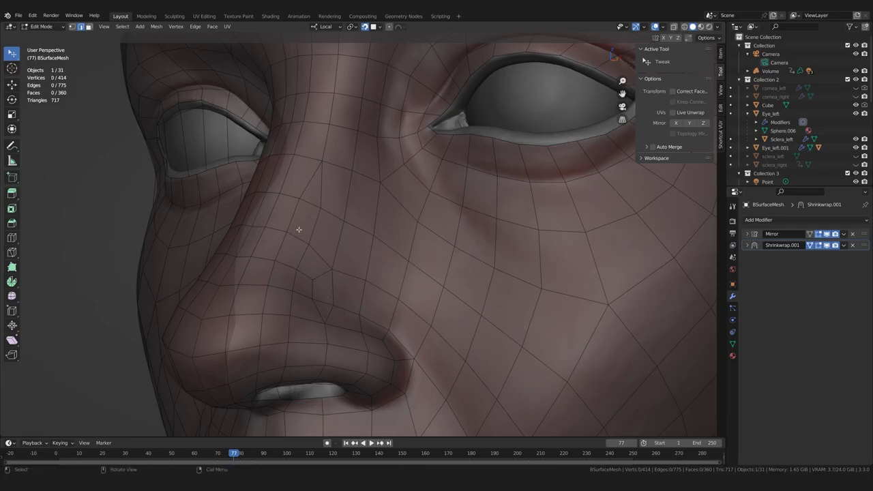
pyautogui.click(309, 203)
pyautogui.keyDown('shift'); pyautogui.click(298, 238); pyautogui.keyUp('shift')
pyautogui.keyDown('shift'); pyautogui.click(285, 266); pyautogui.keyUp('shift')
pyautogui.keyDown('shift'); pyautogui.click(280, 289); pyautogui.keyUp('shift')
pyautogui.keyDown('shift'); pyautogui.click(276, 315); pyautogui.keyUp('shift')
pyautogui.press('x')
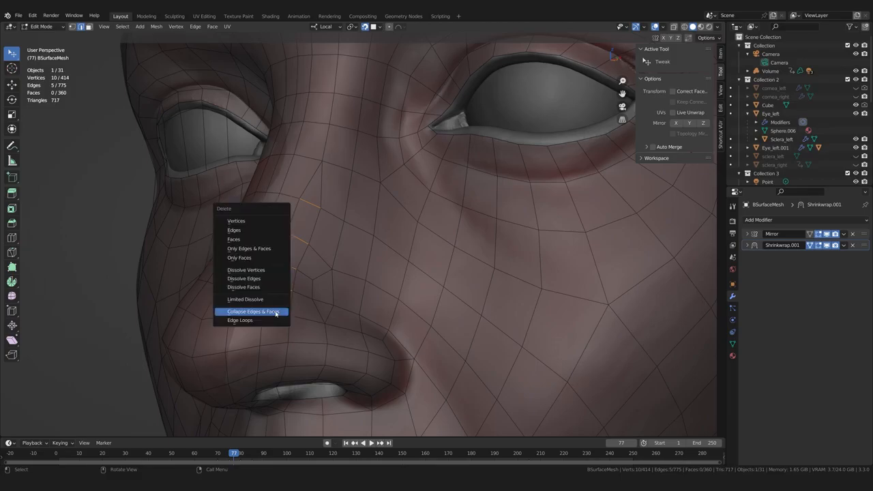
pyautogui.click(275, 312)
pyautogui.moveTo(272, 308); pyautogui.dragTo(293, 298, button='middle')
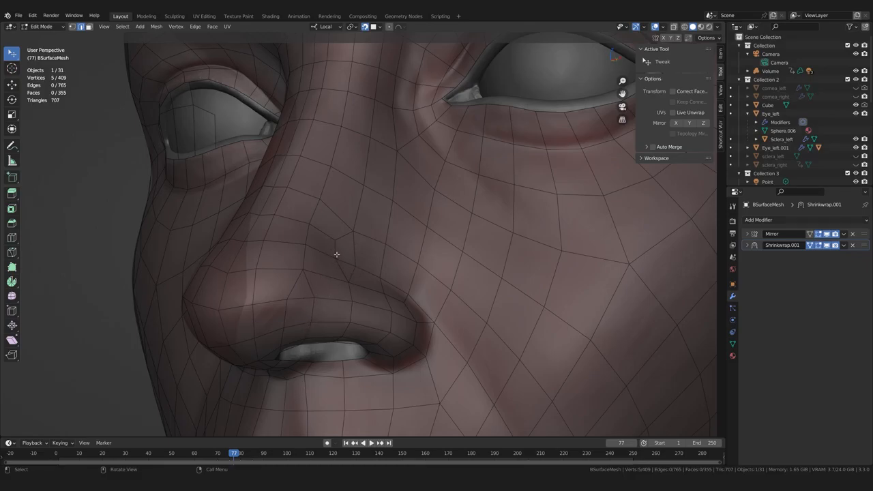
# - Knife-cut new edges through the faces above the nostril wing and dissolve the two redundant edges beside the cut
pyautogui.press('k')
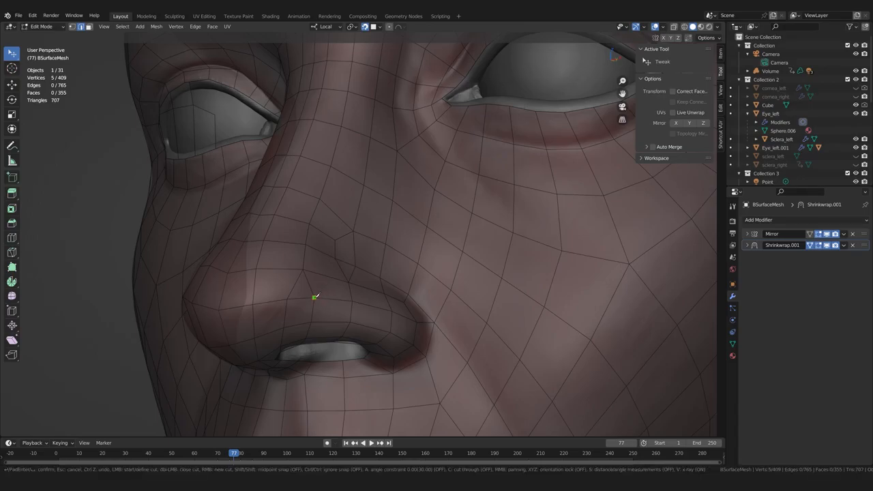
pyautogui.press('Return')
pyautogui.moveTo(334, 270); pyautogui.dragTo(320, 306, button='middle')
pyautogui.click(326, 281)
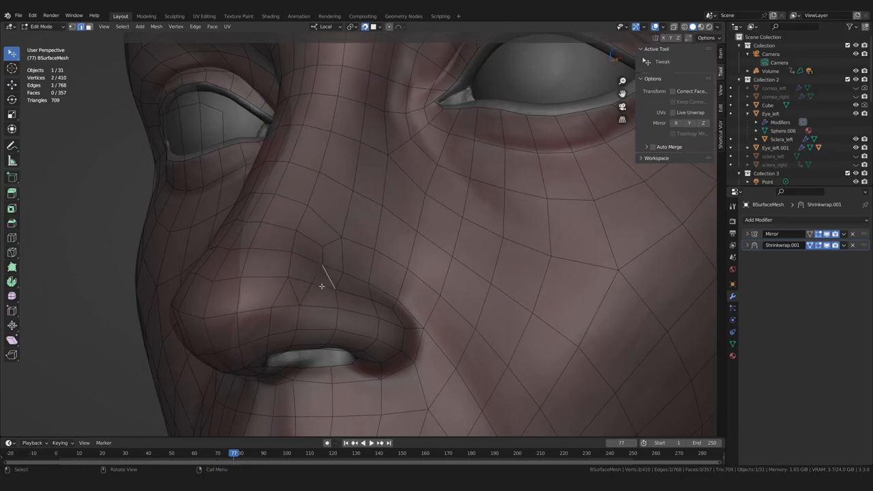
pyautogui.keyDown('shift'); pyautogui.click(292, 291); pyautogui.keyUp('shift')
pyautogui.press('x')
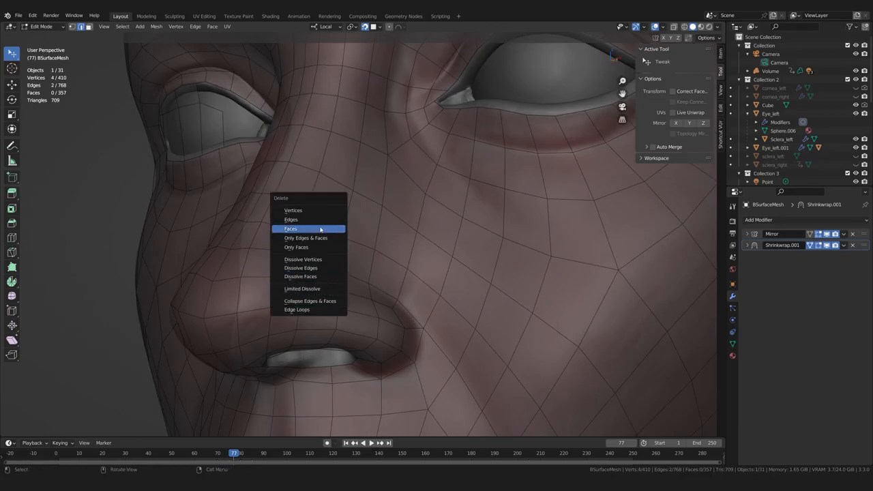
pyautogui.click(300, 268)
# - Even out the column spacing in Sculpt Mode along the nose side, past the inner brow and up the forehead
pyautogui.scroll(-3, 282, 327)
pyautogui.moveTo(282, 327); pyautogui.dragTo(325, 313, button='middle')
pyautogui.scroll(4, 323, 357)
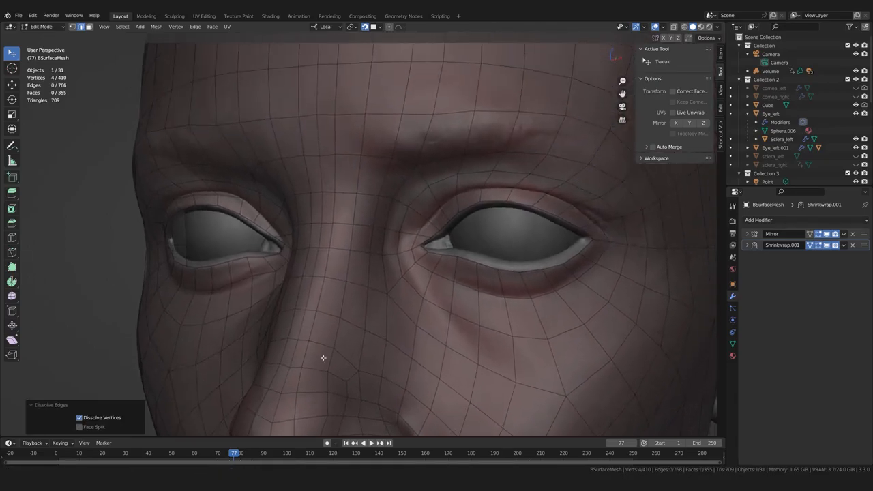
pyautogui.scroll(-1, 323, 357)
pyautogui.scroll(3, 317, 352)
pyautogui.moveTo(317, 352)
pyautogui.keyDown('shift'); pyautogui.mouseDown(button='middle')
pyautogui.moveTo(307, 310)
pyautogui.moveTo(265, 312)
pyautogui.moveTo(357, 308)
pyautogui.mouseUp(button='middle'); pyautogui.keyUp('shift')
pyautogui.hotkey('ctrl', 'Tab')
pyautogui.moveTo(329, 315)
pyautogui.mouseDown()
pyautogui.moveTo(300, 288)
pyautogui.moveTo(335, 276)
pyautogui.moveTo(281, 291)
pyautogui.moveTo(293, 210)
pyautogui.mouseUp()
pyautogui.moveTo(297, 209)
pyautogui.mouseDown(button='middle')
pyautogui.moveTo(310, 211)
pyautogui.moveTo(315, 172)
pyautogui.mouseUp(button='middle')
pyautogui.keyDown('shift'); pyautogui.moveTo(315, 225); pyautogui.dragTo(328, 294, button='middle'); pyautogui.keyUp('shift')
pyautogui.scroll(-1, 328, 294)
pyautogui.scroll(1, 327, 269)
pyautogui.moveTo(344, 197)
pyautogui.mouseDown(button='middle')
pyautogui.moveTo(355, 214)
pyautogui.moveTo(339, 201)
pyautogui.moveTo(360, 204)
pyautogui.moveTo(363, 236)
pyautogui.mouseUp(button='middle')
pyautogui.scroll(-1, 344, 198)
pyautogui.moveTo(372, 213); pyautogui.dragTo(347, 228)
pyautogui.moveTo(346, 231); pyautogui.dragTo(357, 233, button='middle')
pyautogui.moveTo(390, 161); pyautogui.dragTo(390, 179)
pyautogui.moveTo(388, 122); pyautogui.dragTo(398, 124)
pyautogui.moveTo(423, 123); pyautogui.dragTo(428, 128)
pyautogui.moveTo(429, 145); pyautogui.dragTo(432, 146)
pyautogui.keyDown('shift'); pyautogui.moveTo(440, 136); pyautogui.dragTo(426, 182, button='middle'); pyautogui.keyUp('shift')
pyautogui.scroll(-3, 487, 162)
pyautogui.press('c')
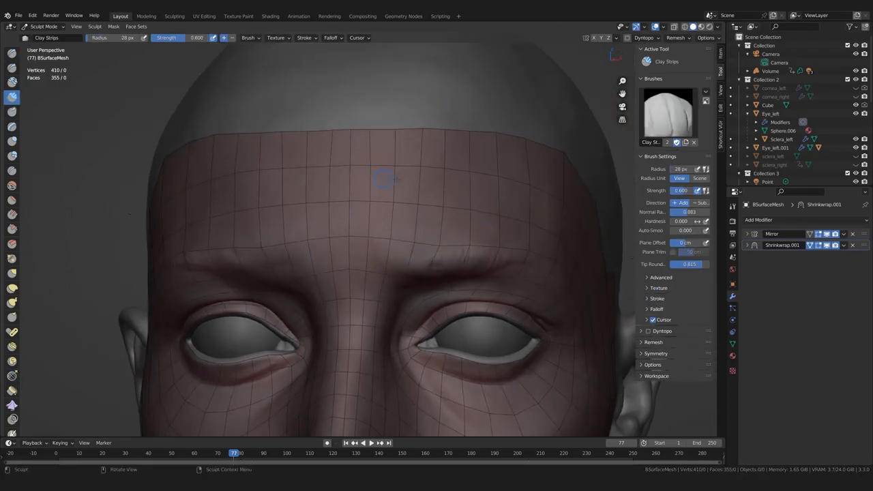
# - Select the forehead's top border edges in Edit Mode and distribute them evenly with the LoopTools Space operation
pyautogui.press('Tab')
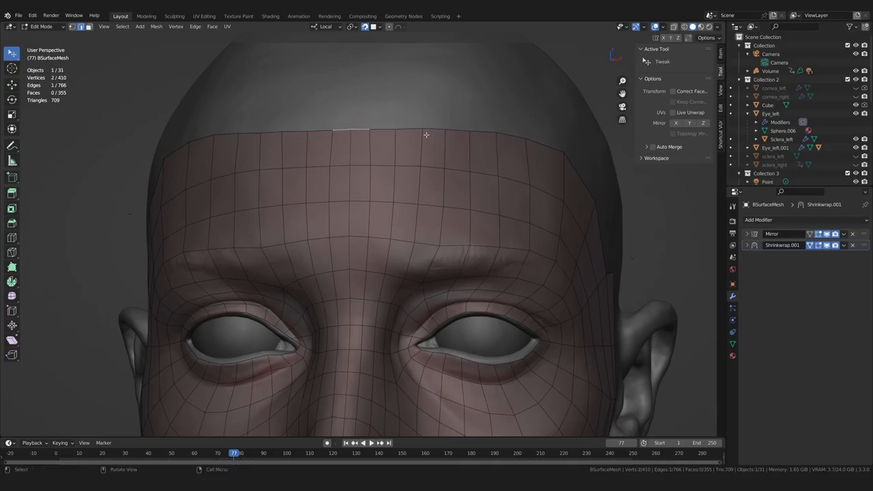
pyautogui.keyDown('ctrl'); pyautogui.click(552, 145); pyautogui.keyUp('ctrl')
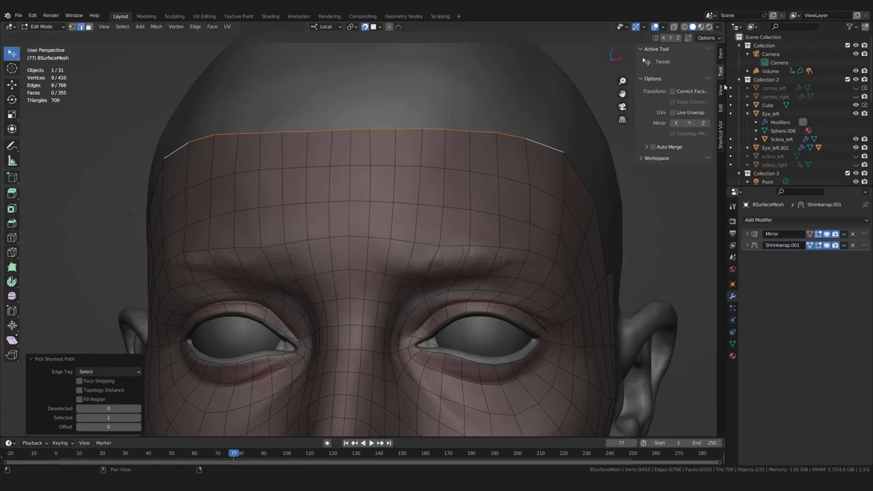
pyautogui.click(721, 107)
pyautogui.click(680, 121)
# - Relax the forehead quads above the brow in Sculpt Mode with the Slide Relax brush
pyautogui.scroll(-2, 411, 233)
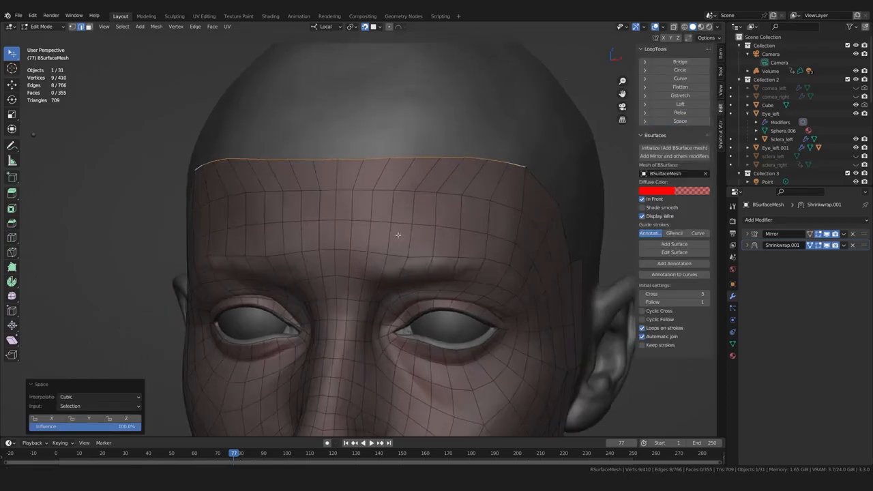
pyautogui.hotkey('ctrl', 'Tab')
pyautogui.scroll(1, 412, 228)
pyautogui.click(11, 375)
pyautogui.moveTo(401, 214)
pyautogui.mouseDown()
pyautogui.moveTo(396, 198)
pyautogui.moveTo(399, 223)
pyautogui.mouseUp()
pyautogui.moveTo(369, 250)
pyautogui.mouseDown(button='middle')
pyautogui.moveTo(389, 236)
pyautogui.moveTo(388, 218)
pyautogui.moveTo(416, 241)
pyautogui.moveTo(368, 247)
pyautogui.mouseUp(button='middle')
pyautogui.scroll(-2, 387, 218)
pyautogui.scroll(1, 412, 240)
pyautogui.moveTo(369, 247); pyautogui.dragTo(459, 217)
pyautogui.moveTo(369, 204); pyautogui.dragTo(352, 202, button='middle')
pyautogui.moveTo(353, 202)
pyautogui.mouseDown()
pyautogui.moveTo(542, 214)
pyautogui.moveTo(508, 211)
pyautogui.mouseUp()
pyautogui.moveTo(508, 211); pyautogui.dragTo(416, 221)
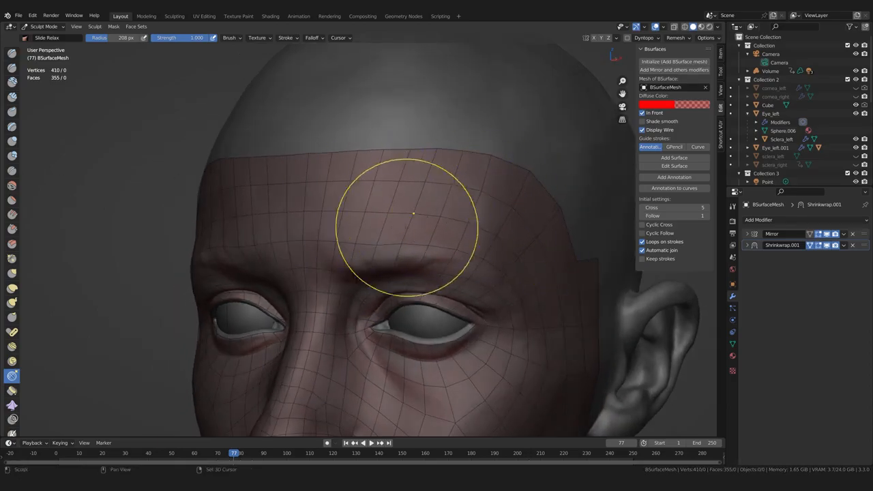
pyautogui.moveTo(389, 213)
pyautogui.mouseDown(button='middle')
pyautogui.moveTo(441, 144)
pyautogui.moveTo(448, 243)
pyautogui.mouseUp(button='middle')
pyautogui.moveTo(396, 249)
pyautogui.mouseDown(button='middle')
pyautogui.moveTo(320, 232)
pyautogui.moveTo(416, 233)
pyautogui.mouseUp(button='middle')
pyautogui.scroll(1, 372, 239)
pyautogui.scroll(-1, 417, 232)
pyautogui.scroll(1, 421, 229)
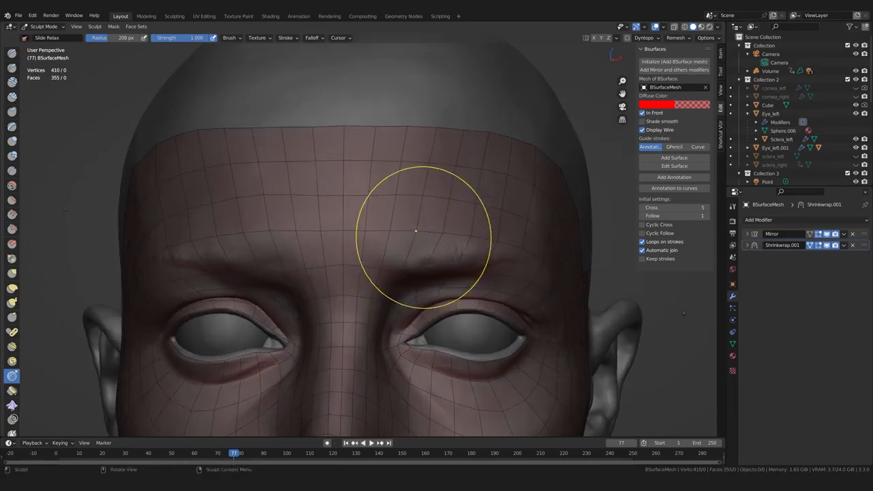
# - Relax the upper forehead rows and the border corner toward the temple with the Slide Relax brush
pyautogui.keyDown('ctrl'); pyautogui.moveTo(390, 231); pyautogui.dragTo(434, 222, button='middle'); pyautogui.keyUp('ctrl')
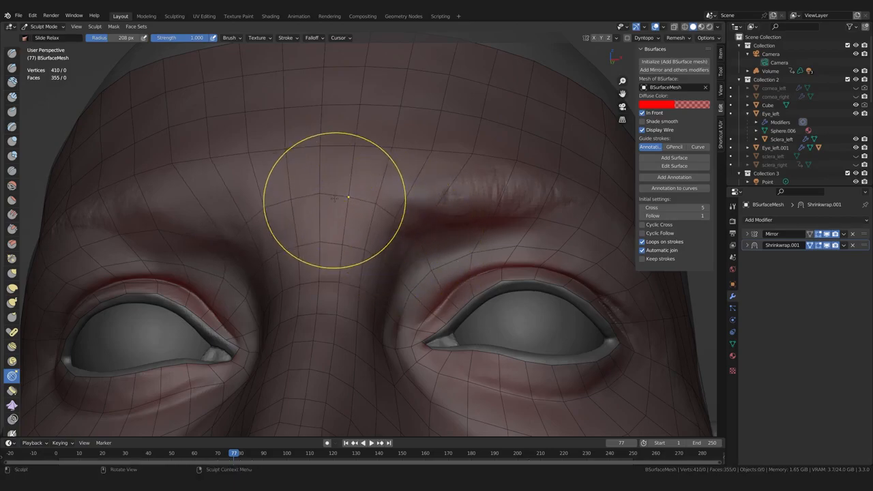
pyautogui.moveTo(324, 234); pyautogui.dragTo(332, 256, button='middle')
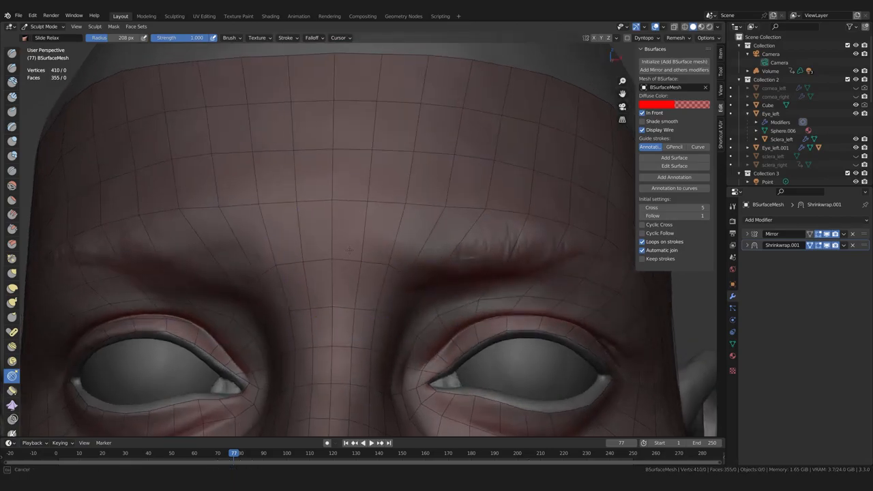
pyautogui.scroll(5, 403, 279)
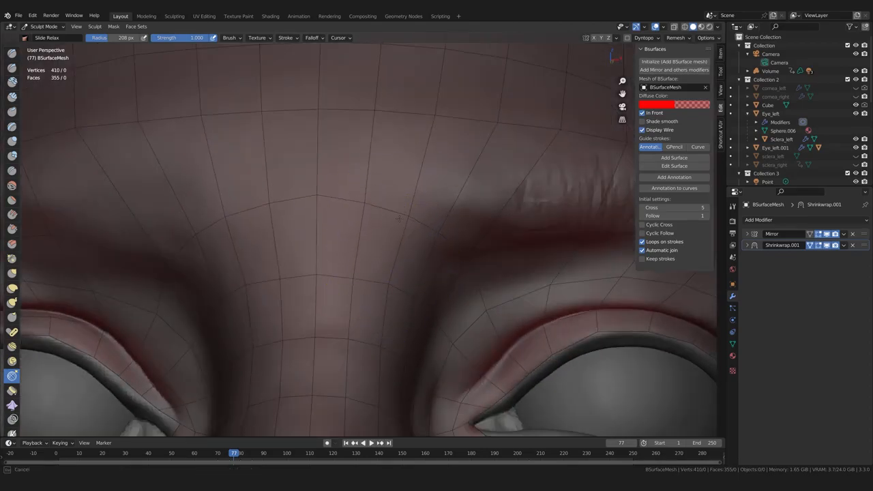
pyautogui.scroll(-4, 334, 213)
pyautogui.moveTo(396, 215); pyautogui.dragTo(399, 234, button='middle')
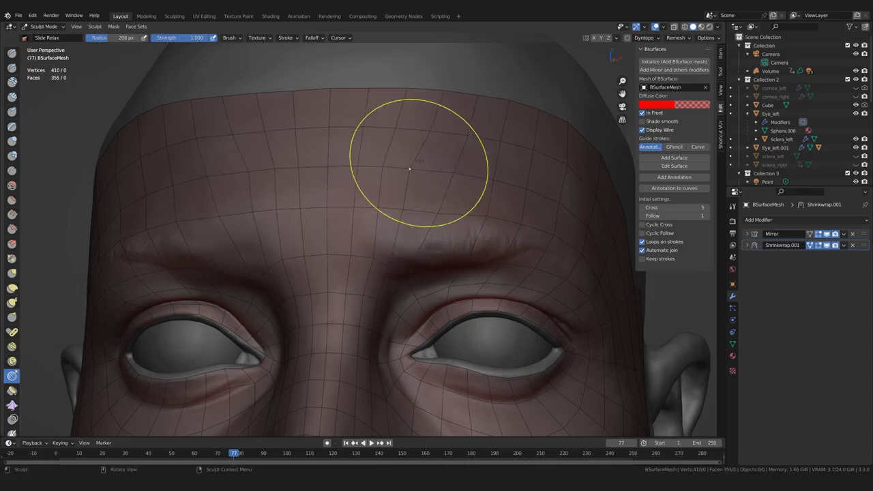
pyautogui.scroll(-1, 409, 172)
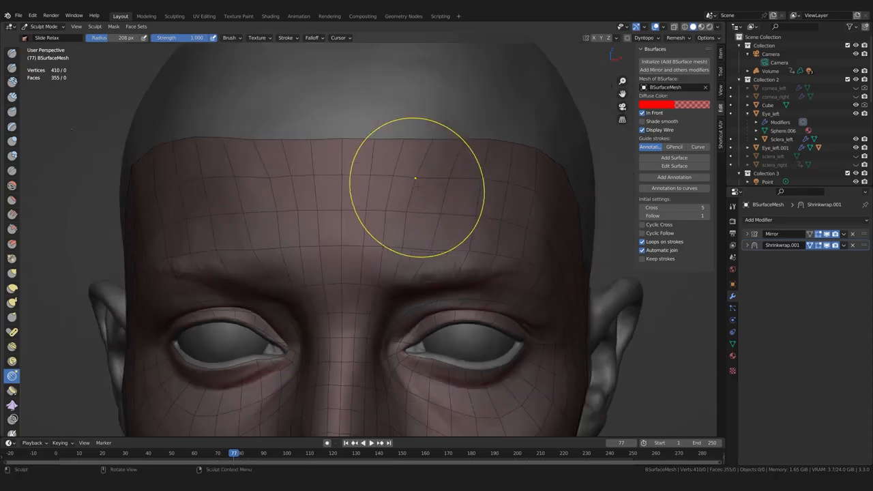
pyautogui.moveTo(413, 180); pyautogui.dragTo(420, 167, button='middle')
pyautogui.moveTo(629, 286)
pyautogui.mouseDown(button='middle')
pyautogui.moveTo(636, 306)
pyautogui.moveTo(640, 293)
pyautogui.mouseUp(button='middle')
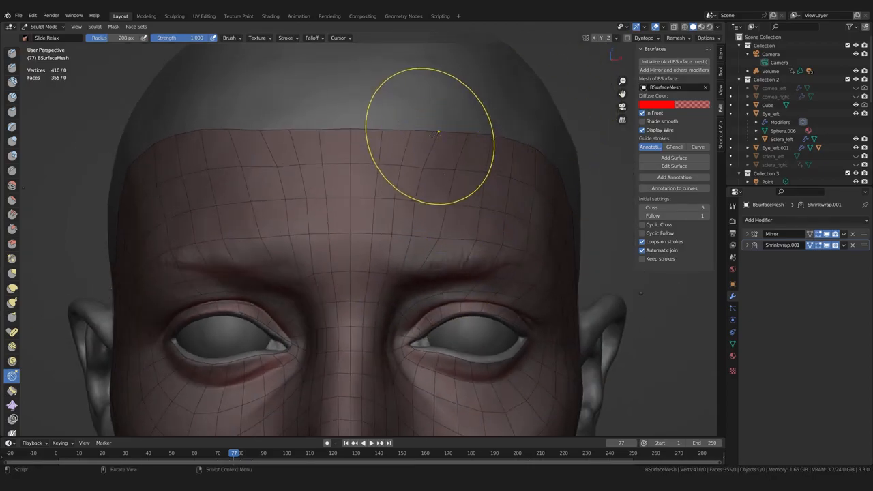
pyautogui.moveTo(422, 139); pyautogui.dragTo(421, 154)
pyautogui.moveTo(421, 154)
pyautogui.mouseDown(button='middle')
pyautogui.moveTo(412, 218)
pyautogui.moveTo(378, 211)
pyautogui.moveTo(360, 247)
pyautogui.moveTo(396, 217)
pyautogui.moveTo(377, 226)
pyautogui.mouseUp(button='middle')
pyautogui.scroll(2, 396, 252)
pyautogui.moveTo(399, 262); pyautogui.dragTo(408, 229, button='middle')
pyautogui.keyDown('ctrl'); pyautogui.moveTo(521, 169); pyautogui.dragTo(470, 178, button='middle'); pyautogui.keyUp('ctrl')
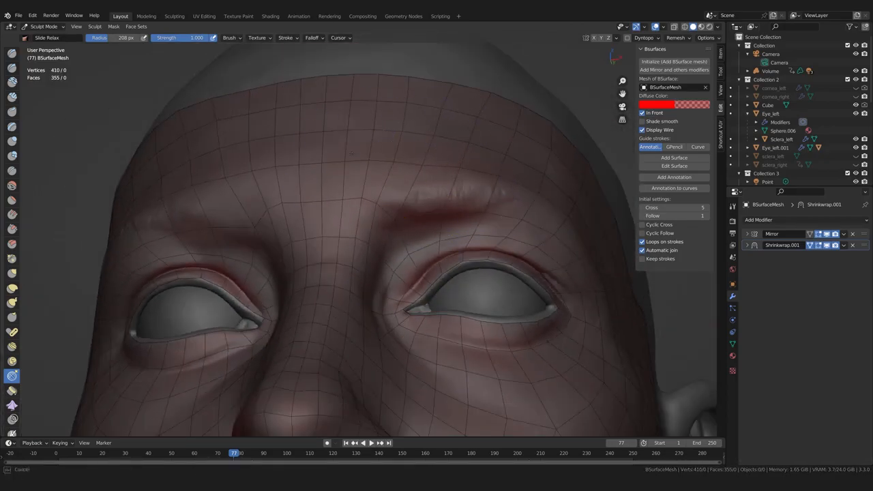
pyautogui.moveTo(340, 222)
pyautogui.mouseDown(button='middle')
pyautogui.moveTo(309, 243)
pyautogui.moveTo(403, 188)
pyautogui.mouseUp(button='middle')
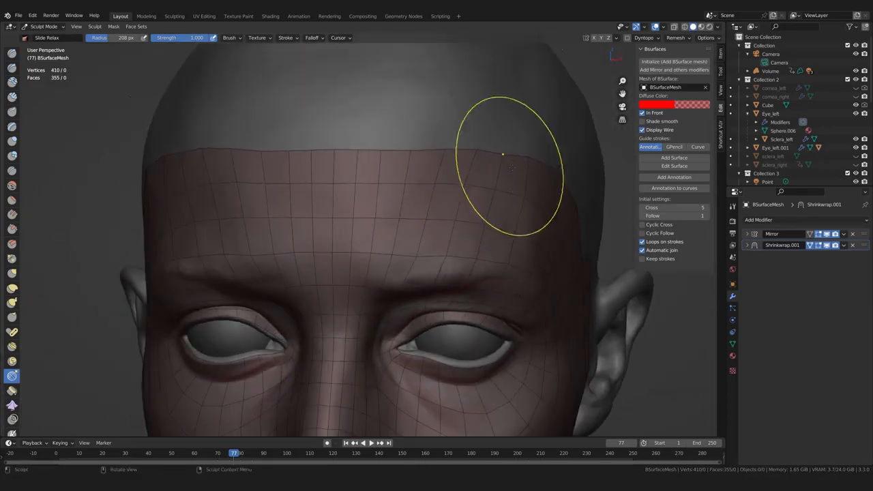
pyautogui.moveTo(512, 155); pyautogui.dragTo(464, 166, button='middle')
pyautogui.moveTo(535, 194); pyautogui.dragTo(566, 219)
pyautogui.keyDown('ctrl'); pyautogui.moveTo(565, 218); pyautogui.dragTo(493, 231, button='middle'); pyautogui.keyUp('ctrl')
pyautogui.moveTo(437, 198); pyautogui.dragTo(500, 164, button='middle')
# - Adjust the forehead's top border edges near the temple to even out their spacing
pyautogui.press('Tab')
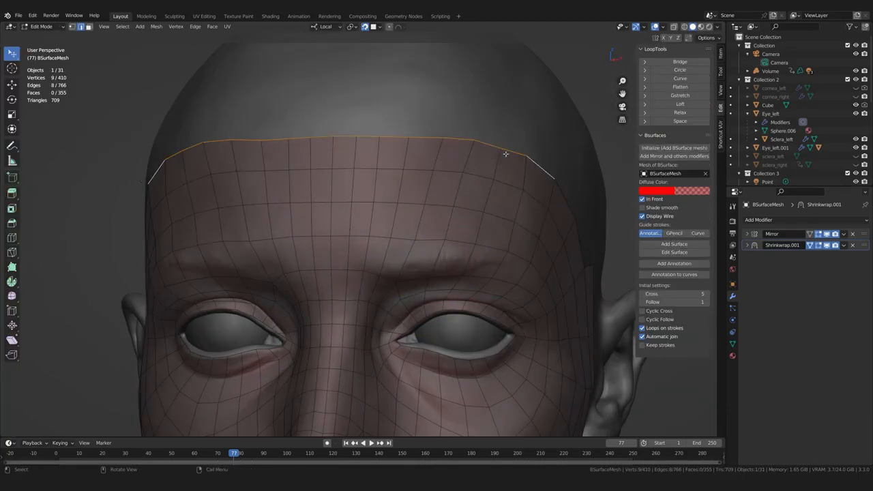
pyautogui.click(499, 148)
pyautogui.press('g')
pyautogui.moveTo(436, 139); pyautogui.dragTo(437, 139)
pyautogui.moveTo(437, 139); pyautogui.dragTo(457, 140, button='middle')
pyautogui.moveTo(409, 138); pyautogui.dragTo(446, 138)
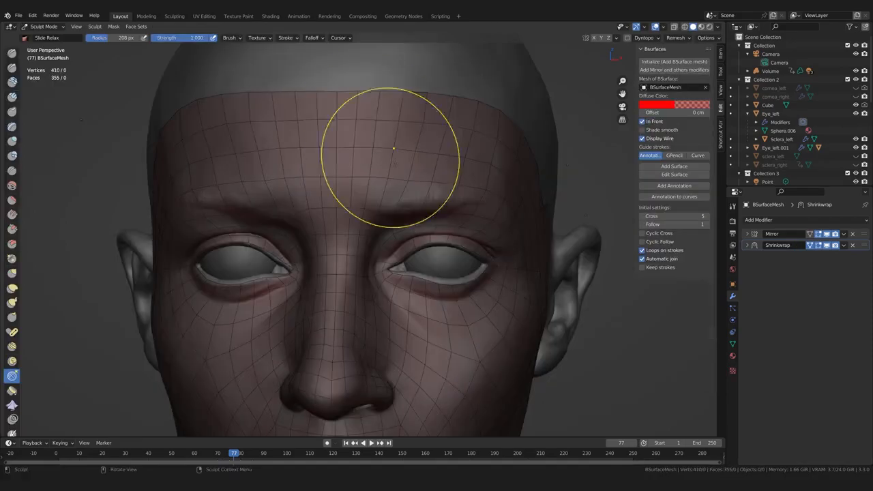
# - Leave Sculpt Mode, isolate the retopology mesh in local view and display it with Material Preview shading
pyautogui.keyDown('ctrl'); pyautogui.moveTo(374, 117); pyautogui.dragTo(369, 181, button='middle'); pyautogui.keyUp('ctrl')
pyautogui.keyDown('ctrl'); pyautogui.moveTo(541, 255); pyautogui.dragTo(543, 222, button='middle'); pyautogui.keyUp('ctrl')
pyautogui.keyDown('shift'); pyautogui.moveTo(543, 266); pyautogui.dragTo(545, 216, button='middle'); pyautogui.keyUp('shift')
pyautogui.moveTo(600, 281); pyautogui.dragTo(536, 264, button='middle')
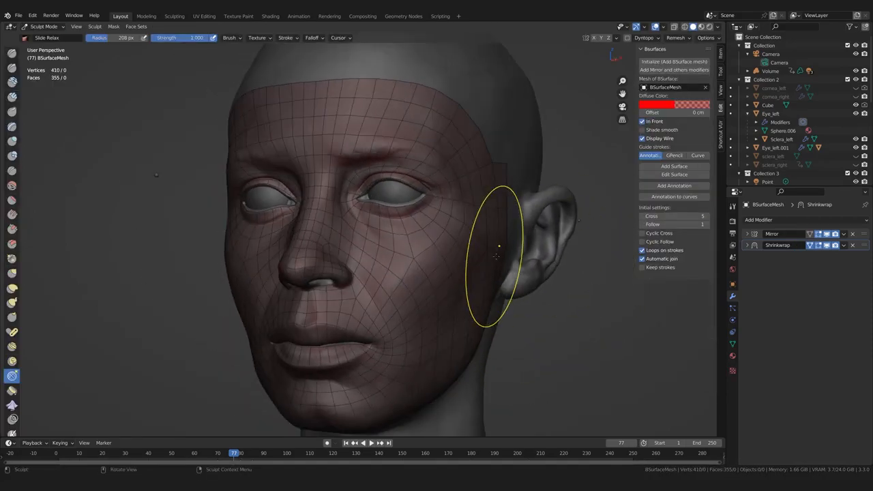
pyautogui.hotkey('ctrl', 'Tab')
pyautogui.moveTo(416, 290); pyautogui.dragTo(430, 290, button='middle')
pyautogui.click(432, 290)
pyautogui.press('KP_Divide')
pyautogui.click(528, 287)
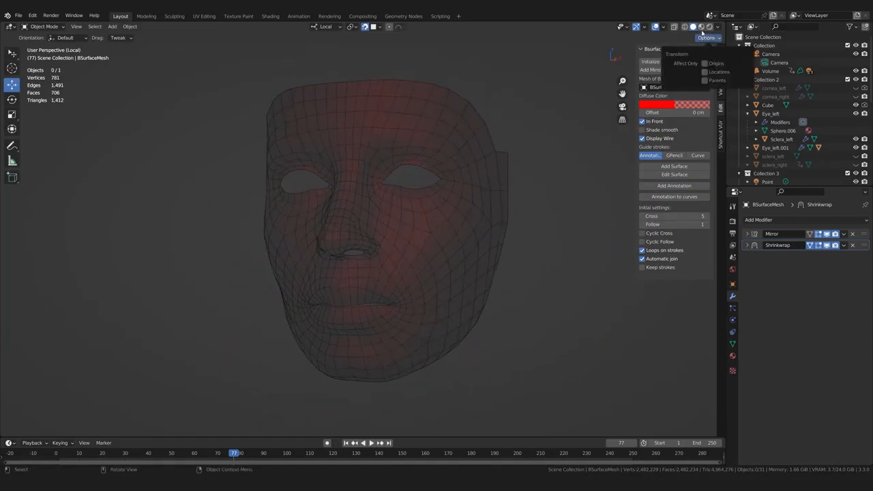
pyautogui.click(701, 27)
# - Inspect the isolated face mesh from several sides, restore Solid shading and exit local view
pyautogui.scroll(1, 425, 153)
pyautogui.moveTo(424, 153)
pyautogui.mouseDown(button='middle')
pyautogui.moveTo(463, 161)
pyautogui.moveTo(361, 162)
pyautogui.moveTo(371, 152)
pyautogui.moveTo(428, 165)
pyautogui.mouseUp(button='middle')
pyautogui.moveTo(432, 264)
pyautogui.mouseDown(button='middle')
pyautogui.moveTo(321, 262)
pyautogui.moveTo(361, 255)
pyautogui.moveTo(414, 263)
pyautogui.mouseUp(button='middle')
pyautogui.moveTo(370, 177); pyautogui.dragTo(457, 227, button='middle')
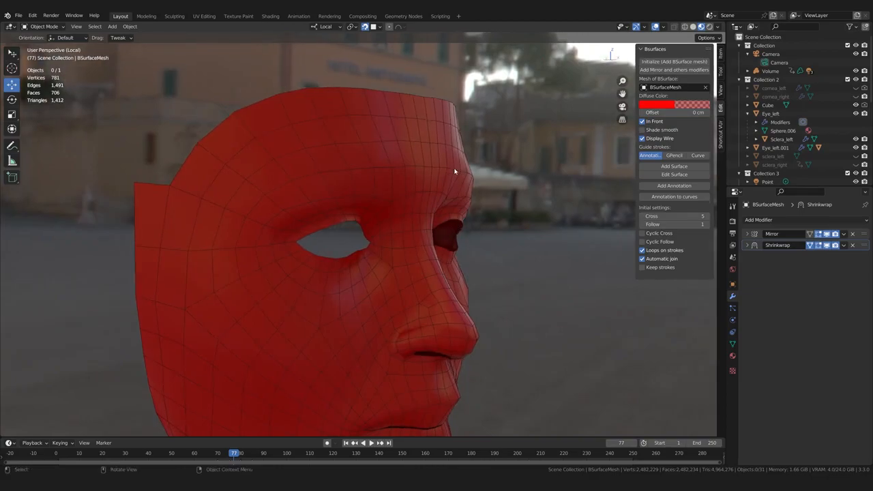
pyautogui.moveTo(462, 178); pyautogui.dragTo(371, 211, button='middle')
pyautogui.moveTo(407, 183); pyautogui.dragTo(389, 241, button='middle')
pyautogui.moveTo(372, 194); pyautogui.dragTo(347, 242, button='middle')
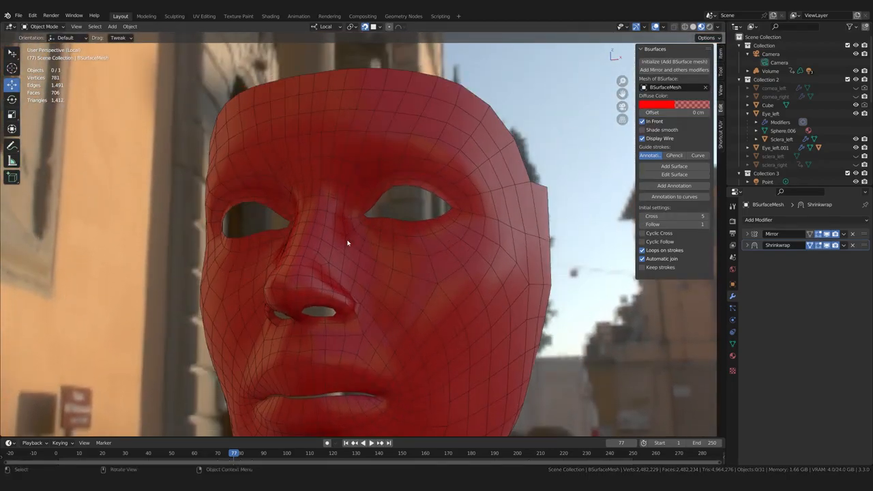
pyautogui.click(693, 26)
pyautogui.press('/')
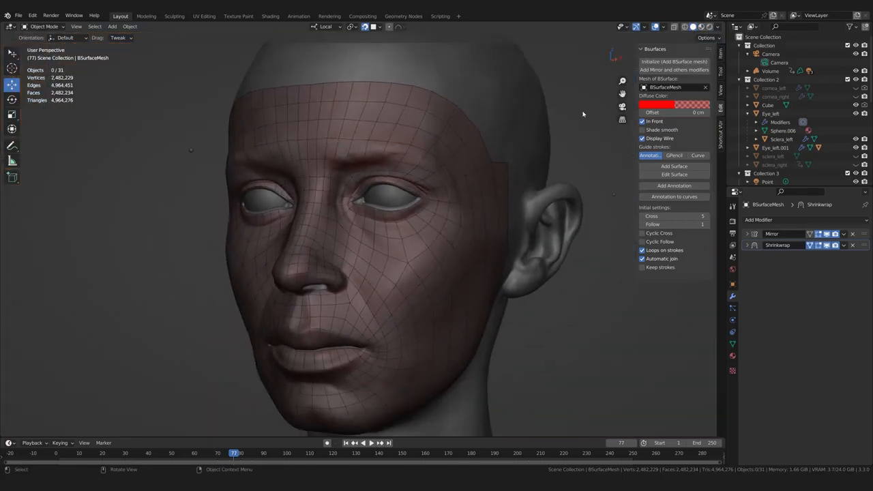
# - Examine the edge flow around the brow, eyelids, inner eye corner and cheek on the full head
pyautogui.moveTo(362, 170); pyautogui.dragTo(380, 138, button='middle')
pyautogui.scroll(2, 331, 187)
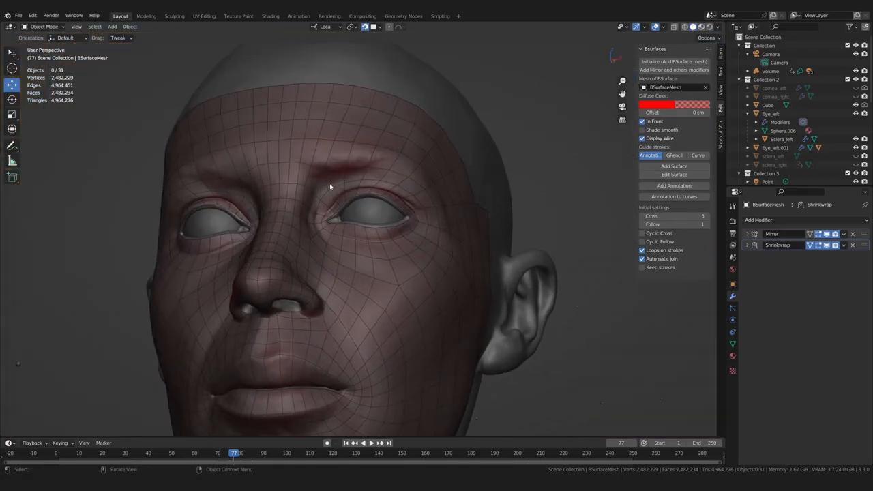
pyautogui.moveTo(329, 183); pyautogui.dragTo(326, 203, button='middle')
pyautogui.scroll(1, 325, 203)
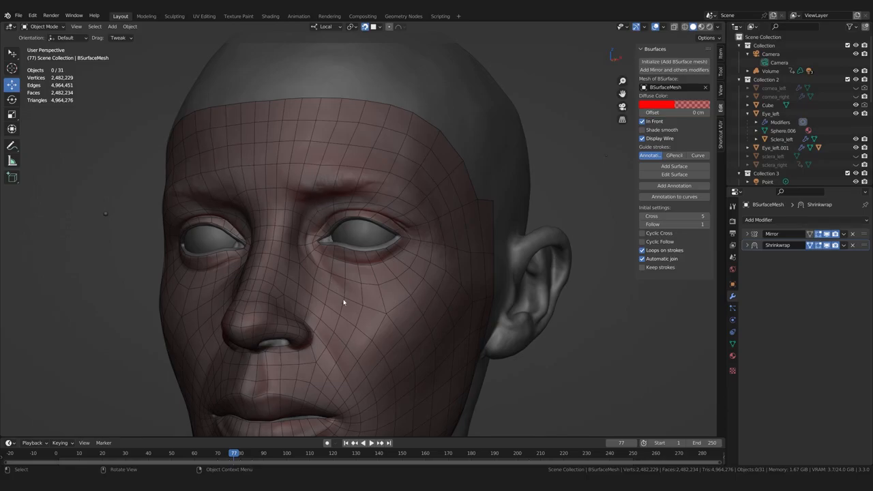
pyautogui.moveTo(336, 301); pyautogui.dragTo(353, 300, button='middle')
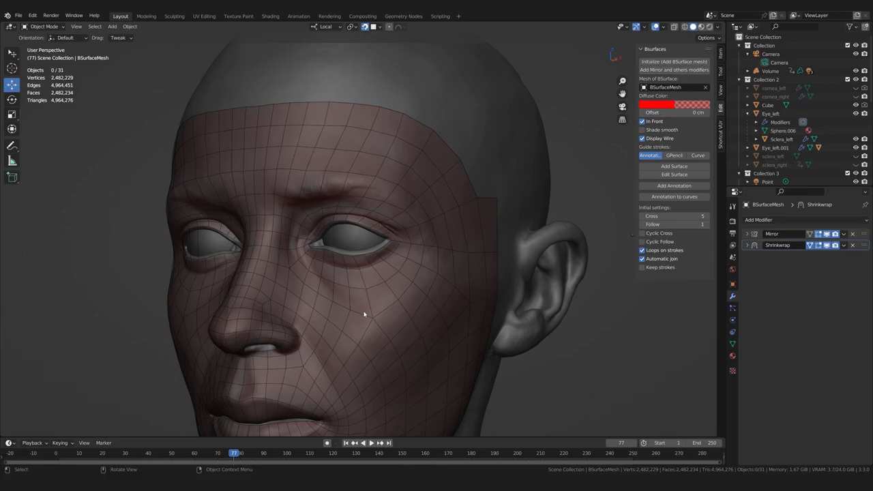
pyautogui.scroll(4, 356, 220)
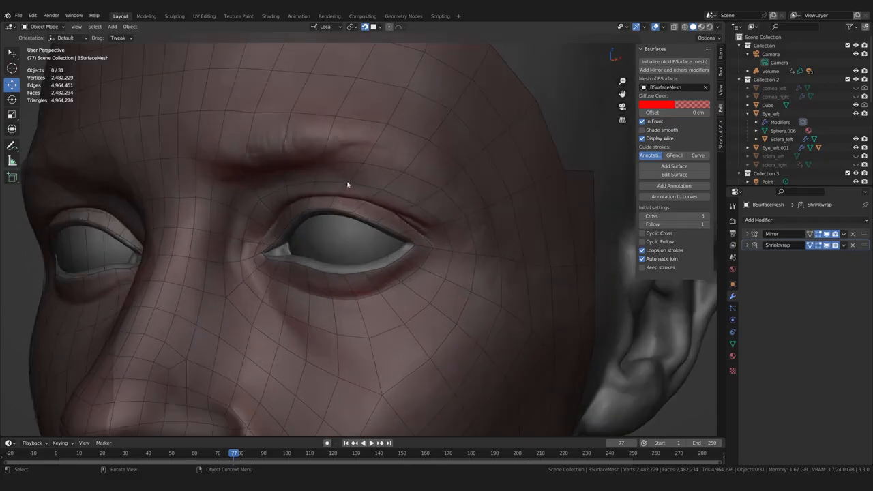
pyautogui.moveTo(341, 201); pyautogui.dragTo(394, 228, button='middle')
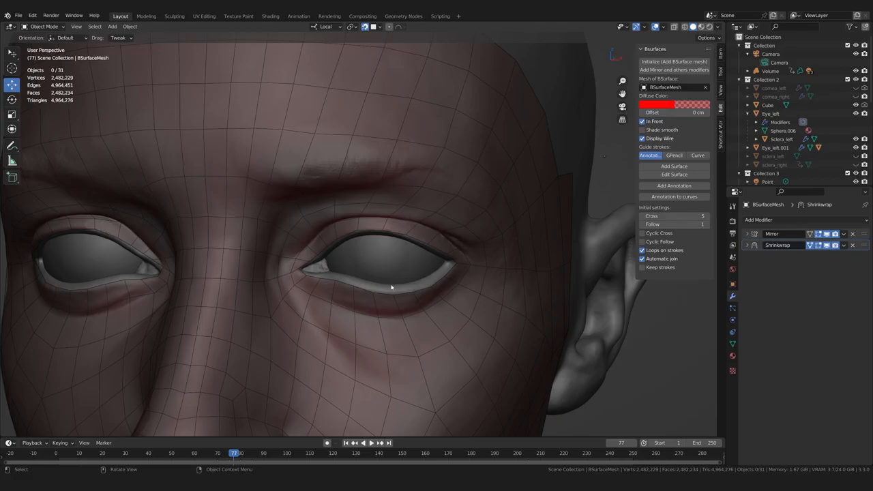
pyautogui.moveTo(394, 292); pyautogui.dragTo(368, 298, button='middle')
pyautogui.scroll(3, 340, 262)
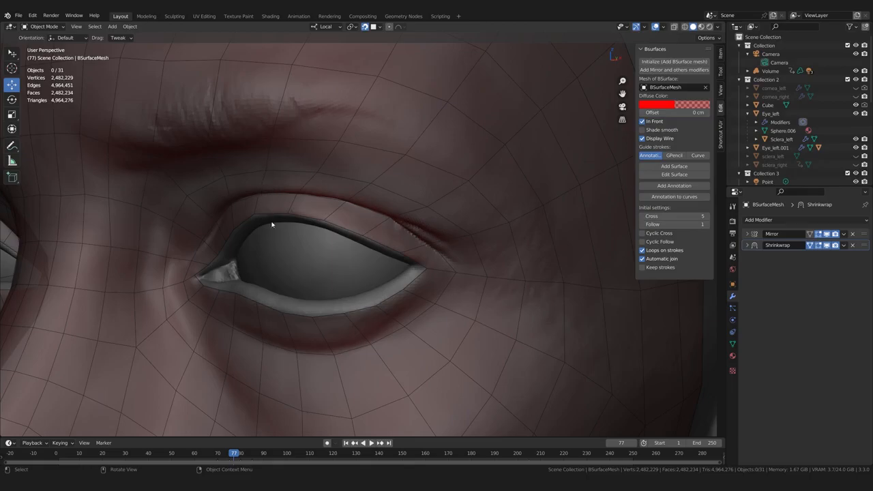
pyautogui.scroll(-3, 271, 223)
pyautogui.scroll(2, 290, 212)
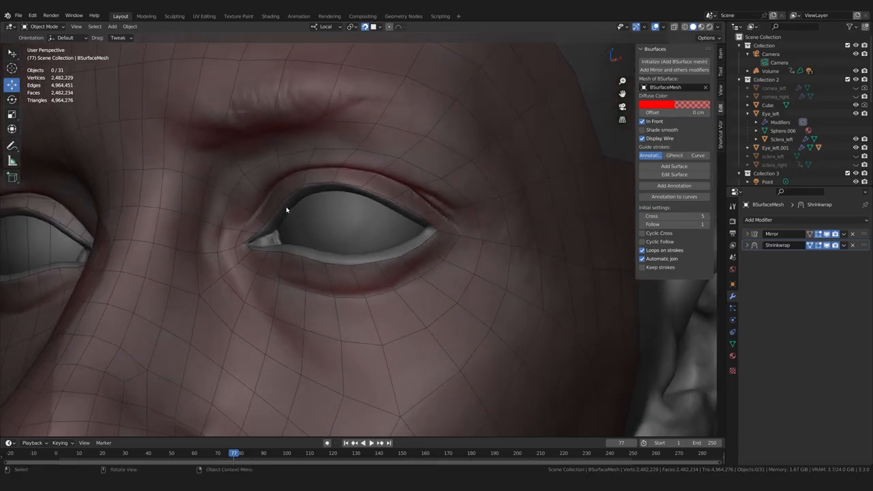
pyautogui.moveTo(282, 211); pyautogui.dragTo(275, 231, button='middle')
pyautogui.scroll(-1, 274, 234)
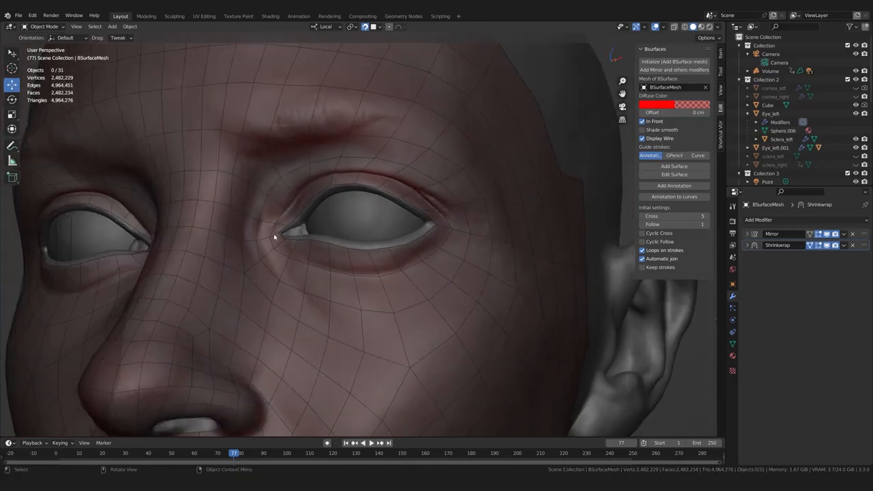
# - Add a single loop cut encircling the eye socket of the retopology mesh, slid slightly off centre
pyautogui.click(345, 161)
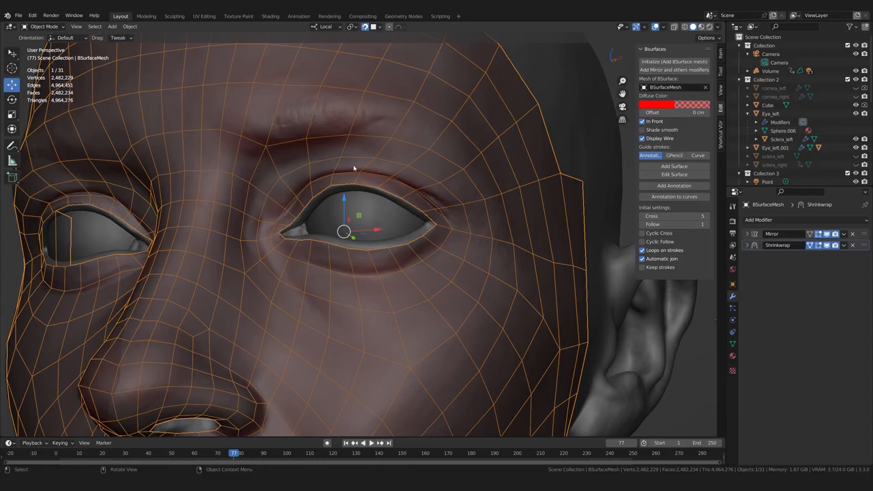
pyautogui.press('Tab')
pyautogui.hotkey('ctrl', 'r')
pyautogui.click(345, 150)
pyautogui.click(359, 177)
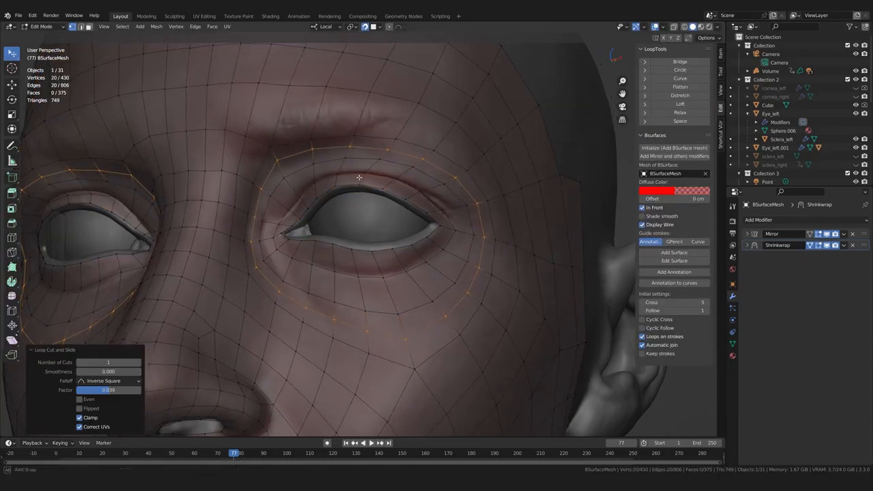
# - Select the edge rings crossing the loops around the eye and even out their spacing with LoopTools Space
pyautogui.press('2')
pyautogui.click(392, 145)
pyautogui.keyDown('ctrl'); pyautogui.click(377, 167); pyautogui.keyUp('ctrl')
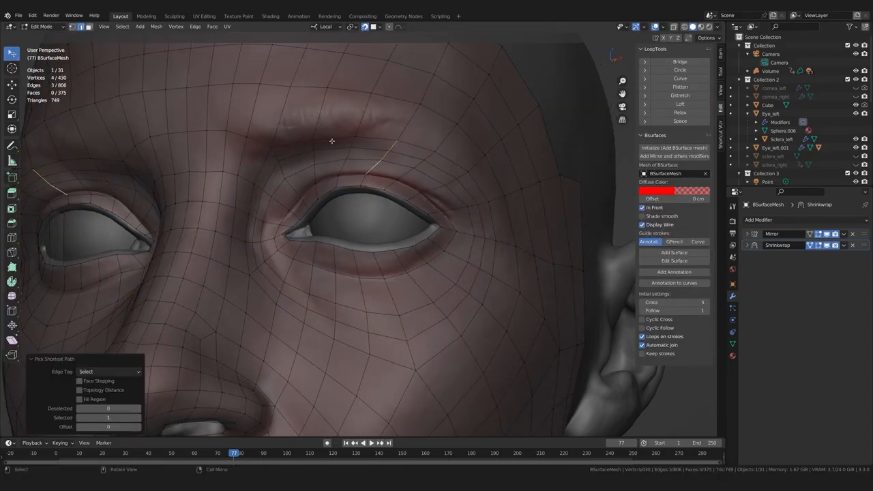
pyautogui.click(122, 27)
pyautogui.moveTo(157, 165)
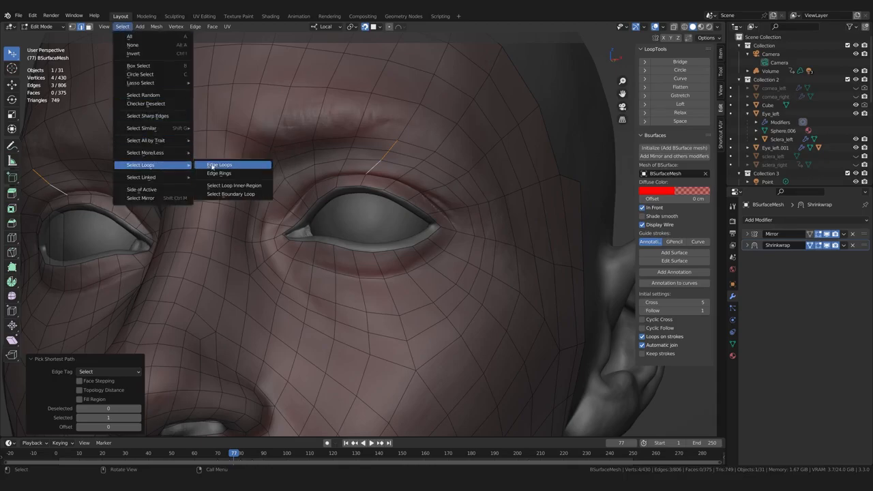
pyautogui.click(225, 176)
pyautogui.moveTo(283, 203); pyautogui.dragTo(341, 233, button='middle')
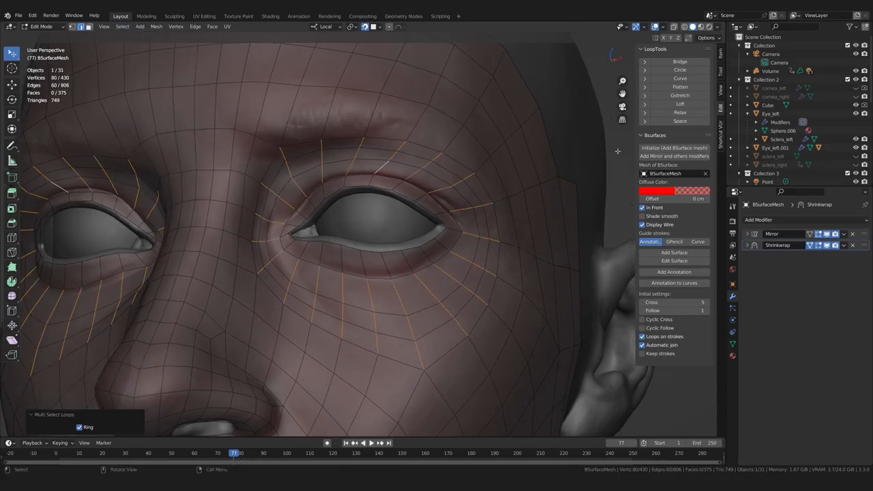
pyautogui.click(691, 122)
pyautogui.scroll(-2, 409, 192)
pyautogui.moveTo(409, 192)
pyautogui.mouseDown(button='middle')
pyautogui.moveTo(402, 217)
pyautogui.moveTo(406, 171)
pyautogui.moveTo(396, 189)
pyautogui.mouseUp(button='middle')
pyautogui.click(529, 124)
# - In Sculpt Mode, relax the retopology mesh along the brow and inner upper eyelid with the Slide Relax brush
pyautogui.scroll(2, 395, 189)
pyautogui.hotkey('ctrl', 'Tab')
pyautogui.moveTo(306, 150); pyautogui.dragTo(309, 144, button='middle')
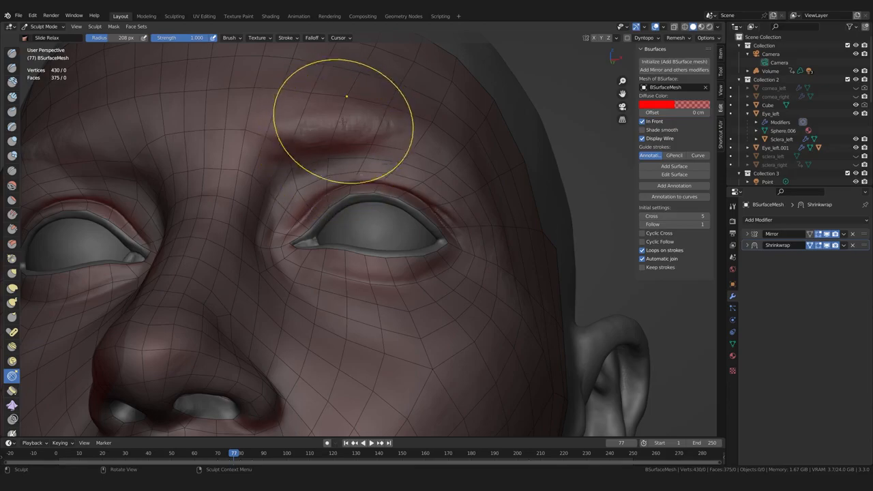
pyautogui.moveTo(327, 143); pyautogui.dragTo(304, 141, button='middle')
pyautogui.scroll(1, 285, 140)
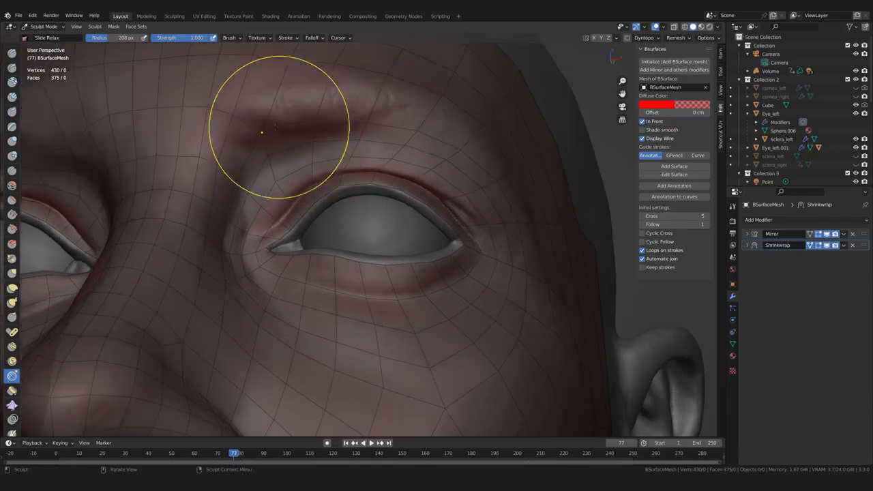
pyautogui.moveTo(379, 97)
pyautogui.keyDown('shift'); pyautogui.mouseDown()
pyautogui.moveTo(413, 104)
pyautogui.moveTo(300, 124)
pyautogui.mouseUp(); pyautogui.keyUp('shift')
pyautogui.moveTo(262, 131); pyautogui.dragTo(287, 161, button='middle')
pyautogui.moveTo(288, 162)
pyautogui.keyDown('shift'); pyautogui.mouseDown()
pyautogui.moveTo(286, 183)
pyautogui.moveTo(259, 189)
pyautogui.mouseUp(); pyautogui.keyUp('shift')
pyautogui.scroll(3, 286, 196)
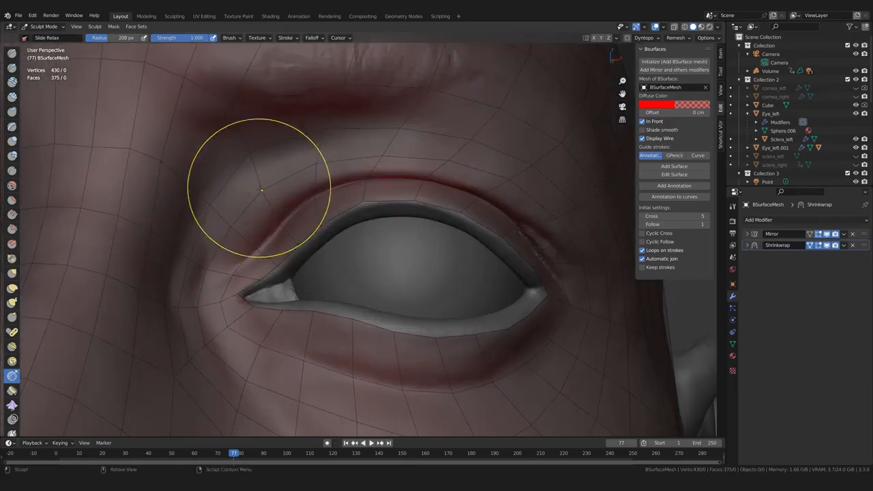
pyautogui.scroll(-1, 327, 151)
pyautogui.moveTo(328, 151); pyautogui.dragTo(350, 138, button='middle')
# - Examine the edge flow at the outer eye corner, brow, nose bridge and forehead from several angles
pyautogui.scroll(-3, 421, 168)
pyautogui.moveTo(409, 168); pyautogui.dragTo(338, 165, button='middle')
pyautogui.moveTo(455, 165); pyautogui.dragTo(405, 193, button='middle')
pyautogui.scroll(2, 422, 196)
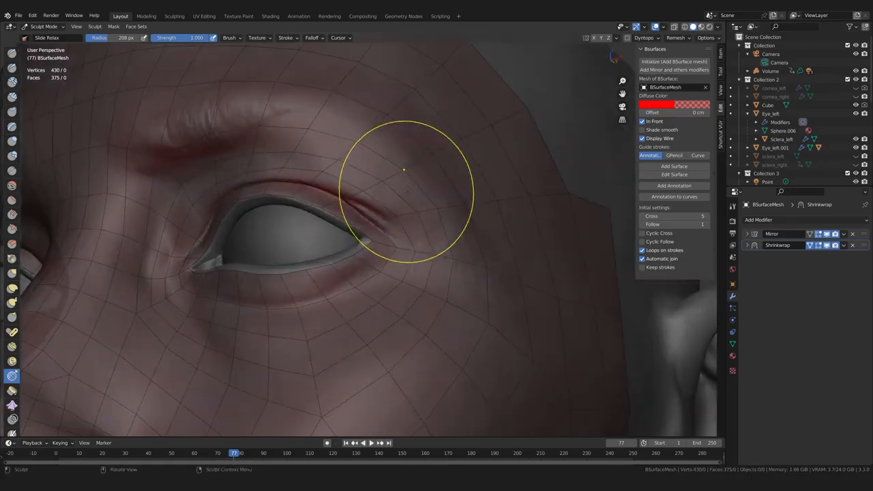
pyautogui.moveTo(443, 217); pyautogui.dragTo(405, 193, button='middle')
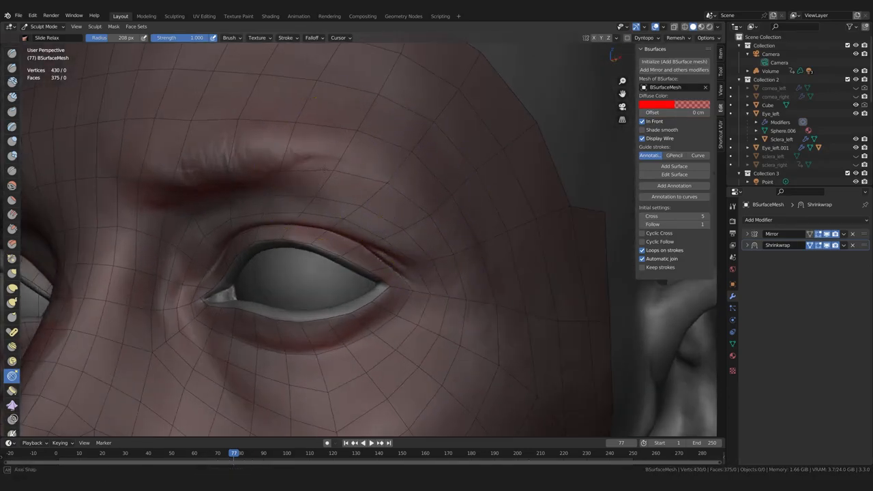
pyautogui.moveTo(300, 157); pyautogui.dragTo(320, 146, button='middle')
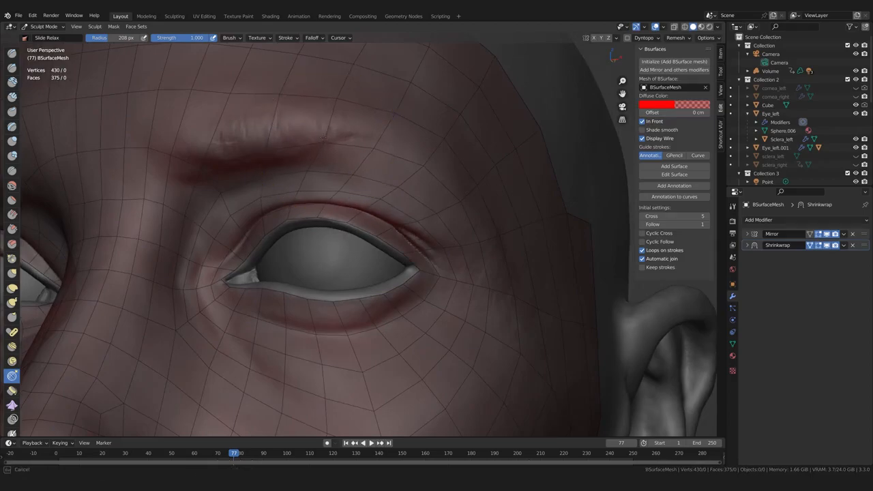
pyautogui.moveTo(320, 137)
pyautogui.mouseDown(button='middle')
pyautogui.moveTo(351, 130)
pyautogui.moveTo(290, 150)
pyautogui.mouseUp(button='middle')
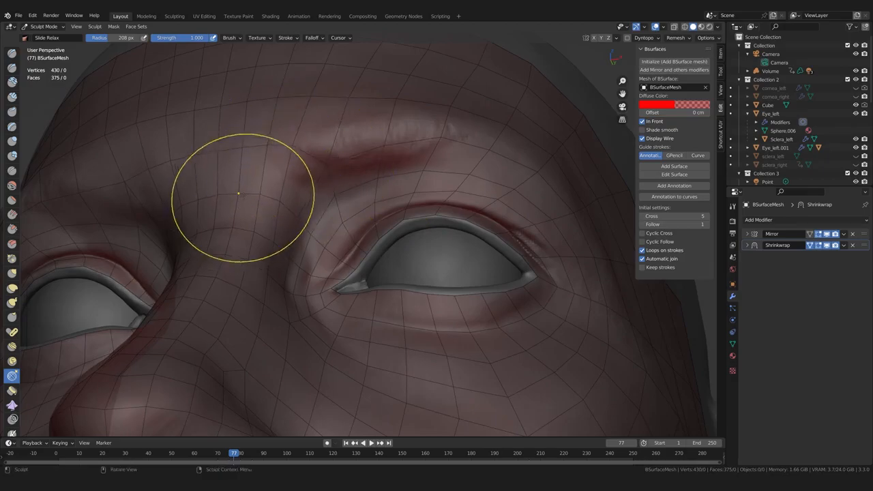
pyautogui.moveTo(238, 194); pyautogui.dragTo(285, 159, button='middle')
pyautogui.moveTo(286, 218); pyautogui.dragTo(270, 199, button='middle')
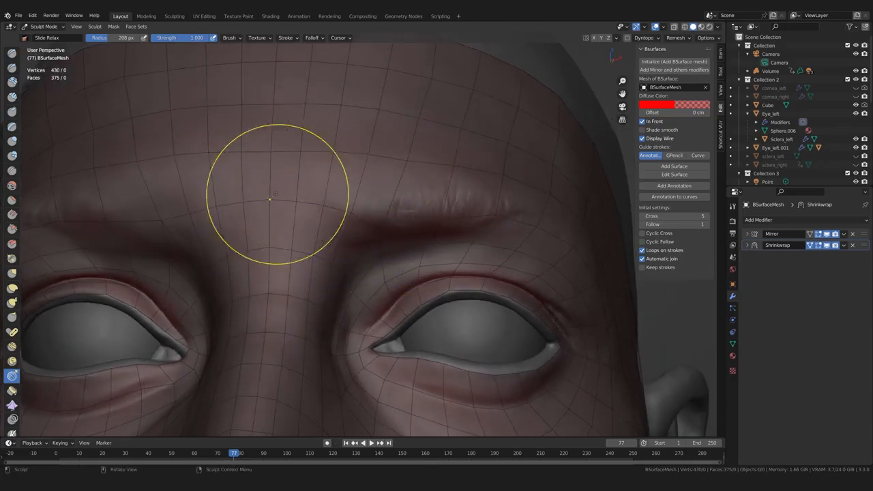
pyautogui.scroll(-1, 262, 219)
pyautogui.moveTo(261, 236)
pyautogui.mouseDown(button='middle')
pyautogui.moveTo(296, 316)
pyautogui.moveTo(336, 267)
pyautogui.mouseUp(button='middle')
pyautogui.scroll(1, 355, 259)
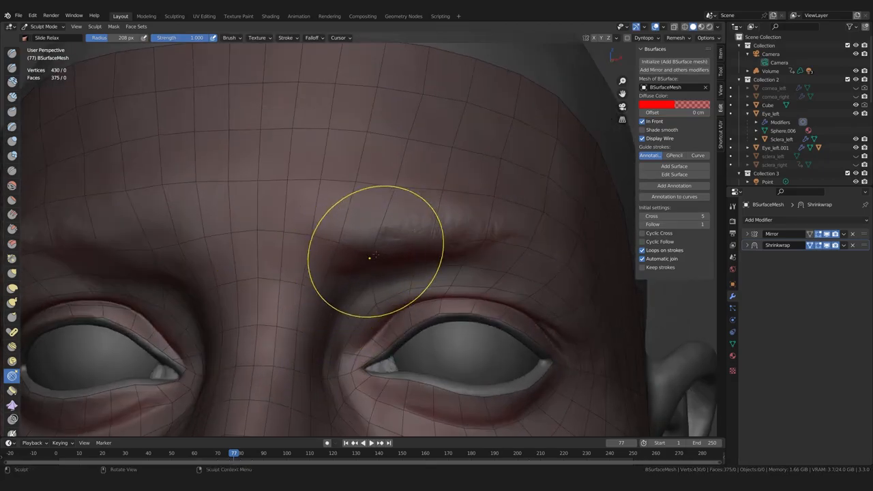
# - Return to Edit Mode and nudge the pole vertex at the inner end of the brow, undoing the first move
pyautogui.press('Tab')
pyautogui.moveTo(328, 253); pyautogui.dragTo(365, 214, button='middle')
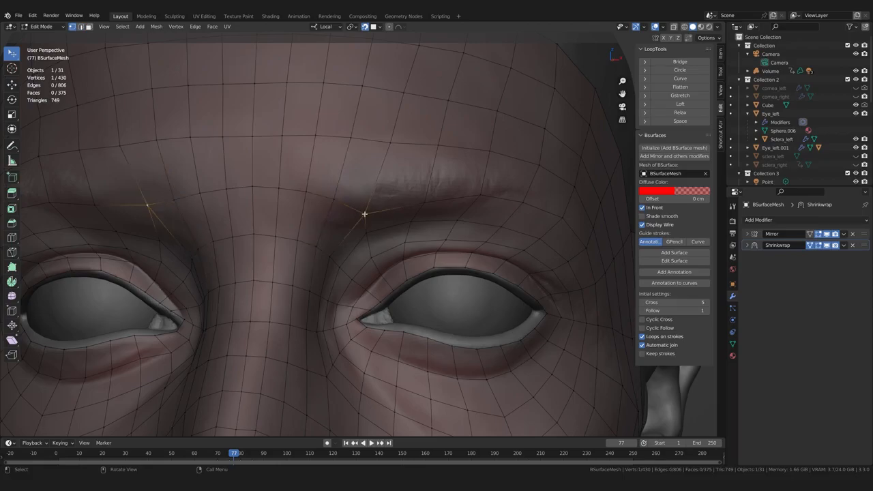
pyautogui.moveTo(364, 214); pyautogui.dragTo(361, 210)
pyautogui.hotkey('ctrl', 'z')
pyautogui.scroll(-1, 402, 213)
pyautogui.moveTo(356, 221); pyautogui.dragTo(344, 231, button='middle')
pyautogui.moveTo(368, 212); pyautogui.dragTo(366, 212)
pyautogui.moveTo(367, 212); pyautogui.dragTo(354, 211, button='middle')
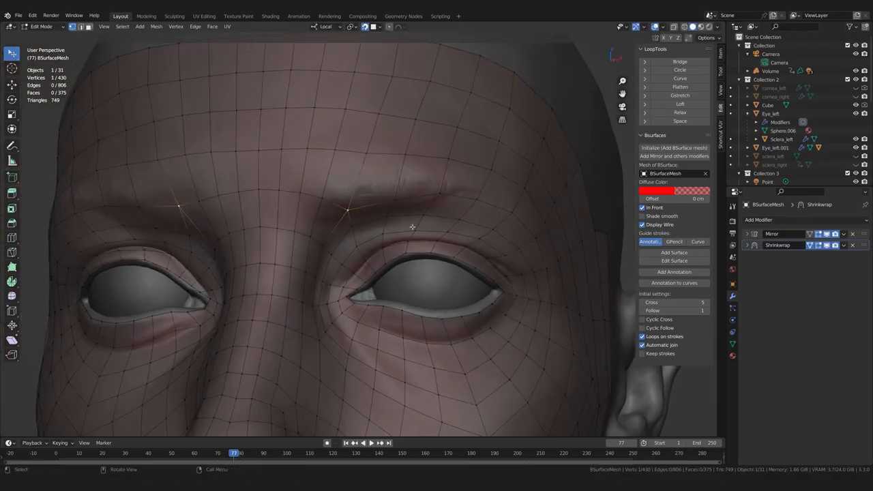
# - Compare the brow vertex's position with the Shrinkwrap modifier's edit-mode display switched off and on
pyautogui.click(818, 246)
pyautogui.click(818, 245)
pyautogui.click(818, 246)
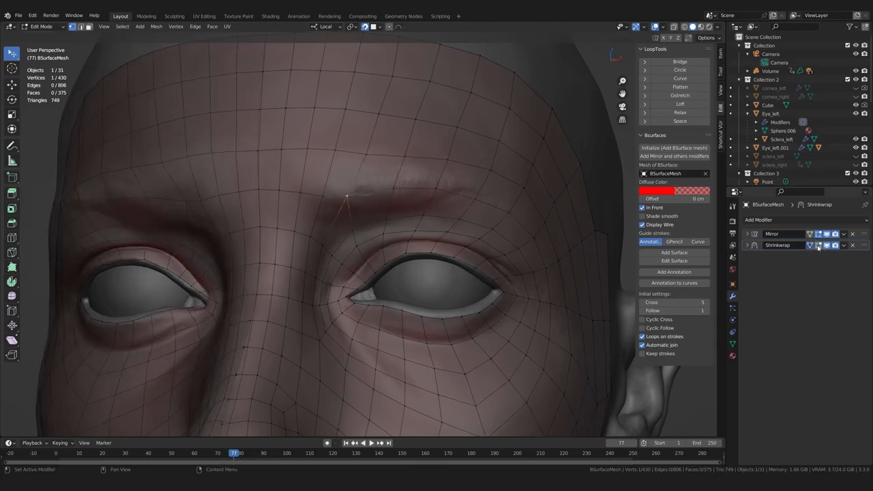
pyautogui.click(818, 245)
pyautogui.click(818, 245)
pyautogui.click(818, 245)
pyautogui.click(818, 245)
pyautogui.click(819, 246)
pyautogui.click(818, 245)
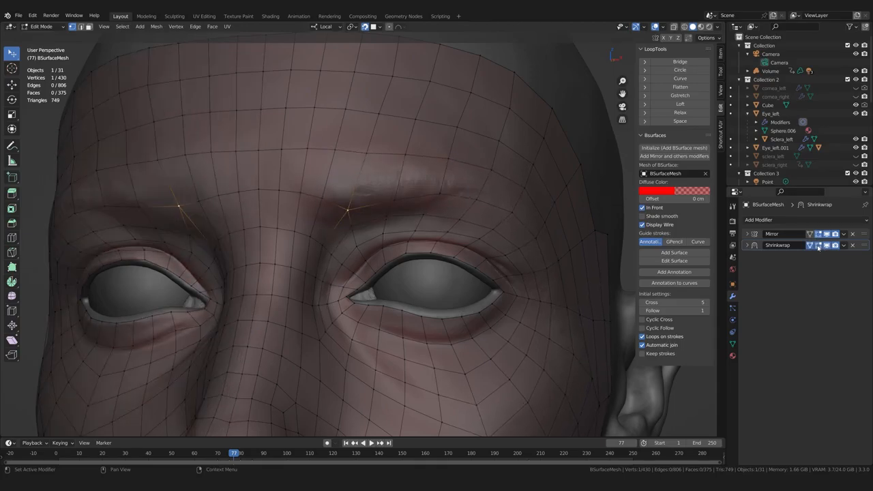
pyautogui.click(818, 246)
# - In Object Mode, duplicate the Shrinkwrap modifier and apply the original
pyautogui.click(843, 246)
pyautogui.press('Tab')
pyautogui.click(843, 246)
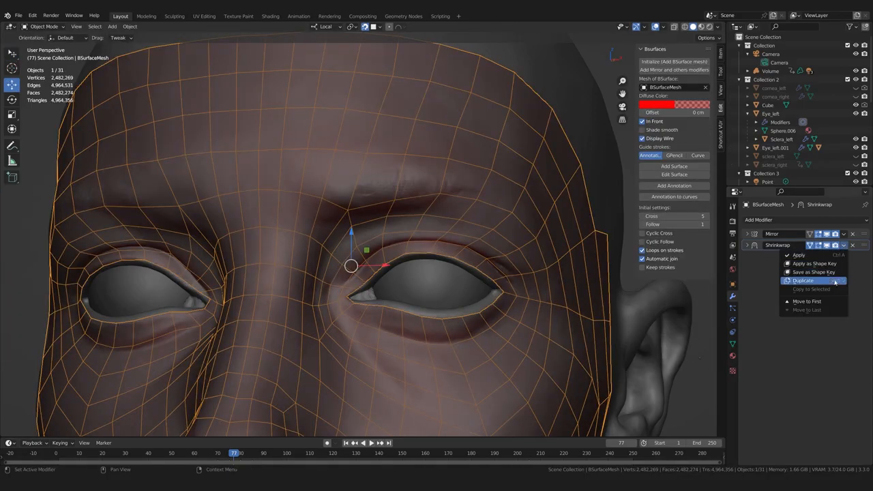
pyautogui.click(817, 283)
pyautogui.click(843, 246)
pyautogui.click(830, 257)
# - Back in Edit Mode, reposition individual vertices along the inner brow and above the upper eyelid for smoother edge flow
pyautogui.scroll(4, 317, 238)
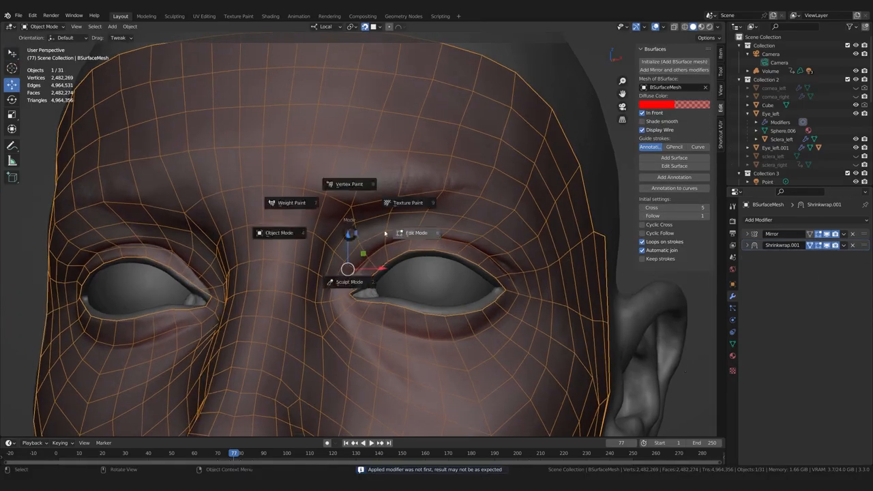
pyautogui.press('Tab')
pyautogui.moveTo(347, 202); pyautogui.dragTo(346, 193)
pyautogui.click(403, 186)
pyautogui.moveTo(352, 227); pyautogui.dragTo(353, 223)
pyautogui.moveTo(348, 242); pyautogui.dragTo(357, 261, button='middle')
pyautogui.moveTo(327, 203); pyautogui.dragTo(329, 199)
pyautogui.moveTo(361, 234); pyautogui.dragTo(399, 242)
pyautogui.click(402, 229)
pyautogui.scroll(-1, 402, 229)
pyautogui.moveTo(403, 229); pyautogui.dragTo(386, 223, button='middle')
pyautogui.moveTo(419, 196); pyautogui.dragTo(455, 221)
pyautogui.click(453, 220)
pyautogui.moveTo(455, 222); pyautogui.dragTo(418, 232, button='middle')
pyautogui.moveTo(418, 232); pyautogui.dragTo(414, 230)
pyautogui.moveTo(415, 229); pyautogui.dragTo(459, 206, button='middle')
pyautogui.scroll(2, 451, 184)
pyautogui.moveTo(448, 168); pyautogui.dragTo(495, 169)
# - Nudge individual vertices around the eye socket from several angles to even out the surrounding edge loops
pyautogui.scroll(-2, 494, 171)
pyautogui.moveTo(496, 181); pyautogui.dragTo(430, 238, button='middle')
pyautogui.scroll(3, 409, 259)
pyautogui.moveTo(349, 298); pyautogui.dragTo(374, 304)
pyautogui.moveTo(372, 339); pyautogui.dragTo(486, 265)
pyautogui.moveTo(481, 273); pyautogui.dragTo(379, 317, button='middle')
pyautogui.moveTo(376, 274); pyautogui.dragTo(370, 273)
pyautogui.moveTo(371, 266); pyautogui.dragTo(424, 230, button='middle')
pyautogui.moveTo(399, 248); pyautogui.dragTo(397, 252)
pyautogui.moveTo(397, 254); pyautogui.dragTo(427, 267, button='middle')
pyautogui.moveTo(415, 270); pyautogui.dragTo(414, 266)
pyautogui.moveTo(395, 274); pyautogui.dragTo(441, 276, button='middle')
pyautogui.moveTo(443, 275); pyautogui.dragTo(442, 273)
pyautogui.moveTo(444, 273); pyautogui.dragTo(396, 270, button='middle')
pyautogui.moveTo(421, 261); pyautogui.dragTo(424, 257)
pyautogui.moveTo(470, 234); pyautogui.dragTo(470, 229)
pyautogui.moveTo(382, 235); pyautogui.dragTo(409, 234, button='middle')
pyautogui.moveTo(407, 234); pyautogui.dragTo(397, 235)
pyautogui.moveTo(407, 206); pyautogui.dragTo(437, 208, button='middle')
pyautogui.moveTo(420, 210); pyautogui.dragTo(400, 226)
# - Adjust individual vertices between the brows and at their inner ends to smooth the flow into the forehead
pyautogui.scroll(-3, 392, 221)
pyautogui.moveTo(347, 216); pyautogui.dragTo(341, 164, button='middle')
pyautogui.moveTo(332, 158); pyautogui.dragTo(333, 152)
pyautogui.moveTo(321, 124); pyautogui.dragTo(283, 111)
pyautogui.moveTo(285, 116); pyautogui.dragTo(298, 232, button='middle')
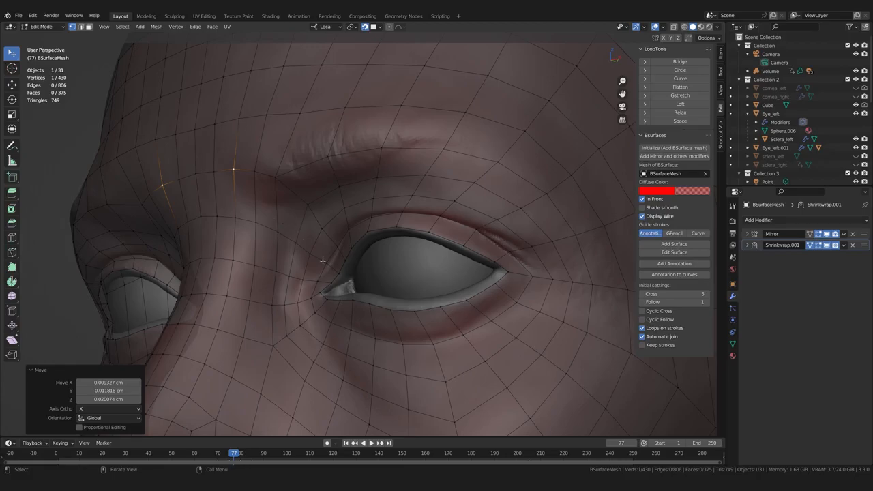
pyautogui.moveTo(257, 227); pyautogui.dragTo(388, 172, button='middle')
pyautogui.moveTo(357, 144); pyautogui.dragTo(362, 149)
pyautogui.moveTo(377, 179); pyautogui.dragTo(371, 180)
pyautogui.scroll(-2, 371, 181)
pyautogui.moveTo(368, 188); pyautogui.dragTo(357, 252, button='middle')
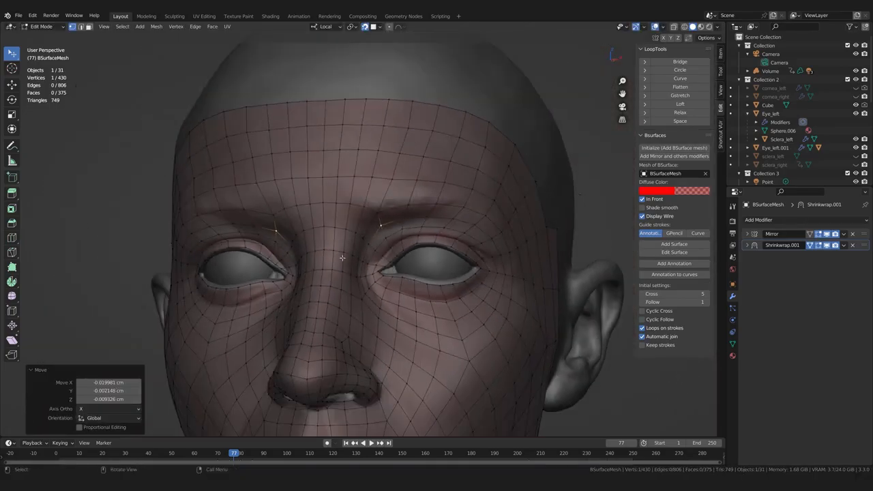
pyautogui.scroll(1, 327, 207)
pyautogui.moveTo(321, 196); pyautogui.dragTo(330, 195)
# - Try a near-centred loop cut around the lips and undo it
pyautogui.scroll(-3, 332, 199)
pyautogui.moveTo(359, 245); pyautogui.dragTo(357, 264, button='middle')
pyautogui.keyDown('shift'); pyautogui.moveTo(361, 365); pyautogui.dragTo(371, 281, button='middle'); pyautogui.keyUp('shift')
pyautogui.scroll(3, 369, 282)
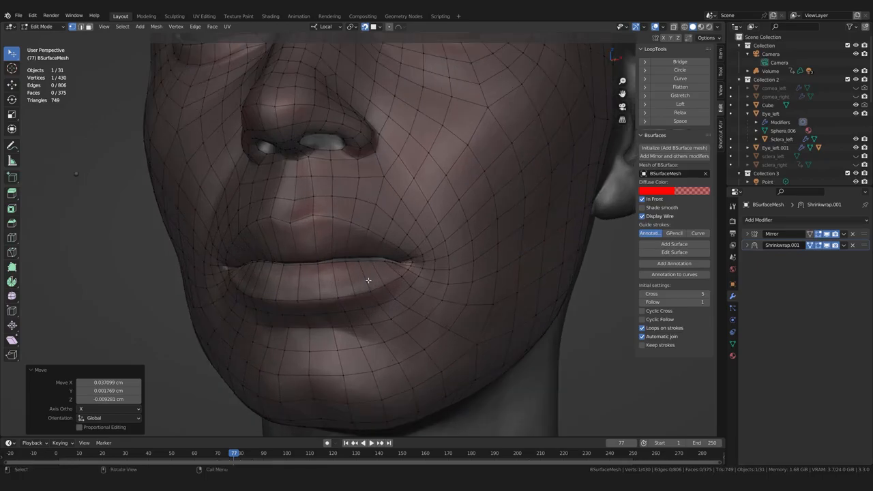
pyautogui.hotkey('ctrl', 'r')
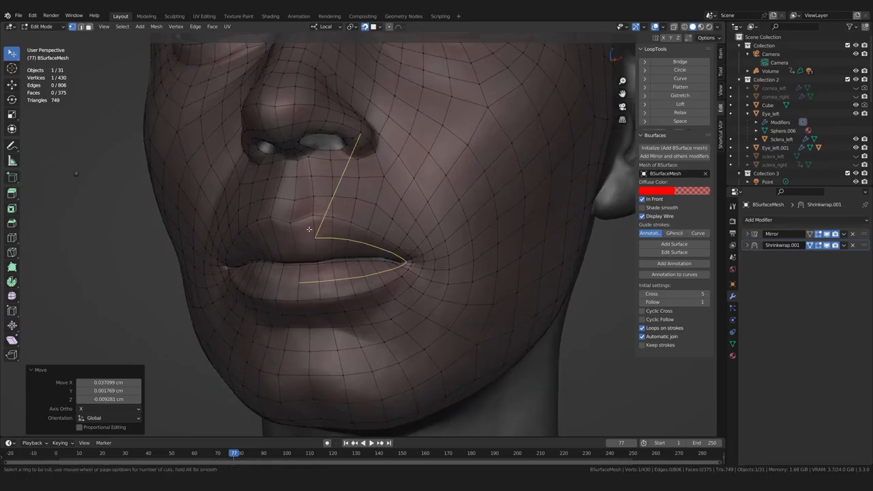
pyautogui.click(321, 240)
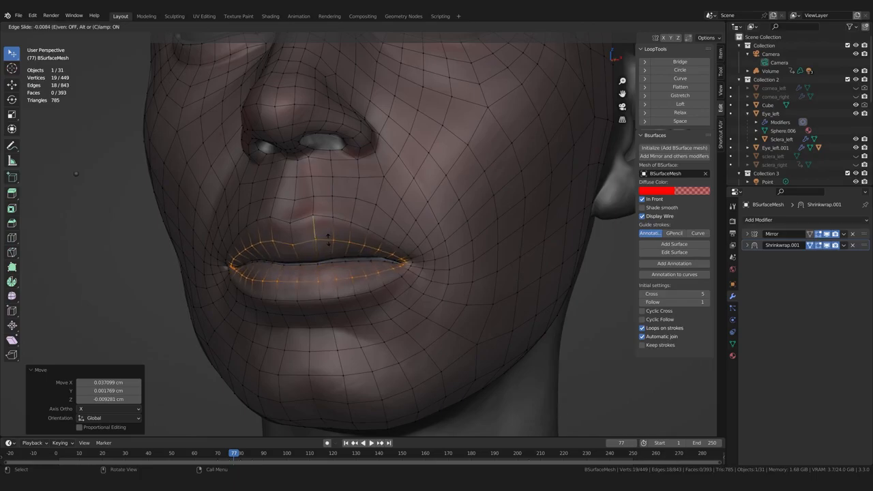
pyautogui.click(328, 239)
pyautogui.moveTo(328, 238); pyautogui.dragTo(415, 272, button='middle')
pyautogui.scroll(3, 390, 269)
pyautogui.hotkey('ctrl', 'z')
# - Add two loop cuts around the lips, sliding the first one toward the outer lip border
pyautogui.hotkey('ctrl', 'r')
pyautogui.click(341, 239)
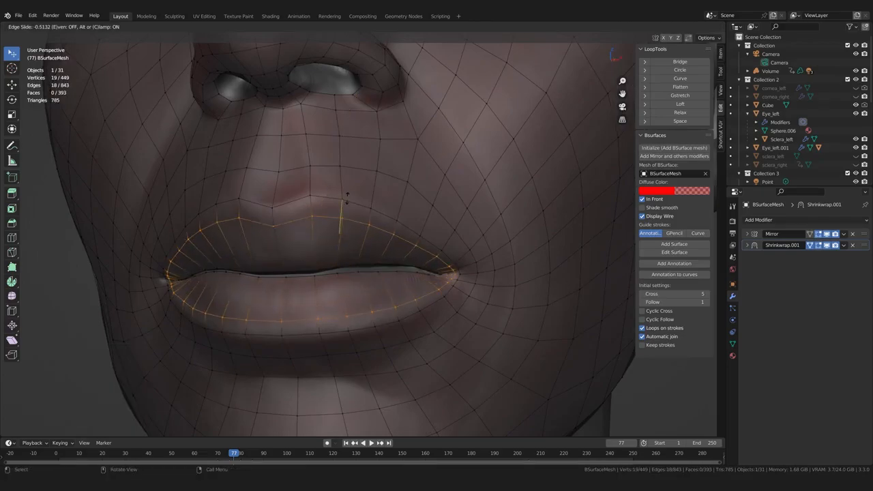
pyautogui.click(348, 207)
pyautogui.hotkey('ctrl', 'r')
pyautogui.click(357, 247)
pyautogui.click(359, 245)
# - Select the edge rings crossing the lip loops, even out their spacing with LoopTools Space, and clear the selection
pyautogui.moveTo(341, 264)
pyautogui.mouseDown(button='middle')
pyautogui.moveTo(346, 236)
pyautogui.moveTo(339, 257)
pyautogui.mouseUp(button='middle')
pyautogui.press('2')
pyautogui.click(335, 259)
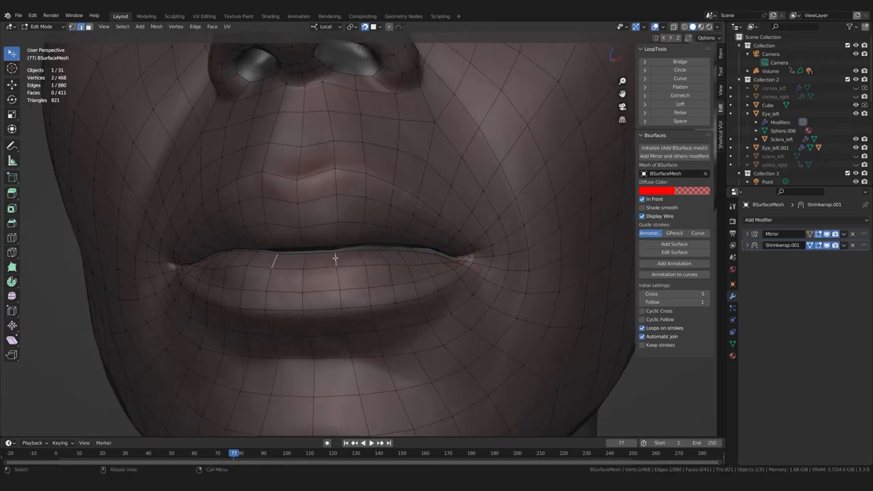
pyautogui.keyDown('ctrl'); pyautogui.click(335, 259); pyautogui.keyUp('ctrl')
pyautogui.click(122, 26)
pyautogui.moveTo(144, 165)
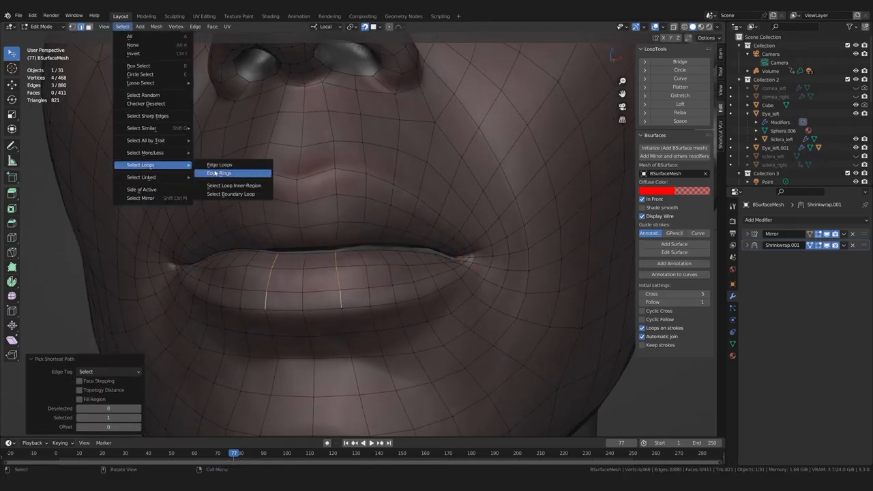
pyautogui.click(216, 174)
pyautogui.click(669, 123)
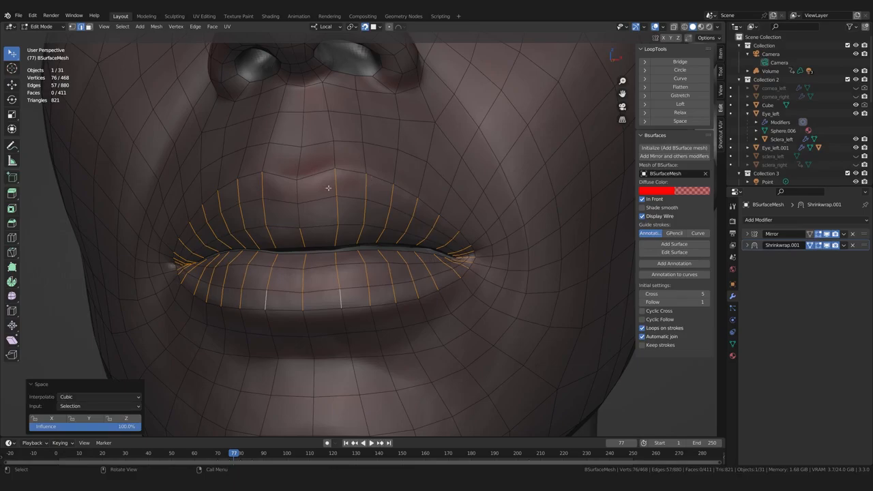
pyautogui.hotkey('alt', 'a')
# - Fine-tune the vertices at the inner brow above the eye while checking the face from several angles
pyautogui.moveTo(55, 248); pyautogui.dragTo(354, 245, button='middle')
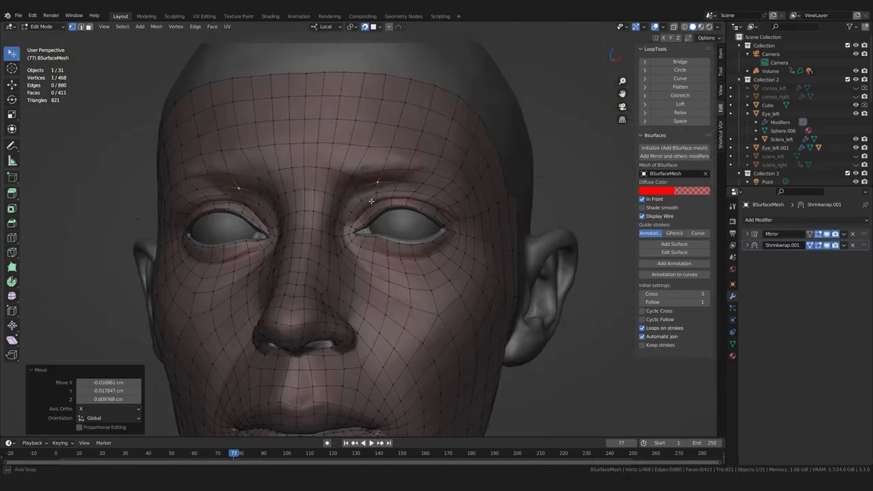
pyautogui.moveTo(371, 200); pyautogui.dragTo(354, 174, button='middle')
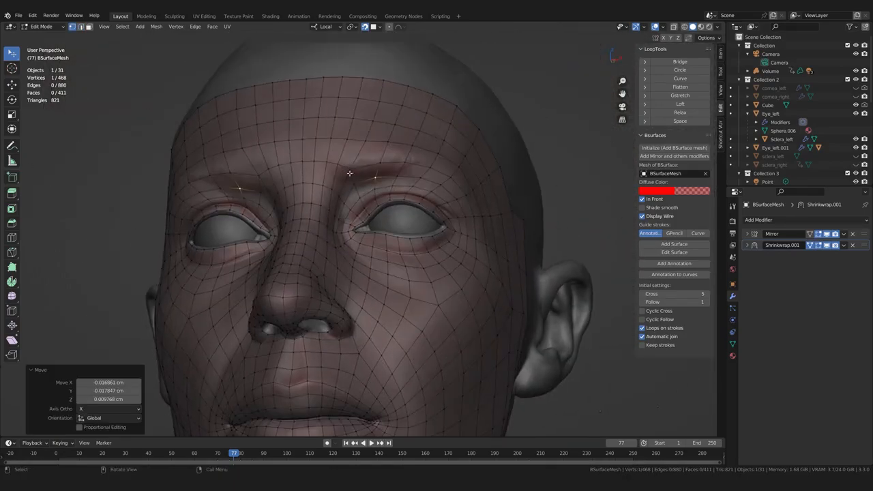
pyautogui.moveTo(353, 187)
pyautogui.mouseDown(button='middle')
pyautogui.moveTo(362, 206)
pyautogui.moveTo(356, 177)
pyautogui.mouseUp(button='middle')
pyautogui.scroll(2, 356, 204)
pyautogui.scroll(1, 356, 195)
pyautogui.moveTo(356, 154); pyautogui.dragTo(356, 155)
pyautogui.moveTo(357, 156)
pyautogui.mouseDown(button='middle')
pyautogui.moveTo(338, 163)
pyautogui.moveTo(351, 156)
pyautogui.mouseUp(button='middle')
pyautogui.moveTo(377, 169); pyautogui.dragTo(372, 172)
pyautogui.moveTo(368, 174); pyautogui.dragTo(380, 165, button='middle')
pyautogui.moveTo(379, 169); pyautogui.dragTo(377, 172)
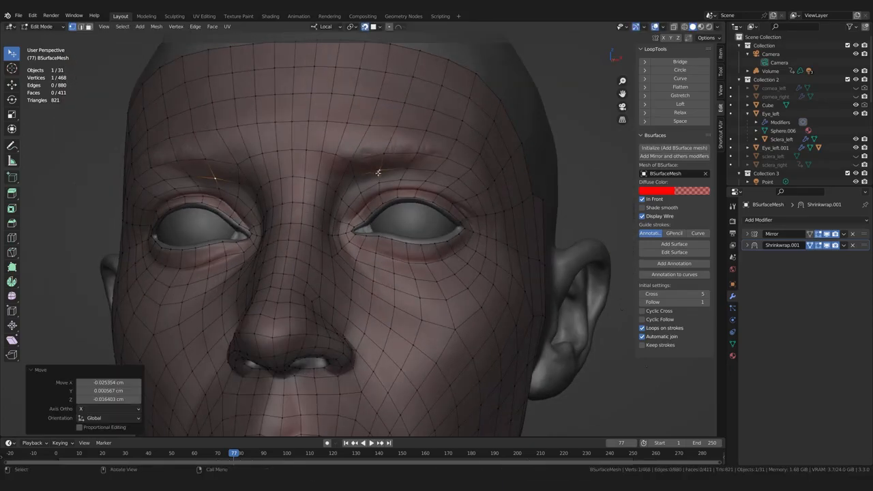
pyautogui.moveTo(337, 196); pyautogui.dragTo(327, 218, button='middle')
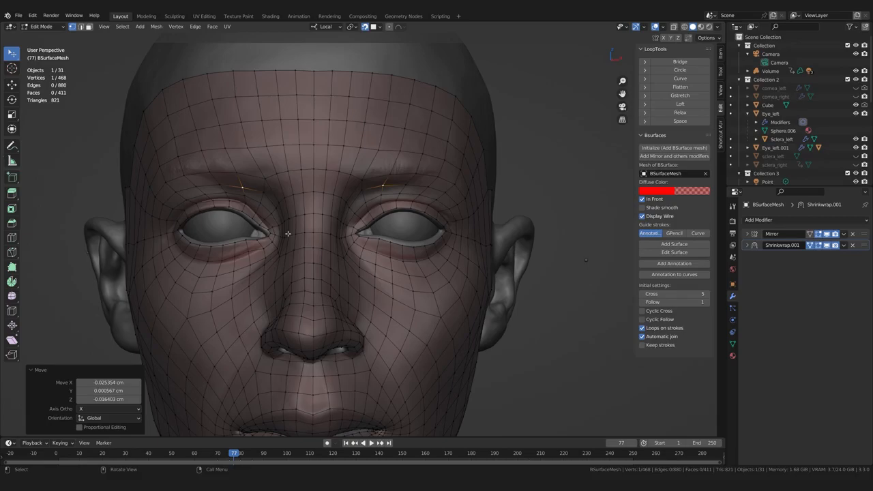
# - Select the edge ring running from the inner lower eyelid down the side of the nose and across its tip
pyautogui.press('2')
pyautogui.scroll(1, 300, 252)
pyautogui.moveTo(333, 276); pyautogui.dragTo(313, 282, button='middle')
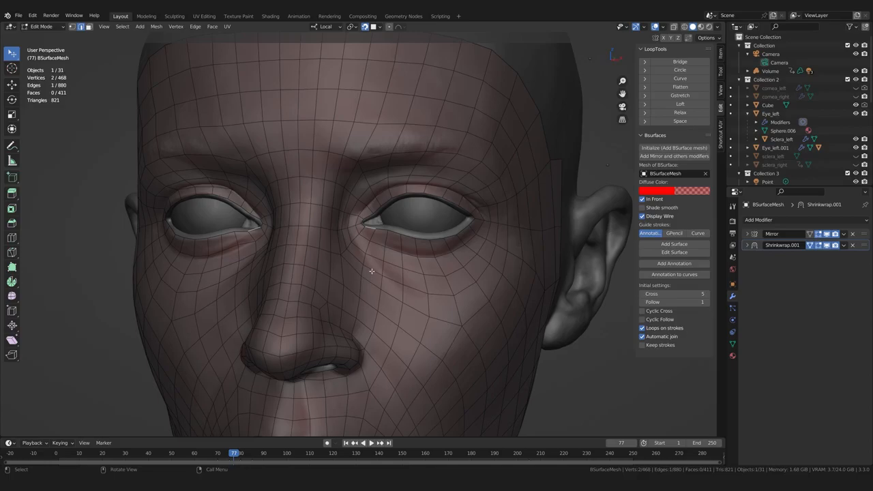
pyautogui.moveTo(317, 276); pyautogui.dragTo(337, 273, button='middle')
pyautogui.click(122, 27)
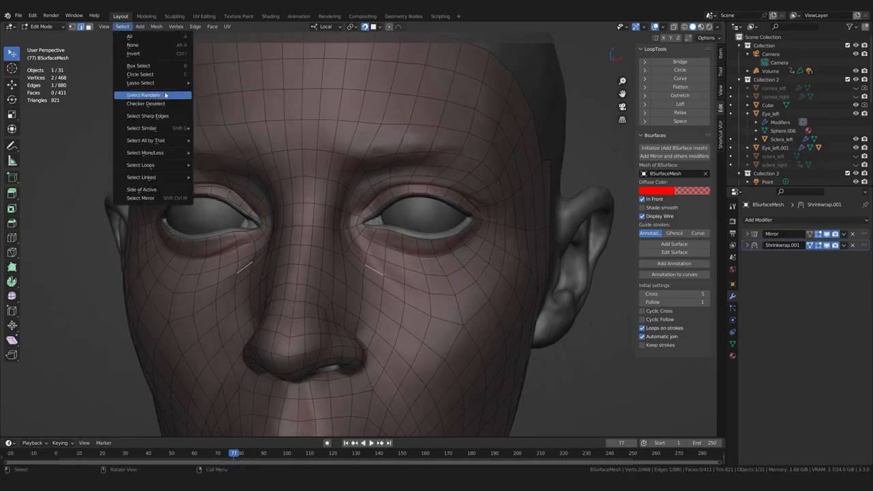
pyautogui.moveTo(180, 166)
pyautogui.click(215, 174)
pyautogui.moveTo(320, 311); pyautogui.dragTo(374, 230, button='middle')
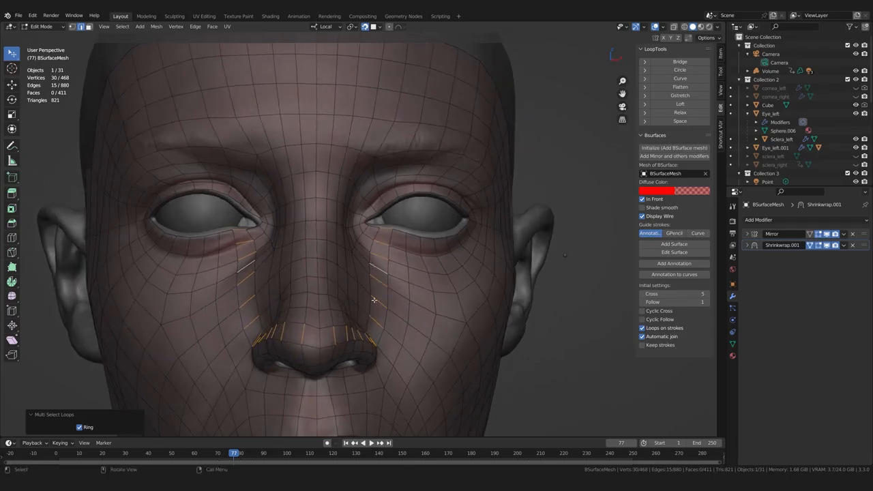
pyautogui.moveTo(318, 337); pyautogui.dragTo(280, 311, button='middle')
pyautogui.scroll(3, 238, 339)
pyautogui.scroll(2, 287, 304)
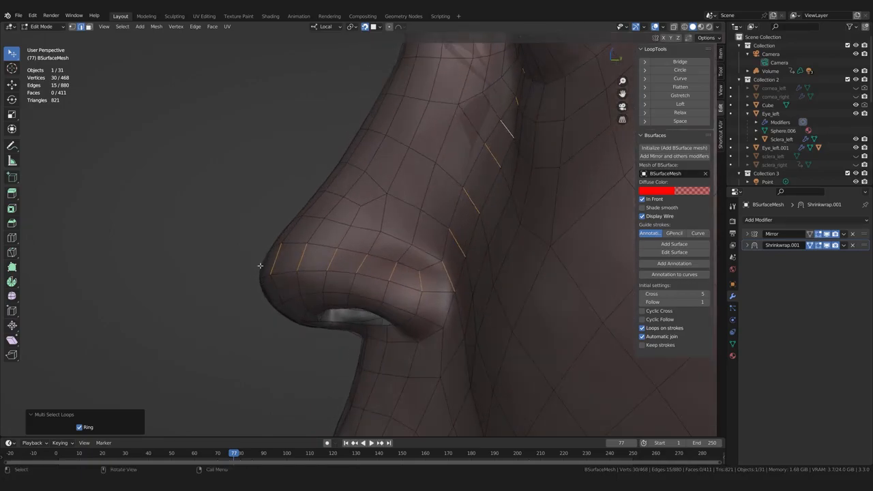
# - Add a loop cut across the upper nose bridge between the inner eye corners, sliding it slightly off-center
pyautogui.moveTo(273, 305); pyautogui.dragTo(299, 258, button='middle')
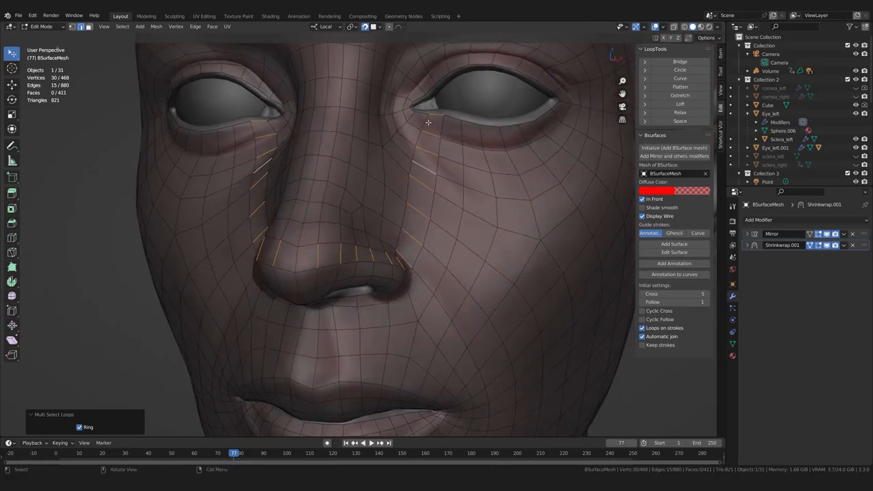
pyautogui.keyDown('shift'); pyautogui.moveTo(425, 85); pyautogui.dragTo(440, 151, button='middle'); pyautogui.keyUp('shift')
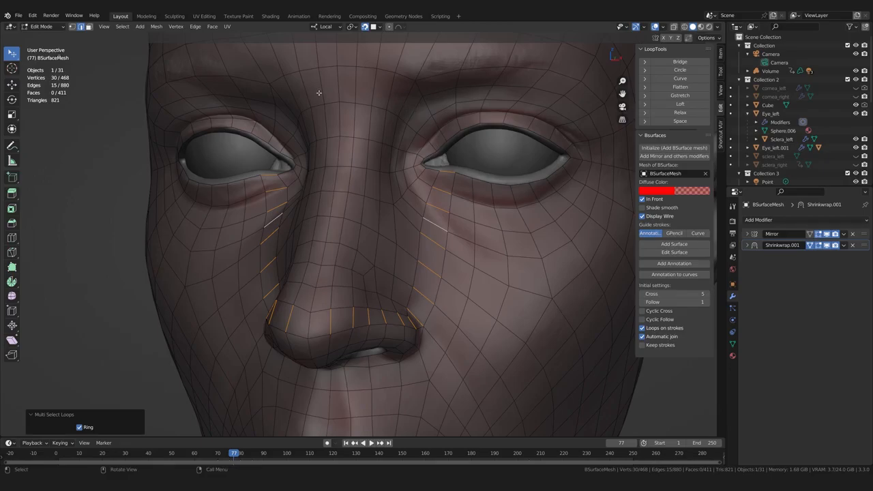
pyautogui.moveTo(387, 297); pyautogui.dragTo(273, 304, button='middle')
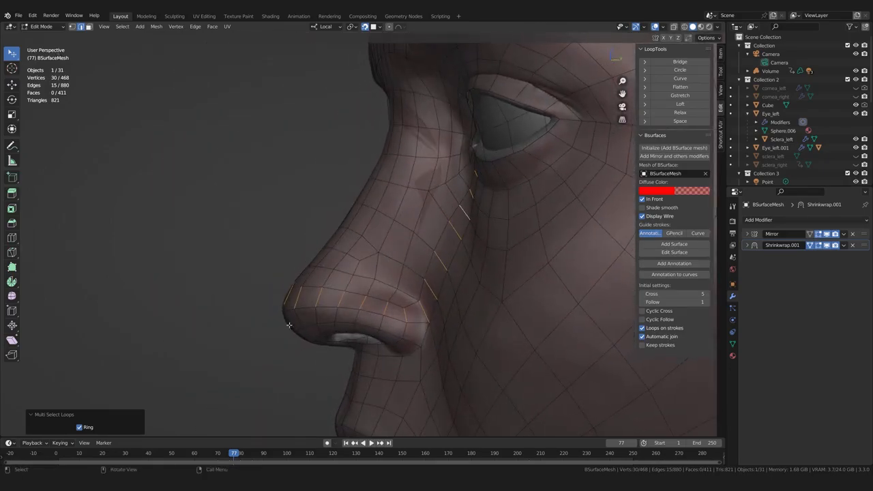
pyautogui.moveTo(295, 337); pyautogui.dragTo(369, 246, button='middle')
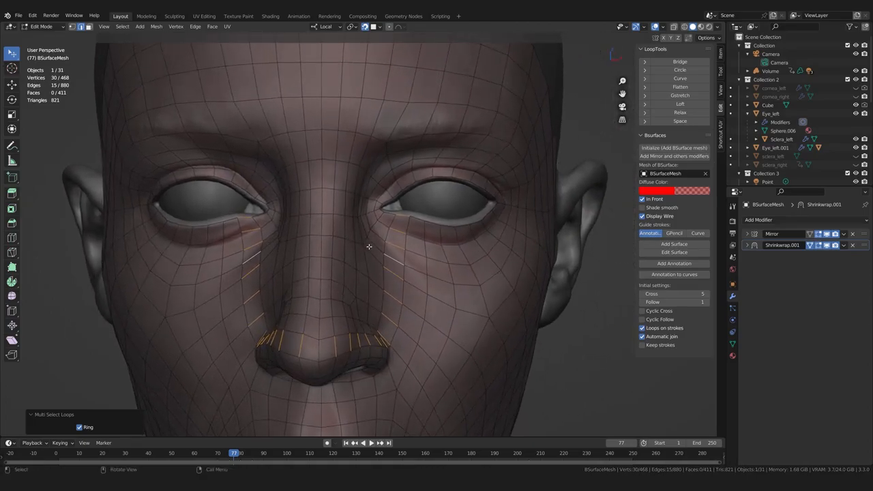
pyautogui.moveTo(358, 161); pyautogui.dragTo(355, 151, button='middle')
pyautogui.hotkey('ctrl', 'r')
pyautogui.click(352, 153)
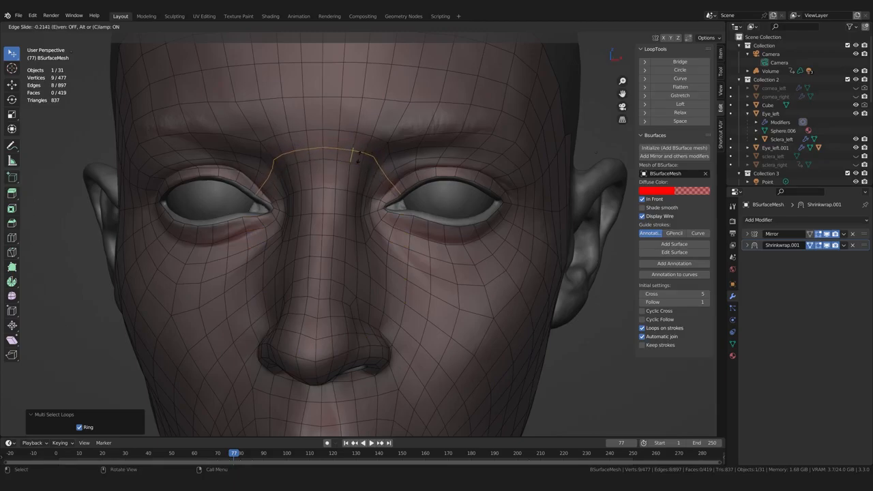
pyautogui.click(357, 158)
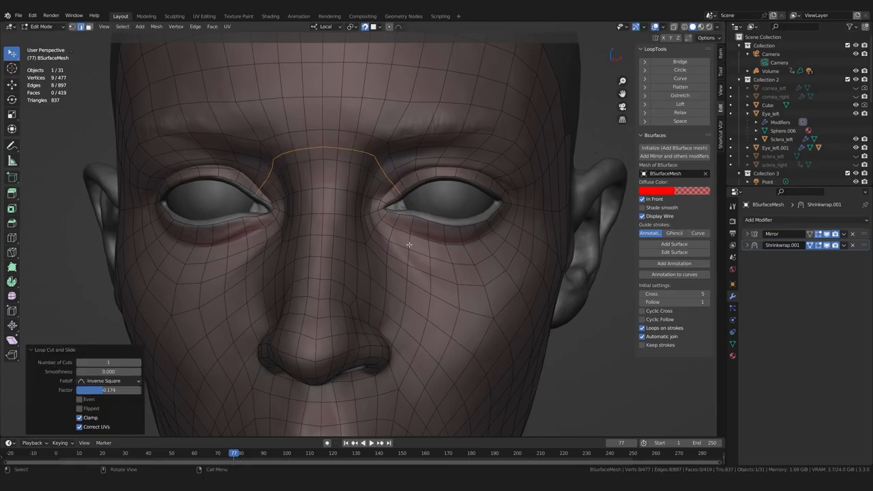
# - Add a loop cut from the inner lower eyelid down beside the nose and across its tip, and clear the selection
pyautogui.moveTo(409, 245); pyautogui.dragTo(406, 240, button='middle')
pyautogui.hotkey('ctrl', 'r')
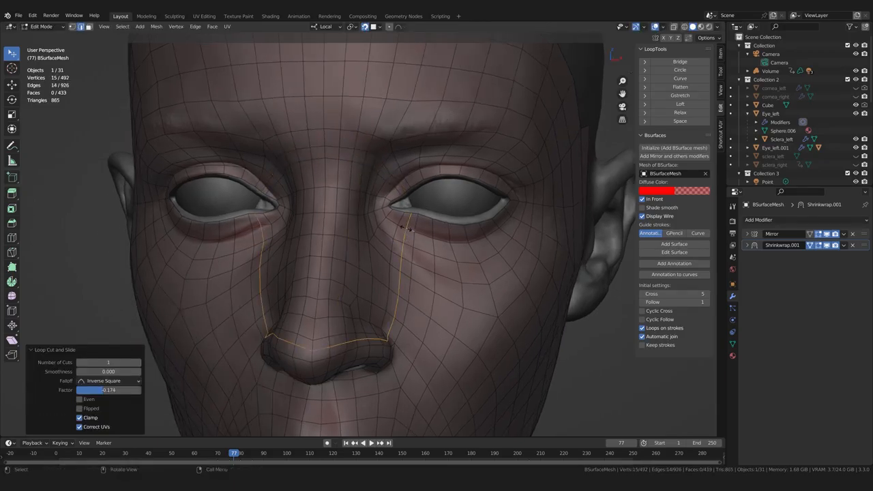
pyautogui.click(407, 235)
pyautogui.click(405, 236)
pyautogui.hotkey('alt', 'a')
pyautogui.moveTo(435, 226); pyautogui.dragTo(440, 220, button='middle')
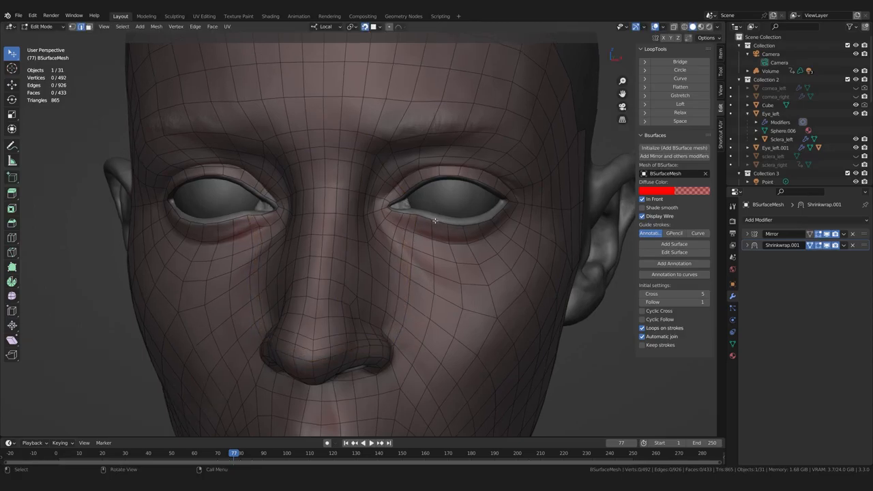
# - Select the edge rings crossing the brow and nose loops, even out their spacing with LoopTools Space, and clear the selection
pyautogui.keyDown('ctrl'); pyautogui.click(408, 215); pyautogui.keyUp('ctrl')
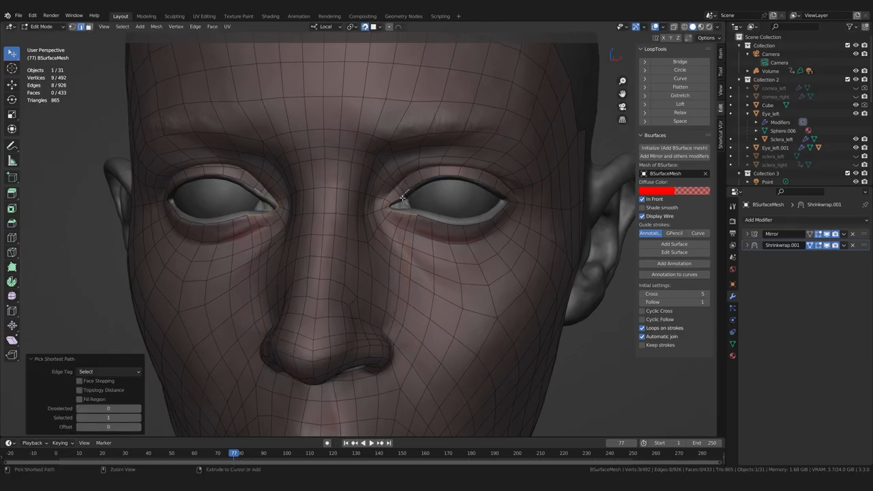
pyautogui.click(400, 210)
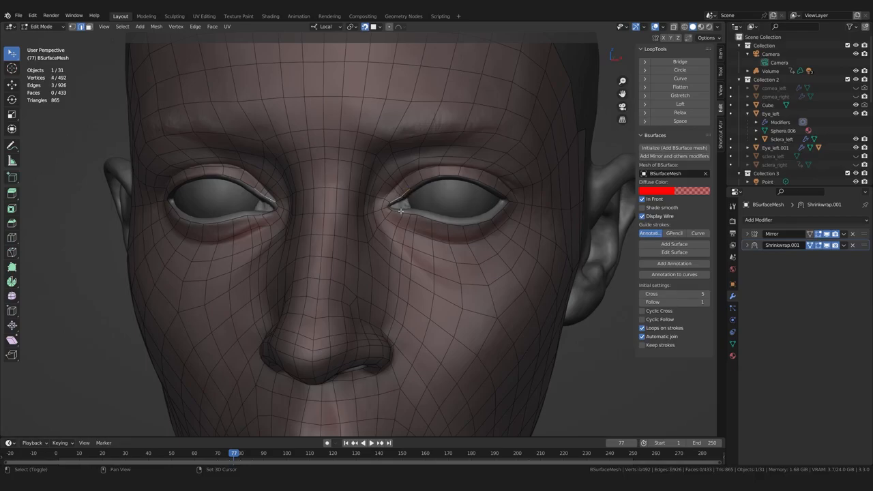
pyautogui.click(122, 26)
pyautogui.moveTo(174, 165)
pyautogui.click(220, 175)
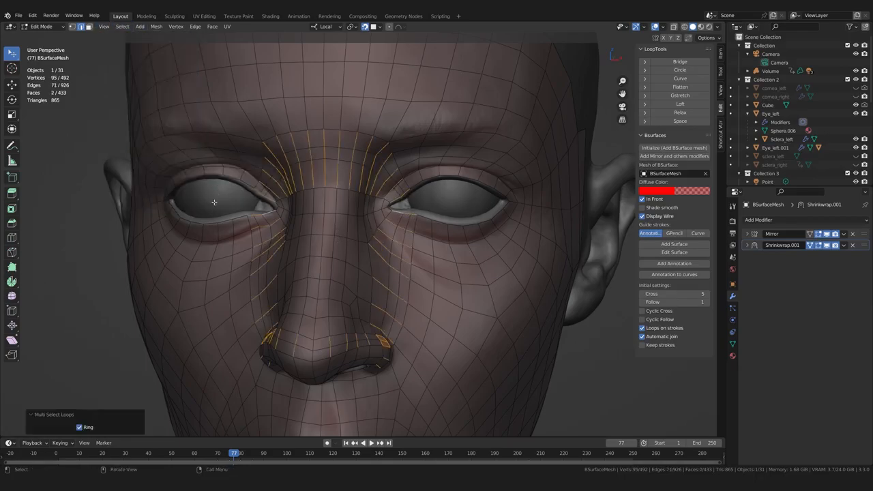
pyautogui.moveTo(215, 193); pyautogui.dragTo(290, 245, button='middle')
pyautogui.click(679, 120)
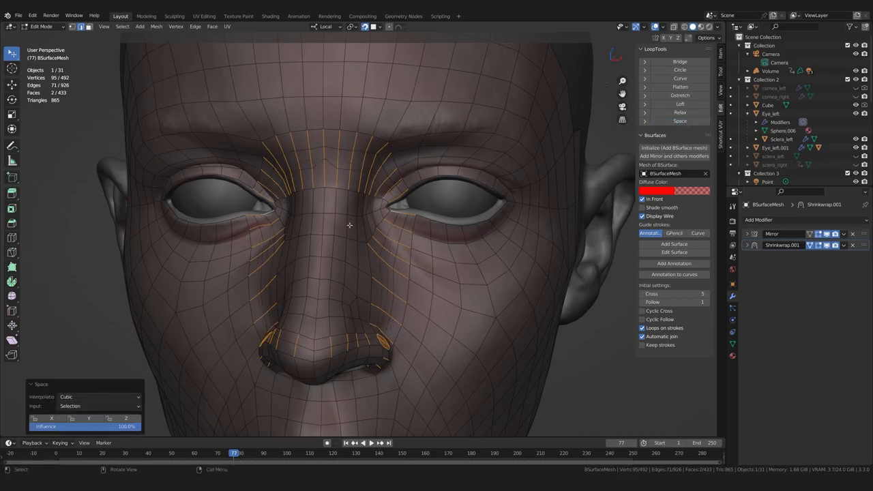
pyautogui.click(51, 272)
# - Move the center vertex between the eyebrows slightly downward to smooth the loop across the nose bridge
pyautogui.scroll(-2, 279, 290)
pyautogui.scroll(3, 298, 257)
pyautogui.moveTo(279, 290); pyautogui.dragTo(326, 273, button='middle')
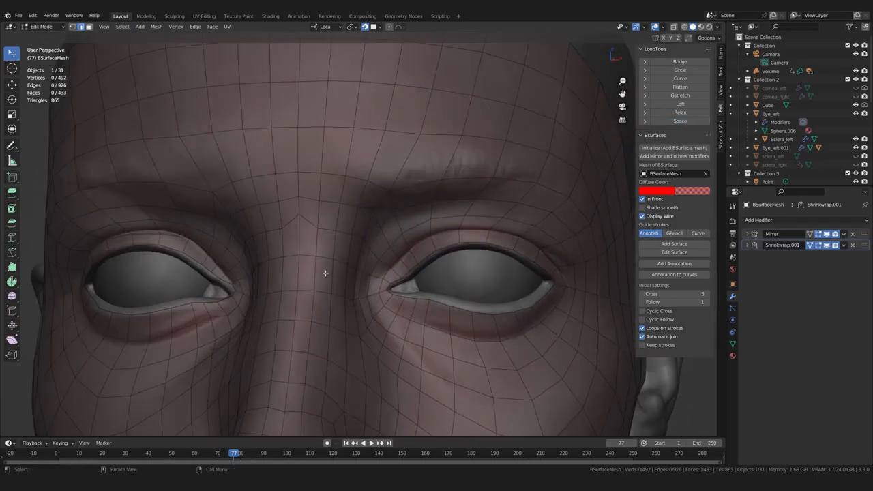
pyautogui.moveTo(304, 223); pyautogui.dragTo(302, 228)
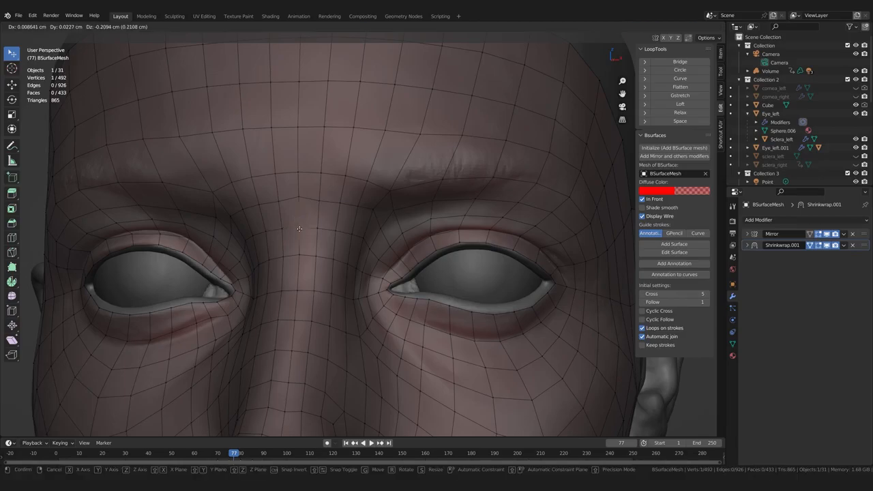
pyautogui.scroll(-2, 303, 221)
# - Smooth the topology over the inner brow and nose bridge in Sculpt Mode with the Slide Relax brush
pyautogui.hotkey('ctrl', 'Tab')
pyautogui.scroll(2, 327, 261)
pyautogui.moveTo(328, 261); pyautogui.dragTo(343, 228, button='middle')
pyautogui.moveTo(343, 227); pyautogui.dragTo(371, 213)
pyautogui.moveTo(371, 213); pyautogui.dragTo(371, 229)
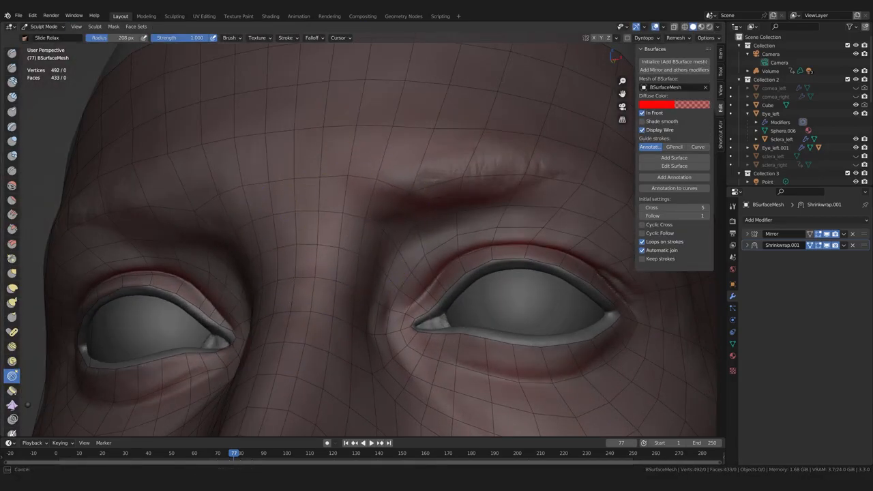
pyautogui.keyDown('shift'); pyautogui.moveTo(336, 259); pyautogui.dragTo(306, 311); pyautogui.keyUp('shift')
pyautogui.moveTo(307, 311); pyautogui.dragTo(312, 308, button='middle')
pyautogui.moveTo(308, 309)
pyautogui.keyDown('shift'); pyautogui.mouseDown()
pyautogui.moveTo(336, 264)
pyautogui.moveTo(312, 306)
pyautogui.mouseUp(); pyautogui.keyUp('shift')
pyautogui.moveTo(311, 306); pyautogui.dragTo(303, 304, button='middle')
pyautogui.keyDown('shift'); pyautogui.moveTo(311, 238); pyautogui.dragTo(313, 220); pyautogui.keyUp('shift')
pyautogui.keyDown('shift'); pyautogui.moveTo(321, 188); pyautogui.dragTo(318, 238); pyautogui.keyUp('shift')
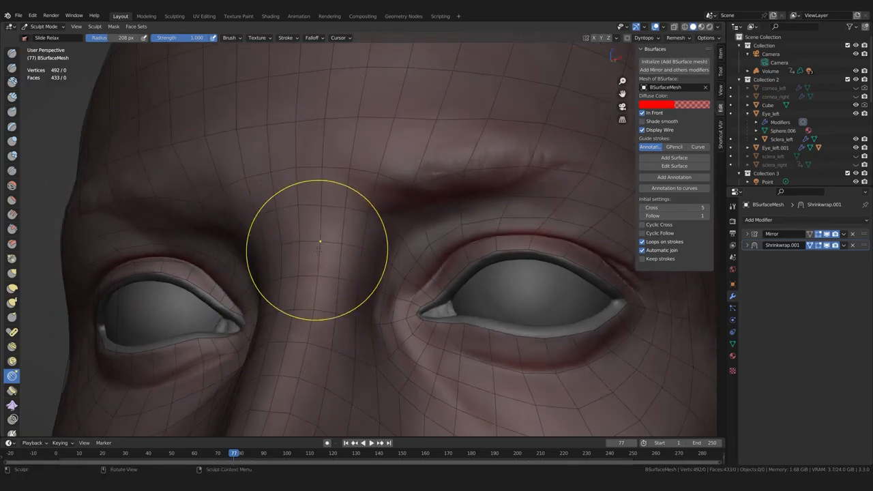
pyautogui.moveTo(318, 247); pyautogui.dragTo(298, 244, button='middle')
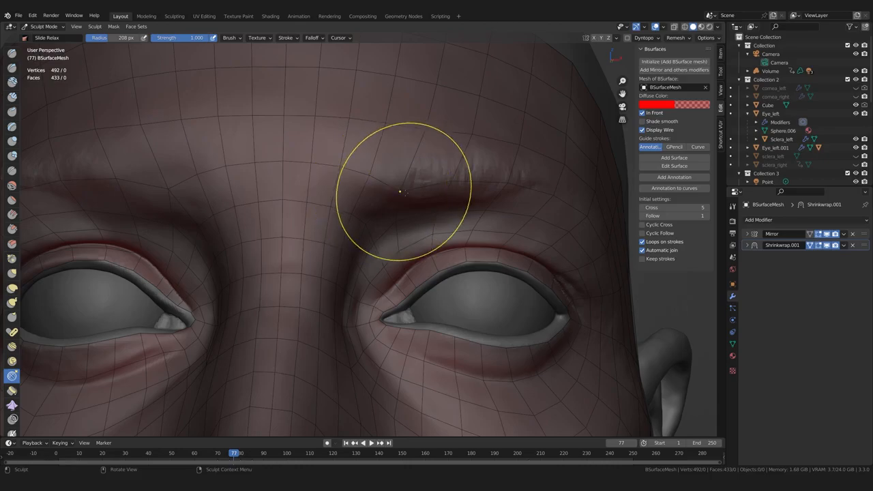
# - Examine the edge flow around the inner brow, eyes and nose from several angles
pyautogui.moveTo(399, 189); pyautogui.dragTo(389, 204, button='middle')
pyautogui.press('Tab')
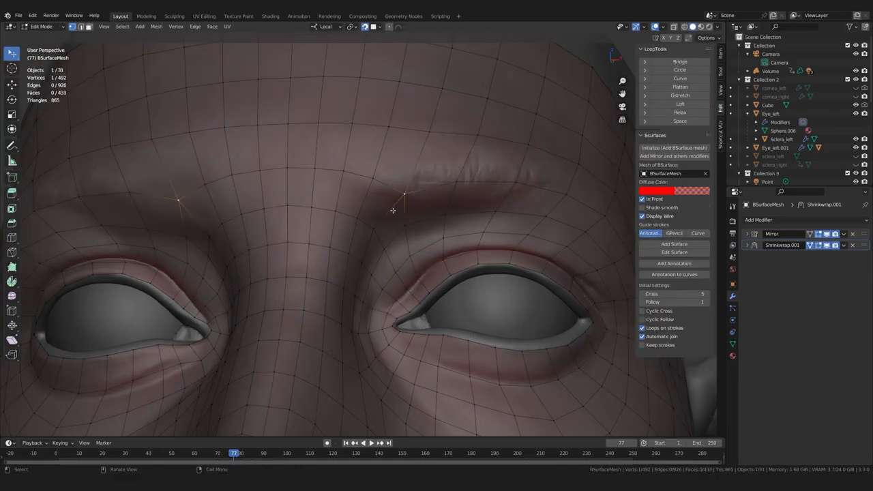
pyautogui.moveTo(379, 237)
pyautogui.mouseDown(button='middle')
pyautogui.moveTo(371, 243)
pyautogui.moveTo(388, 242)
pyautogui.mouseUp(button='middle')
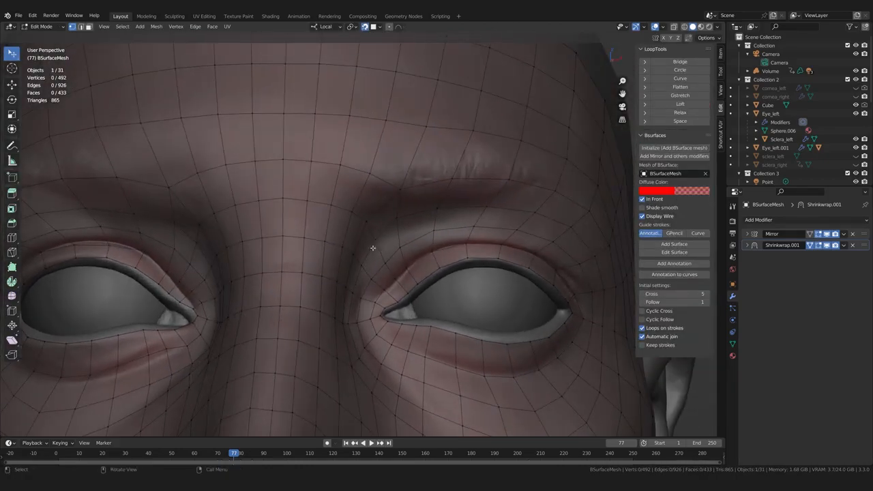
pyautogui.press('Tab')
pyautogui.scroll(-3, 329, 256)
pyautogui.scroll(3, 328, 235)
pyautogui.moveTo(332, 218)
pyautogui.mouseDown(button='middle')
pyautogui.moveTo(341, 197)
pyautogui.moveTo(387, 179)
pyautogui.moveTo(344, 157)
pyautogui.mouseUp(button='middle')
pyautogui.press('Tab')
pyautogui.scroll(-2, 381, 196)
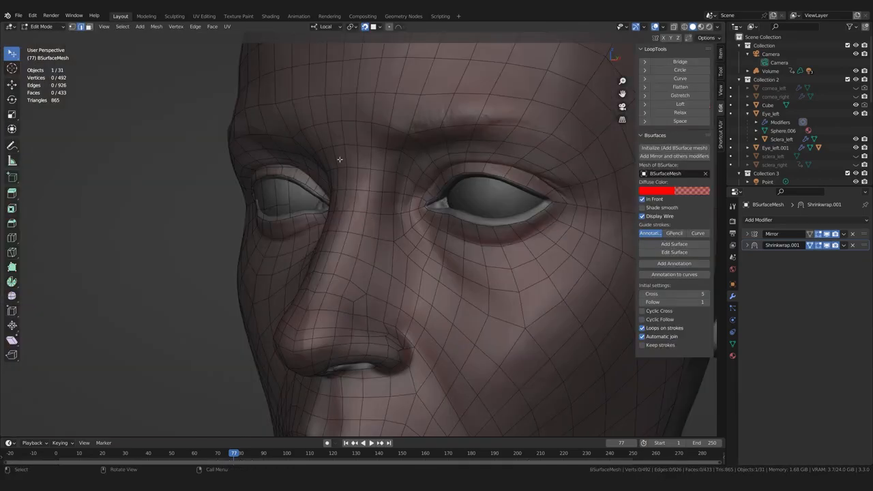
pyautogui.scroll(2, 378, 244)
pyautogui.moveTo(385, 216)
pyautogui.mouseDown(button='middle')
pyautogui.moveTo(384, 253)
pyautogui.moveTo(375, 234)
pyautogui.moveTo(358, 241)
pyautogui.moveTo(370, 253)
pyautogui.moveTo(366, 228)
pyautogui.moveTo(347, 230)
pyautogui.moveTo(398, 214)
pyautogui.mouseUp(button='middle')
pyautogui.scroll(-1, 358, 241)
pyautogui.moveTo(381, 295)
pyautogui.mouseDown(button='middle')
pyautogui.moveTo(376, 272)
pyautogui.moveTo(351, 277)
pyautogui.moveTo(375, 258)
pyautogui.moveTo(332, 253)
pyautogui.moveTo(343, 249)
pyautogui.mouseUp(button='middle')
pyautogui.scroll(3, 362, 273)
pyautogui.scroll(1, 373, 254)
# - Relax the topology around the nostril wing and nose tip in Sculpt Mode with the Slide Relax brush
pyautogui.hotkey('ctrl', 'Tab')
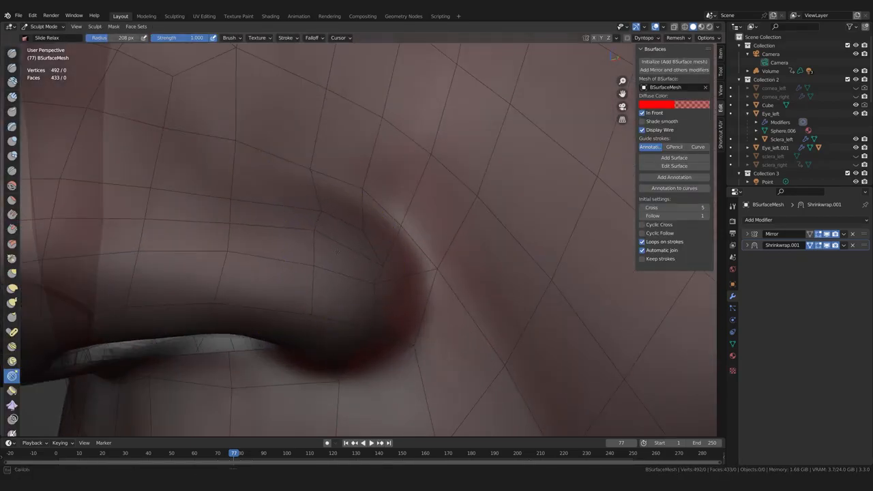
pyautogui.moveTo(347, 302); pyautogui.dragTo(392, 309, button='middle')
pyautogui.moveTo(350, 248); pyautogui.dragTo(356, 258, button='middle')
pyautogui.moveTo(269, 250)
pyautogui.mouseDown(button='middle')
pyautogui.moveTo(245, 253)
pyautogui.moveTo(228, 273)
pyautogui.mouseUp(button='middle')
pyautogui.moveTo(179, 261); pyautogui.dragTo(227, 288, button='middle')
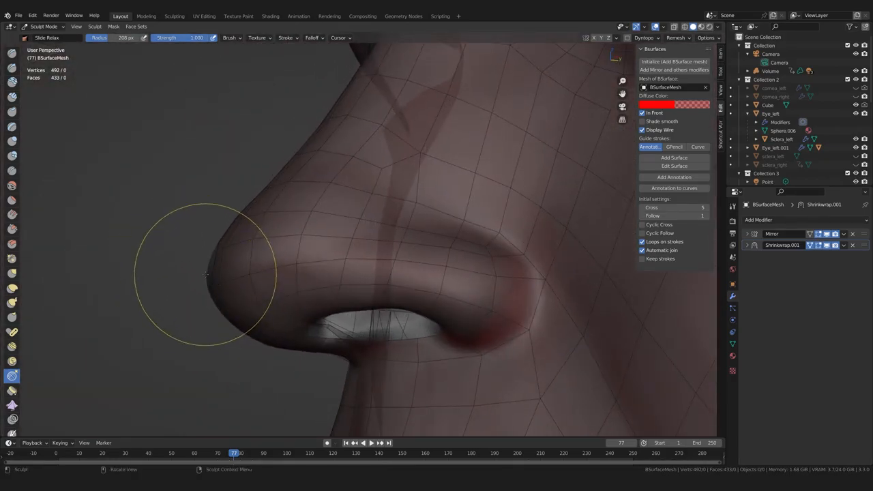
pyautogui.moveTo(249, 273); pyautogui.dragTo(287, 263, button='middle')
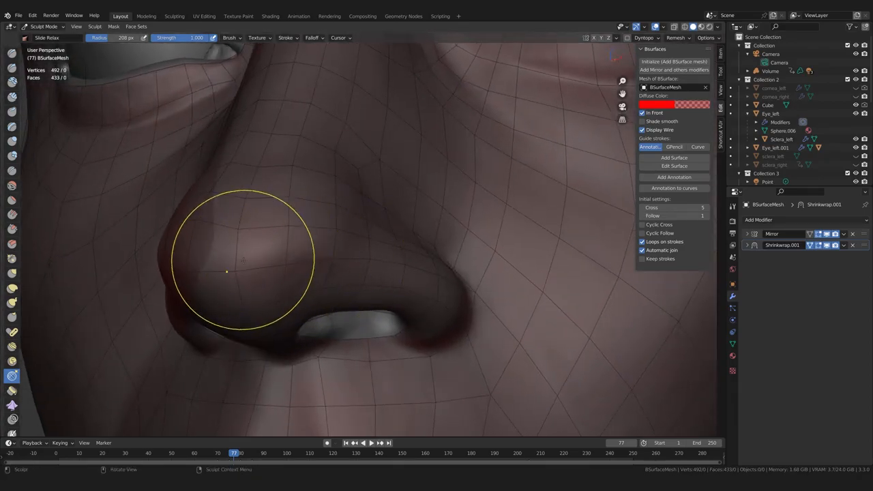
pyautogui.moveTo(226, 272); pyautogui.dragTo(212, 279, button='middle')
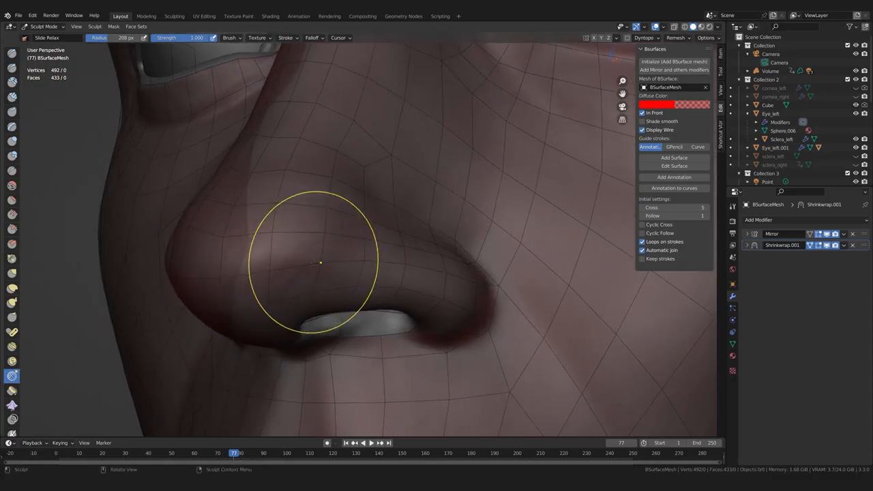
pyautogui.moveTo(269, 270)
pyautogui.mouseDown(button='middle')
pyautogui.moveTo(285, 265)
pyautogui.moveTo(242, 274)
pyautogui.moveTo(281, 272)
pyautogui.moveTo(287, 261)
pyautogui.mouseUp(button='middle')
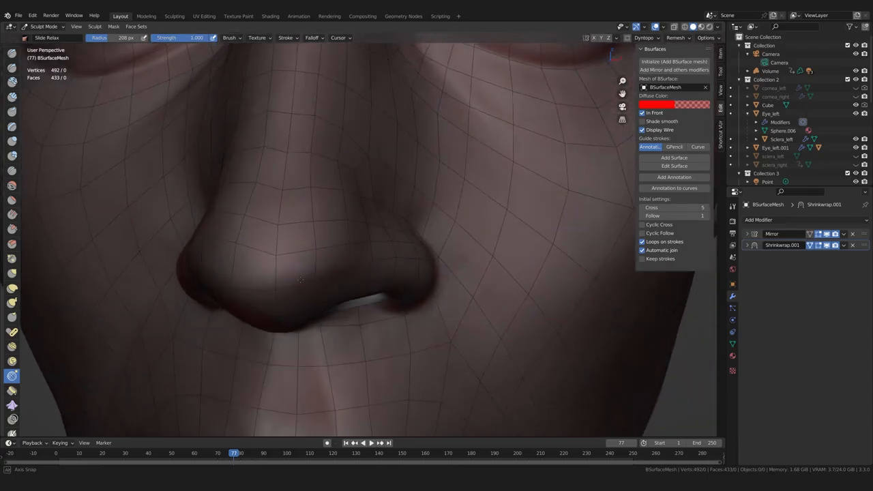
pyautogui.moveTo(280, 221)
pyautogui.mouseDown(button='middle')
pyautogui.moveTo(273, 232)
pyautogui.moveTo(318, 250)
pyautogui.moveTo(275, 273)
pyautogui.moveTo(262, 262)
pyautogui.mouseUp(button='middle')
# - Reposition individual vertices around the nose tip and the side of the nose to even out the quads
pyautogui.press('Tab')
pyautogui.moveTo(236, 230); pyautogui.dragTo(242, 231)
pyautogui.hotkey('ctrl', 'z')
pyautogui.press('1')
pyautogui.moveTo(243, 230); pyautogui.dragTo(307, 239, button='middle')
pyautogui.moveTo(351, 227); pyautogui.dragTo(346, 228)
pyautogui.moveTo(346, 228); pyautogui.dragTo(305, 234, button='middle')
pyautogui.moveTo(310, 253); pyautogui.dragTo(307, 249)
pyautogui.moveTo(307, 250); pyautogui.dragTo(267, 271, button='middle')
pyautogui.moveTo(255, 242); pyautogui.dragTo(257, 239)
pyautogui.moveTo(332, 223); pyautogui.dragTo(372, 224, button='middle')
pyautogui.moveTo(293, 217); pyautogui.dragTo(288, 198)
# - Delete the extra face at the center line of the nose bridge
pyautogui.moveTo(288, 170); pyautogui.dragTo(265, 199, button='middle')
pyautogui.press('3')
pyautogui.click(245, 150)
pyautogui.press('x')
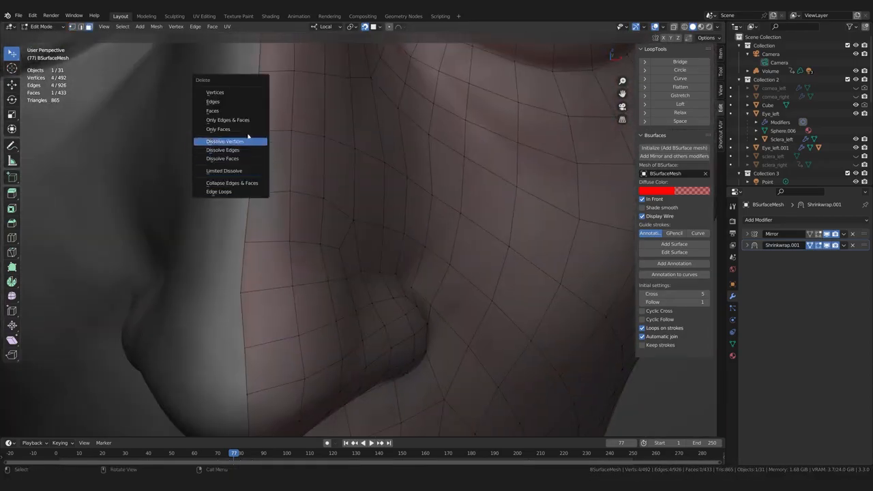
pyautogui.click(238, 112)
# - Fine-tune the vertices along the side of the nose above the nostril wing
pyautogui.scroll(-4, 257, 228)
pyautogui.scroll(3, 339, 236)
pyautogui.moveTo(392, 232); pyautogui.dragTo(319, 237, button='middle')
pyautogui.press('1')
pyautogui.moveTo(358, 241); pyautogui.dragTo(377, 236)
pyautogui.moveTo(371, 263); pyautogui.dragTo(370, 266)
pyautogui.moveTo(349, 240); pyautogui.dragTo(341, 236)
pyautogui.click(238, 205)
# - Return to Sculpt Mode and set the viewport shading to Material Preview
pyautogui.scroll(-4, 272, 204)
pyautogui.moveTo(252, 205); pyautogui.dragTo(377, 190, button='middle')
pyautogui.moveTo(383, 231)
pyautogui.mouseDown(button='middle')
pyautogui.moveTo(429, 250)
pyautogui.moveTo(415, 288)
pyautogui.moveTo(377, 279)
pyautogui.moveTo(402, 303)
pyautogui.moveTo(428, 300)
pyautogui.mouseUp(button='middle')
pyautogui.hotkey('ctrl', 'Tab')
pyautogui.click(684, 39)
pyautogui.click(701, 27)
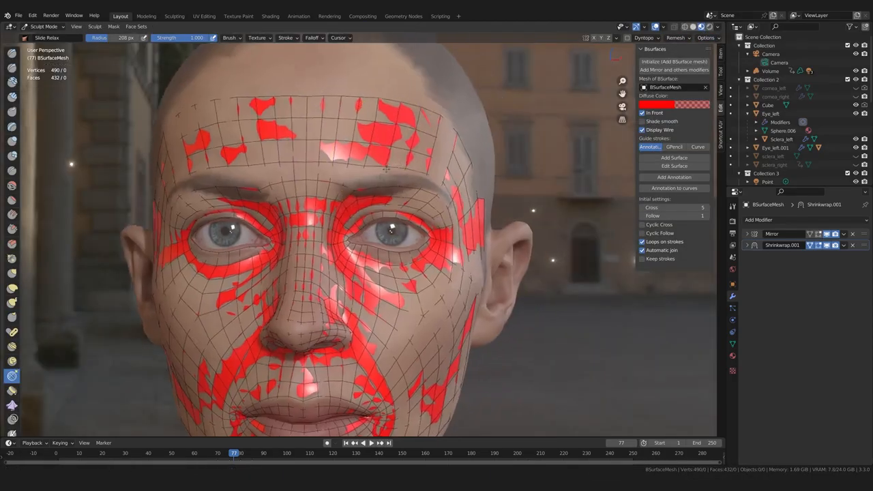
# - Relax the mesh along the eyebrow and outer brow with the Slide Relax brush, checking it against the skin texture
pyautogui.moveTo(385, 169)
pyautogui.mouseDown(button='middle')
pyautogui.moveTo(376, 137)
pyautogui.moveTo(341, 214)
pyautogui.moveTo(315, 245)
pyautogui.mouseUp(button='middle')
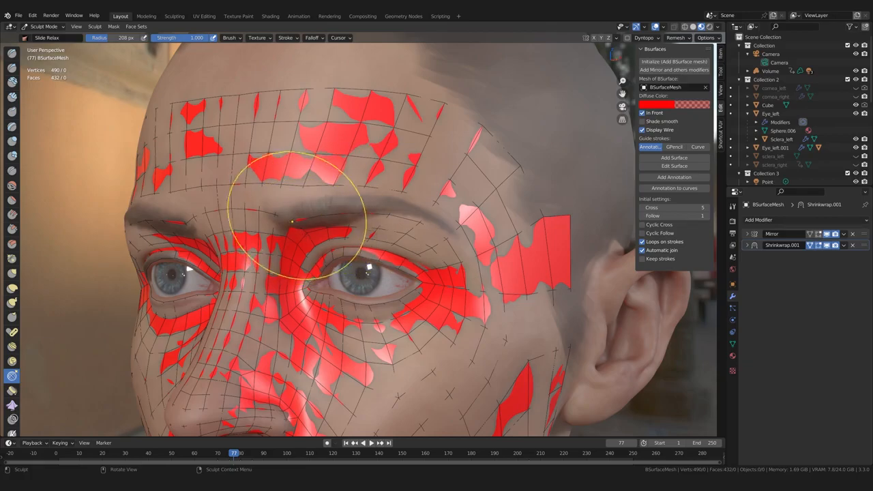
pyautogui.moveTo(307, 232); pyautogui.dragTo(287, 239, button='middle')
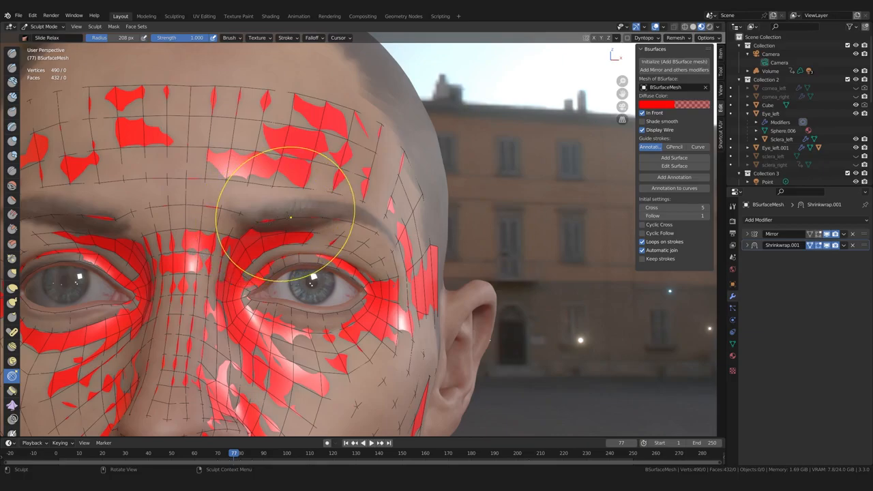
pyautogui.moveTo(278, 220)
pyautogui.mouseDown(button='middle')
pyautogui.moveTo(237, 230)
pyautogui.moveTo(380, 205)
pyautogui.mouseUp(button='middle')
pyautogui.scroll(1, 263, 224)
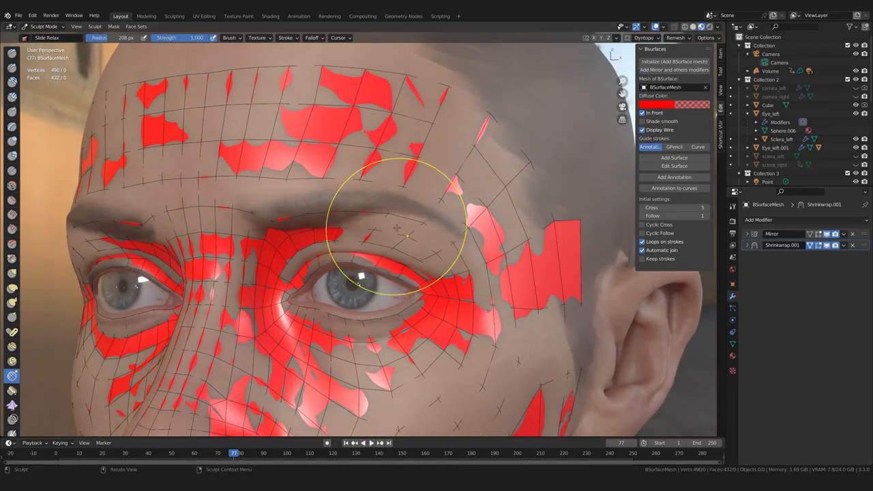
pyautogui.scroll(-1, 382, 219)
pyautogui.scroll(1, 381, 218)
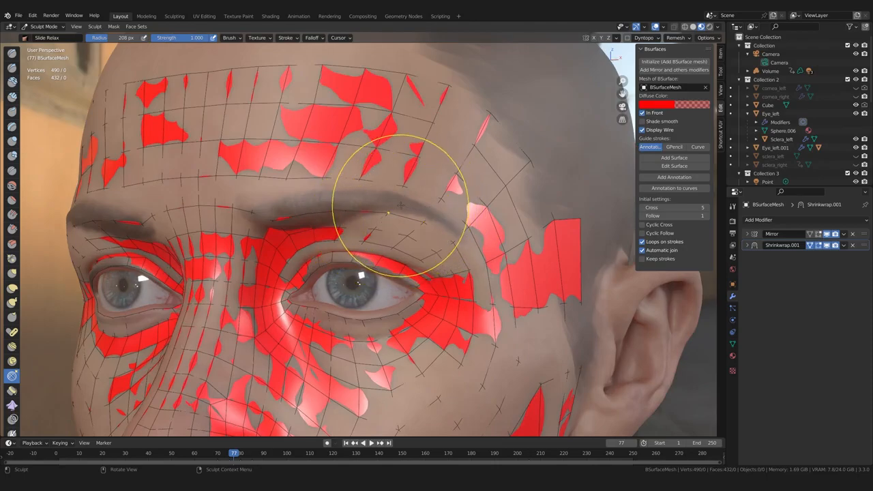
pyautogui.moveTo(401, 205)
pyautogui.mouseDown()
pyautogui.moveTo(458, 246)
pyautogui.moveTo(466, 233)
pyautogui.mouseUp()
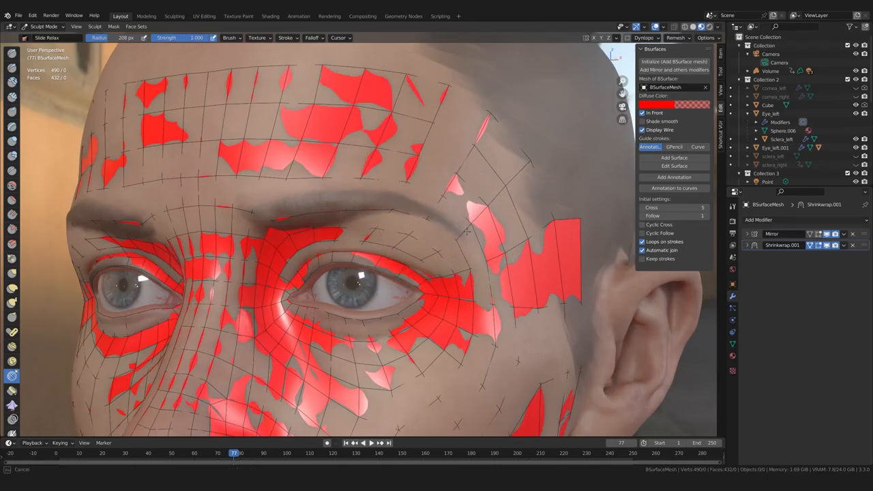
pyautogui.moveTo(466, 232); pyautogui.dragTo(525, 312, button='middle')
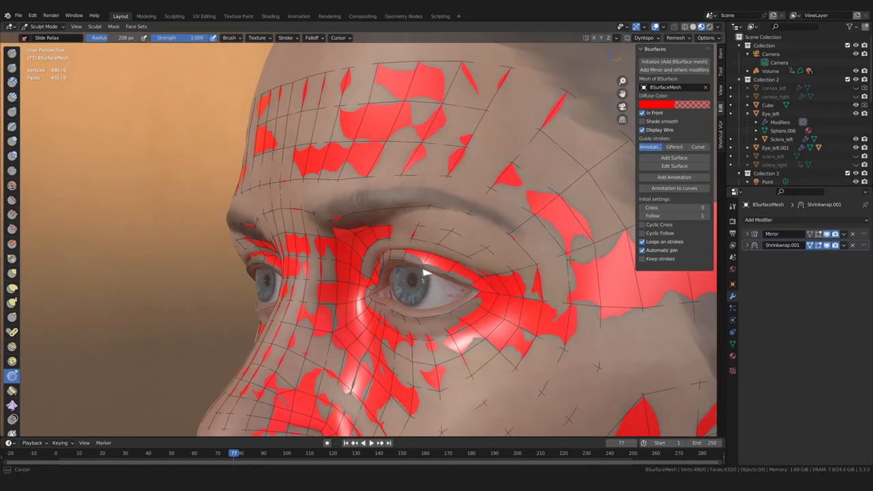
pyautogui.moveTo(457, 194)
pyautogui.mouseDown(button='middle')
pyautogui.moveTo(335, 194)
pyautogui.moveTo(443, 277)
pyautogui.mouseUp(button='middle')
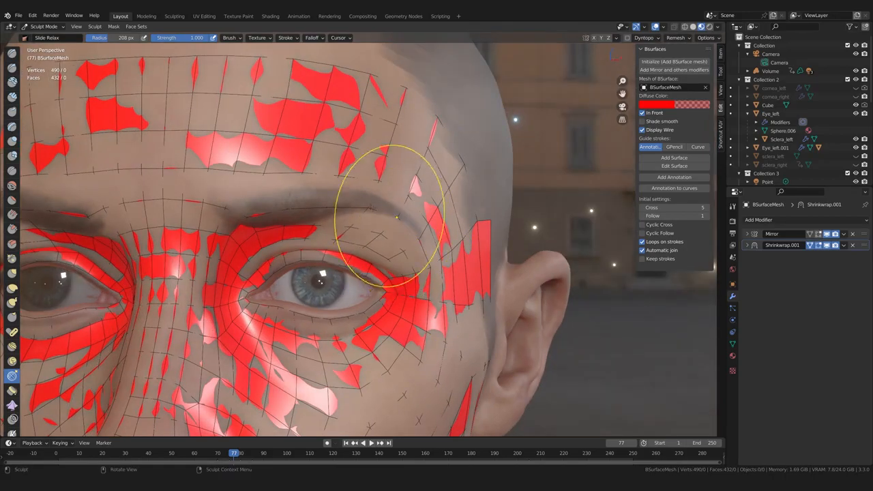
pyautogui.moveTo(288, 207); pyautogui.dragTo(247, 217)
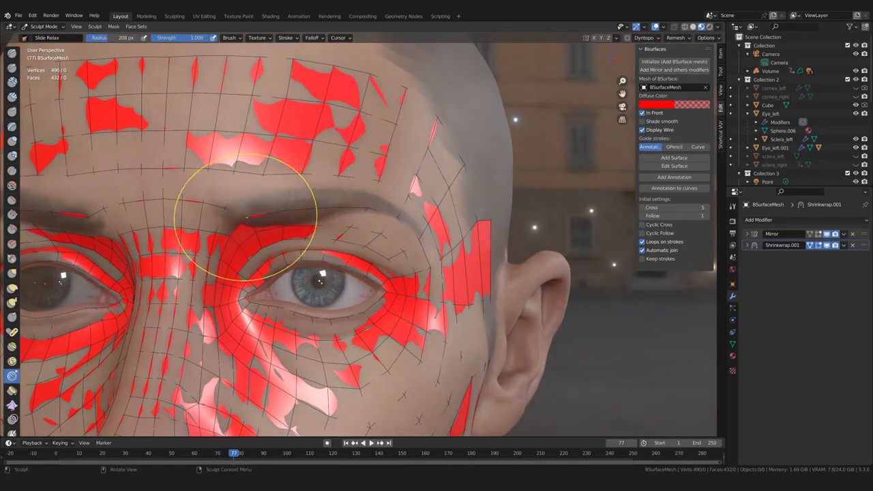
# - Relax the mesh between the outer eyebrow and the upper eyelid with the Slide Relax brush
pyautogui.scroll(1, 252, 236)
pyautogui.moveTo(252, 238); pyautogui.dragTo(258, 213, button='middle')
pyautogui.scroll(2, 423, 273)
pyautogui.moveTo(424, 272); pyautogui.dragTo(420, 280)
pyautogui.moveTo(424, 268)
pyautogui.mouseDown(button='middle')
pyautogui.moveTo(448, 310)
pyautogui.moveTo(259, 279)
pyautogui.moveTo(259, 312)
pyautogui.moveTo(300, 287)
pyautogui.moveTo(331, 244)
pyautogui.mouseUp(button='middle')
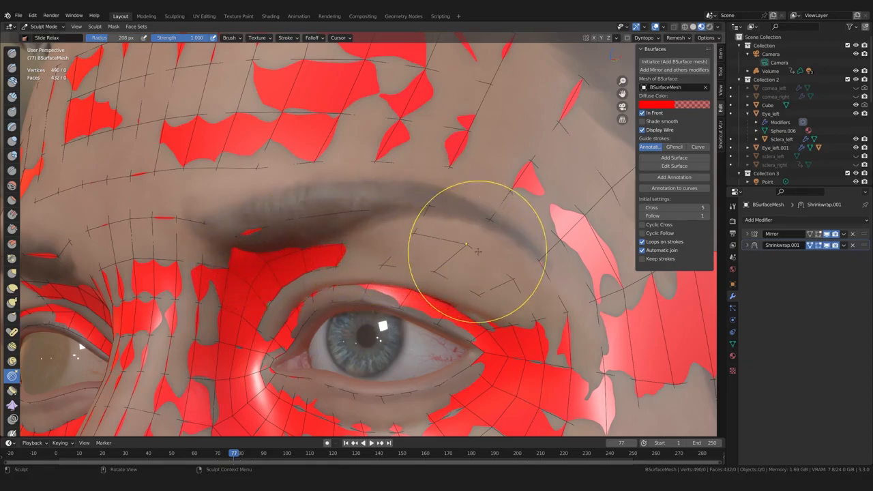
pyautogui.moveTo(263, 195); pyautogui.dragTo(372, 235, button='middle')
# - Switch to Edit Mode and reposition vertices along the inner eyebrow and the top of the nose bridge
pyautogui.press('Tab')
pyautogui.moveTo(311, 234); pyautogui.dragTo(311, 225)
pyautogui.moveTo(311, 225); pyautogui.dragTo(287, 227, button='middle')
pyautogui.moveTo(254, 229); pyautogui.dragTo(257, 224)
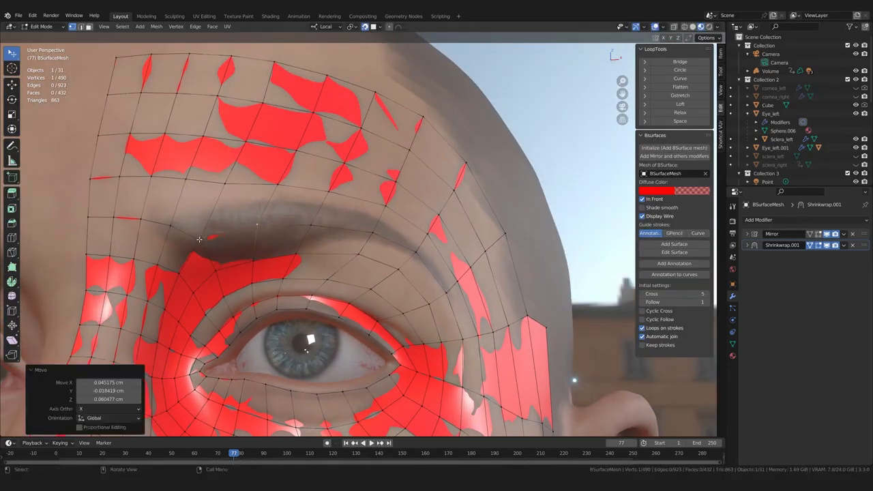
pyautogui.moveTo(199, 239); pyautogui.dragTo(174, 236, button='middle')
pyautogui.press('g')
pyautogui.moveTo(175, 236); pyautogui.dragTo(132, 231)
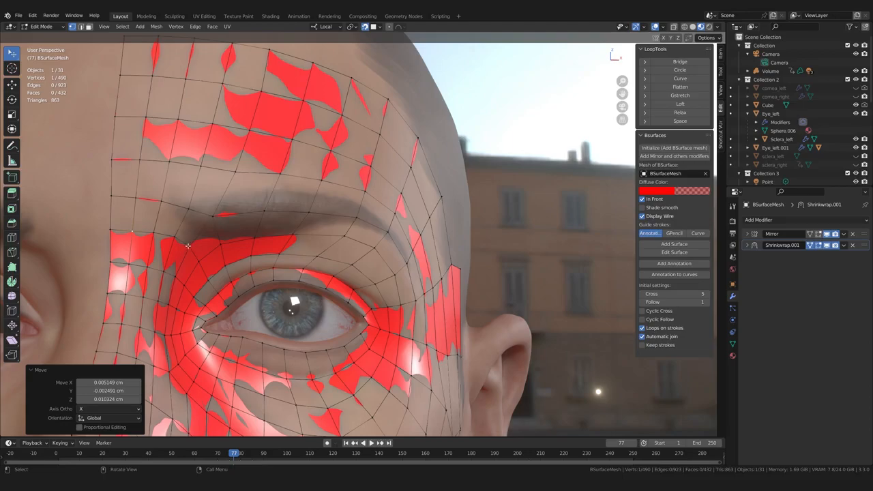
pyautogui.moveTo(194, 271); pyautogui.dragTo(308, 213, button='middle')
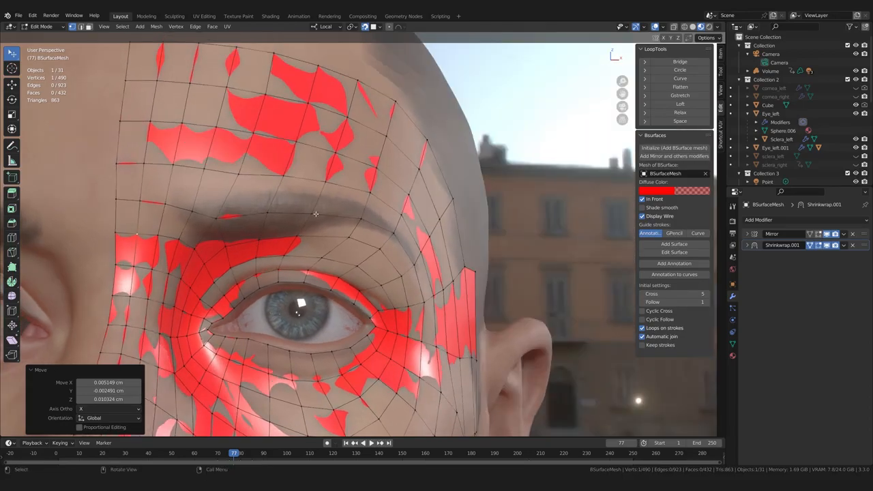
# - Nudge the vertices along the middle of the eyebrow and just above the upper eyelid
pyautogui.press('g')
pyautogui.moveTo(315, 215); pyautogui.dragTo(314, 215)
pyautogui.moveTo(351, 256); pyautogui.dragTo(346, 247, button='middle')
pyautogui.moveTo(352, 242); pyautogui.dragTo(366, 220)
pyautogui.moveTo(352, 237); pyautogui.dragTo(355, 240)
pyautogui.scroll(-3, 375, 255)
pyautogui.moveTo(369, 247); pyautogui.dragTo(298, 239, button='middle')
pyautogui.scroll(2, 375, 257)
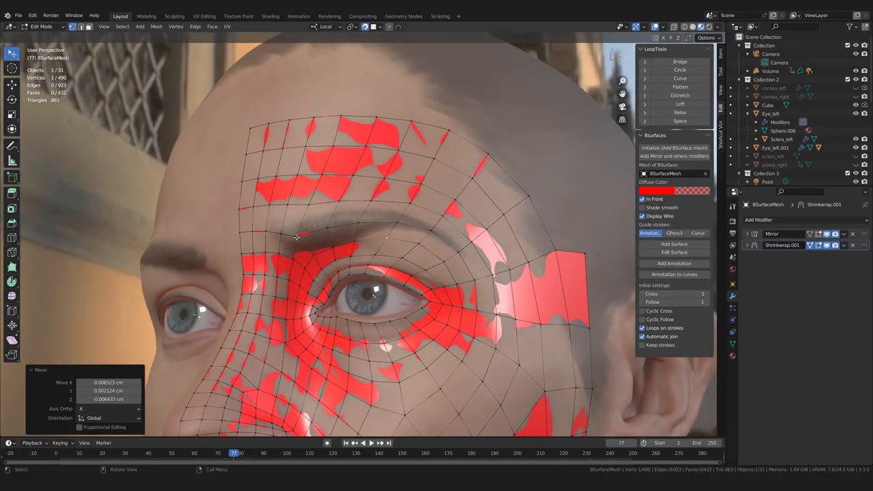
# - Fine-tune the vertices from the inner end of the eyebrow down the side of the nose bridge
pyautogui.scroll(4, 300, 240)
pyautogui.moveTo(307, 252); pyautogui.dragTo(302, 245)
pyautogui.moveTo(302, 245); pyautogui.dragTo(307, 317, button='middle')
pyautogui.moveTo(307, 319); pyautogui.dragTo(305, 312)
pyautogui.moveTo(307, 312); pyautogui.dragTo(365, 266, button='middle')
pyautogui.scroll(1, 365, 266)
pyautogui.moveTo(365, 266); pyautogui.dragTo(368, 265)
pyautogui.moveTo(367, 264); pyautogui.dragTo(390, 252, button='middle')
pyautogui.moveTo(390, 252); pyautogui.dragTo(391, 249)
pyautogui.moveTo(391, 250); pyautogui.dragTo(416, 239, button='middle')
pyautogui.moveTo(392, 239); pyautogui.dragTo(393, 241)
pyautogui.moveTo(393, 275); pyautogui.dragTo(391, 272)
# - Set the viewport shading to Solid and even out the vertices between the nose bridge and the inner brow
pyautogui.click(711, 16)
pyautogui.click(693, 26)
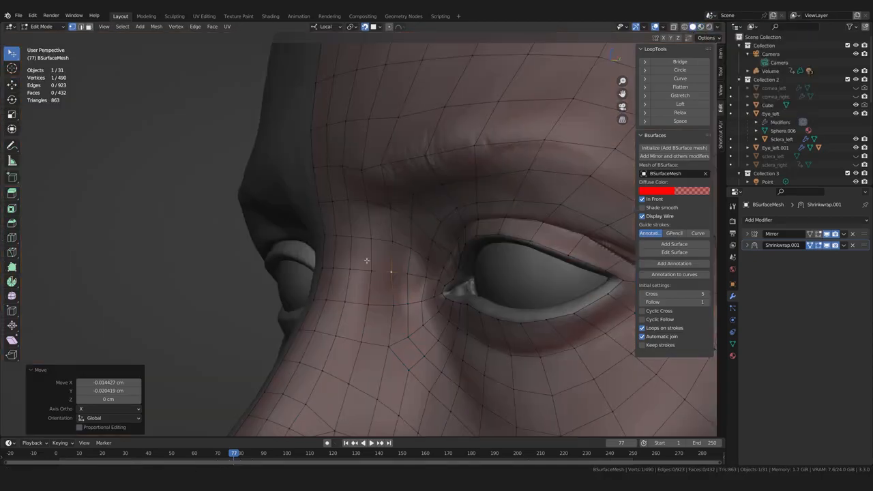
pyautogui.moveTo(375, 257); pyautogui.dragTo(380, 239, button='middle')
pyautogui.moveTo(383, 241); pyautogui.dragTo(386, 240)
pyautogui.moveTo(388, 240); pyautogui.dragTo(402, 247, button='middle')
pyautogui.moveTo(403, 250); pyautogui.dragTo(410, 245)
pyautogui.moveTo(369, 253); pyautogui.dragTo(386, 217, button='middle')
pyautogui.moveTo(384, 213); pyautogui.dragTo(384, 205)
pyautogui.moveTo(414, 177); pyautogui.dragTo(371, 253, button='middle')
pyautogui.moveTo(371, 255); pyautogui.dragTo(365, 263)
pyautogui.moveTo(365, 263); pyautogui.dragTo(314, 255, button='middle')
# - Adjust the vertices at the inner end of the eyebrow to smooth the loop flow
pyautogui.scroll(-3, 314, 256)
pyautogui.scroll(2, 314, 238)
pyautogui.moveTo(314, 221); pyautogui.dragTo(266, 222)
pyautogui.moveTo(266, 222); pyautogui.dragTo(341, 239, button='middle')
pyautogui.scroll(-2, 355, 212)
pyautogui.moveTo(366, 207); pyautogui.dragTo(364, 217)
pyautogui.scroll(1, 365, 219)
pyautogui.click(363, 198)
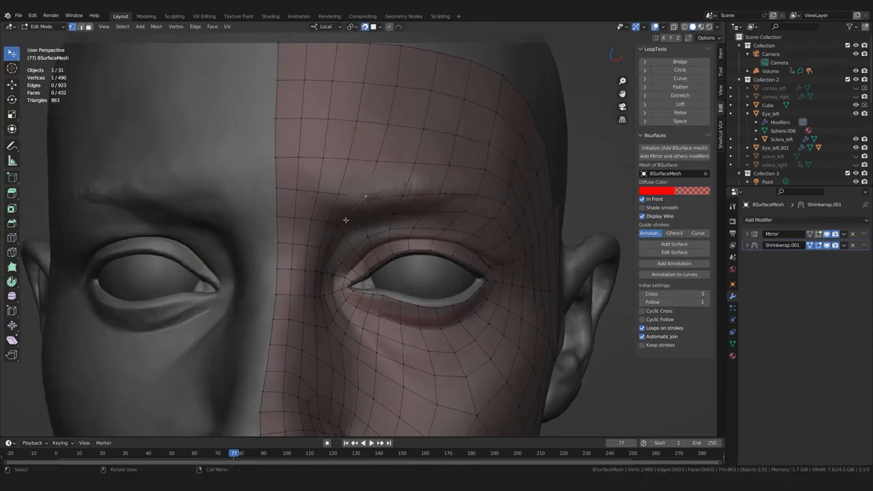
# - Cut a new edge with the Knife tool across the face at the inner end of the eyebrow
pyautogui.moveTo(363, 199); pyautogui.dragTo(315, 253, button='middle')
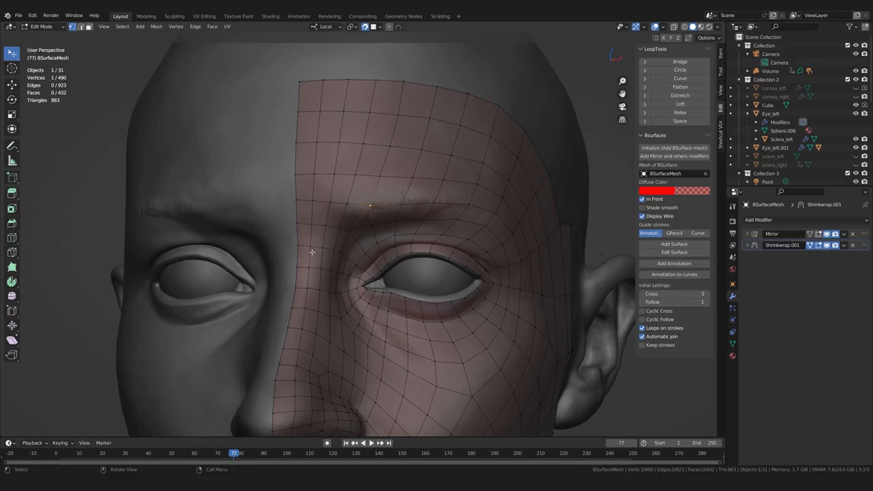
pyautogui.scroll(1, 311, 252)
pyautogui.scroll(1, 315, 254)
pyautogui.keyDown('shift'); pyautogui.moveTo(318, 253); pyautogui.dragTo(314, 275, button='middle'); pyautogui.keyUp('shift')
pyautogui.scroll(1, 320, 274)
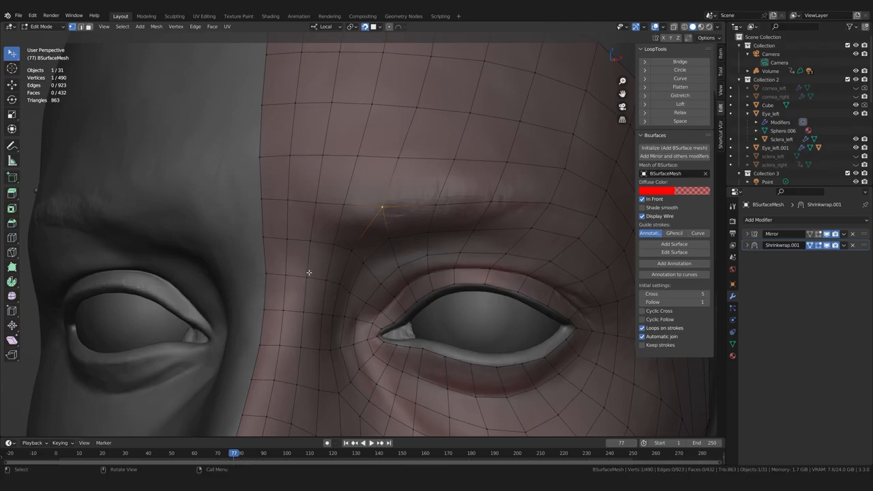
pyautogui.press('k')
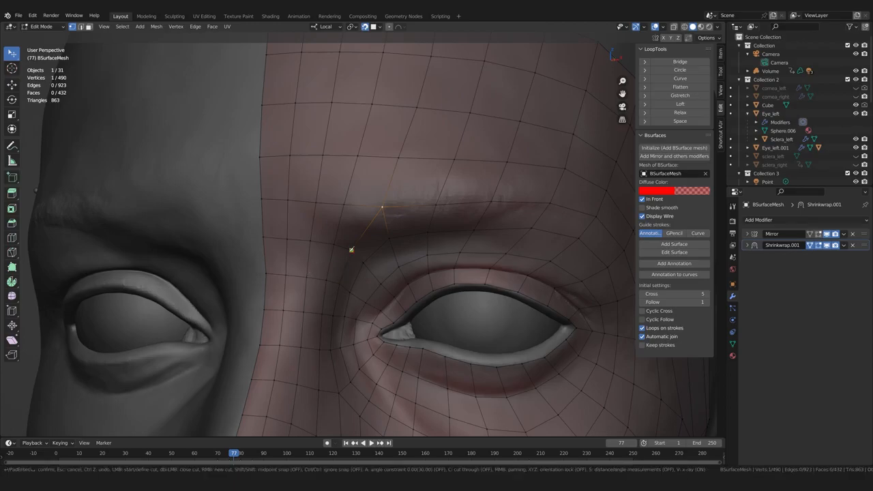
pyautogui.click(343, 204)
pyautogui.press('Return')
pyautogui.moveTo(218, 225); pyautogui.dragTo(171, 237, button='middle')
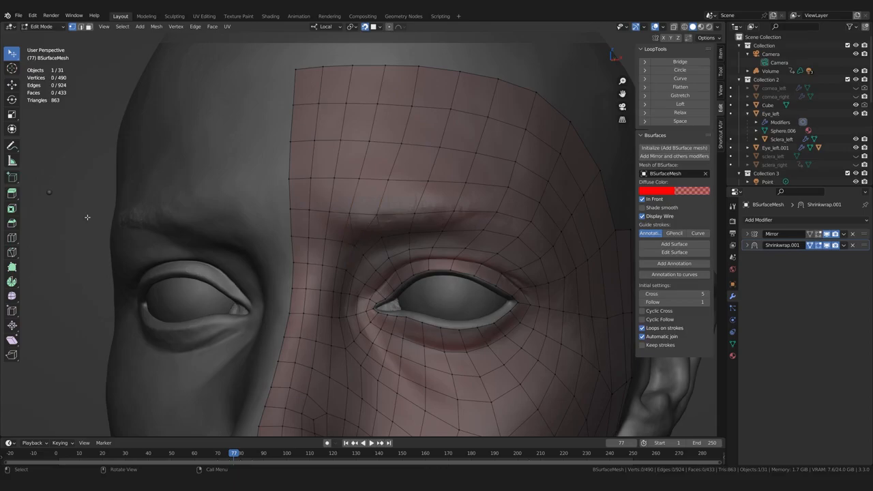
# - Reposition the vertices around the newly cut edge at the inner brow
pyautogui.scroll(-1, 302, 253)
pyautogui.scroll(1, 307, 247)
pyautogui.moveTo(330, 227); pyautogui.dragTo(344, 241, button='middle')
pyautogui.moveTo(344, 241); pyautogui.dragTo(381, 238)
pyautogui.moveTo(382, 238); pyautogui.dragTo(354, 257, button='middle')
pyautogui.moveTo(355, 257); pyautogui.dragTo(332, 247)
pyautogui.moveTo(332, 248); pyautogui.dragTo(285, 253, button='middle')
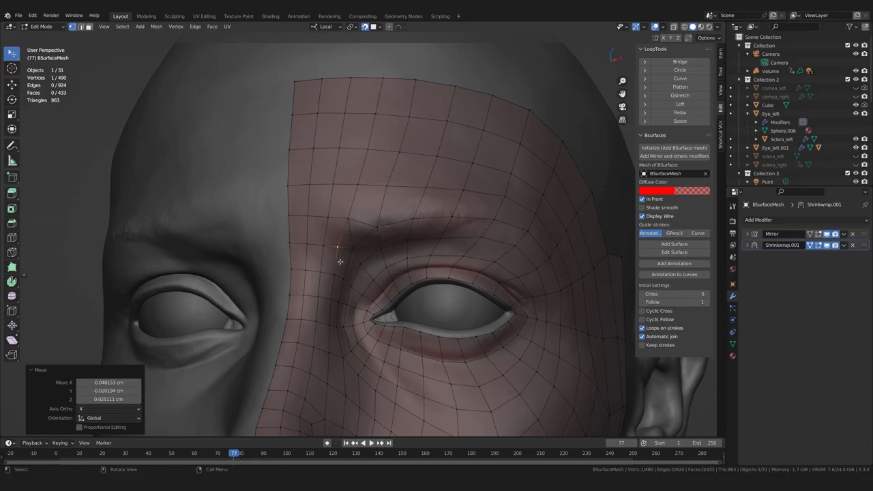
# - Delete the six faces around the inner end of the eyebrow
pyautogui.press('3')
pyautogui.click(360, 234)
pyautogui.keyDown('shift'); pyautogui.click(346, 240); pyautogui.keyUp('shift')
pyautogui.keyDown('shift'); pyautogui.click(335, 234); pyautogui.keyUp('shift')
pyautogui.keyDown('shift'); pyautogui.click(342, 205); pyautogui.keyUp('shift')
pyautogui.keyDown('shift'); pyautogui.click(369, 206); pyautogui.keyUp('shift')
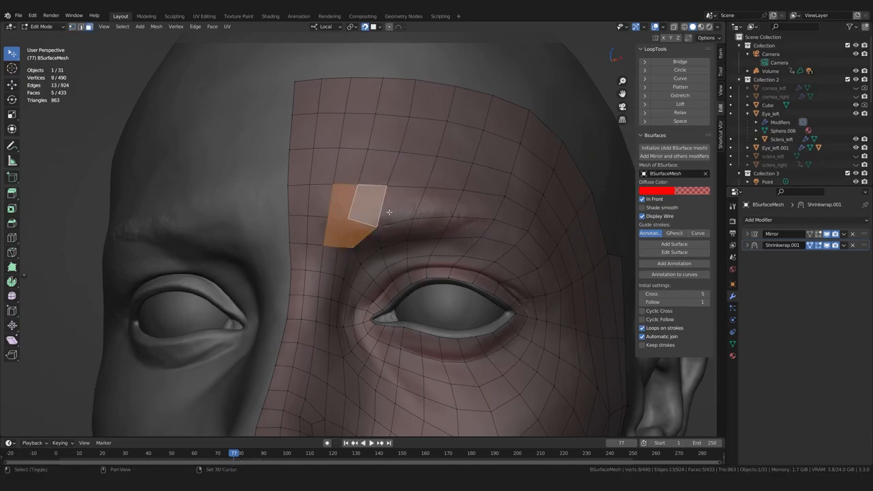
pyautogui.keyDown('shift'); pyautogui.click(389, 212); pyautogui.keyUp('shift')
pyautogui.press('x')
pyautogui.click(389, 212)
# - Move the vertex on the side of the nose bridge below the opening in the brow
pyautogui.moveTo(389, 212); pyautogui.dragTo(364, 289, button='middle')
pyautogui.moveTo(364, 288); pyautogui.dragTo(343, 290)
pyautogui.hotkey('ctrl', 'z')
pyautogui.press('1')
pyautogui.moveTo(366, 316); pyautogui.dragTo(356, 317)
pyautogui.moveTo(356, 316); pyautogui.dragTo(327, 276, button='middle')
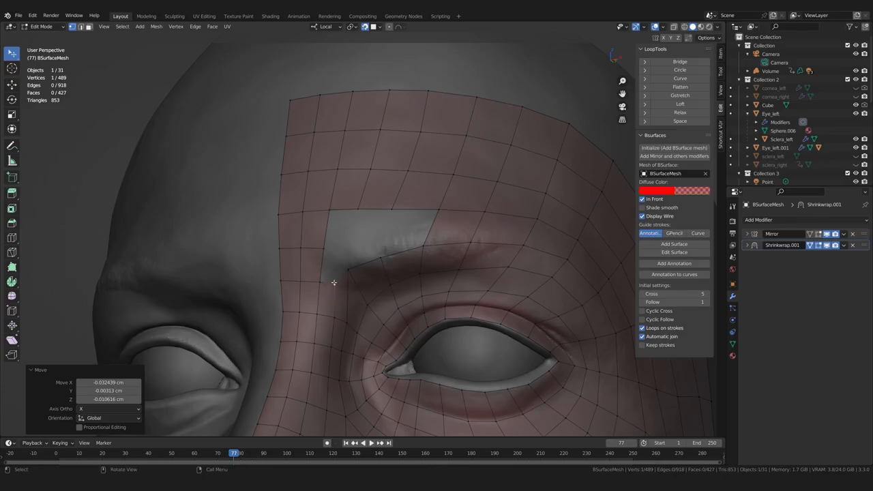
# - Fill the brow opening with three new faces from its border edges and shift the adjacent edges near the center line
pyautogui.moveTo(348, 272); pyautogui.dragTo(337, 237, button='middle')
pyautogui.press('2')
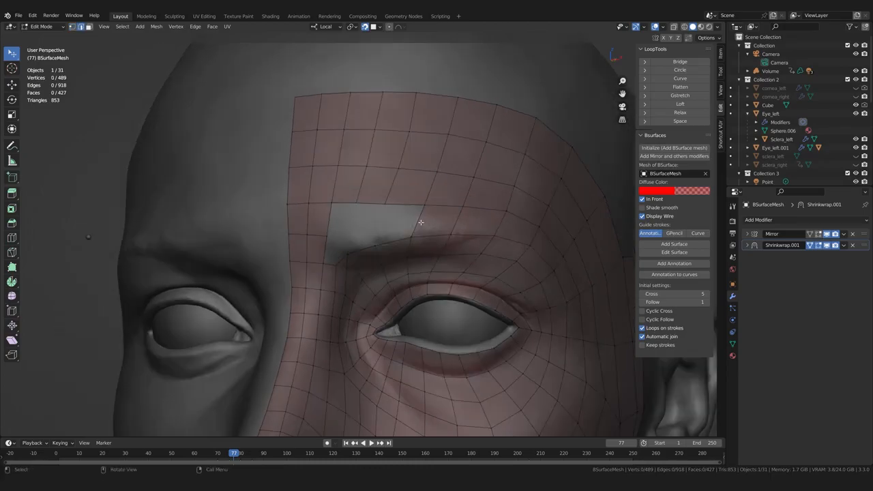
pyautogui.press('f')
pyautogui.press('f')
pyautogui.moveTo(392, 239); pyautogui.dragTo(334, 293, button='middle')
pyautogui.press('f')
pyautogui.moveTo(334, 257); pyautogui.dragTo(330, 247)
pyautogui.moveTo(313, 250); pyautogui.dragTo(296, 244)
pyautogui.scroll(2, 304, 239)
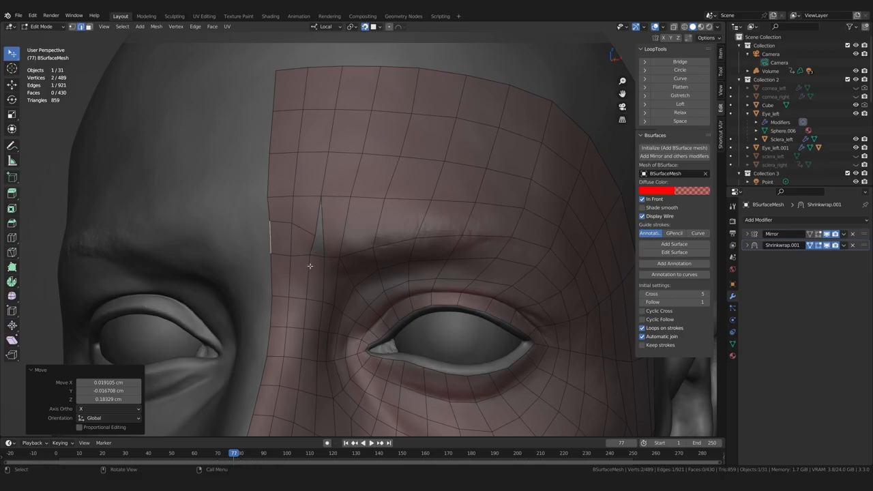
# - Dissolve the two-edge horizontal row between the center line and the narrow gap at the inner brow
pyautogui.scroll(-4, 310, 261)
pyautogui.moveTo(310, 262); pyautogui.dragTo(319, 222, button='middle')
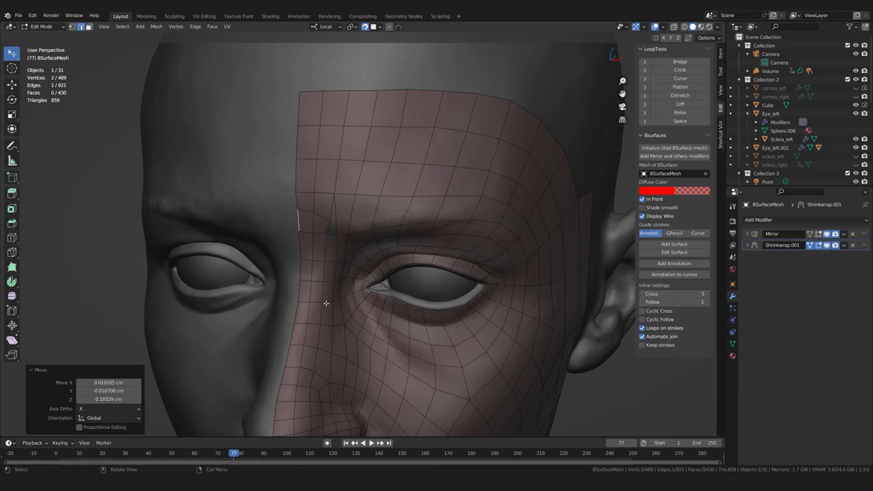
pyautogui.moveTo(325, 367); pyautogui.dragTo(300, 381, button='middle')
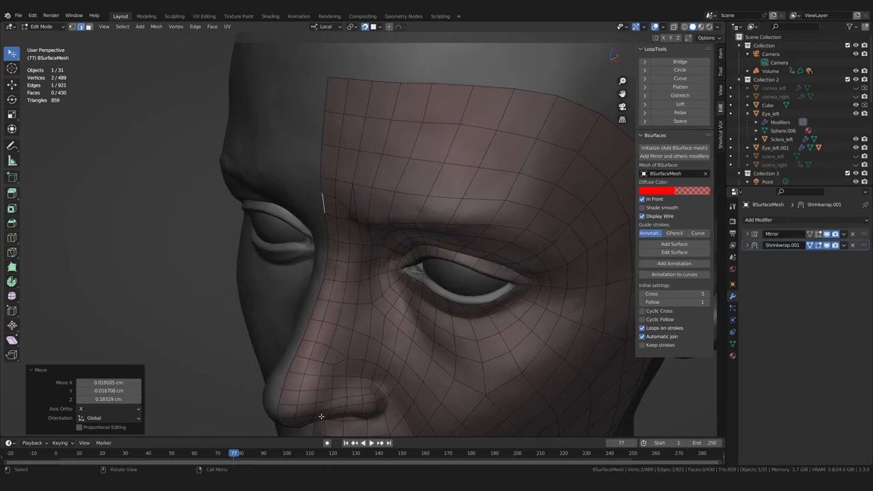
pyautogui.moveTo(322, 382); pyautogui.dragTo(328, 302, button='middle')
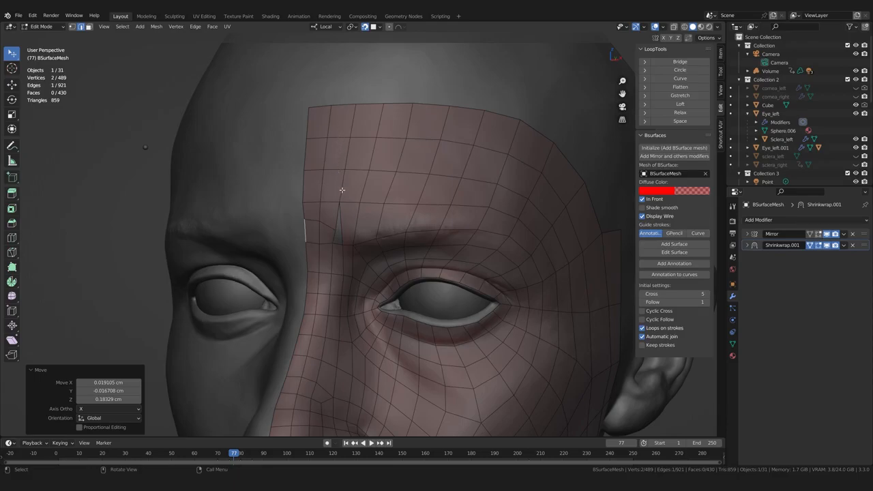
pyautogui.moveTo(318, 248); pyautogui.dragTo(321, 237, button='middle')
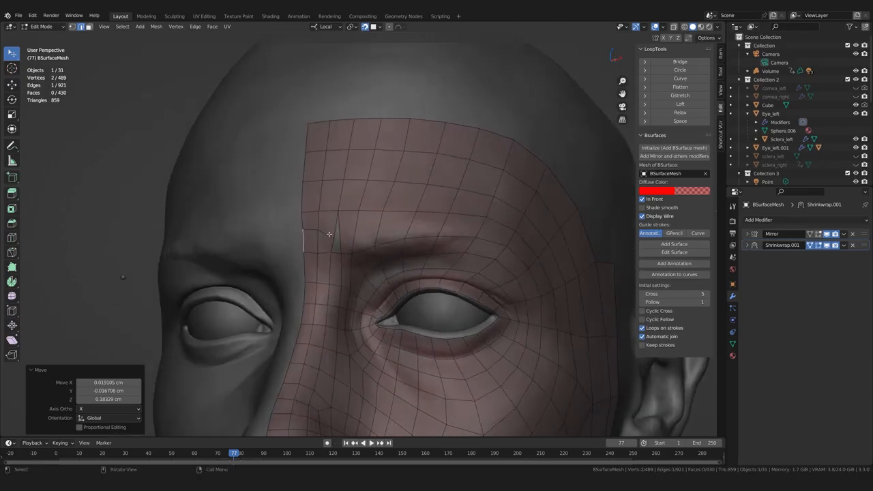
pyautogui.keyDown('ctrl'); pyautogui.click(333, 236); pyautogui.keyUp('ctrl')
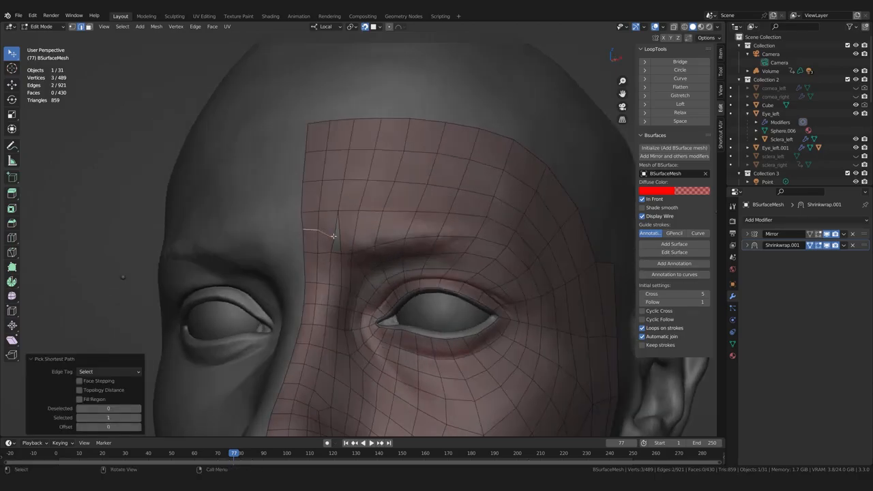
pyautogui.press('x')
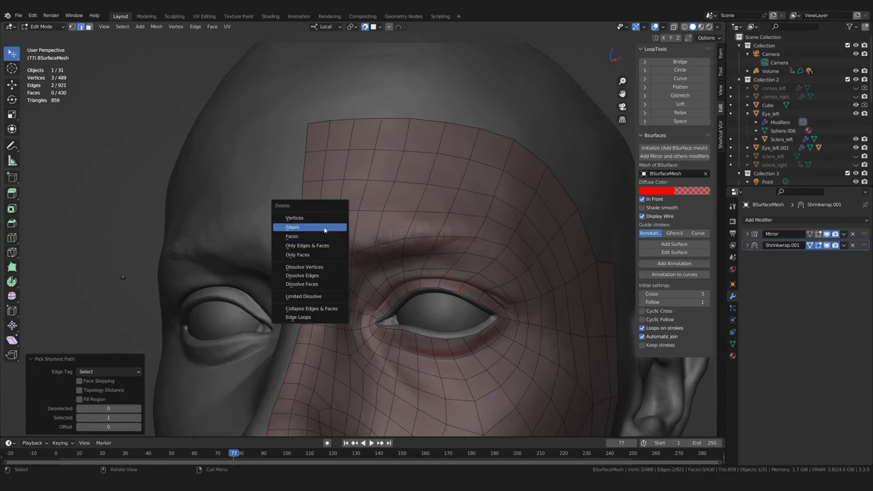
pyautogui.click(315, 227)
pyautogui.scroll(2, 337, 260)
pyautogui.press('x')
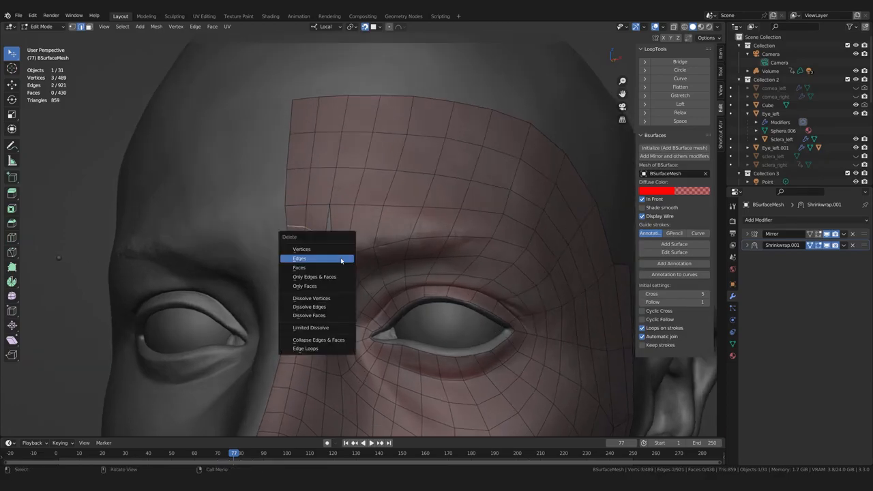
pyautogui.click(315, 307)
pyautogui.scroll(2, 307, 273)
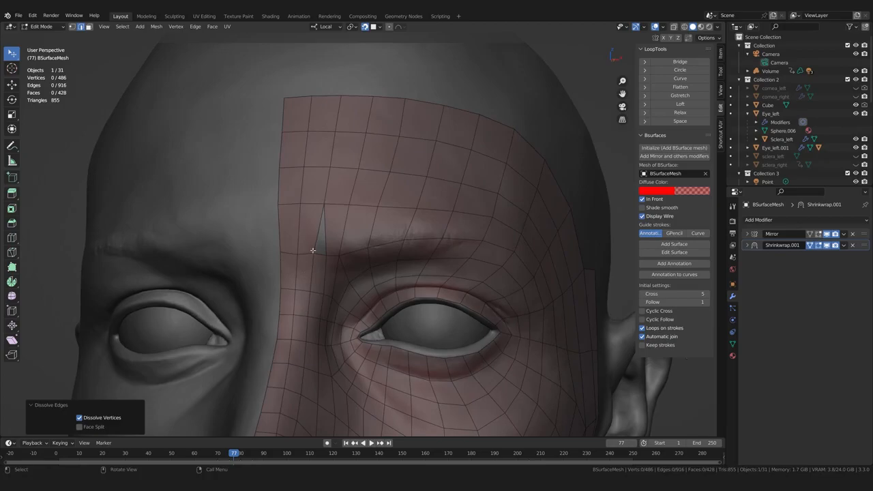
# - Collapse the narrow column of faces running from the inner brow gap down the side of the nose
pyautogui.scroll(-2, 304, 274)
pyautogui.moveTo(304, 274); pyautogui.dragTo(331, 238, button='middle')
pyautogui.click(346, 197)
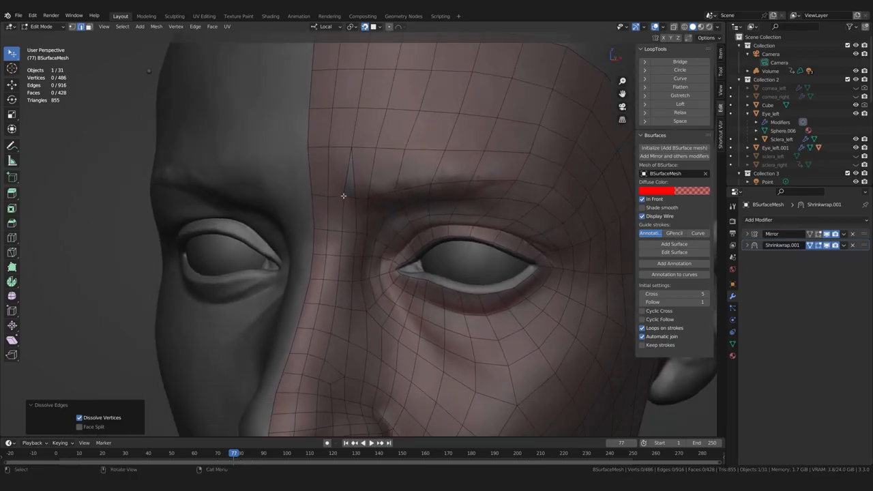
pyautogui.keyDown('ctrl'); pyautogui.click(348, 244); pyautogui.keyUp('ctrl')
pyautogui.click(347, 203)
pyautogui.click(348, 198)
pyautogui.keyDown('shift'); pyautogui.click(348, 233); pyautogui.keyUp('shift')
pyautogui.keyDown('shift'); pyautogui.click(344, 281); pyautogui.keyUp('shift')
pyautogui.keyDown('shift'); pyautogui.click(342, 308); pyautogui.keyUp('shift')
pyautogui.keyDown('shift'); pyautogui.click(339, 339); pyautogui.keyUp('shift')
pyautogui.keyDown('shift'); pyautogui.click(334, 369); pyautogui.keyUp('shift')
pyautogui.keyDown('shift'); pyautogui.click(326, 384); pyautogui.keyUp('shift')
pyautogui.moveTo(326, 384); pyautogui.dragTo(352, 342, button='middle')
pyautogui.keyDown('shift'); pyautogui.click(351, 342); pyautogui.keyUp('shift')
pyautogui.keyDown('shift'); pyautogui.click(344, 355); pyautogui.keyUp('shift')
pyautogui.keyDown('shift'); pyautogui.click(337, 396); pyautogui.keyUp('shift')
pyautogui.moveTo(337, 395)
pyautogui.mouseDown(button='middle')
pyautogui.moveTo(335, 339)
pyautogui.moveTo(360, 328)
pyautogui.moveTo(354, 352)
pyautogui.moveTo(369, 349)
pyautogui.moveTo(334, 324)
pyautogui.moveTo(376, 325)
pyautogui.mouseUp(button='middle')
pyautogui.keyDown('shift'); pyautogui.click(332, 380); pyautogui.keyUp('shift')
pyautogui.keyDown('shift'); pyautogui.click(333, 385); pyautogui.keyUp('shift')
pyautogui.press('x')
pyautogui.click(341, 355)
# - Check the mesh in Sculpt Mode, then return to Edit Mode and adjust the edge and vertex near the upper nose bridge
pyautogui.hotkey('ctrl', 'Tab')
pyautogui.scroll(2, 361, 284)
pyautogui.moveTo(360, 285)
pyautogui.mouseDown(button='middle')
pyautogui.moveTo(357, 277)
pyautogui.moveTo(357, 293)
pyautogui.moveTo(306, 287)
pyautogui.mouseUp(button='middle')
pyautogui.scroll(1, 356, 294)
pyautogui.hotkey('ctrl', 'Tab')
pyautogui.press('Tab')
pyautogui.click(297, 220)
pyautogui.moveTo(296, 219); pyautogui.dragTo(299, 225)
pyautogui.press('1')
pyautogui.moveTo(300, 260); pyautogui.dragTo(300, 276)
# - Return to Sculpt Mode and relax the nose bridge and its side near the inner eye corner with Slide Relax
pyautogui.hotkey('ctrl', 'Tab')
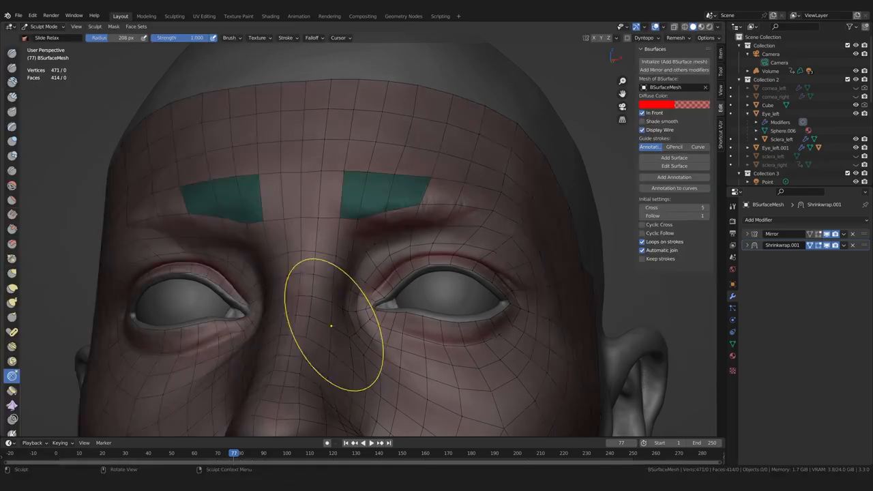
pyautogui.moveTo(349, 337); pyautogui.dragTo(330, 333, button='middle')
pyautogui.moveTo(335, 327); pyautogui.dragTo(343, 294)
pyautogui.moveTo(342, 293); pyautogui.dragTo(331, 289, button='middle')
pyautogui.scroll(1, 341, 293)
pyautogui.moveTo(341, 293); pyautogui.dragTo(344, 318)
pyautogui.keyDown('shift'); pyautogui.moveTo(344, 315); pyautogui.dragTo(341, 218, button='middle'); pyautogui.keyUp('shift')
pyautogui.moveTo(341, 218); pyautogui.dragTo(338, 238)
# - Relax the mesh between the eyebrows with Slide Relax and inspect the loop flow around the eyes and nose
pyautogui.moveTo(334, 259); pyautogui.dragTo(362, 239, button='middle')
pyautogui.scroll(1, 337, 368)
pyautogui.moveTo(337, 384); pyautogui.dragTo(409, 323, button='middle')
pyautogui.moveTo(444, 235); pyautogui.dragTo(492, 243, button='middle')
pyautogui.scroll(-1, 300, 327)
pyautogui.keyDown('shift'); pyautogui.moveTo(349, 198); pyautogui.dragTo(340, 288, button='middle'); pyautogui.keyUp('shift')
pyautogui.moveTo(361, 211)
pyautogui.mouseDown(button='middle')
pyautogui.moveTo(332, 195)
pyautogui.moveTo(351, 185)
pyautogui.mouseUp(button='middle')
pyautogui.scroll(-2, 332, 191)
pyautogui.moveTo(346, 130); pyautogui.dragTo(346, 124)
pyautogui.moveTo(325, 182)
pyautogui.mouseDown(button='middle')
pyautogui.moveTo(286, 178)
pyautogui.moveTo(319, 175)
pyautogui.mouseUp(button='middle')
pyautogui.scroll(3, 368, 293)
pyautogui.moveTo(436, 281)
pyautogui.mouseDown(button='middle')
pyautogui.moveTo(401, 273)
pyautogui.moveTo(443, 276)
pyautogui.mouseUp(button='middle')
pyautogui.scroll(-2, 329, 324)
pyautogui.moveTo(354, 300); pyautogui.dragTo(341, 295, button='middle')
pyautogui.moveTo(546, 225); pyautogui.dragTo(562, 225, button='middle')
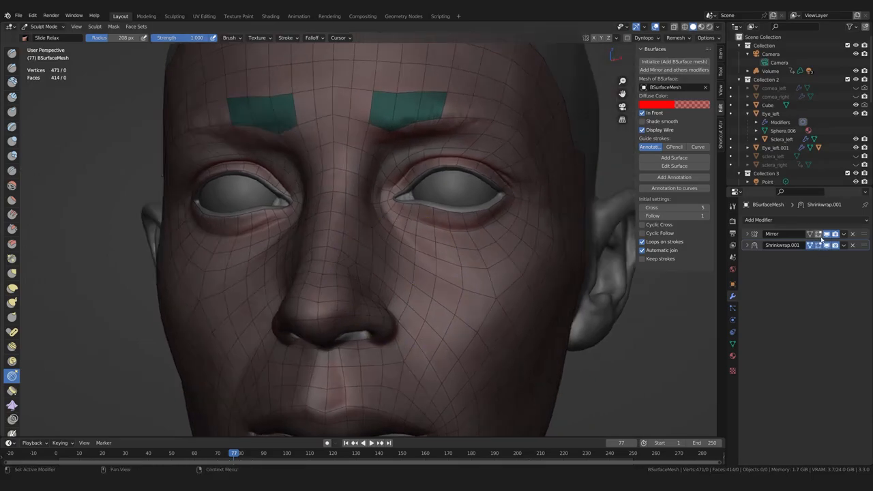
# - Switch back to Edit Mode and examine the loop flow from the forehead down the side of the nose
pyautogui.press('Tab')
pyautogui.moveTo(434, 294); pyautogui.dragTo(409, 298, button='middle')
pyautogui.scroll(-3, 416, 300)
pyautogui.moveTo(471, 300)
pyautogui.mouseDown(button='middle')
pyautogui.moveTo(438, 304)
pyautogui.moveTo(418, 294)
pyautogui.moveTo(410, 307)
pyautogui.mouseUp(button='middle')
pyautogui.scroll(3, 437, 303)
pyautogui.scroll(2, 418, 297)
pyautogui.scroll(1, 411, 307)
pyautogui.scroll(-3, 309, 282)
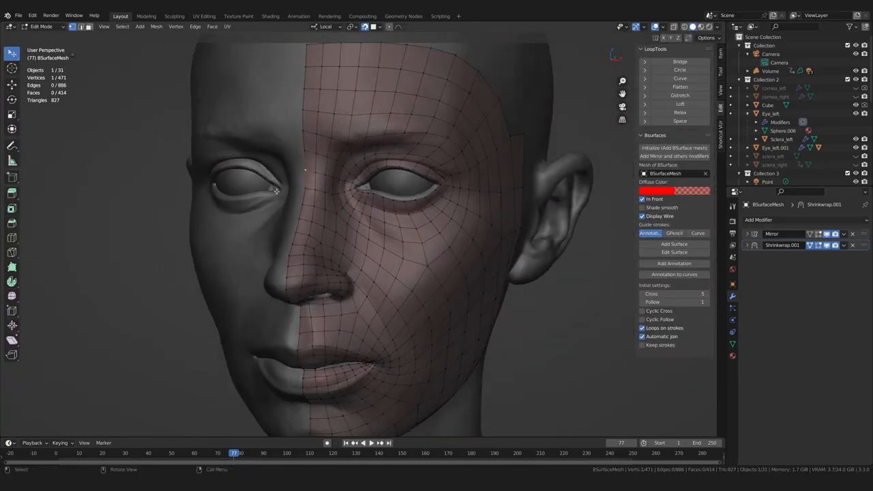
pyautogui.scroll(2, 299, 235)
pyautogui.moveTo(309, 256); pyautogui.dragTo(317, 292, button='middle')
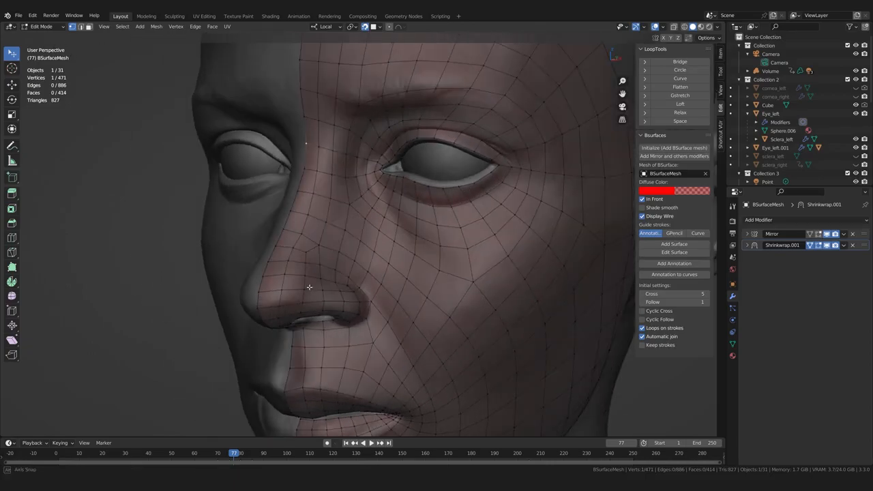
pyautogui.moveTo(307, 202); pyautogui.dragTo(308, 124, button='middle')
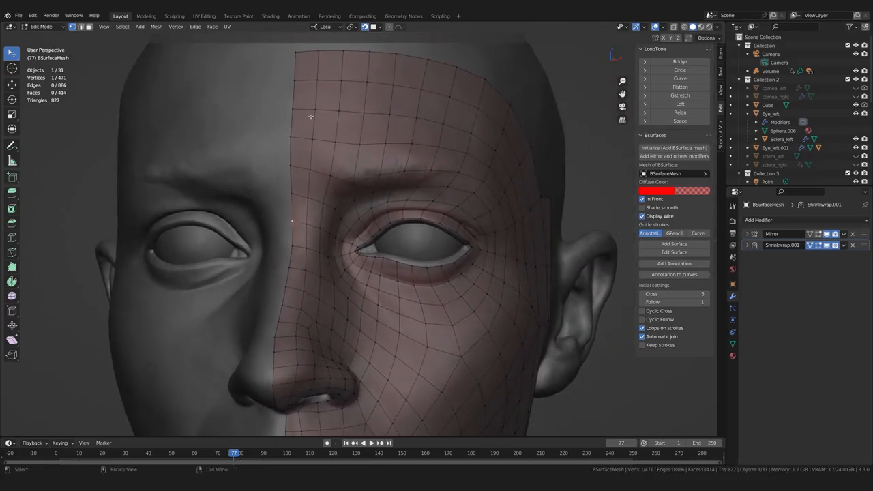
# - Nudge individual vertices at the inner brow and along the side of the nose to even out the quads
pyautogui.moveTo(336, 214); pyautogui.dragTo(334, 201, button='middle')
pyautogui.scroll(1, 332, 205)
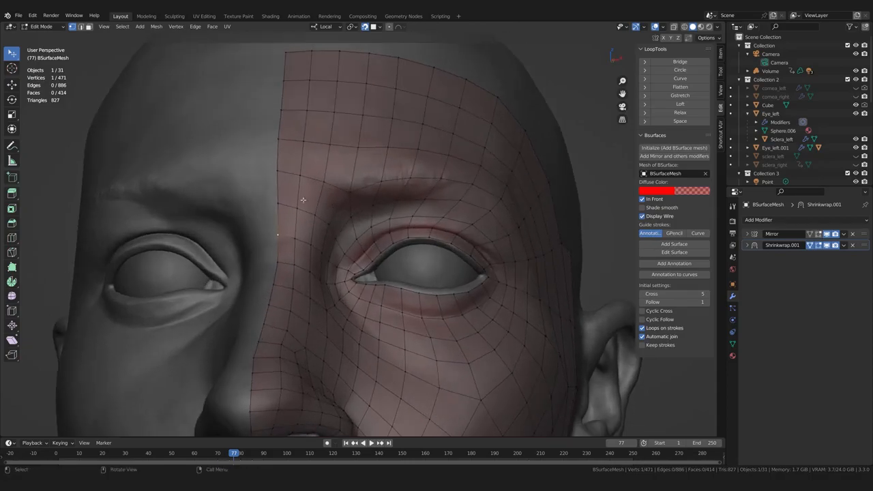
pyautogui.moveTo(351, 189); pyautogui.dragTo(347, 191)
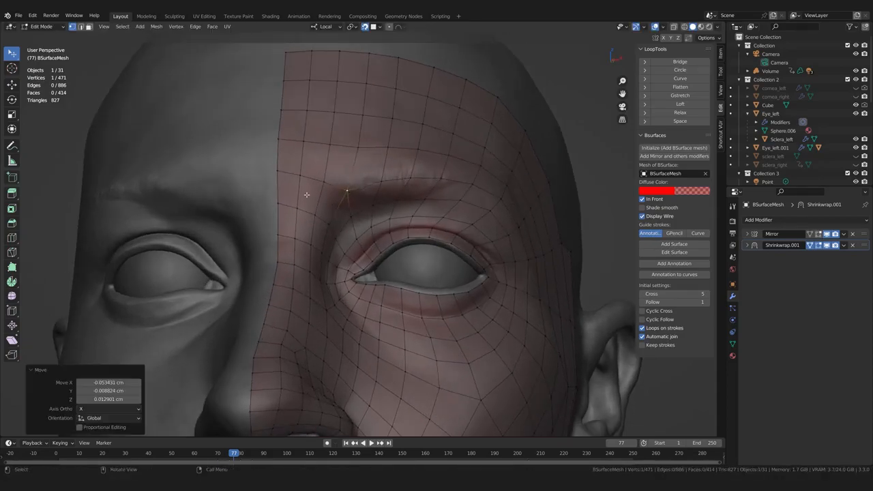
pyautogui.moveTo(334, 180); pyautogui.dragTo(338, 195, button='middle')
pyautogui.scroll(-1, 423, 188)
pyautogui.moveTo(479, 176); pyautogui.dragTo(360, 204, button='middle')
pyautogui.scroll(1, 352, 210)
pyautogui.moveTo(354, 186); pyautogui.dragTo(358, 223)
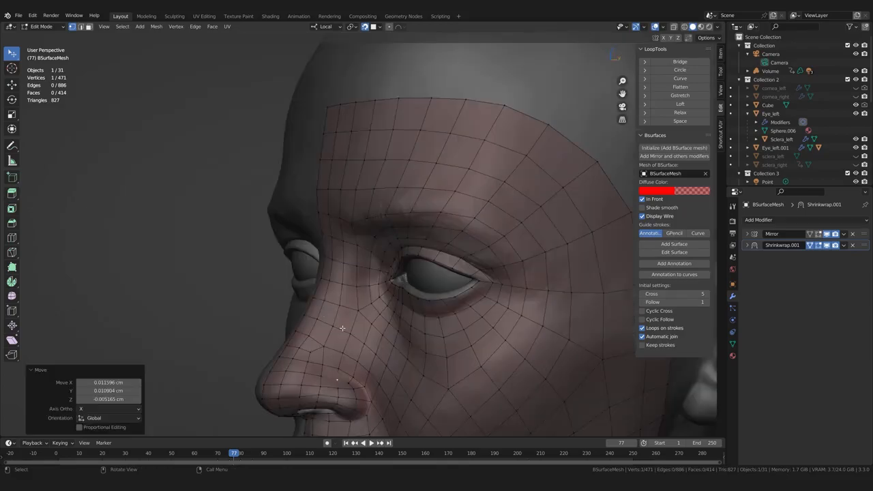
# - Reposition the vertices at the inner brow and above the upper eyelid for smoother spacing
pyautogui.scroll(1, 345, 327)
pyautogui.moveTo(346, 330); pyautogui.dragTo(339, 236, button='middle')
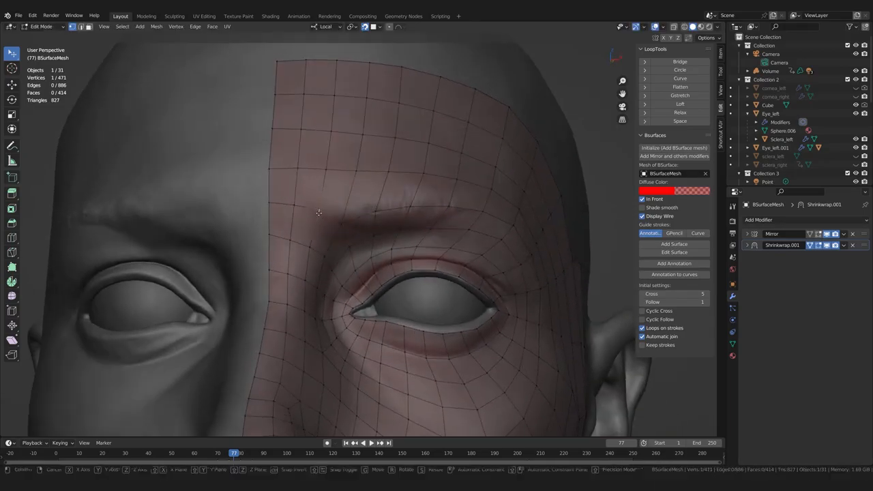
pyautogui.moveTo(326, 215); pyautogui.dragTo(341, 222, button='middle')
pyautogui.scroll(1, 372, 252)
pyautogui.moveTo(374, 253); pyautogui.dragTo(396, 252)
pyautogui.scroll(-1, 397, 276)
pyautogui.moveTo(394, 276); pyautogui.dragTo(358, 281, button='middle')
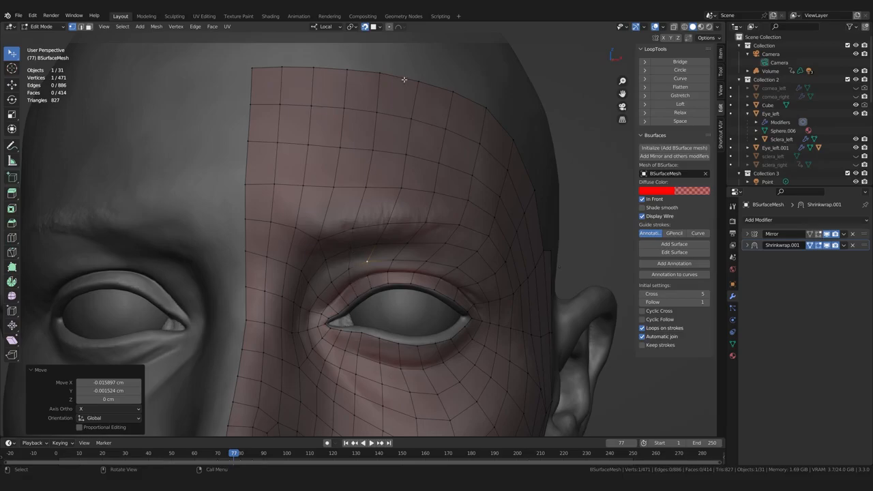
# - Adjust the vertices around the inner eye corner and just below it
pyautogui.scroll(-1, 369, 290)
pyautogui.moveTo(368, 289); pyautogui.dragTo(372, 244, button='middle')
pyautogui.scroll(1, 372, 292)
pyautogui.scroll(2, 372, 292)
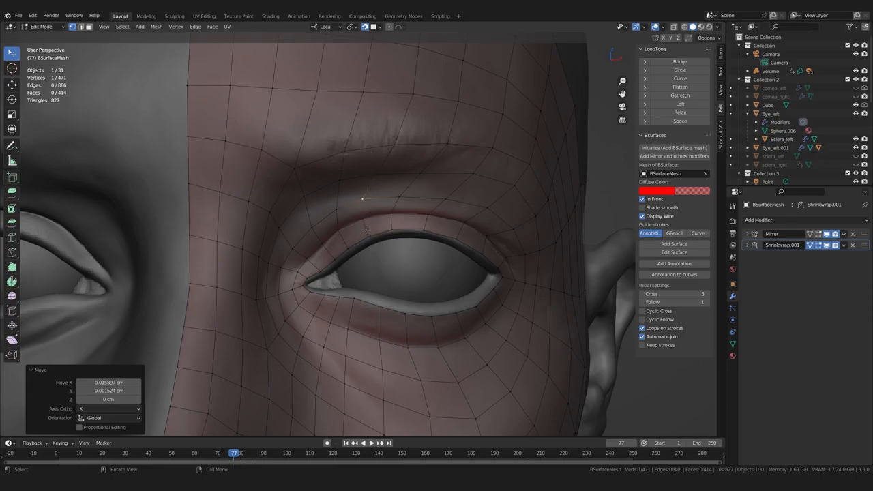
pyautogui.scroll(-3, 342, 342)
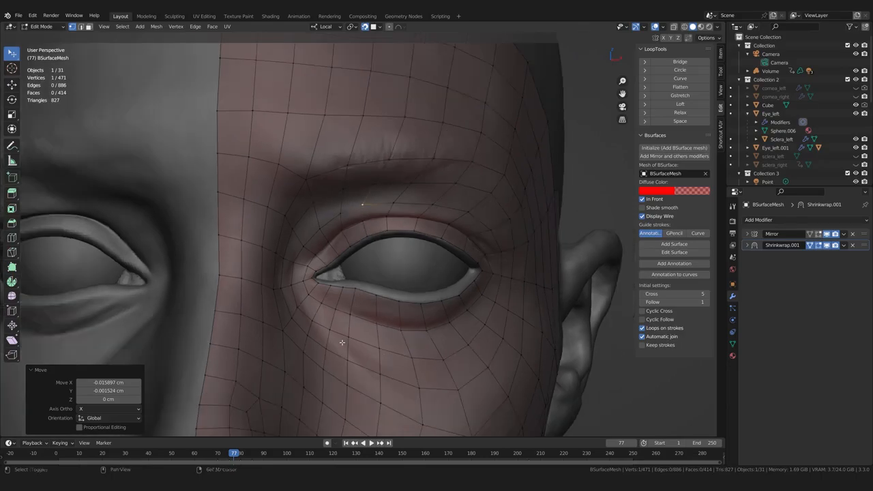
pyautogui.scroll(4, 373, 288)
pyautogui.moveTo(355, 278); pyautogui.dragTo(359, 279)
pyautogui.moveTo(345, 313); pyautogui.dragTo(352, 314)
pyautogui.scroll(-5, 352, 314)
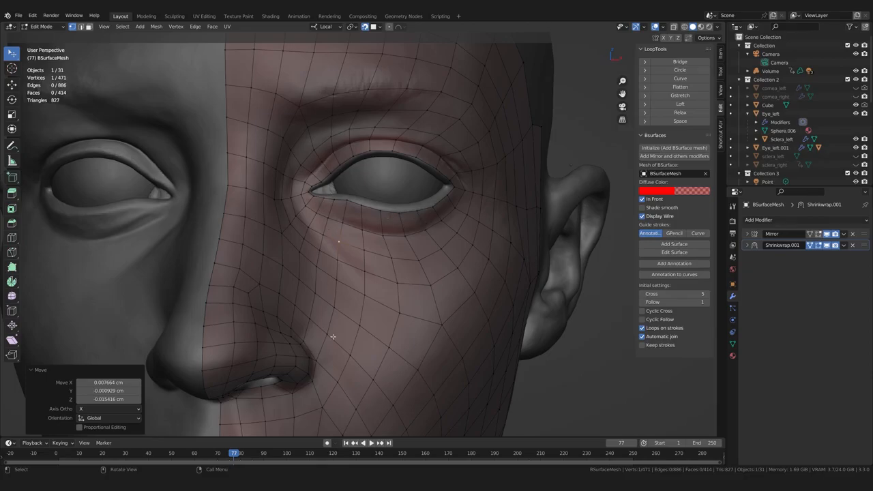
# - Select the whole edge ring running from the inner eye corner down beside the nose and across above its tip
pyautogui.scroll(-1, 334, 283)
pyautogui.moveTo(343, 334); pyautogui.dragTo(372, 316, button='middle')
pyautogui.moveTo(362, 246); pyautogui.dragTo(356, 253, button='middle')
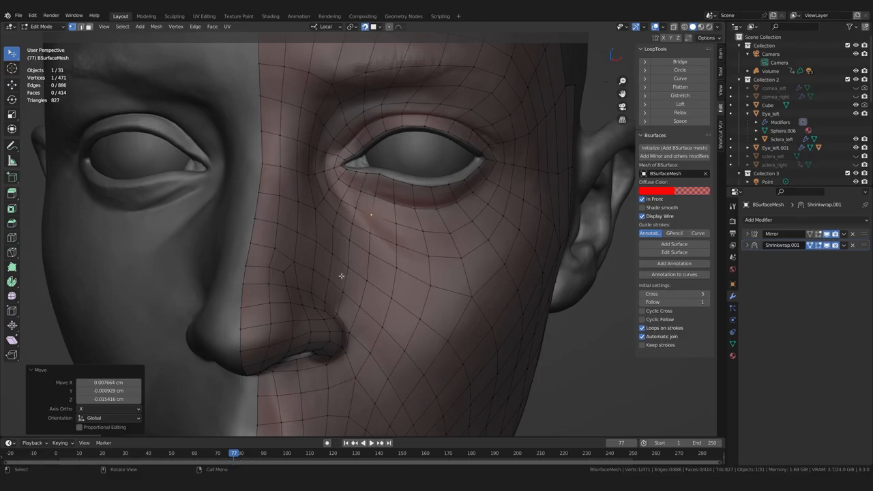
pyautogui.moveTo(336, 304)
pyautogui.mouseDown(button='middle')
pyautogui.moveTo(302, 306)
pyautogui.moveTo(325, 304)
pyautogui.mouseUp(button='middle')
pyautogui.moveTo(355, 199); pyautogui.dragTo(364, 195, button='middle')
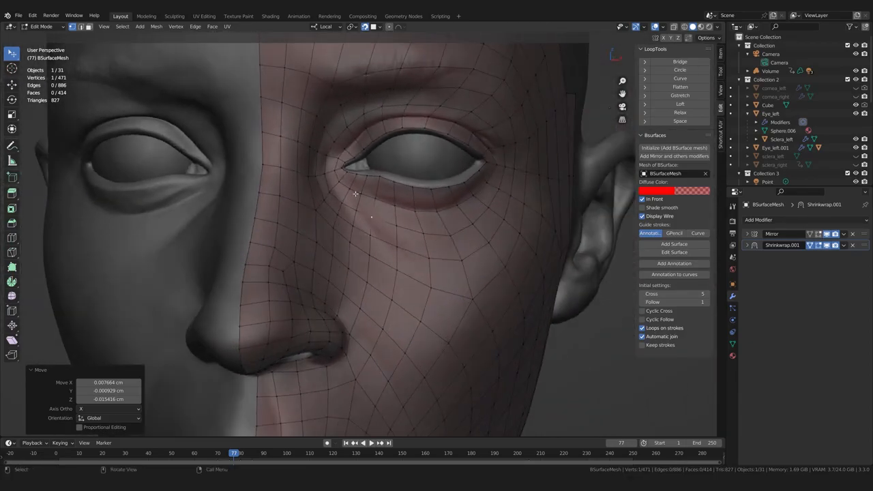
pyautogui.press('2')
pyautogui.click(354, 191)
pyautogui.moveTo(340, 241); pyautogui.dragTo(357, 251, button='middle')
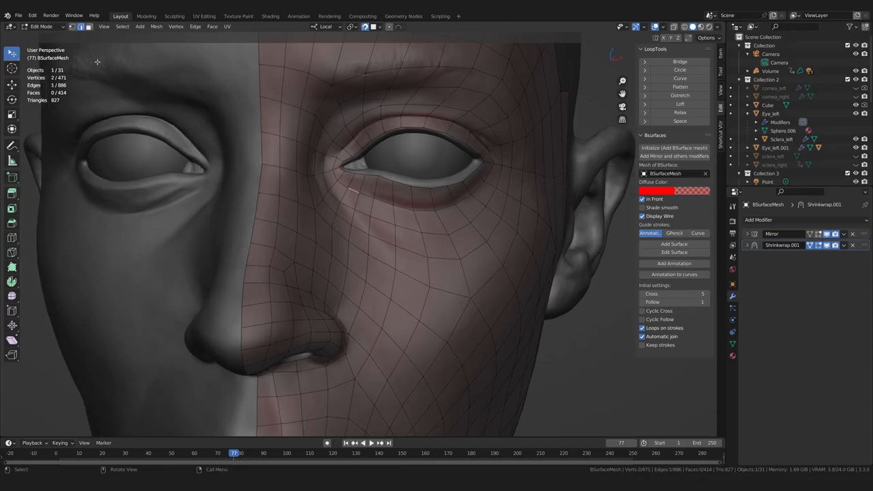
pyautogui.click(122, 25)
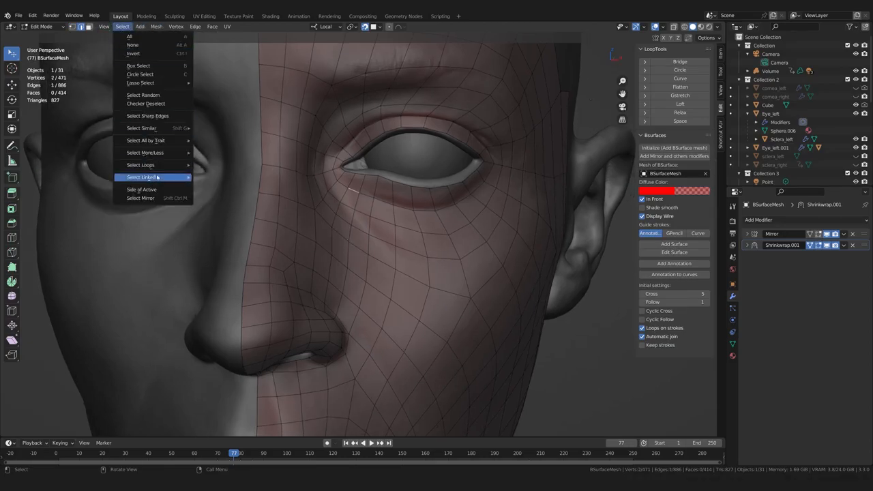
pyautogui.moveTo(157, 165)
pyautogui.click(228, 173)
pyautogui.moveTo(228, 191); pyautogui.dragTo(356, 185, button='middle')
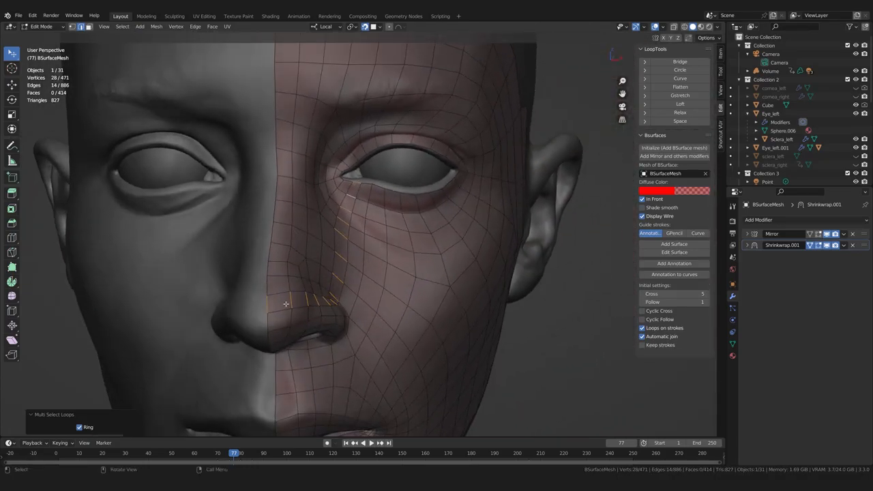
# - Examine the selected edge ring around the nose and the edge density above the eye from several angles
pyautogui.moveTo(264, 298); pyautogui.dragTo(234, 302, button='middle')
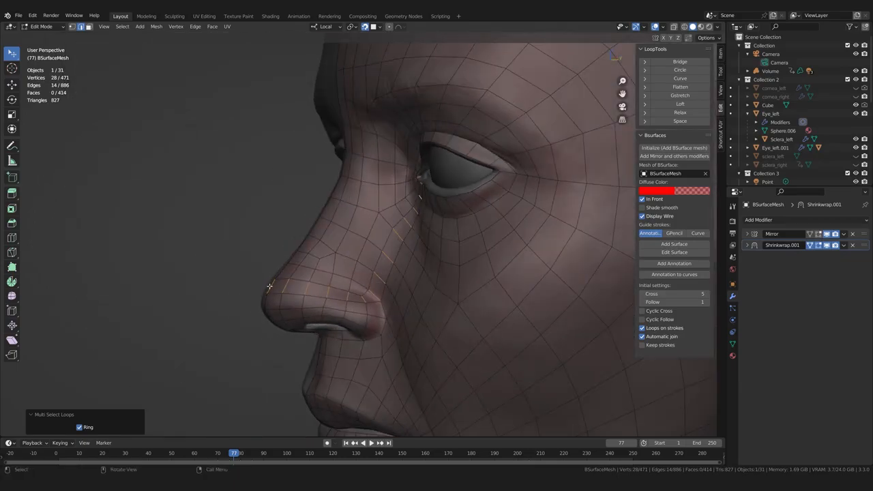
pyautogui.scroll(1, 272, 293)
pyautogui.moveTo(275, 301); pyautogui.dragTo(321, 377, button='middle')
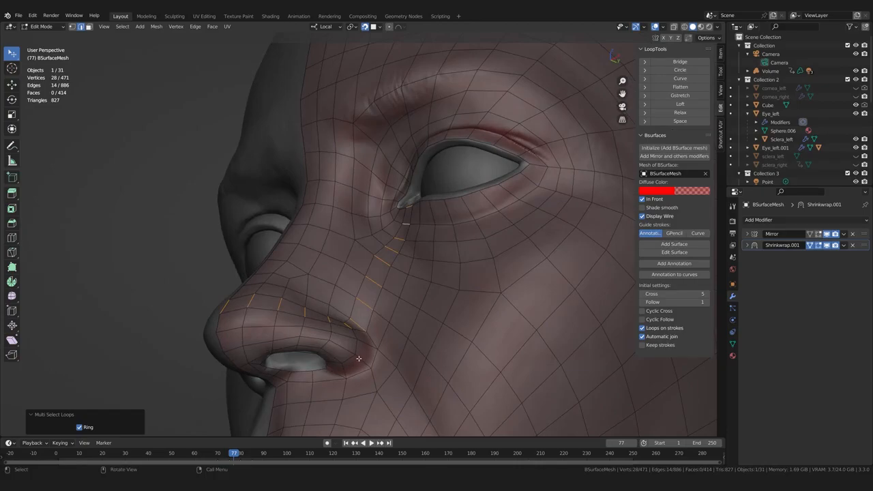
pyautogui.moveTo(351, 345); pyautogui.dragTo(361, 301, button='middle')
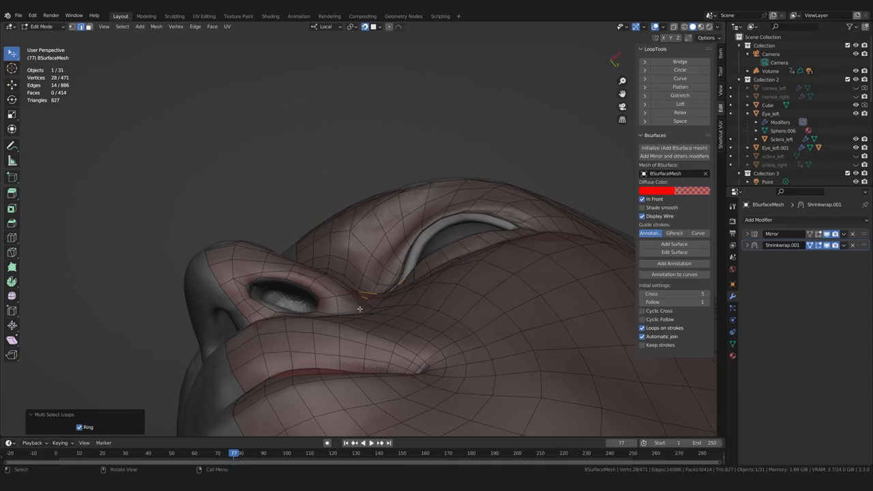
pyautogui.moveTo(360, 307); pyautogui.dragTo(359, 327, button='middle')
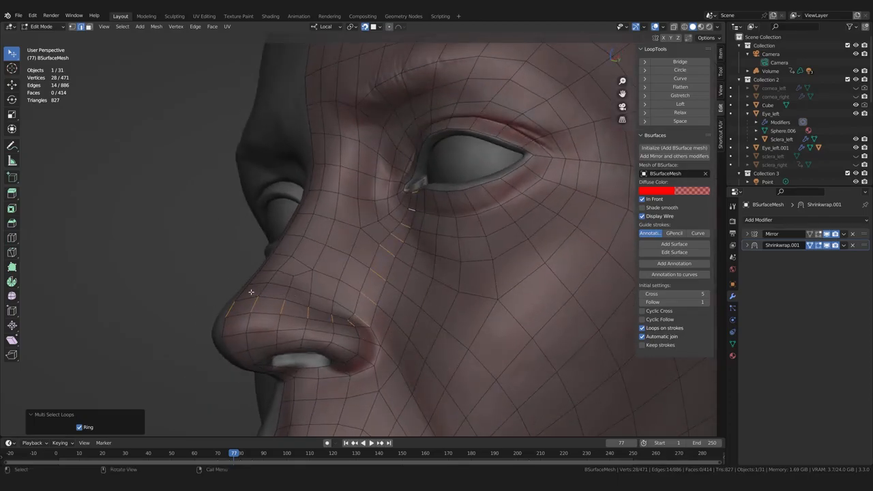
pyautogui.moveTo(239, 295); pyautogui.dragTo(235, 313, button='middle')
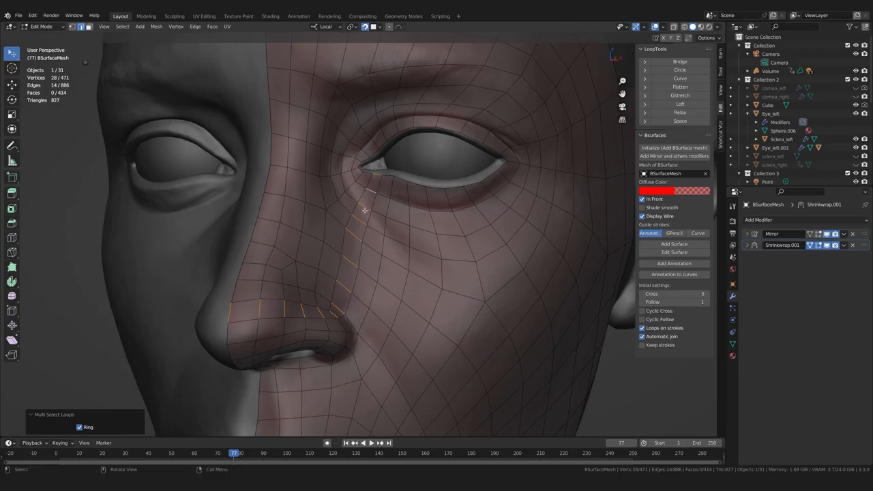
pyautogui.moveTo(364, 209); pyautogui.dragTo(371, 208, button='middle')
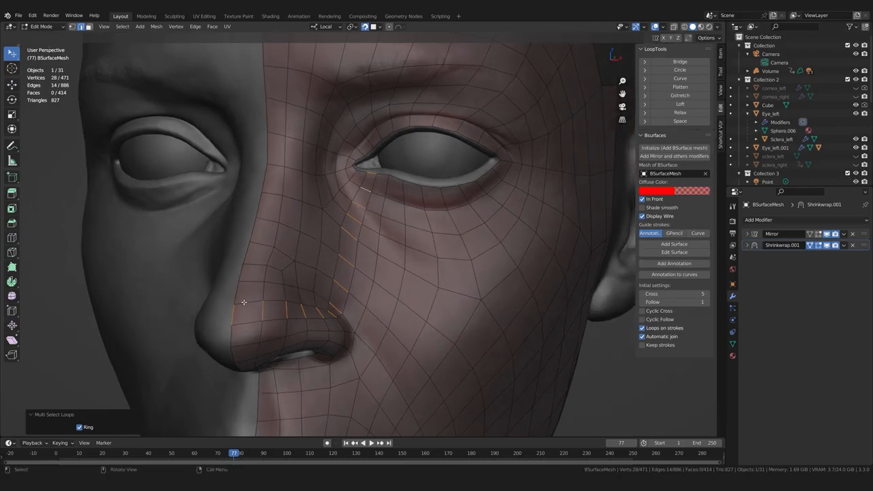
pyautogui.moveTo(239, 301); pyautogui.dragTo(245, 301, button='middle')
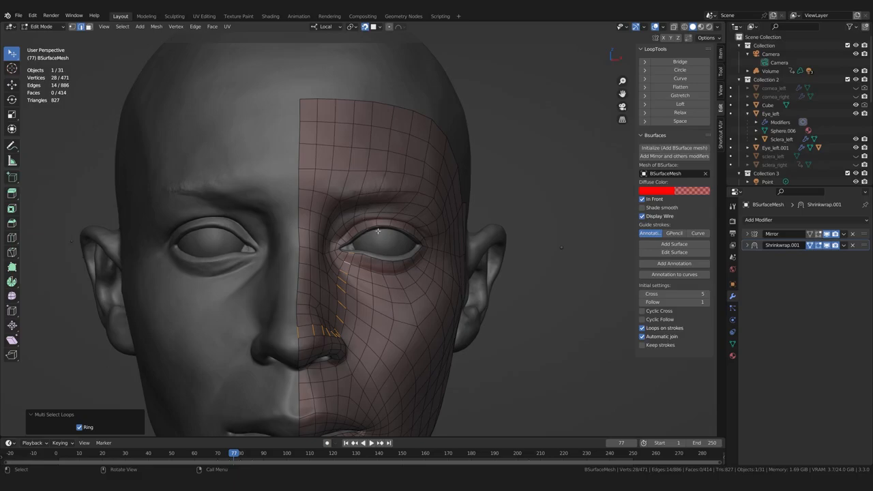
pyautogui.moveTo(378, 226); pyautogui.dragTo(367, 229, button='middle')
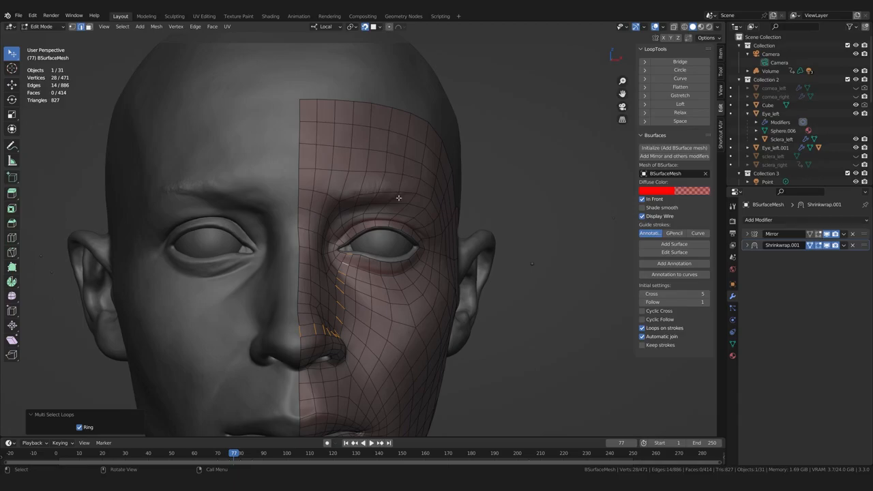
pyautogui.moveTo(441, 205)
pyautogui.mouseDown(button='middle')
pyautogui.moveTo(419, 205)
pyautogui.moveTo(432, 209)
pyautogui.mouseUp(button='middle')
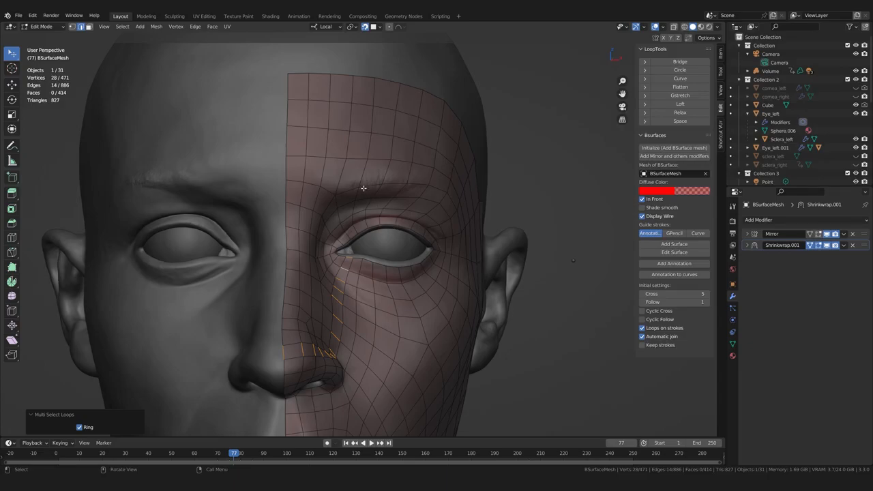
pyautogui.moveTo(379, 191); pyautogui.dragTo(400, 189, button='middle')
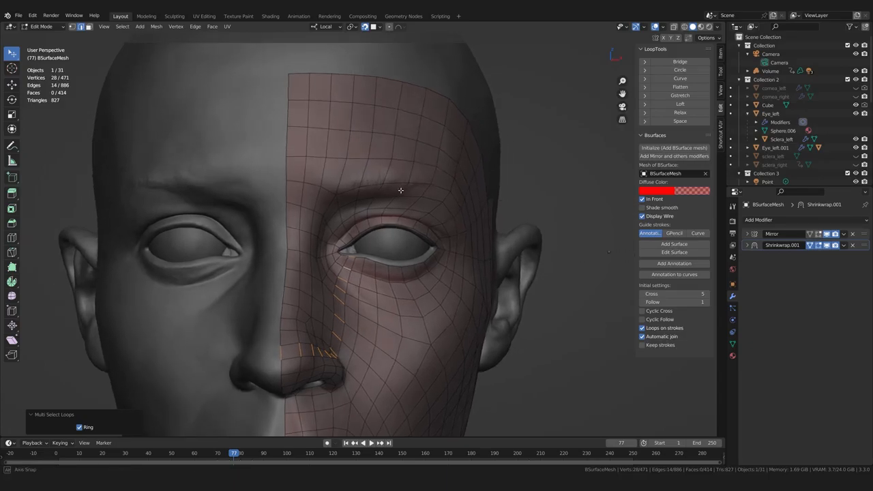
# - Knife-cut three new edge lines between the eyebrow area and the upper eyelid, and clear the selection
pyautogui.press('k')
pyautogui.click(379, 218)
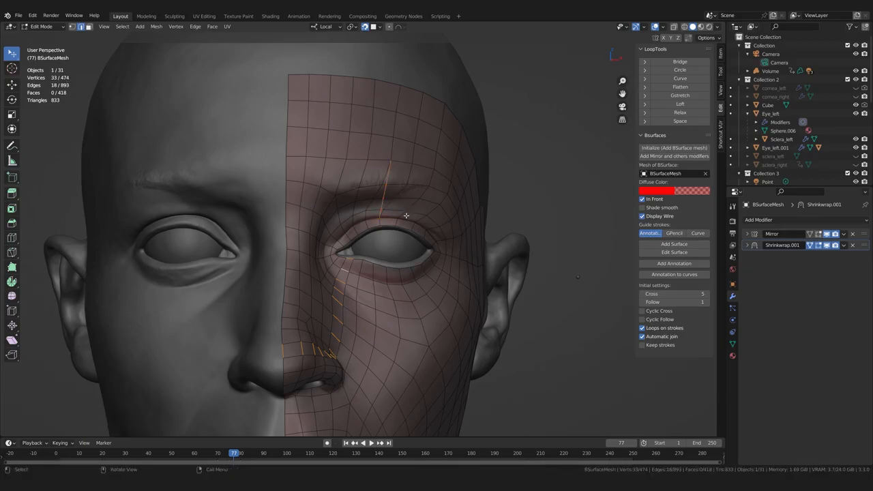
pyautogui.press('k')
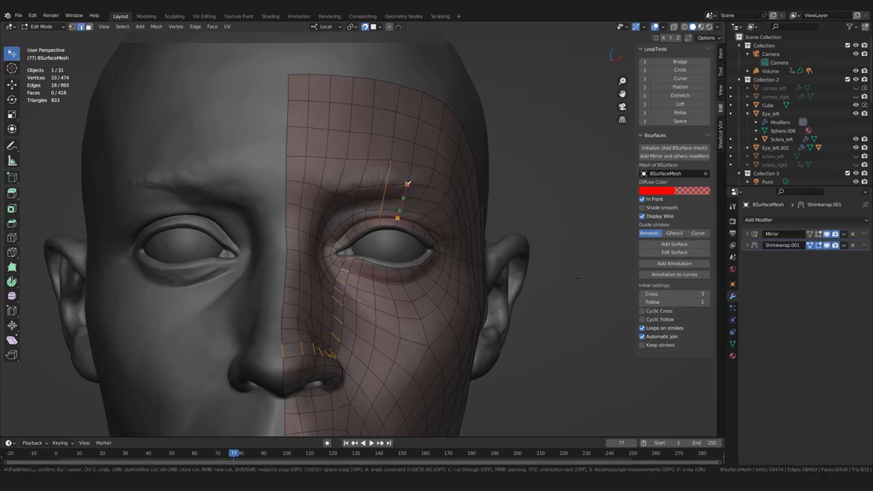
pyautogui.press('Return')
pyautogui.press('k')
pyautogui.click(427, 188)
pyautogui.press('Return')
pyautogui.click(540, 174)
# - Knife-cut another edge line from the outer upper eyelid up to the outer end of the eyebrow, then deselect it
pyautogui.moveTo(520, 193); pyautogui.dragTo(484, 230, button='middle')
pyautogui.scroll(2, 483, 230)
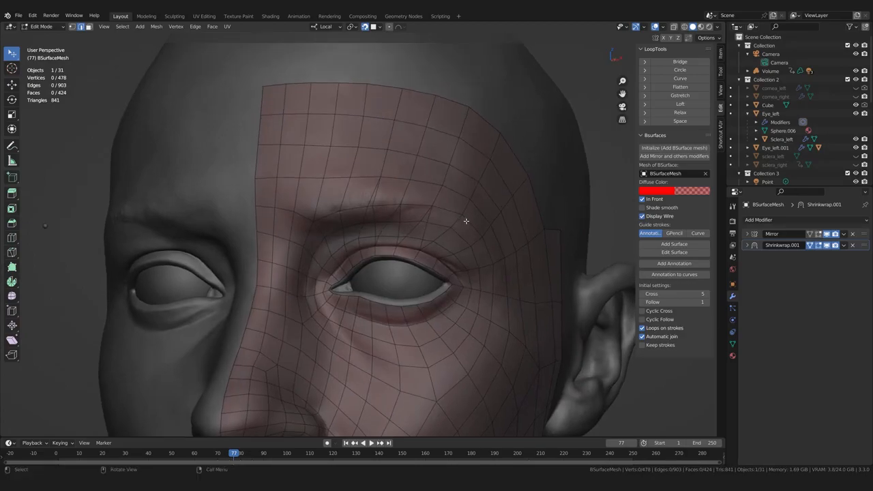
pyautogui.press('k')
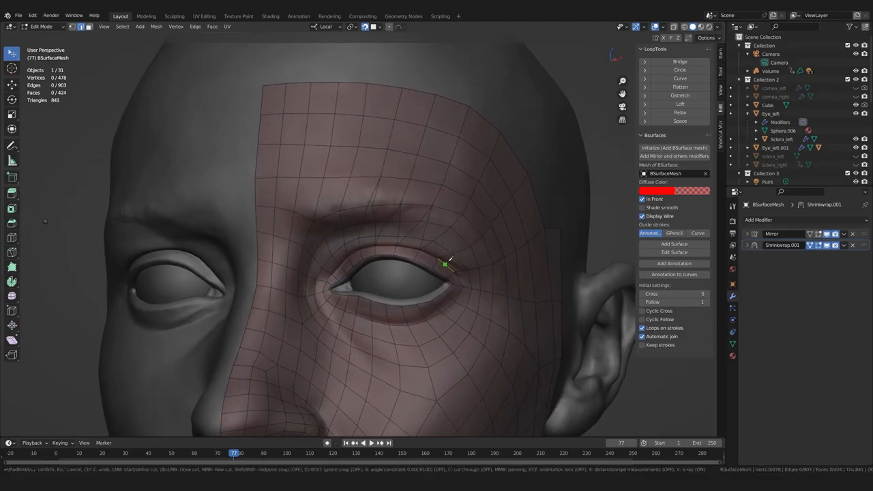
pyautogui.press('Return')
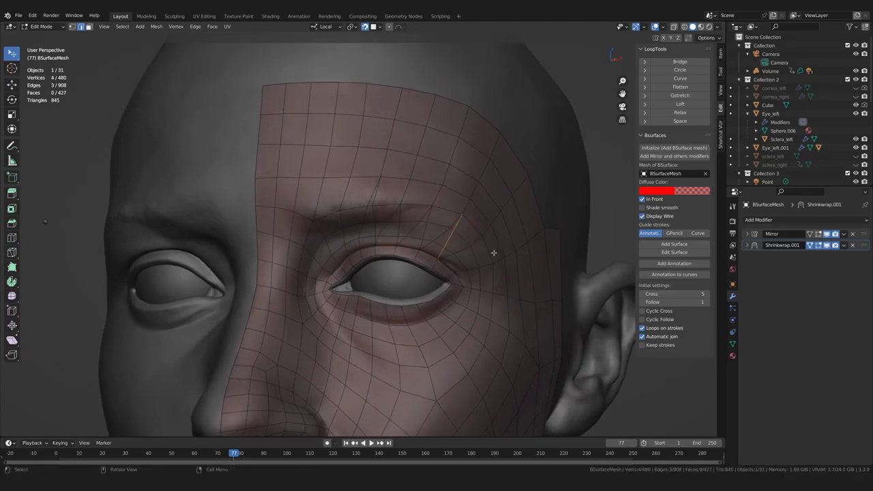
pyautogui.scroll(-1, 495, 253)
pyautogui.moveTo(494, 253); pyautogui.dragTo(516, 241, button='middle')
pyautogui.click(516, 241)
# - Dissolve the five slanted edge lines running between the brow and the upper eyelid
pyautogui.moveTo(433, 242)
pyautogui.mouseDown(button='middle')
pyautogui.moveTo(460, 243)
pyautogui.moveTo(444, 246)
pyautogui.mouseUp(button='middle')
pyautogui.scroll(1, 458, 244)
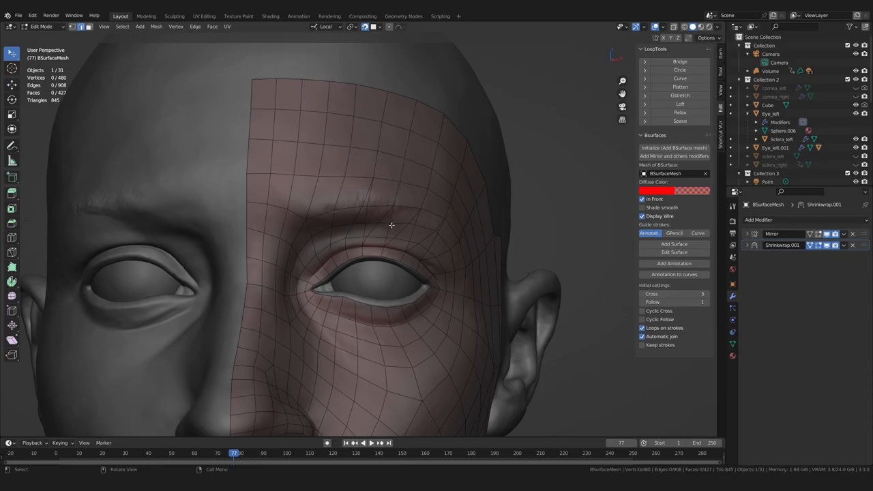
pyautogui.moveTo(377, 255); pyautogui.dragTo(378, 256, button='middle')
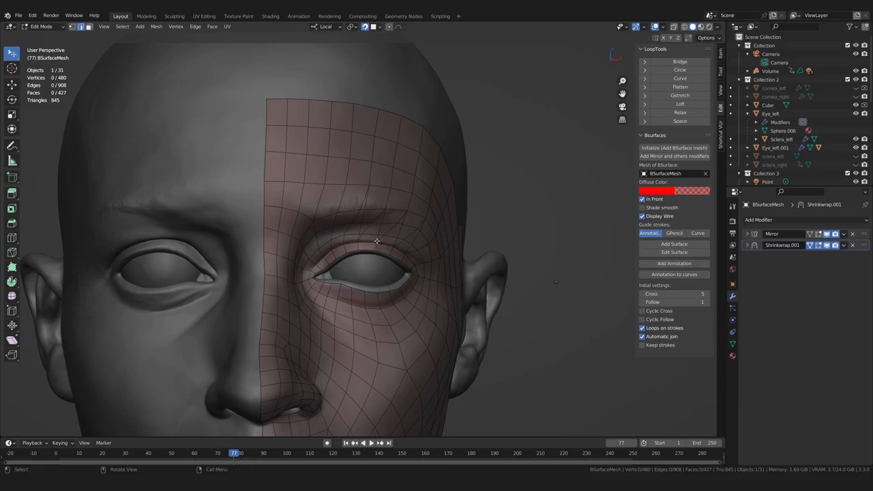
pyautogui.moveTo(374, 242); pyautogui.dragTo(367, 246, button='middle')
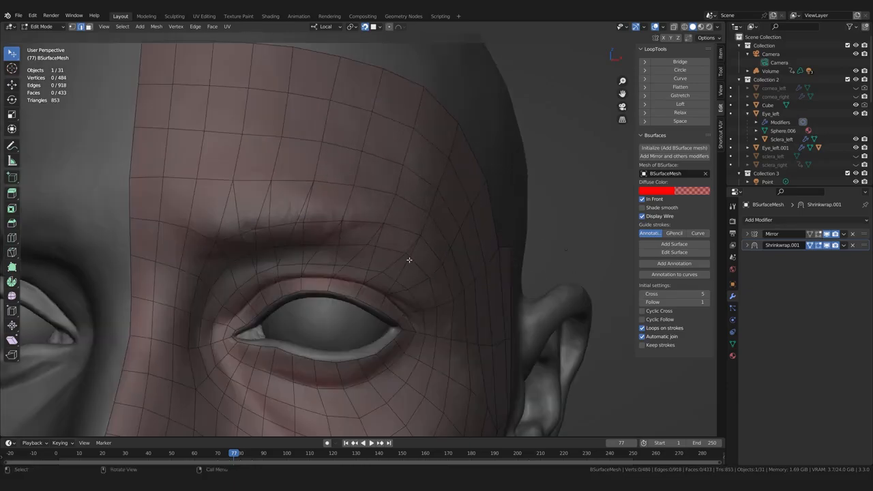
pyautogui.keyDown('ctrl'); pyautogui.click(378, 275); pyautogui.keyUp('ctrl')
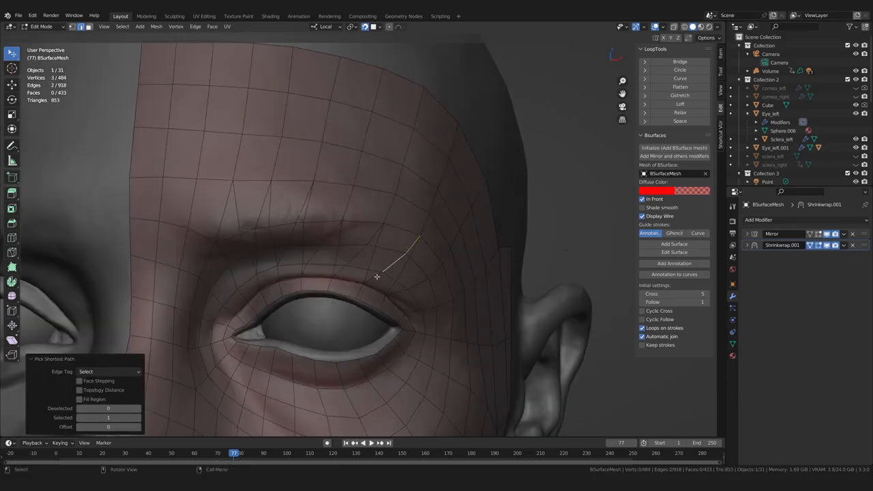
pyautogui.click(413, 251)
pyautogui.keyDown('ctrl'); pyautogui.click(373, 283); pyautogui.keyUp('ctrl')
pyautogui.keyDown('shift'); pyautogui.click(373, 236); pyautogui.keyUp('shift')
pyautogui.keyDown('ctrl'); pyautogui.click(336, 276); pyautogui.keyUp('ctrl')
pyautogui.keyDown('shift'); pyautogui.click(332, 235); pyautogui.keyUp('shift')
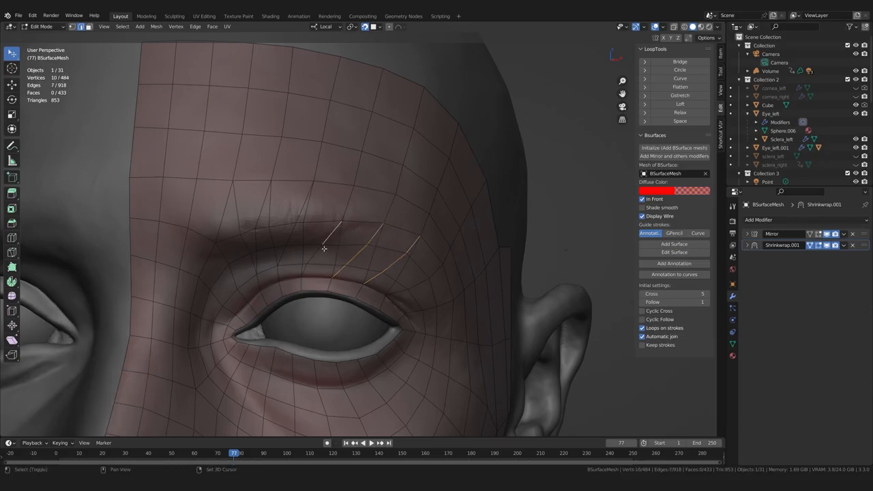
pyautogui.keyDown('ctrl'); pyautogui.click(302, 273); pyautogui.keyUp('ctrl')
pyautogui.keyDown('shift'); pyautogui.click(302, 209); pyautogui.keyUp('shift')
pyautogui.keyDown('ctrl'); pyautogui.click(280, 258); pyautogui.keyUp('ctrl')
pyautogui.keyDown('shift'); pyautogui.click(262, 212); pyautogui.keyUp('shift')
pyautogui.keyDown('ctrl'); pyautogui.click(256, 266); pyautogui.keyUp('ctrl')
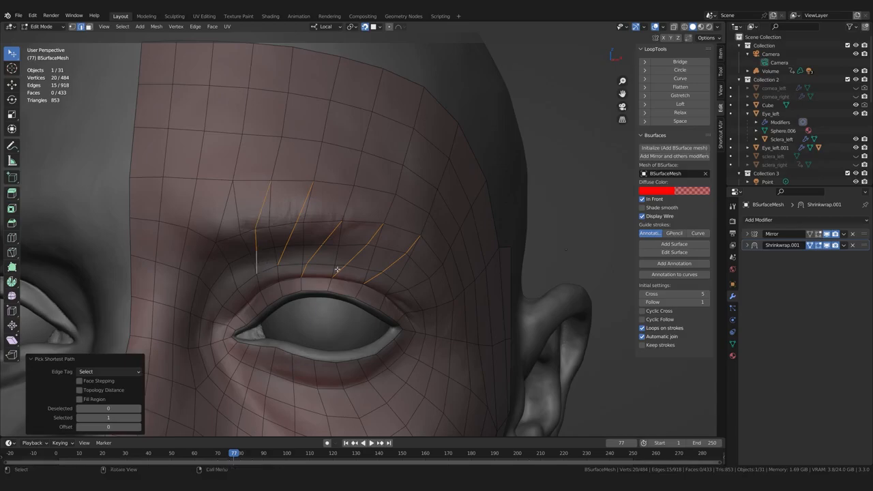
pyautogui.moveTo(336, 269); pyautogui.dragTo(340, 267, button='middle')
pyautogui.press('x')
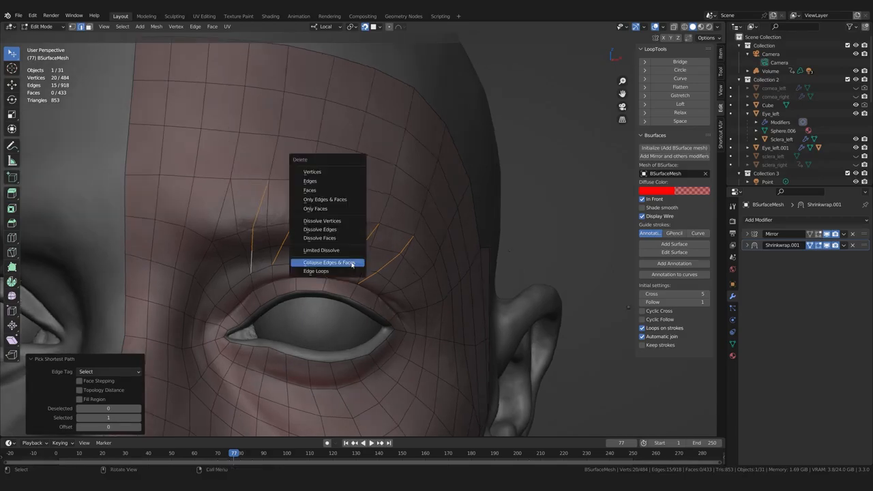
pyautogui.click(334, 229)
pyautogui.scroll(-5, 328, 234)
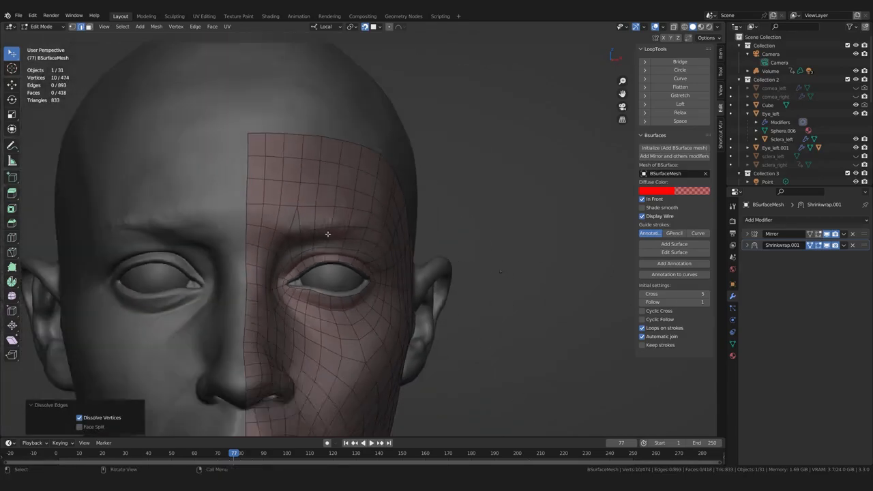
# - Knife-cut an edge line from the inner brow up to the forehead mesh's upper border, and dissolve the slanted edge beside it
pyautogui.scroll(3, 327, 234)
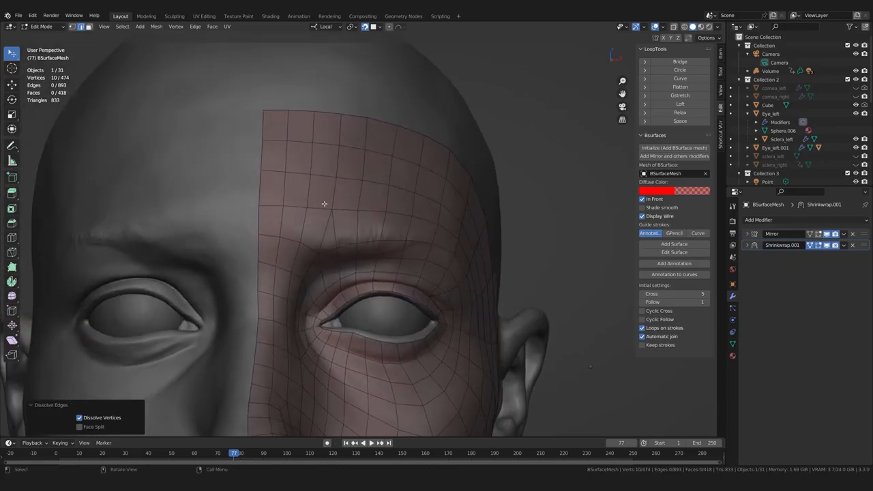
pyautogui.scroll(1, 333, 204)
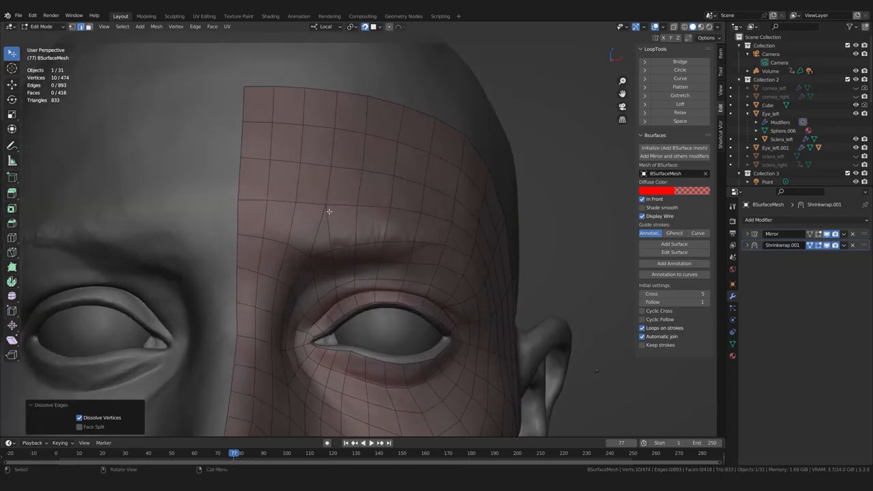
pyautogui.press('k')
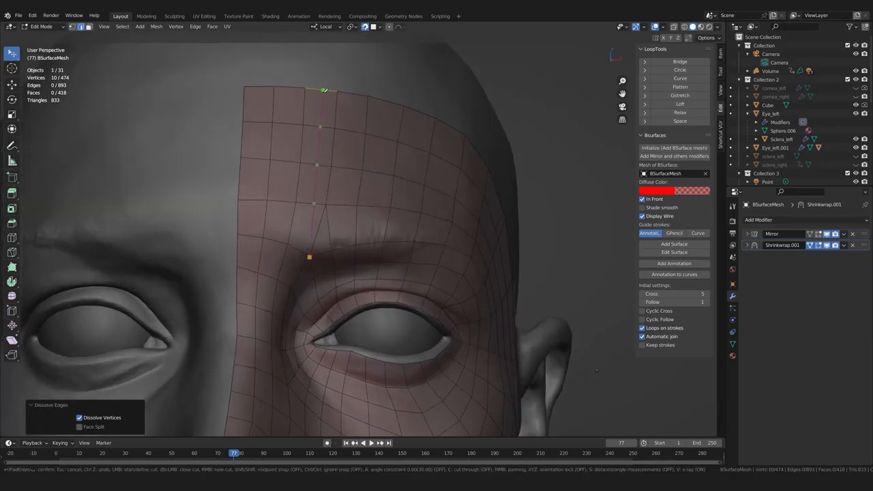
pyautogui.press('Return')
pyautogui.click(318, 227)
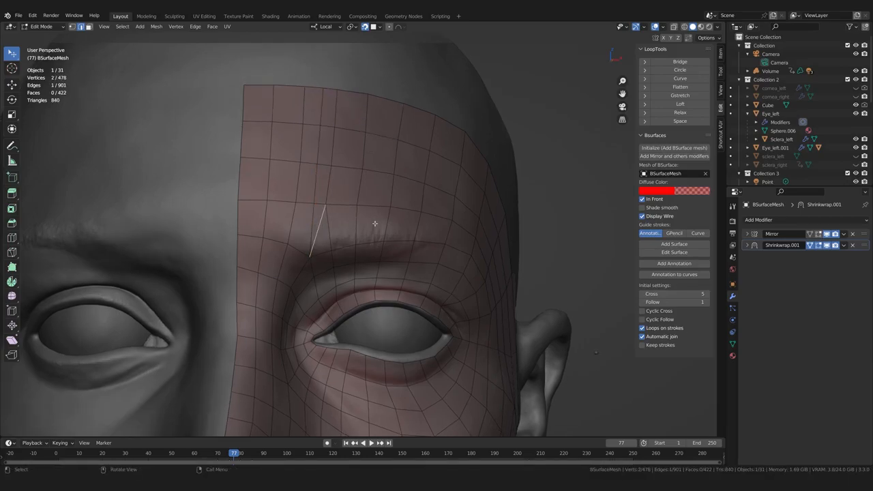
pyautogui.press('x')
pyautogui.click(387, 215)
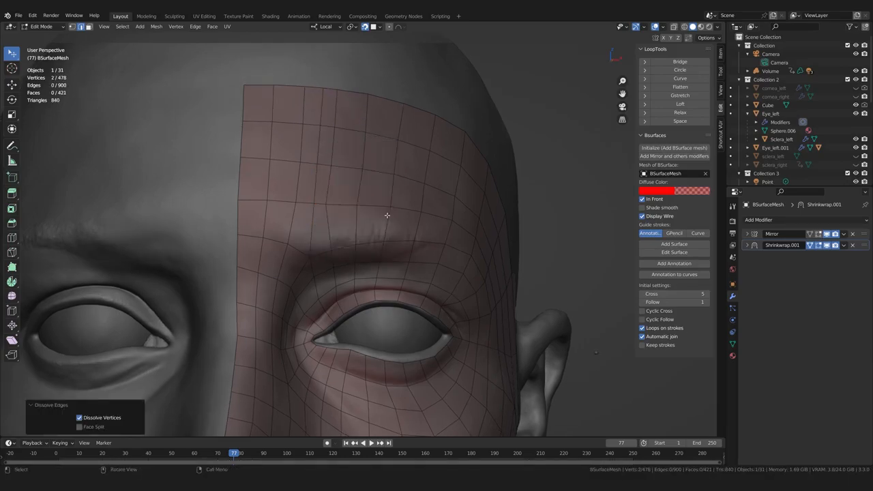
# - Even out the forehead topology above the inner brow with the Slide Relax brush in Sculpt Mode
pyautogui.scroll(-3, 389, 221)
pyautogui.scroll(2, 386, 224)
pyautogui.moveTo(380, 225); pyautogui.dragTo(229, 175, button='middle')
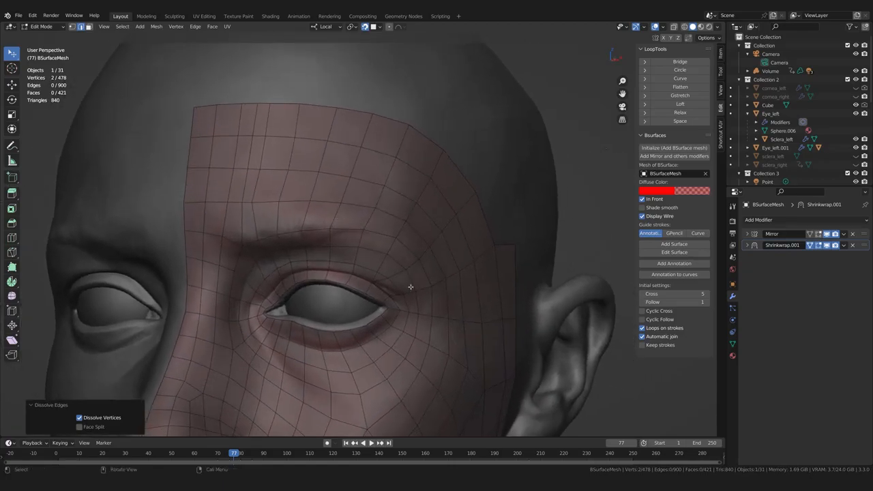
pyautogui.hotkey('ctrl', 'Tab')
pyautogui.click(403, 298)
pyautogui.moveTo(349, 251); pyautogui.dragTo(321, 233, button='middle')
pyautogui.scroll(-1, 307, 222)
pyautogui.moveTo(303, 206); pyautogui.dragTo(318, 206)
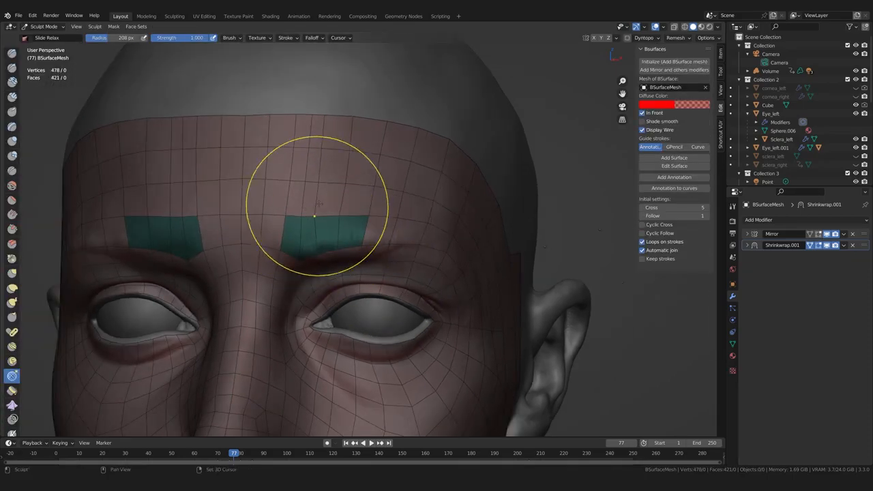
pyautogui.moveTo(375, 192); pyautogui.dragTo(338, 218, button='middle')
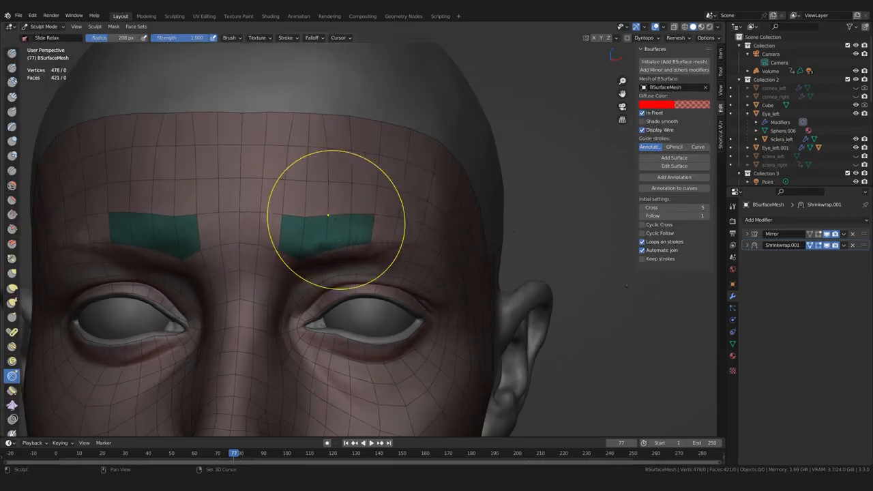
pyautogui.scroll(3, 280, 297)
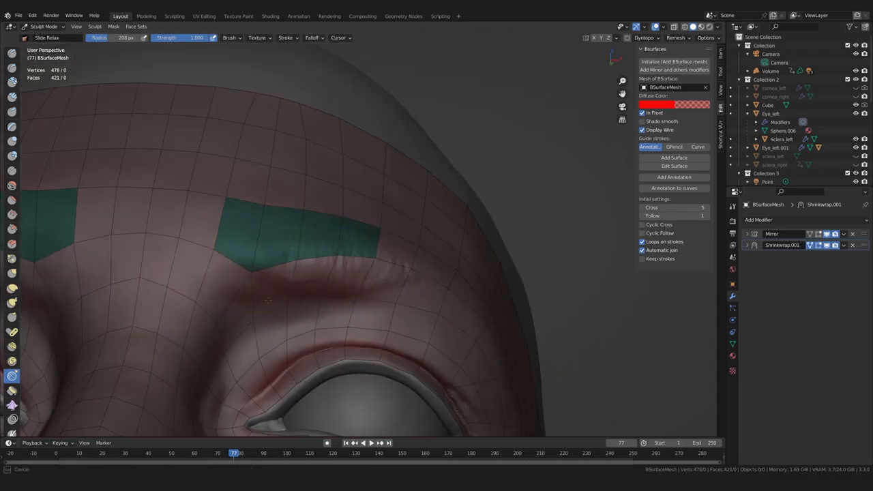
pyautogui.scroll(-2, 382, 293)
pyautogui.moveTo(395, 293)
pyautogui.mouseDown(button='middle')
pyautogui.moveTo(409, 254)
pyautogui.moveTo(381, 242)
pyautogui.moveTo(345, 249)
pyautogui.moveTo(360, 330)
pyautogui.mouseUp(button='middle')
pyautogui.scroll(-1, 341, 307)
# - Return to Edit Mode and nudge two forehead vertices to even out the grid spacing
pyautogui.press('Tab')
pyautogui.moveTo(340, 169); pyautogui.dragTo(346, 169)
pyautogui.moveTo(370, 173); pyautogui.dragTo(374, 175)
pyautogui.scroll(-3, 417, 219)
pyautogui.moveTo(416, 218); pyautogui.dragTo(426, 315, button='middle')
pyautogui.scroll(2, 426, 315)
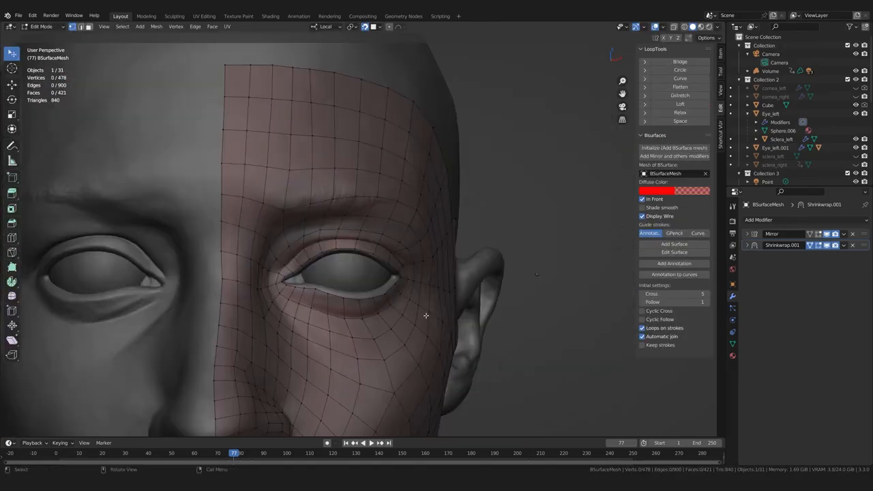
# - Knife-cut new edges across the outer upper eyelid, from the lid rim past the eyelid crease
pyautogui.moveTo(345, 277); pyautogui.dragTo(342, 279, button='middle')
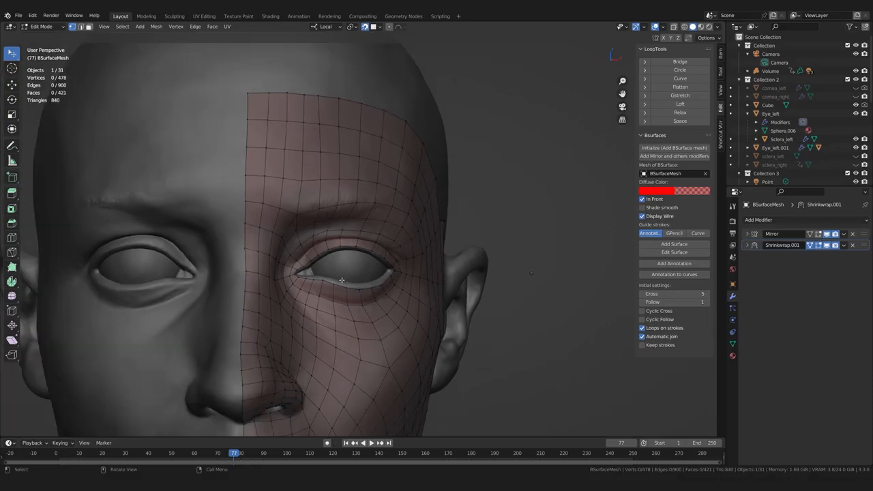
pyautogui.moveTo(414, 286); pyautogui.dragTo(433, 259, button='middle')
pyautogui.scroll(2, 442, 245)
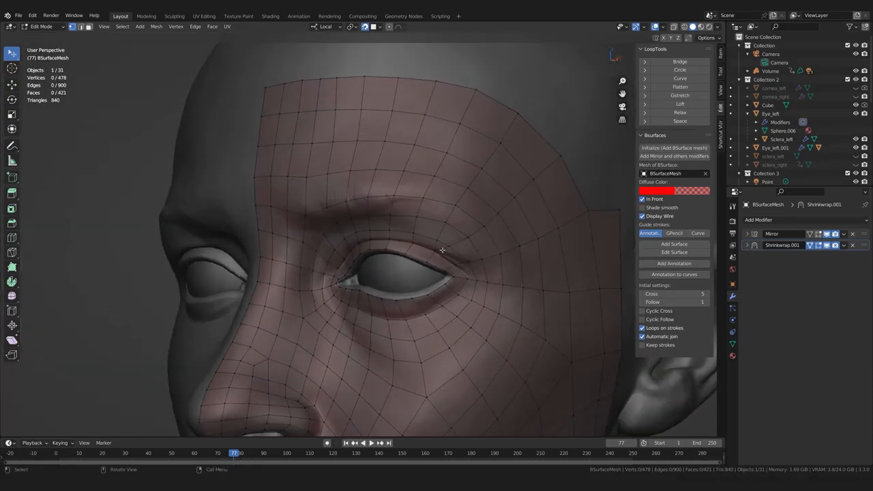
pyautogui.scroll(-2, 361, 272)
pyautogui.scroll(3, 514, 195)
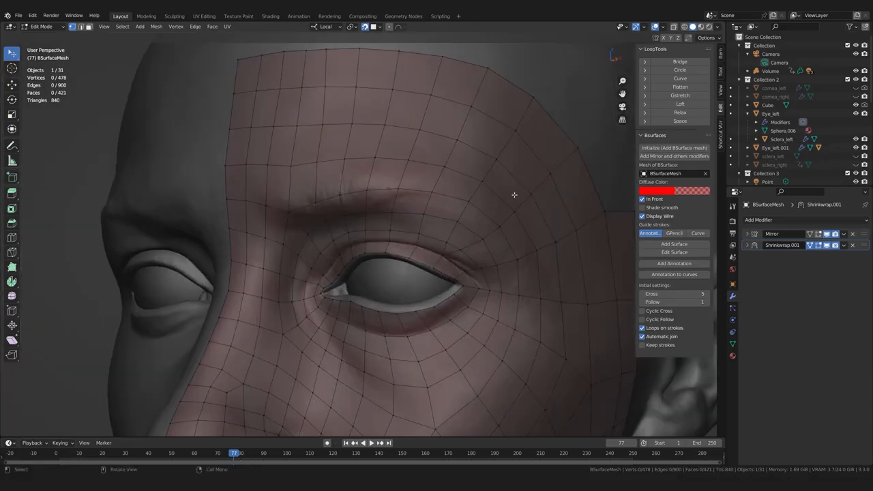
pyautogui.scroll(1, 510, 240)
pyautogui.press('k')
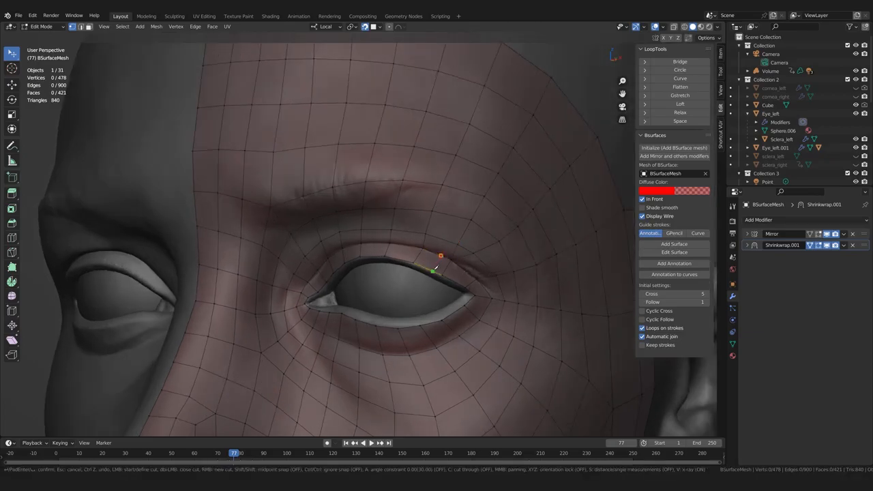
pyautogui.press('Return')
pyautogui.moveTo(474, 267); pyautogui.dragTo(495, 288, button='middle')
pyautogui.press('k')
pyautogui.press('Return')
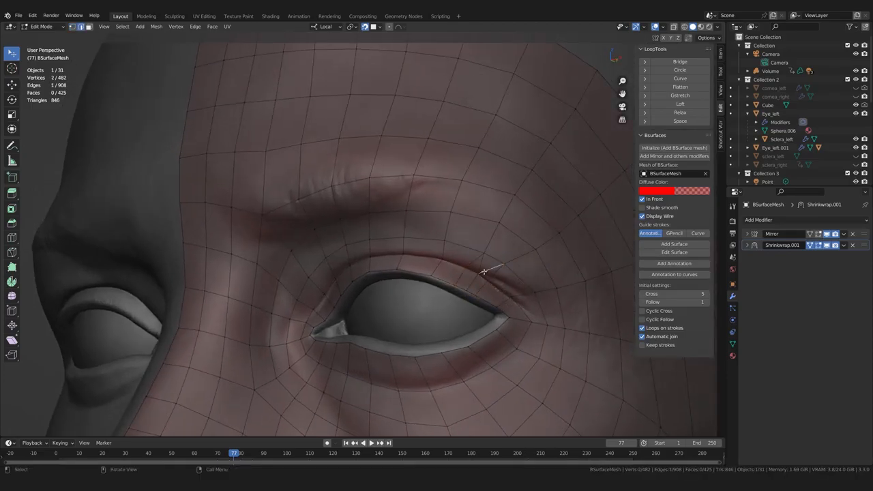
# - Dissolve three connected edges at the outer upper eyelid crease
pyautogui.keyDown('ctrl'); pyautogui.click(481, 269); pyautogui.keyUp('ctrl')
pyautogui.keyDown('shift'); pyautogui.click(476, 281); pyautogui.keyUp('shift')
pyautogui.press('x')
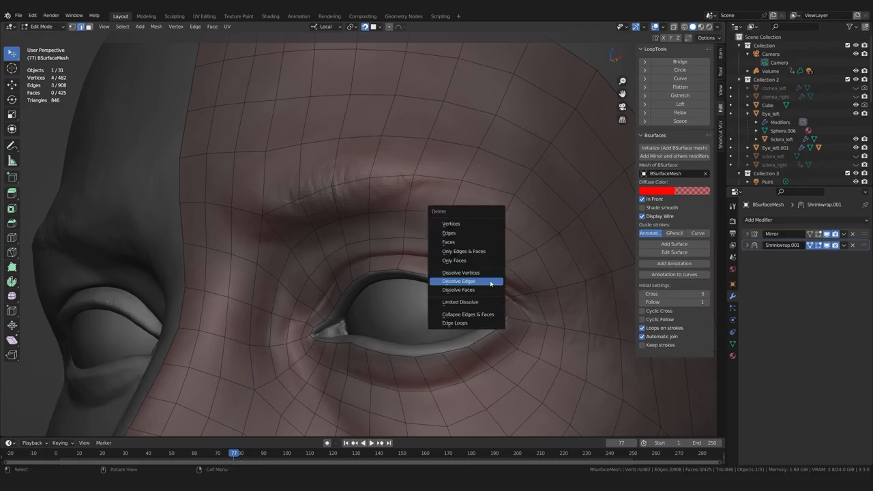
pyautogui.click(482, 286)
pyautogui.moveTo(481, 288)
pyautogui.mouseDown(button='middle')
pyautogui.moveTo(423, 290)
pyautogui.moveTo(465, 287)
pyautogui.moveTo(506, 251)
pyautogui.moveTo(521, 274)
pyautogui.moveTo(448, 246)
pyautogui.moveTo(457, 210)
pyautogui.moveTo(423, 242)
pyautogui.moveTo(477, 259)
pyautogui.moveTo(464, 269)
pyautogui.mouseUp(button='middle')
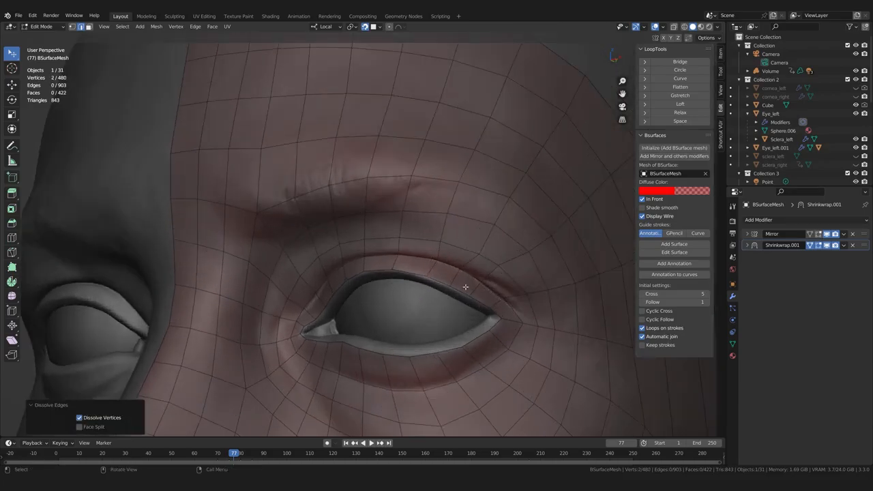
# - Relax the topology around the eye in Sculpt Mode and return to Edit Mode
pyautogui.hotkey('ctrl', 'Tab')
pyautogui.scroll(2, 521, 274)
pyautogui.scroll(-2, 423, 242)
pyautogui.scroll(-1, 478, 260)
pyautogui.press('Tab')
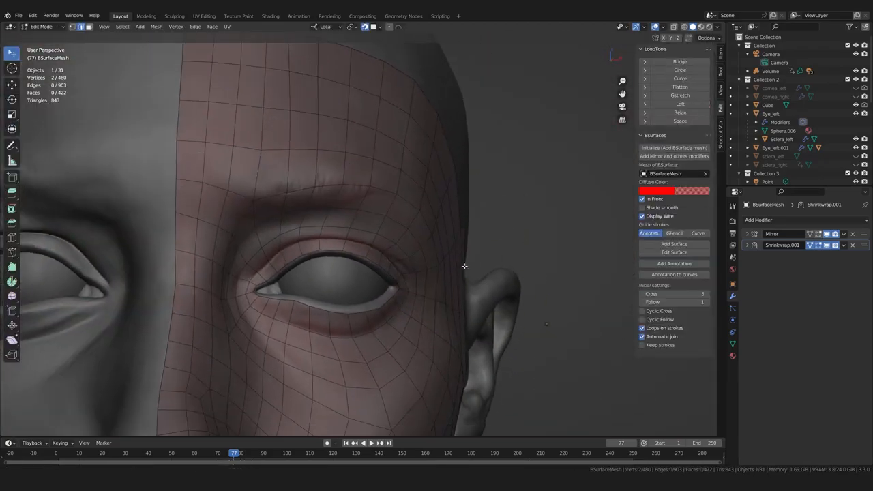
# - In vertex selection, nudge individual vertices around the inner brow and above the inner eye to even the quads
pyautogui.scroll(-1, 370, 204)
pyautogui.moveTo(386, 151); pyautogui.dragTo(392, 233, button='middle')
pyautogui.scroll(1, 396, 229)
pyautogui.press('1')
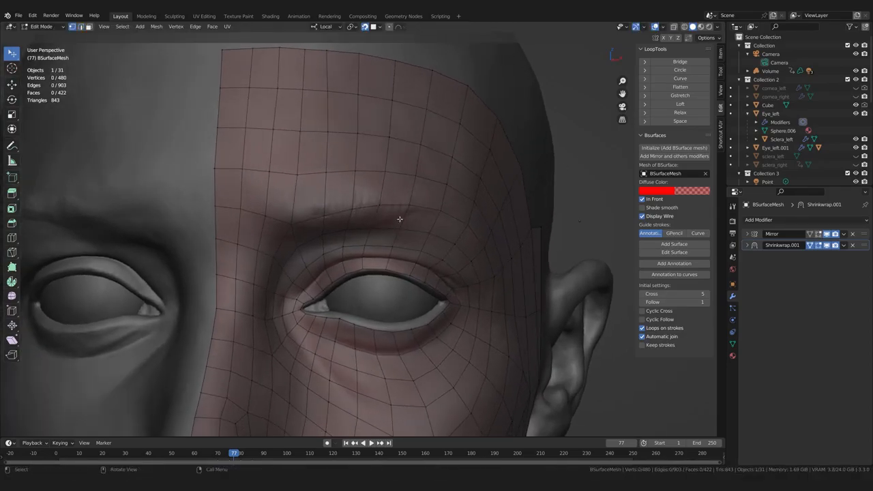
pyautogui.hotkey('alt', 'a')
pyautogui.scroll(-2, 424, 247)
pyautogui.scroll(1, 424, 246)
pyautogui.moveTo(423, 246); pyautogui.dragTo(427, 243, button='middle')
pyautogui.moveTo(322, 179); pyautogui.dragTo(320, 178)
pyautogui.moveTo(318, 220); pyautogui.dragTo(315, 220)
pyautogui.moveTo(316, 274); pyautogui.dragTo(321, 266, button='middle')
pyautogui.scroll(2, 335, 249)
pyautogui.click(310, 261)
pyautogui.moveTo(277, 211); pyautogui.dragTo(275, 207)
# - Adjust single vertices at the inner brow and on the forehead just above it to straighten the edge flow
pyautogui.scroll(-2, 275, 226)
pyautogui.moveTo(275, 228); pyautogui.dragTo(290, 203, button='middle')
pyautogui.scroll(1, 290, 204)
pyautogui.click(281, 198)
pyautogui.moveTo(281, 198); pyautogui.dragTo(284, 196)
pyautogui.moveTo(255, 208); pyautogui.dragTo(257, 215, button='middle')
pyautogui.moveTo(325, 161); pyautogui.dragTo(325, 163)
# - Move the vertex beside the outer upper eyelid crease upward by about 0.025 cm
pyautogui.scroll(-2, 335, 236)
pyautogui.keyDown('shift'); pyautogui.moveTo(357, 302); pyautogui.dragTo(348, 226, button='middle'); pyautogui.keyUp('shift')
pyautogui.scroll(1, 342, 272)
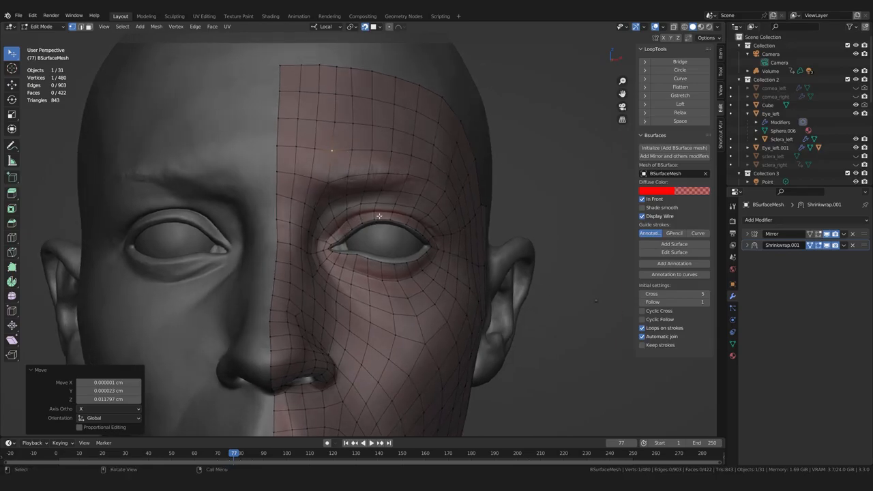
pyautogui.moveTo(391, 221)
pyautogui.mouseDown(button='middle')
pyautogui.moveTo(359, 236)
pyautogui.moveTo(337, 224)
pyautogui.moveTo(338, 238)
pyautogui.moveTo(400, 228)
pyautogui.mouseUp(button='middle')
pyautogui.scroll(3, 335, 222)
pyautogui.moveTo(427, 256); pyautogui.dragTo(263, 262, button='middle')
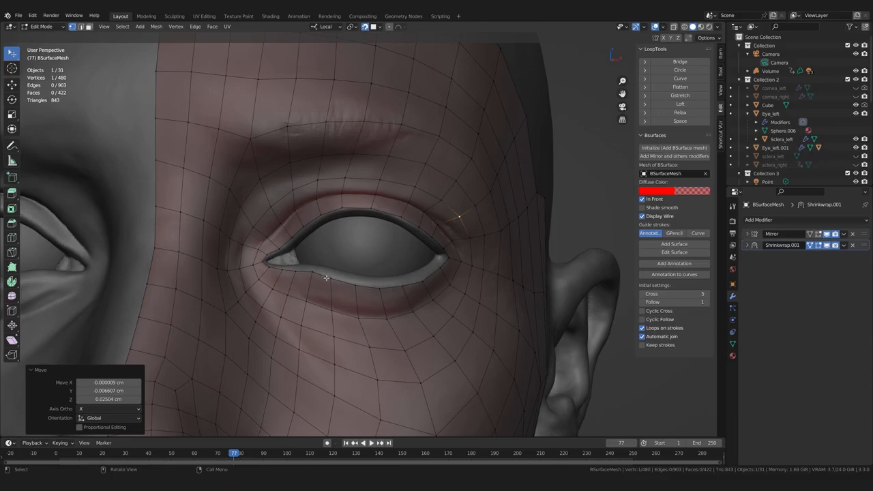
# - Examine the topology around the eye, cheek and nose from several angles
pyautogui.moveTo(264, 264); pyautogui.dragTo(307, 311, button='middle')
pyautogui.keyDown('shift'); pyautogui.moveTo(323, 348); pyautogui.dragTo(291, 326, button='middle'); pyautogui.keyUp('shift')
pyautogui.scroll(-5, 344, 315)
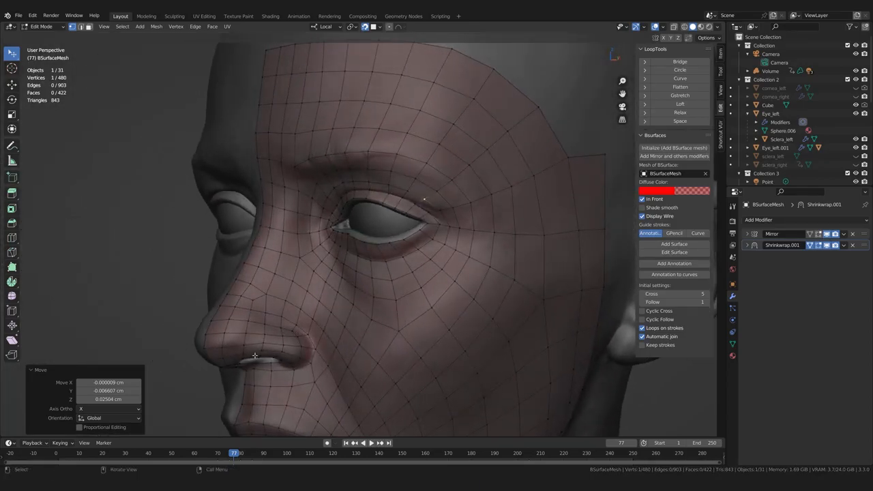
pyautogui.moveTo(252, 358); pyautogui.dragTo(251, 328, button='middle')
pyautogui.scroll(2, 265, 326)
pyautogui.moveTo(247, 327); pyautogui.dragTo(207, 326)
pyautogui.moveTo(217, 348); pyautogui.dragTo(242, 315, button='middle')
pyautogui.moveTo(255, 299); pyautogui.dragTo(216, 298)
# - Collapse the whole edge ring running from the forehead's upper border down through the brow to the upper eyelid
pyautogui.press('2')
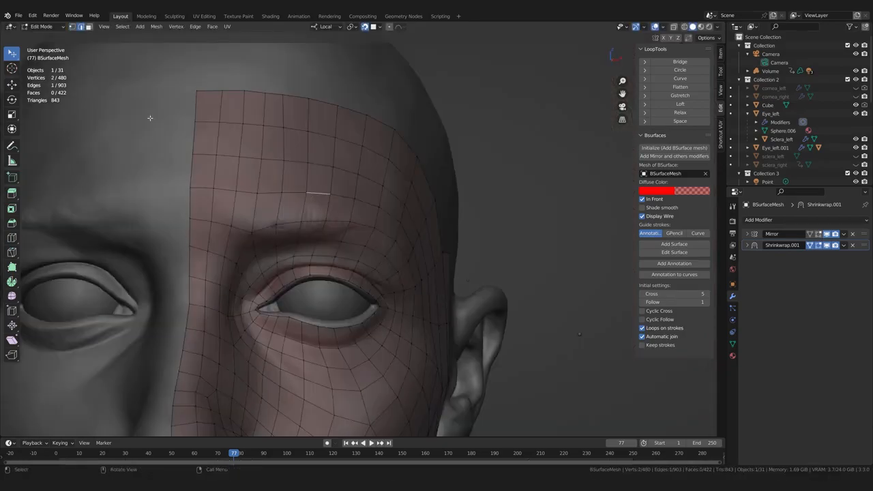
pyautogui.click(122, 26)
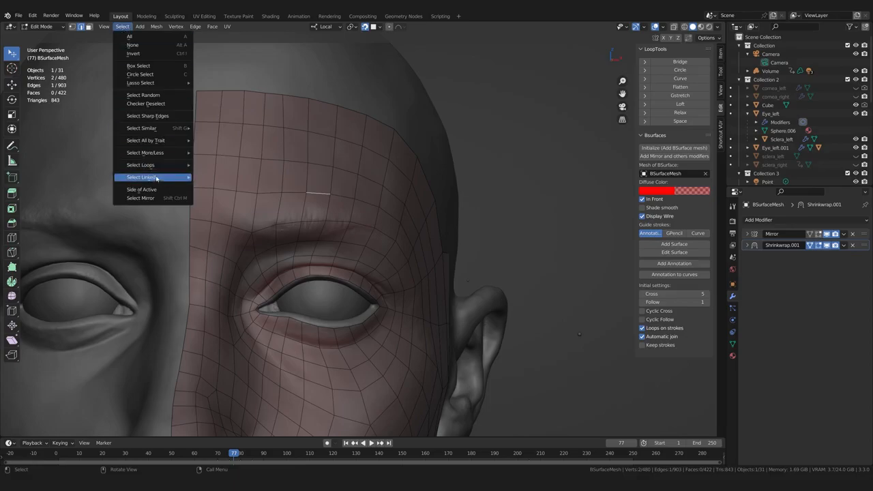
pyautogui.moveTo(164, 165)
pyautogui.click(210, 168)
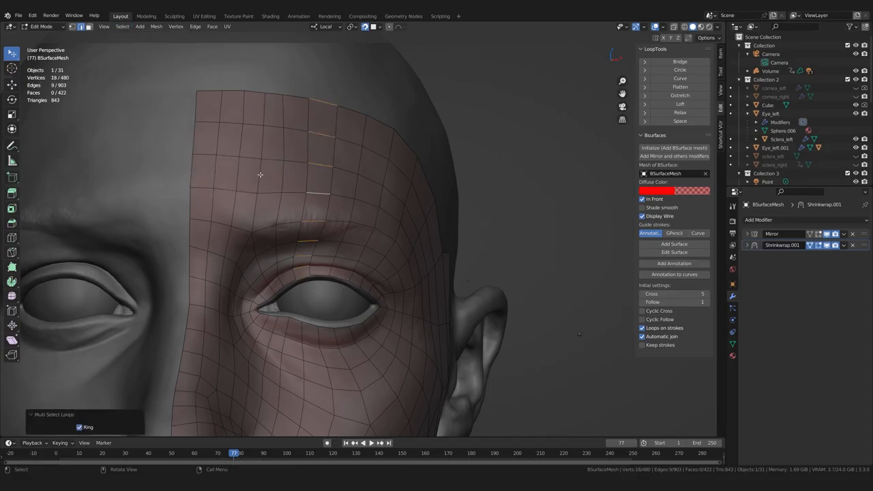
pyautogui.press('x')
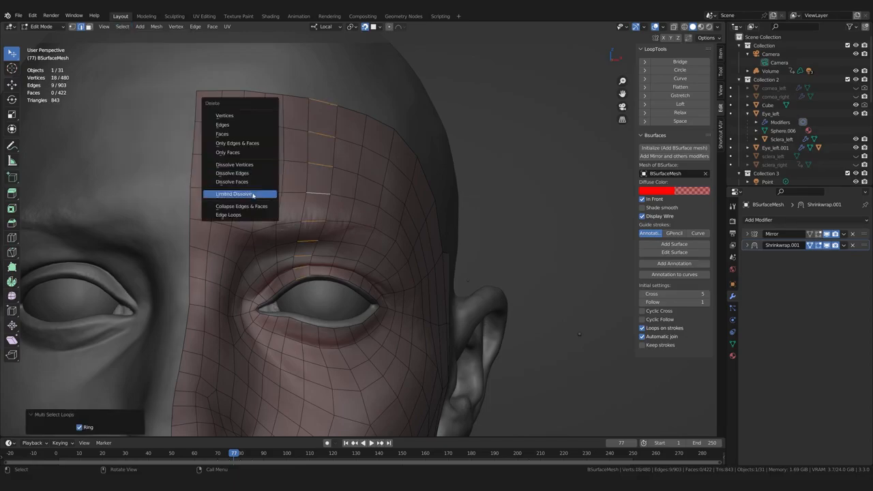
pyautogui.click(240, 204)
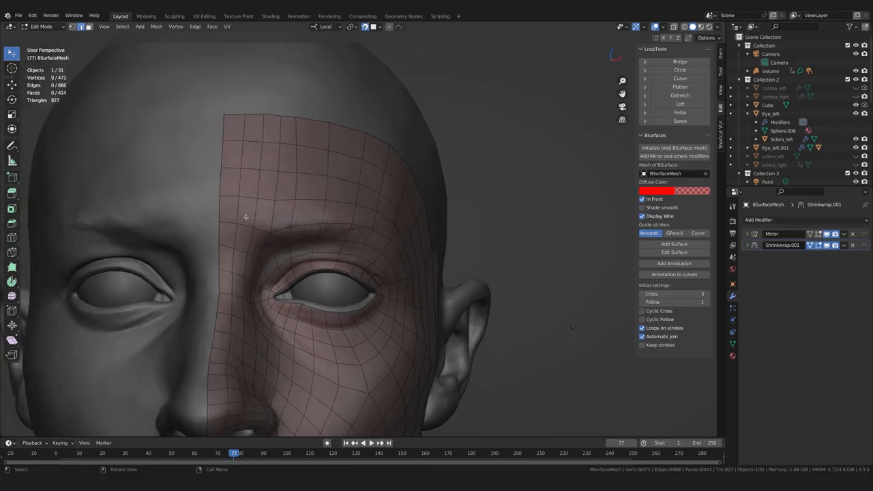
# - Shift three vertices in one column of the forehead slightly outward to even the spacing of the vertical edge loops
pyautogui.scroll(1, 245, 216)
pyautogui.press('1')
pyautogui.moveTo(283, 91); pyautogui.dragTo(289, 94)
pyautogui.moveTo(282, 126); pyautogui.dragTo(288, 128)
pyautogui.moveTo(282, 159); pyautogui.dragTo(289, 160)
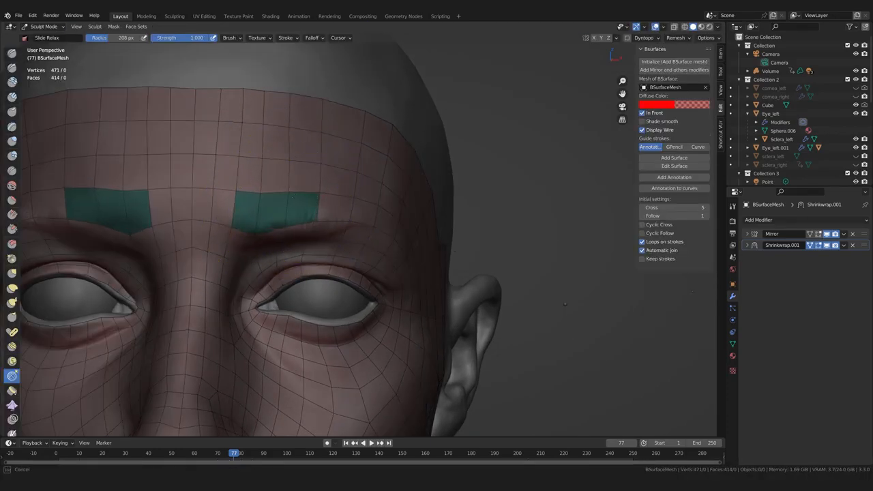
# - Relax the topology along the middle of the forehead and between the brows with the Slide Relax brush
pyautogui.moveTo(195, 154); pyautogui.dragTo(195, 145)
pyautogui.moveTo(195, 146); pyautogui.dragTo(196, 161)
pyautogui.moveTo(198, 217); pyautogui.dragTo(195, 204)
pyautogui.moveTo(358, 226)
pyautogui.mouseDown(button='middle')
pyautogui.moveTo(350, 221)
pyautogui.moveTo(341, 234)
pyautogui.mouseUp(button='middle')
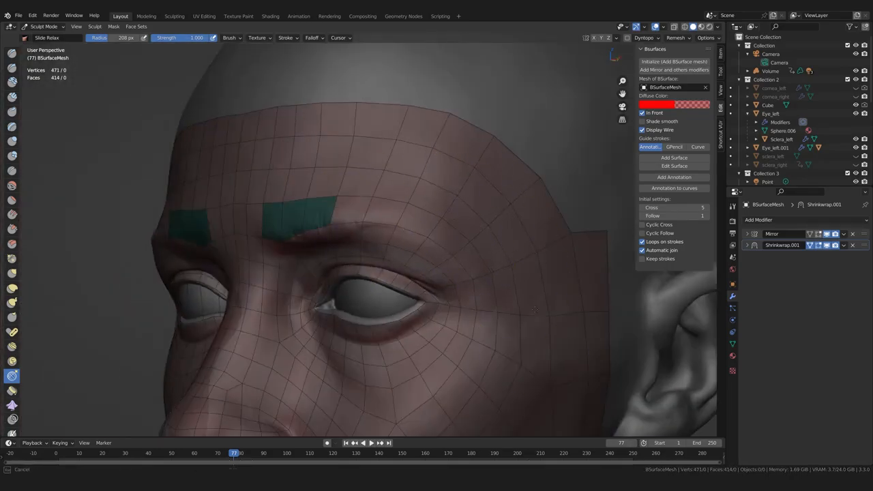
pyautogui.moveTo(520, 314); pyautogui.dragTo(546, 310, button='middle')
pyautogui.scroll(-1, 520, 300)
pyautogui.moveTo(411, 278); pyautogui.dragTo(433, 280, button='middle')
pyautogui.keyDown('shift'); pyautogui.moveTo(405, 309); pyautogui.dragTo(418, 322, button='middle'); pyautogui.keyUp('shift')
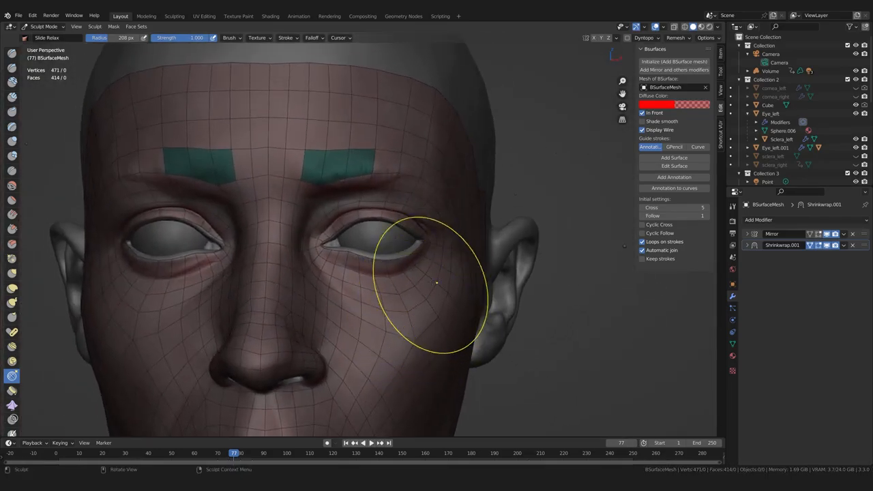
pyautogui.scroll(-2, 400, 308)
pyautogui.moveTo(317, 236)
pyautogui.mouseDown(button='middle')
pyautogui.moveTo(315, 252)
pyautogui.moveTo(193, 238)
pyautogui.moveTo(280, 236)
pyautogui.moveTo(349, 254)
pyautogui.mouseUp(button='middle')
# - Reposition single vertices between the inner brow and the nose bridge to even out the quads
pyautogui.scroll(2, 306, 260)
pyautogui.scroll(1, 306, 249)
pyautogui.scroll(1, 327, 247)
pyautogui.press('Tab')
pyautogui.moveTo(350, 233); pyautogui.dragTo(351, 230)
pyautogui.moveTo(321, 239); pyautogui.dragTo(311, 239, button='middle')
pyautogui.moveTo(277, 248); pyautogui.dragTo(277, 251)
pyautogui.moveTo(278, 280); pyautogui.dragTo(278, 284)
pyautogui.moveTo(283, 285); pyautogui.dragTo(296, 286, button='middle')
pyautogui.moveTo(296, 284); pyautogui.dragTo(297, 287)
pyautogui.moveTo(299, 286); pyautogui.dragTo(334, 275, button='middle')
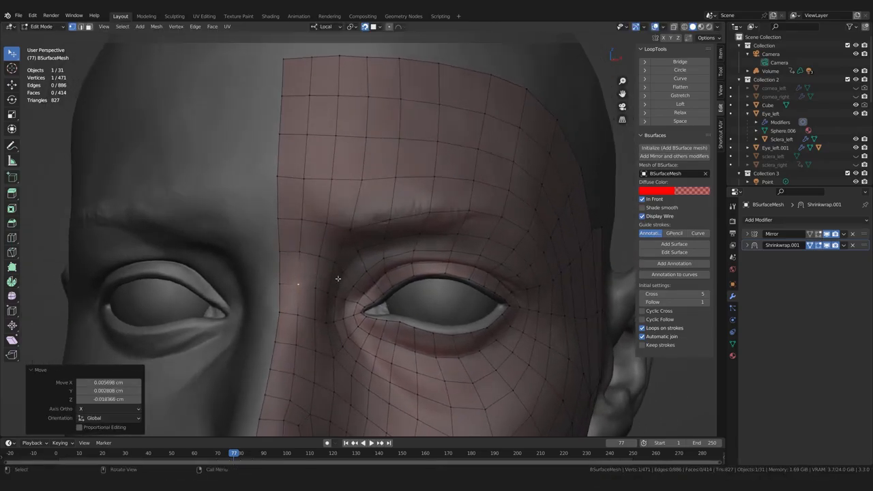
# - Nudge single vertices around the inner eye corner and the inner part of the upper eyelid to smooth the loops
pyautogui.scroll(4, 351, 289)
pyautogui.moveTo(362, 315); pyautogui.dragTo(362, 313)
pyautogui.keyDown('shift'); pyautogui.moveTo(339, 318); pyautogui.dragTo(358, 293, button='middle'); pyautogui.keyUp('shift')
pyautogui.moveTo(353, 293); pyautogui.dragTo(359, 288)
pyautogui.moveTo(360, 288); pyautogui.dragTo(376, 276, button='middle')
pyautogui.moveTo(399, 273); pyautogui.dragTo(413, 285)
pyautogui.moveTo(396, 251); pyautogui.dragTo(396, 251)
pyautogui.moveTo(396, 251); pyautogui.dragTo(327, 292, button='middle')
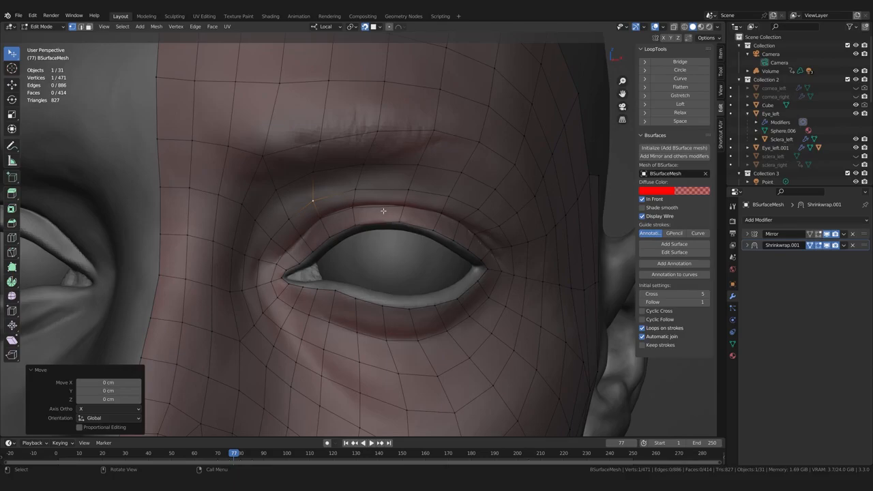
# - Slide vertices along the outer half of the lower eyelid rim to spread them more evenly toward the outer corner
pyautogui.press('2')
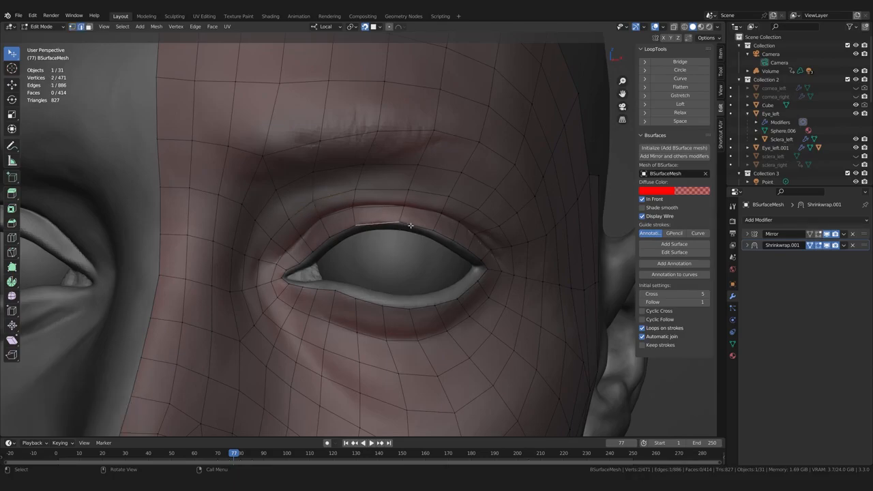
pyautogui.moveTo(347, 252); pyautogui.dragTo(335, 244, button='middle')
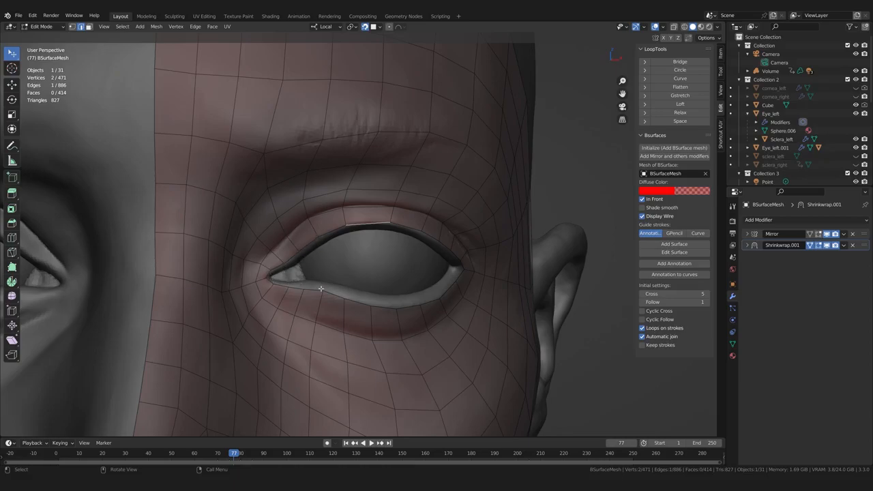
pyautogui.moveTo(367, 238); pyautogui.dragTo(367, 255, button='middle')
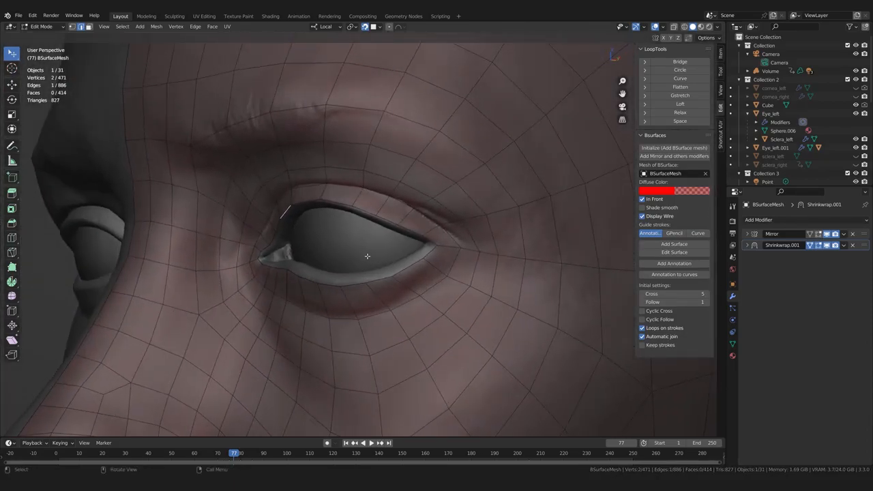
pyautogui.click(423, 257)
pyautogui.press('g')
pyautogui.click(426, 257)
pyautogui.moveTo(425, 257); pyautogui.dragTo(412, 288, button='middle')
pyautogui.press('g')
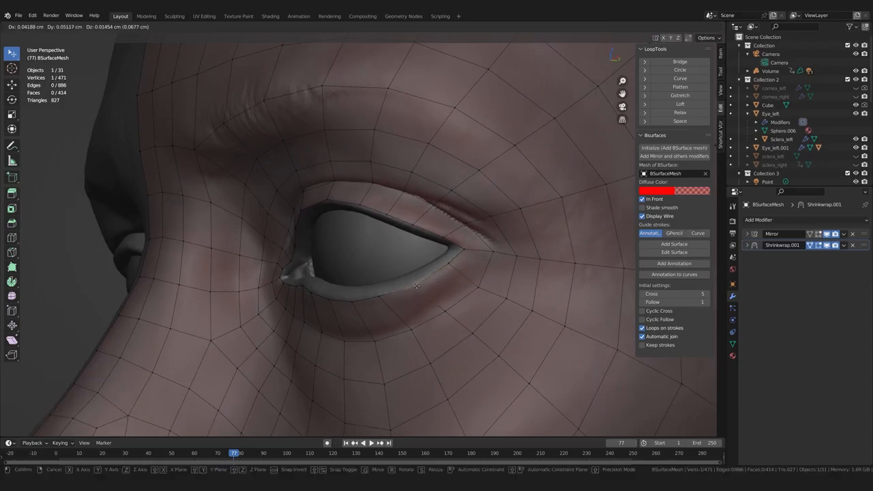
pyautogui.click(422, 281)
pyautogui.press('g')
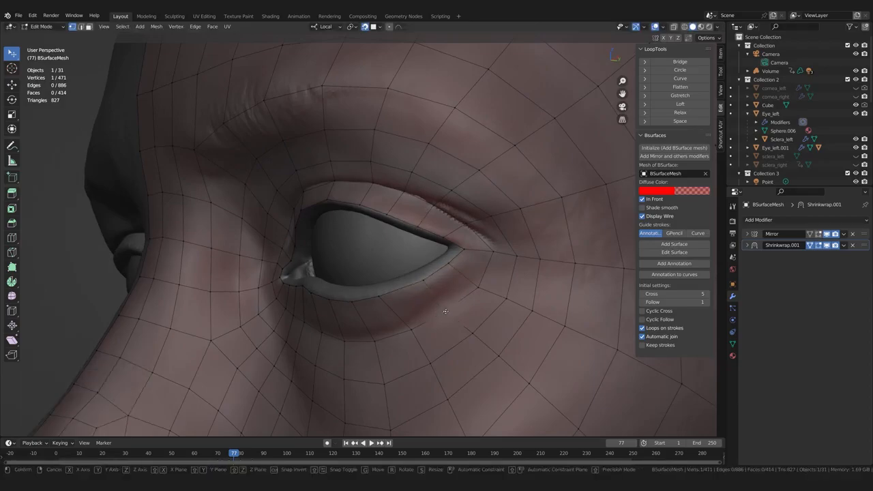
pyautogui.click(390, 294)
pyautogui.moveTo(380, 250); pyautogui.dragTo(432, 234, button='middle')
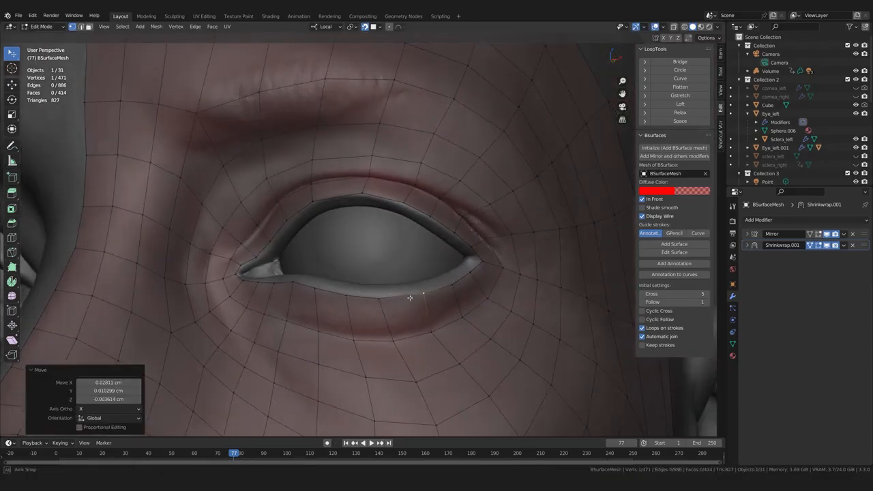
# - Select the edge runs along the lower eyelid rim and the crease beneath it and space their vertices evenly with LoopTools
pyautogui.press('2')
pyautogui.click(452, 279)
pyautogui.moveTo(354, 304)
pyautogui.mouseDown(button='middle')
pyautogui.moveTo(447, 282)
pyautogui.moveTo(353, 296)
pyautogui.mouseUp(button='middle')
pyautogui.keyDown('ctrl'); pyautogui.click(447, 281); pyautogui.keyUp('ctrl')
pyautogui.keyDown('ctrl'); pyautogui.click(306, 277); pyautogui.keyUp('ctrl')
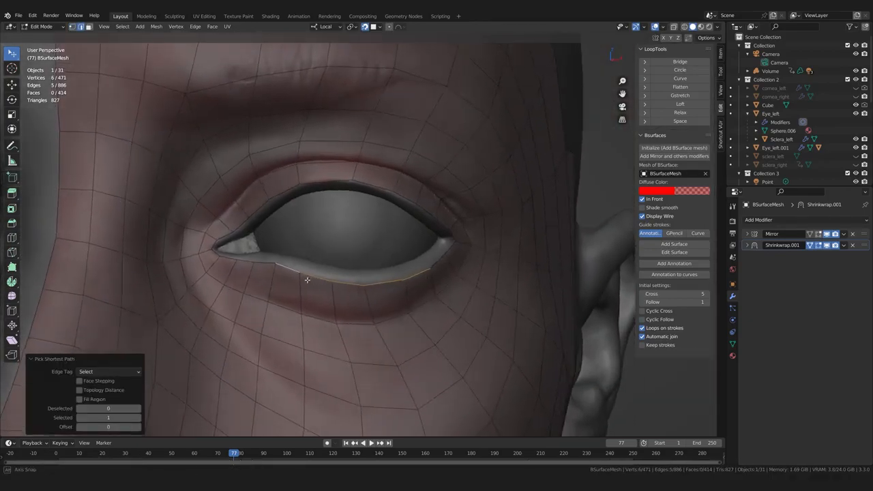
pyautogui.moveTo(306, 276); pyautogui.dragTo(325, 282, button='middle')
pyautogui.keyDown('shift'); pyautogui.click(307, 295); pyautogui.keyUp('shift')
pyautogui.keyDown('ctrl'); pyautogui.click(427, 292); pyautogui.keyUp('ctrl')
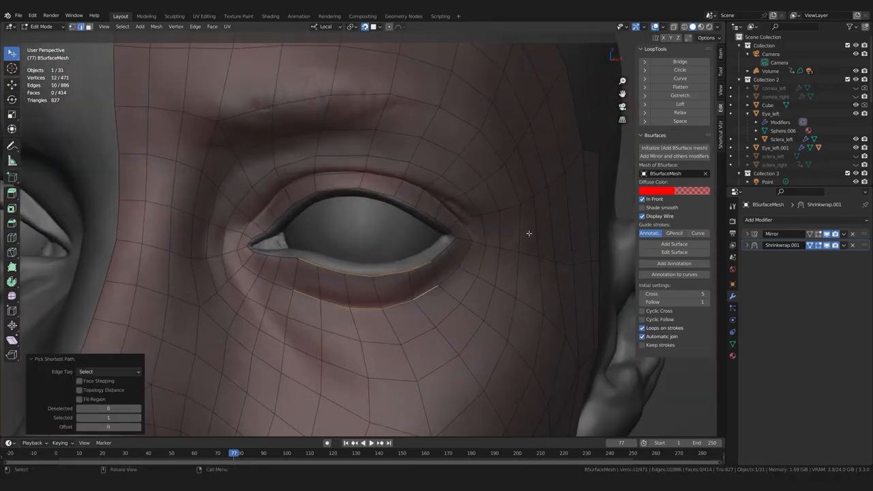
pyautogui.click(674, 122)
pyautogui.moveTo(432, 241); pyautogui.dragTo(438, 245, button='middle')
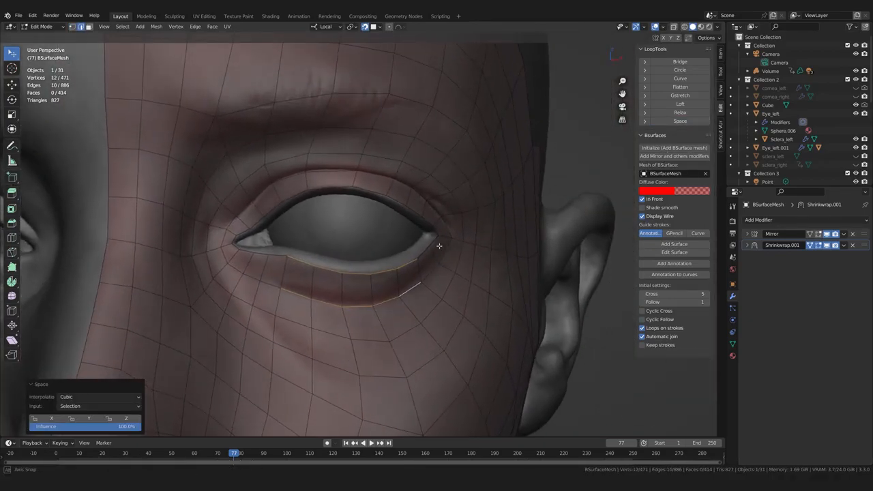
# - Select the upper eyelid rim edges, extend them to edge rings up to the forehead border, and space the vertices evenly with LoopTools
pyautogui.click(297, 195)
pyautogui.keyDown('ctrl'); pyautogui.click(345, 186); pyautogui.keyUp('ctrl')
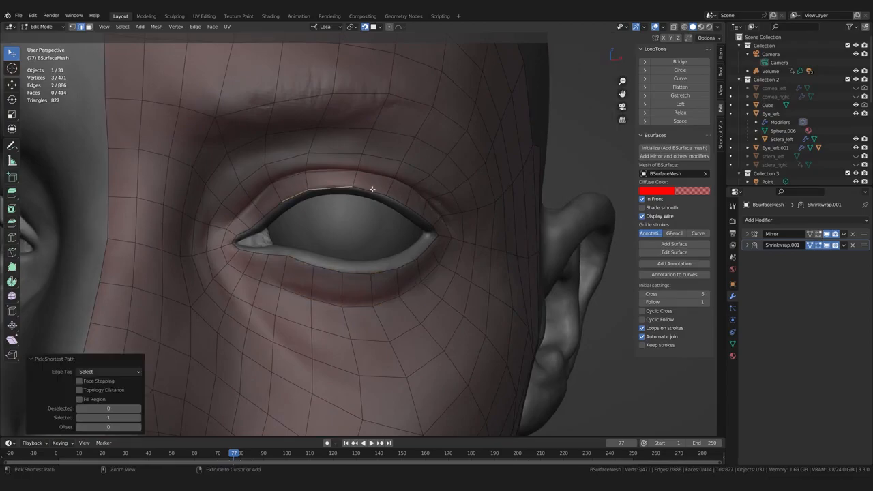
pyautogui.keyDown('ctrl'); pyautogui.click(398, 201); pyautogui.keyUp('ctrl')
pyautogui.moveTo(399, 201); pyautogui.dragTo(372, 225, button='middle')
pyautogui.keyDown('ctrl'); pyautogui.click(444, 206); pyautogui.keyUp('ctrl')
pyautogui.moveTo(444, 206); pyautogui.dragTo(386, 245, button='middle')
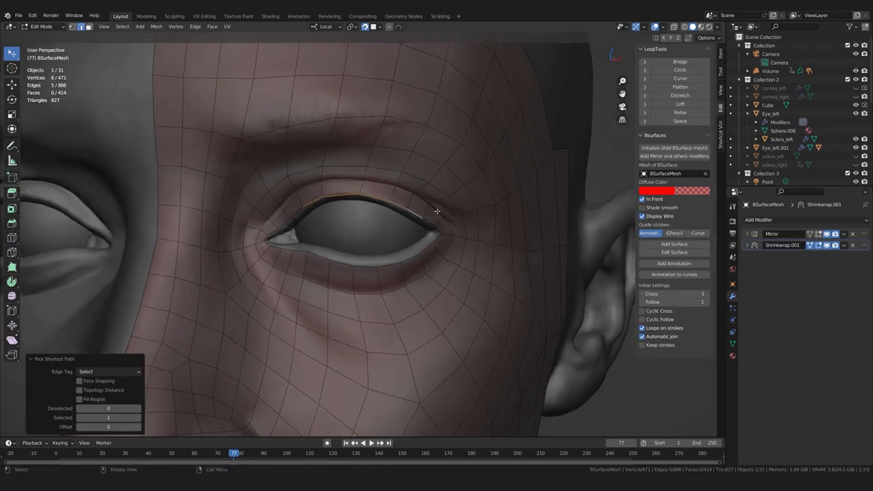
pyautogui.click(122, 26)
pyautogui.moveTo(157, 165)
pyautogui.click(225, 172)
pyautogui.moveTo(614, 225); pyautogui.dragTo(630, 226, button='middle')
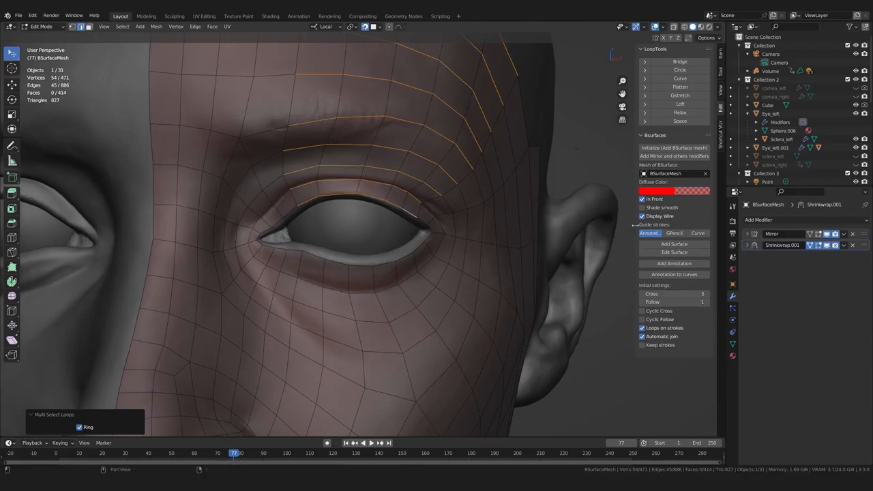
pyautogui.click(669, 123)
pyautogui.moveTo(410, 259); pyautogui.dragTo(358, 254, button='middle')
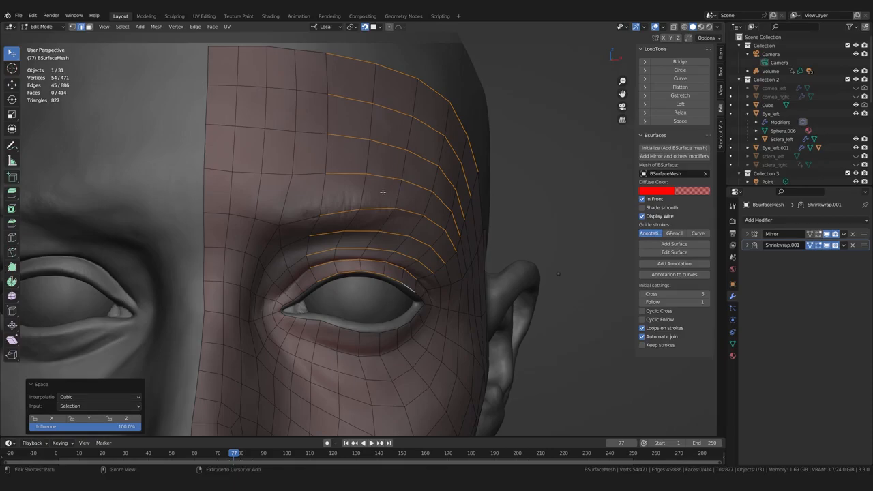
# - Relax the mesh at the inner upper eyelid crease with the Slide Relax brush
pyautogui.moveTo(353, 242)
pyautogui.mouseDown(button='middle')
pyautogui.moveTo(343, 232)
pyautogui.moveTo(345, 247)
pyautogui.moveTo(322, 243)
pyautogui.moveTo(347, 246)
pyautogui.moveTo(314, 212)
pyautogui.mouseUp(button='middle')
pyautogui.hotkey('ctrl', 'Tab')
pyautogui.click(316, 255)
pyautogui.moveTo(316, 255); pyautogui.dragTo(328, 247, button='middle')
pyautogui.scroll(2, 287, 239)
pyautogui.moveTo(292, 225)
pyautogui.mouseDown(button='middle')
pyautogui.moveTo(298, 189)
pyautogui.moveTo(292, 233)
pyautogui.mouseUp(button='middle')
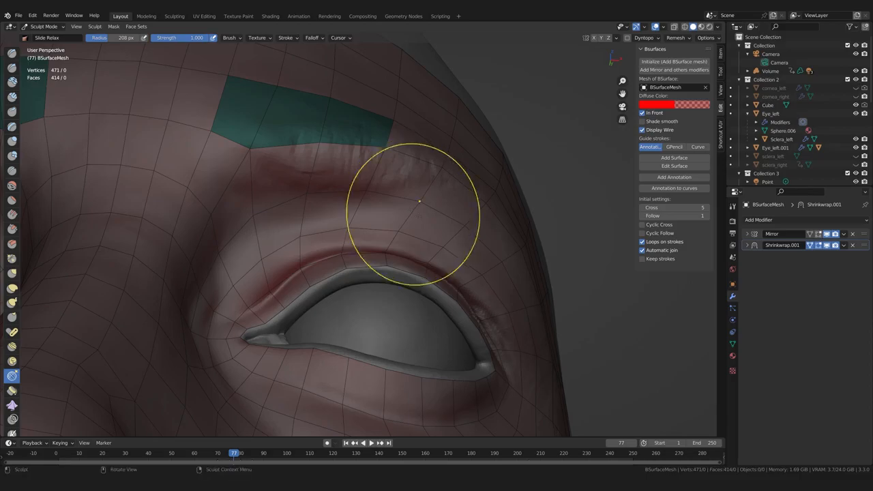
pyautogui.moveTo(291, 232)
pyautogui.mouseDown(button='middle')
pyautogui.moveTo(270, 228)
pyautogui.moveTo(232, 291)
pyautogui.mouseUp(button='middle')
pyautogui.scroll(3, 232, 290)
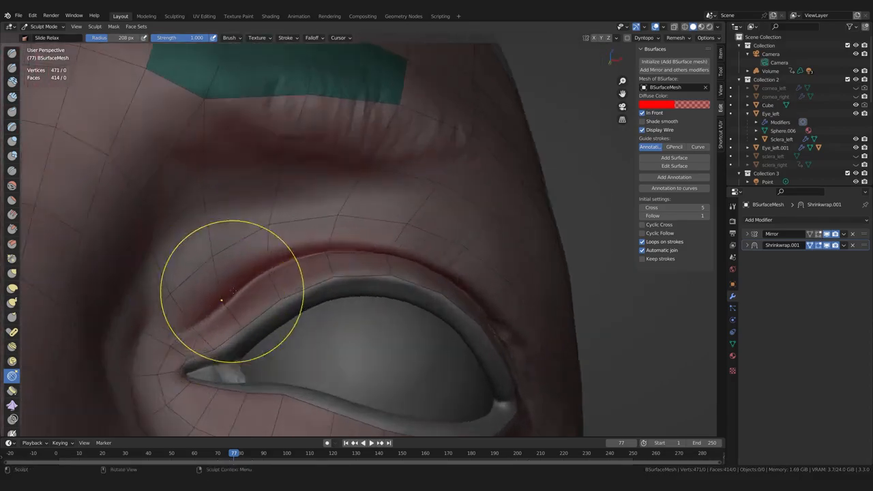
pyautogui.moveTo(212, 302); pyautogui.dragTo(204, 308)
pyautogui.scroll(-3, 307, 184)
pyautogui.moveTo(204, 308)
pyautogui.mouseDown(button='middle')
pyautogui.moveTo(306, 185)
pyautogui.moveTo(277, 302)
pyautogui.moveTo(196, 322)
pyautogui.moveTo(205, 313)
pyautogui.mouseUp(button='middle')
# - In Edit Mode, adjust single vertices between the inner upper eyelid and the brow, then clear the selection
pyautogui.scroll(2, 277, 302)
pyautogui.press('Tab')
pyautogui.press('1')
pyautogui.hotkey('alt', 'a')
pyautogui.scroll(-6, 482, 289)
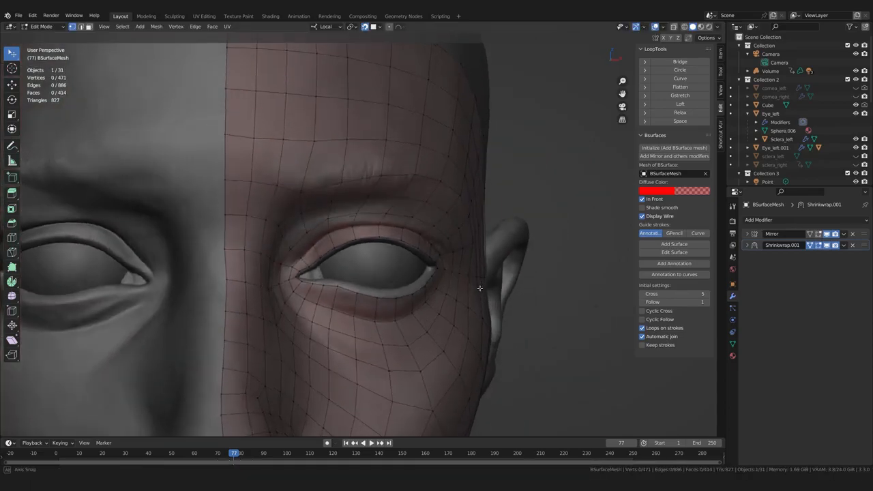
pyautogui.scroll(2, 411, 248)
pyautogui.moveTo(285, 239); pyautogui.dragTo(321, 224)
pyautogui.moveTo(257, 236); pyautogui.dragTo(234, 224)
pyautogui.moveTo(297, 185); pyautogui.dragTo(296, 183)
pyautogui.scroll(-2, 296, 184)
pyautogui.moveTo(324, 198); pyautogui.dragTo(263, 210, button='middle')
pyautogui.click(131, 204)
pyautogui.moveTo(130, 205); pyautogui.dragTo(183, 223, button='middle')
pyautogui.scroll(1, 292, 243)
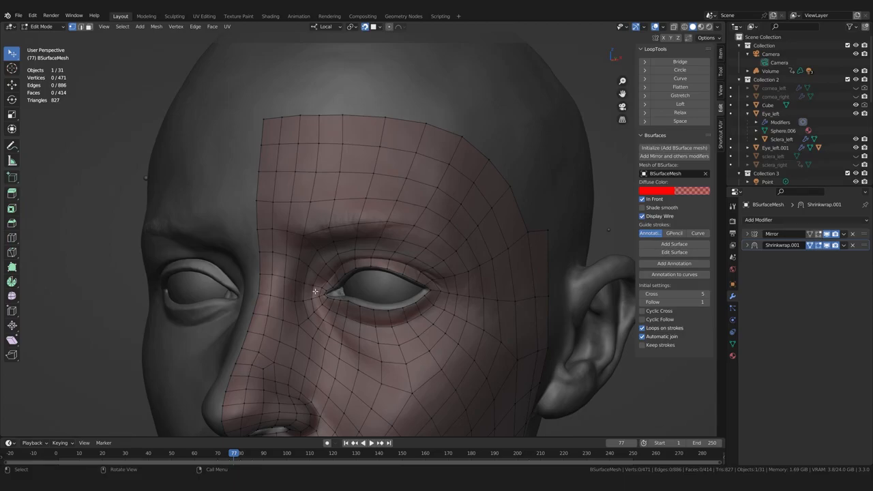
# - Add one loop cut running from the nostril rim around the base of the nostril wing and up the nose
pyautogui.moveTo(311, 357); pyautogui.dragTo(383, 274, button='middle')
pyautogui.hotkey('ctrl', 'r')
pyautogui.click(362, 318)
pyautogui.click(362, 317)
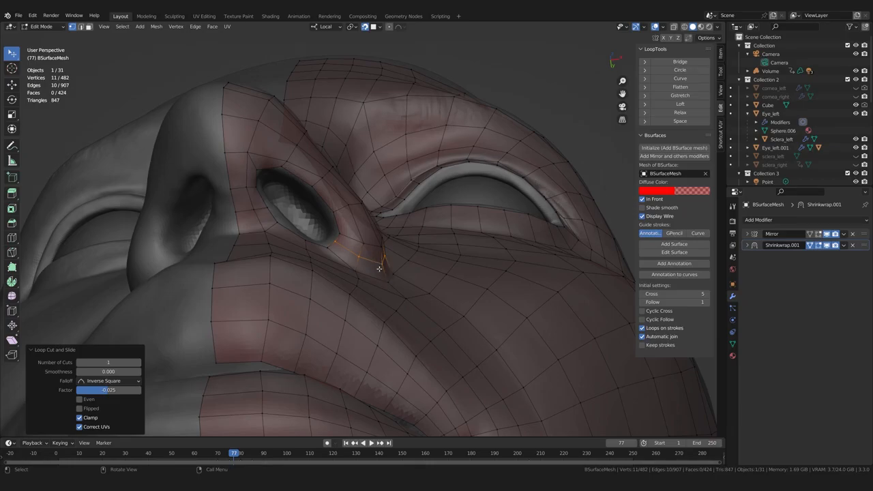
pyautogui.moveTo(373, 255); pyautogui.dragTo(250, 303, button='middle')
pyautogui.moveTo(182, 233); pyautogui.dragTo(167, 180, button='middle')
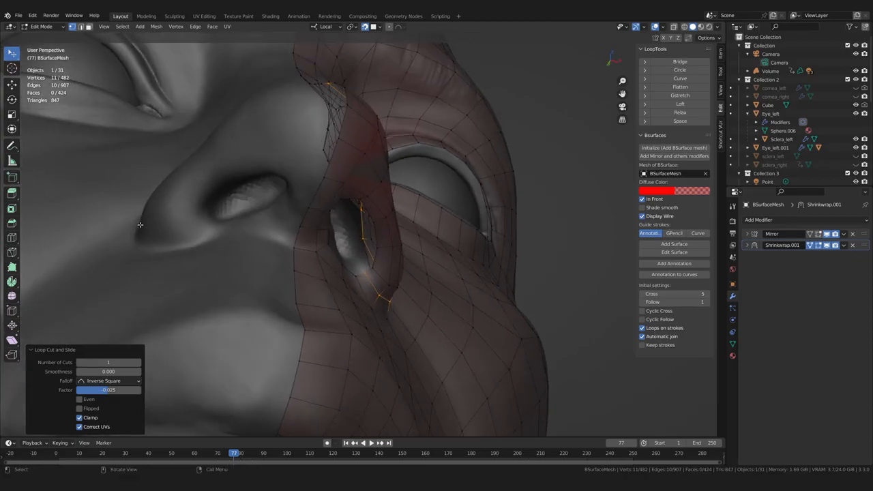
pyautogui.moveTo(149, 211); pyautogui.dragTo(154, 188, button='middle')
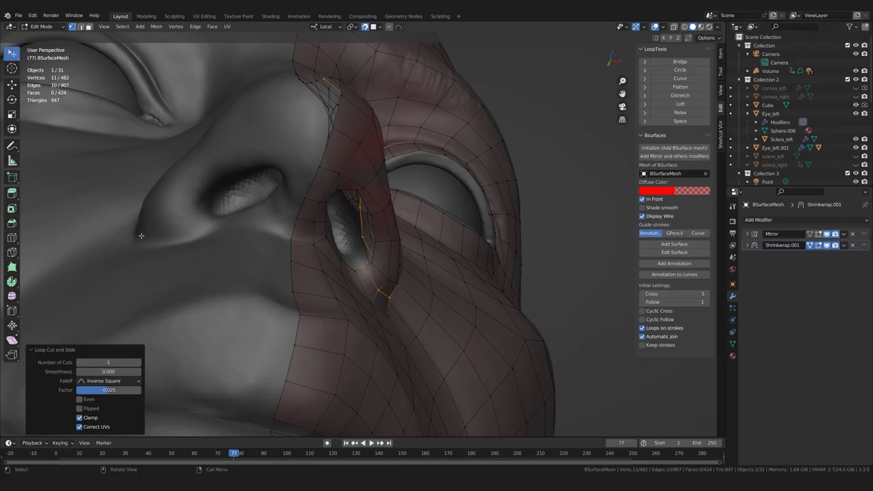
# - Reposition single vertices around the base of the nostril wing to fit the new edge loop to the nose
pyautogui.moveTo(288, 290); pyautogui.dragTo(330, 317, button='middle')
pyautogui.moveTo(408, 279); pyautogui.dragTo(403, 275)
pyautogui.moveTo(396, 322); pyautogui.dragTo(390, 321)
pyautogui.moveTo(341, 344); pyautogui.dragTo(343, 340)
pyautogui.moveTo(343, 339); pyautogui.dragTo(337, 273, button='middle')
pyautogui.moveTo(337, 244); pyautogui.dragTo(330, 237)
pyautogui.moveTo(330, 238); pyautogui.dragTo(327, 251, button='middle')
pyautogui.moveTo(328, 244); pyautogui.dragTo(319, 235)
# - Relax the topology on the nose tip and the side of the nose with the Slide Relax brush
pyautogui.hotkey('ctrl', 'Tab')
pyautogui.moveTo(319, 236)
pyautogui.mouseDown(button='middle')
pyautogui.moveTo(316, 267)
pyautogui.moveTo(308, 270)
pyautogui.mouseUp(button='middle')
pyautogui.moveTo(209, 216)
pyautogui.mouseDown(button='middle')
pyautogui.moveTo(232, 213)
pyautogui.moveTo(188, 240)
pyautogui.moveTo(170, 202)
pyautogui.moveTo(248, 294)
pyautogui.moveTo(302, 204)
pyautogui.mouseUp(button='middle')
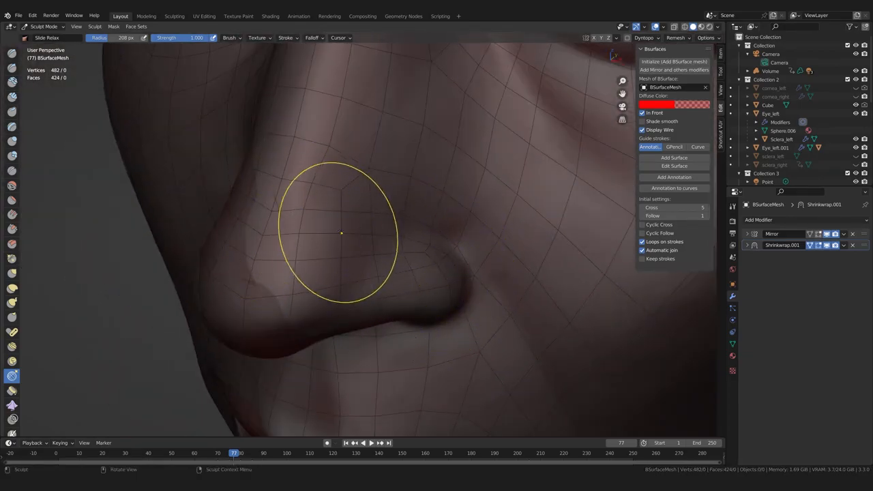
pyautogui.moveTo(245, 259); pyautogui.dragTo(252, 237)
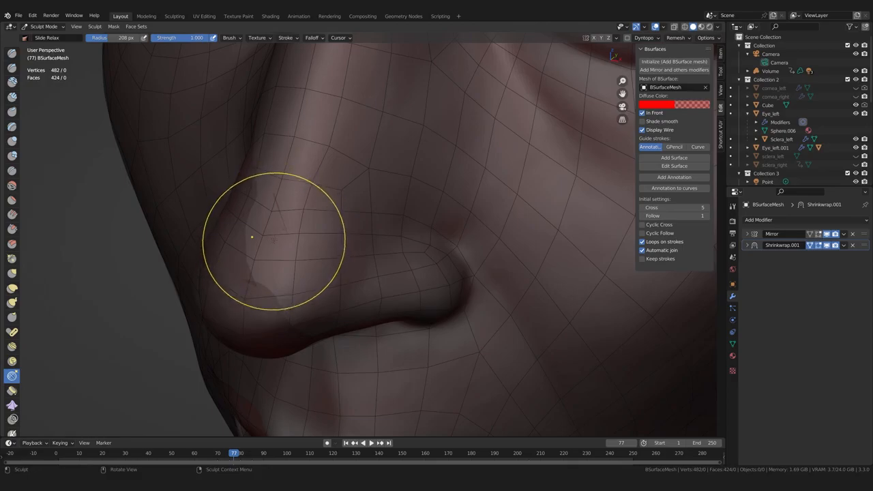
pyautogui.moveTo(341, 257); pyautogui.dragTo(334, 237)
pyautogui.moveTo(349, 239)
pyautogui.mouseDown(button='middle')
pyautogui.moveTo(235, 244)
pyautogui.moveTo(222, 270)
pyautogui.moveTo(263, 273)
pyautogui.mouseUp(button='middle')
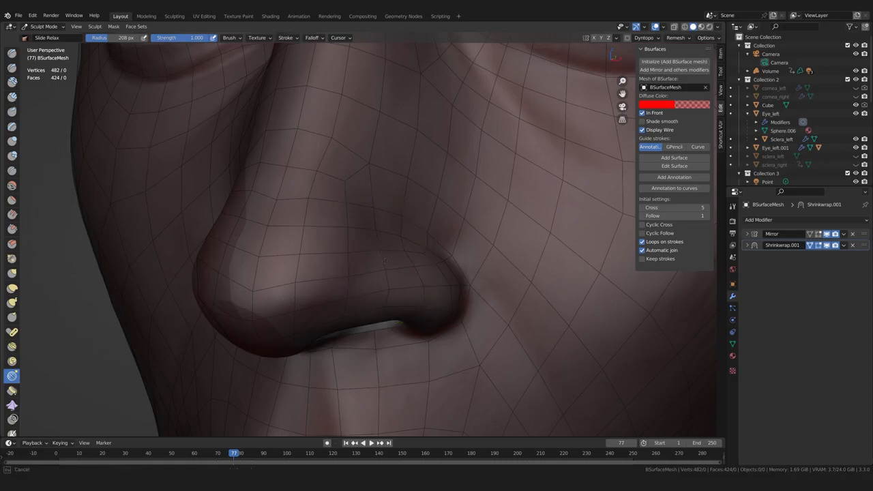
pyautogui.moveTo(346, 298); pyautogui.dragTo(264, 212, button='middle')
pyautogui.moveTo(216, 267); pyautogui.dragTo(316, 275, button='middle')
pyautogui.scroll(2, 462, 296)
pyautogui.moveTo(461, 296)
pyautogui.mouseDown(button='middle')
pyautogui.moveTo(448, 257)
pyautogui.moveTo(478, 259)
pyautogui.mouseUp(button='middle')
pyautogui.moveTo(328, 252)
pyautogui.mouseDown(button='middle')
pyautogui.moveTo(262, 252)
pyautogui.moveTo(345, 262)
pyautogui.moveTo(304, 239)
pyautogui.moveTo(329, 240)
pyautogui.mouseUp(button='middle')
# - In Edit Mode, adjust single vertices around the nostril wing and its crease to even out the quads
pyautogui.press('Tab')
pyautogui.moveTo(304, 267)
pyautogui.mouseDown(button='middle')
pyautogui.moveTo(322, 294)
pyautogui.moveTo(292, 266)
pyautogui.moveTo(289, 248)
pyautogui.mouseUp(button='middle')
pyautogui.press('g')
pyautogui.moveTo(314, 259); pyautogui.dragTo(313, 261)
pyautogui.moveTo(382, 320); pyautogui.dragTo(422, 273, button='middle')
pyautogui.moveTo(410, 276); pyautogui.dragTo(412, 280)
pyautogui.moveTo(443, 290); pyautogui.dragTo(452, 341, button='middle')
pyautogui.moveTo(448, 276); pyautogui.dragTo(447, 268)
pyautogui.moveTo(367, 298); pyautogui.dragTo(368, 292)
pyautogui.moveTo(314, 295); pyautogui.dragTo(319, 303)
pyautogui.moveTo(330, 319); pyautogui.dragTo(377, 295, button='middle')
pyautogui.moveTo(345, 294); pyautogui.dragTo(348, 286)
pyautogui.moveTo(286, 307); pyautogui.dragTo(293, 244, button='middle')
pyautogui.moveTo(305, 254); pyautogui.dragTo(295, 233)
pyautogui.moveTo(287, 239); pyautogui.dragTo(273, 280, button='middle')
# - Nudge further single vertices along the side of the nose and the nostril to straighten the edge loops
pyautogui.moveTo(292, 267); pyautogui.dragTo(293, 265)
pyautogui.moveTo(294, 264); pyautogui.dragTo(332, 232, button='middle')
pyautogui.moveTo(296, 220); pyautogui.dragTo(292, 214)
pyautogui.moveTo(291, 217); pyautogui.dragTo(263, 259, button='middle')
pyautogui.moveTo(300, 240); pyautogui.dragTo(294, 237)
pyautogui.moveTo(297, 244); pyautogui.dragTo(286, 249, button='middle')
pyautogui.moveTo(295, 256); pyautogui.dragTo(292, 253)
pyautogui.moveTo(305, 265); pyautogui.dragTo(341, 268, button='middle')
pyautogui.moveTo(391, 246); pyautogui.dragTo(351, 234)
pyautogui.moveTo(345, 271); pyautogui.dragTo(271, 225, button='middle')
pyautogui.moveTo(272, 225); pyautogui.dragTo(275, 224)
pyautogui.moveTo(275, 224); pyautogui.dragTo(325, 242, button='middle')
pyautogui.moveTo(325, 242); pyautogui.dragTo(323, 238)
pyautogui.moveTo(351, 272); pyautogui.dragTo(297, 290, button='middle')
# - Select the edge ring running across the nostril wing and up the side of the nose
pyautogui.press('2')
pyautogui.click(336, 283)
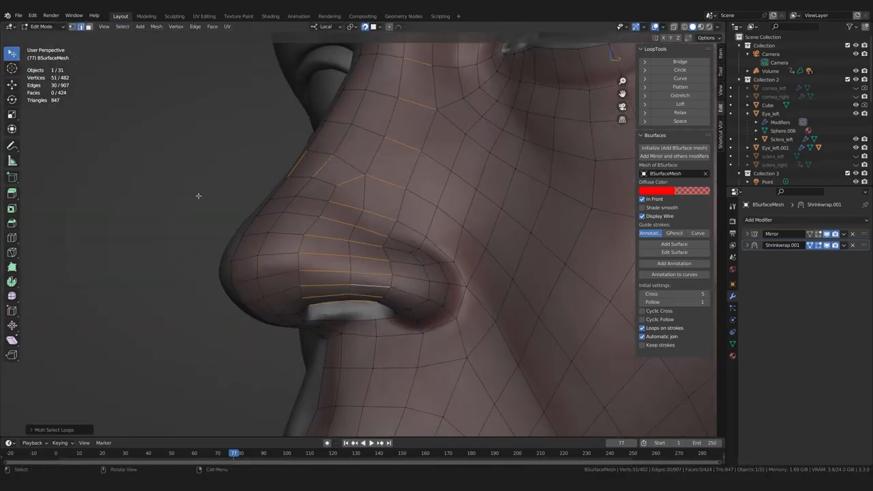
pyautogui.click(192, 137)
pyautogui.moveTo(300, 255)
pyautogui.mouseDown(button='middle')
pyautogui.moveTo(370, 296)
pyautogui.moveTo(329, 257)
pyautogui.moveTo(389, 259)
pyautogui.moveTo(361, 215)
pyautogui.moveTo(353, 283)
pyautogui.moveTo(282, 116)
pyautogui.mouseUp(button='middle')
# - In Sculpt Mode, merge the eyebrow patches and the rest of the mesh into a single Face Set from Visible
pyautogui.hotkey('ctrl', 'Tab')
pyautogui.scroll(1, 341, 274)
pyautogui.scroll(-3, 360, 214)
pyautogui.scroll(-3, 359, 225)
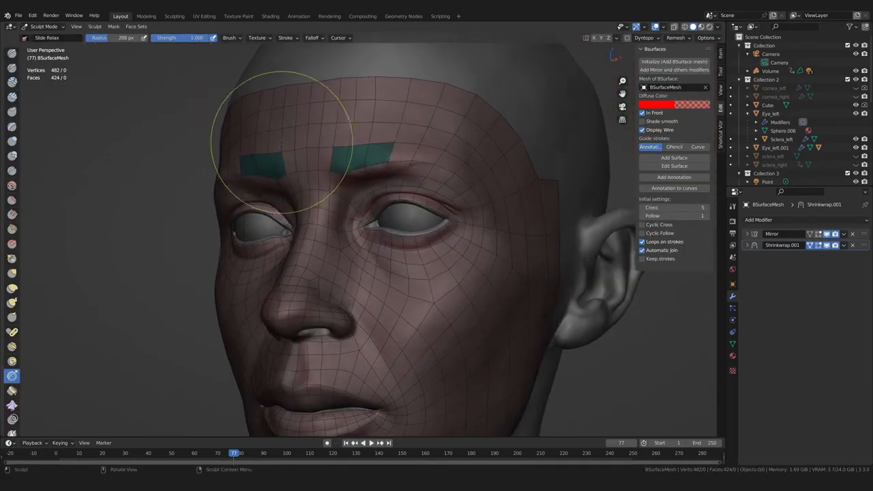
pyautogui.click(136, 26)
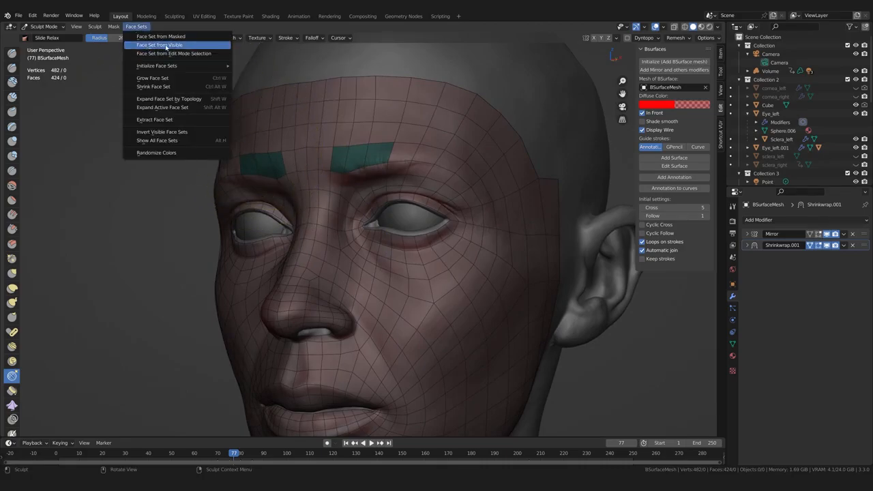
pyautogui.click(166, 46)
# - In Edit Mode, extrude new quads from the border edges at the temple and outer forehead with the Poly Build tool
pyautogui.moveTo(305, 184); pyautogui.dragTo(252, 222, button='middle')
pyautogui.press('Tab')
pyautogui.moveTo(340, 234)
pyautogui.mouseDown(button='middle')
pyautogui.moveTo(320, 235)
pyautogui.moveTo(308, 290)
pyautogui.mouseUp(button='middle')
pyautogui.scroll(-2, 349, 251)
pyautogui.scroll(2, 362, 270)
pyautogui.moveTo(366, 255); pyautogui.dragTo(374, 250, button='middle')
pyautogui.scroll(1, 384, 247)
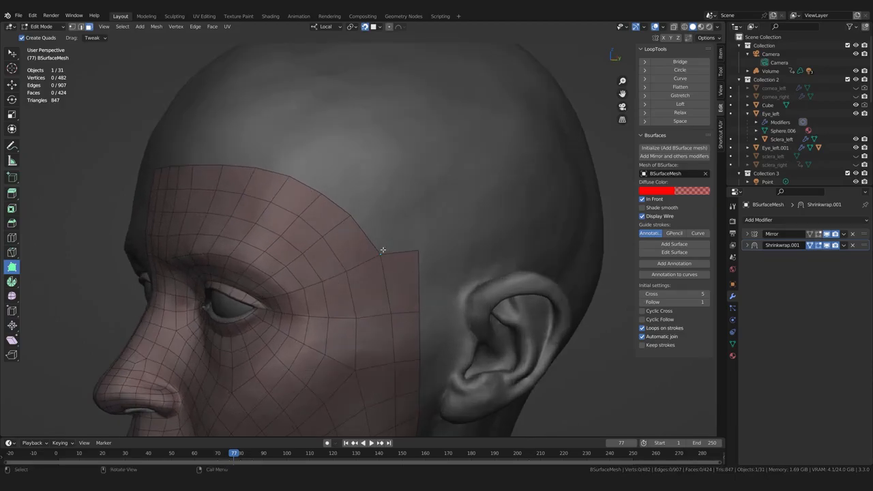
pyautogui.moveTo(384, 250); pyautogui.dragTo(381, 249, button='middle')
pyautogui.keyDown('ctrl'); pyautogui.moveTo(382, 251); pyautogui.dragTo(397, 202); pyautogui.keyUp('ctrl')
pyautogui.keyDown('ctrl'); pyautogui.moveTo(353, 212); pyautogui.dragTo(360, 156); pyautogui.keyUp('ctrl')
pyautogui.keyDown('ctrl'); pyautogui.moveTo(322, 191); pyautogui.dragTo(313, 134); pyautogui.keyUp('ctrl')
# - Continue the new row of Poly Build quads along the upper forehead border as far as the face's midline
pyautogui.moveTo(313, 143); pyautogui.dragTo(349, 241, button='middle')
pyautogui.keyDown('ctrl'); pyautogui.moveTo(360, 192); pyautogui.dragTo(330, 158); pyautogui.keyUp('ctrl')
pyautogui.moveTo(332, 167); pyautogui.dragTo(364, 214, button='middle')
pyautogui.keyDown('ctrl'); pyautogui.moveTo(315, 181); pyautogui.dragTo(295, 156); pyautogui.keyUp('ctrl')
pyautogui.moveTo(296, 198); pyautogui.dragTo(328, 217, button='middle')
pyautogui.keyDown('ctrl'); pyautogui.moveTo(274, 182); pyautogui.dragTo(259, 142); pyautogui.keyUp('ctrl')
pyautogui.moveTo(263, 154); pyautogui.dragTo(270, 157, button='middle')
pyautogui.moveTo(253, 141); pyautogui.dragTo(250, 143)
pyautogui.moveTo(283, 142); pyautogui.dragTo(287, 142)
pyautogui.keyDown('ctrl'); pyautogui.moveTo(241, 181); pyautogui.dragTo(210, 144); pyautogui.keyUp('ctrl')
pyautogui.keyDown('ctrl'); pyautogui.moveTo(204, 184); pyautogui.dragTo(191, 145); pyautogui.keyUp('ctrl')
# - Move the vertices of the new forehead row to even out its height and smooth the curve of its outer edge
pyautogui.moveTo(210, 145); pyautogui.dragTo(212, 167)
pyautogui.moveTo(229, 144); pyautogui.dragTo(253, 164)
pyautogui.moveTo(287, 143); pyautogui.dragTo(289, 165)
pyautogui.moveTo(382, 161); pyautogui.dragTo(317, 155, button='middle')
pyautogui.moveTo(338, 141); pyautogui.dragTo(377, 164)
pyautogui.moveTo(470, 227); pyautogui.dragTo(423, 230, button='middle')
pyautogui.moveTo(466, 216); pyautogui.dragTo(457, 225)
pyautogui.moveTo(424, 180); pyautogui.dragTo(415, 192)
pyautogui.moveTo(379, 164); pyautogui.dragTo(379, 173)
pyautogui.moveTo(341, 156); pyautogui.dragTo(306, 157)
# - Nudge the border vertices beside the temple and cheekbone to smooth the mesh outline in front of the ear
pyautogui.moveTo(453, 268); pyautogui.dragTo(449, 275)
pyautogui.moveTo(443, 274); pyautogui.dragTo(397, 251, button='middle')
pyautogui.moveTo(426, 290); pyautogui.dragTo(422, 285)
pyautogui.moveTo(460, 292); pyautogui.dragTo(453, 289)
pyautogui.scroll(-1, 451, 290)
pyautogui.keyDown('shift'); pyautogui.moveTo(450, 292); pyautogui.dragTo(440, 237, button='middle'); pyautogui.keyUp('shift')
pyautogui.moveTo(409, 261); pyautogui.dragTo(401, 262)
pyautogui.moveTo(414, 293); pyautogui.dragTo(408, 293)
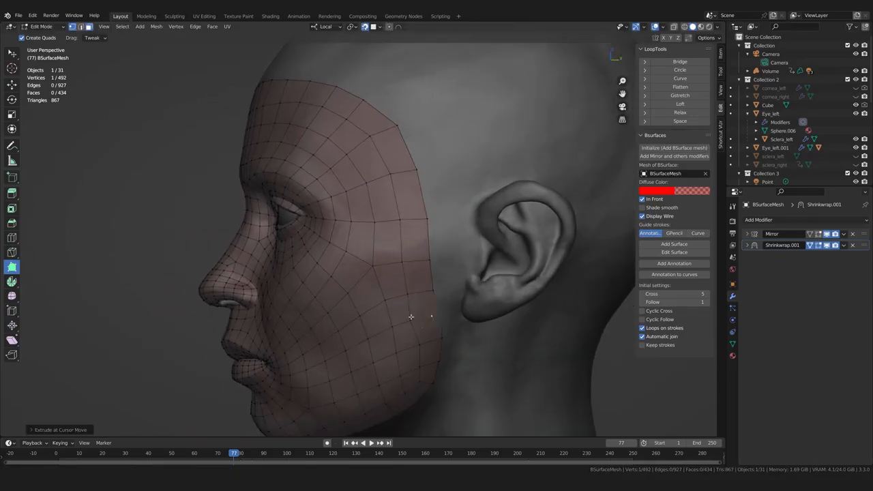
# - Switch to Object Mode, isolate the retopology mesh in Local View and display it with Material Preview shading
pyautogui.scroll(1, 438, 297)
pyautogui.hotkey('ctrl', 'Tab')
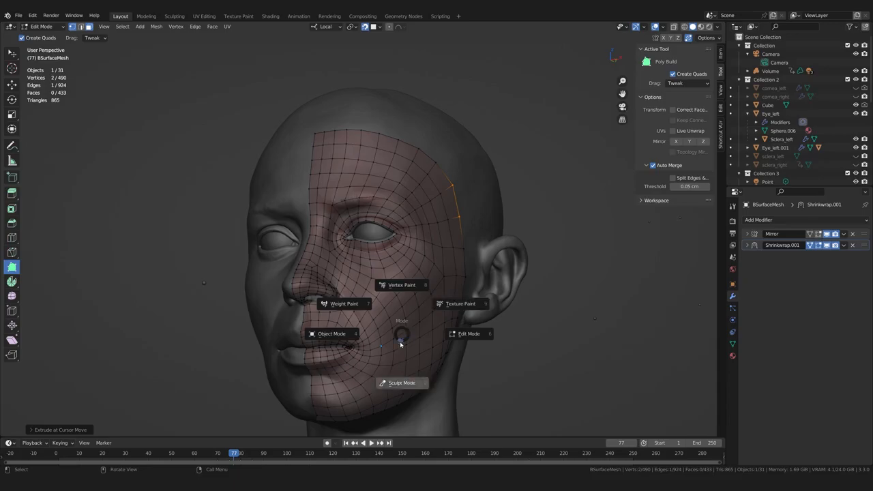
pyautogui.click(375, 331)
pyautogui.press('KP_Divide')
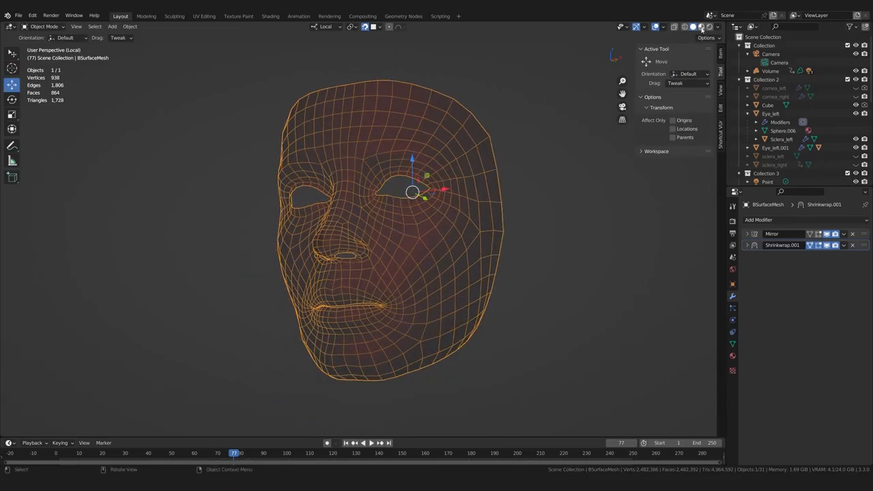
pyautogui.click(701, 27)
pyautogui.moveTo(256, 215); pyautogui.dragTo(286, 228, button='middle')
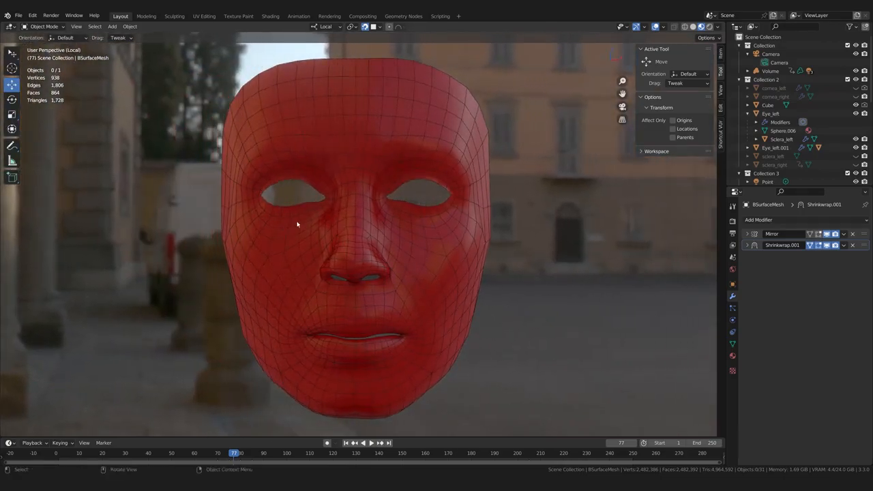
# - Examine the edge flow of the face mesh from several angles, both isolated and over the textured head
pyautogui.moveTo(341, 213); pyautogui.dragTo(347, 195, button='middle')
pyautogui.moveTo(334, 242); pyautogui.dragTo(359, 244, button='middle')
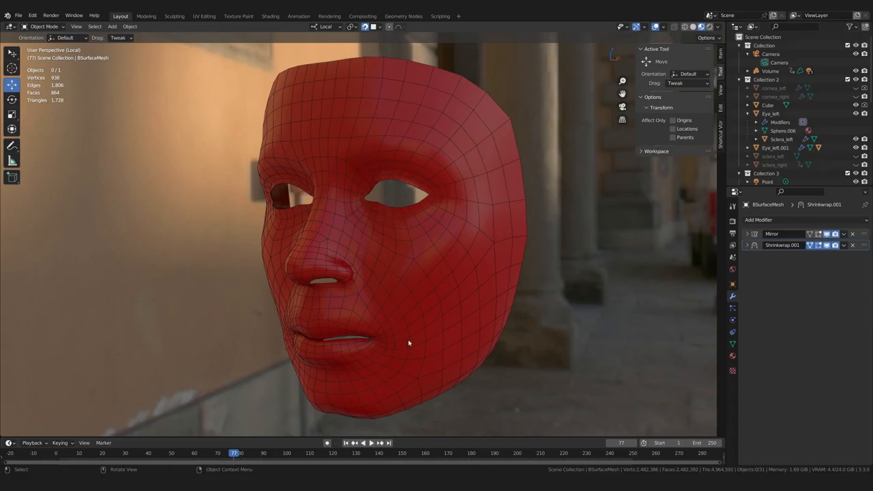
pyautogui.moveTo(373, 315); pyautogui.dragTo(389, 271, button='middle')
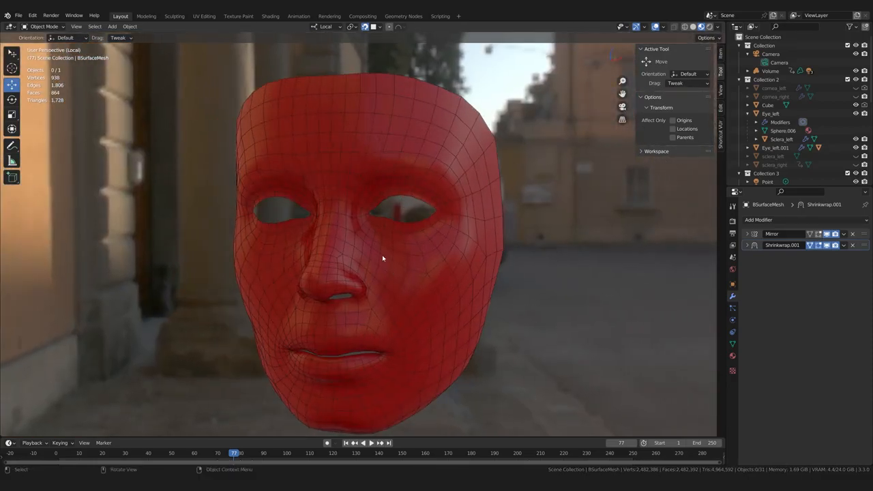
pyautogui.moveTo(380, 251)
pyautogui.mouseDown(button='middle')
pyautogui.moveTo(398, 263)
pyautogui.moveTo(384, 264)
pyautogui.mouseUp(button='middle')
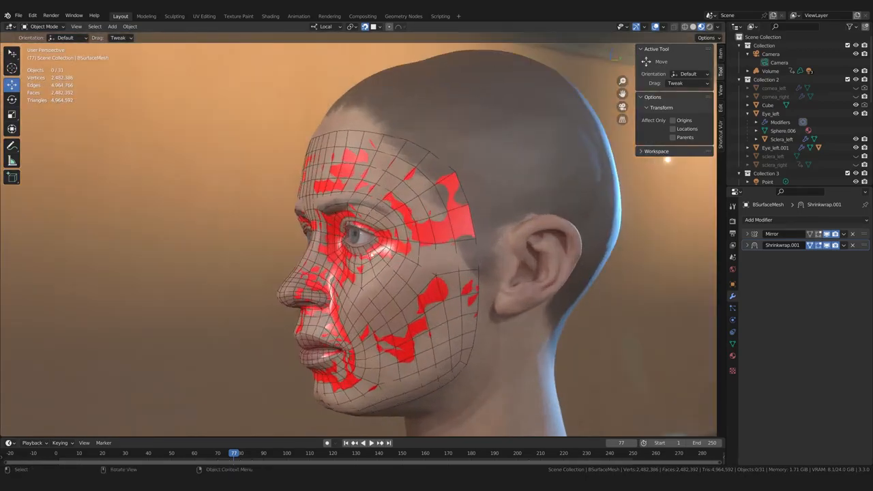
pyautogui.moveTo(371, 254); pyautogui.dragTo(442, 277, button='middle')
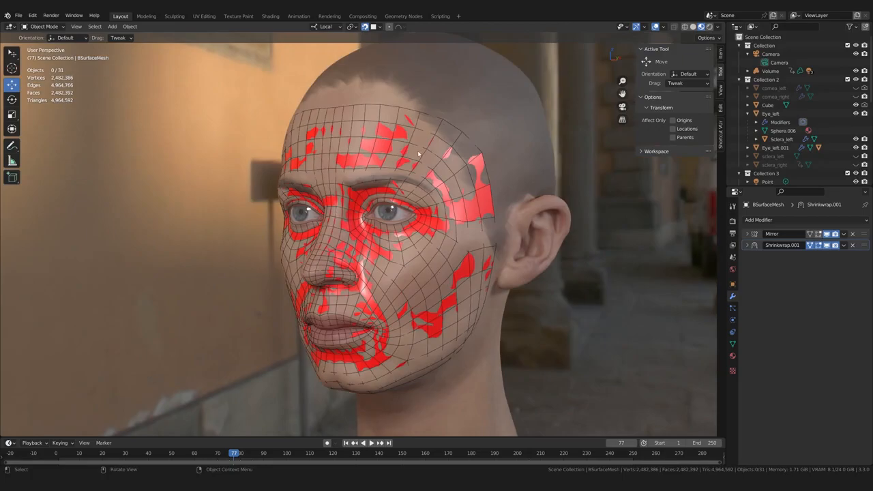
pyautogui.keyDown('shift'); pyautogui.moveTo(450, 216); pyautogui.dragTo(455, 247, button='middle'); pyautogui.keyUp('shift')
pyautogui.scroll(1, 455, 248)
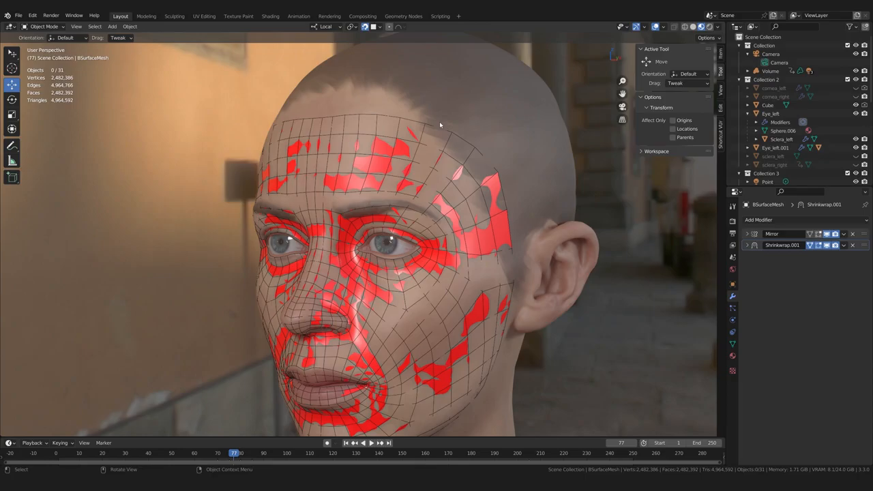
pyautogui.moveTo(439, 121); pyautogui.dragTo(471, 160, button='middle')
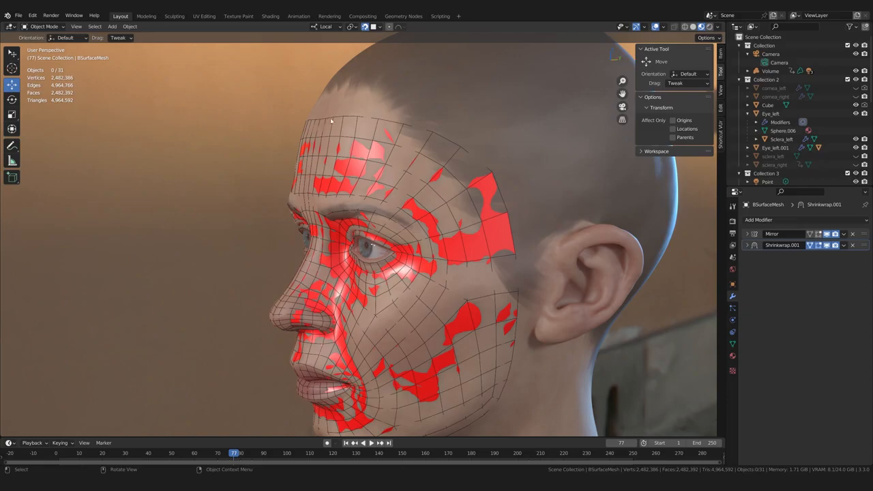
pyautogui.moveTo(339, 91); pyautogui.dragTo(352, 198, button='middle')
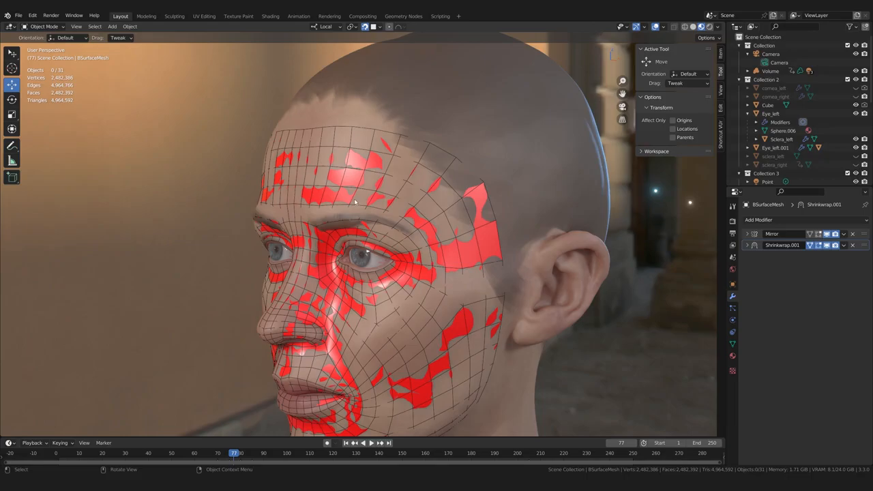
# - In Sculpt Mode, relax the mesh along the temple, cheekbone and upper forehead border with the Slide Relax brush
pyautogui.hotkey('ctrl', 'Tab')
pyautogui.moveTo(451, 211); pyautogui.dragTo(430, 211, button='middle')
pyautogui.scroll(-1, 431, 210)
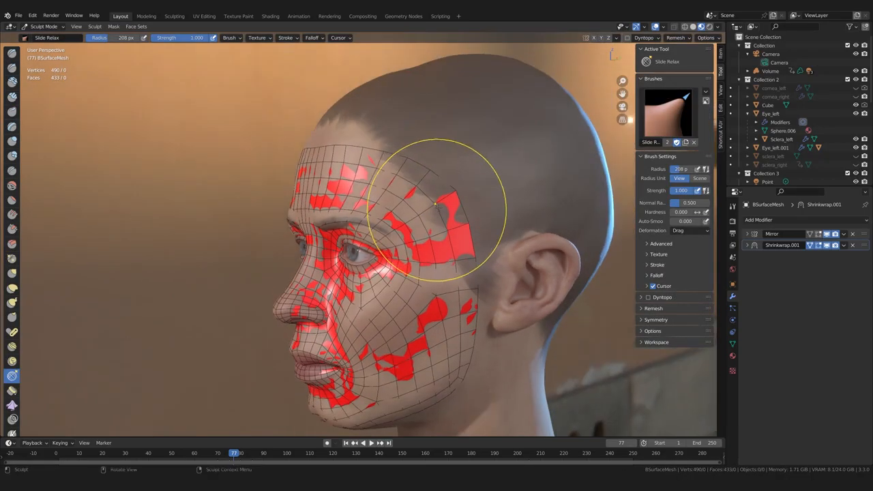
pyautogui.moveTo(455, 190); pyautogui.dragTo(447, 197)
pyautogui.moveTo(455, 241); pyautogui.dragTo(464, 265)
pyautogui.moveTo(469, 287); pyautogui.dragTo(463, 283)
pyautogui.moveTo(402, 230); pyautogui.dragTo(416, 239, button='middle')
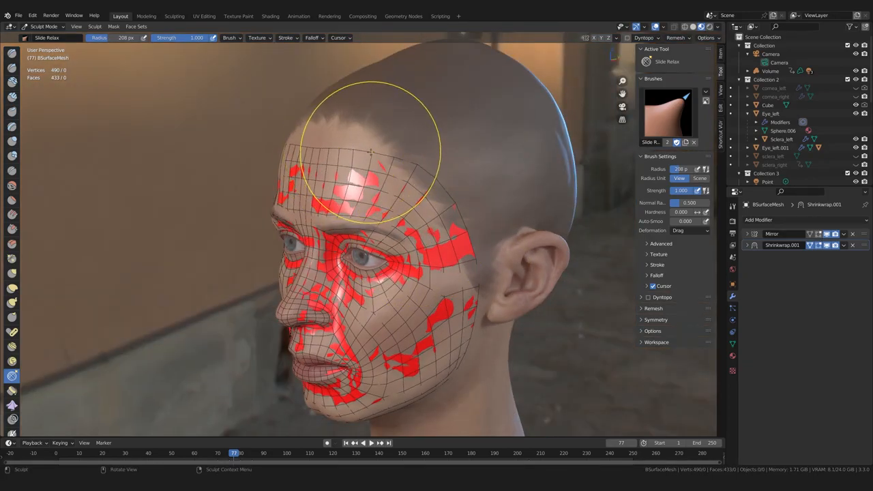
pyautogui.moveTo(374, 151); pyautogui.dragTo(376, 122)
pyautogui.moveTo(383, 132); pyautogui.dragTo(375, 186, button='middle')
# - Shift the upper forehead border with the Grab brush at a radius of about 133 px
pyautogui.press('g')
pyautogui.press(']')
pyautogui.press(']')
pyautogui.press(']')
pyautogui.scroll(2, 371, 172)
pyautogui.moveTo(332, 162)
pyautogui.mouseDown()
pyautogui.moveTo(316, 158)
pyautogui.moveTo(340, 154)
pyautogui.mouseUp()
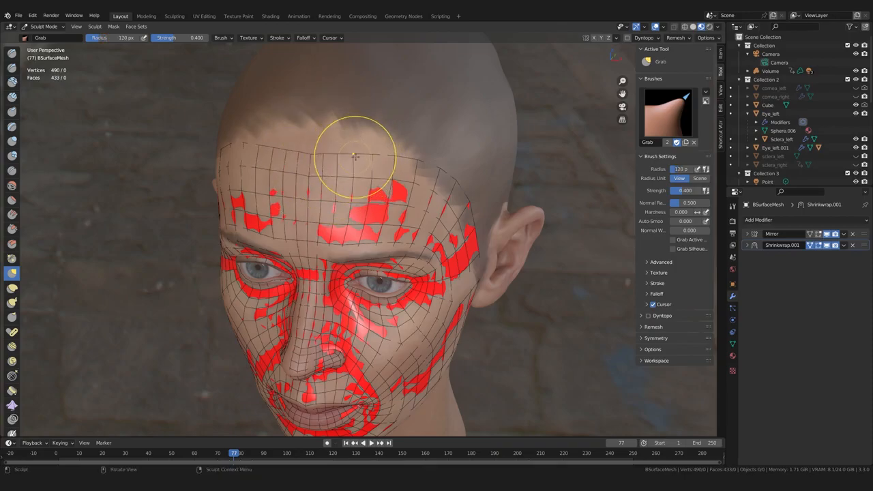
pyautogui.moveTo(355, 141); pyautogui.dragTo(314, 159, button='middle')
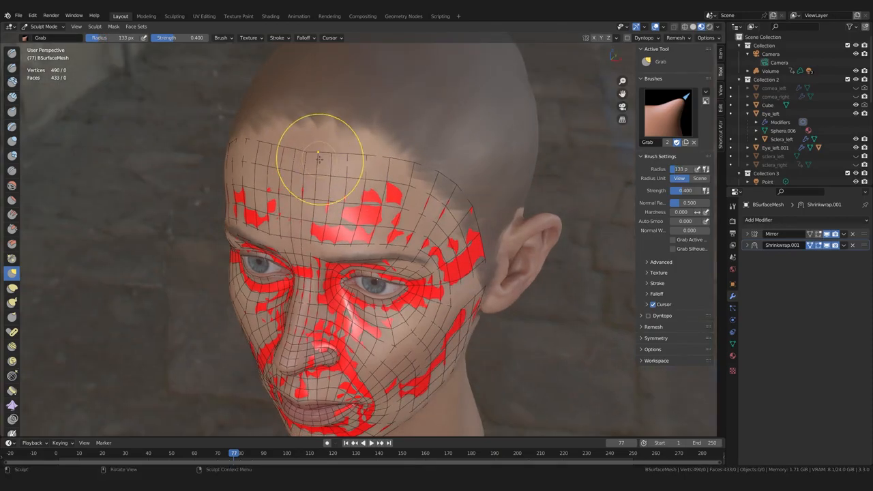
pyautogui.moveTo(312, 155)
pyautogui.mouseDown()
pyautogui.moveTo(313, 145)
pyautogui.moveTo(366, 175)
pyautogui.mouseUp()
# - Enlarge the Grab brush to about 246 px and push the forehead rows upward to even out their spacing
pyautogui.press('[')
pyautogui.press('[')
pyautogui.press('[')
pyautogui.moveTo(368, 177); pyautogui.dragTo(323, 162, button='middle')
pyautogui.press(']')
pyautogui.press(']')
pyautogui.press(']')
pyautogui.press(']')
pyautogui.moveTo(314, 152); pyautogui.dragTo(315, 147)
pyautogui.moveTo(379, 166); pyautogui.dragTo(381, 161)
pyautogui.moveTo(380, 161); pyautogui.dragTo(402, 146, button='middle')
pyautogui.scroll(1, 341, 187)
pyautogui.moveTo(340, 186); pyautogui.dragTo(330, 171)
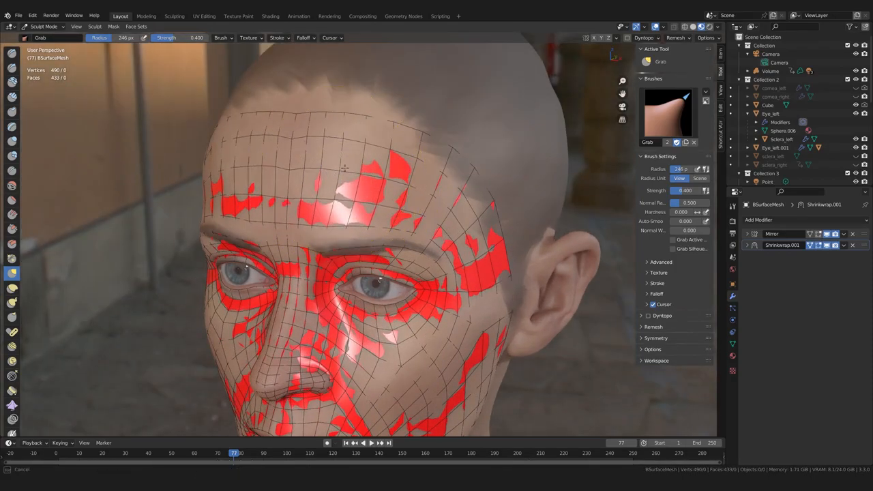
# - Reduce the Grab brush radius to 59 px to adjust the edge loops near the middle of the forehead
pyautogui.moveTo(292, 146); pyautogui.dragTo(298, 161, button='middle')
pyautogui.press('[')
pyautogui.press('[')
pyautogui.press('[')
pyautogui.press('[')
pyautogui.press('[')
pyautogui.press('[')
pyautogui.press('[')
pyautogui.press('[')
pyautogui.press('[')
pyautogui.press('[')
pyautogui.press('[')
pyautogui.press('[')
pyautogui.press('[')
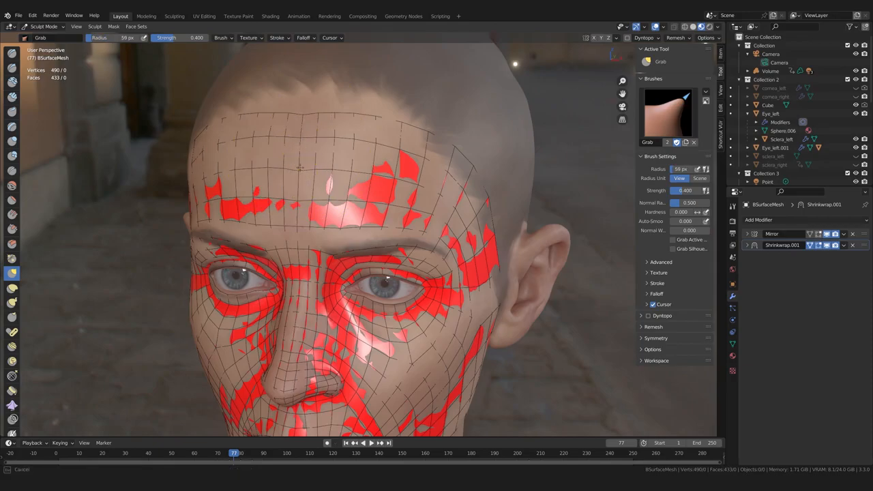
# - Enlarge the Grab brush to 240 px and reshape the edge loops across the temple and down to the cheekbone
pyautogui.press(']')
pyautogui.moveTo(331, 146); pyautogui.dragTo(272, 157, button='middle')
pyautogui.press(']')
pyautogui.press(']')
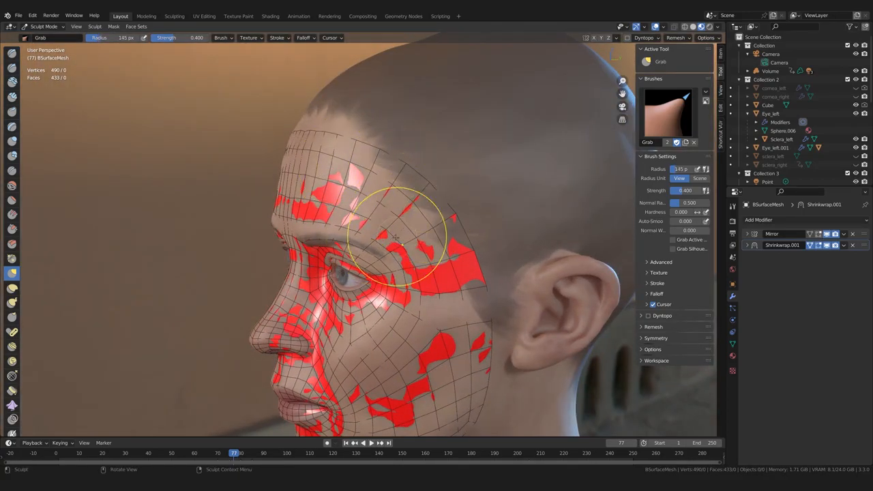
pyautogui.press(']')
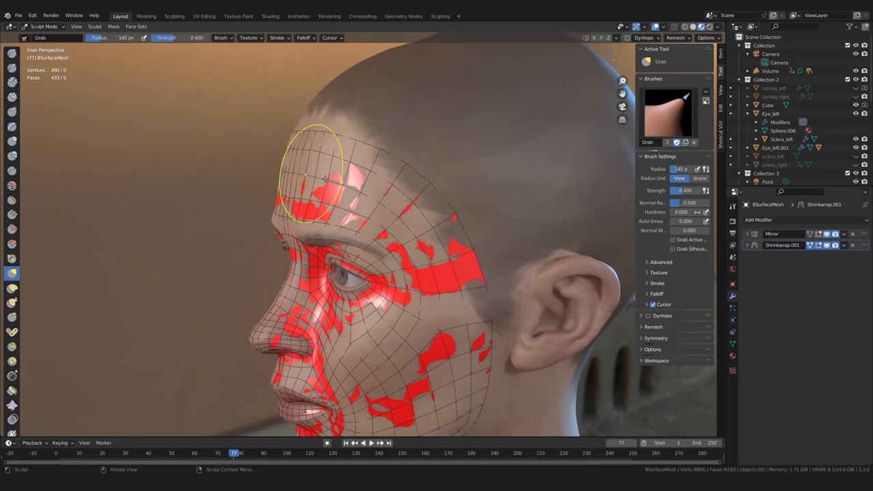
pyautogui.moveTo(309, 173); pyautogui.dragTo(318, 163, button='middle')
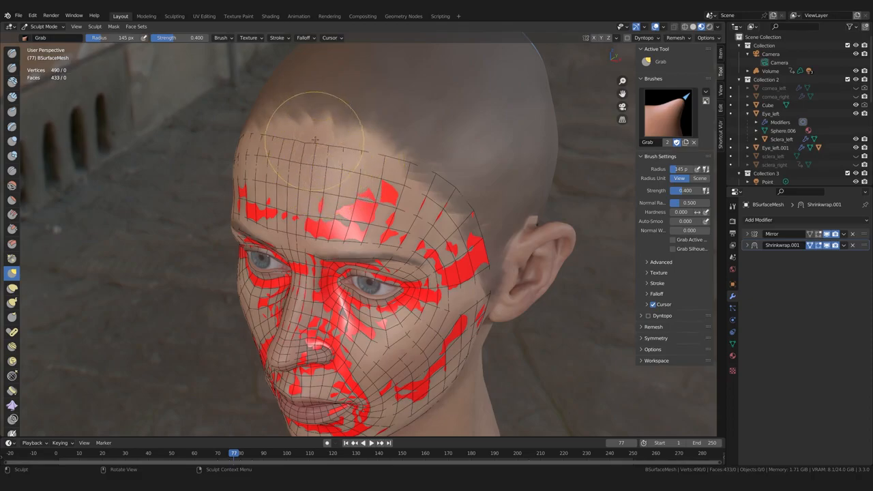
pyautogui.moveTo(429, 195); pyautogui.dragTo(405, 189, button='middle')
pyautogui.press('f')
pyautogui.click(427, 214)
pyautogui.moveTo(426, 215); pyautogui.dragTo(431, 220)
pyautogui.moveTo(431, 223); pyautogui.dragTo(434, 245)
pyautogui.moveTo(435, 248); pyautogui.dragTo(430, 251, button='middle')
pyautogui.press('[')
pyautogui.press('[')
pyautogui.moveTo(467, 275); pyautogui.dragTo(432, 294)
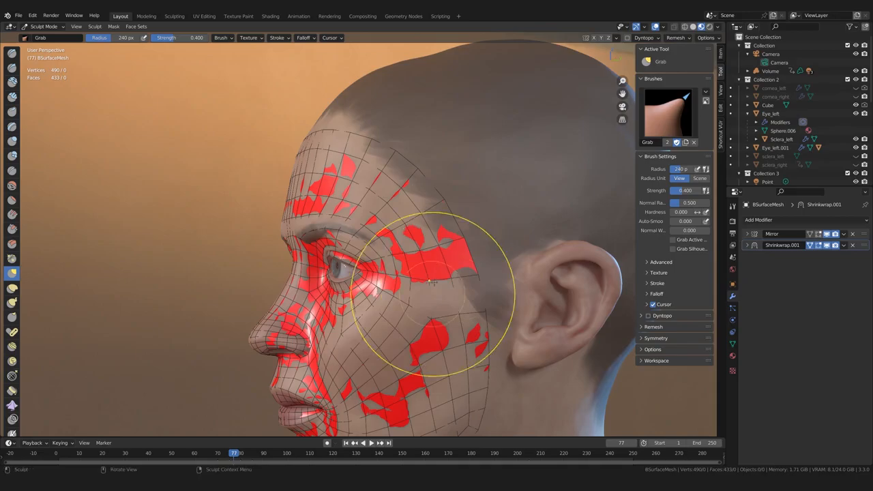
# - Touch up the forehead with the Grab brush and even out its quads with the Slide Relax brush at 208 px
pyautogui.moveTo(399, 363)
pyautogui.mouseDown(button='middle')
pyautogui.moveTo(444, 249)
pyautogui.moveTo(439, 205)
pyautogui.moveTo(452, 273)
pyautogui.mouseUp(button='middle')
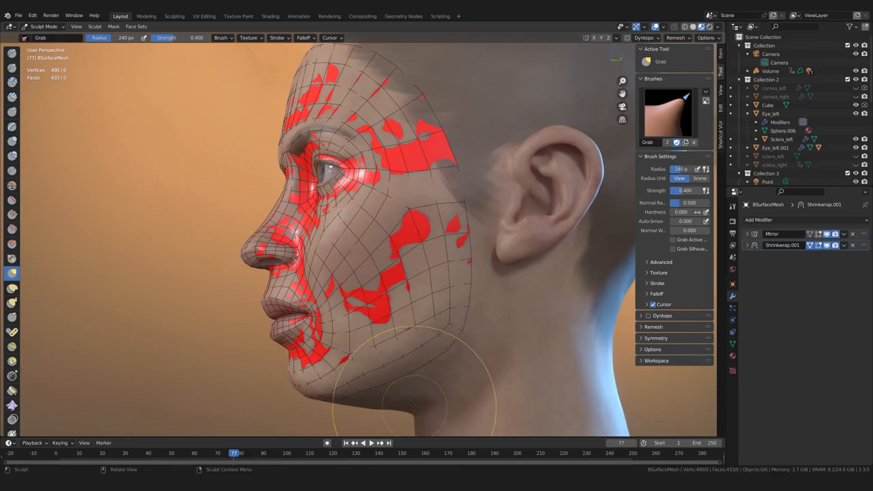
pyautogui.moveTo(416, 388)
pyautogui.mouseDown(button='middle')
pyautogui.moveTo(384, 385)
pyautogui.moveTo(476, 286)
pyautogui.mouseUp(button='middle')
pyautogui.moveTo(310, 128); pyautogui.dragTo(310, 126)
pyautogui.moveTo(307, 126); pyautogui.dragTo(339, 128, button='middle')
pyautogui.scroll(1, 313, 126)
pyautogui.click(11, 375)
pyautogui.moveTo(344, 151); pyautogui.dragTo(320, 149)
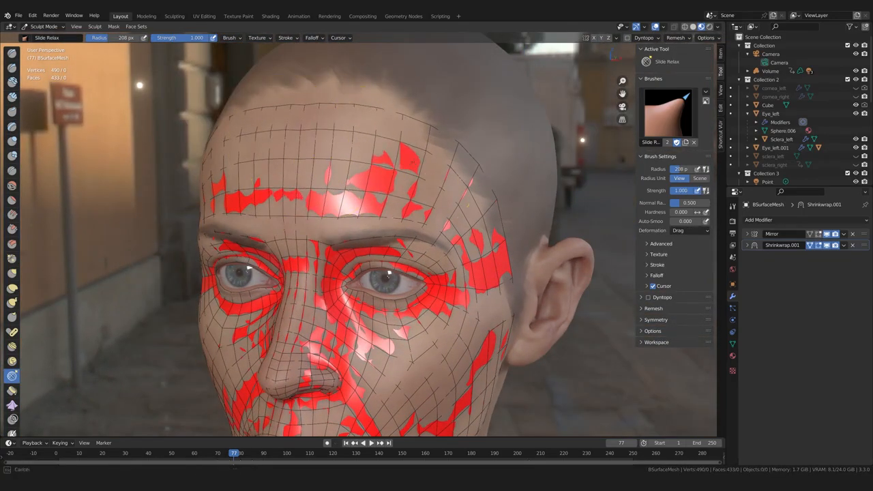
pyautogui.moveTo(437, 211); pyautogui.dragTo(407, 218, button='middle')
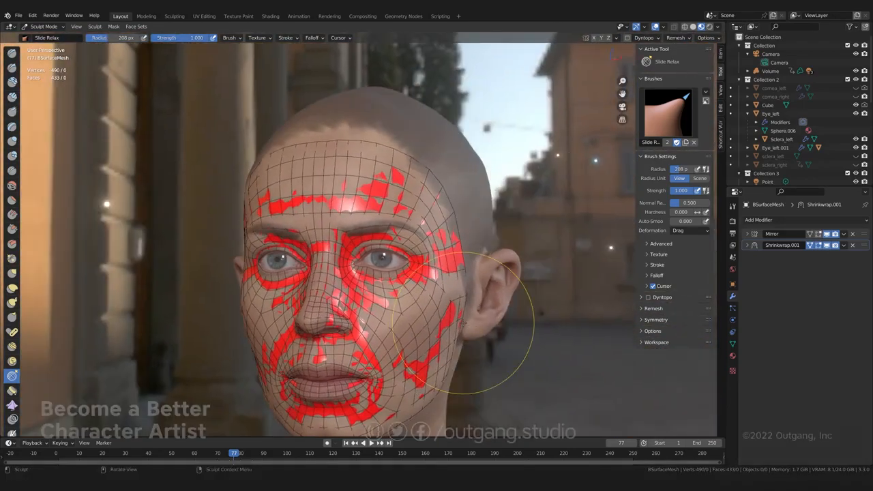
pyautogui.moveTo(464, 324); pyautogui.dragTo(554, 300, button='middle')
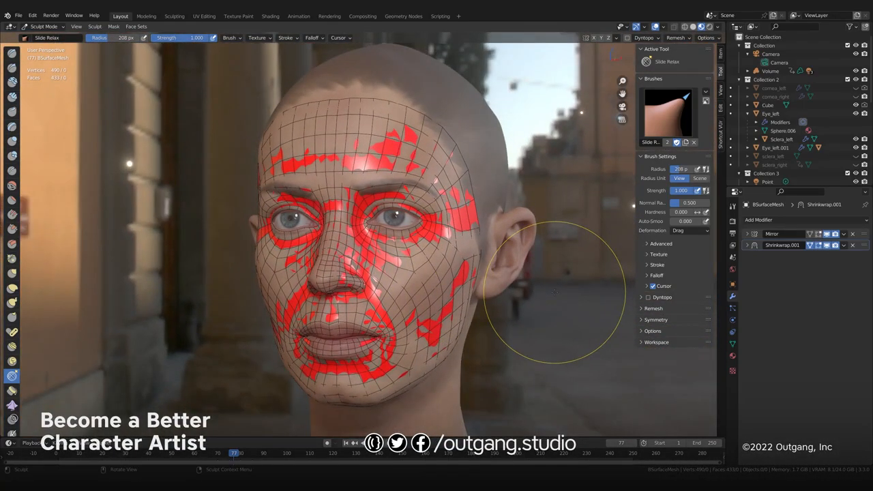